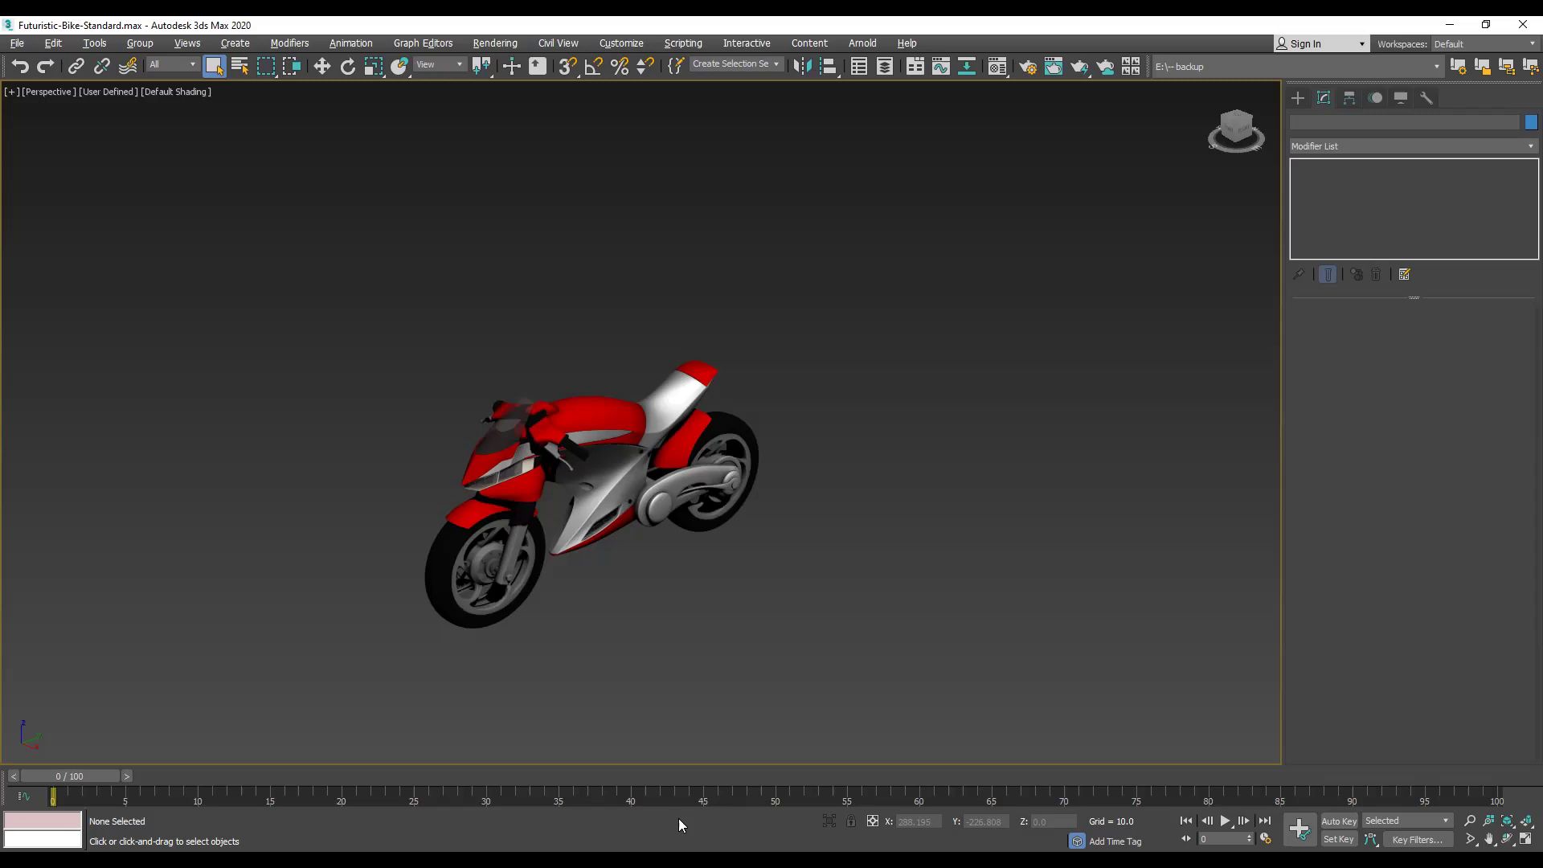
# Step: Reset the scene to a new empty file and maximize the Perspective view
pyautogui.click(18, 45)
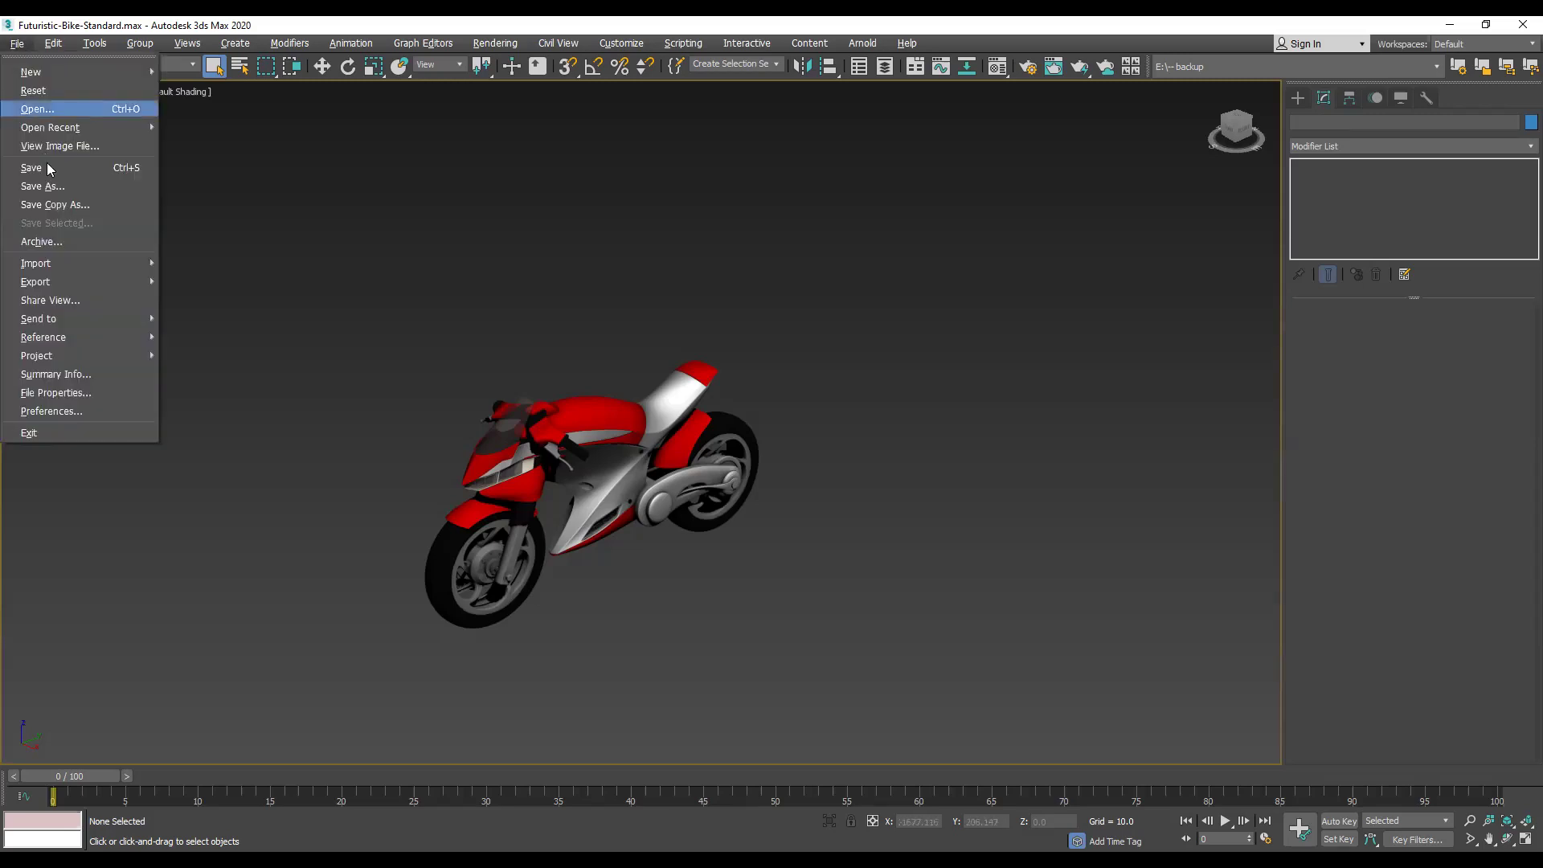
pyautogui.click(66, 93)
pyautogui.click(726, 465)
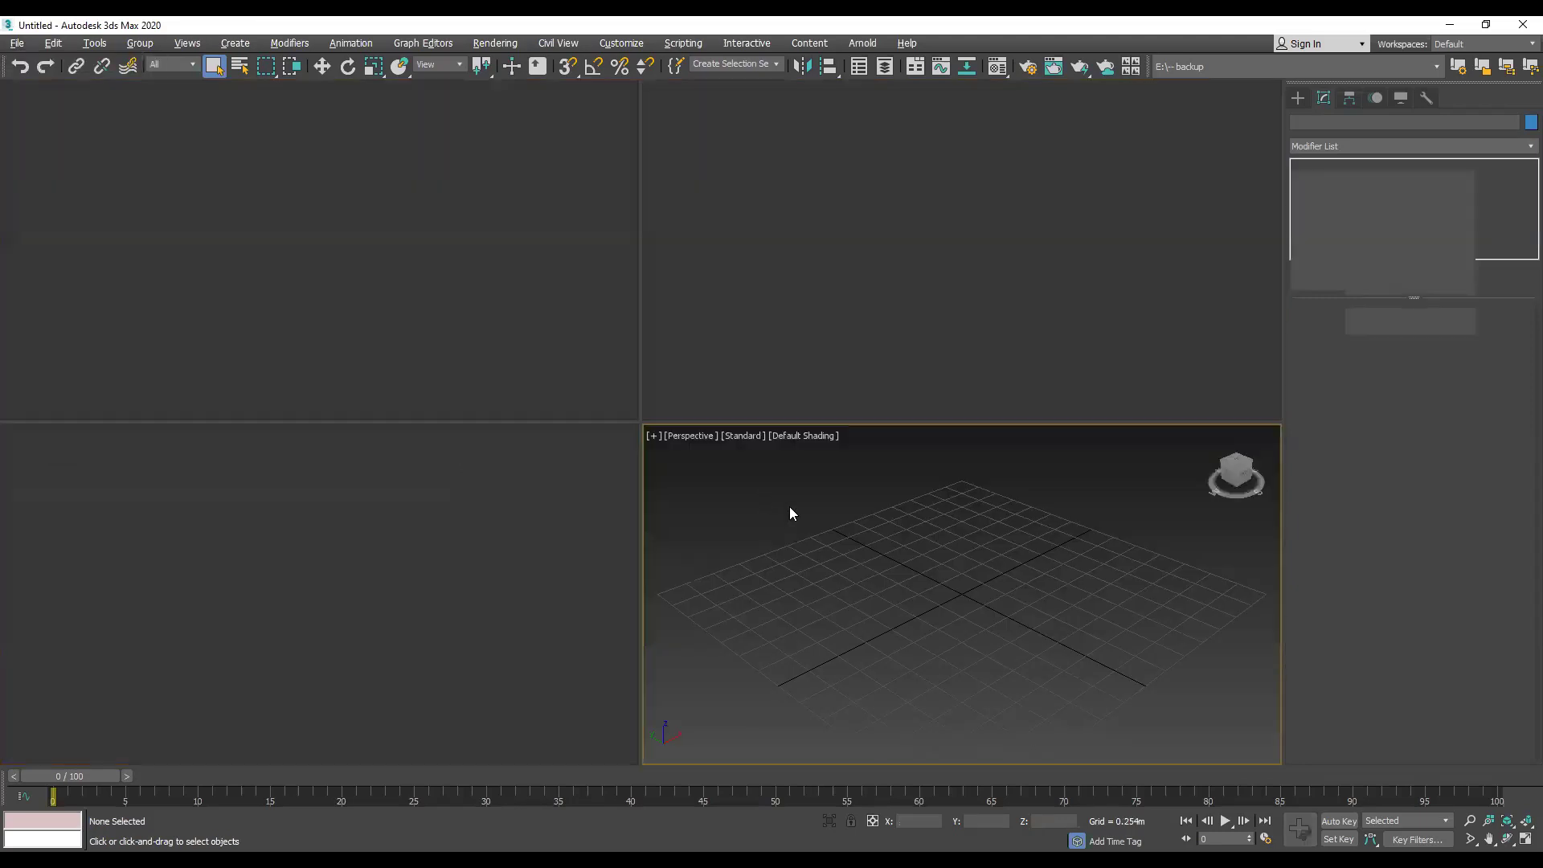
pyautogui.hotkey('alt', 'w')
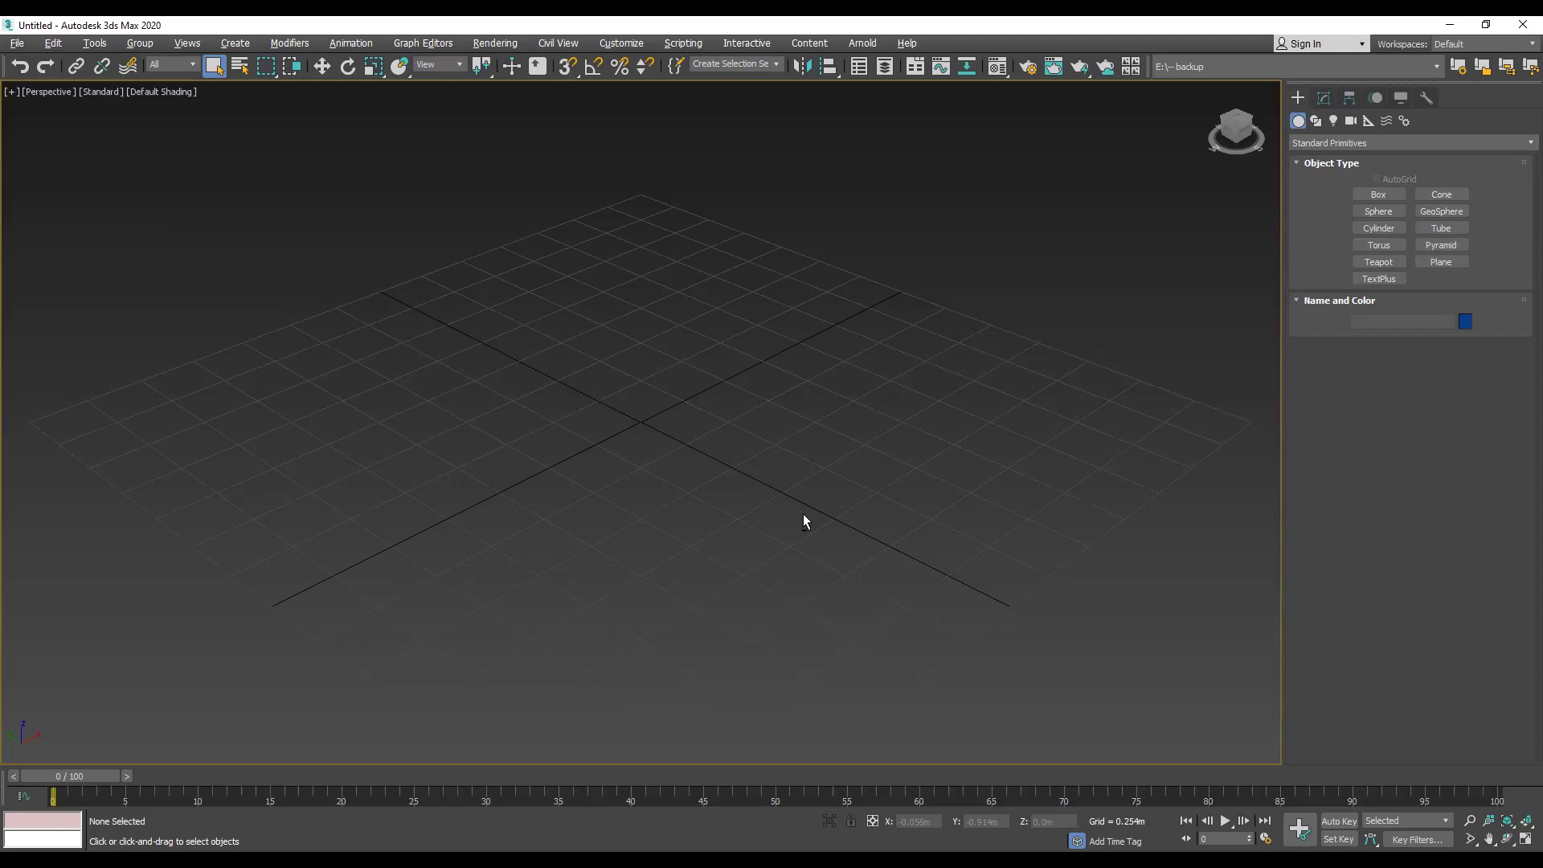
# Step: Draw a two-point slanted line in the maximized Front view, rising from the horizontal axis beside the vertical axis
pyautogui.hotkey('alt', 'w')
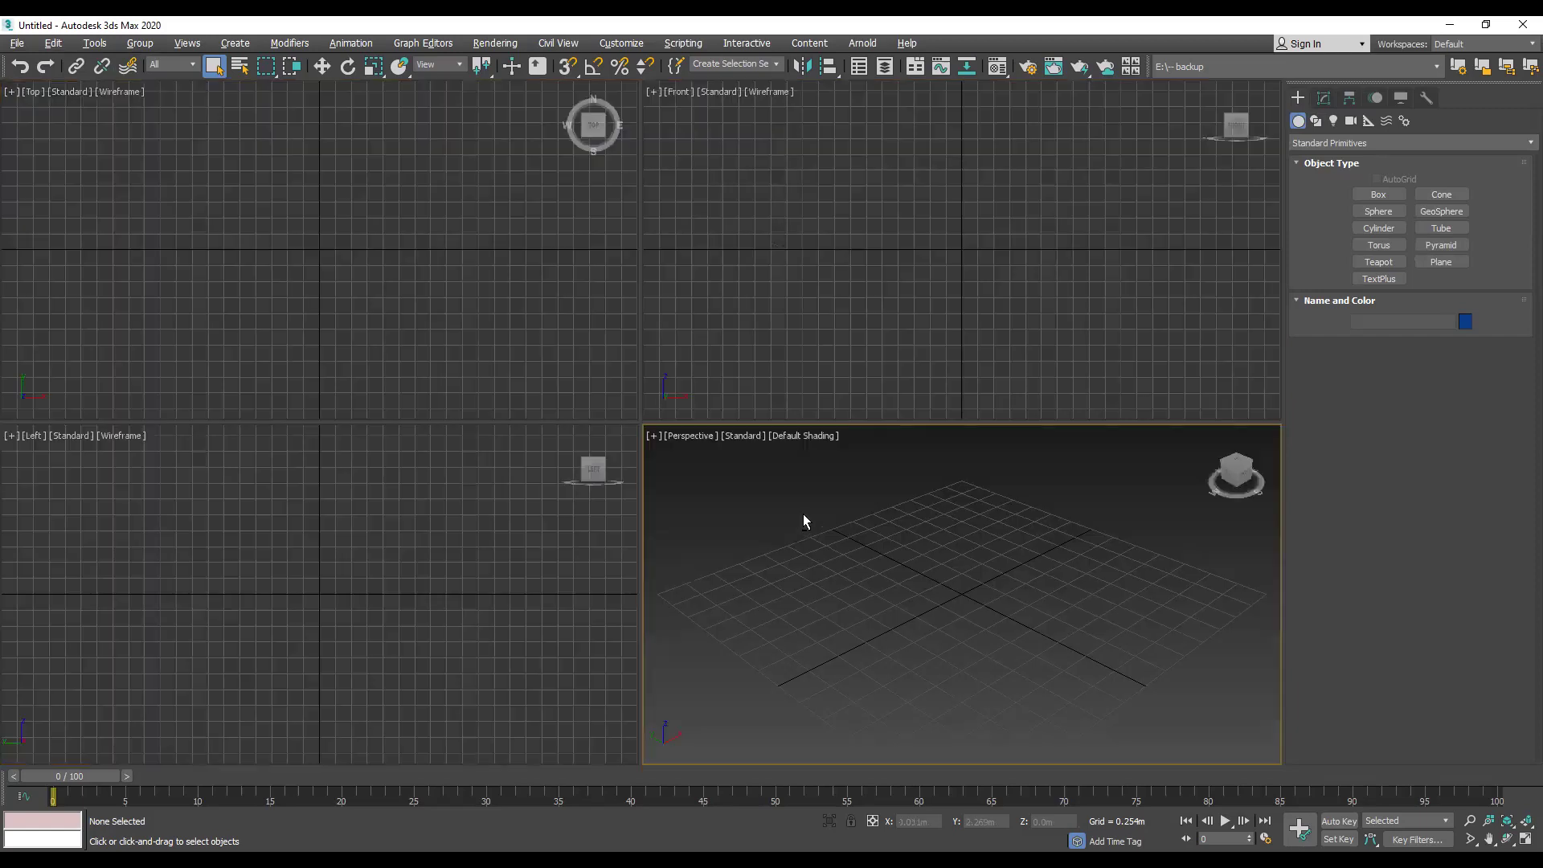
pyautogui.click(926, 327)
pyautogui.hotkey('alt', 'w')
pyautogui.moveTo(746, 420); pyautogui.dragTo(737, 510, button='middle')
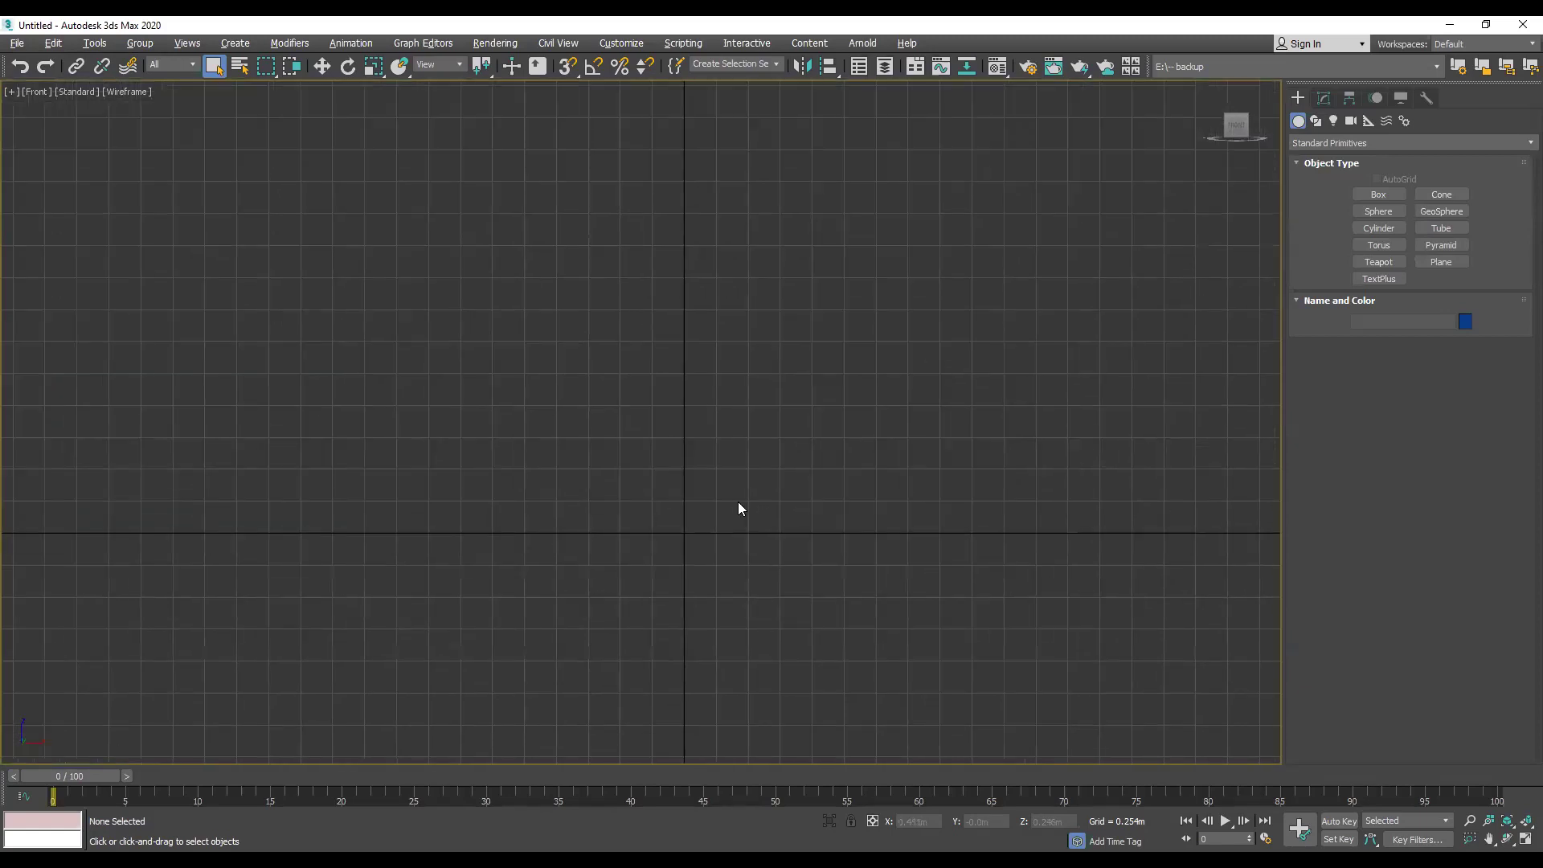
pyautogui.click(1317, 121)
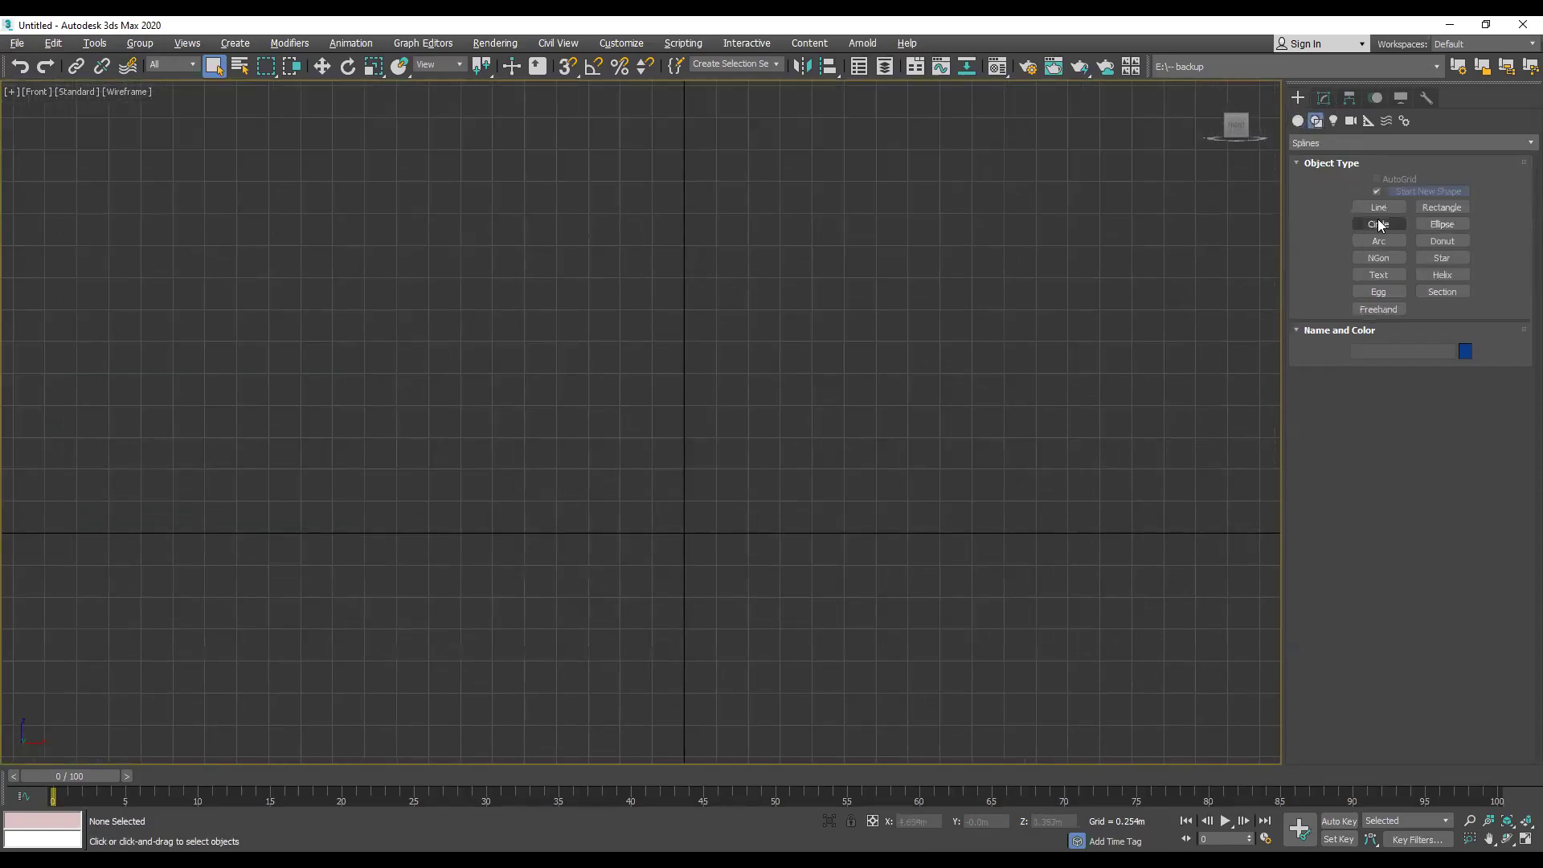
pyautogui.click(1384, 211)
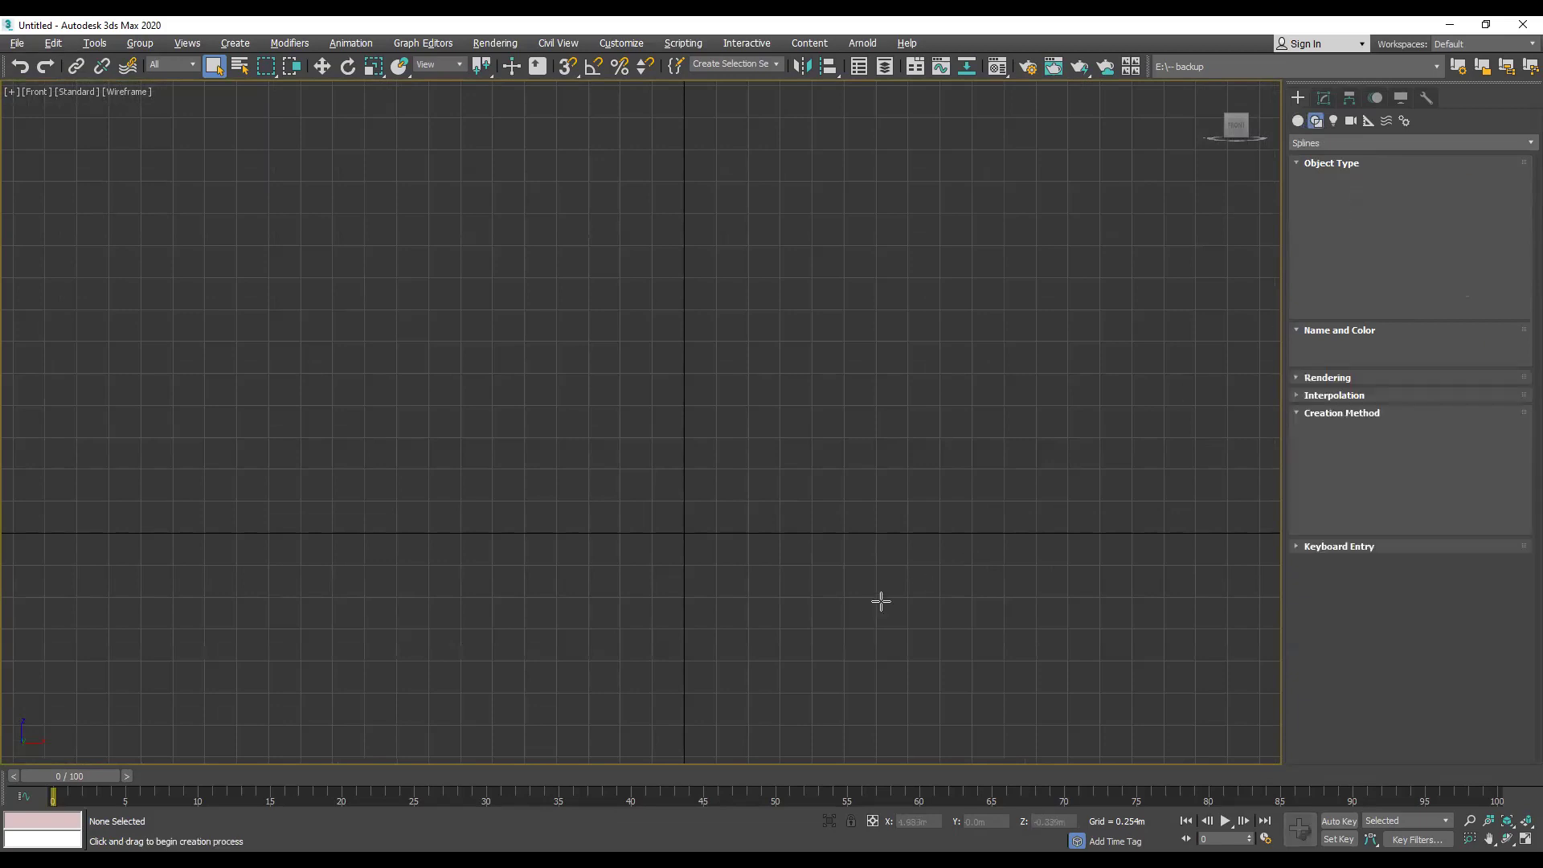
pyautogui.click(773, 529)
pyautogui.click(930, 244)
pyautogui.rightClick(816, 281)
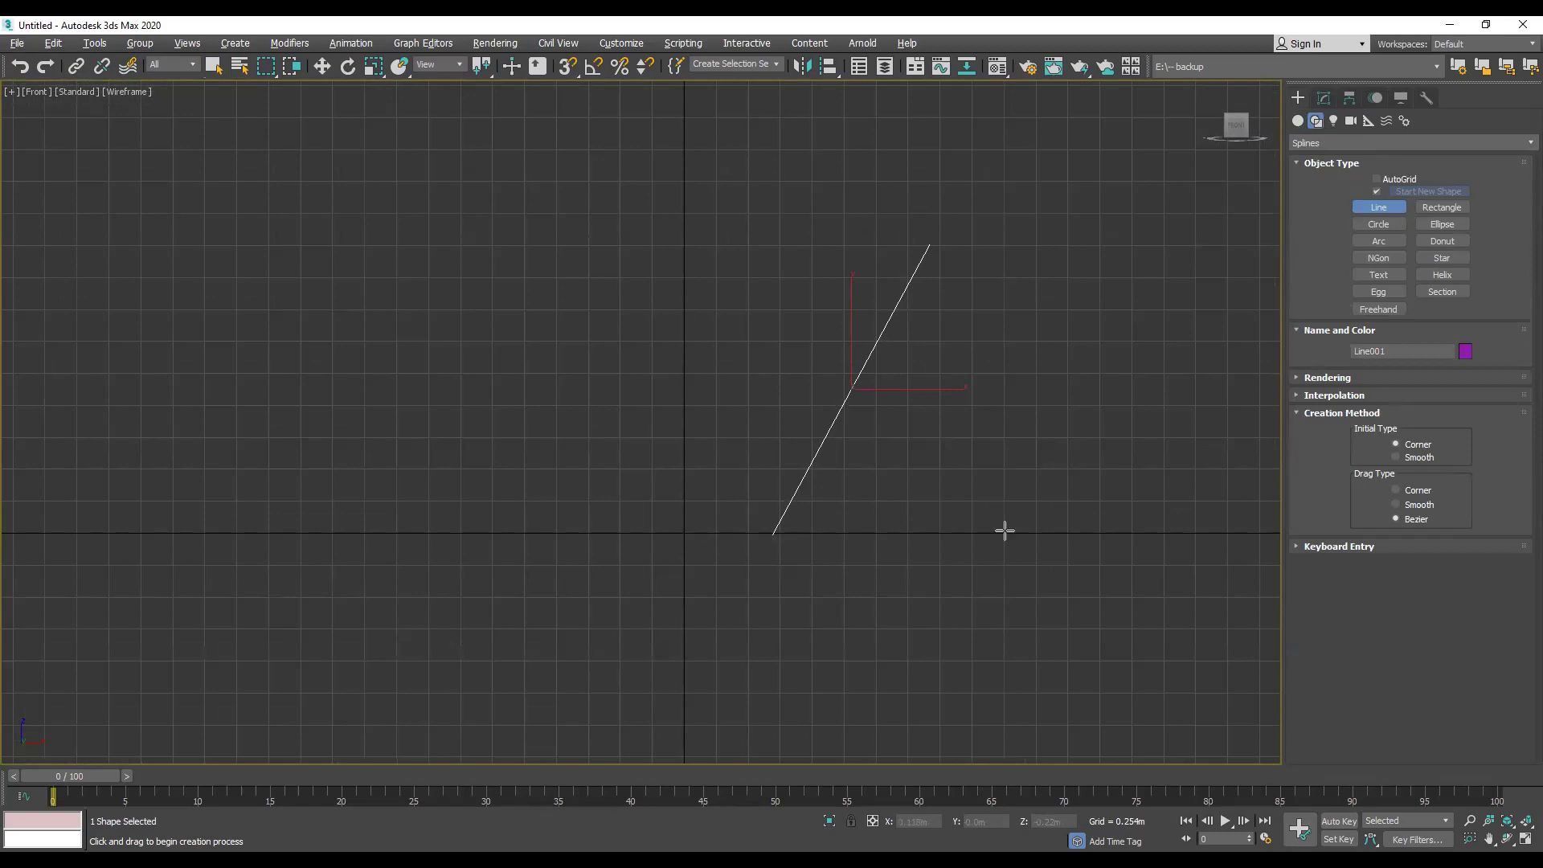
# Step: Apply a Lathe modifier to the slanted line
pyautogui.click(322, 66)
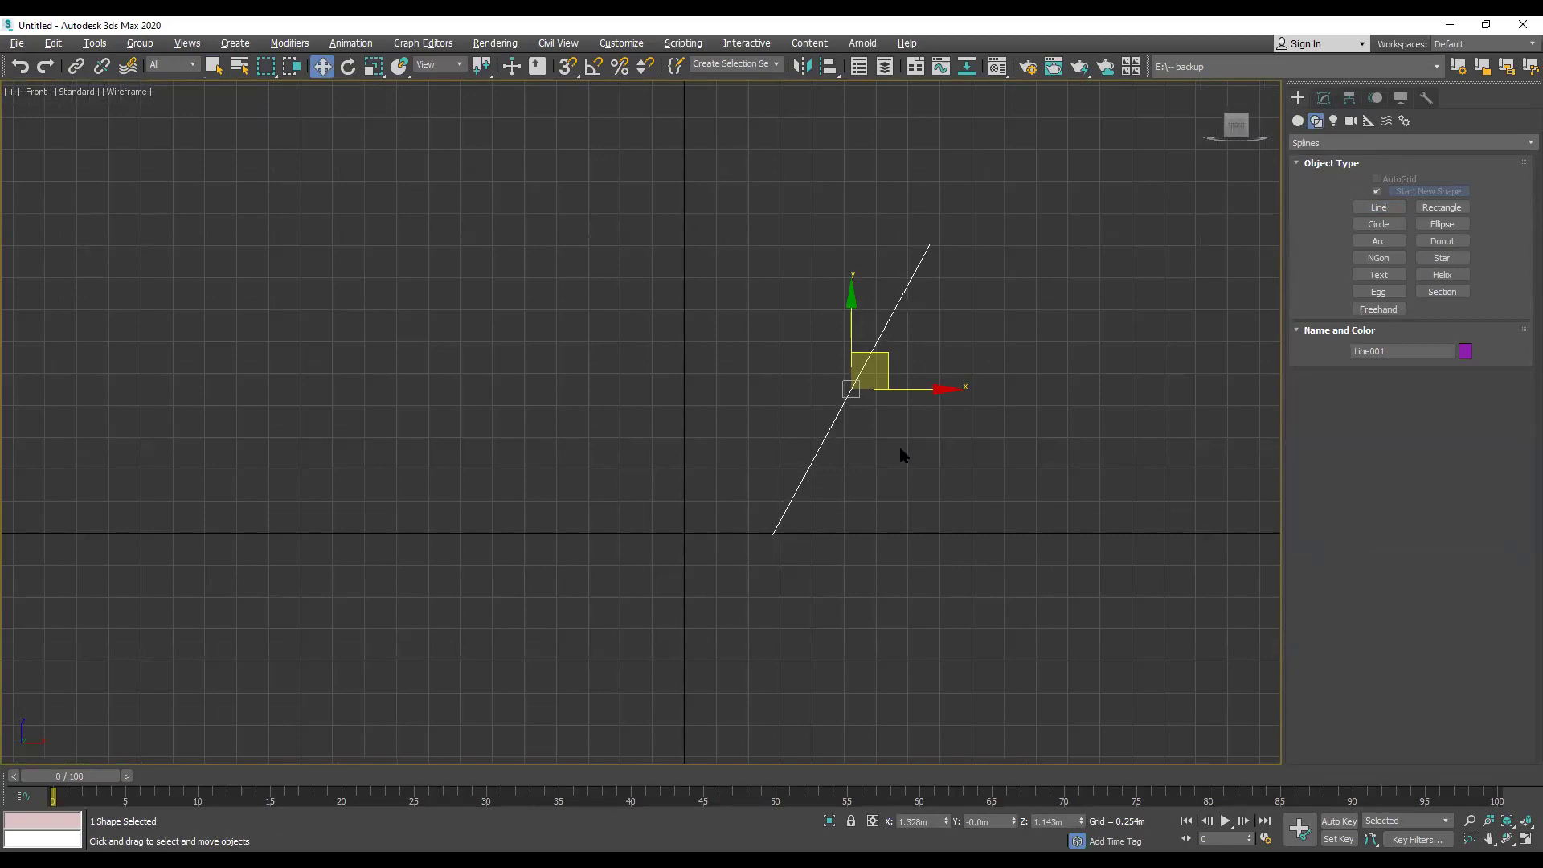
pyautogui.click(1325, 99)
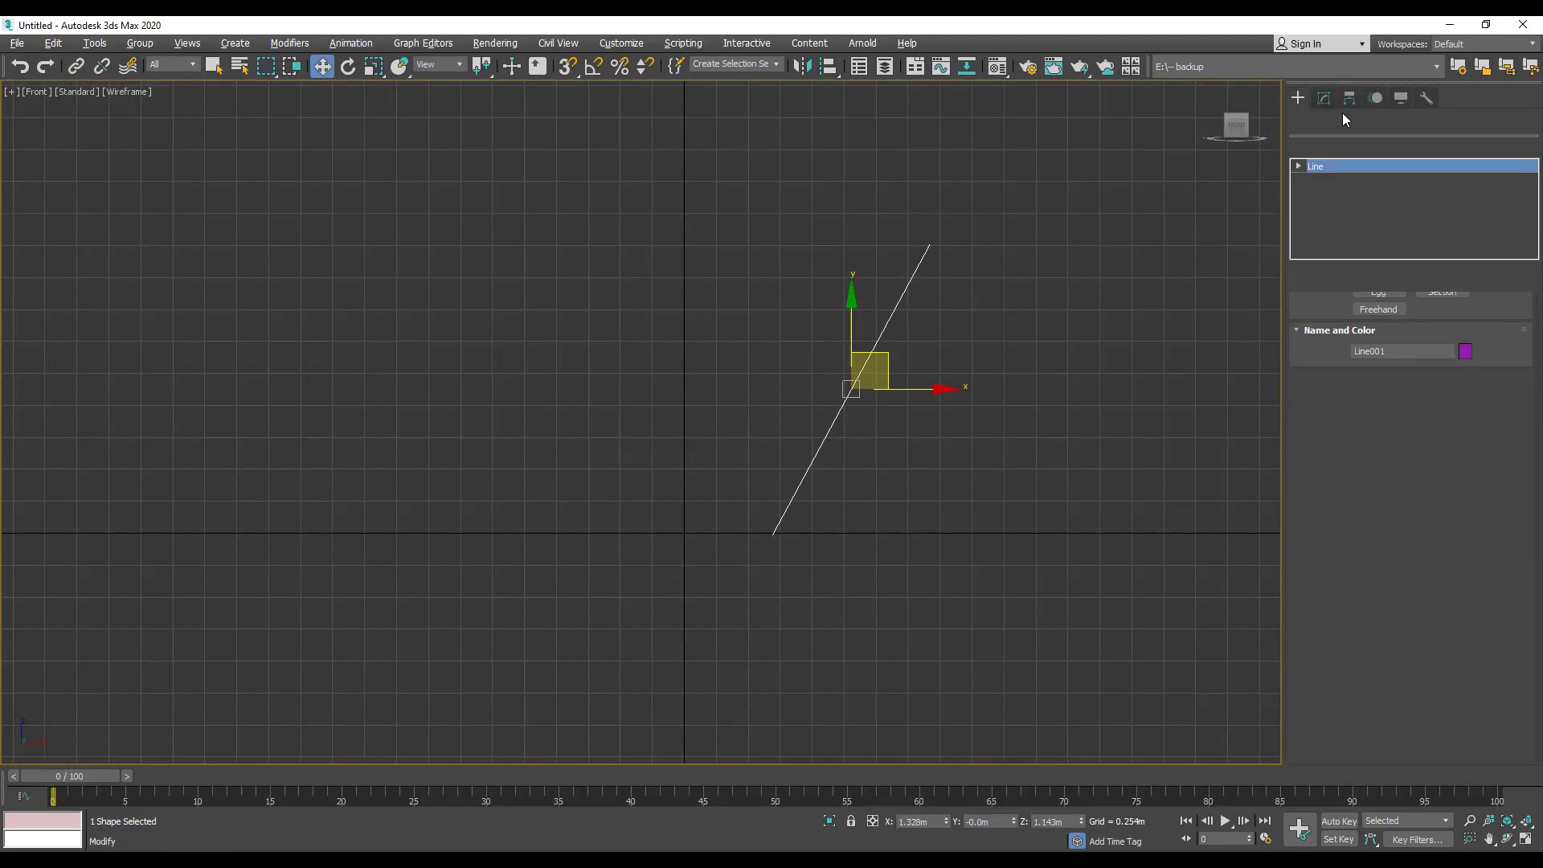
pyautogui.click(1520, 149)
pyautogui.scroll(-10, 1447, 241)
pyautogui.click(1340, 165)
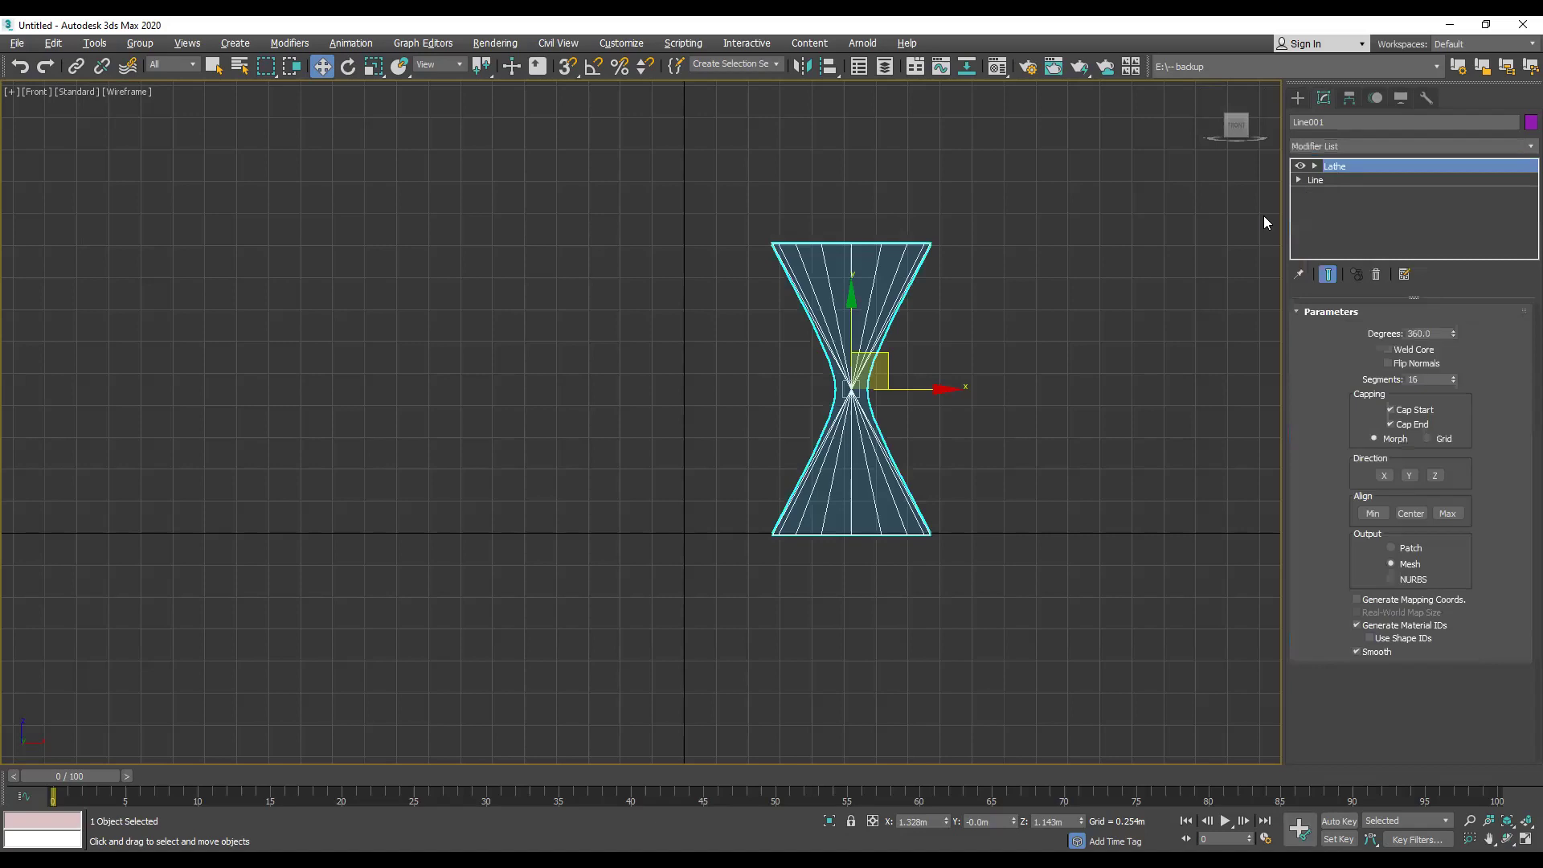
# Step: Frame the lathed shape in the maximized Perspective view and display it with Facets shading
pyautogui.hotkey('alt', 'w')
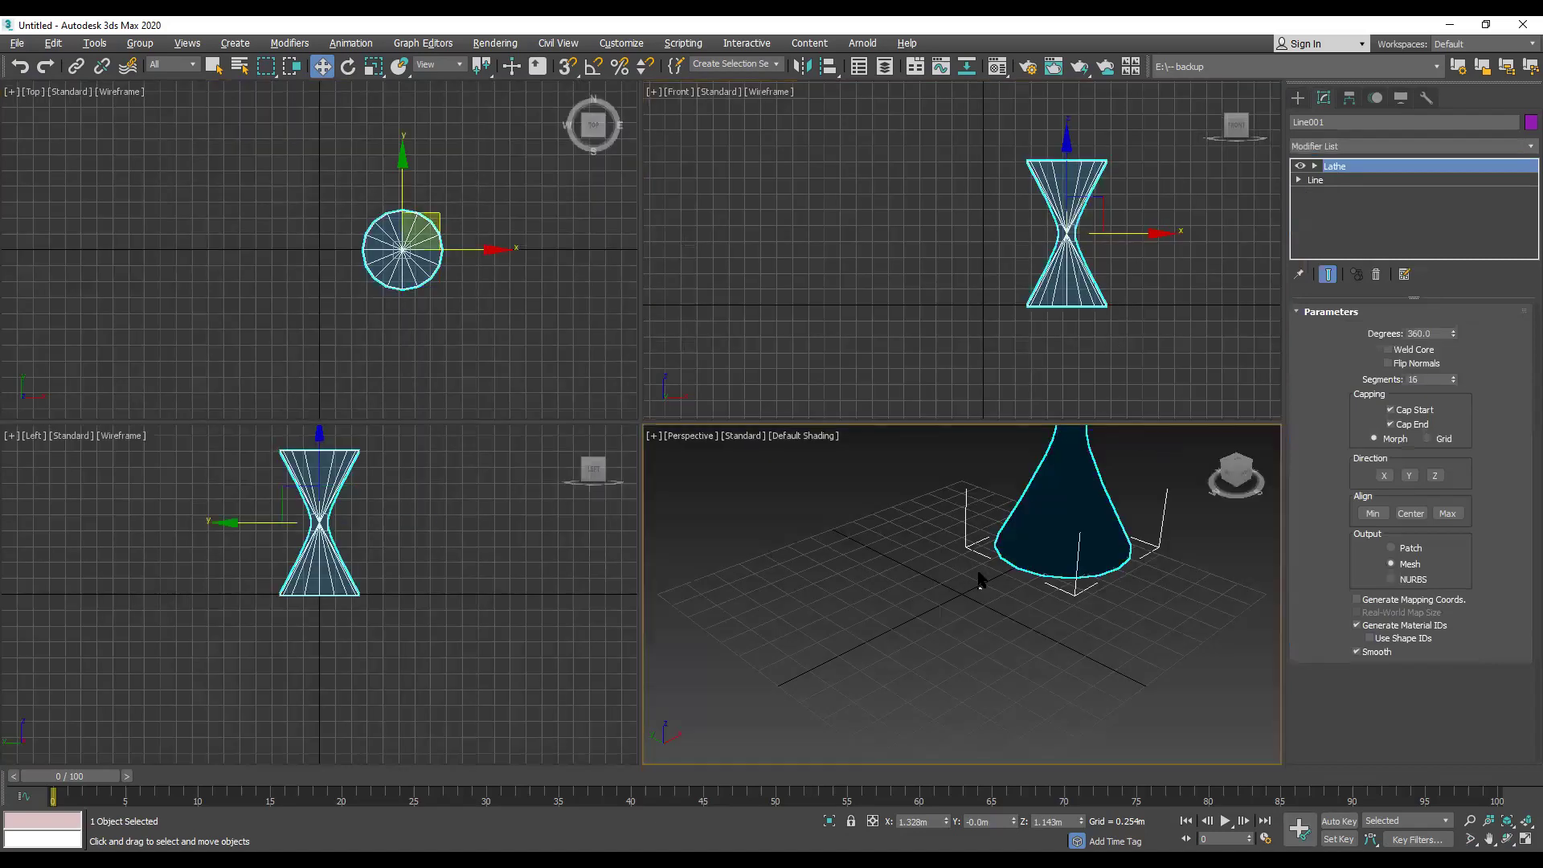
pyautogui.hotkey('alt', 'w')
pyautogui.press('z')
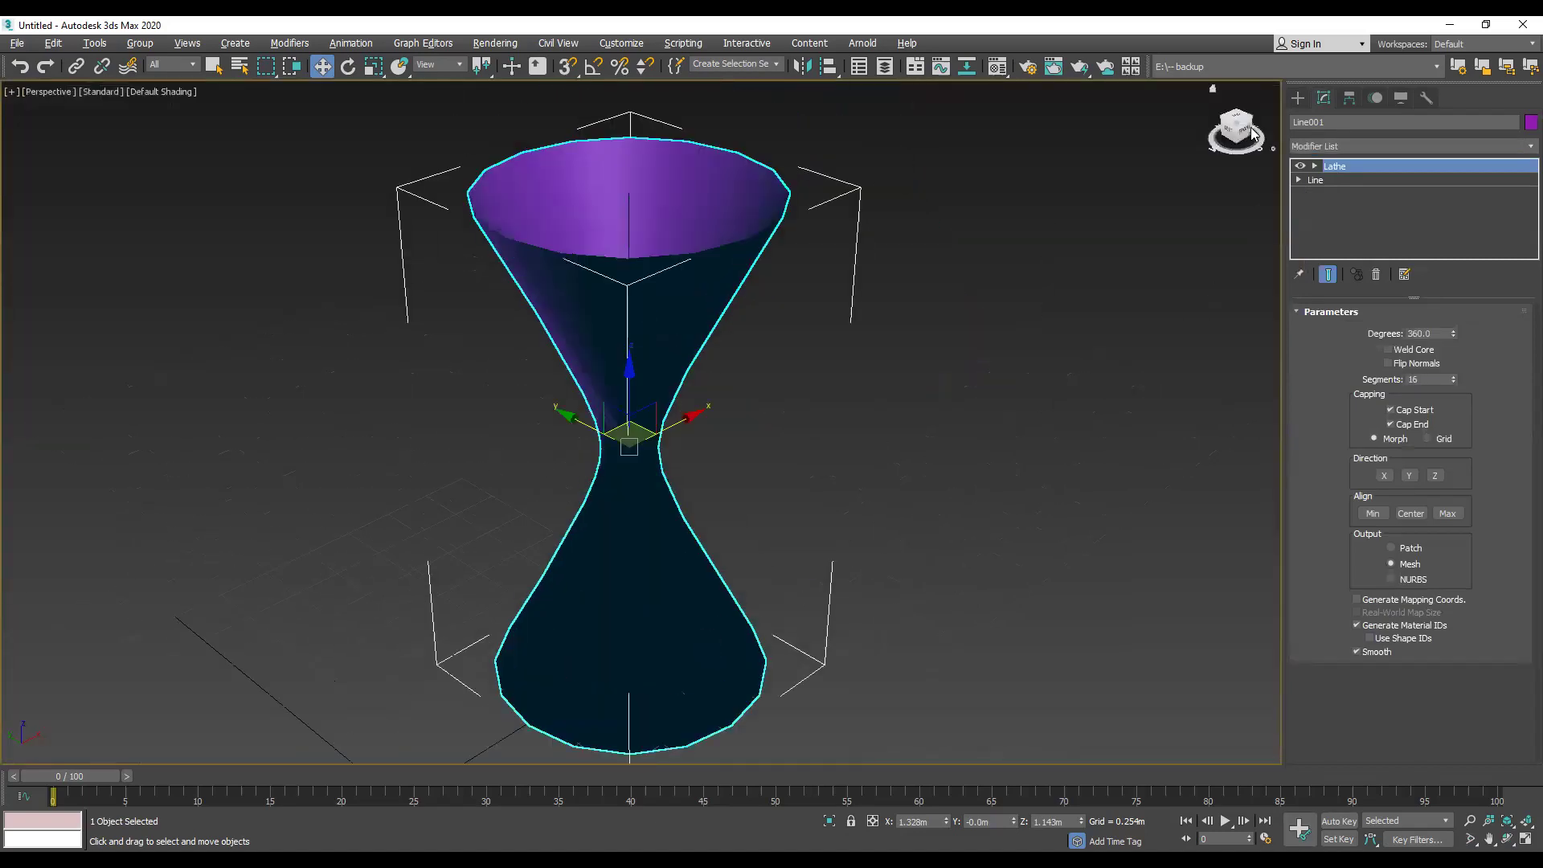
pyautogui.moveTo(1245, 130); pyautogui.dragTo(1150, 162)
pyautogui.keyDown('alt'); pyautogui.moveTo(640, 422); pyautogui.dragTo(647, 354, button='middle'); pyautogui.keyUp('alt')
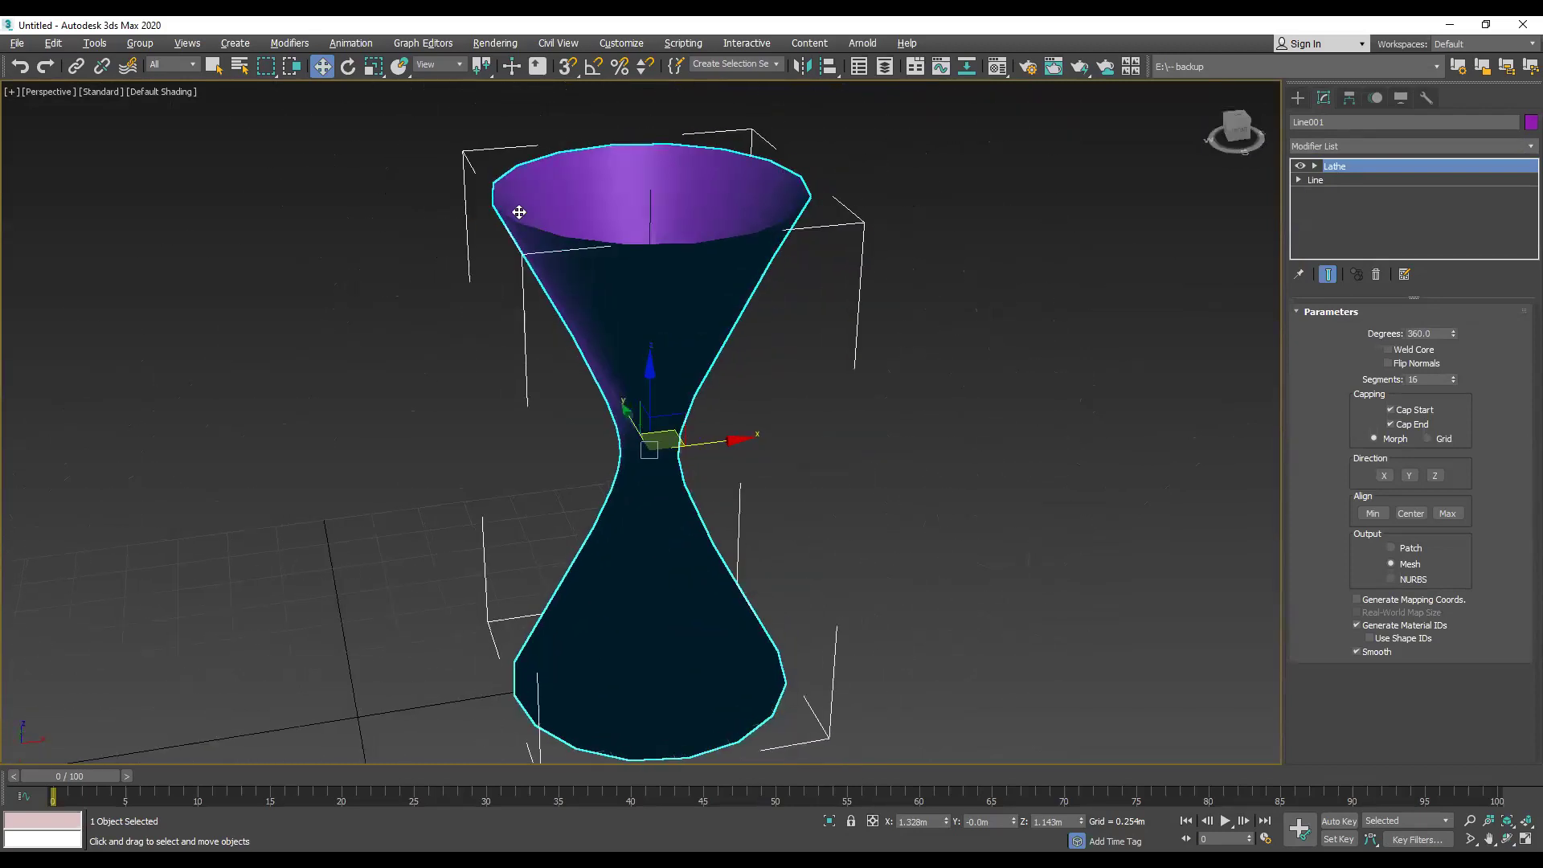
pyautogui.click(163, 92)
pyautogui.click(213, 128)
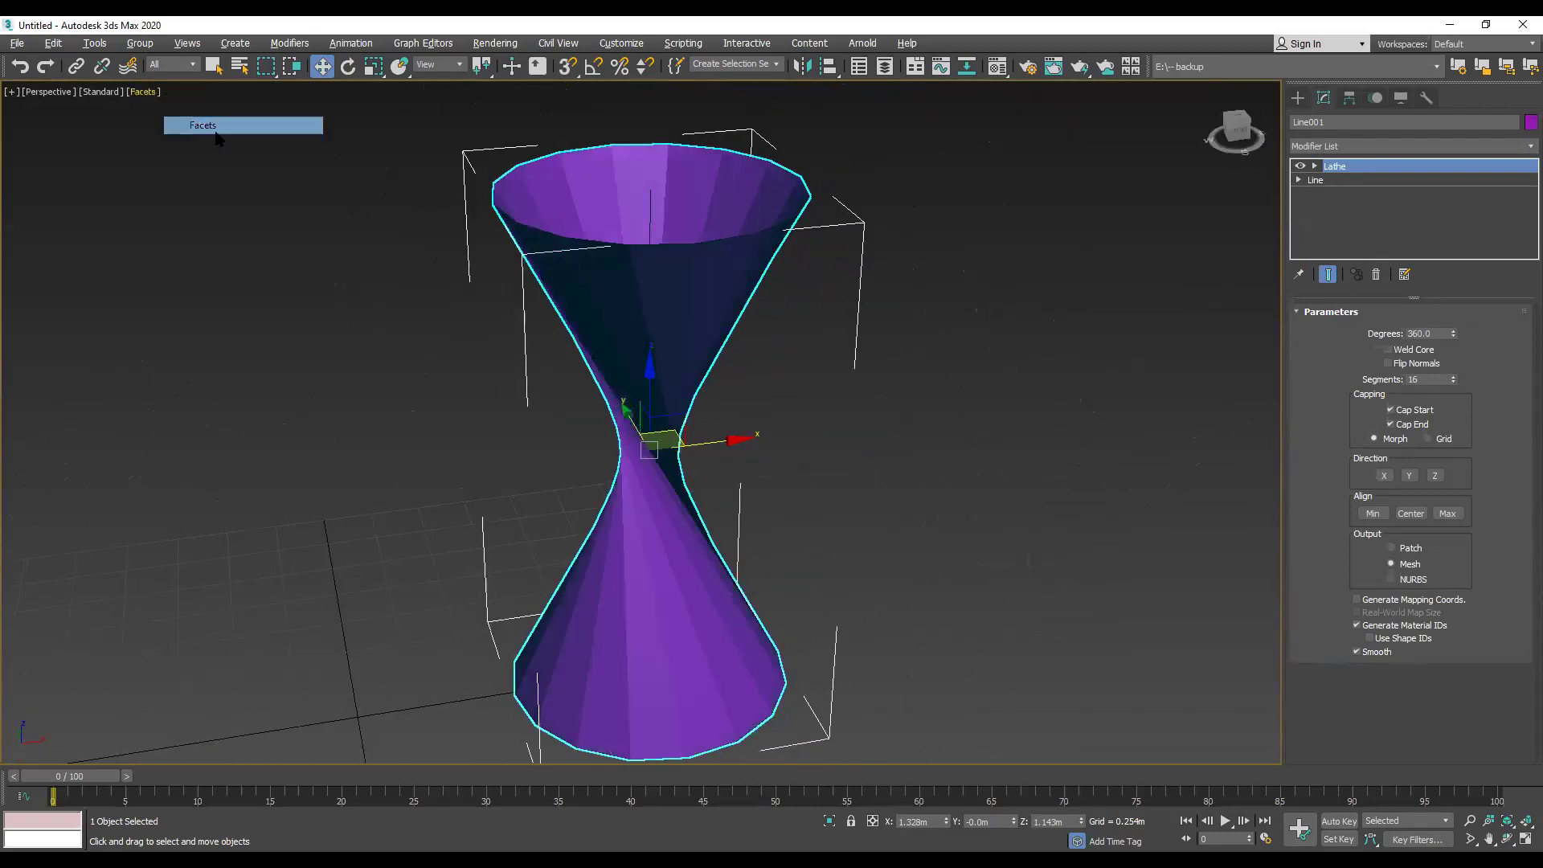
# Step: Try the Bounding Box, Model Assist and Default Shading display modes in the Perspective view and restore Facets shading
pyautogui.click(148, 100)
pyautogui.click(146, 91)
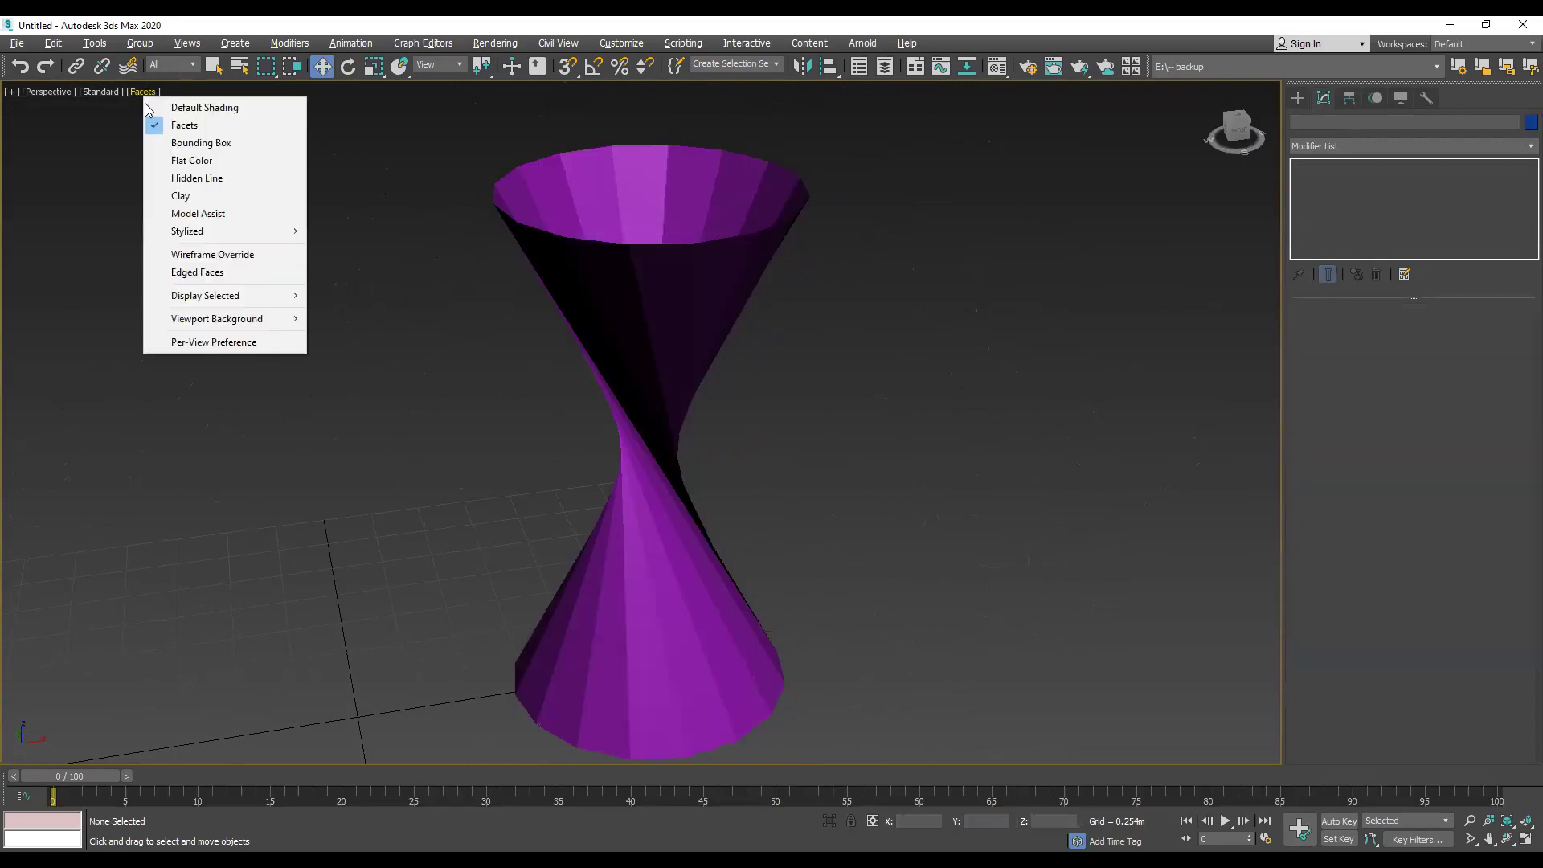
pyautogui.click(214, 144)
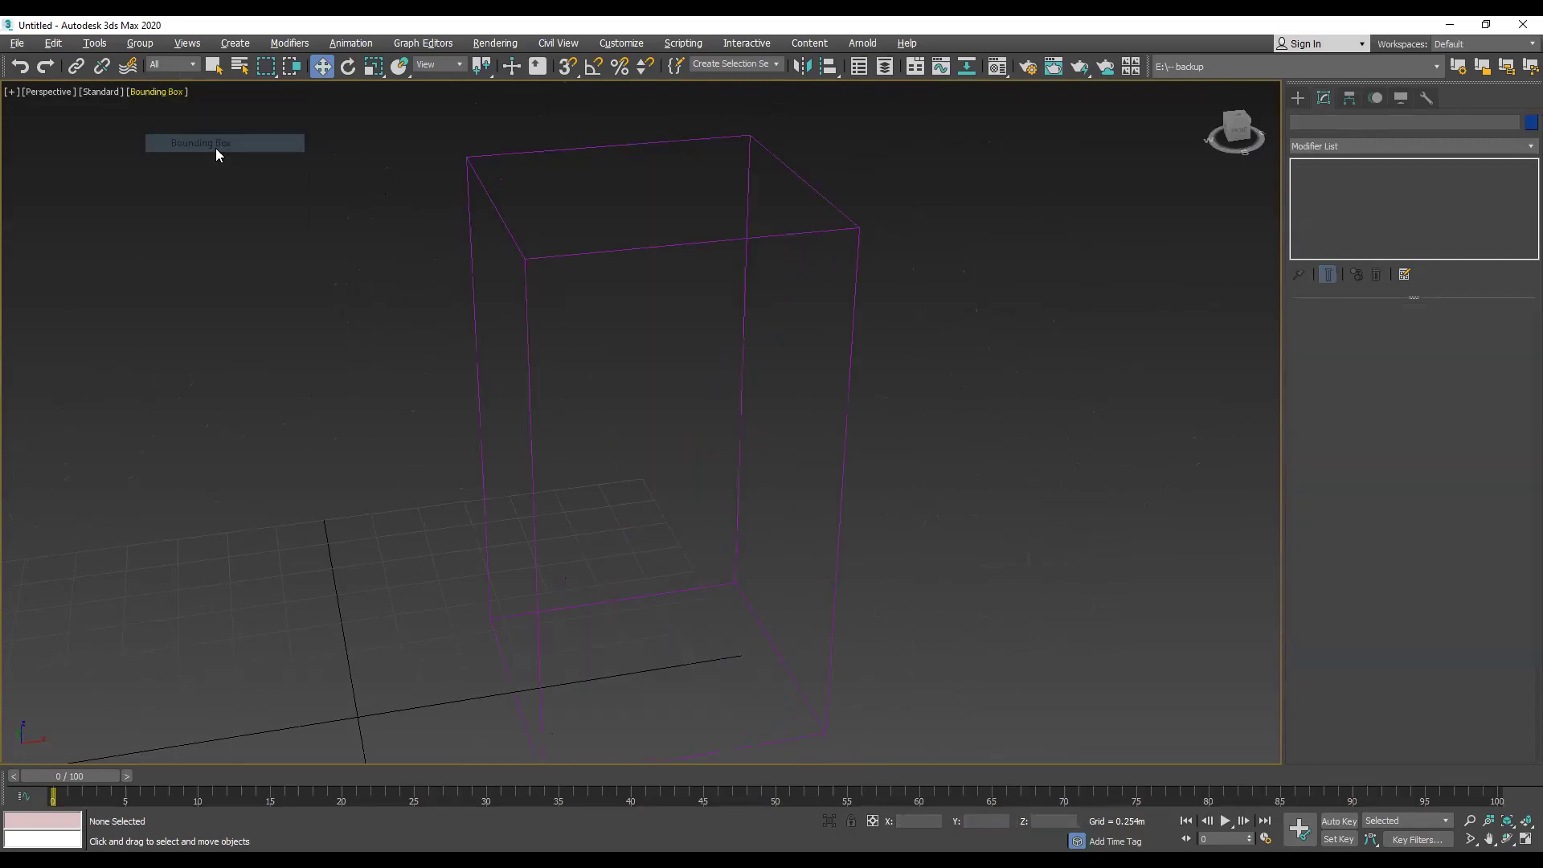
pyautogui.click(161, 88)
pyautogui.click(227, 213)
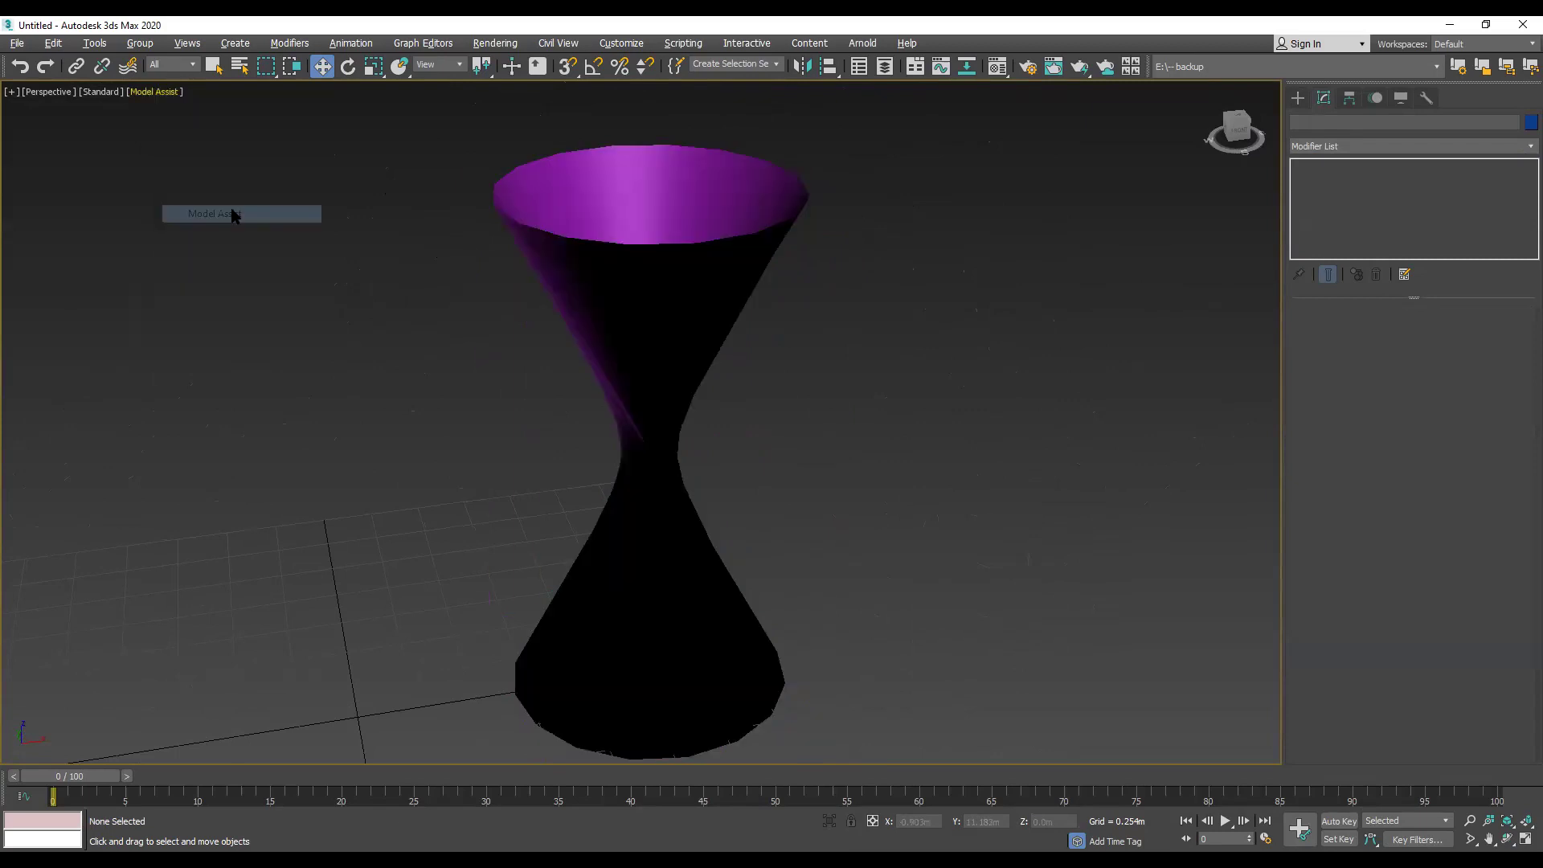
pyautogui.click(153, 92)
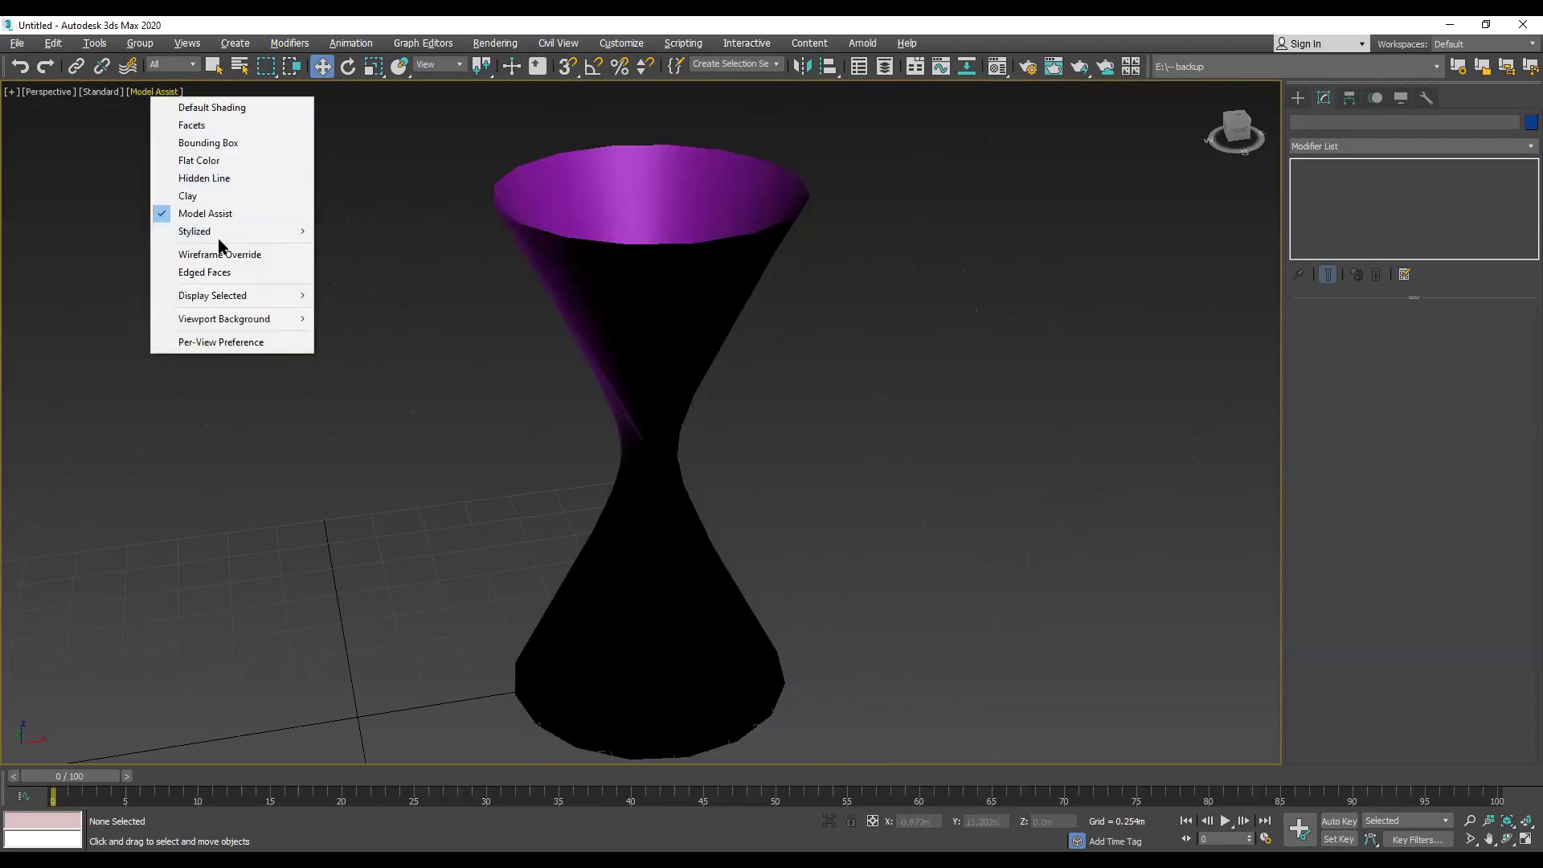
pyautogui.moveTo(225, 241)
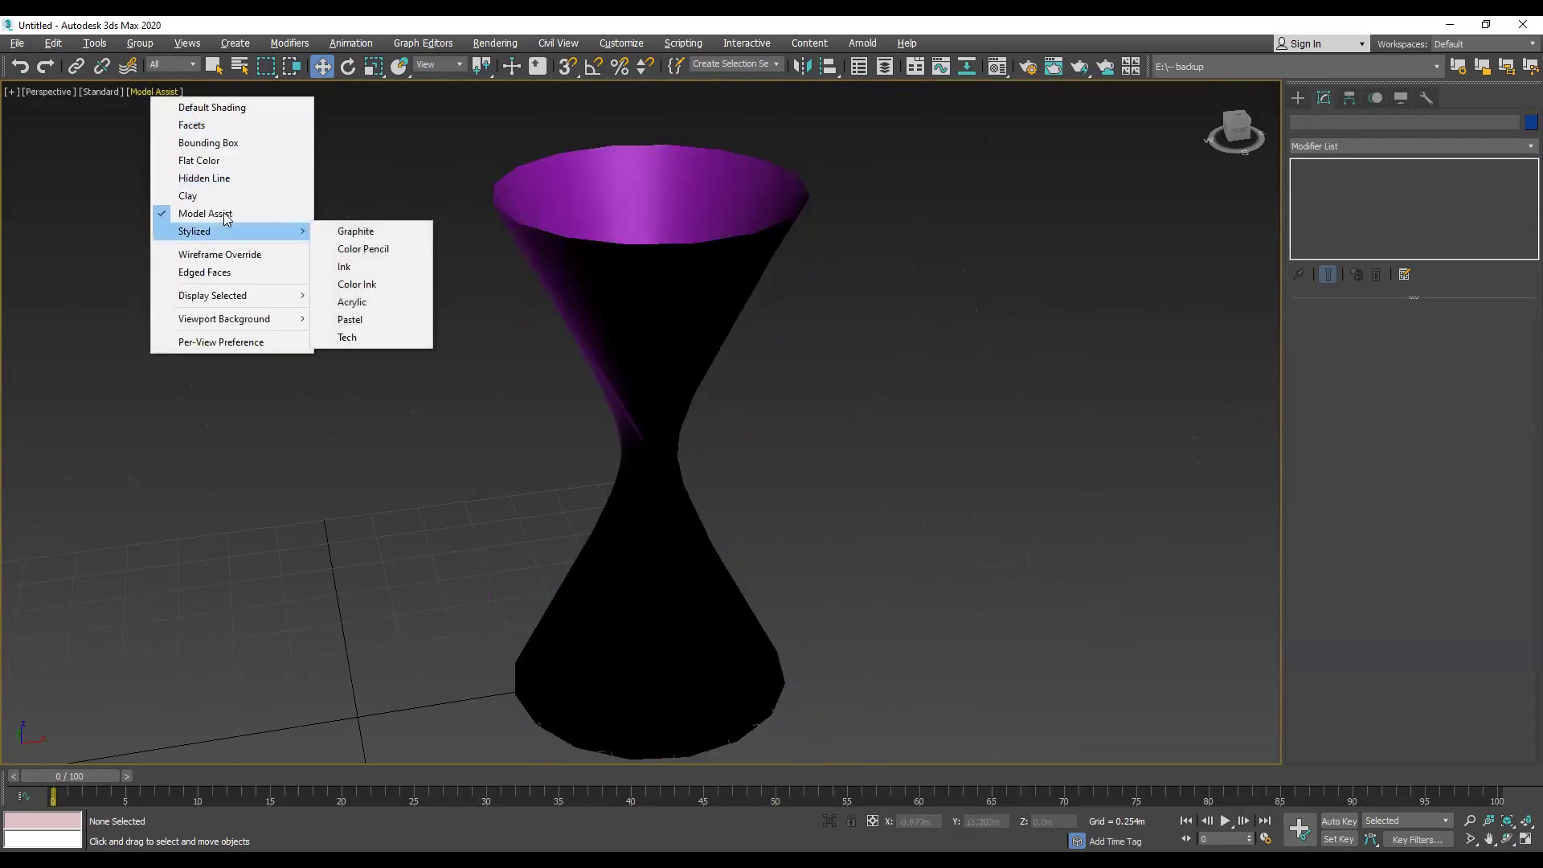
pyautogui.click(211, 107)
pyautogui.click(162, 93)
pyautogui.click(225, 130)
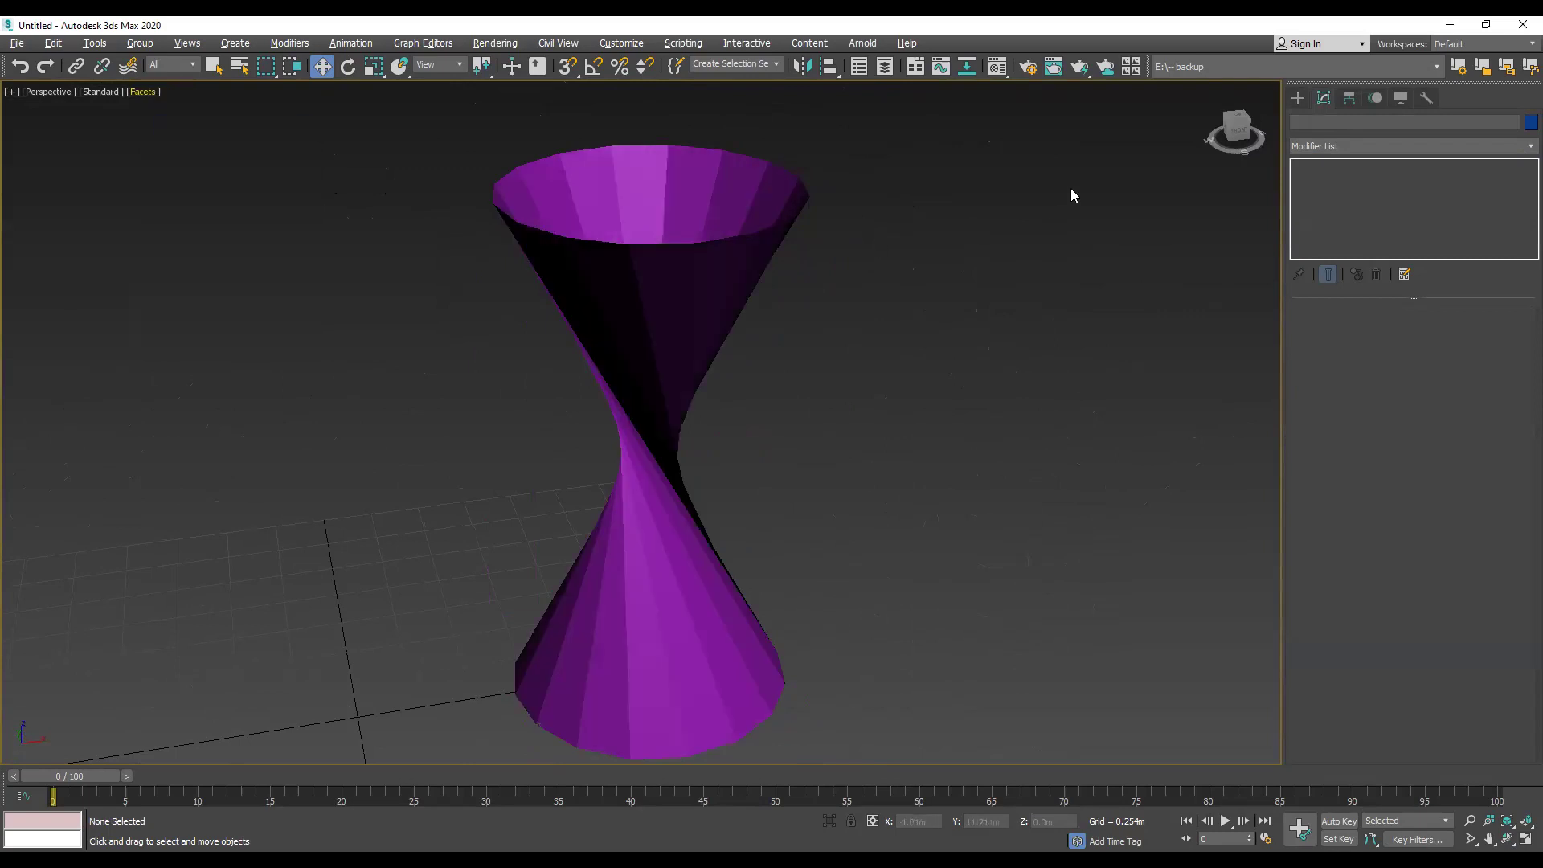
# Step: Maximize the Front view and turn off the Lathe modifier on the shape, leaving only its source line displayed
pyautogui.moveTo(1235, 130)
pyautogui.mouseDown()
pyautogui.moveTo(1188, 205)
pyautogui.moveTo(1148, 163)
pyautogui.mouseUp()
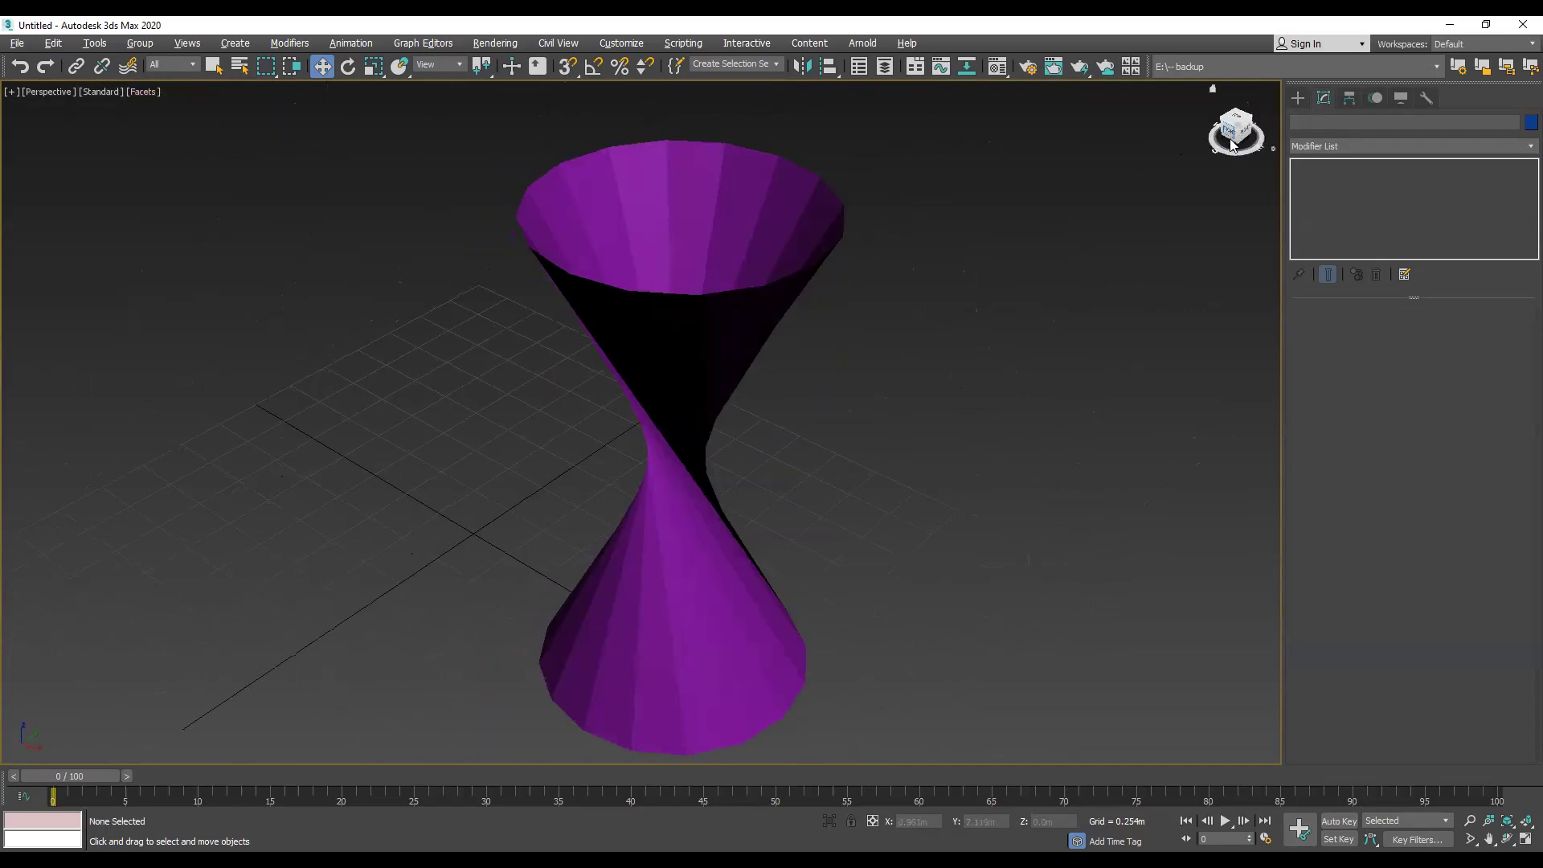
pyautogui.hotkey('alt', 'w')
pyautogui.click(949, 301)
pyautogui.hotkey('alt', 'w')
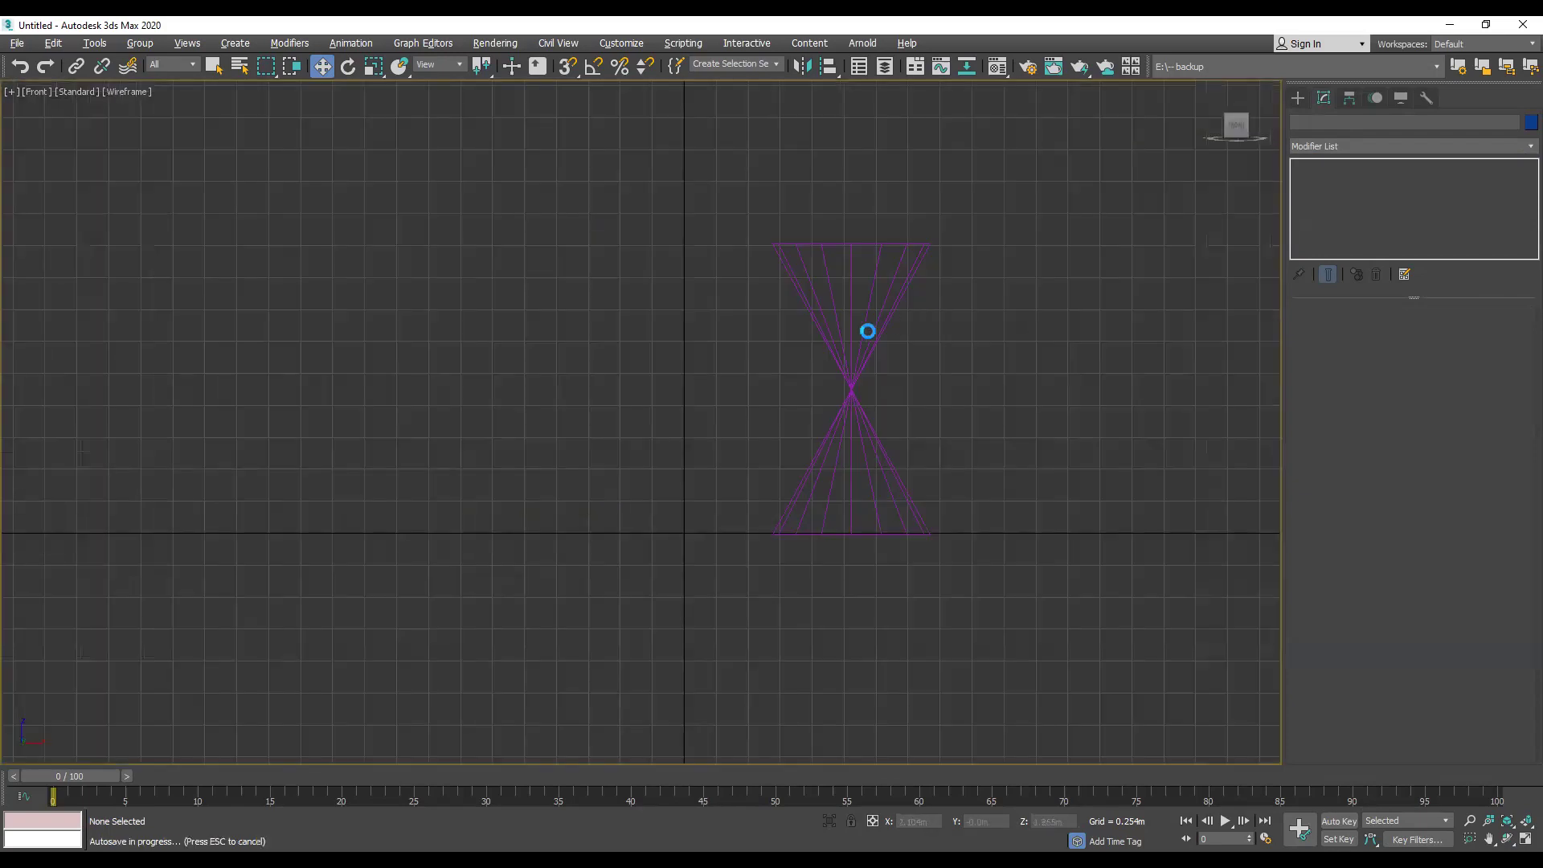
pyautogui.moveTo(774, 344); pyautogui.dragTo(617, 317, button='middle')
pyautogui.scroll(2, 624, 311)
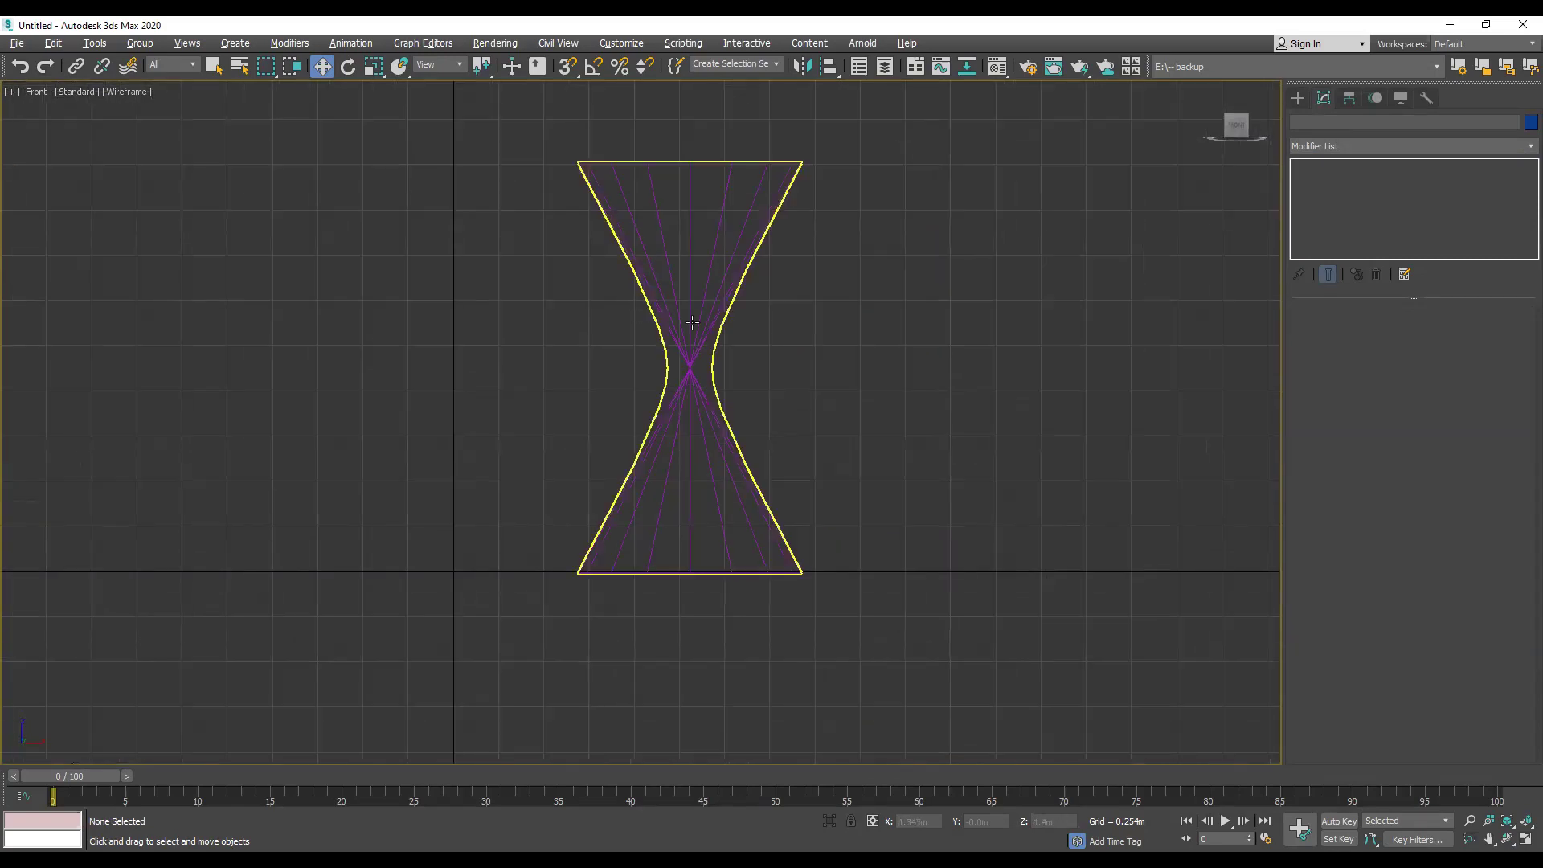
pyautogui.click(713, 335)
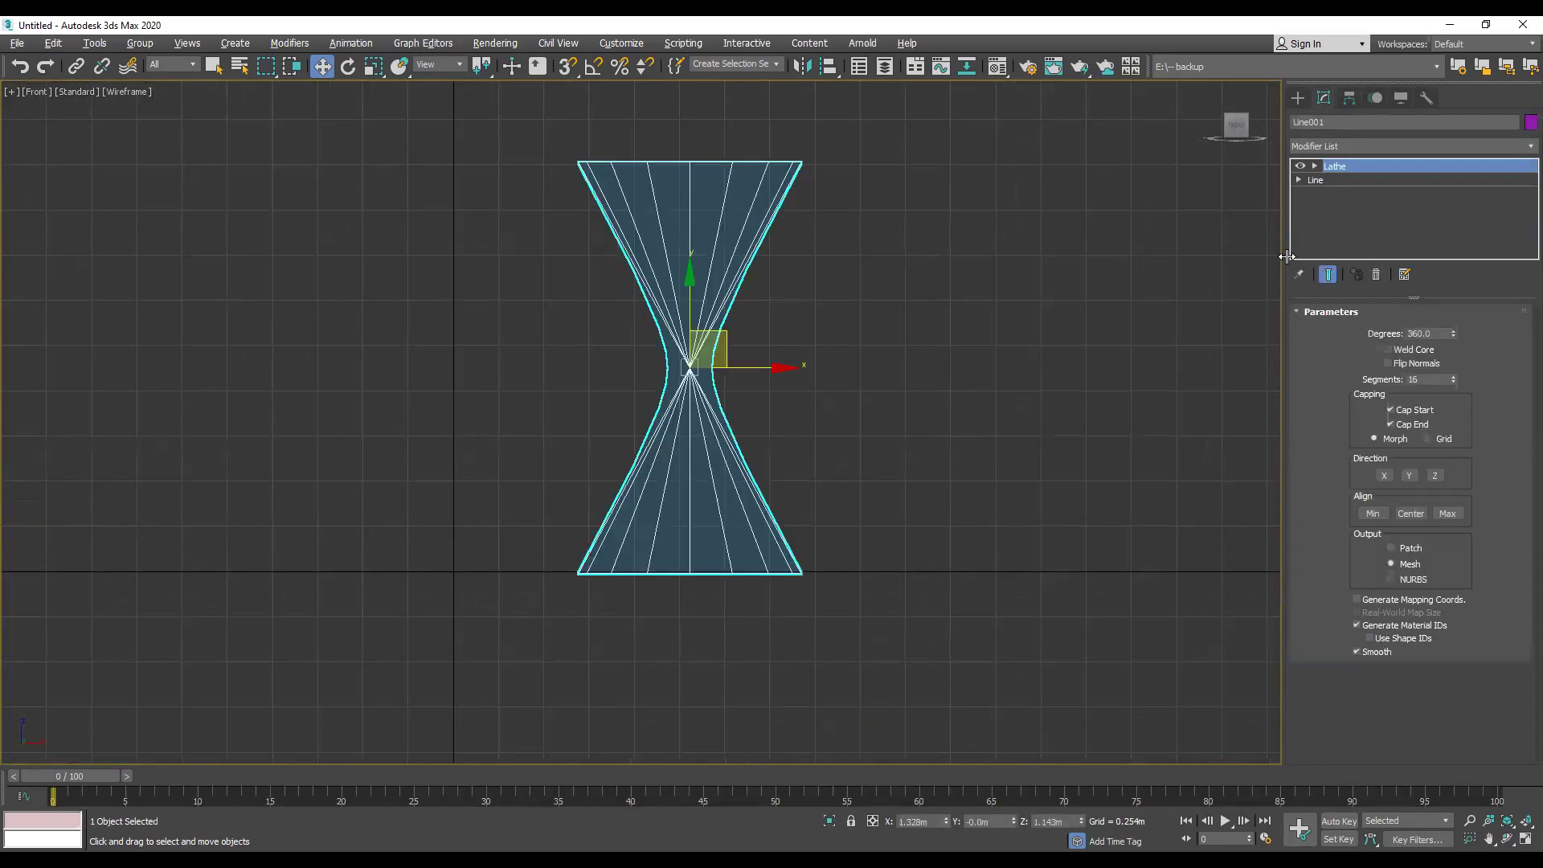
pyautogui.click(1302, 165)
pyautogui.click(821, 383)
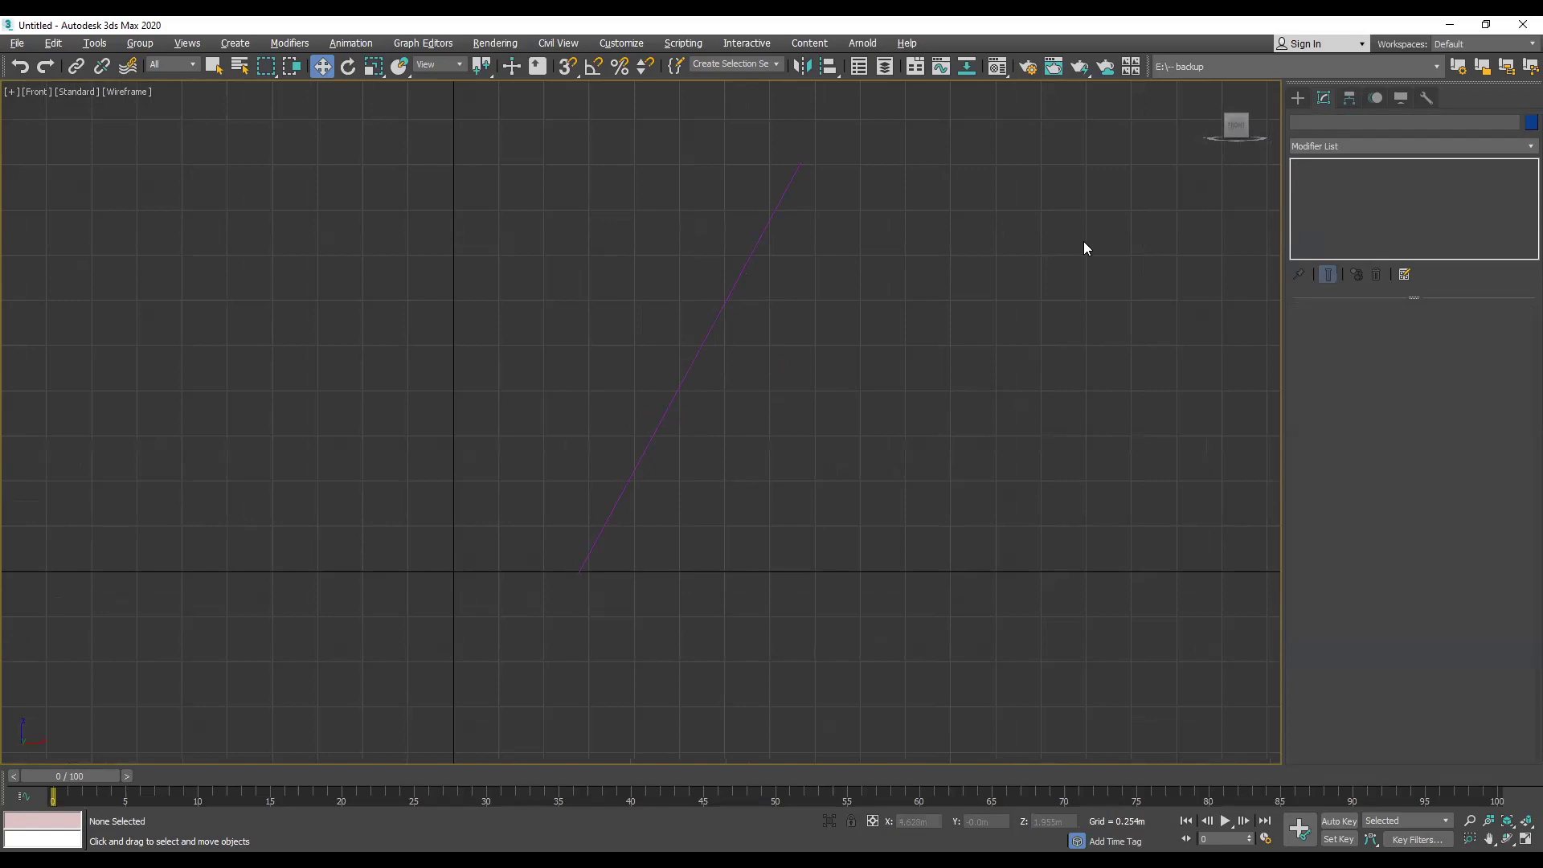
# Step: Toggle the Lathe modifier on and off to compare the revolved shape with its source line across the views
pyautogui.click(727, 285)
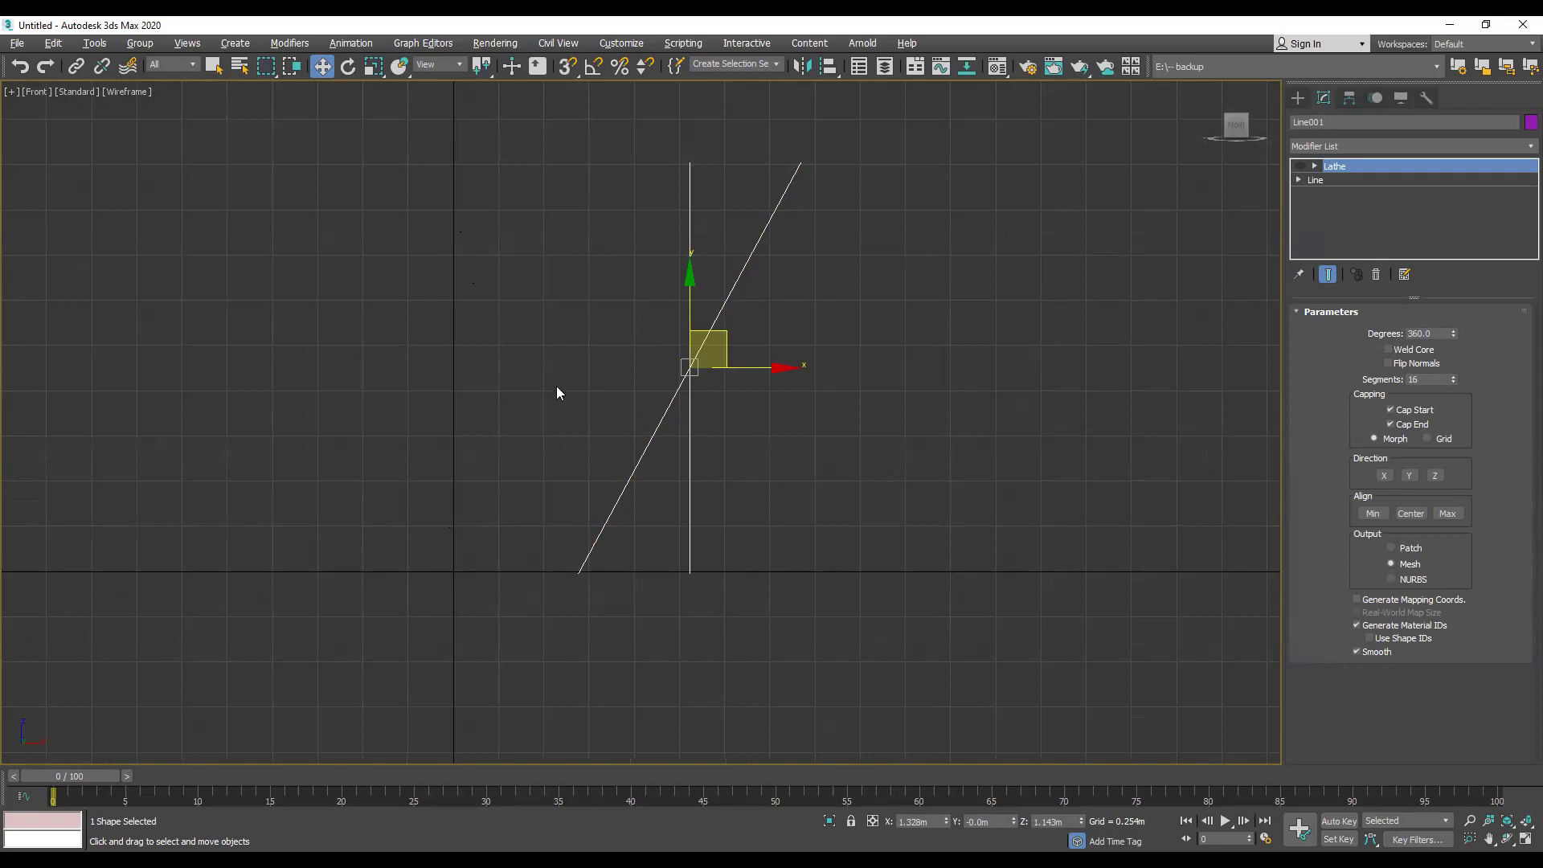
pyautogui.click(488, 463)
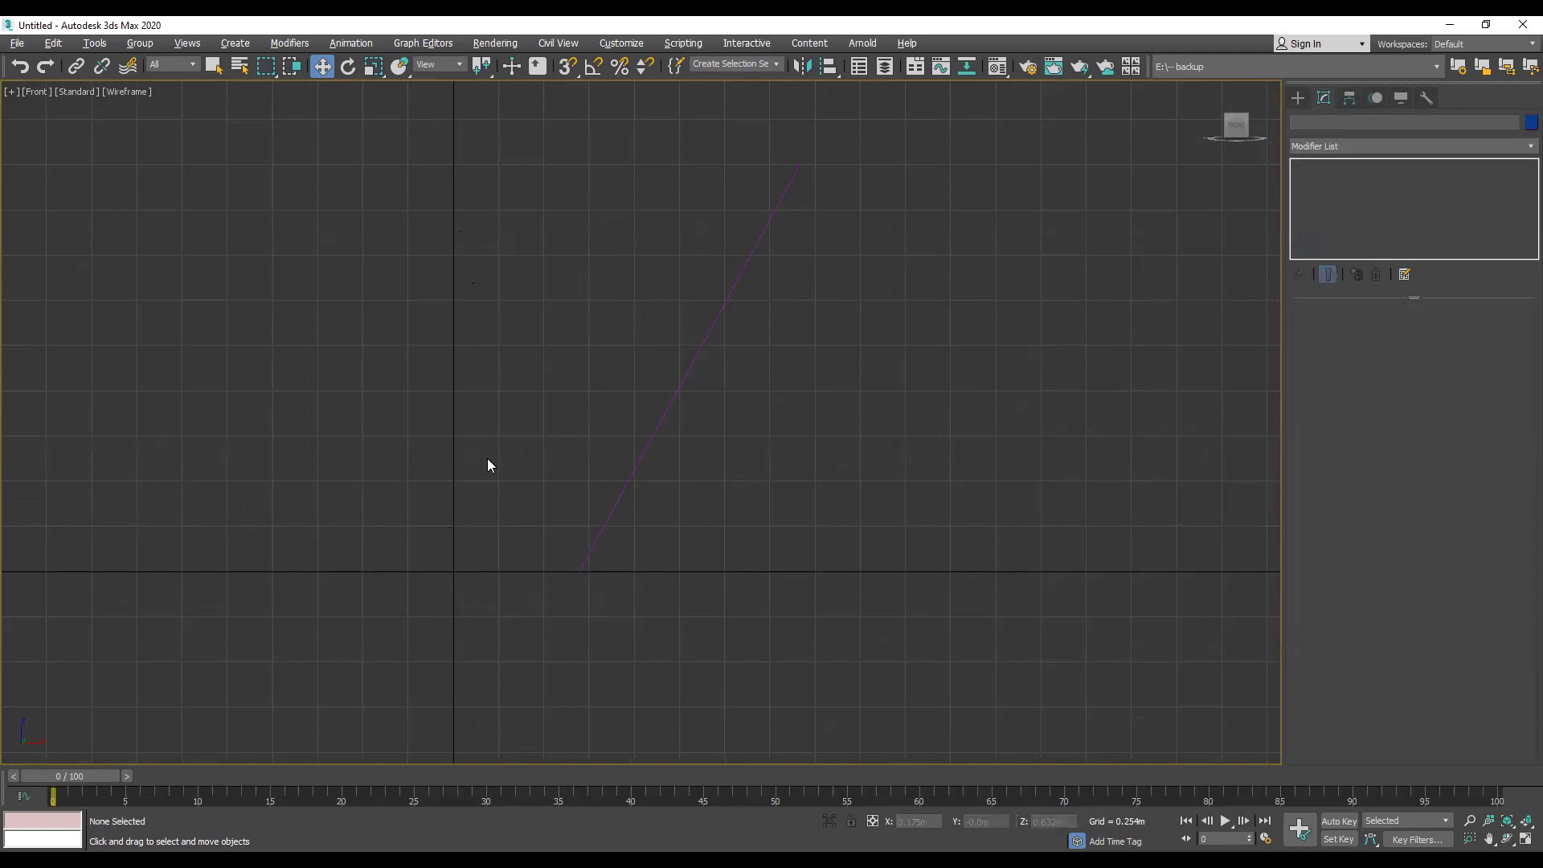
pyautogui.click(636, 473)
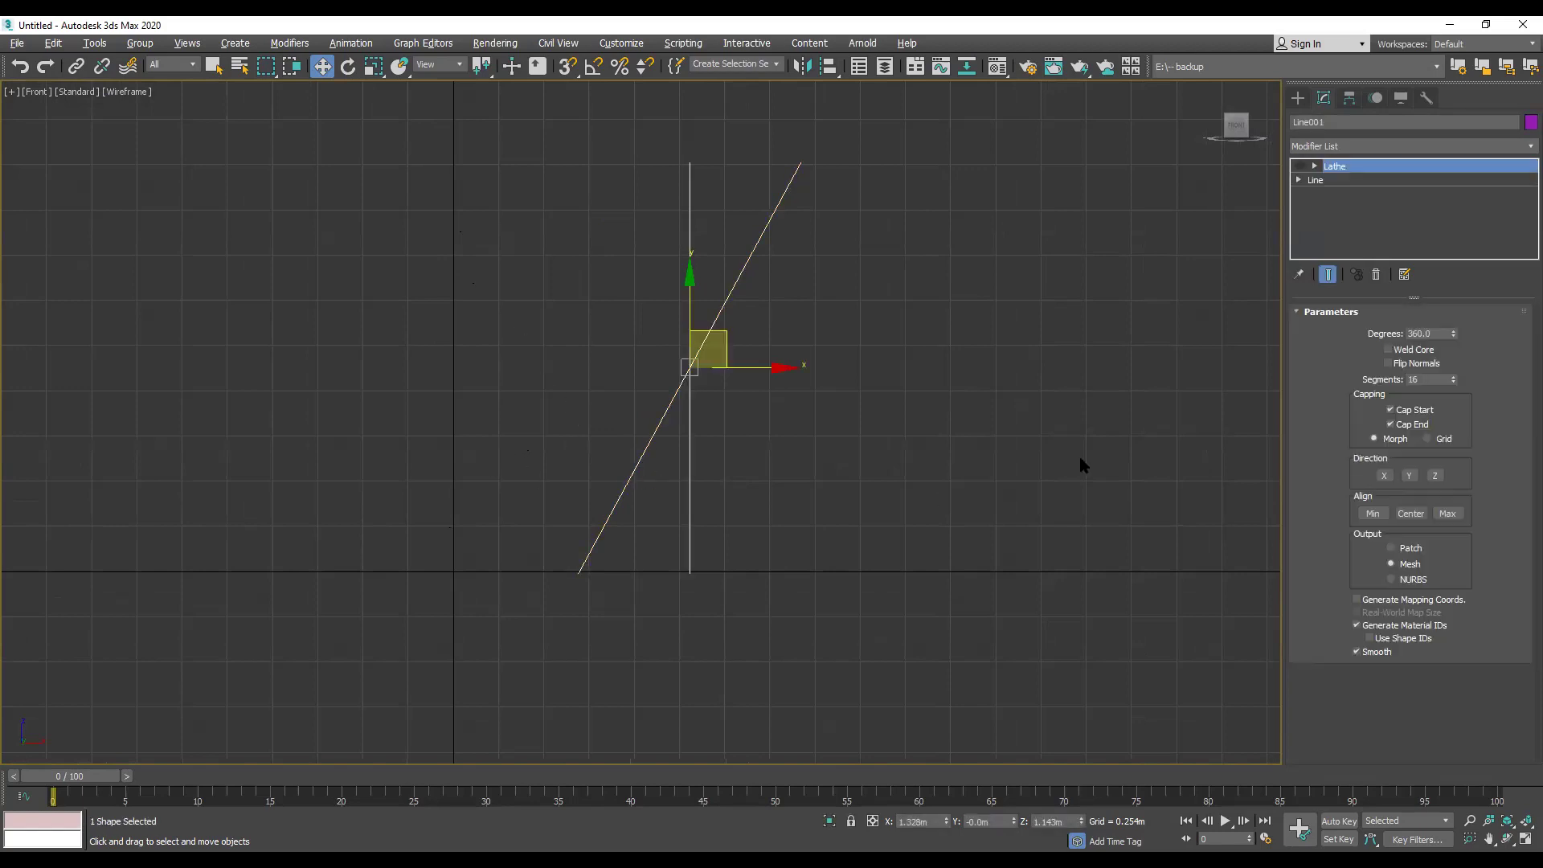
pyautogui.click(1297, 166)
pyautogui.click(1300, 165)
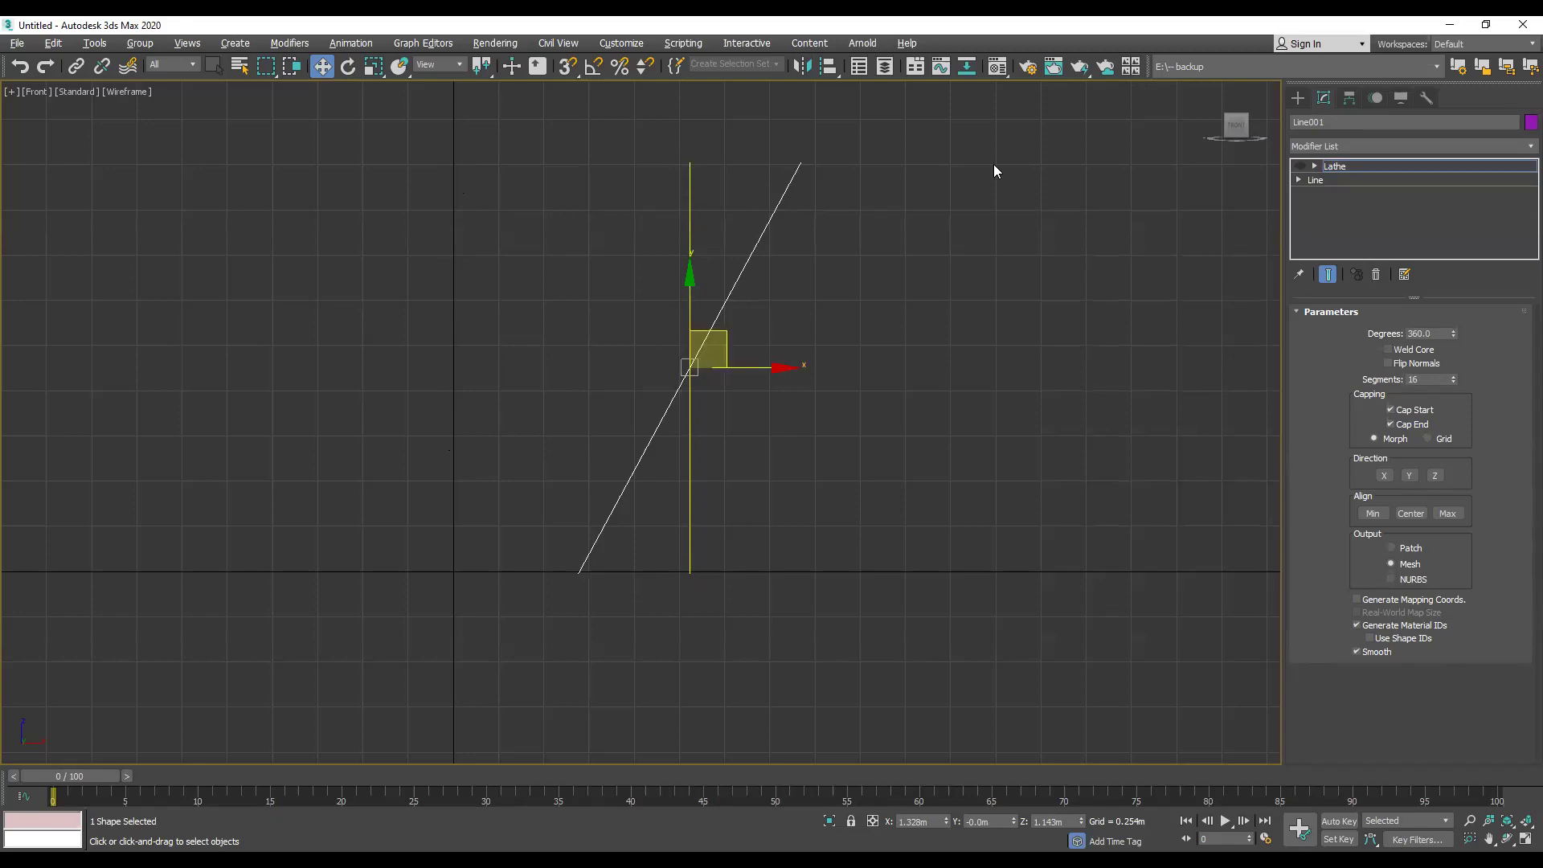
pyautogui.click(1300, 166)
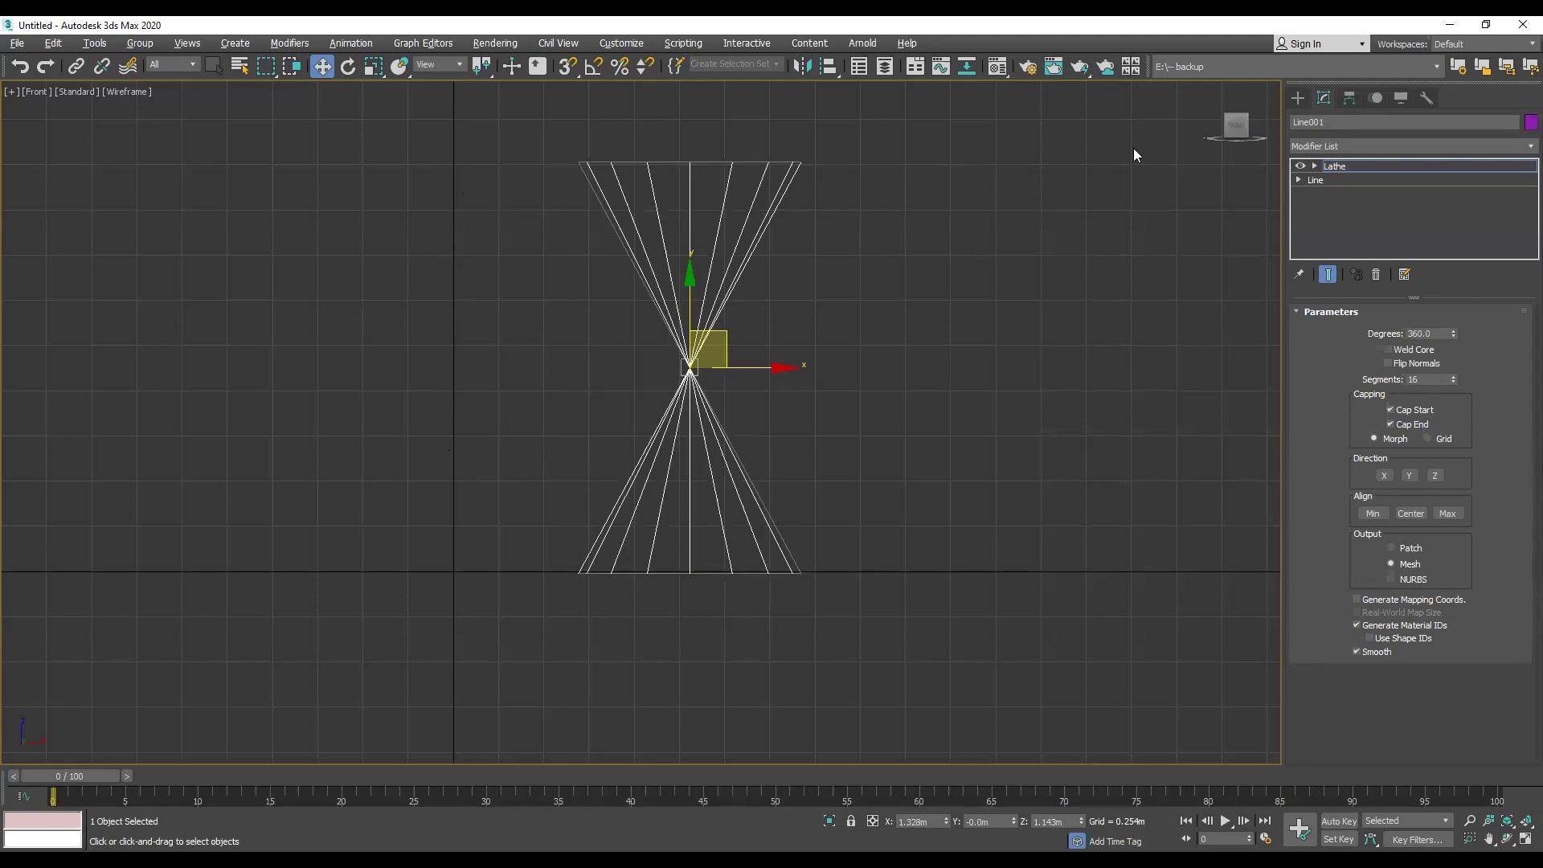
pyautogui.hotkey('alt', 'w')
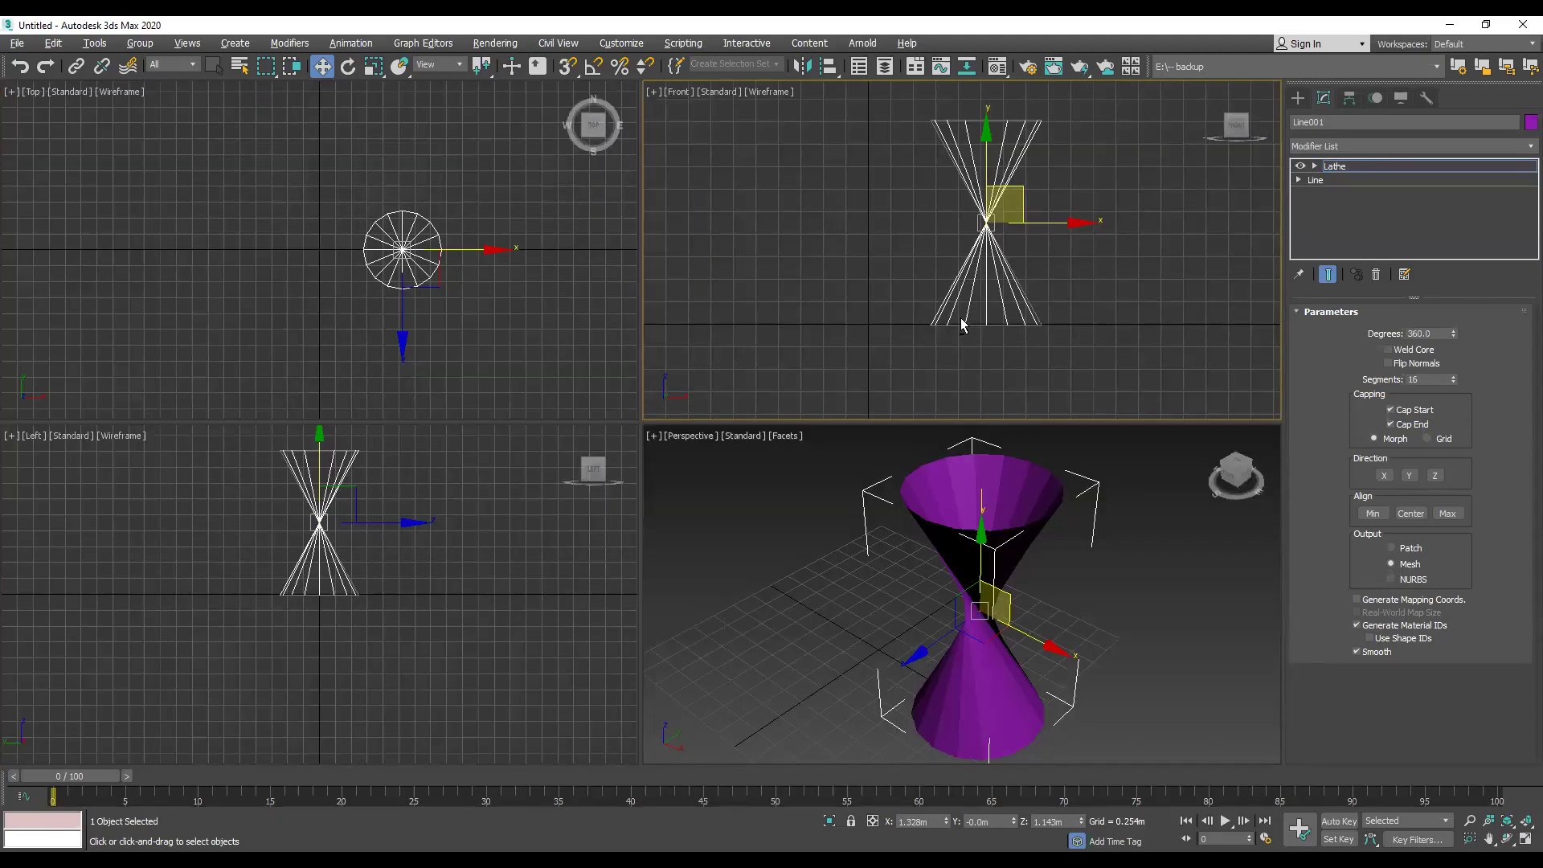
pyautogui.hotkey('alt', 'w')
pyautogui.click(1301, 166)
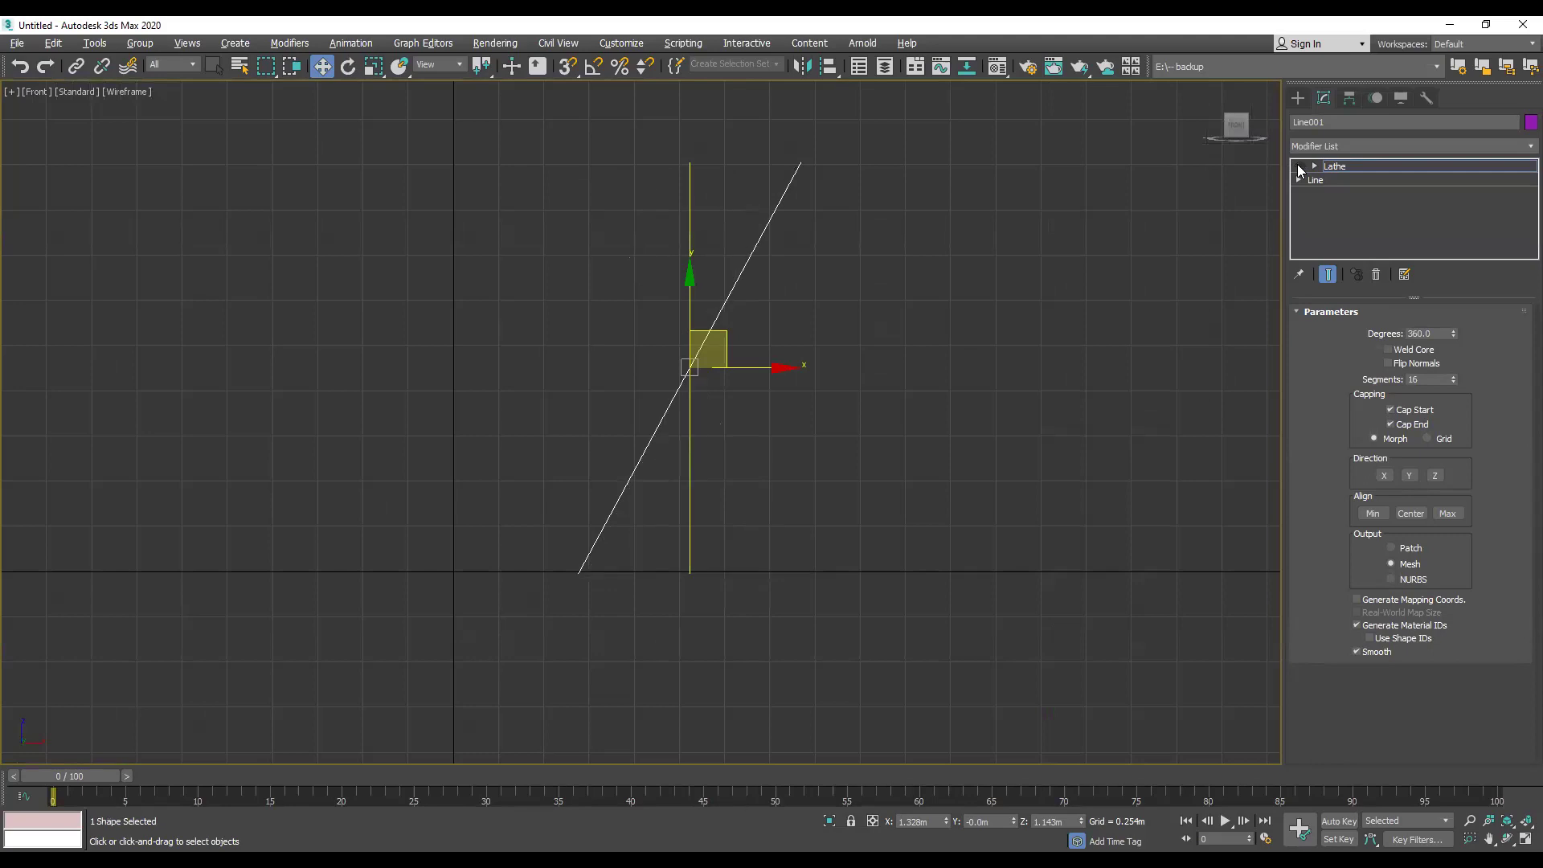
# Step: Compare the Lathe axis with the source line in the Front view at Min, Center and Max alignment, ending on Max
pyautogui.click(1350, 166)
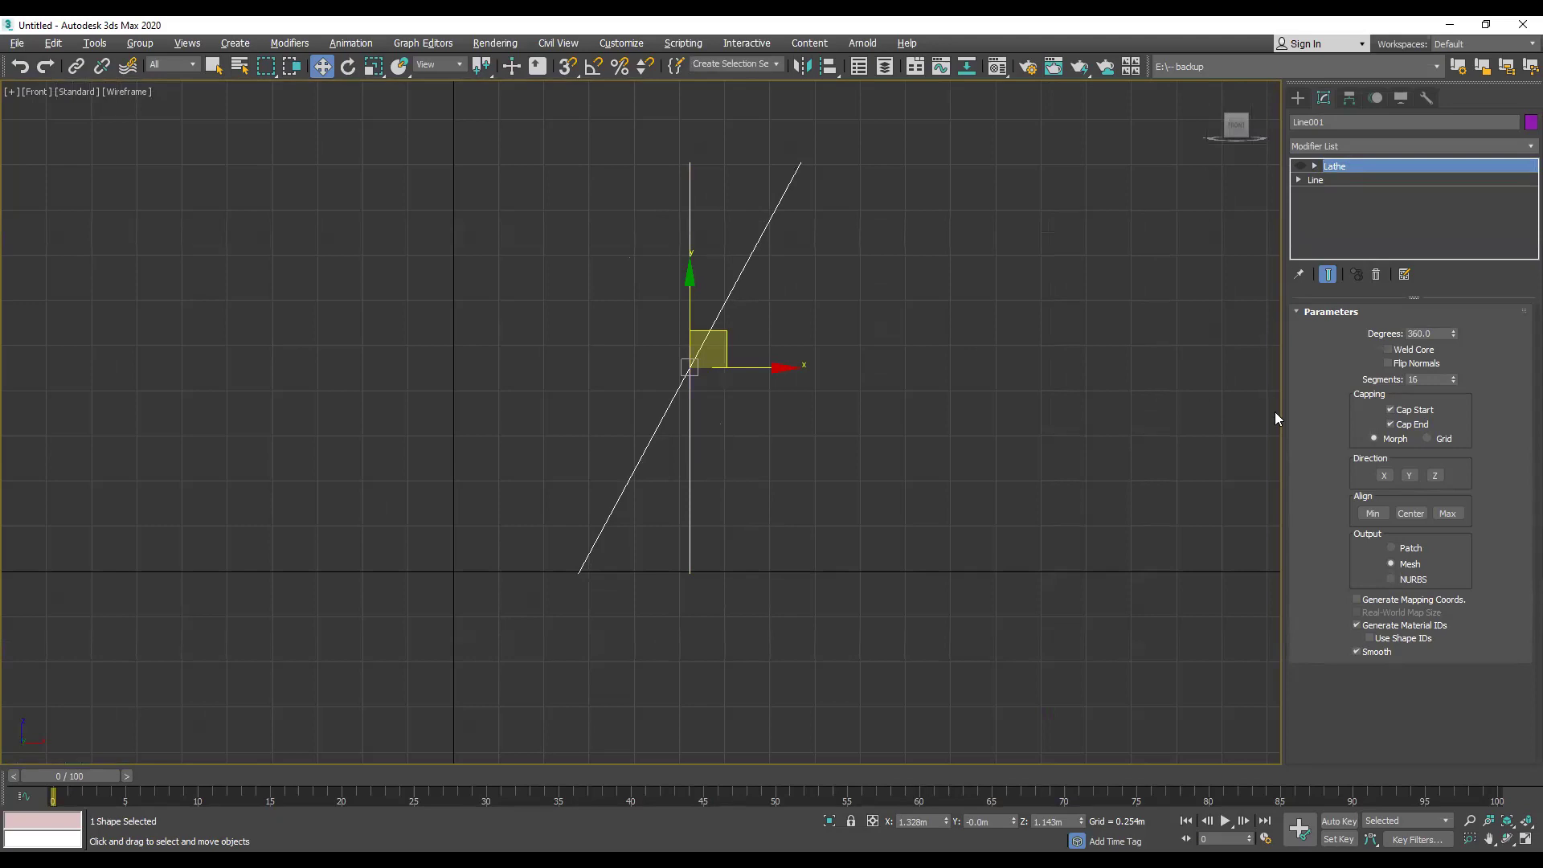
pyautogui.click(1326, 182)
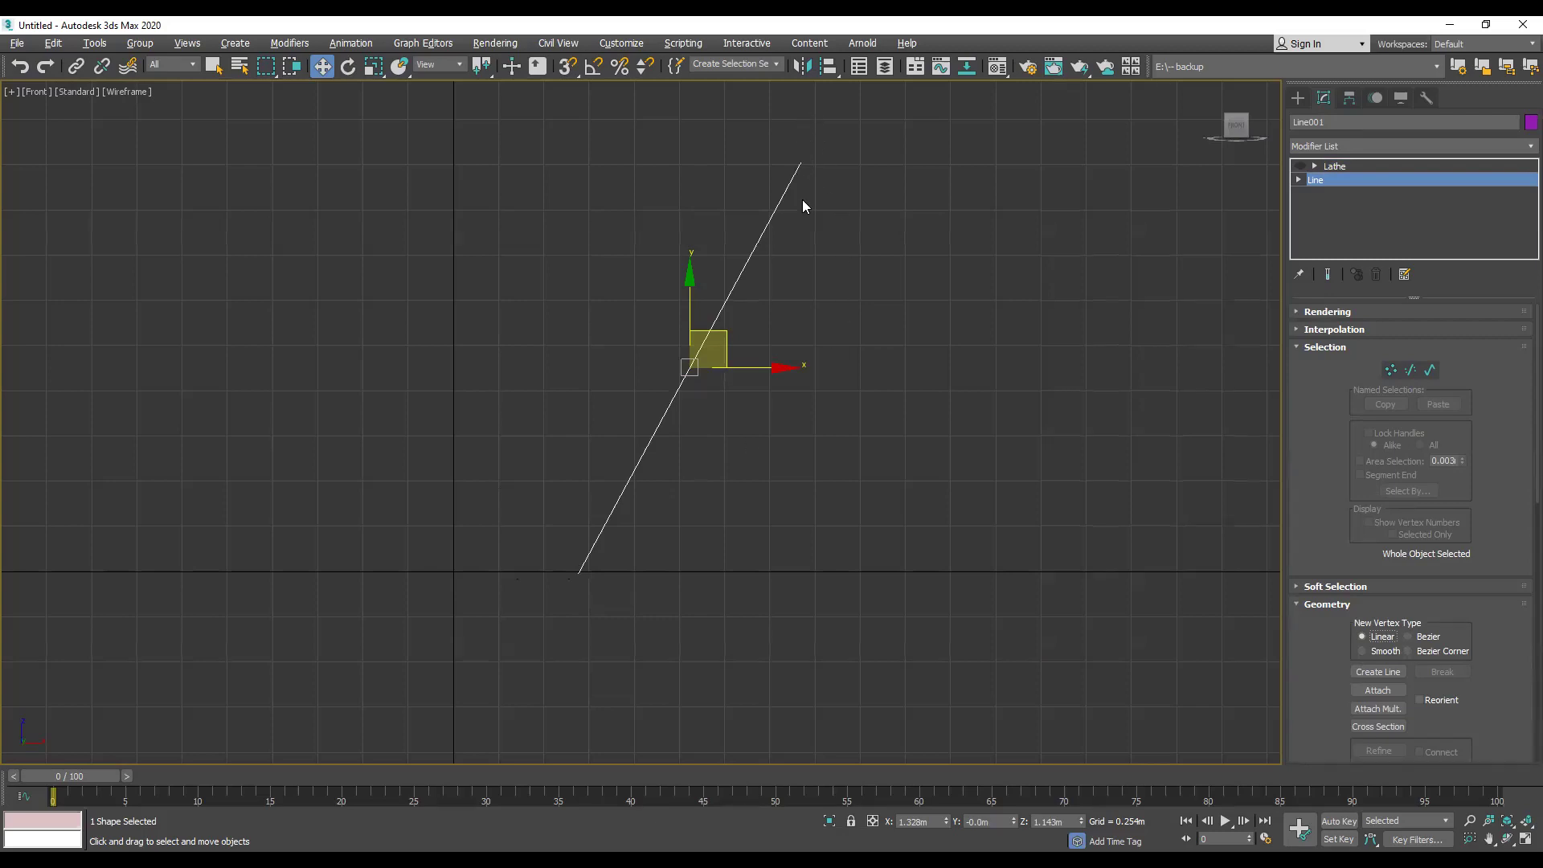
pyautogui.click(1357, 164)
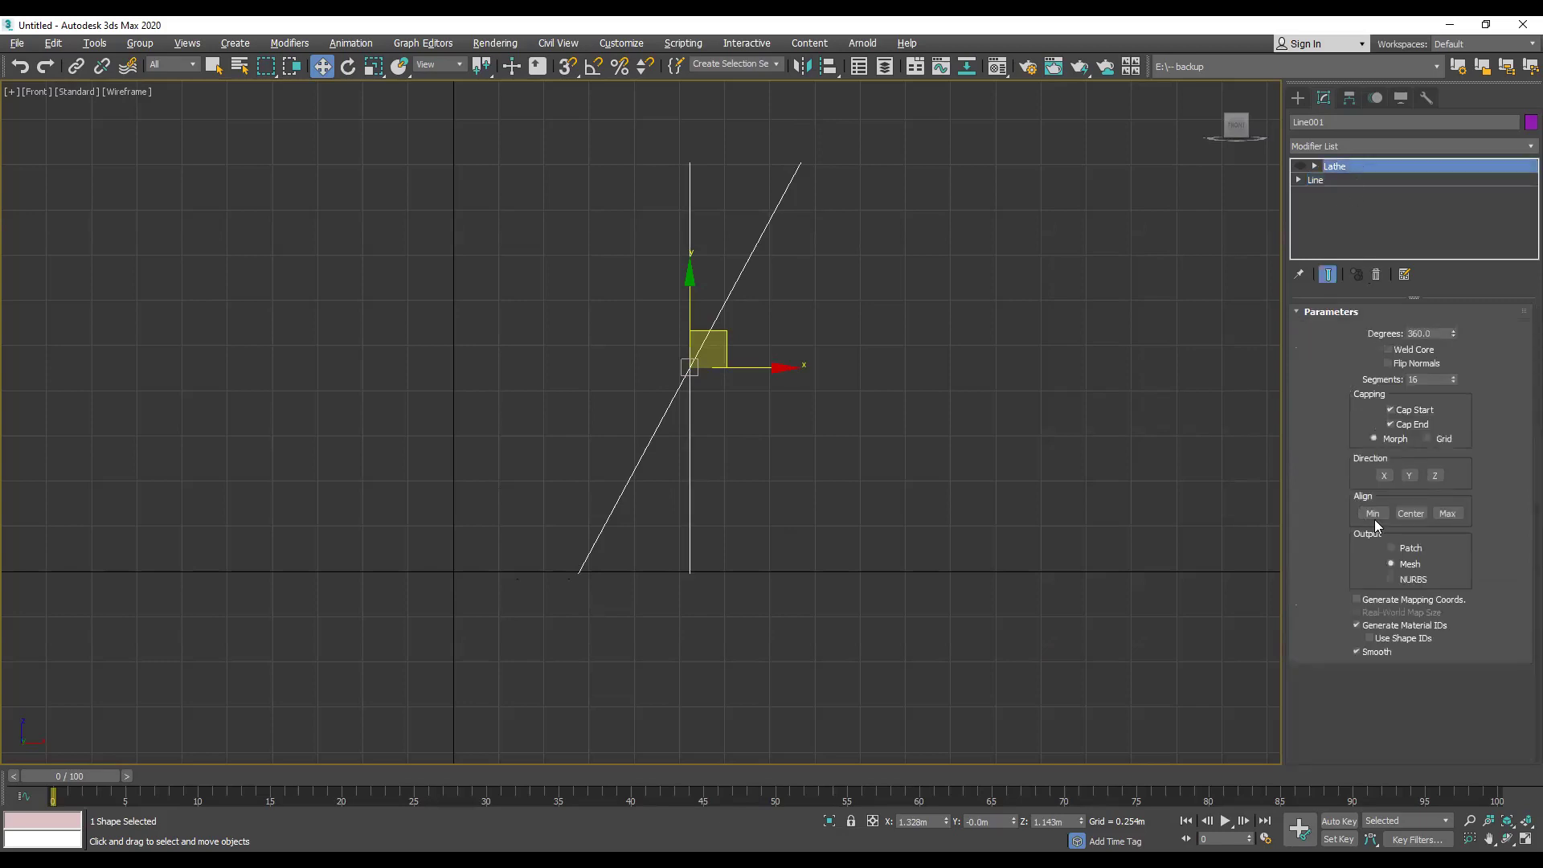
pyautogui.click(1373, 514)
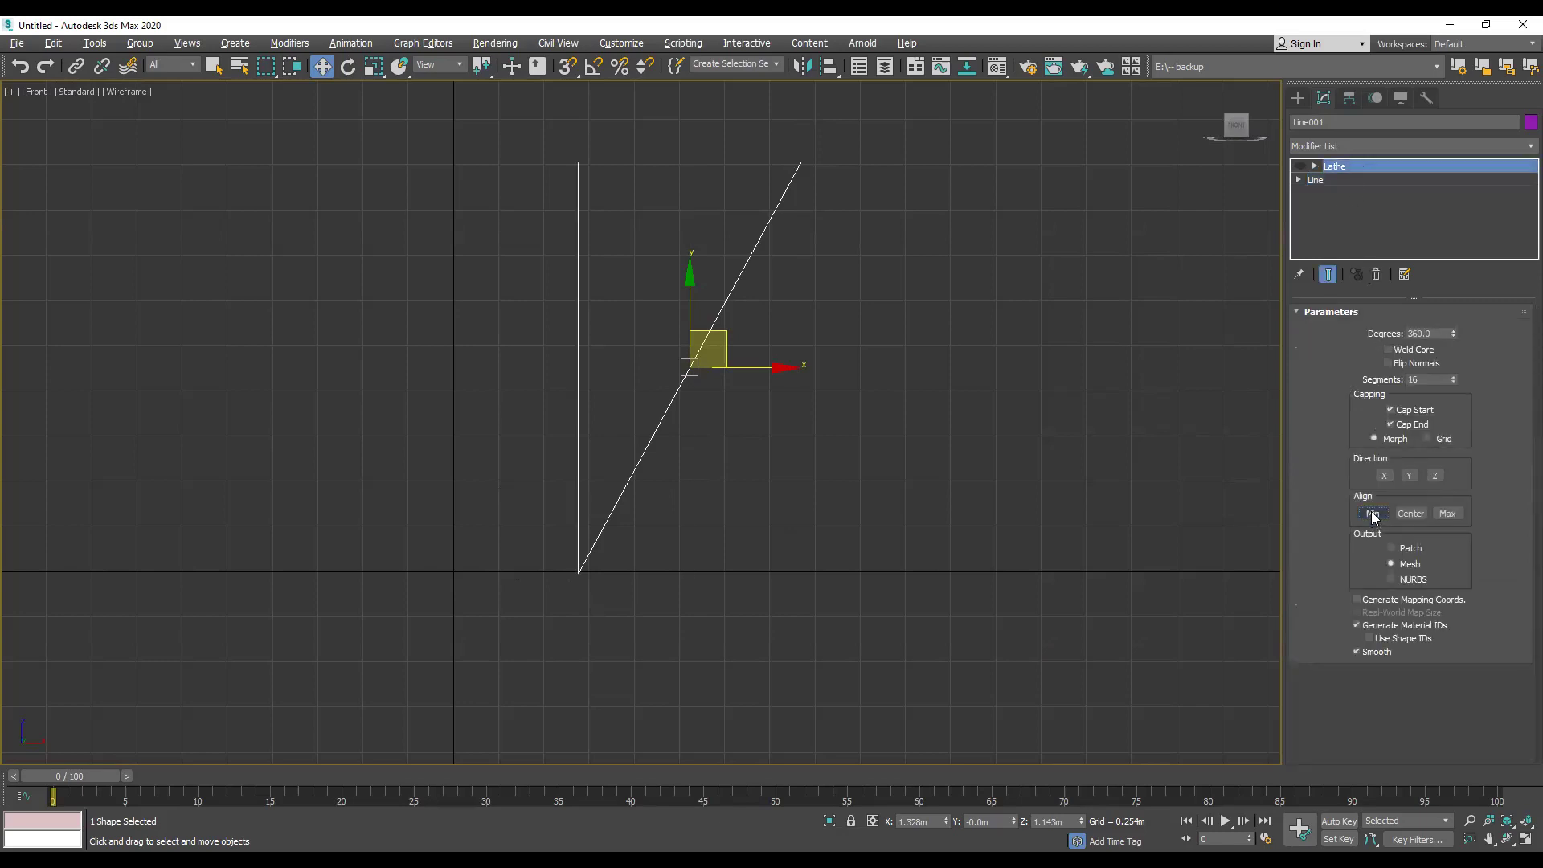
pyautogui.click(1408, 513)
pyautogui.click(1452, 514)
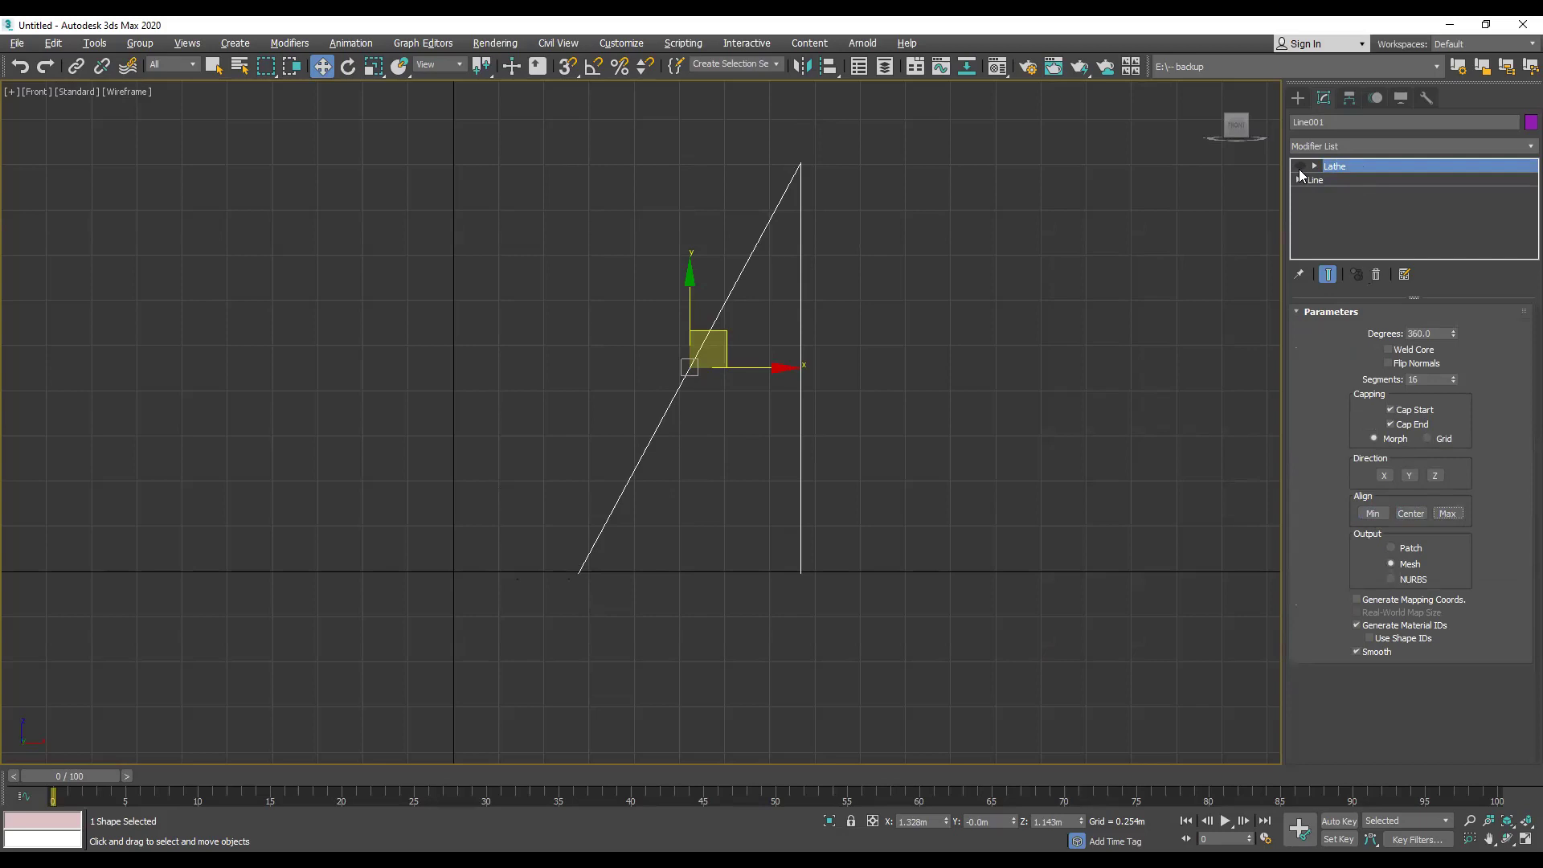
# Step: Turn the Lathe modifier back on and show the whole revolved shape in the maximized Perspective view
pyautogui.click(1301, 167)
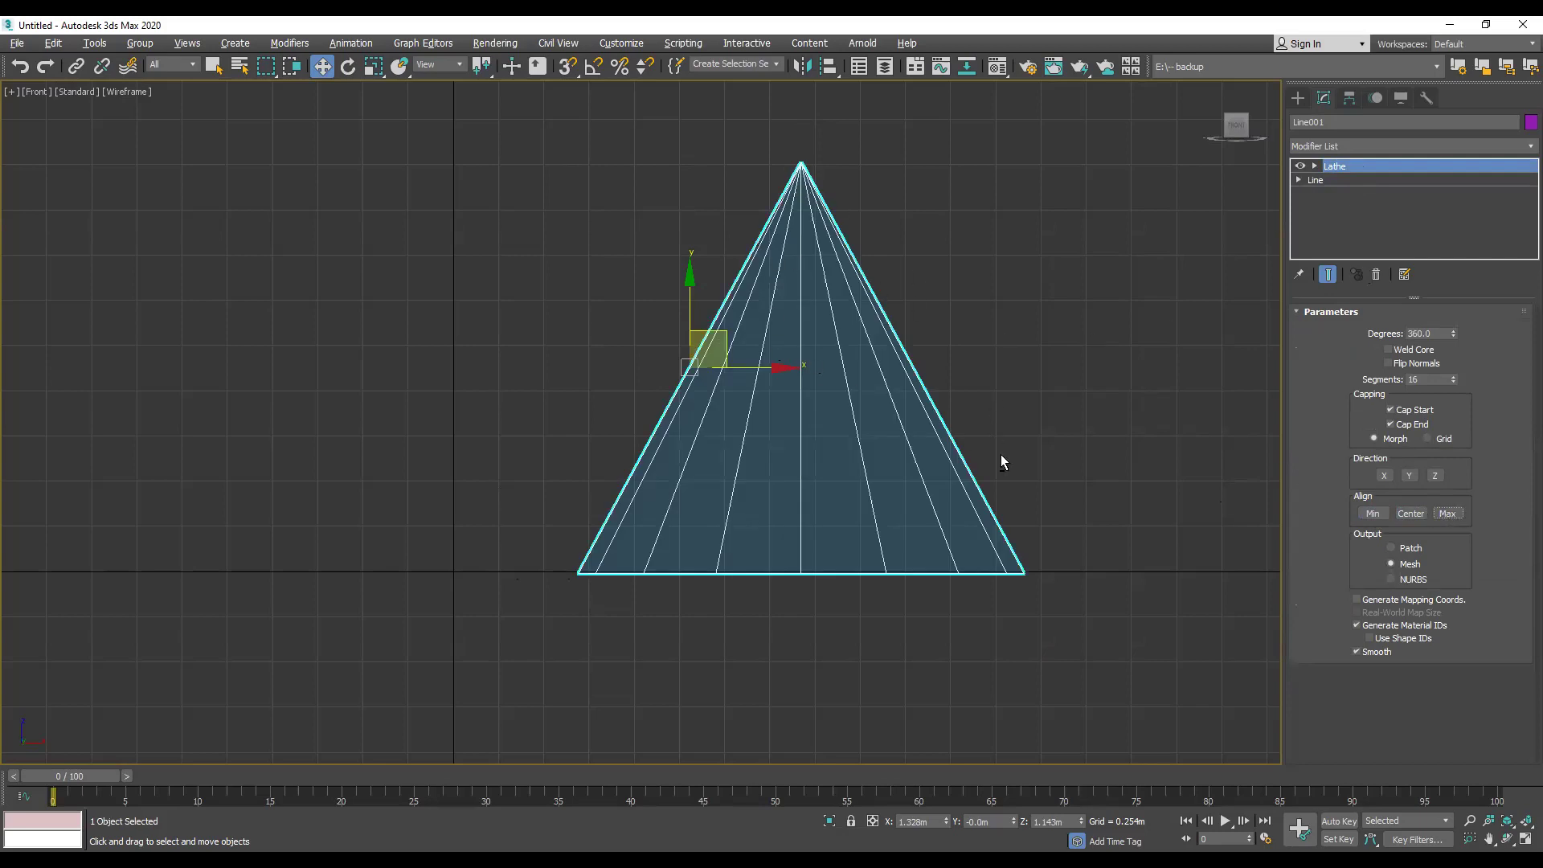
pyautogui.hotkey('alt', 'w')
pyautogui.click(961, 607)
pyautogui.hotkey('alt', 'w')
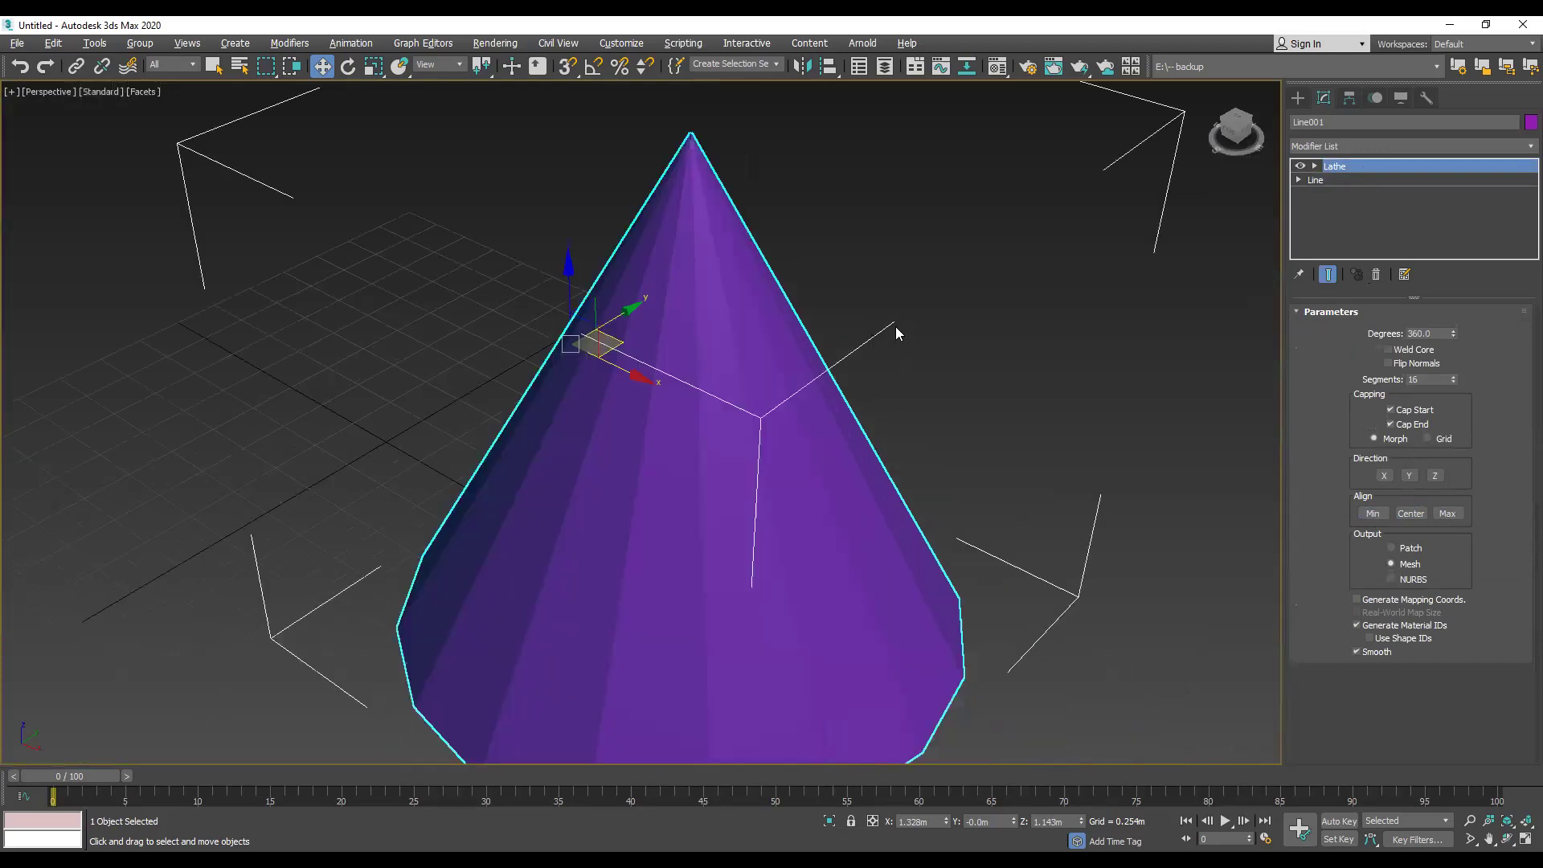
pyautogui.scroll(-3, 961, 394)
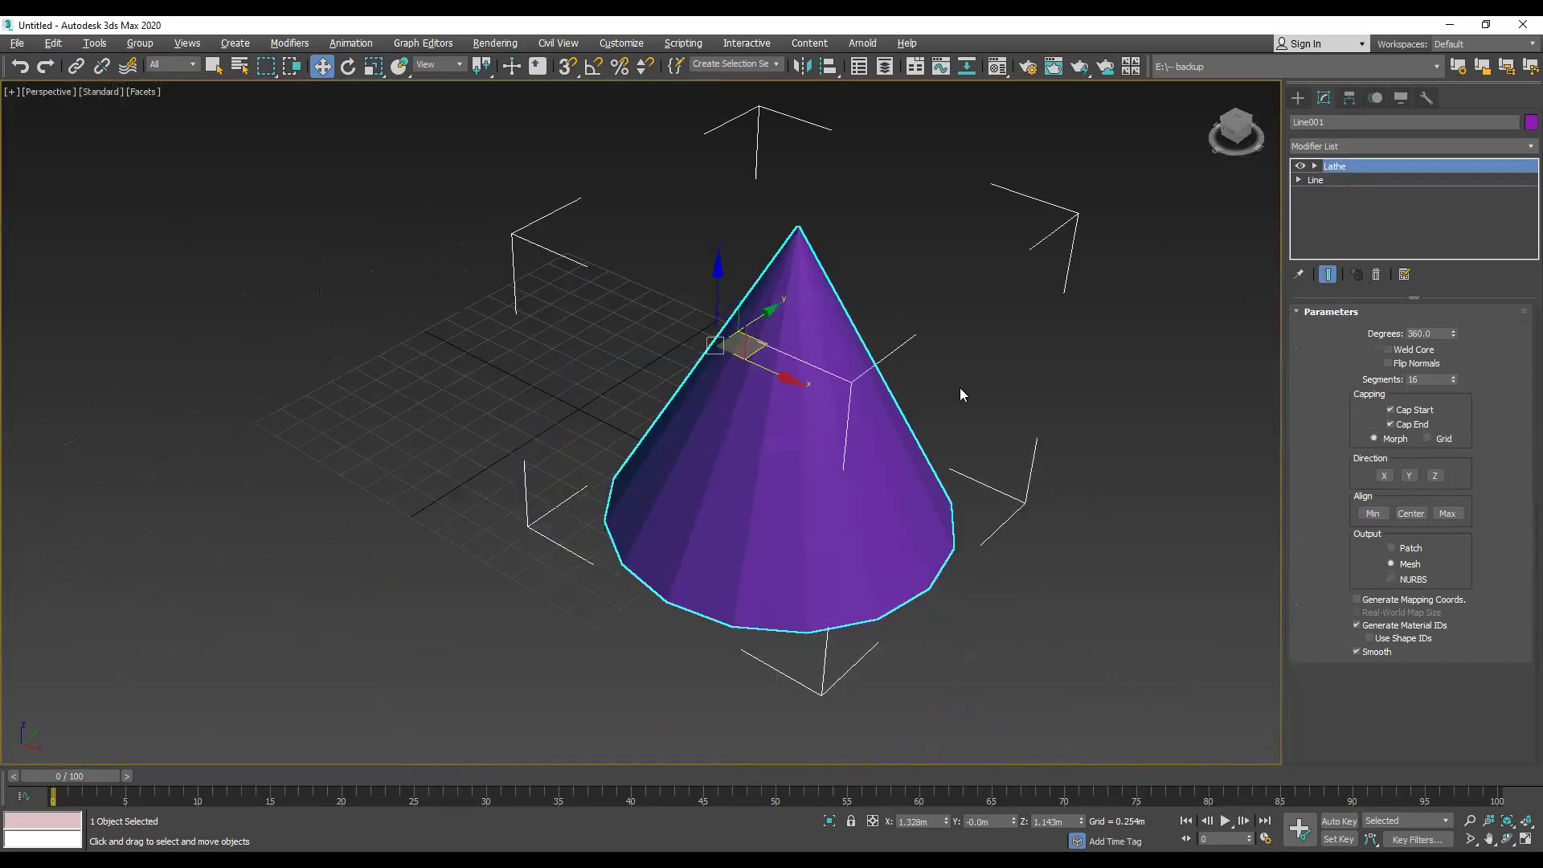
# Step: Try Center alignment for the lathed shape, set it to Min, and orbit around the inverted cone
pyautogui.click(1412, 515)
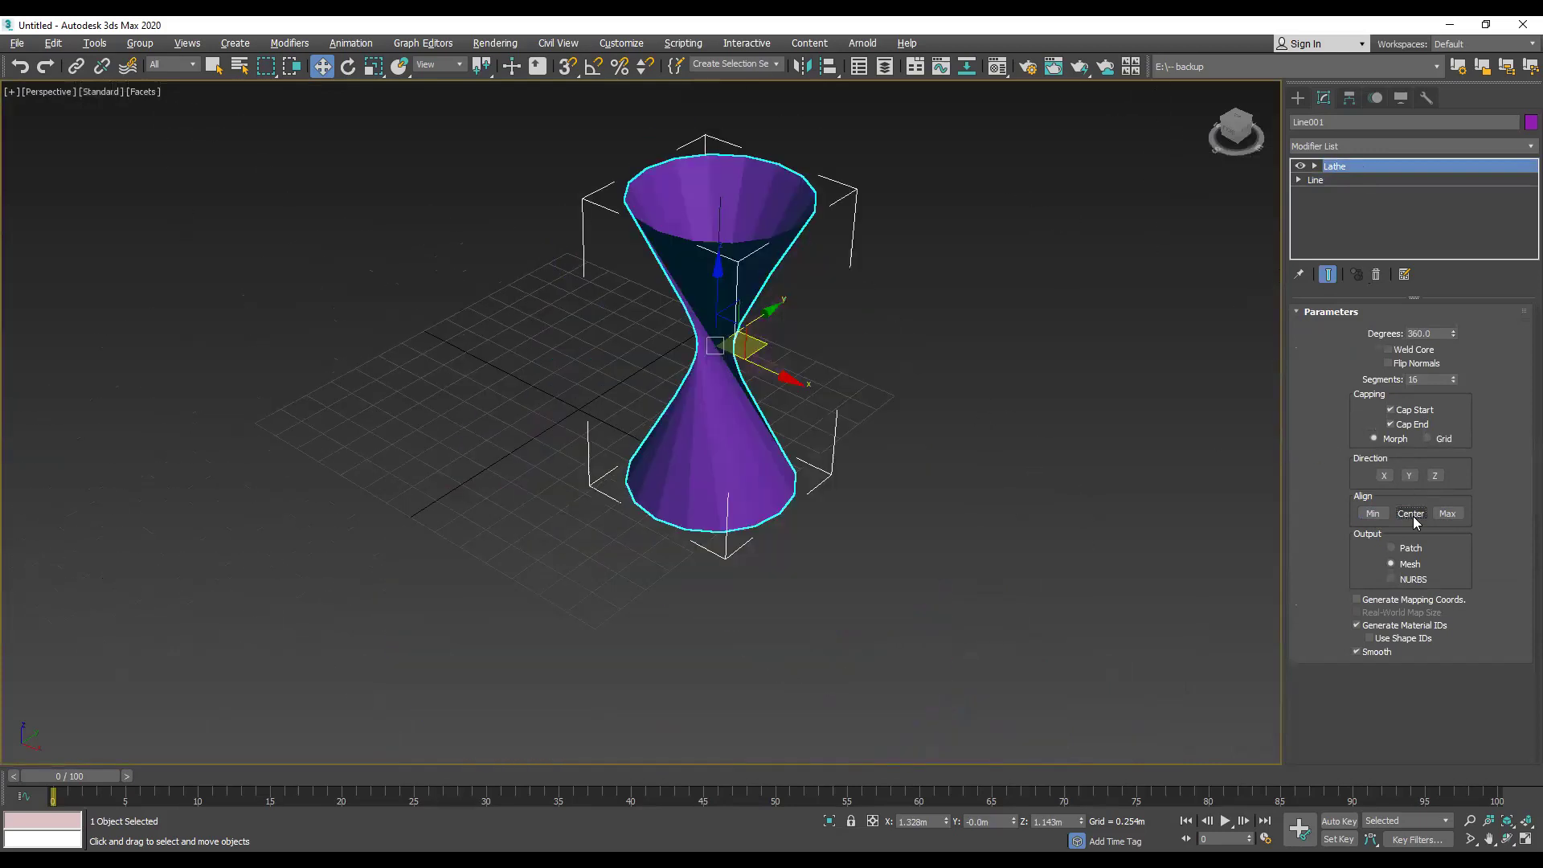
pyautogui.click(1373, 514)
pyautogui.moveTo(1238, 140); pyautogui.dragTo(1271, 95)
pyautogui.keyDown('alt'); pyautogui.moveTo(693, 327); pyautogui.dragTo(736, 364, button='middle'); pyautogui.keyUp('alt')
pyautogui.keyDown('alt'); pyautogui.moveTo(733, 305); pyautogui.dragTo(693, 327, button='middle'); pyautogui.keyUp('alt')
pyautogui.moveTo(1218, 137); pyautogui.dragTo(1222, 135)
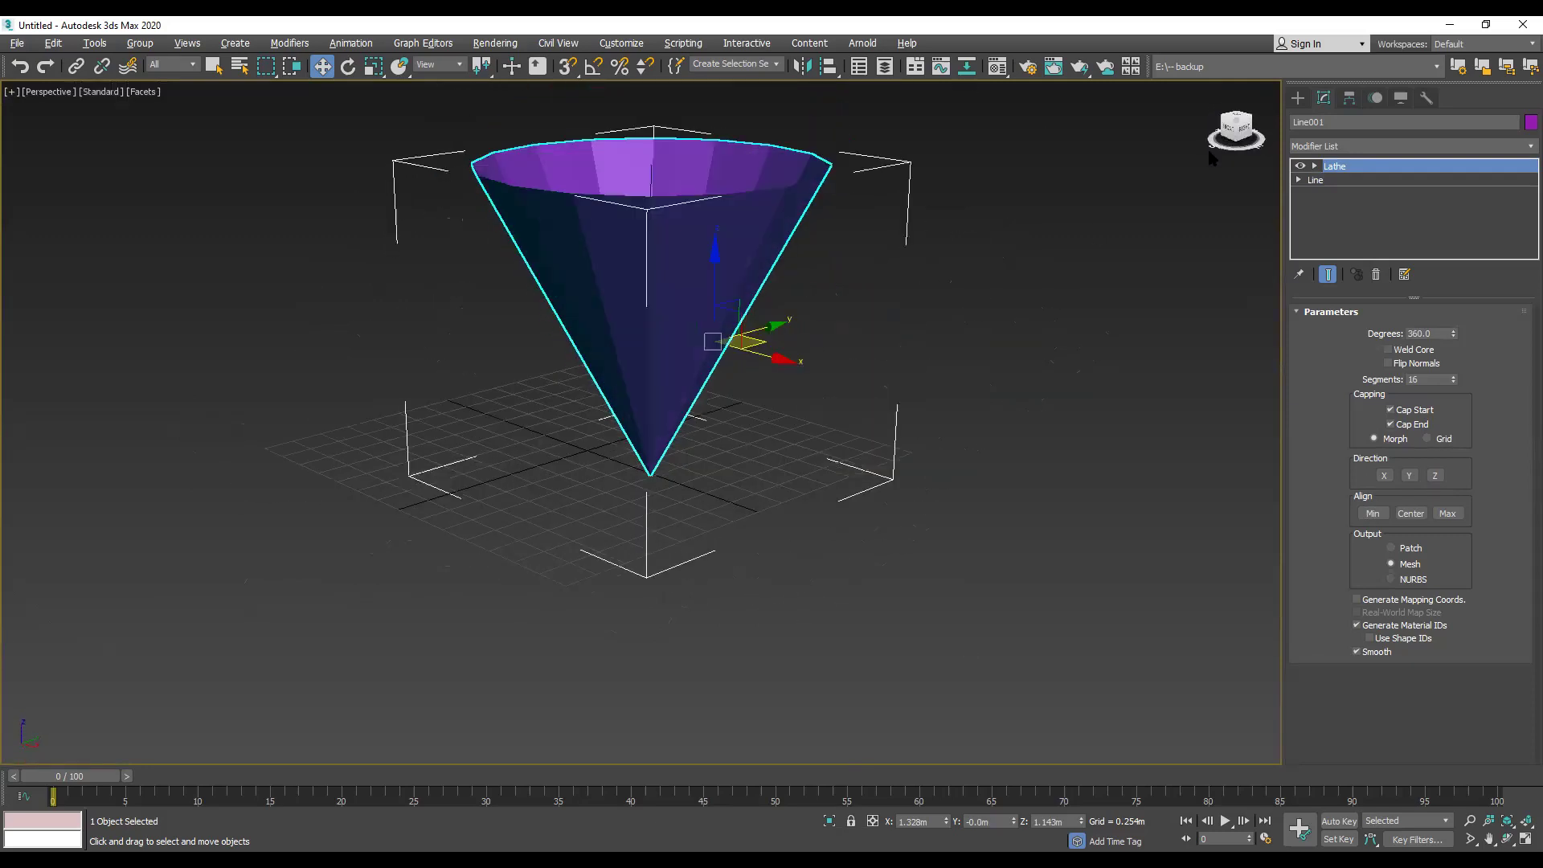
# Step: Maximize the Front view, deselect the cone and bring the empty space above it into view
pyautogui.hotkey('alt', 'w')
pyautogui.rightClick(802, 341)
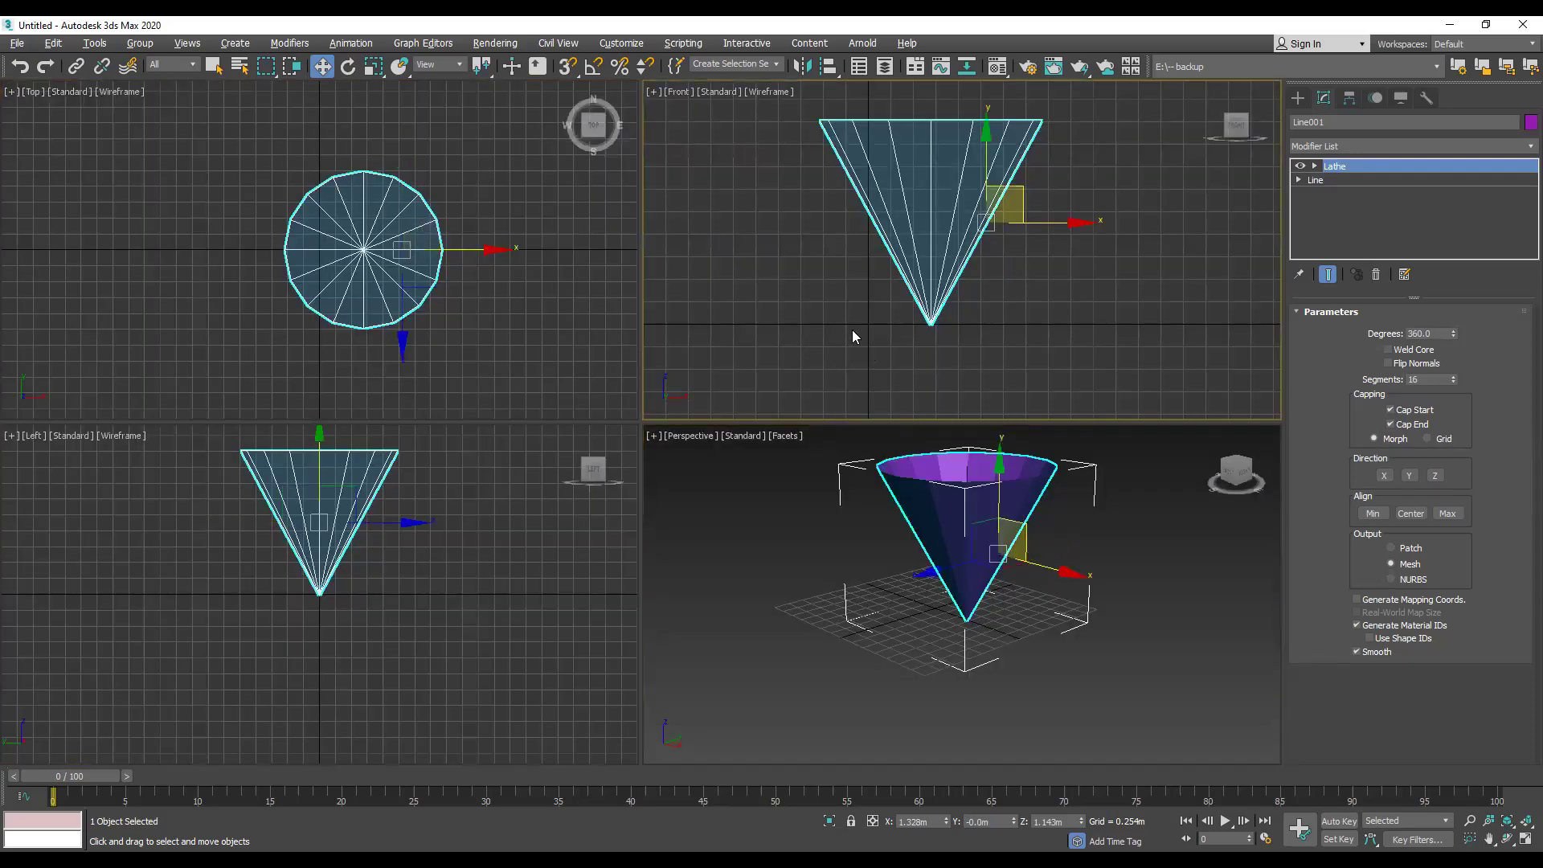
pyautogui.hotkey('alt', 'w')
pyautogui.click(842, 460)
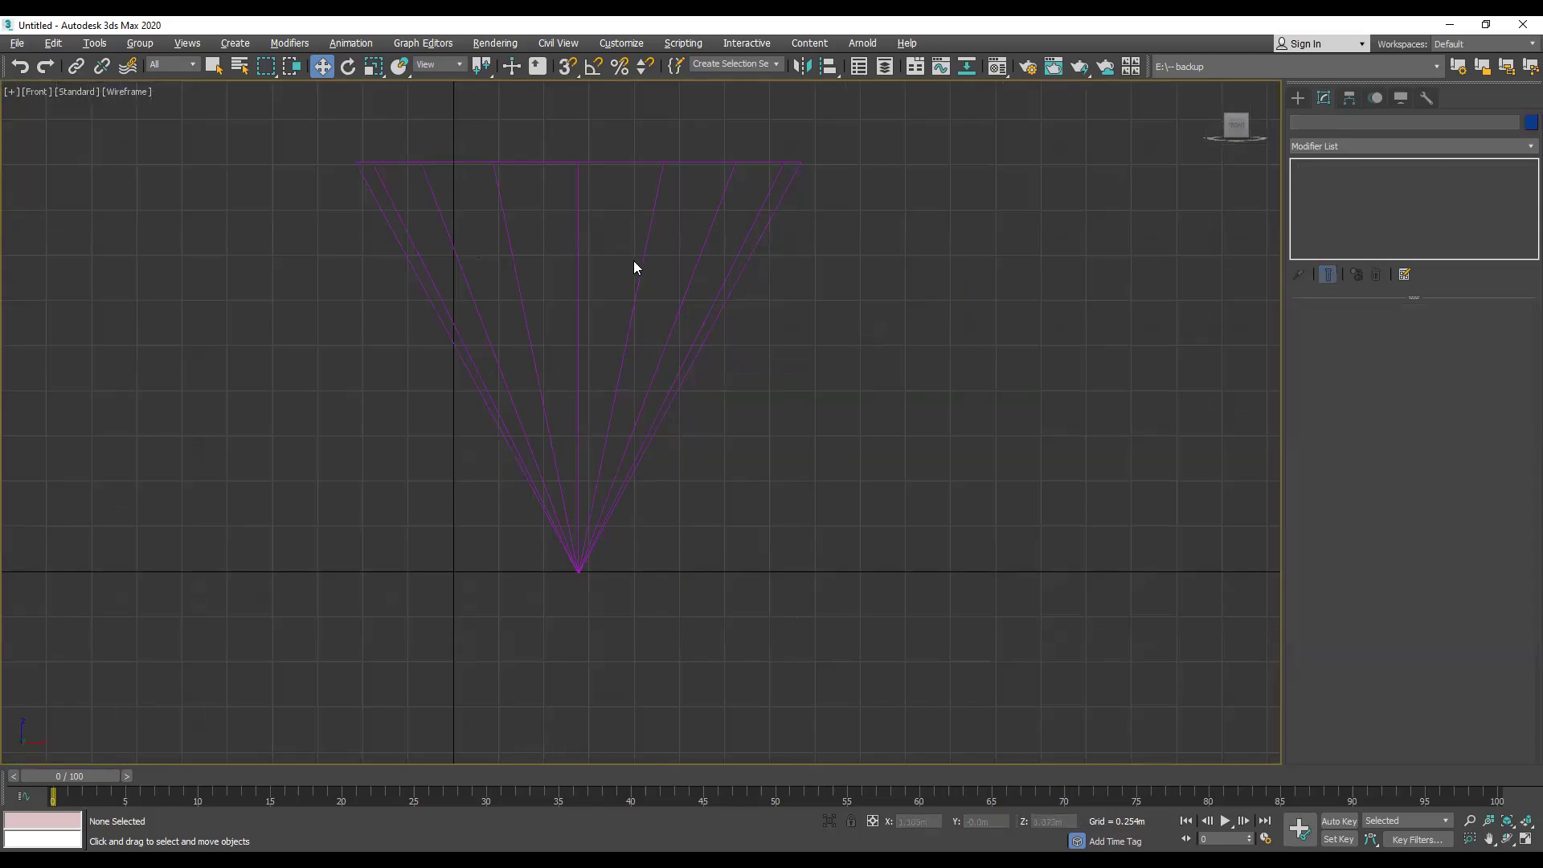
pyautogui.moveTo(510, 164); pyautogui.dragTo(640, 681, button='middle')
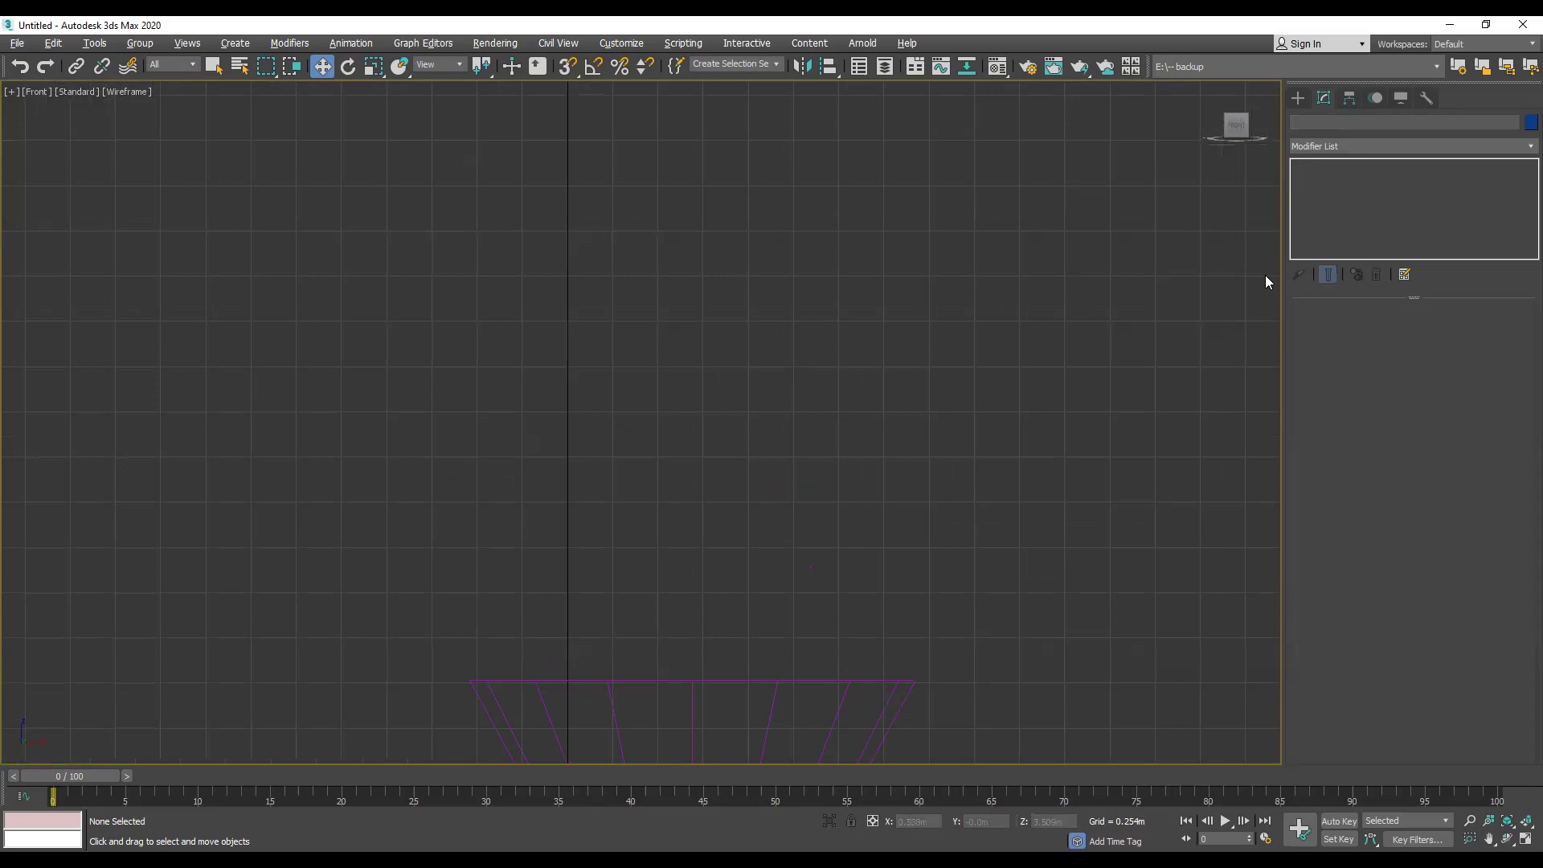
# Step: Start a Line spline above the cone with a flat base about 1.43 m long and a short beveled outer corner
pyautogui.click(1295, 93)
pyautogui.click(1385, 209)
pyautogui.click(1422, 491)
pyautogui.click(569, 536)
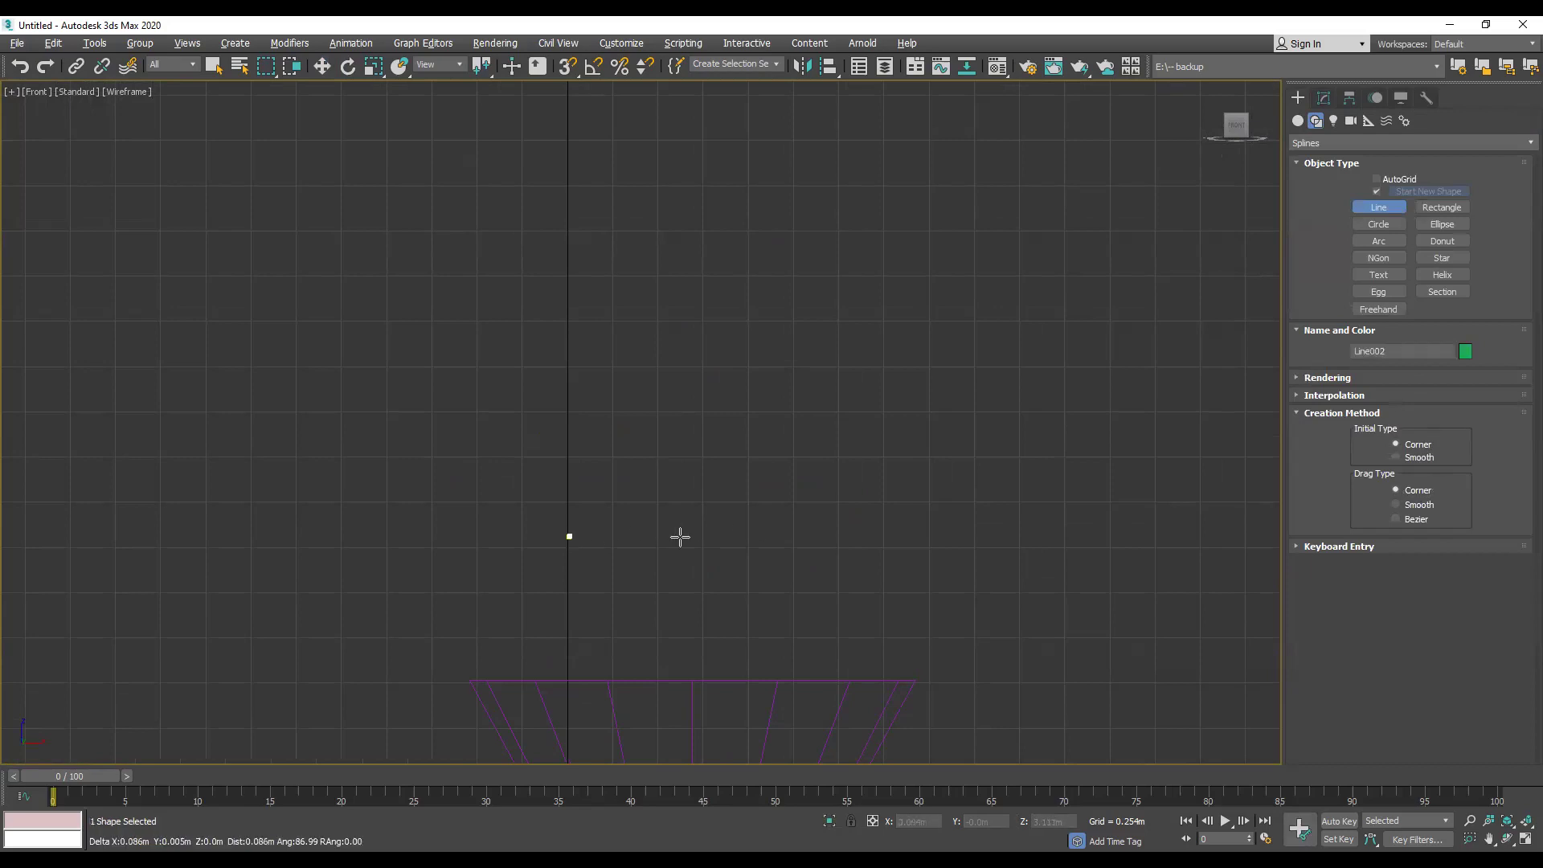
pyautogui.click(826, 536)
pyautogui.click(849, 524)
pyautogui.click(849, 502)
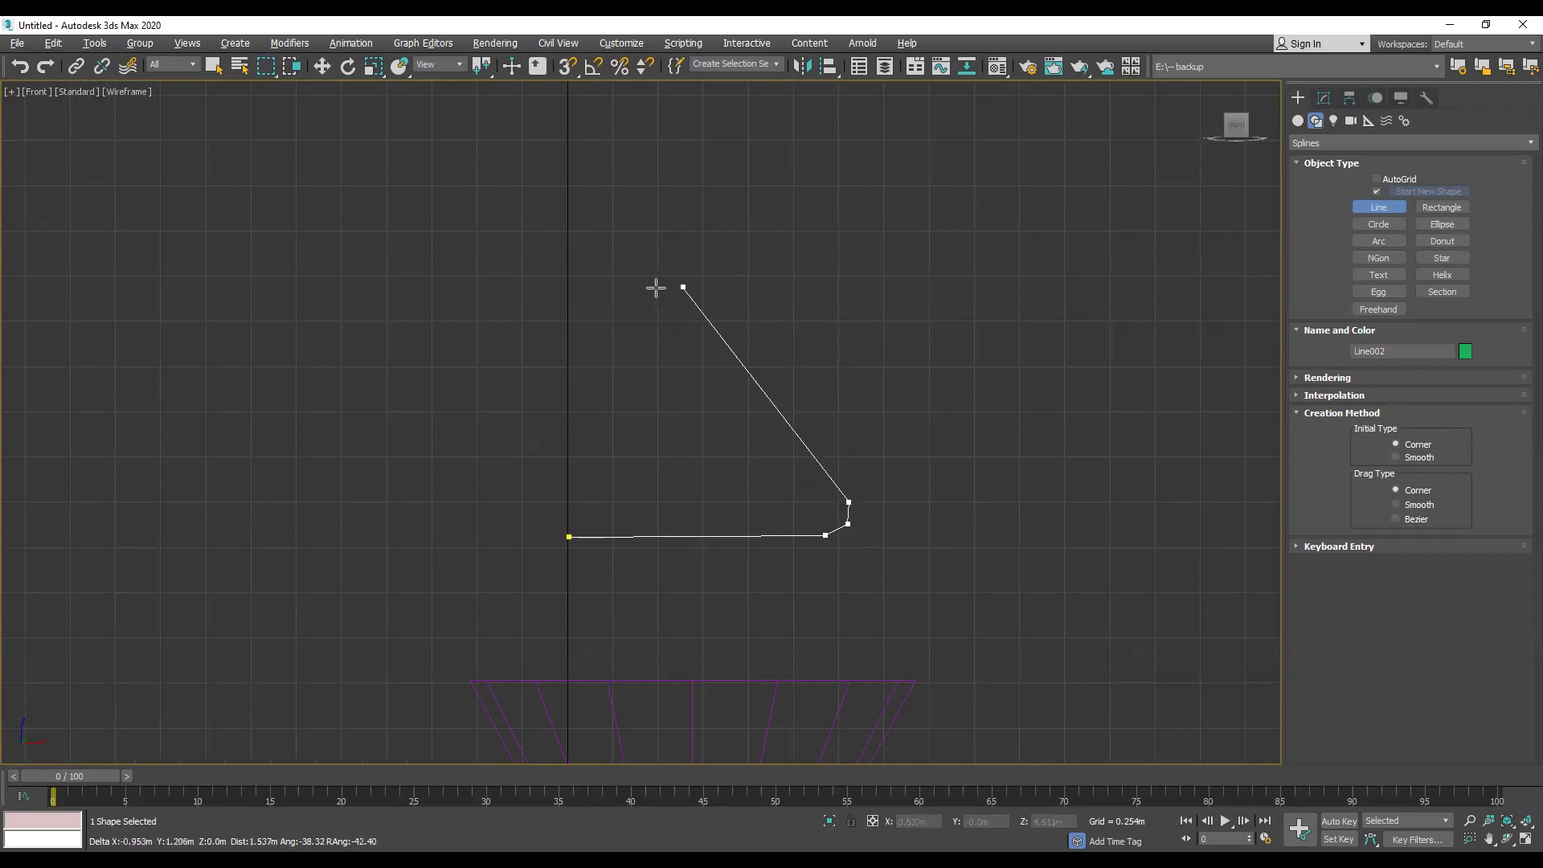
# Step: Continue the profile upward with a zigzag side going in, out and back in near the vertical grid axis, ending in a straight vertical segment
pyautogui.click(621, 288)
pyautogui.click(667, 246)
pyautogui.click(720, 171)
pyautogui.moveTo(754, 296); pyautogui.dragTo(801, 573, button='middle')
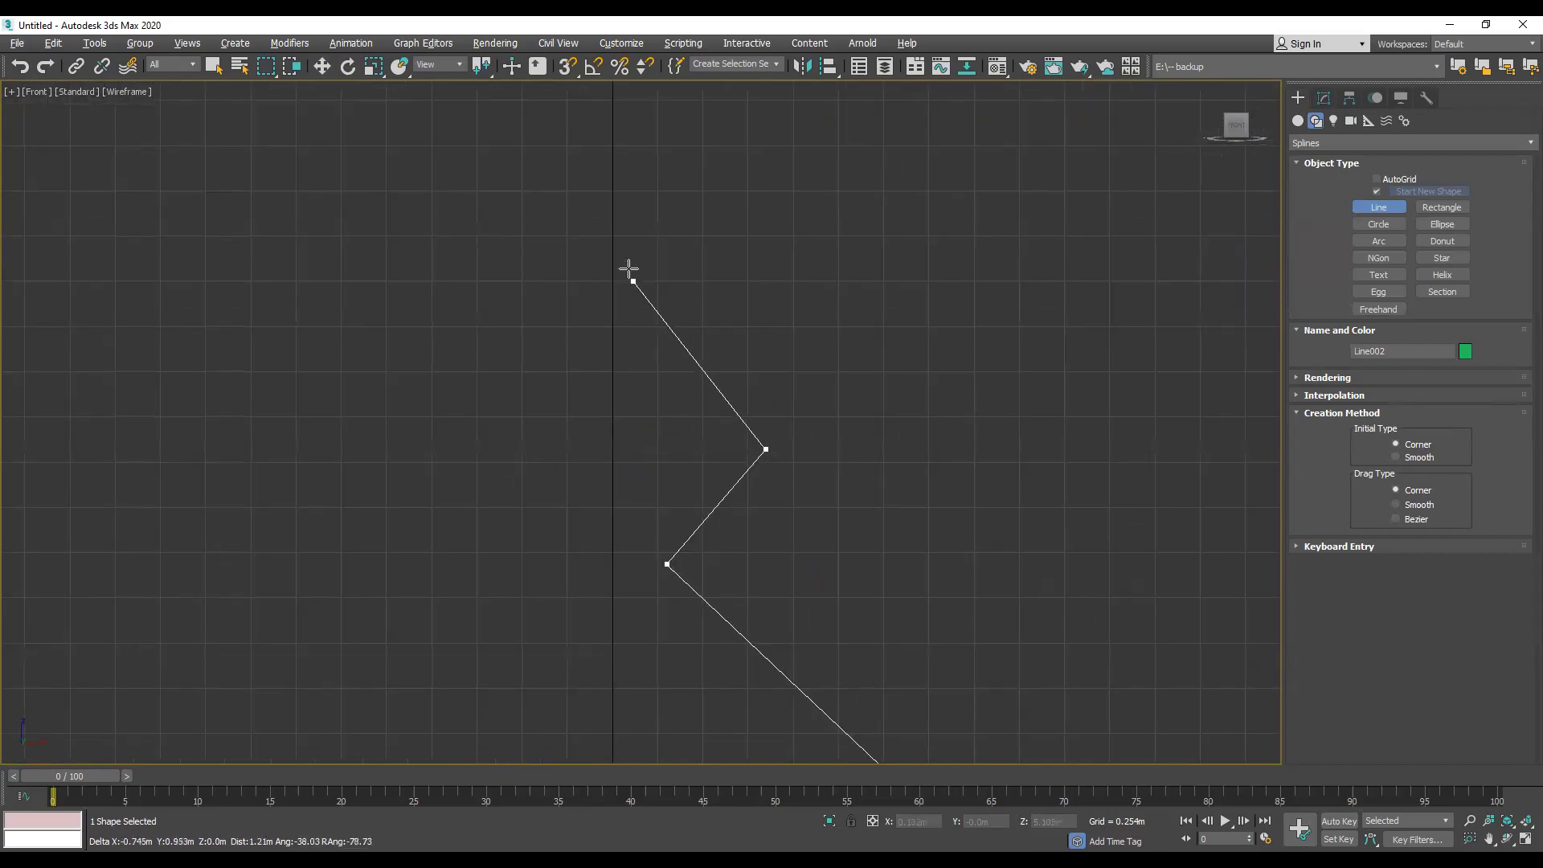
pyautogui.click(624, 232)
pyautogui.moveTo(627, 148); pyautogui.dragTo(639, 399, button='middle')
pyautogui.click(630, 220)
pyautogui.rightClick(631, 220)
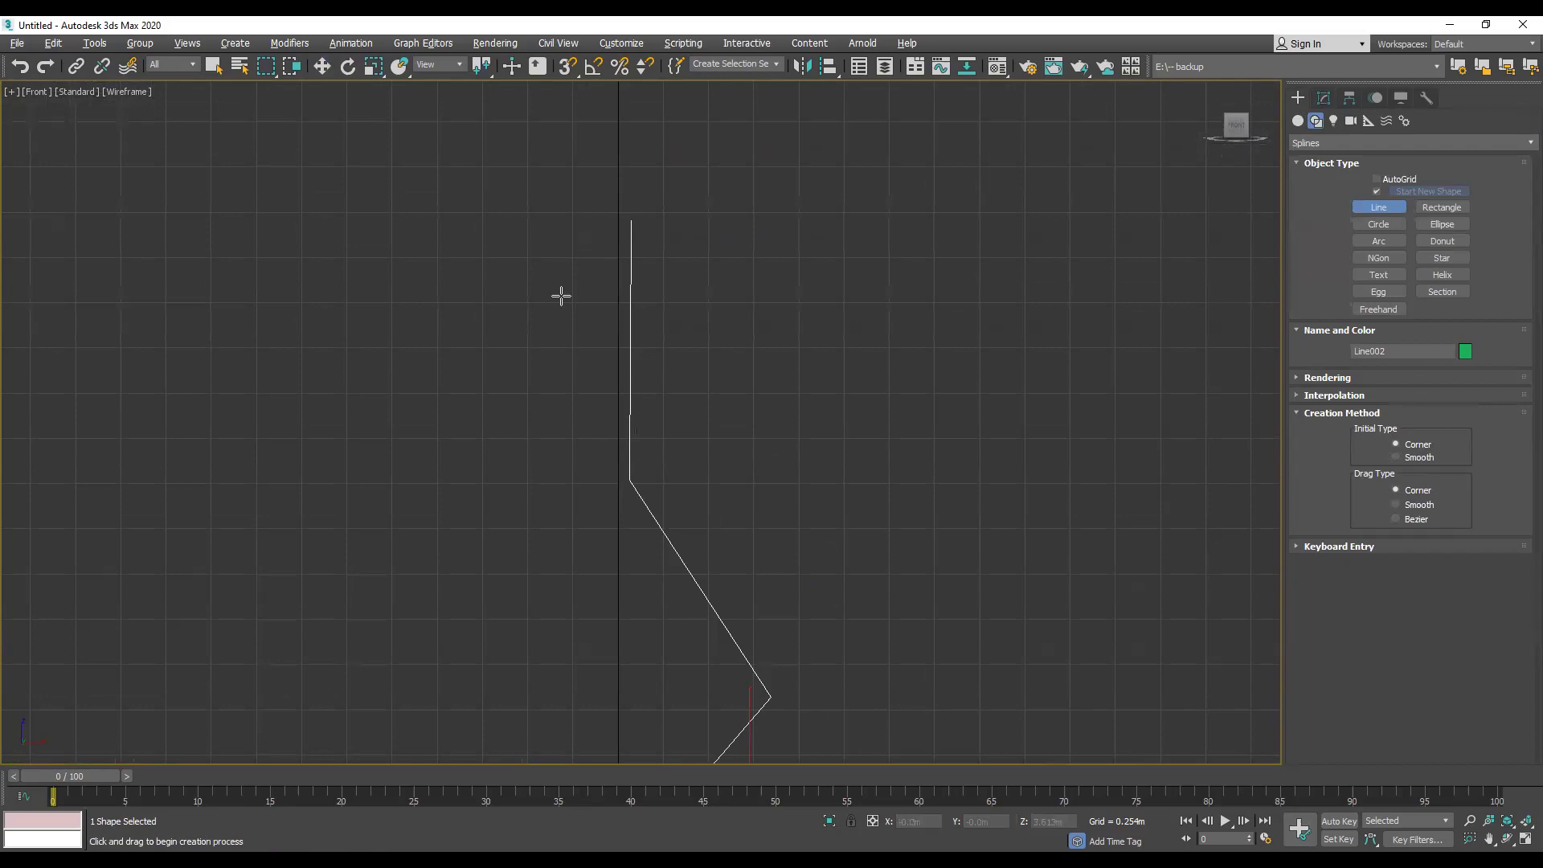
# Step: Edit the new line's vertices and convert the two middle vertices of its zigzag side to Smooth
pyautogui.click(1316, 97)
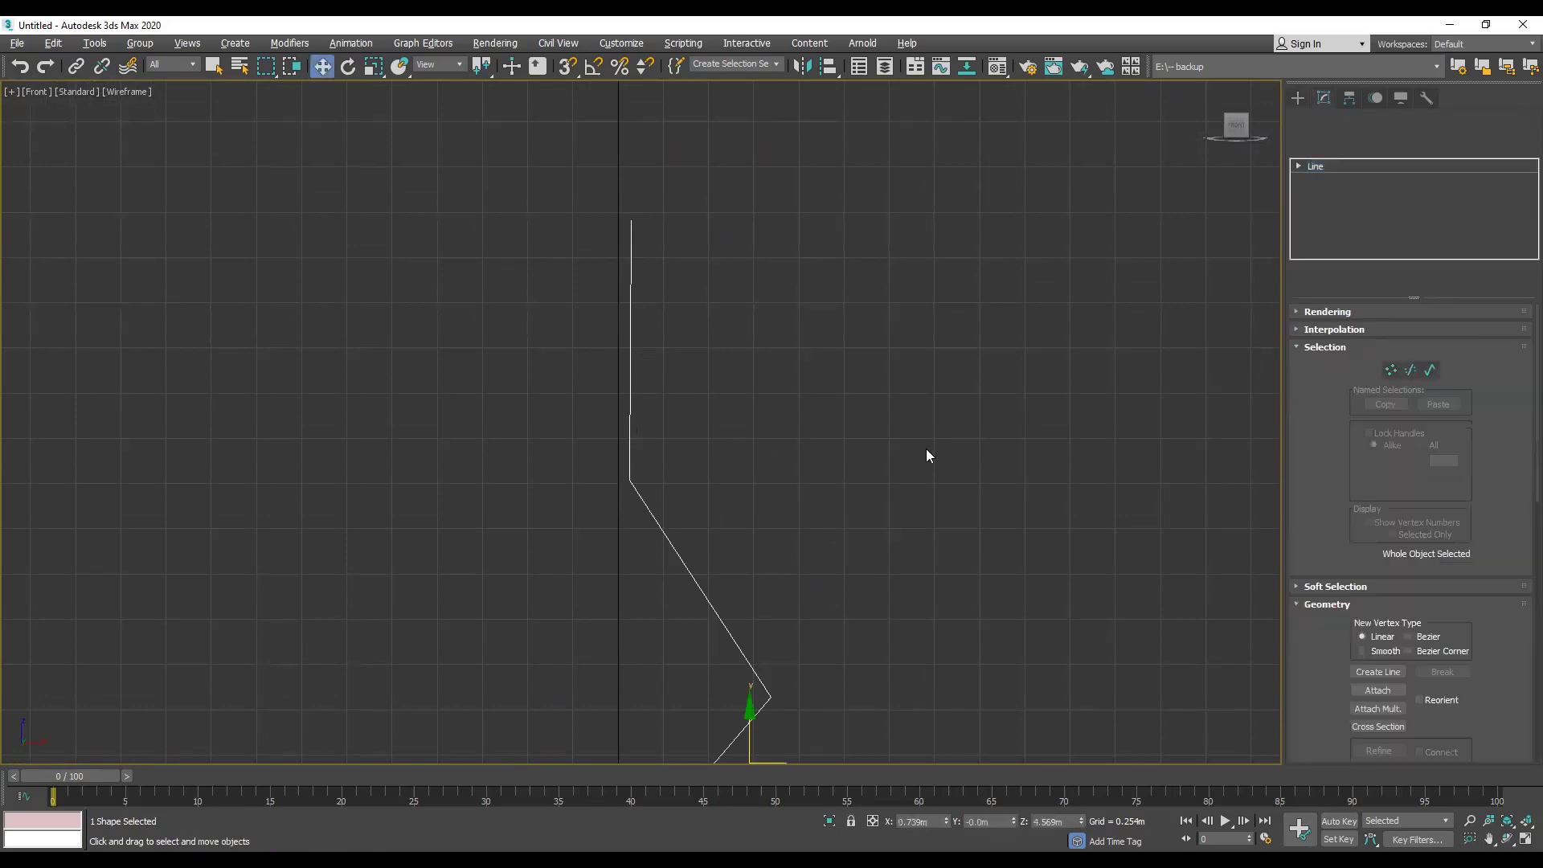
pyautogui.moveTo(640, 498); pyautogui.dragTo(530, 135, button='middle')
pyautogui.click(1391, 370)
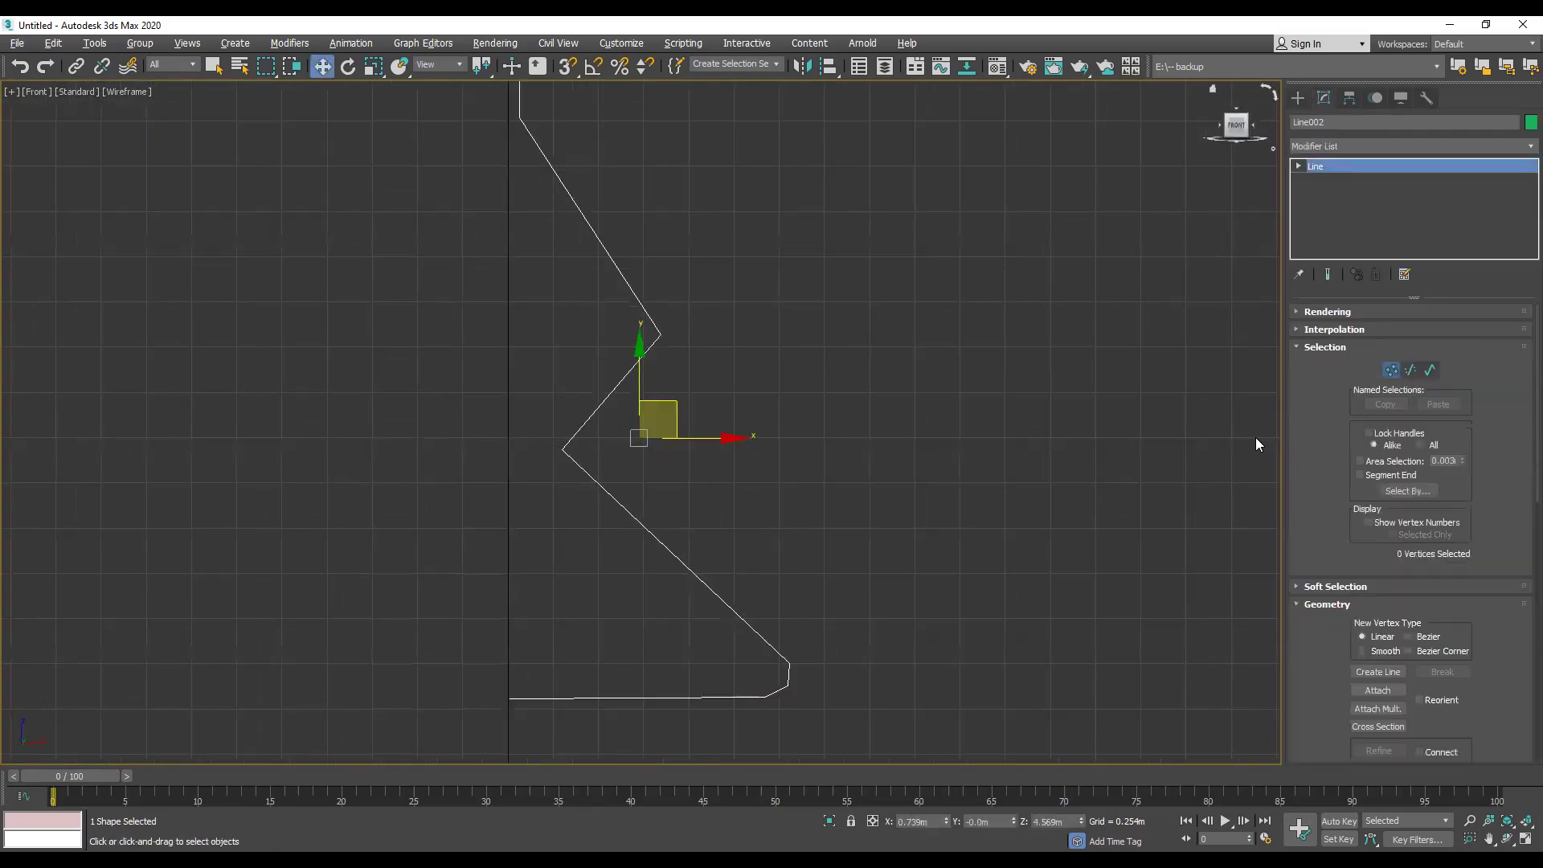
pyautogui.click(789, 685)
pyautogui.rightClick(932, 560)
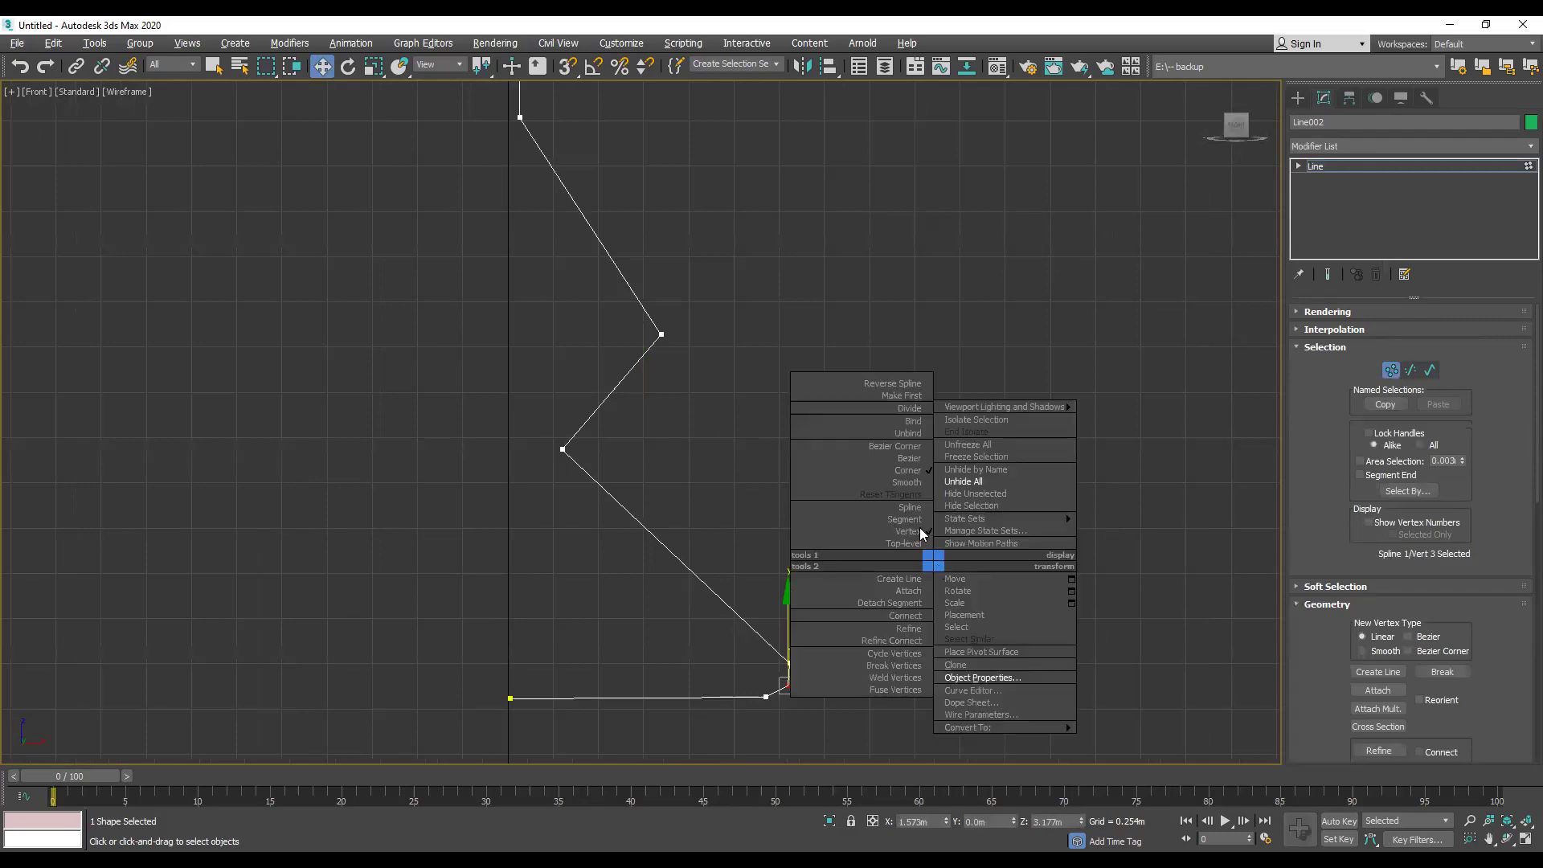
pyautogui.click(907, 494)
pyautogui.moveTo(441, 286); pyautogui.dragTo(803, 507)
pyautogui.rightClick(902, 338)
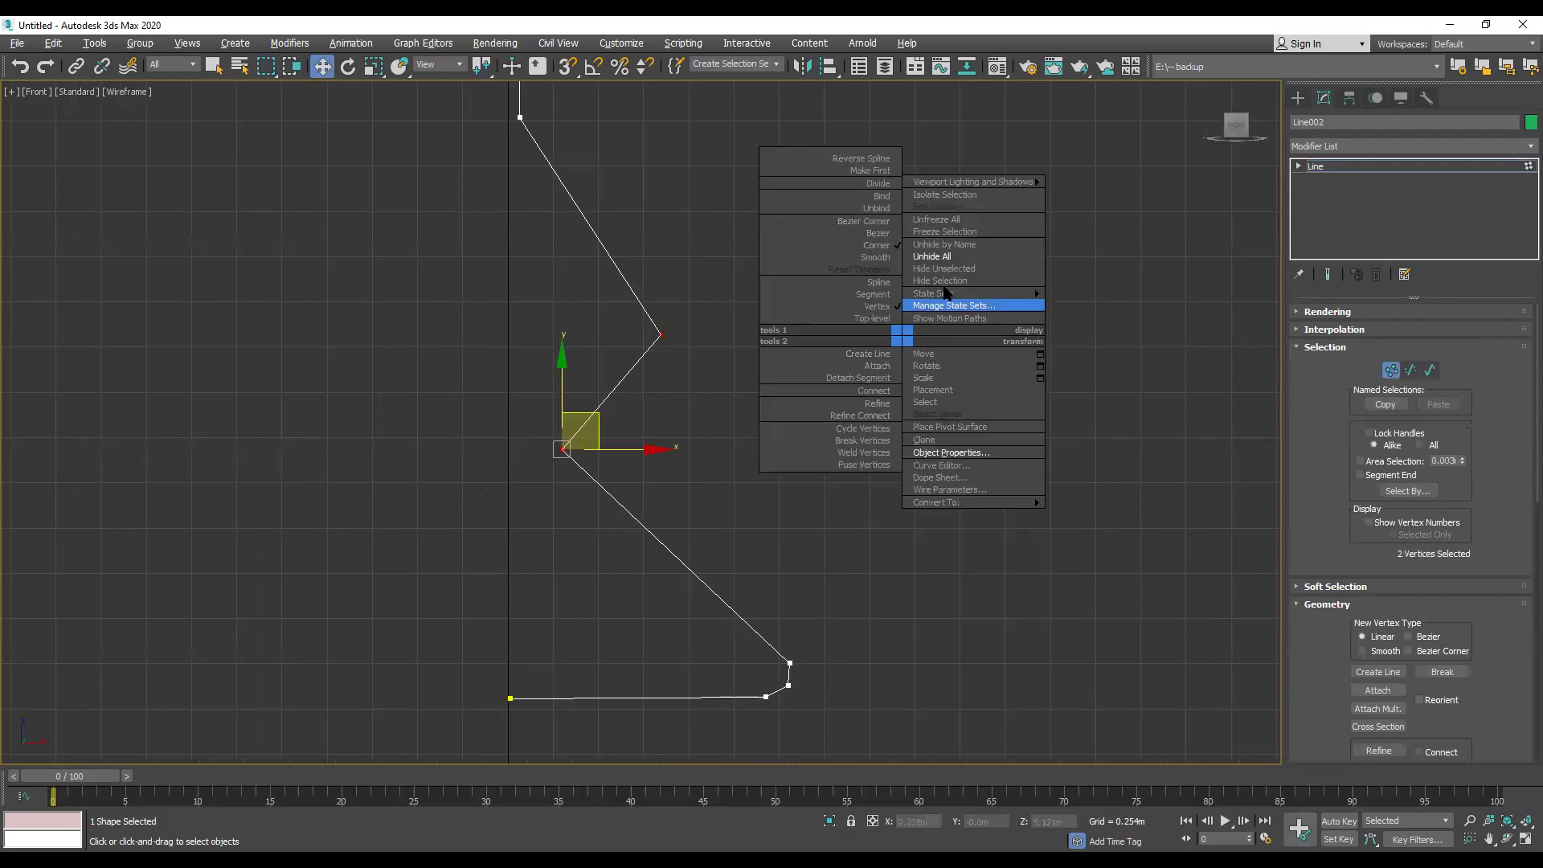
pyautogui.click(876, 258)
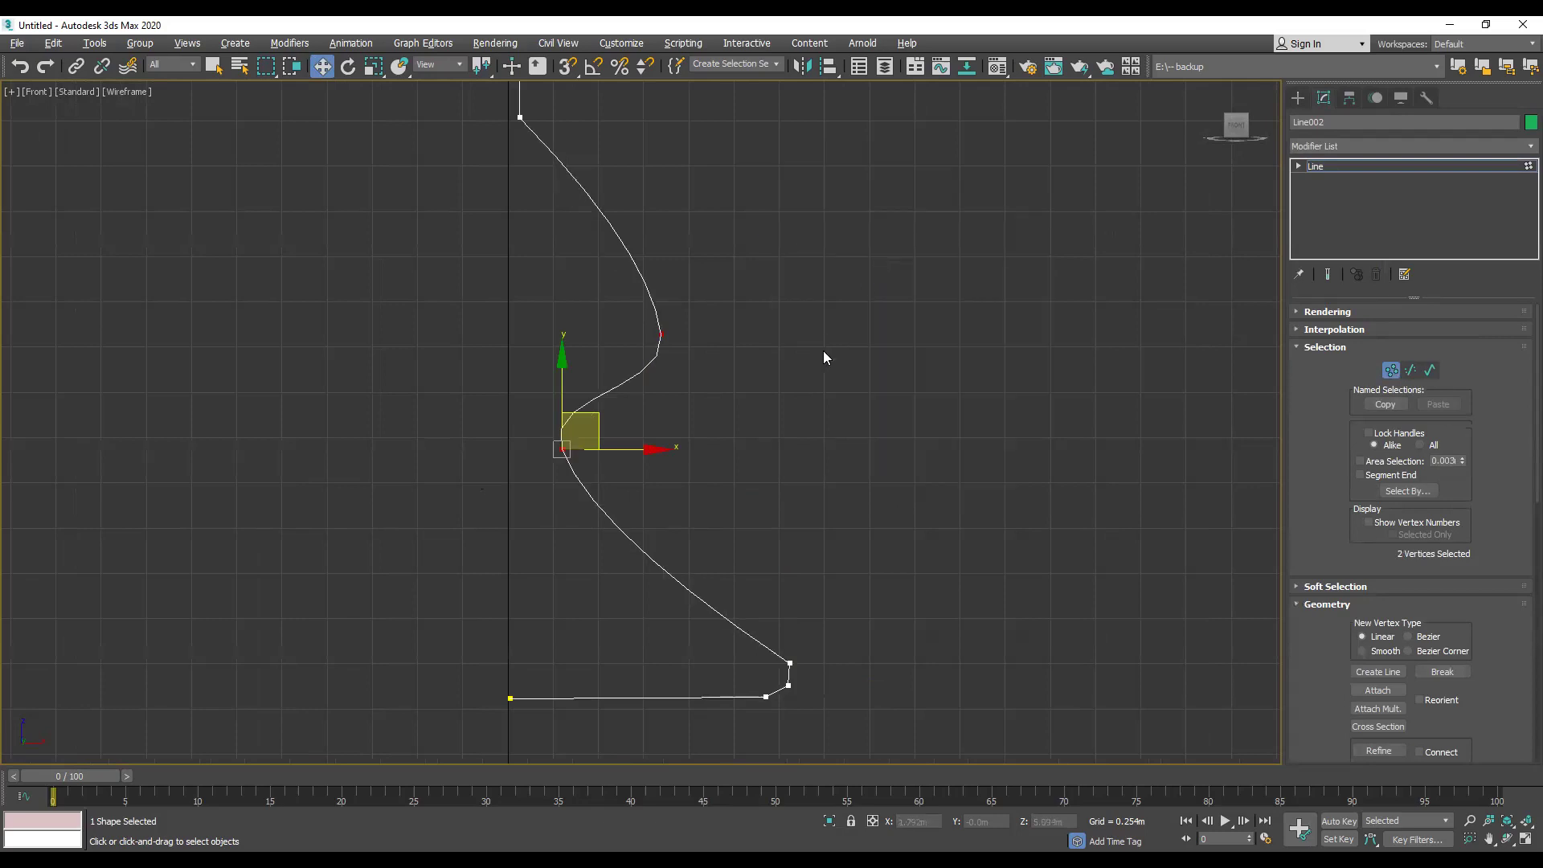
# Step: Reposition the two smoothed vertices, the upper one inward and up and the lower one outward and down, to flatten the neck curve
pyautogui.click(661, 334)
pyautogui.moveTo(693, 307); pyautogui.dragTo(629, 259)
pyautogui.moveTo(614, 413); pyautogui.dragTo(528, 507)
pyautogui.moveTo(601, 418); pyautogui.dragTo(653, 461)
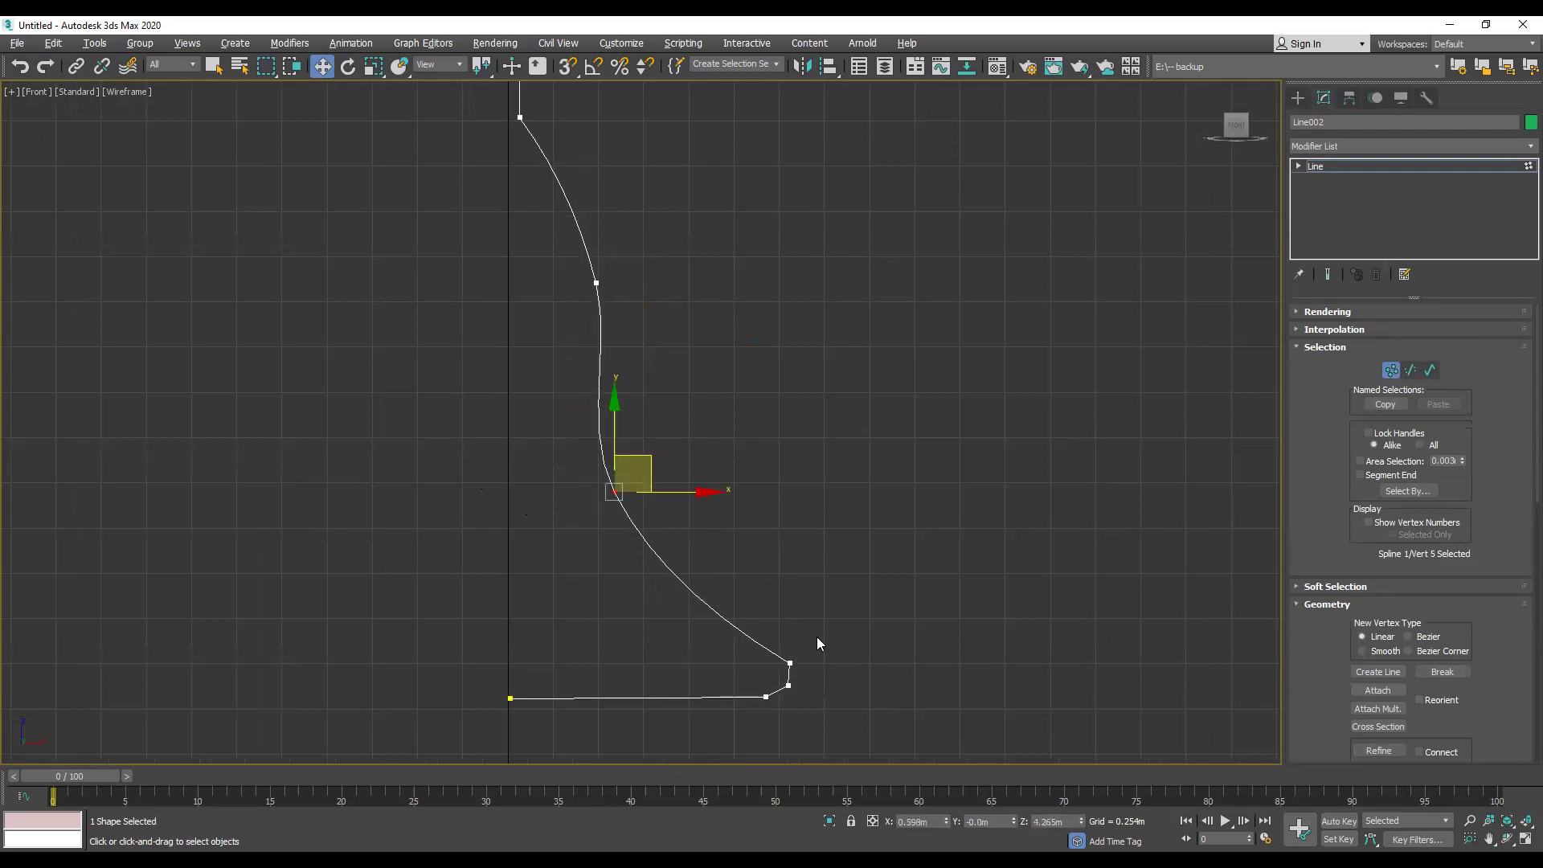
# Step: Move the vertex above the base corner inward and up, and convert it to Smooth to form a rounded shoulder
pyautogui.click(790, 664)
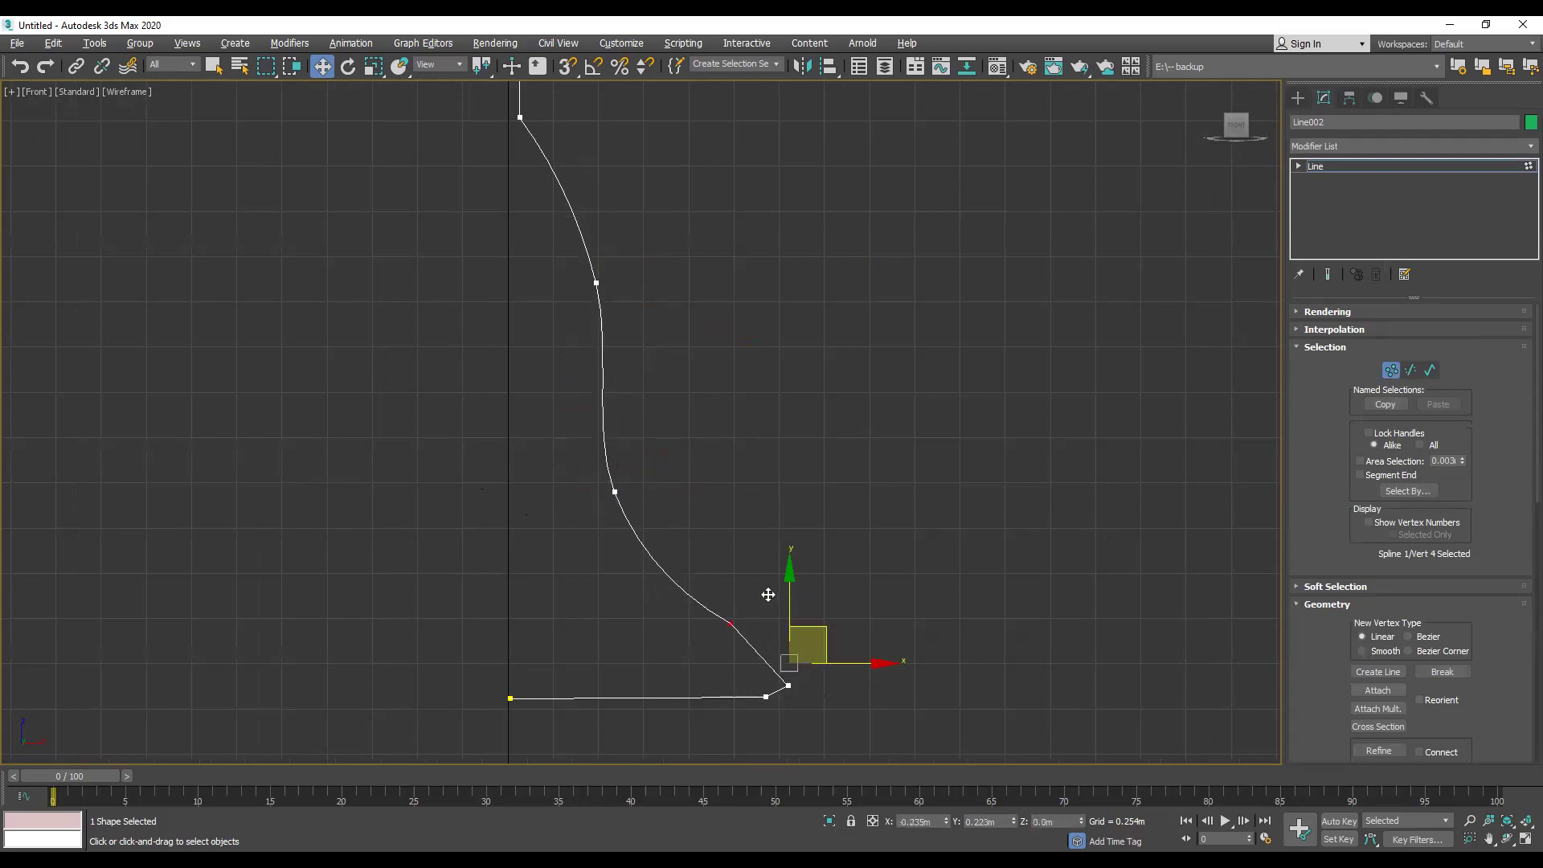
pyautogui.rightClick(857, 447)
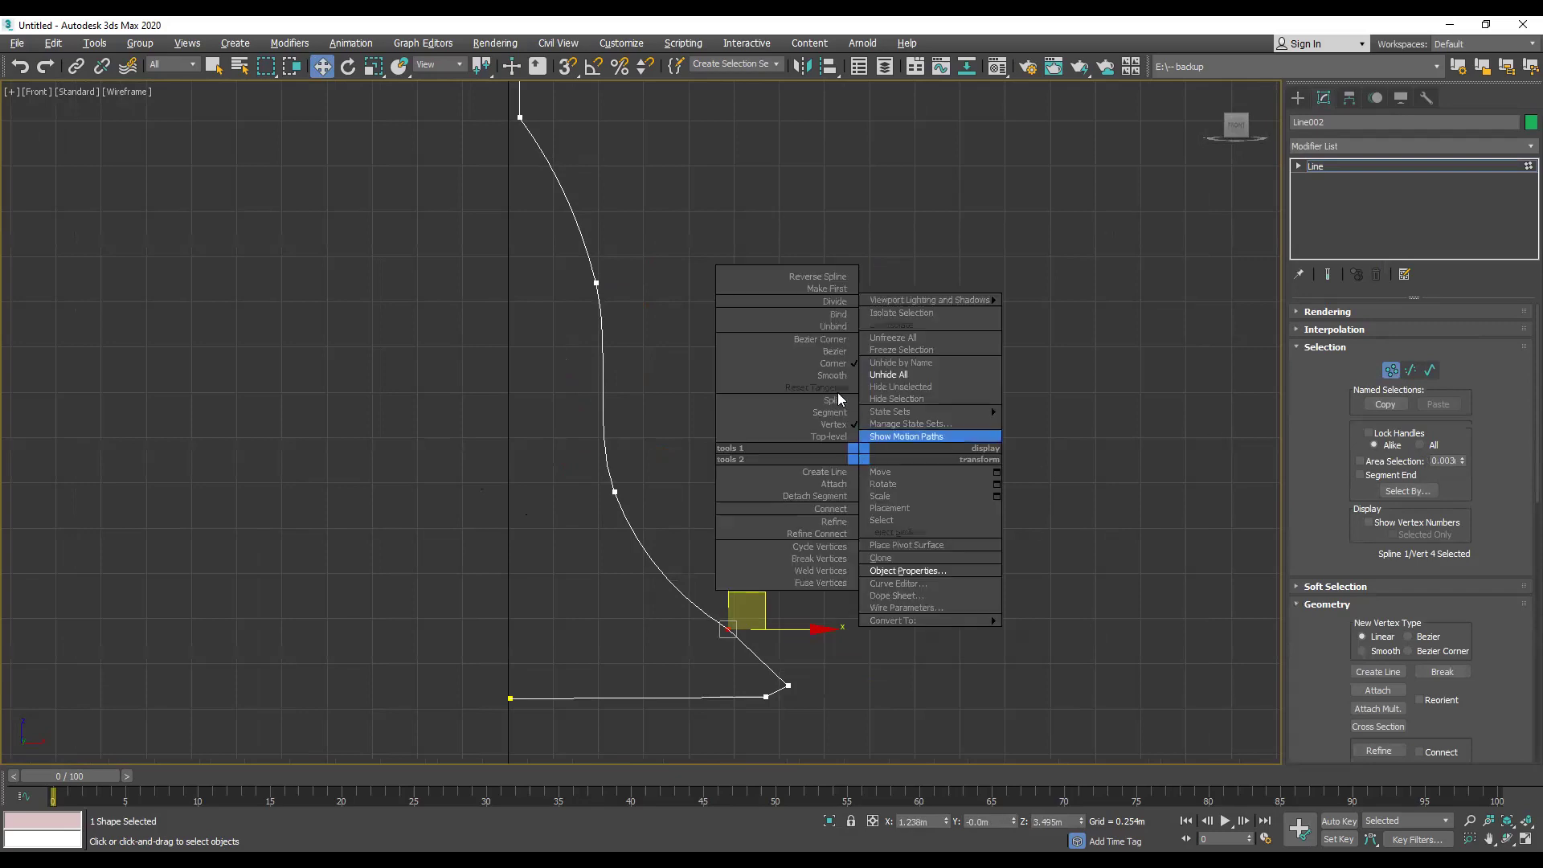
pyautogui.click(828, 375)
pyautogui.moveTo(761, 600); pyautogui.dragTo(791, 553)
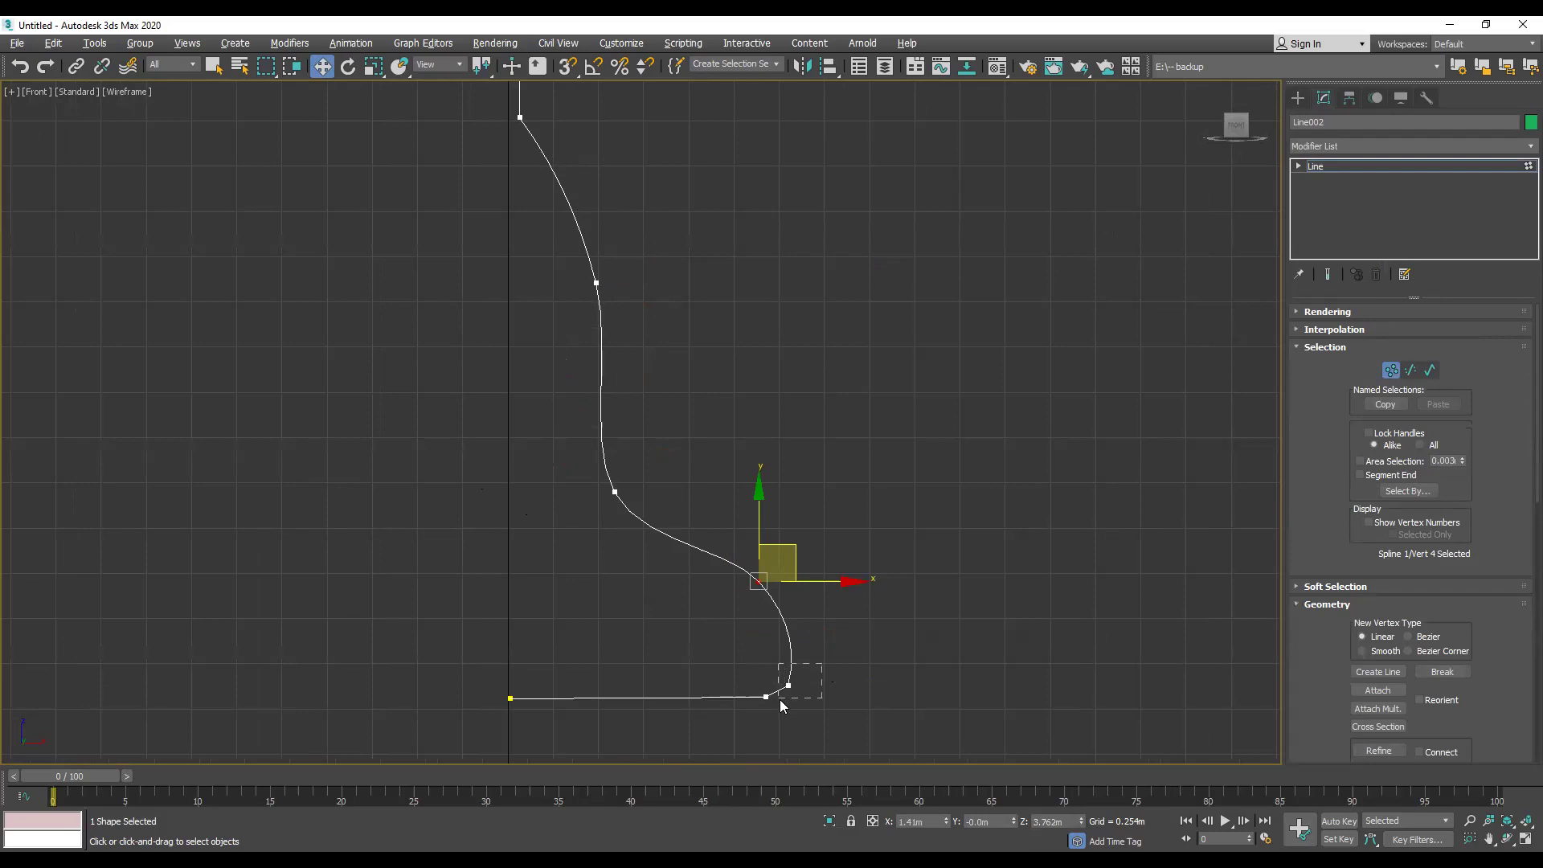
# Step: Convert the outermost base corner vertex to Smooth to round the profile's lower edge, and leave vertex editing
pyautogui.moveTo(779, 699); pyautogui.dragTo(780, 699)
pyautogui.rightClick(920, 556)
pyautogui.click(890, 481)
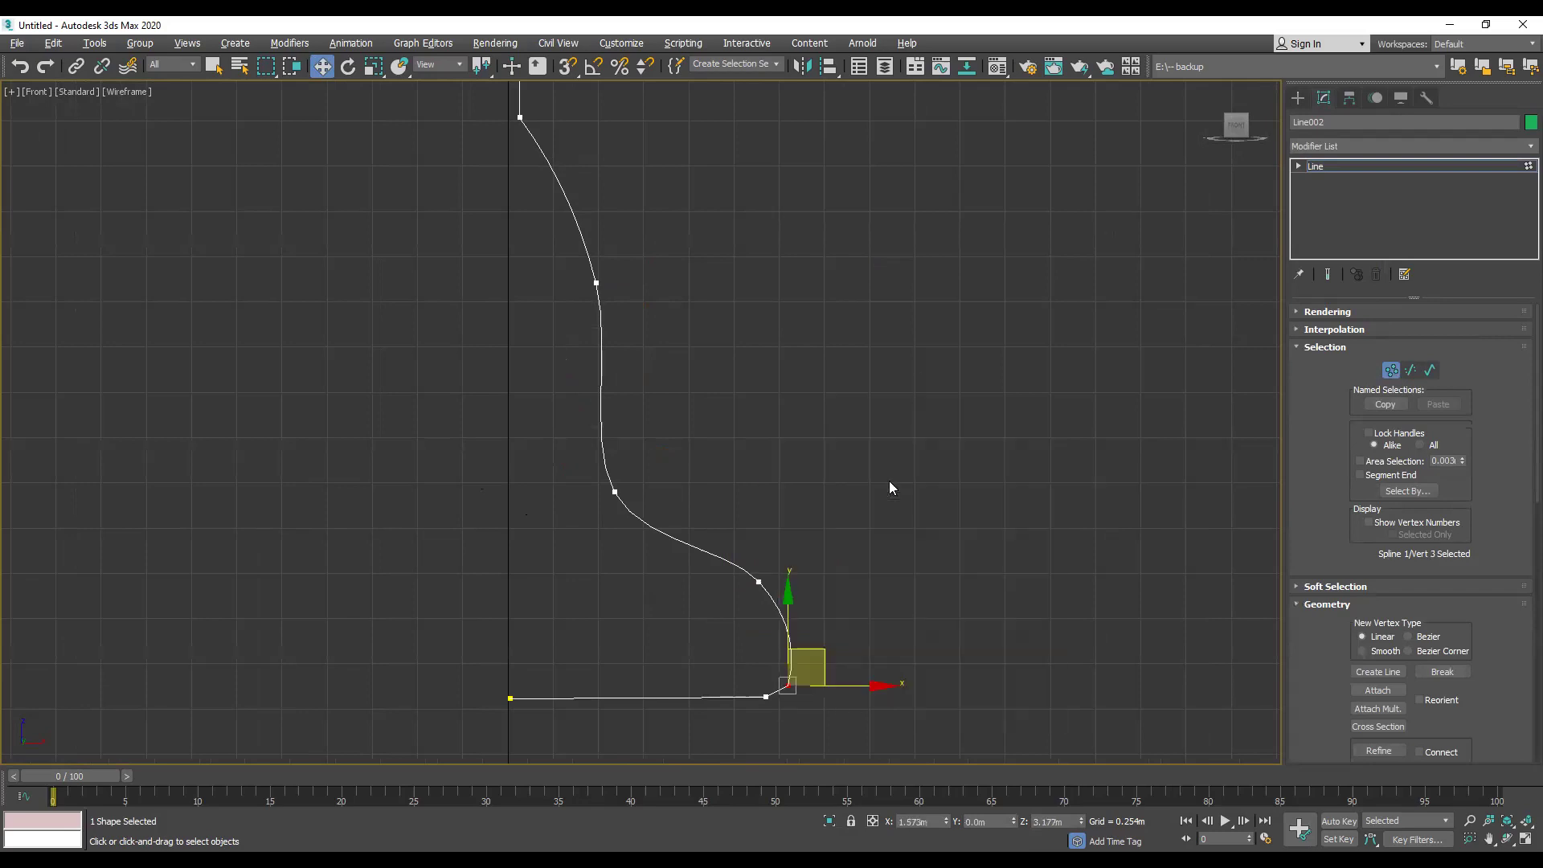
pyautogui.rightClick(891, 515)
pyautogui.click(875, 484)
pyautogui.click(832, 669)
pyautogui.moveTo(782, 702); pyautogui.dragTo(808, 641)
pyautogui.click(715, 410)
pyautogui.scroll(-3, 715, 410)
pyautogui.scroll(-2, 715, 410)
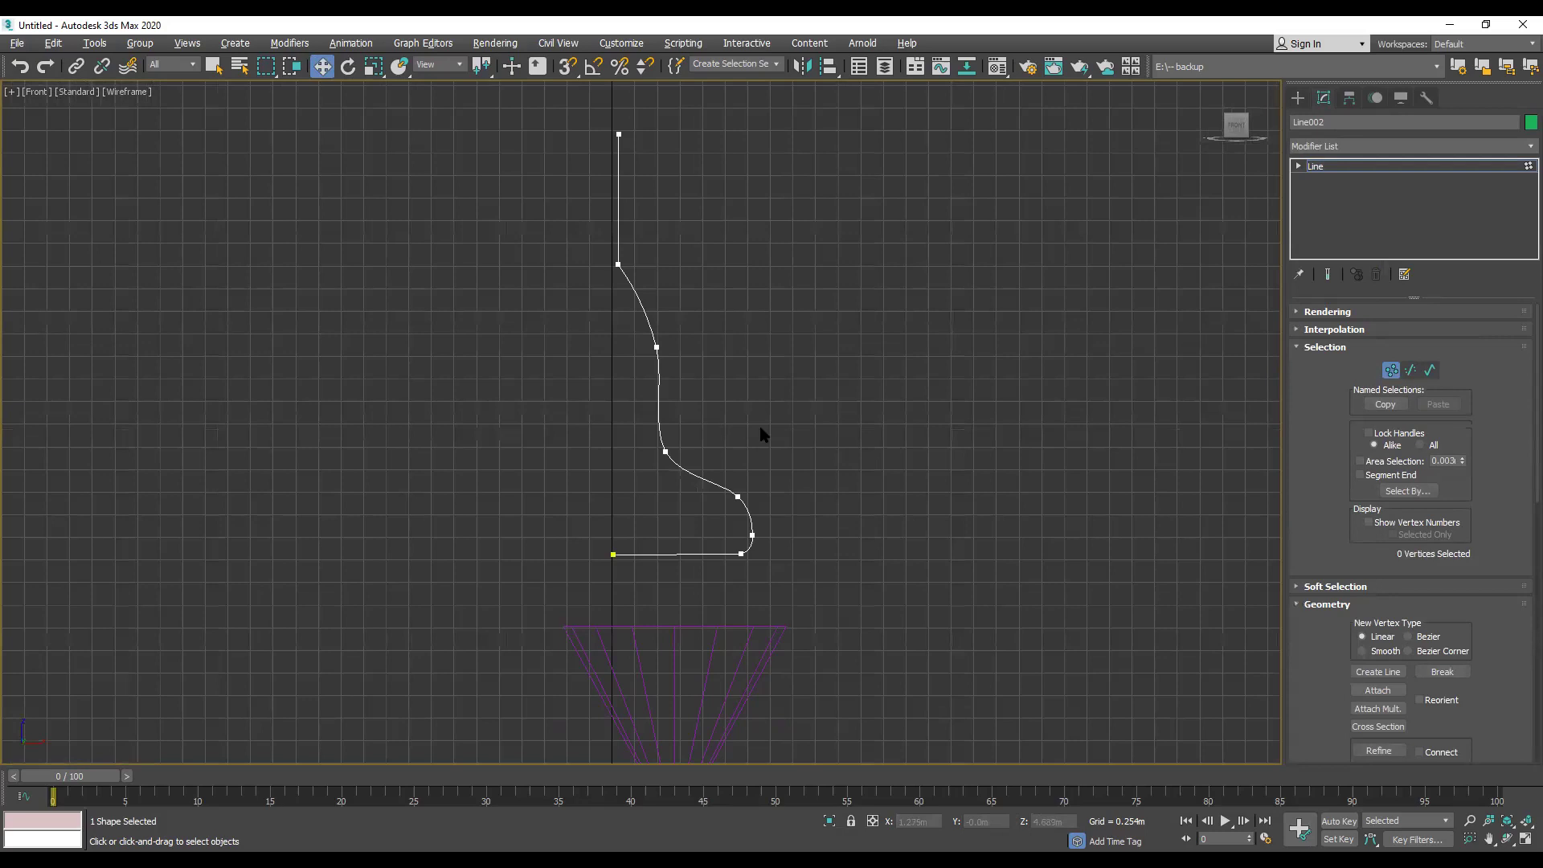
pyautogui.click(1388, 372)
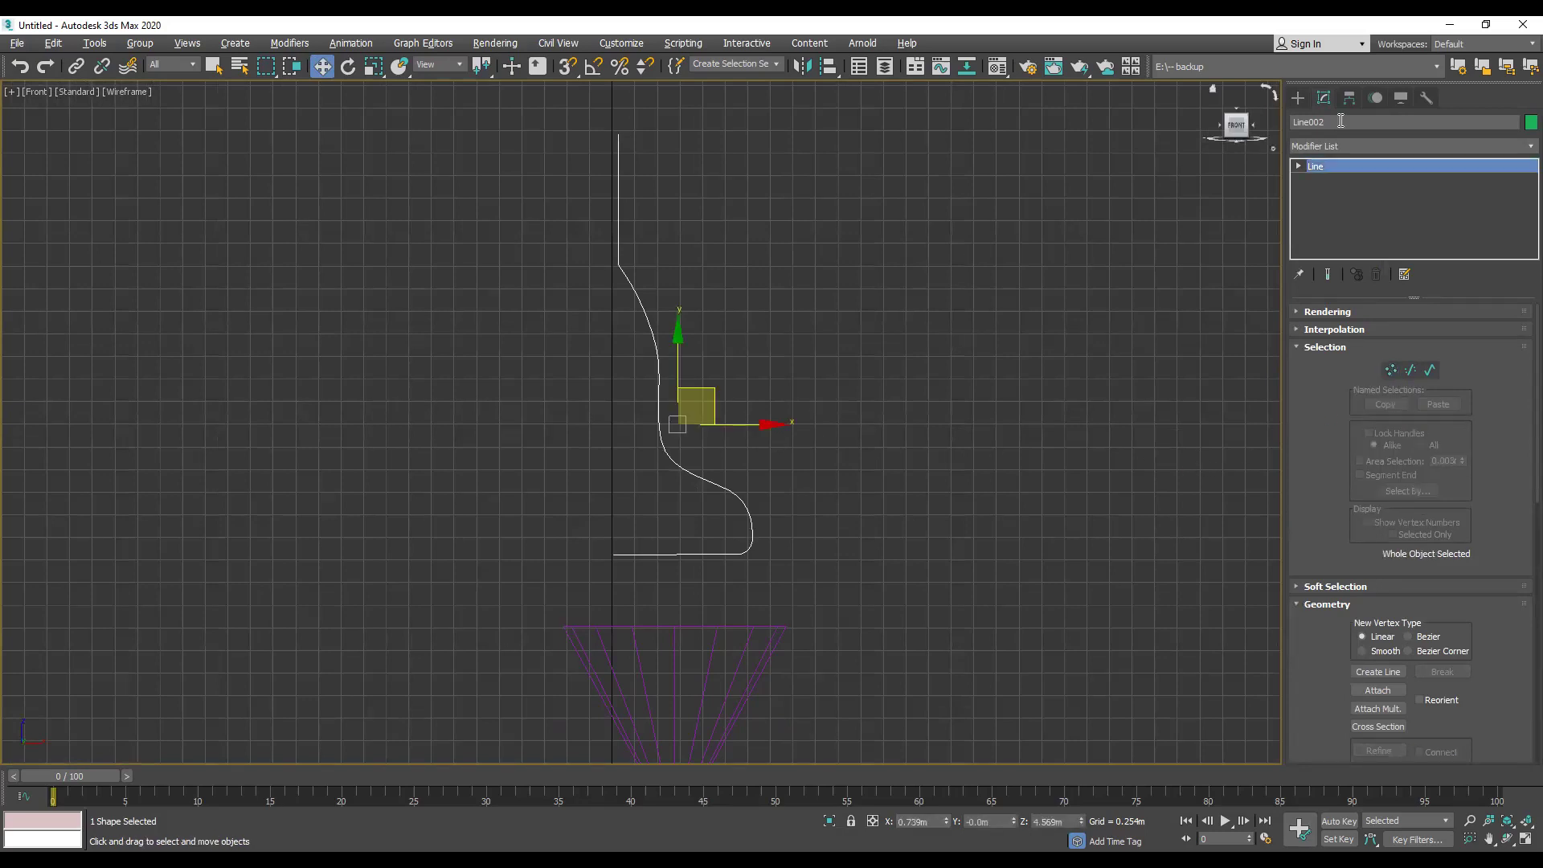
# Step: Apply the Lathe modifier to the new profile line and frame the revolved shape in the maximized Perspective view
pyautogui.click(1518, 148)
pyautogui.scroll(-2, 1523, 153)
pyautogui.press('l')
pyautogui.click(1304, 163)
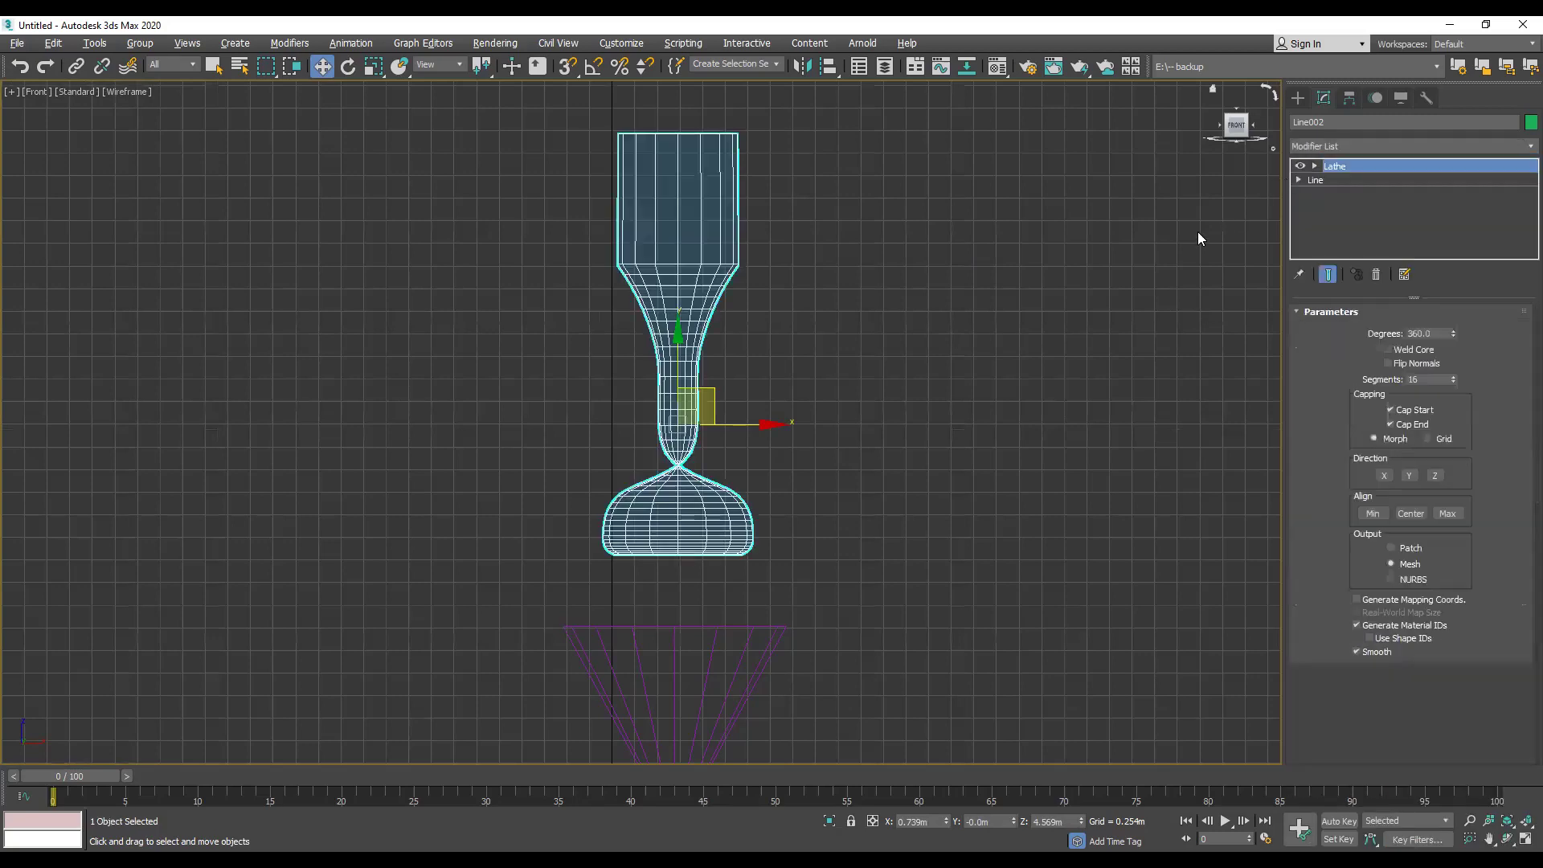
pyautogui.hotkey('alt', 'w')
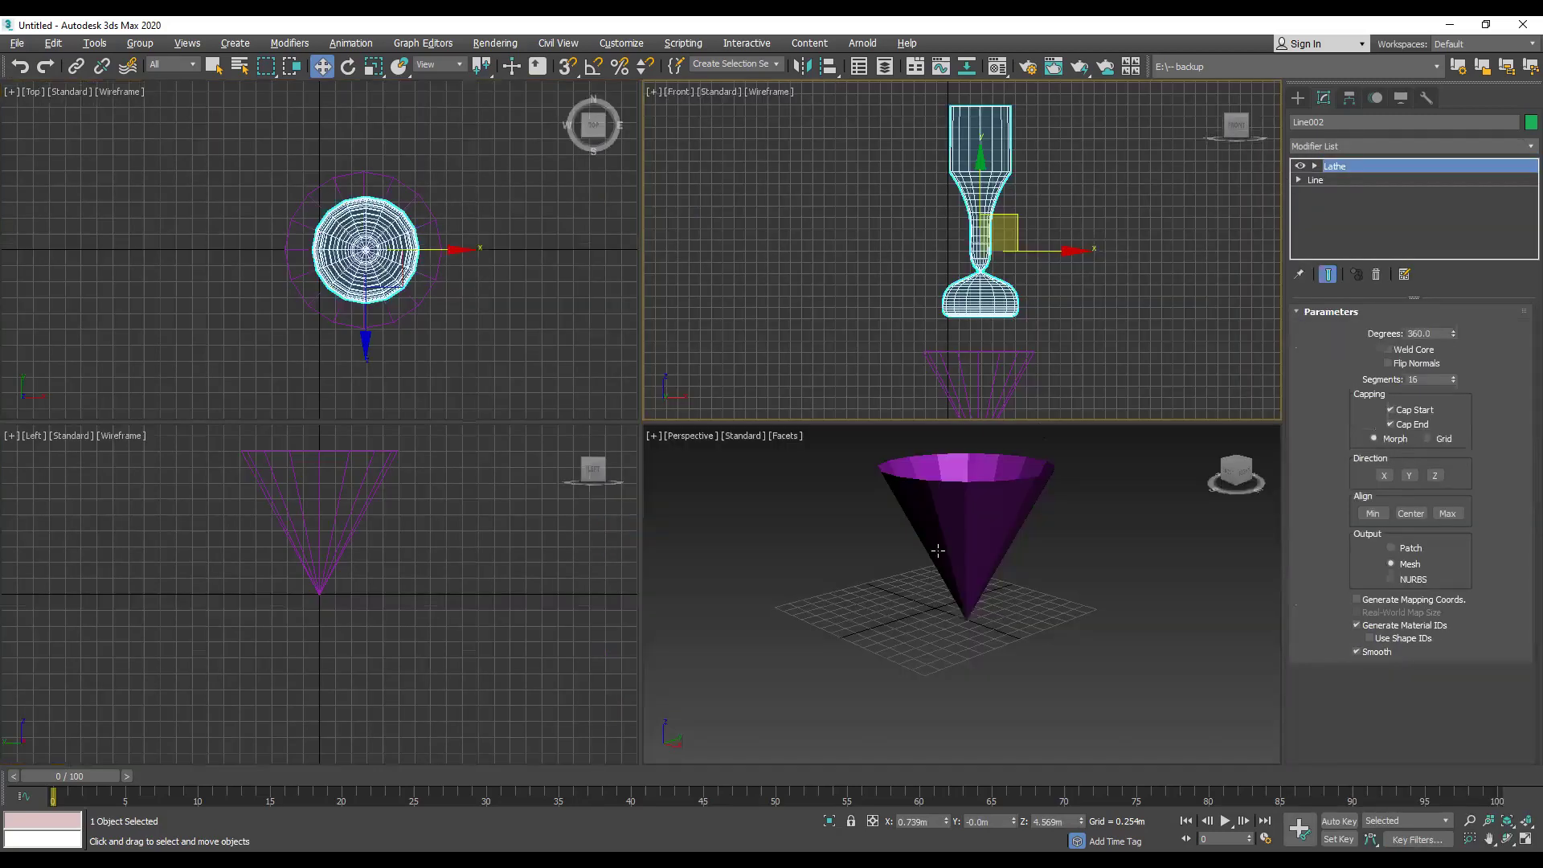
pyautogui.rightClick(937, 551)
pyautogui.hotkey('alt', 'w')
pyautogui.moveTo(747, 380); pyautogui.dragTo(758, 557, button='middle')
pyautogui.moveTo(751, 479); pyautogui.dragTo(810, 570, button='middle')
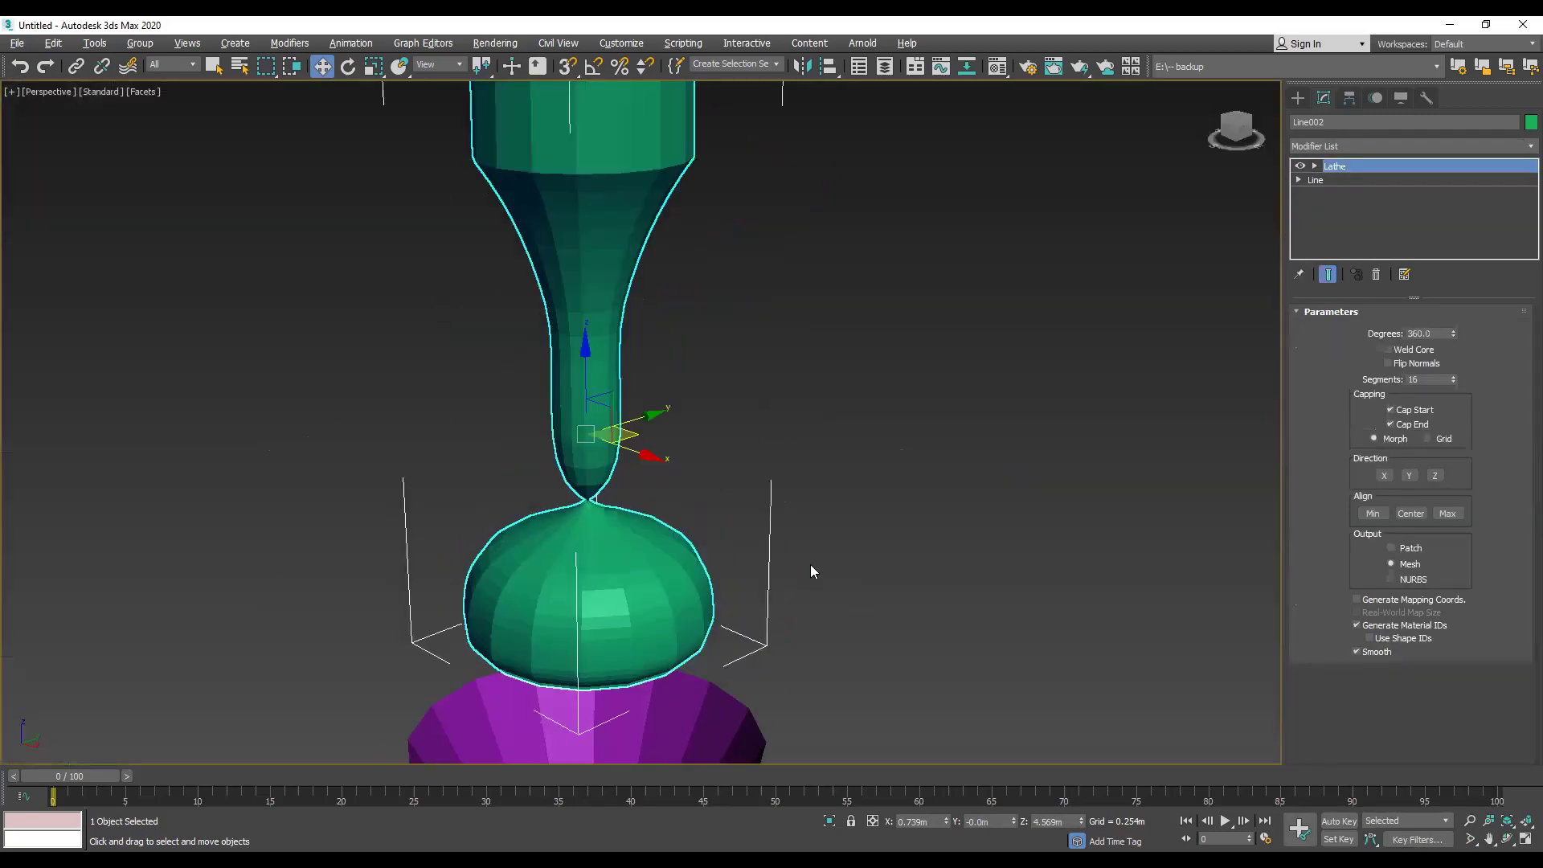
# Step: Try Max and Center alignment on the new lathed profile and set its alignment to Min
pyautogui.click(1447, 513)
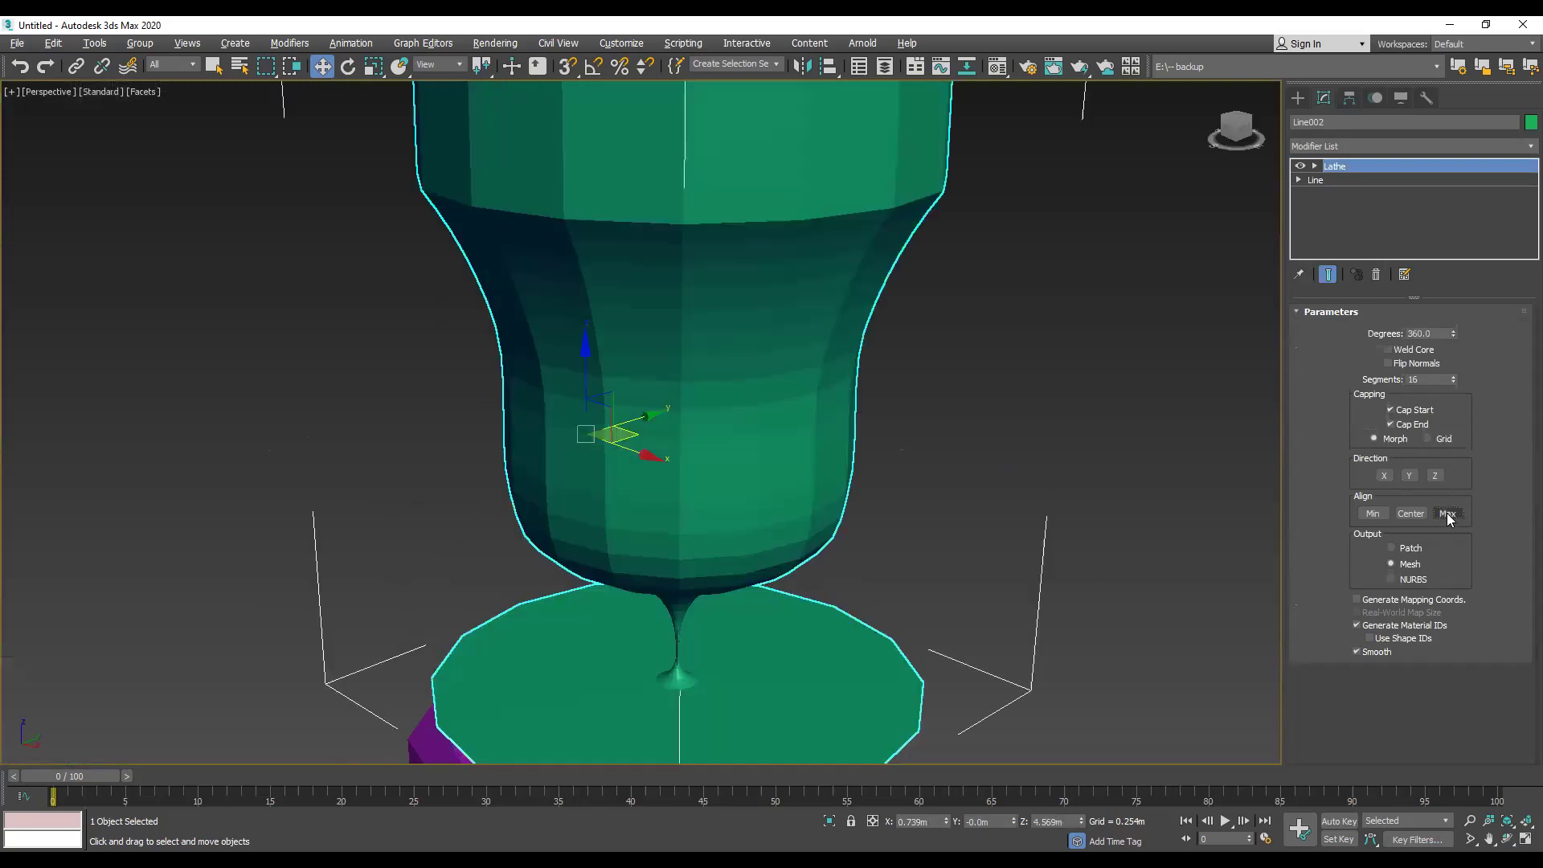
pyautogui.press('z')
pyautogui.scroll(3, 1154, 522)
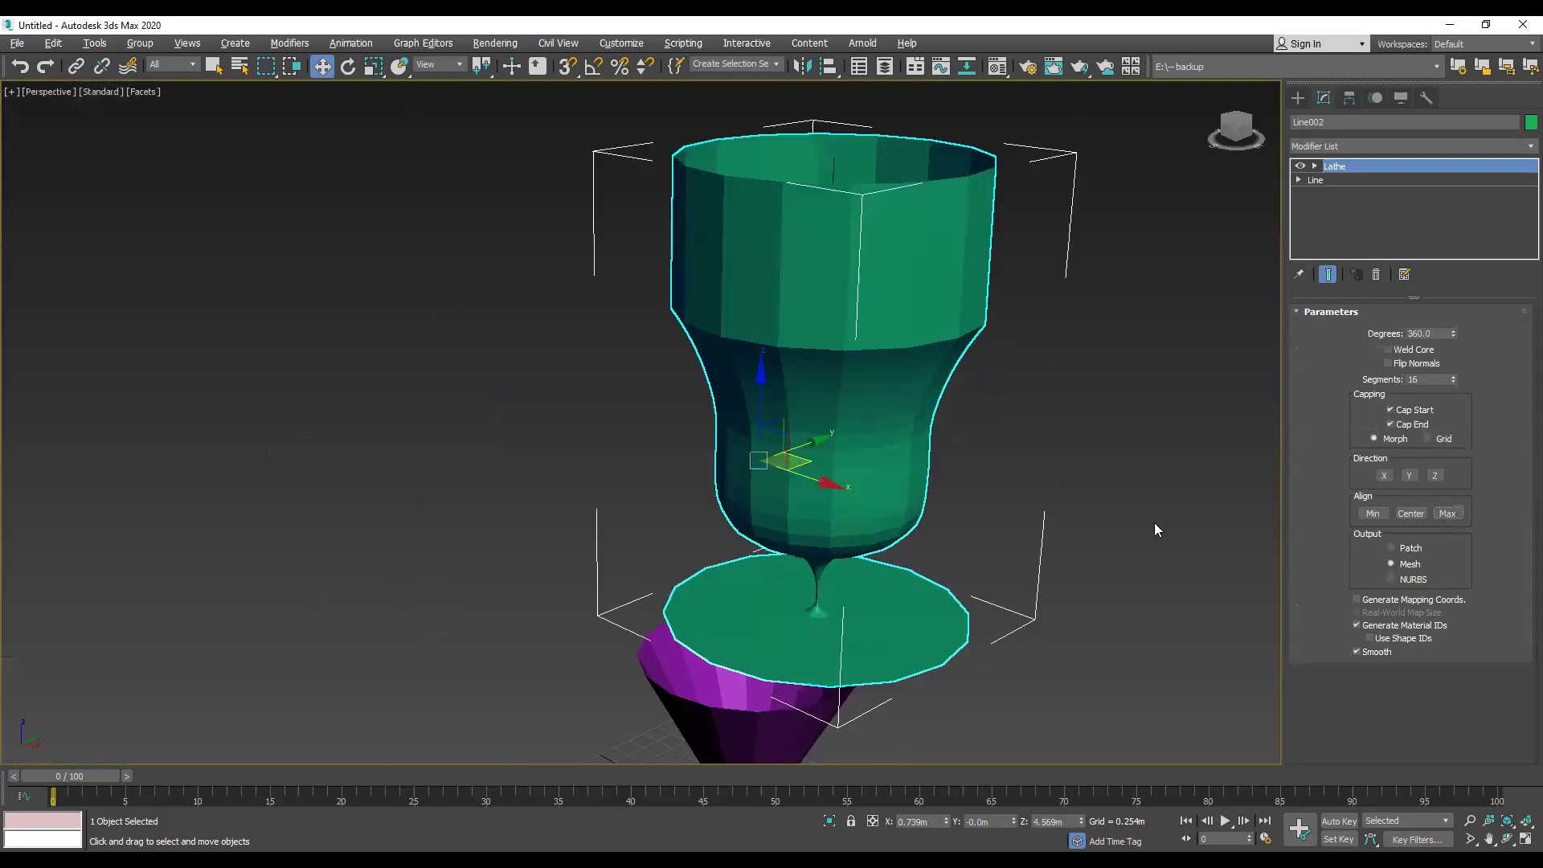
pyautogui.click(1411, 513)
pyautogui.click(1373, 513)
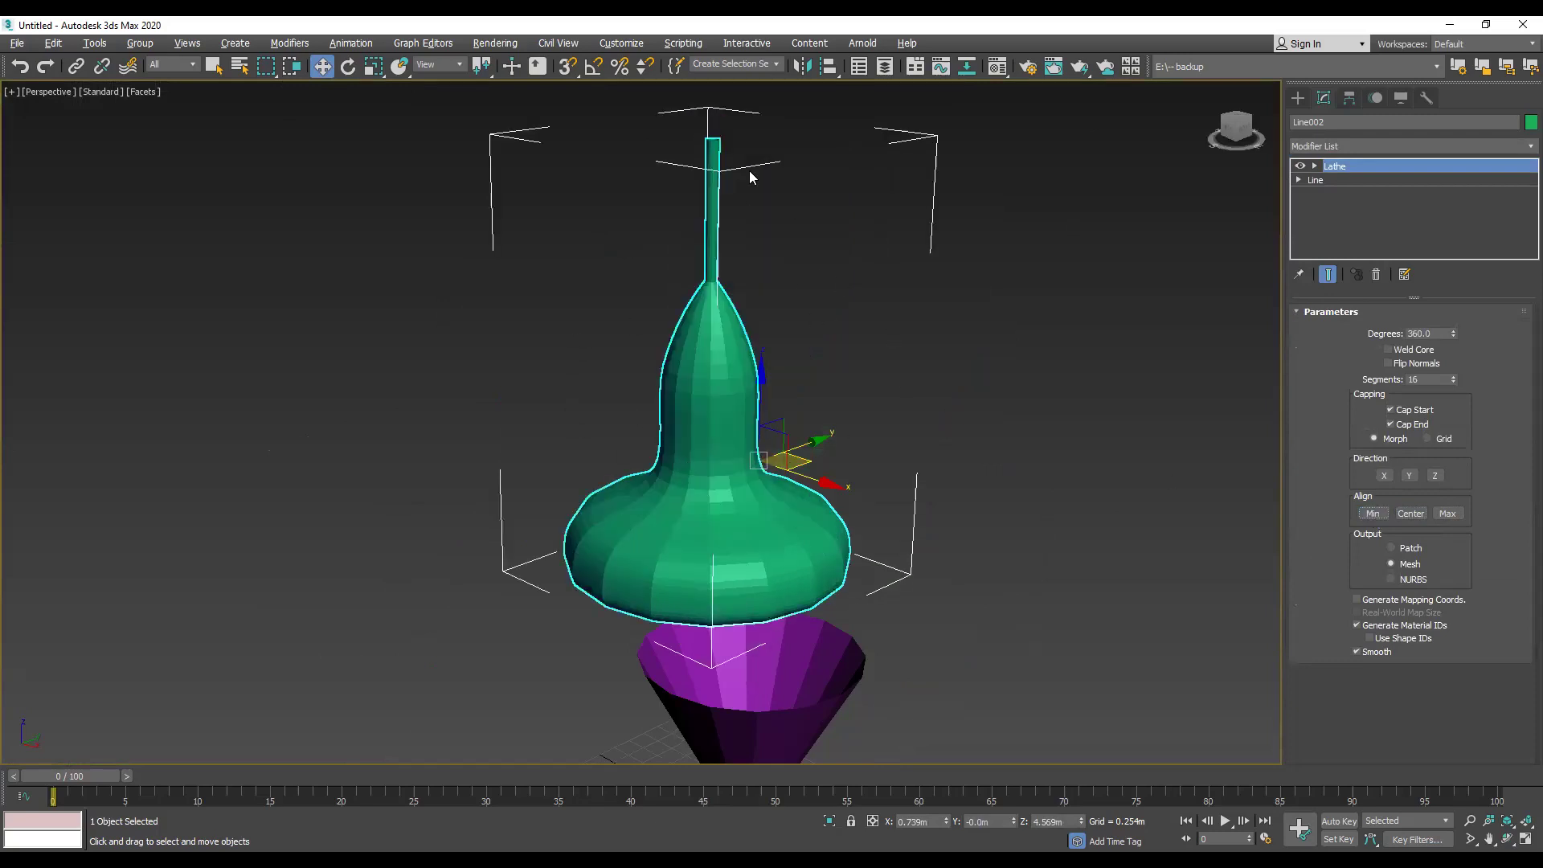
# Step: Move the green lathed shape about 5.4 m along the Y axis, away from the purple cone, and frame it
pyautogui.moveTo(810, 444); pyautogui.dragTo(1168, 276)
pyautogui.press('z')
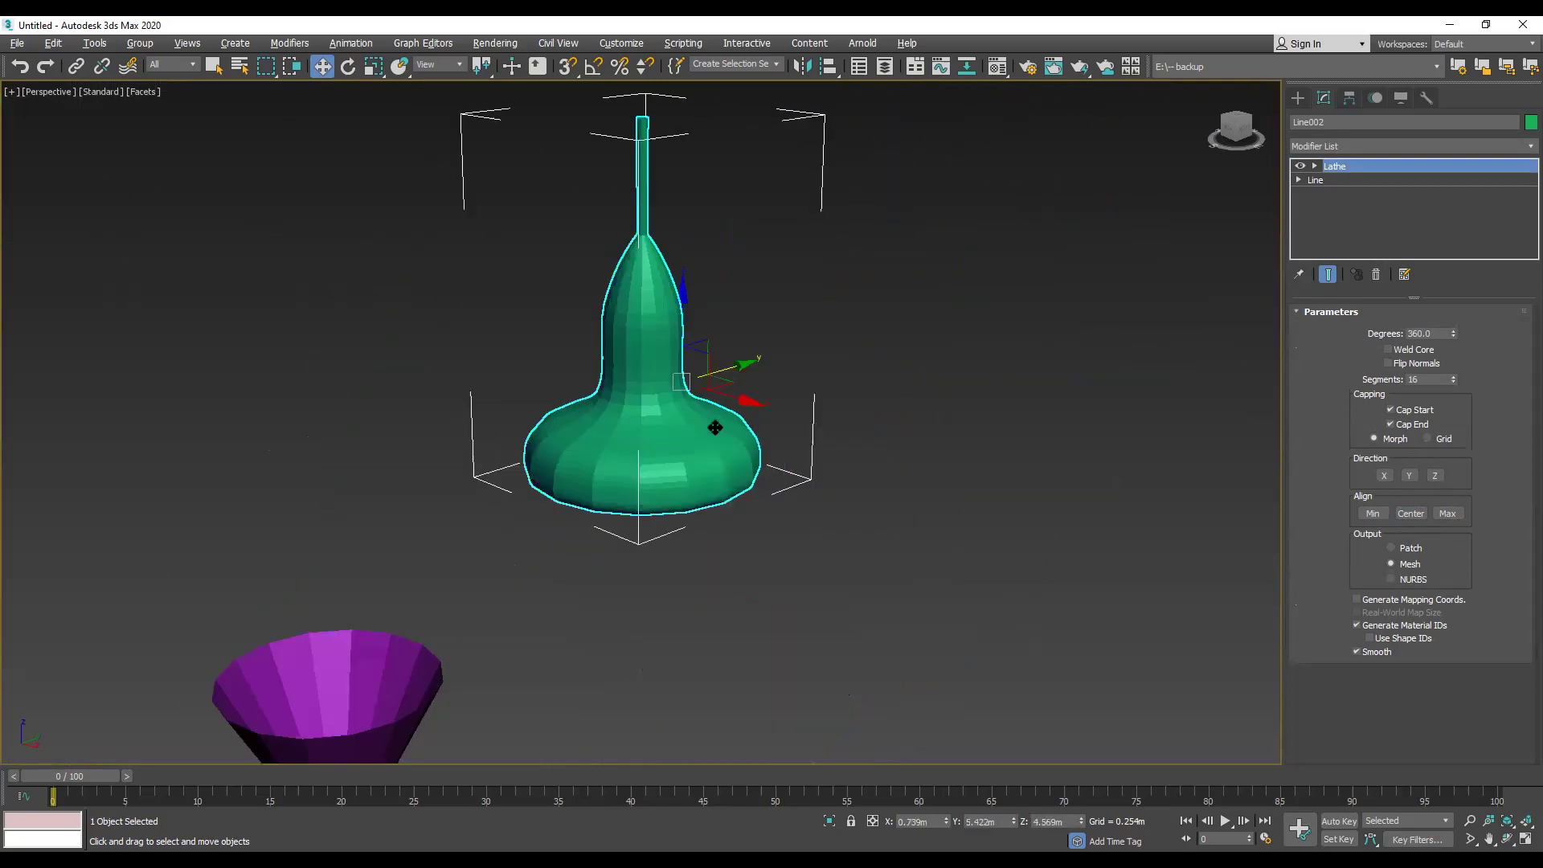
pyautogui.moveTo(1241, 142)
pyautogui.mouseDown()
pyautogui.moveTo(1206, 127)
pyautogui.moveTo(1220, 145)
pyautogui.mouseUp()
pyautogui.moveTo(812, 501); pyautogui.dragTo(724, 437, button='middle')
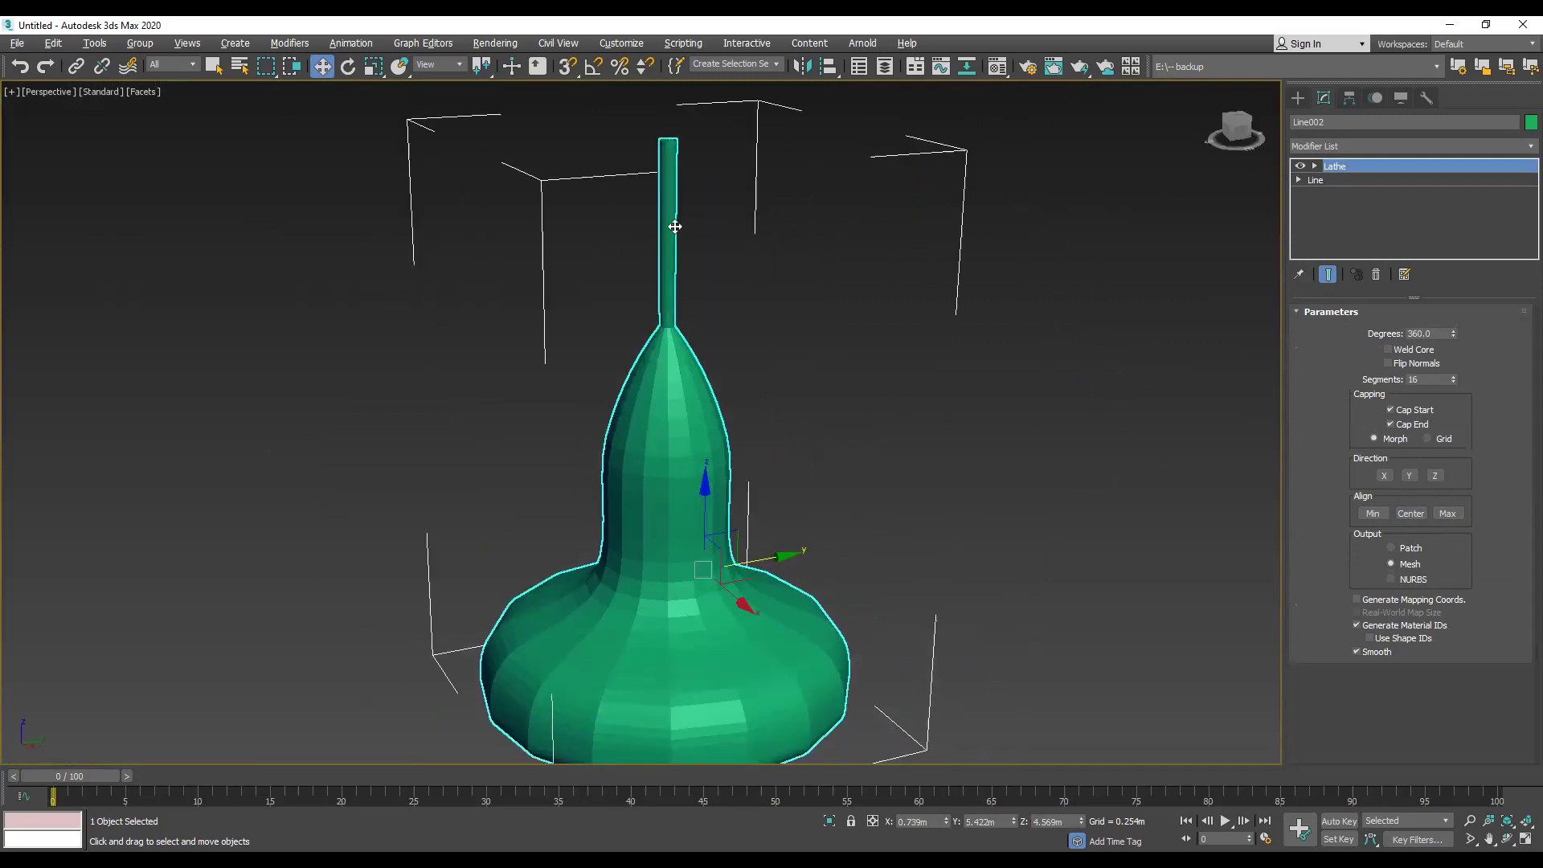
pyautogui.moveTo(735, 164); pyautogui.dragTo(761, 234, button='middle')
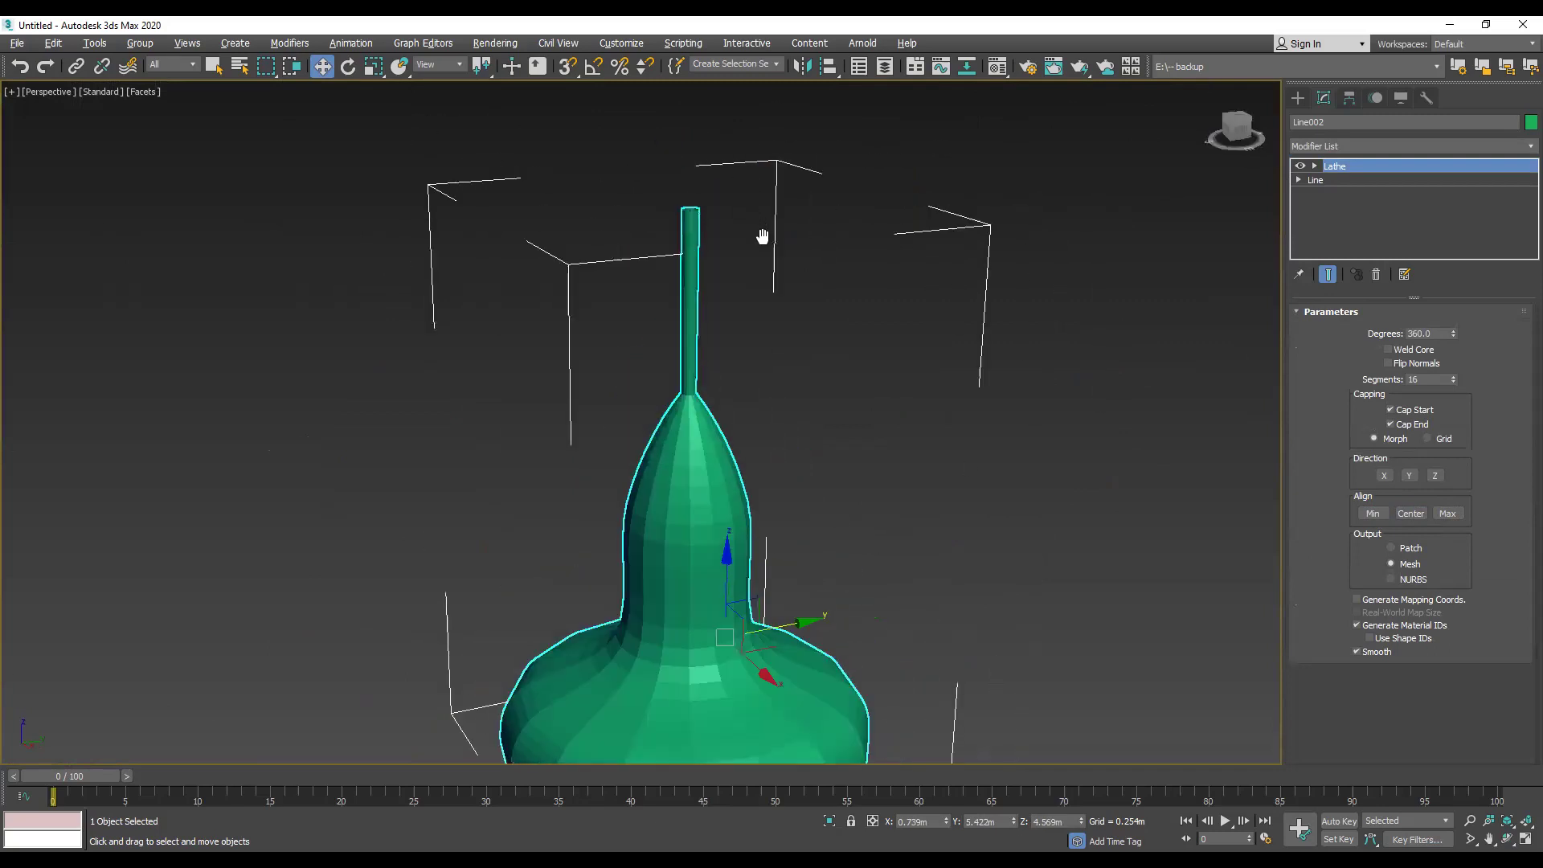
pyautogui.scroll(-3, 764, 236)
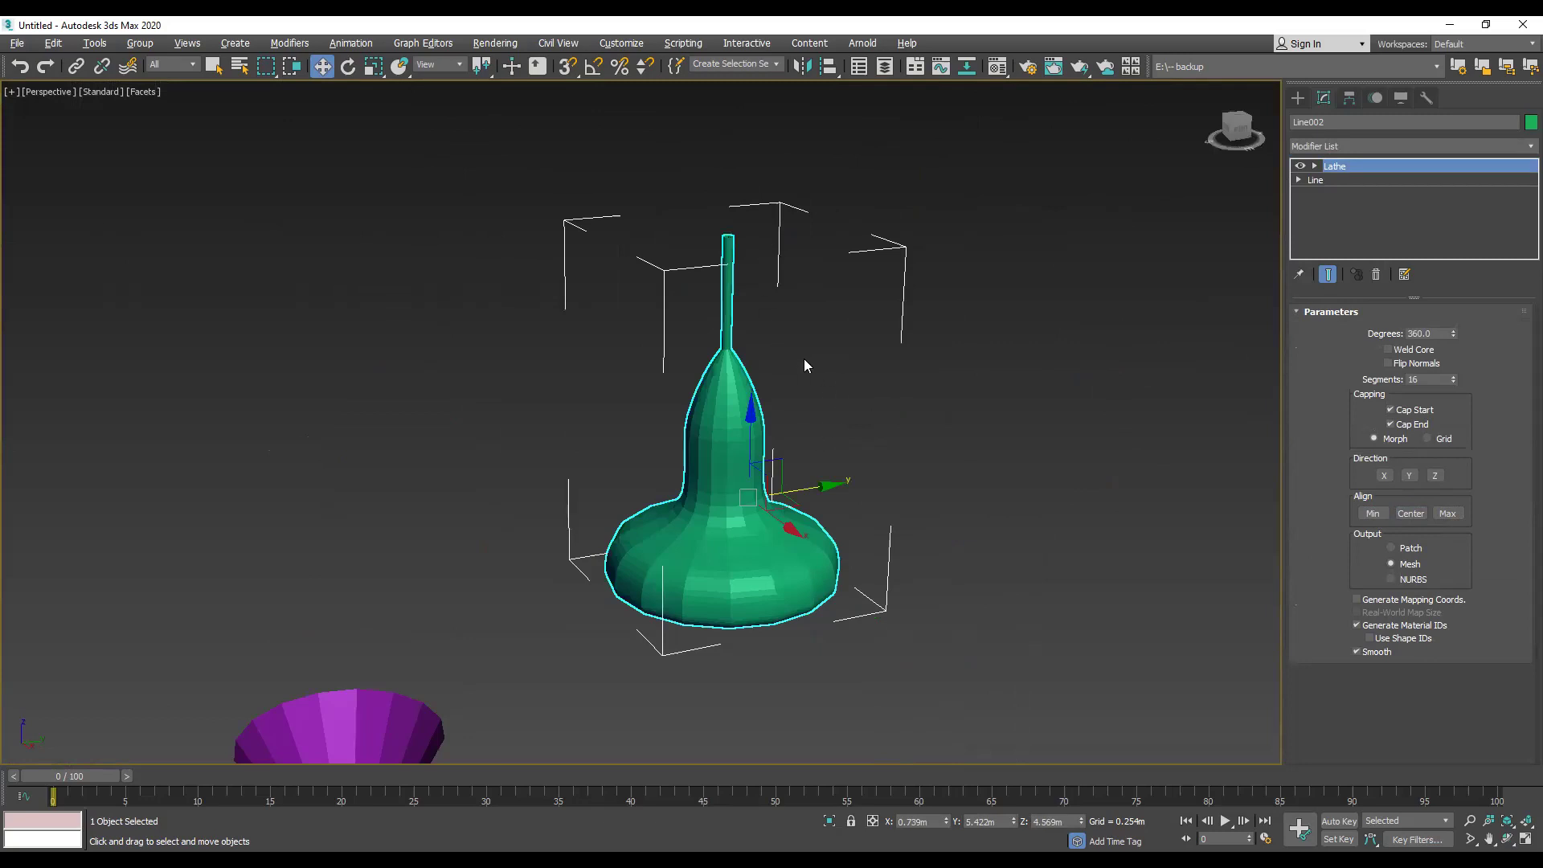
# Step: Inspect the open upper end of the green shape's stem and try the lathe's Cap Start option
pyautogui.scroll(5, 764, 413)
pyautogui.scroll(4, 764, 413)
pyautogui.moveTo(626, 267); pyautogui.dragTo(730, 457, button='middle')
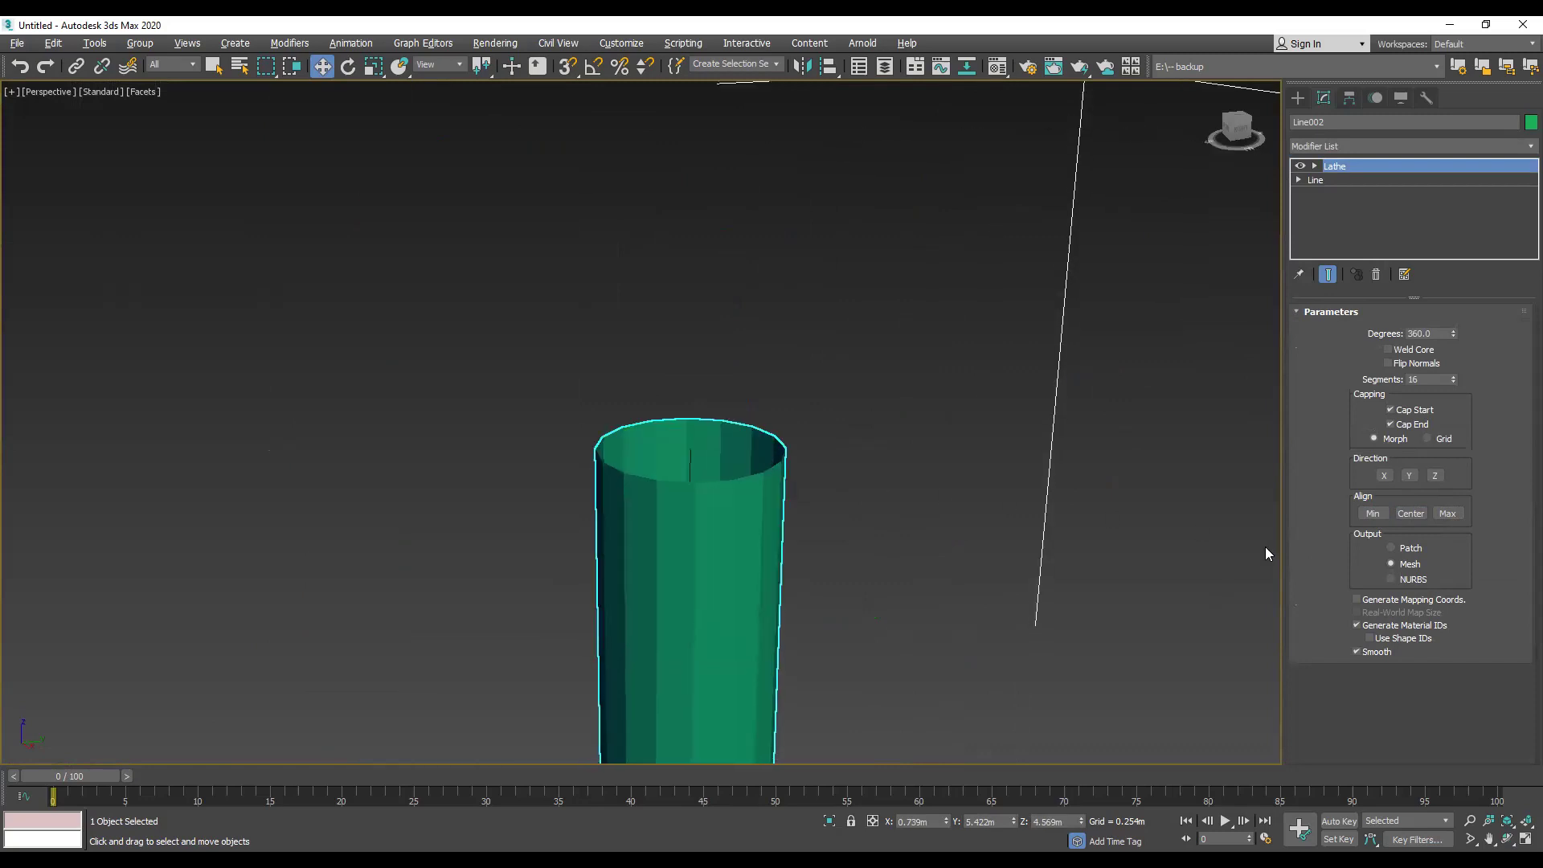
pyautogui.click(1390, 411)
pyautogui.scroll(-5, 793, 393)
pyautogui.moveTo(810, 500); pyautogui.dragTo(806, 317, button='middle')
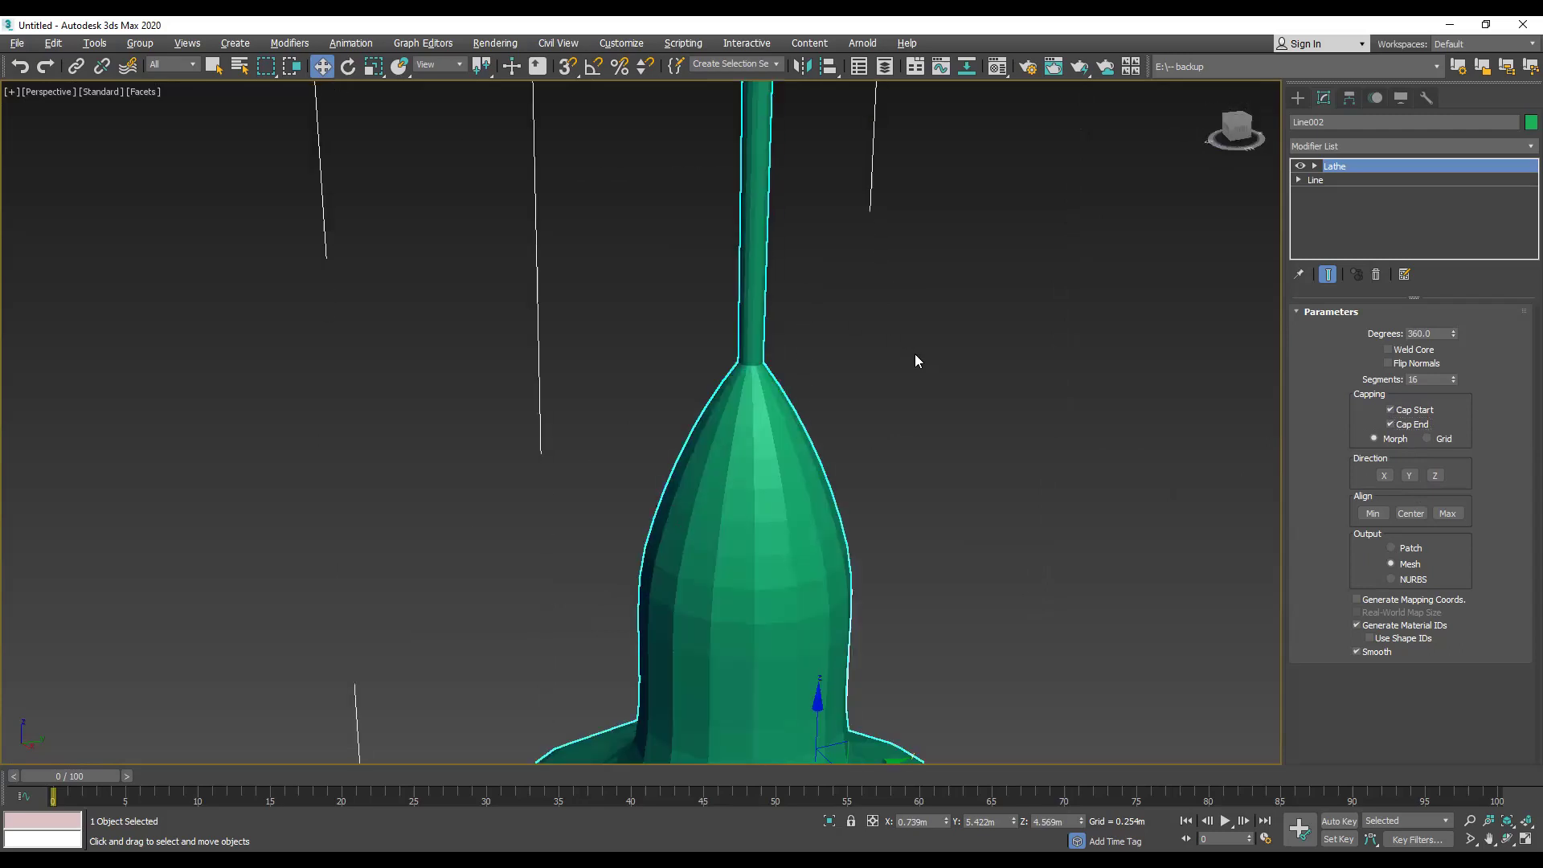
pyautogui.scroll(-5, 855, 383)
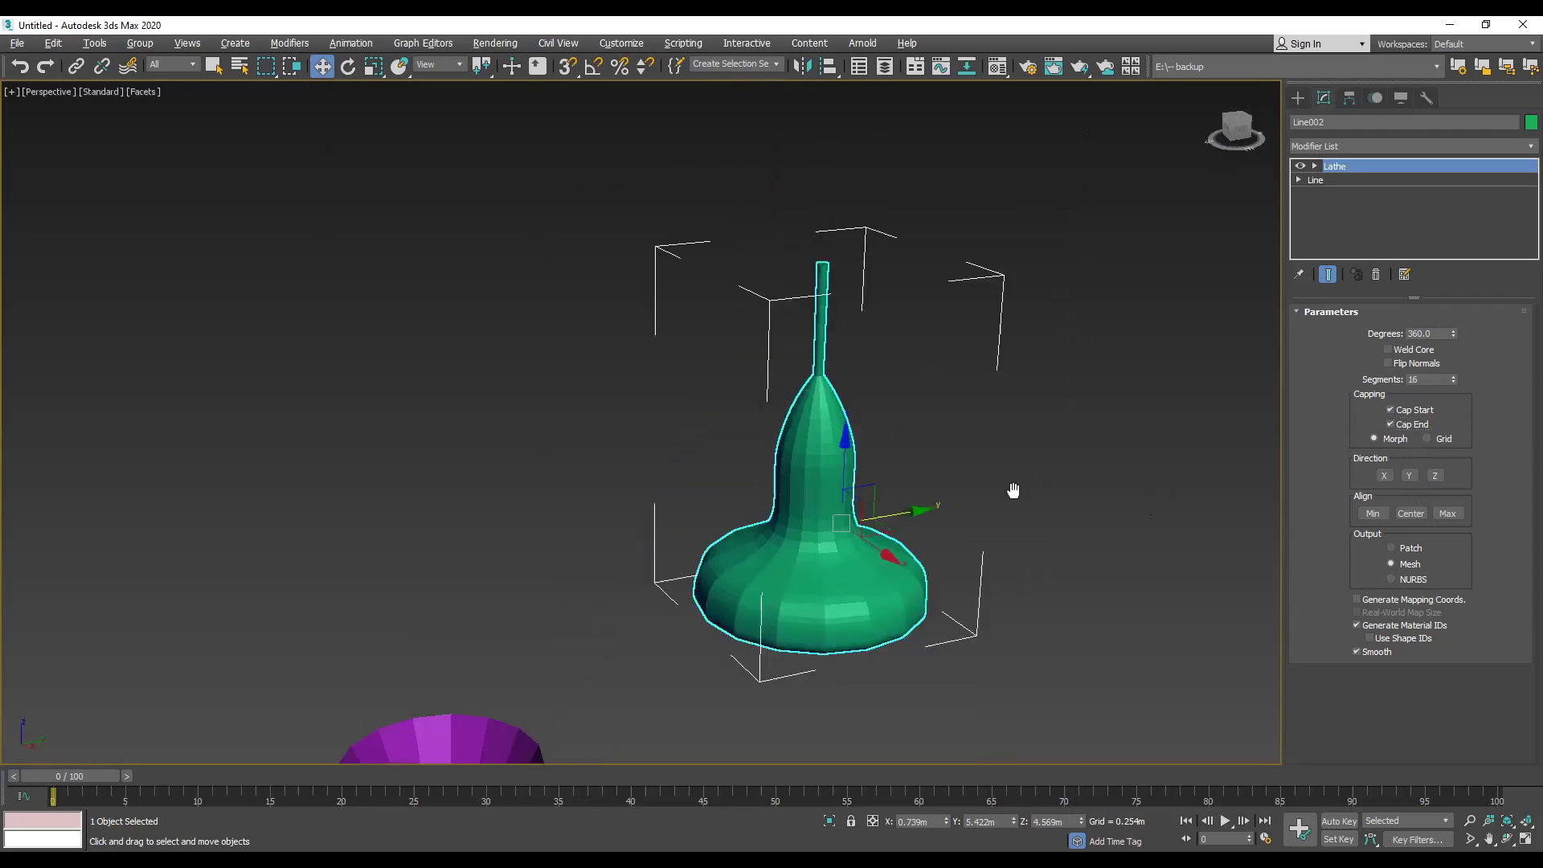
pyautogui.moveTo(1009, 490); pyautogui.dragTo(823, 321, button='middle')
# Step: Clear the selection of the green lathed shape and bring up the spline creation tools
pyautogui.hotkey('alt', 'w')
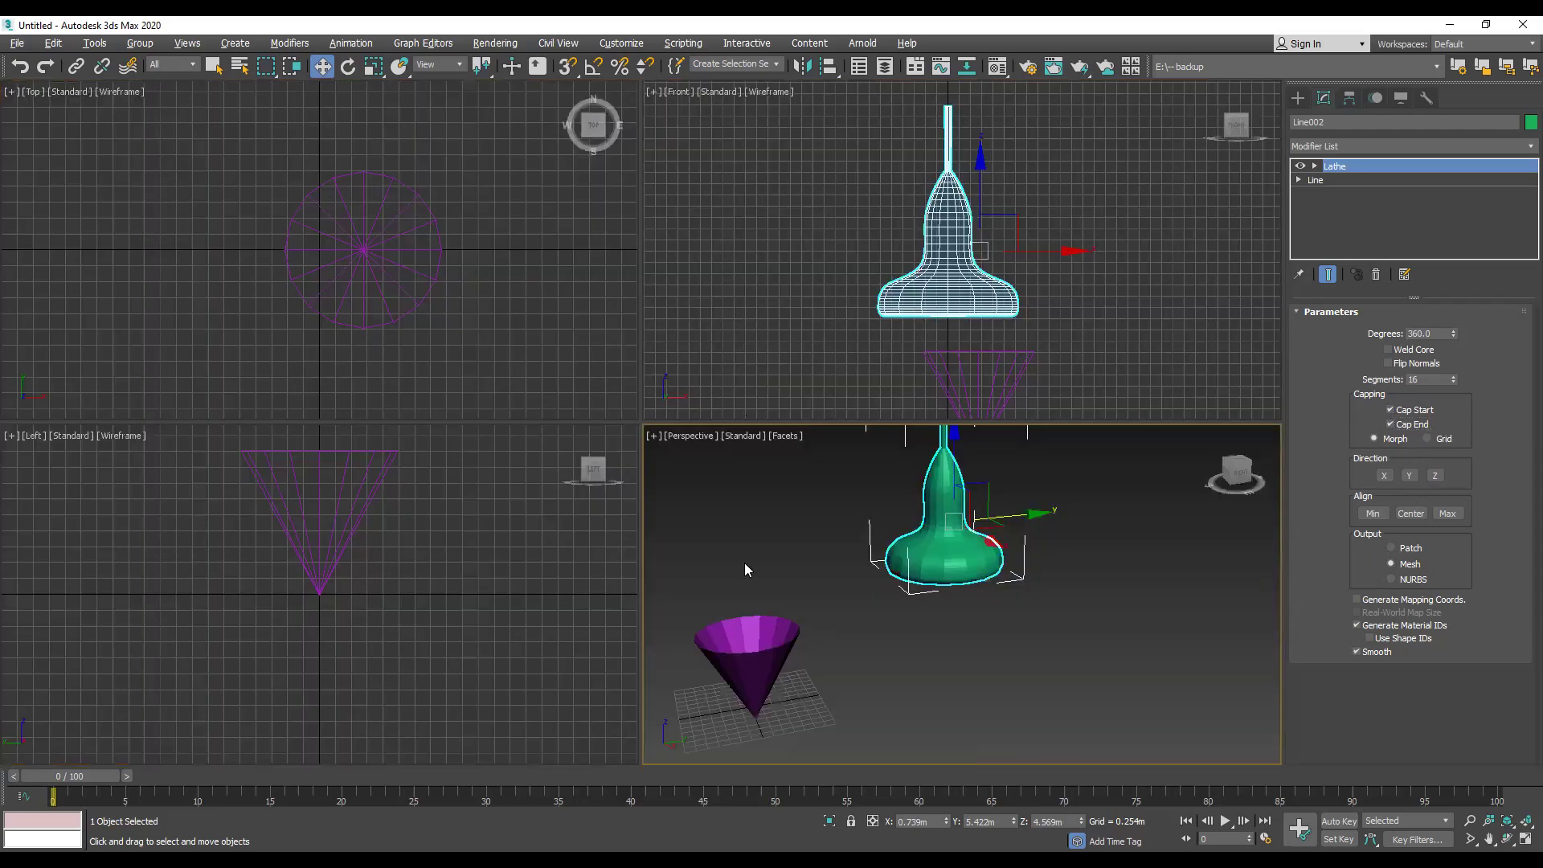
pyautogui.rightClick(747, 561)
pyautogui.hotkey('alt', 'w')
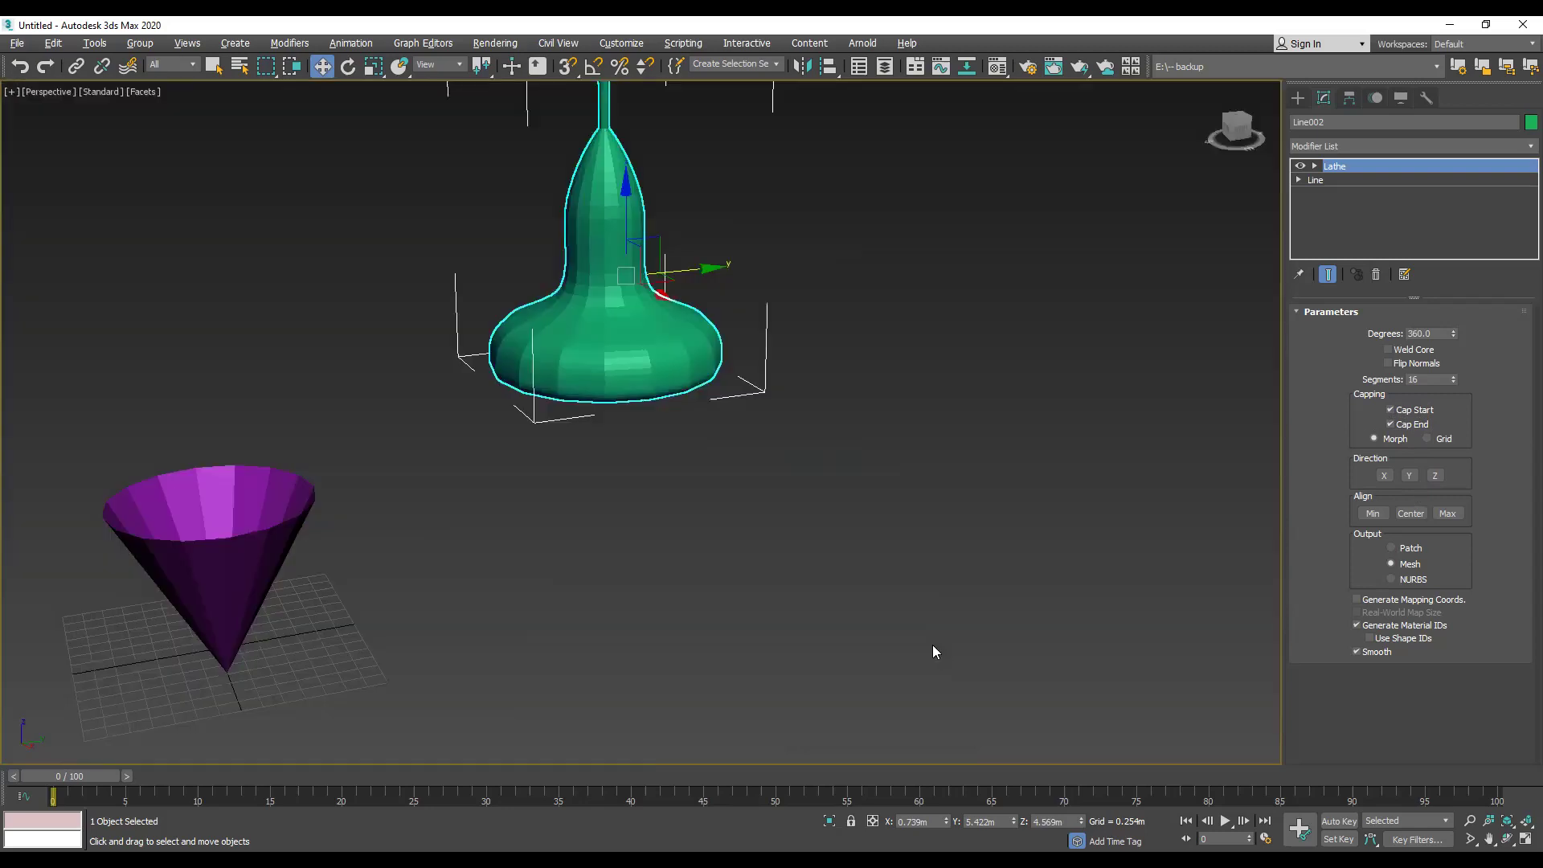
pyautogui.hotkey('alt', 'w')
pyautogui.click(836, 340)
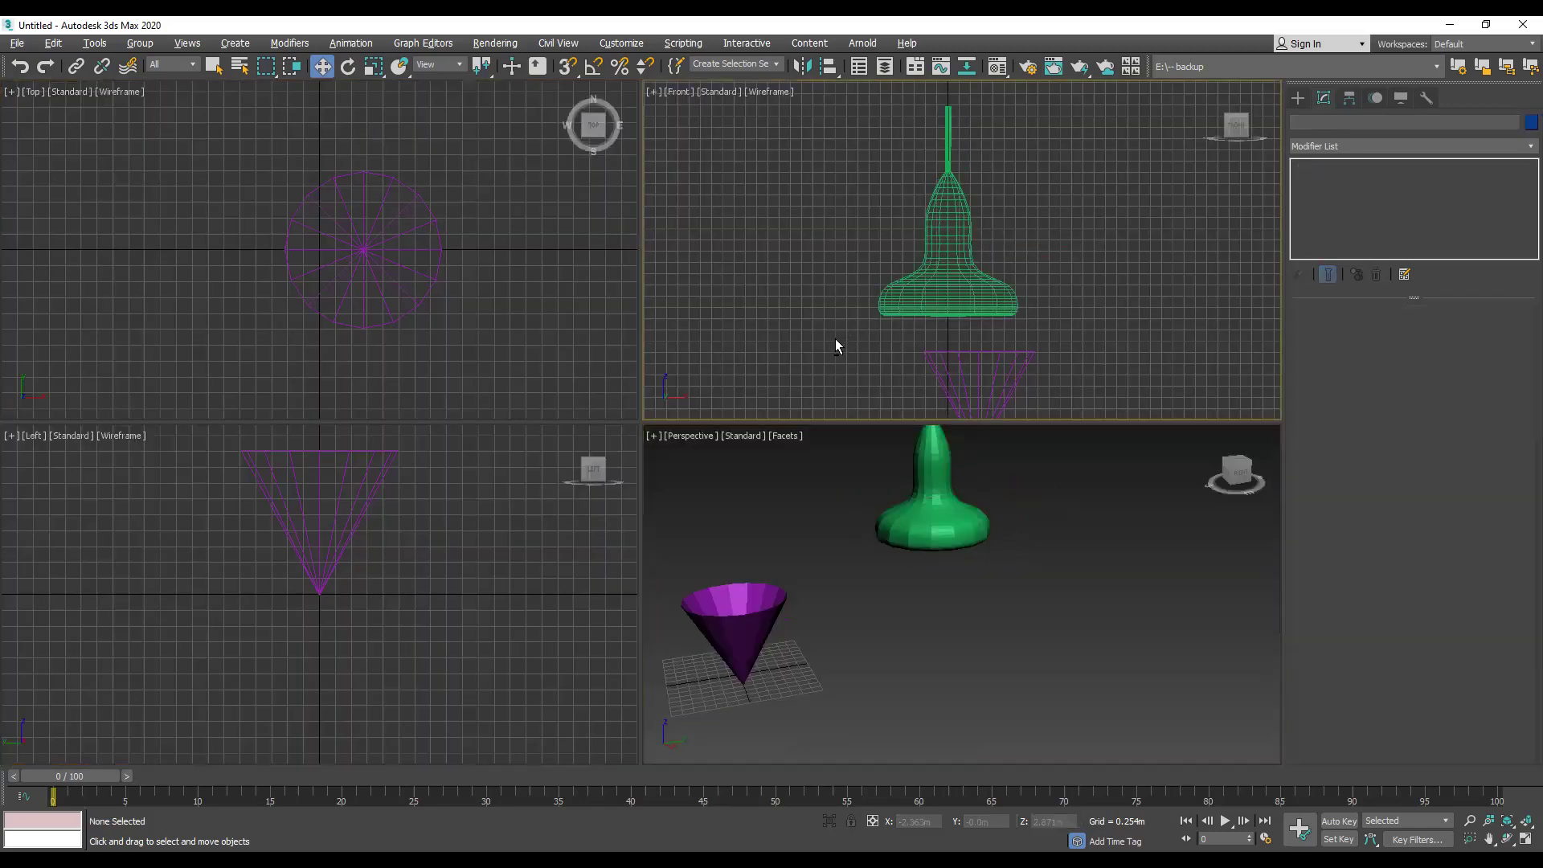
pyautogui.hotkey('alt', 'w')
pyautogui.moveTo(689, 484); pyautogui.dragTo(929, 229, button='middle')
pyautogui.moveTo(736, 484); pyautogui.dragTo(913, 408, button='middle')
pyautogui.scroll(2, 826, 447)
pyautogui.scroll(2, 828, 454)
pyautogui.click(1298, 98)
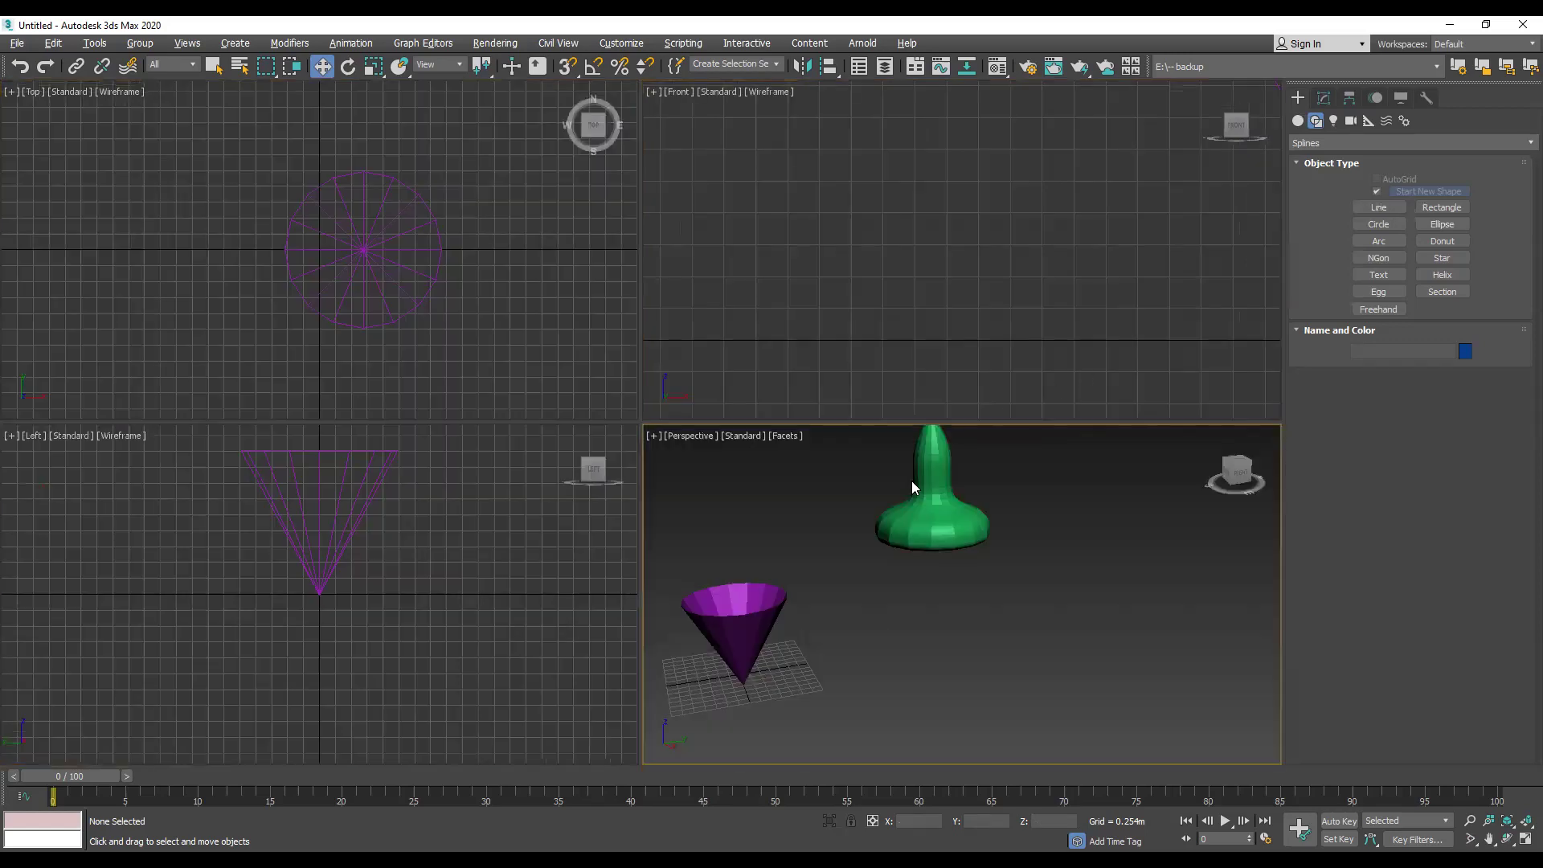
# Step: Examine the green lathed shape in Perspective and its wireframe outline in the maximized Front view
pyautogui.hotkey('alt', 'w')
pyautogui.moveTo(721, 302); pyautogui.dragTo(619, 595, button='middle')
pyautogui.hotkey('alt', 'w')
pyautogui.click(843, 287)
pyautogui.hotkey('alt', 'w')
pyautogui.press('z')
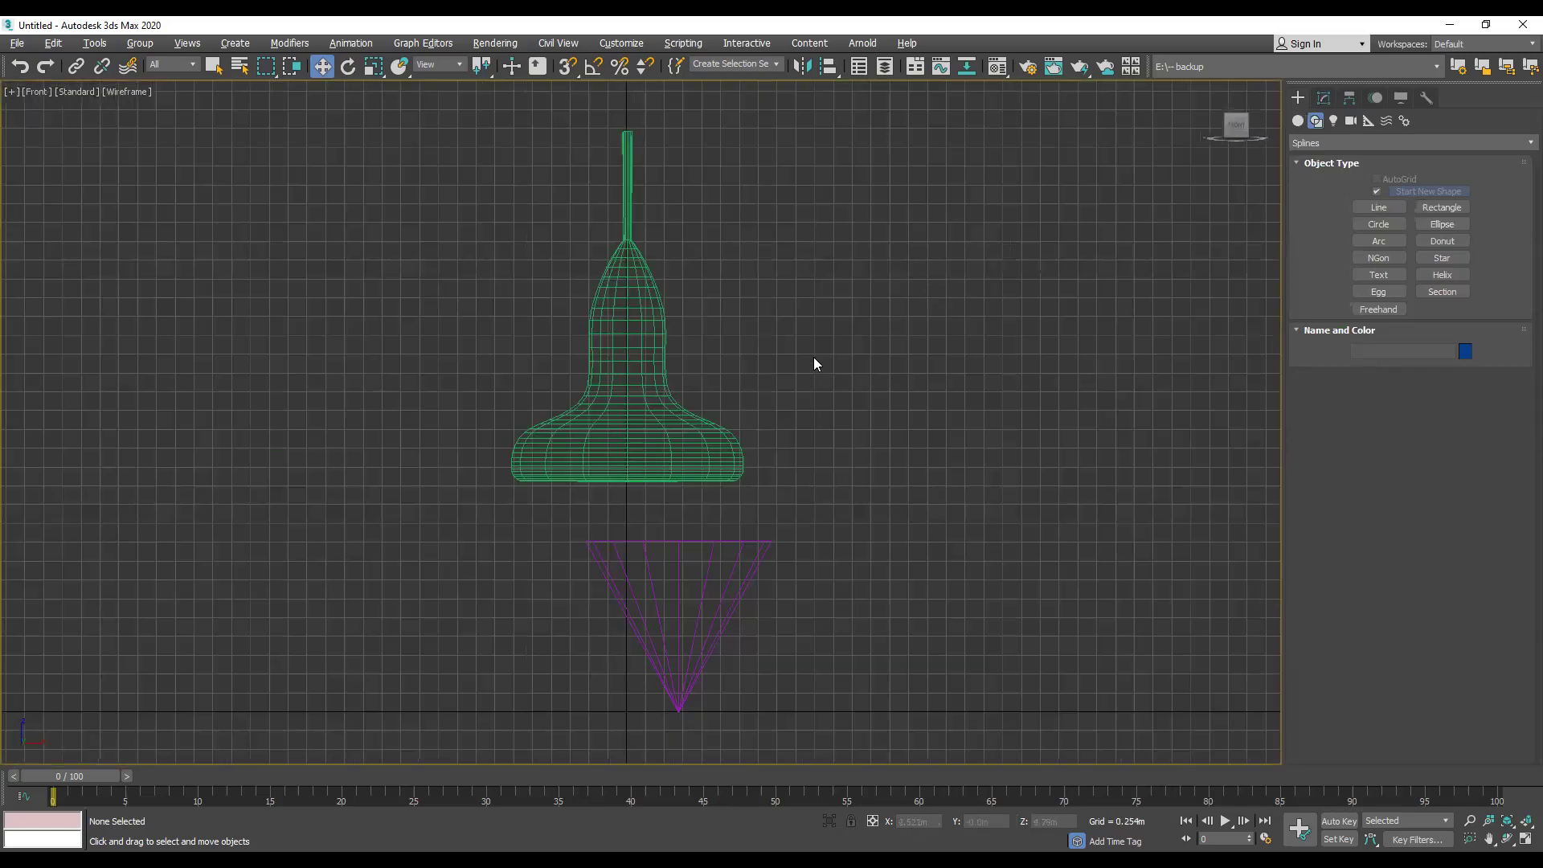
pyautogui.scroll(2, 764, 342)
pyautogui.scroll(1, 691, 265)
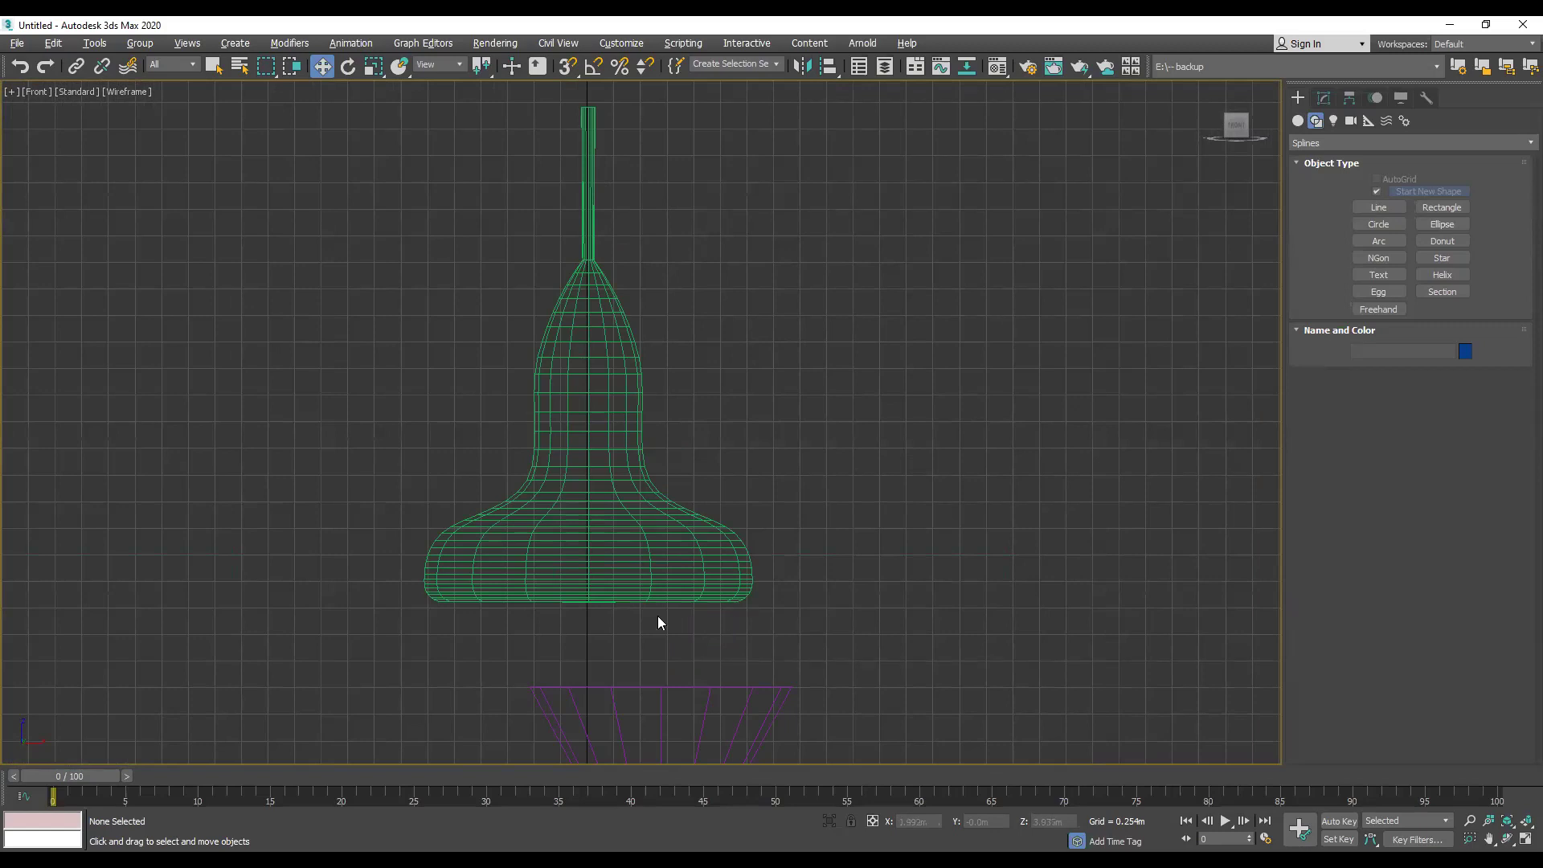
# Step: Start the Line tool over empty space in the Front view with Initial Type and Drag Type both set to Smooth
pyautogui.moveTo(428, 584); pyautogui.dragTo(1034, 311, button='middle')
pyautogui.moveTo(817, 472); pyautogui.dragTo(901, 451, button='middle')
pyautogui.click(1394, 209)
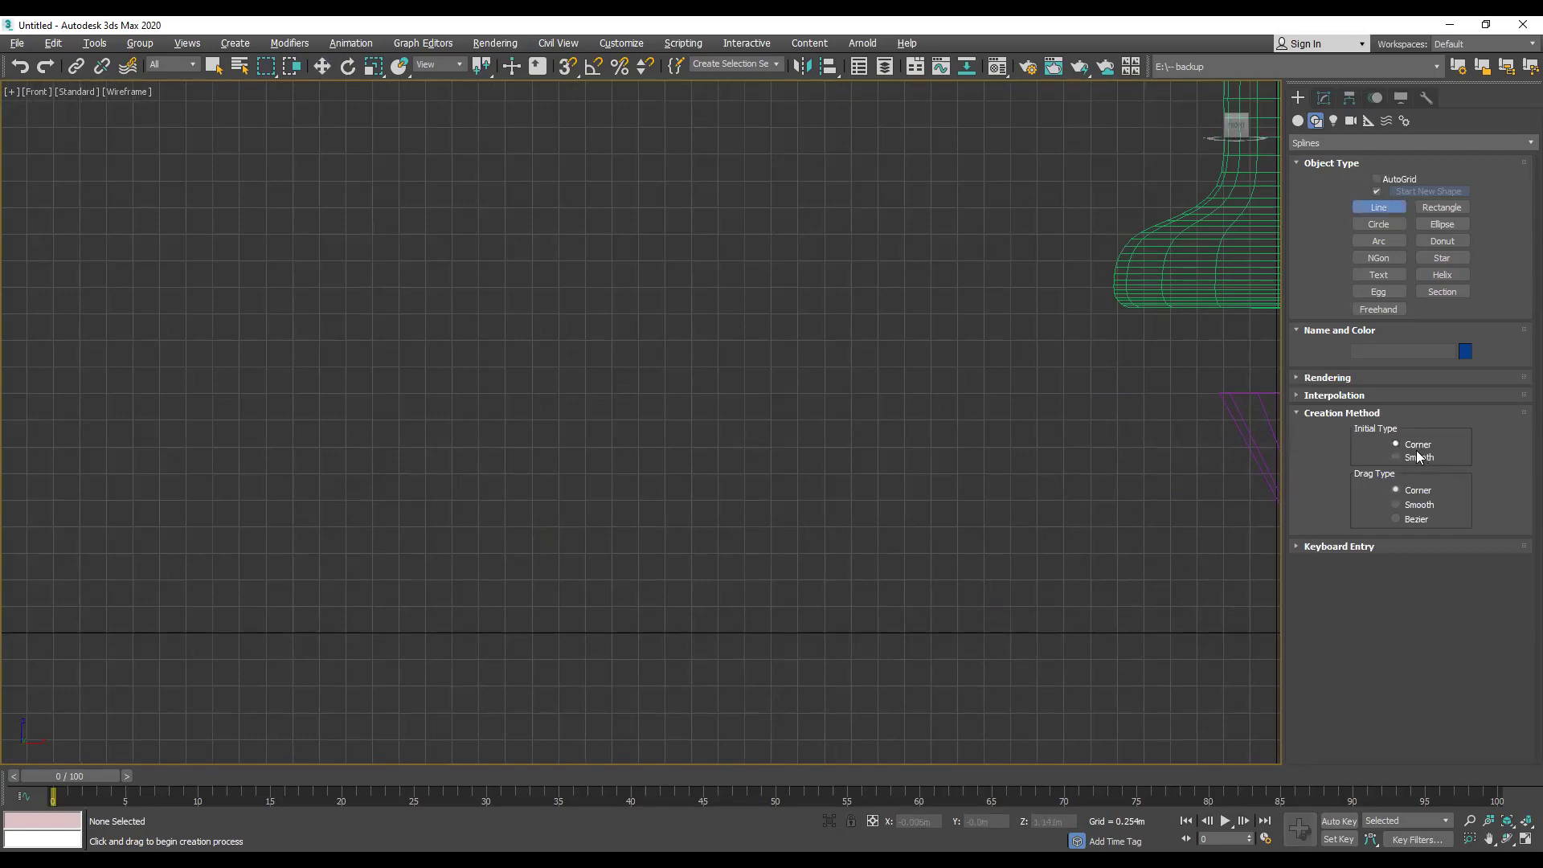
pyautogui.click(1416, 505)
pyautogui.click(1419, 457)
# Step: Draw an open six-point smooth profile from the base up, with a rounded belly, pinched neck, flared rim and sloping upper end
pyautogui.click(614, 623)
pyautogui.click(776, 553)
pyautogui.click(783, 524)
pyautogui.click(759, 390)
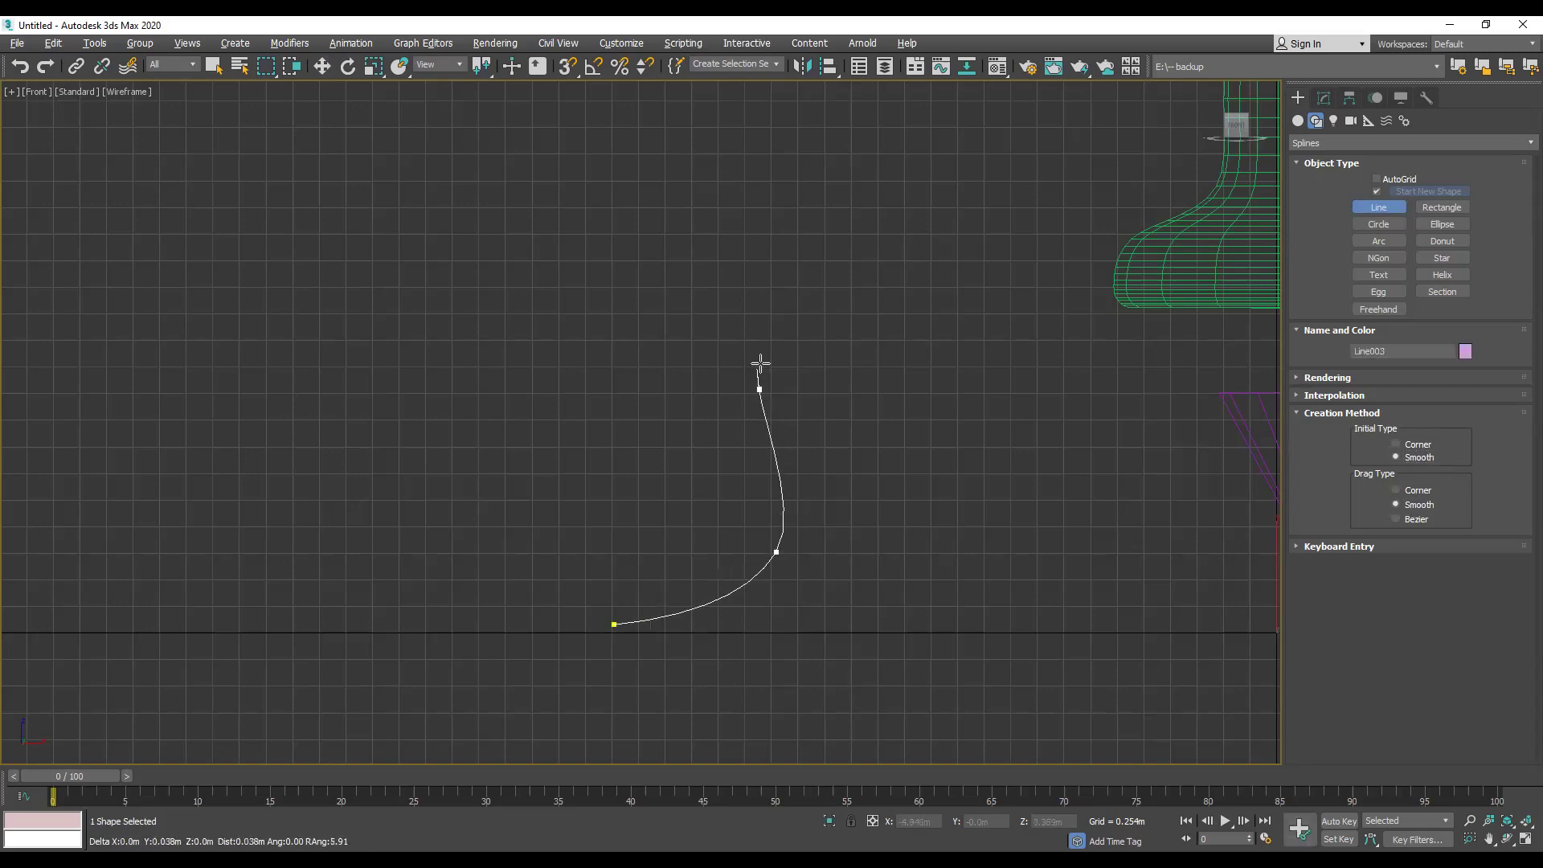
pyautogui.click(795, 336)
pyautogui.click(698, 242)
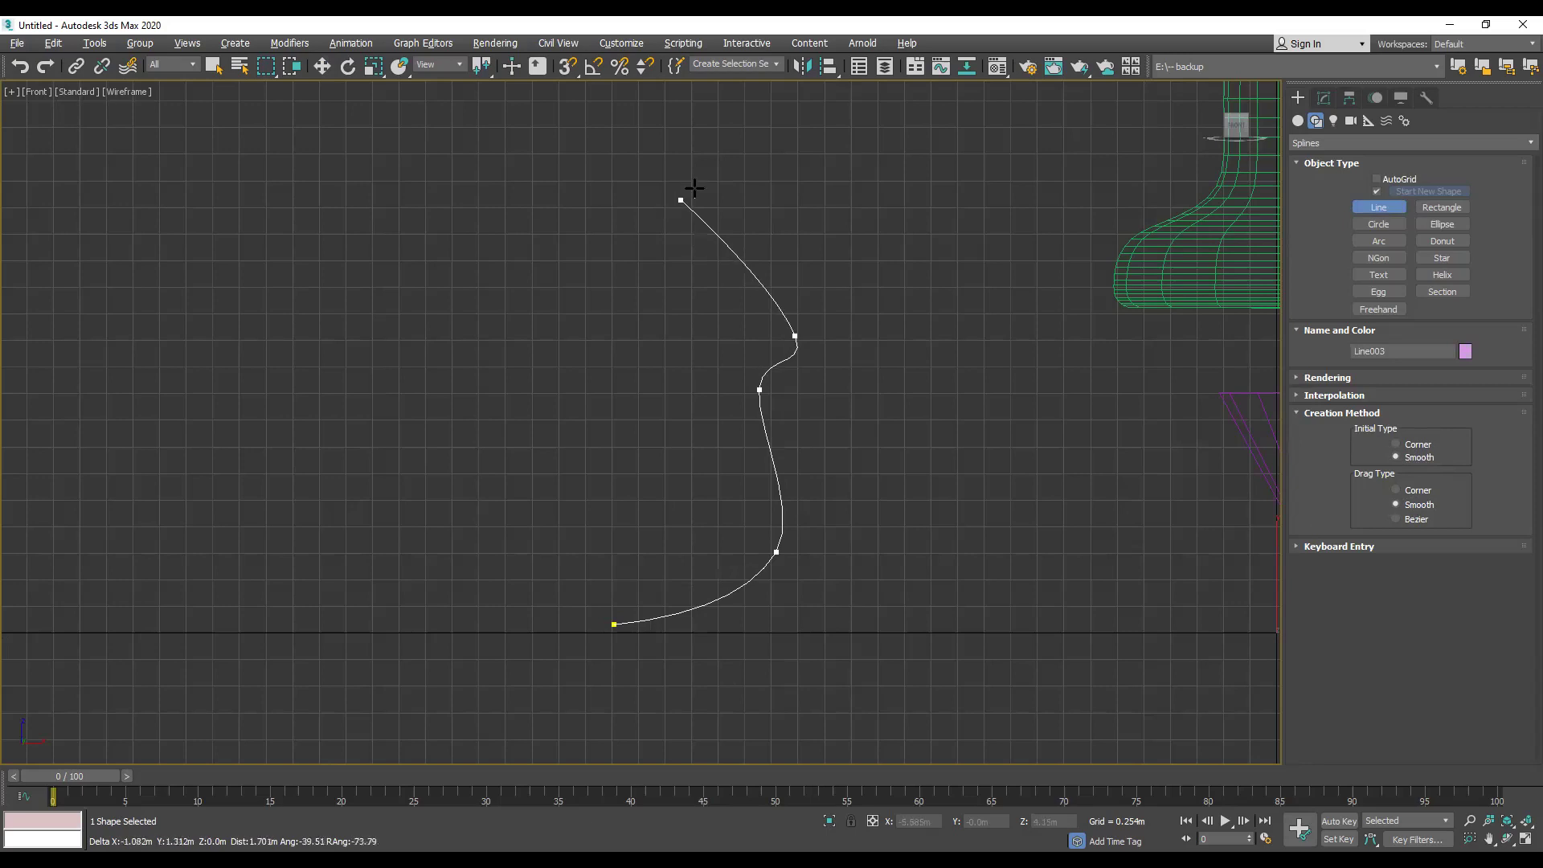
pyautogui.click(638, 220)
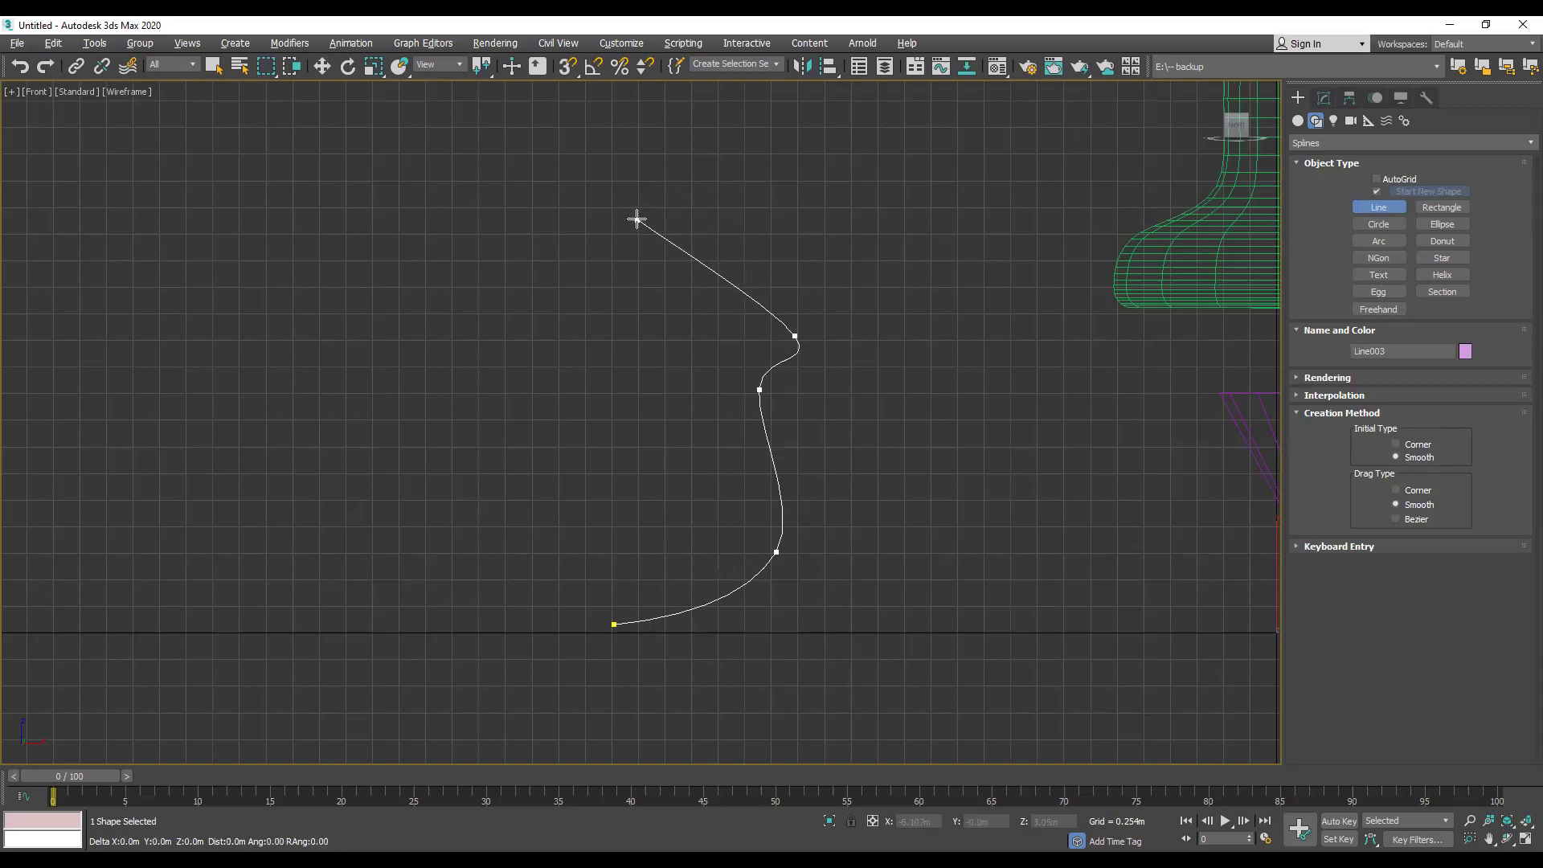
pyautogui.click(582, 217)
pyautogui.click(585, 183)
pyautogui.rightClick(530, 321)
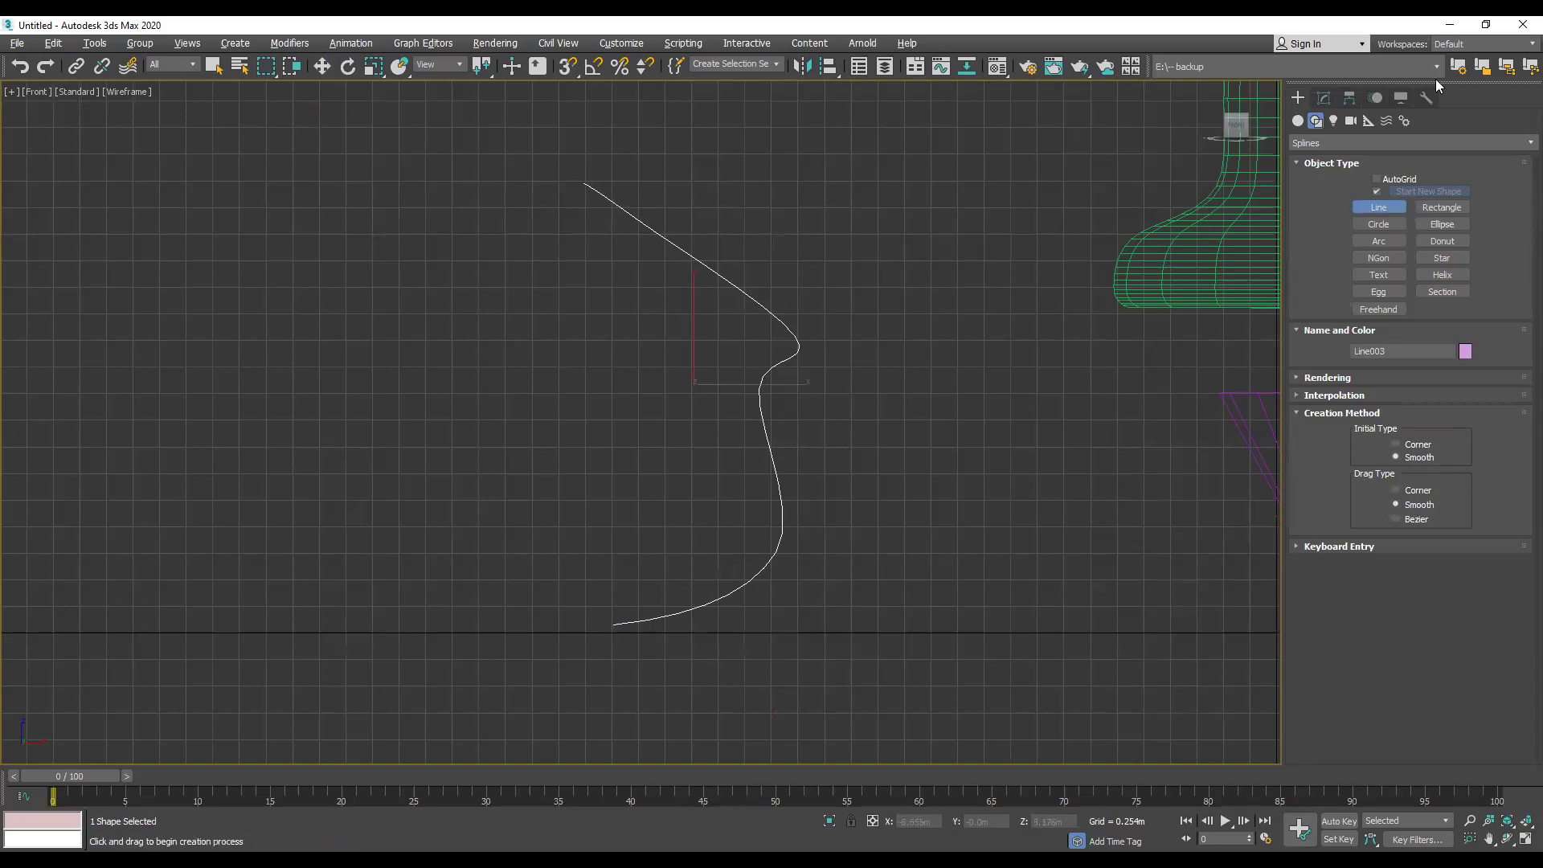
# Step: Apply the Lathe modifier to the new smooth profile and set its alignment to Min
pyautogui.click(1324, 97)
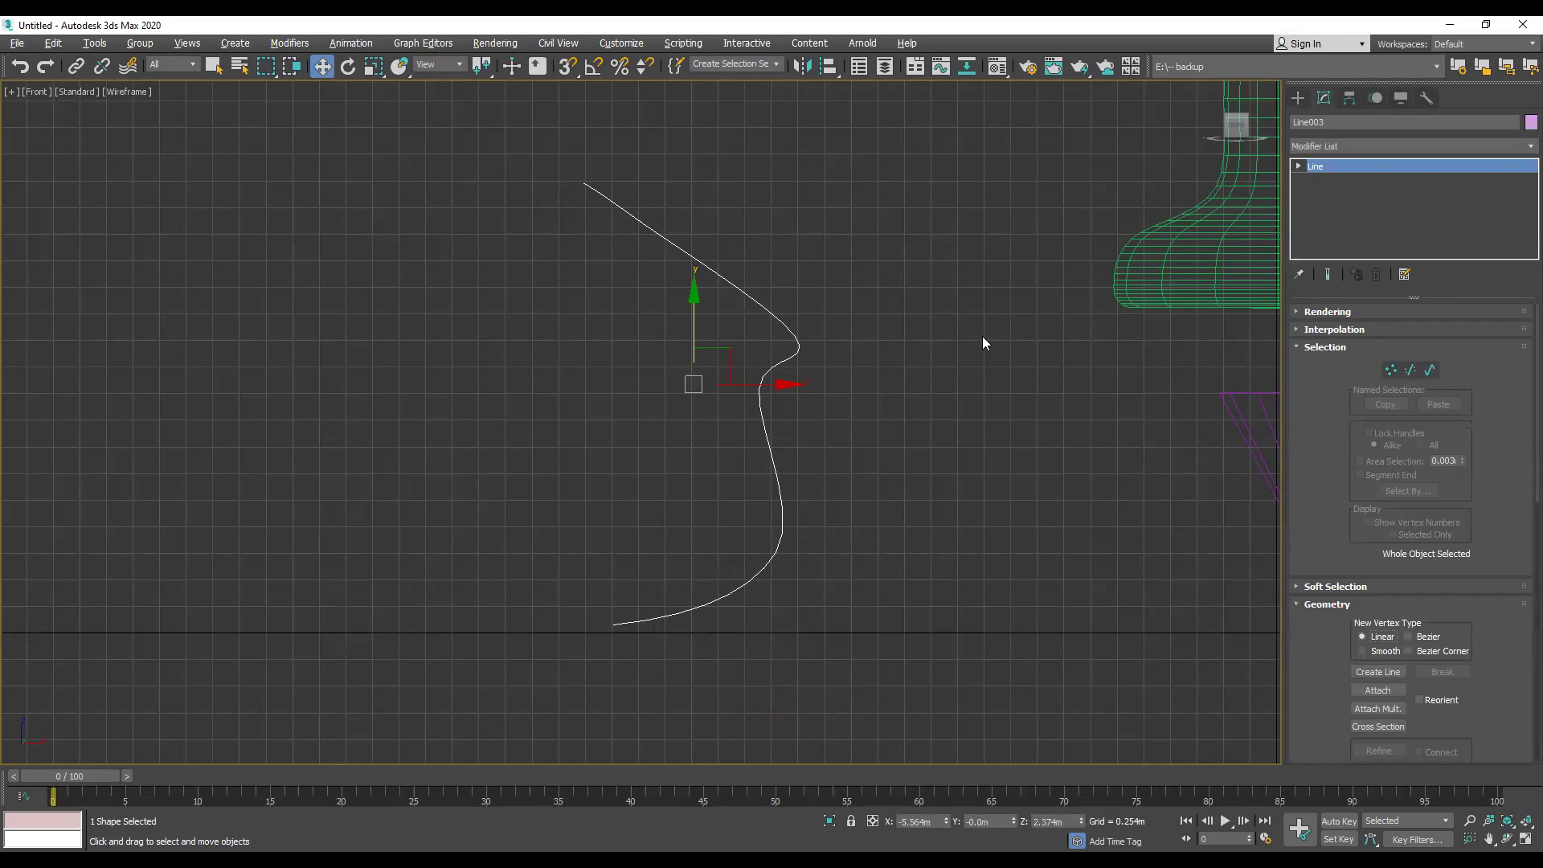
pyautogui.click(1524, 146)
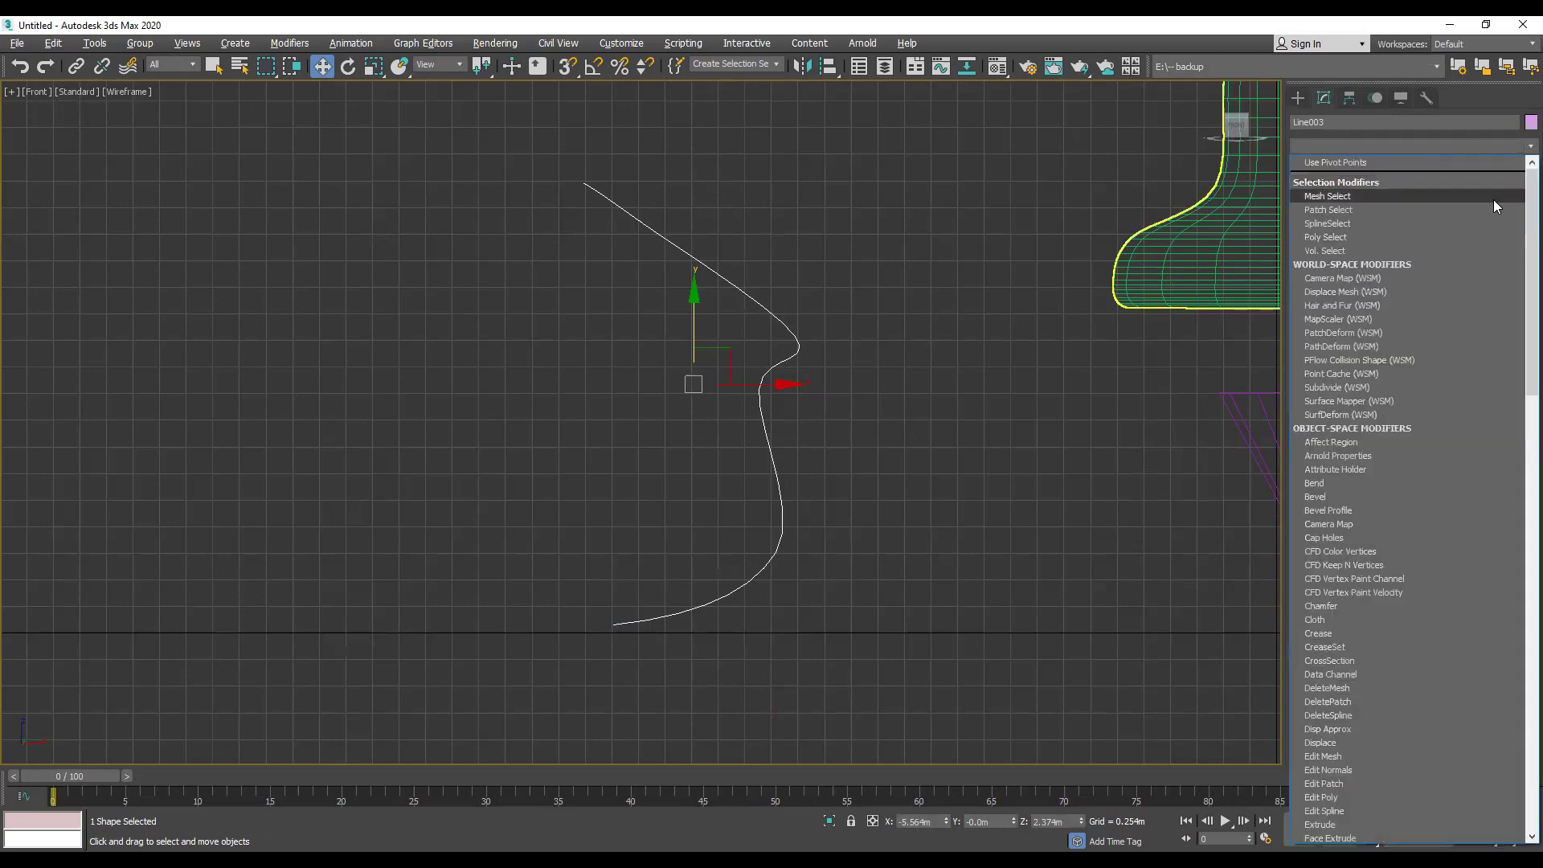
pyautogui.write('l')
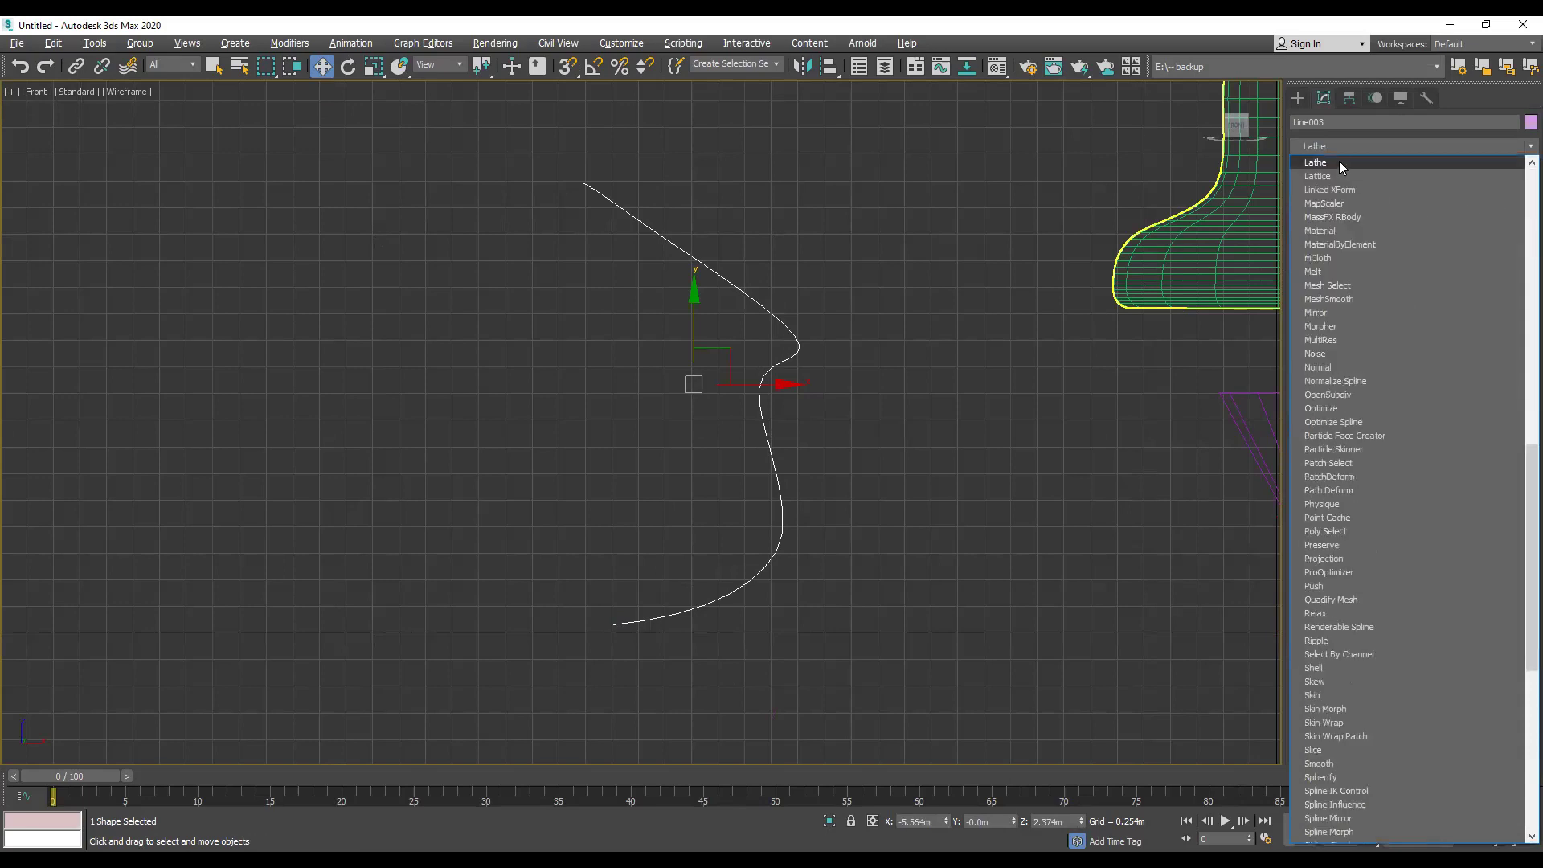
pyautogui.click(1340, 162)
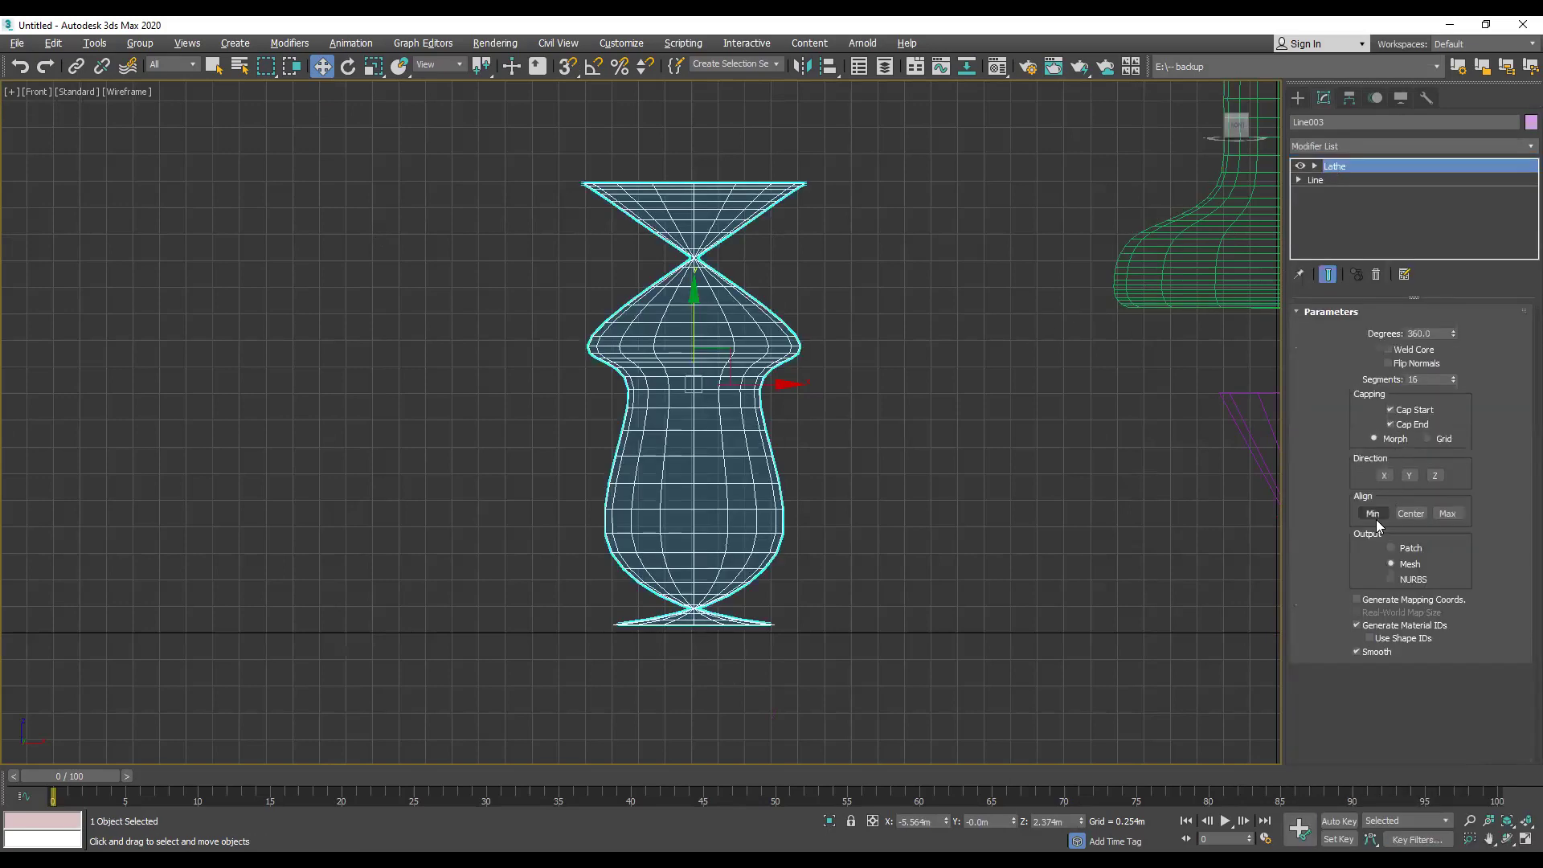
pyautogui.click(1377, 519)
pyautogui.click(954, 413)
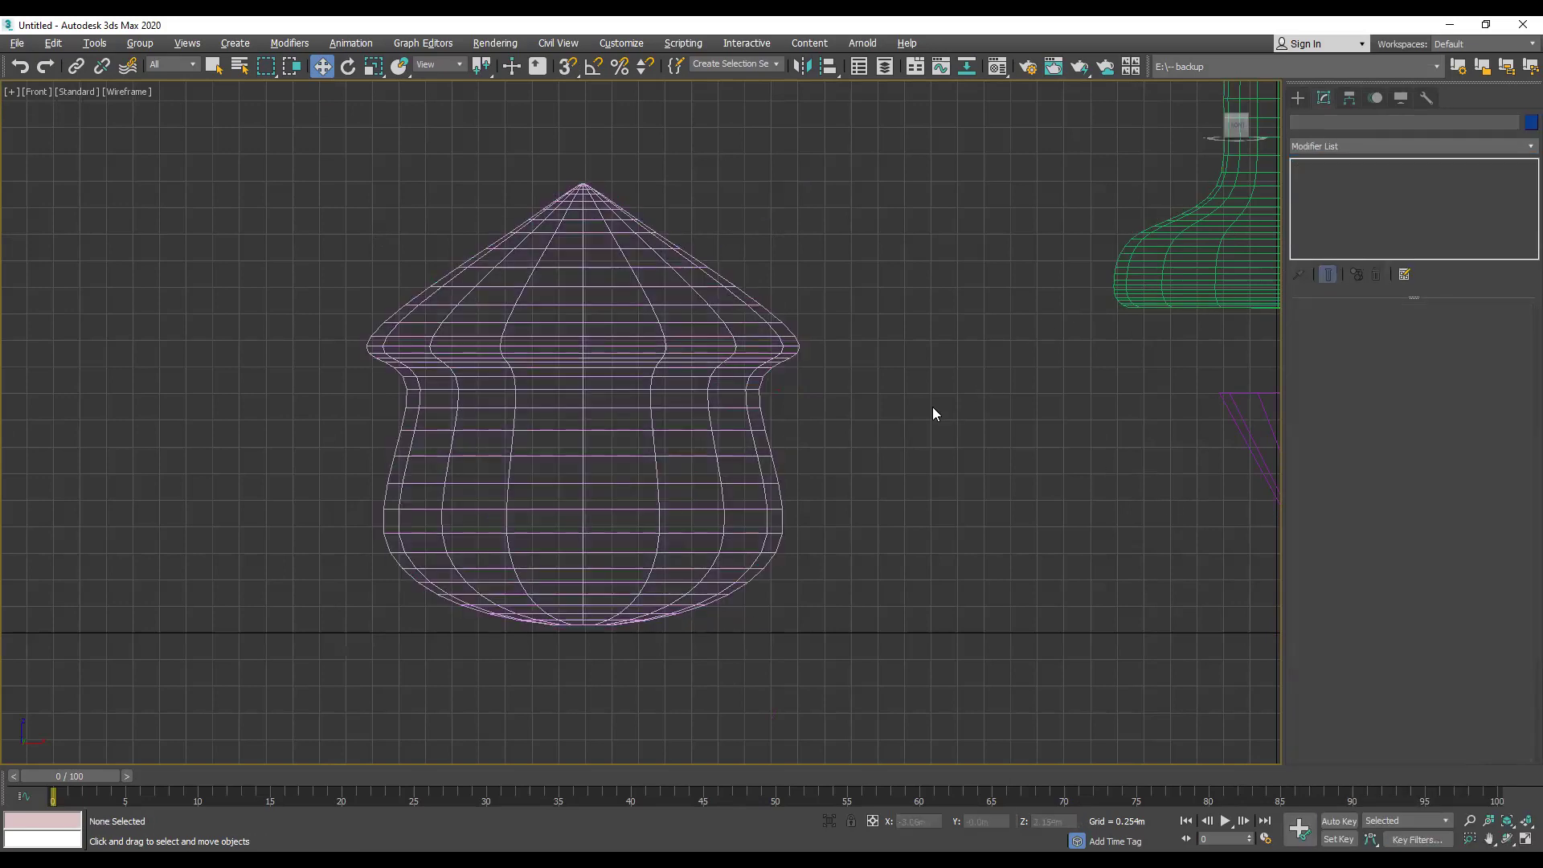
pyautogui.click(718, 427)
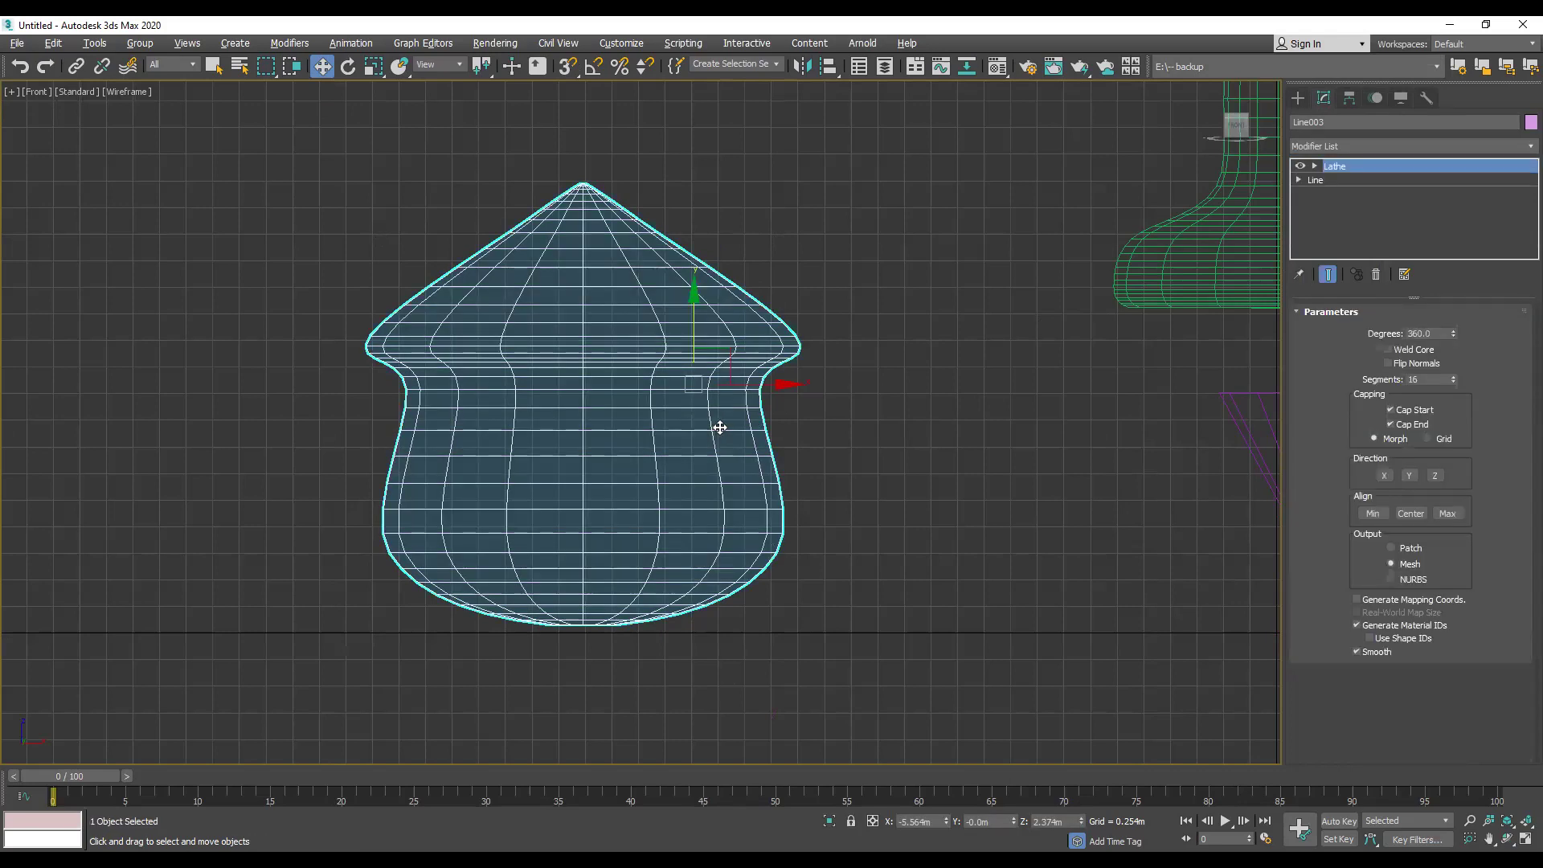
# Step: Examine the new lathed shape from the front in the maximized Perspective view
pyautogui.hotkey('alt', 'w')
pyautogui.rightClick(785, 508)
pyautogui.hotkey('alt', 'w')
pyautogui.moveTo(649, 497); pyautogui.dragTo(1119, 290, button='middle')
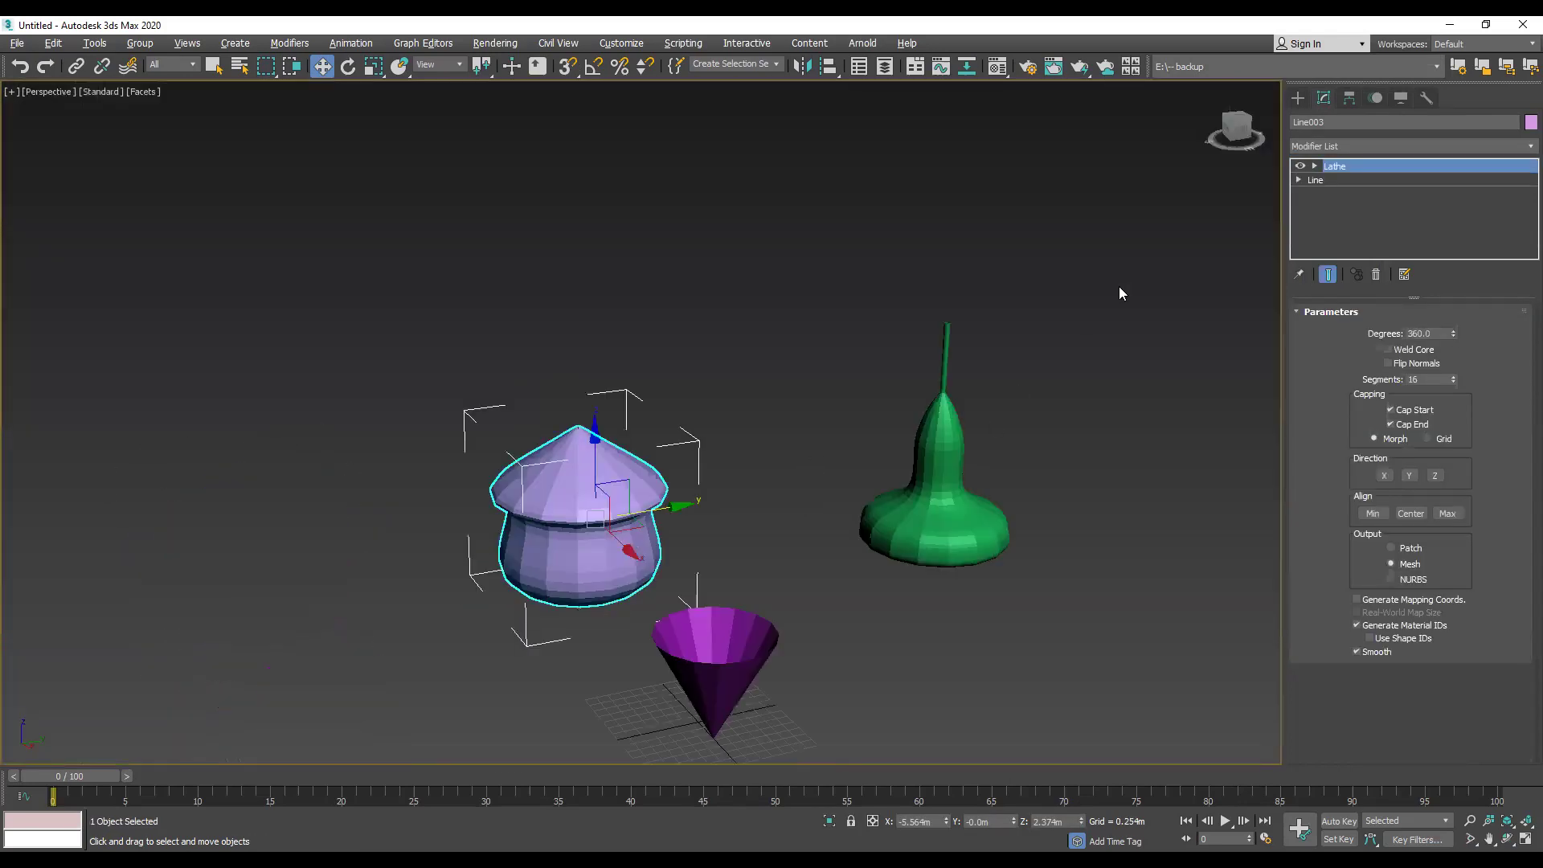
pyautogui.moveTo(1233, 130); pyautogui.dragTo(1277, 114)
pyautogui.scroll(-3, 642, 598)
pyautogui.moveTo(641, 598); pyautogui.dragTo(695, 574, button='middle')
pyautogui.scroll(5, 695, 574)
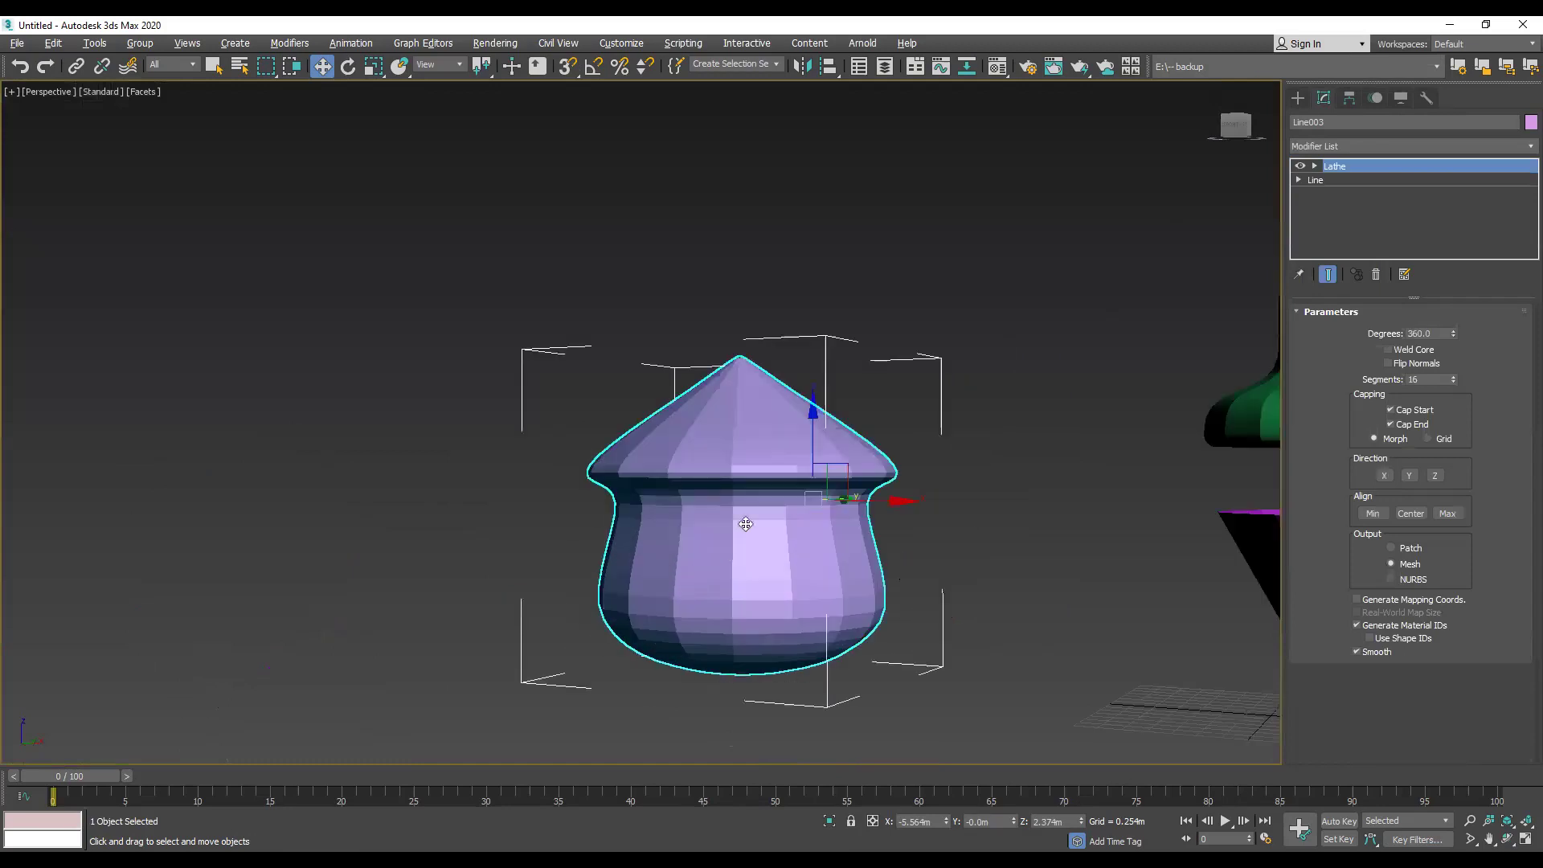
# Step: Edit the vertices of the new shape's base line and lower the two uppermost vertices
pyautogui.click(1319, 178)
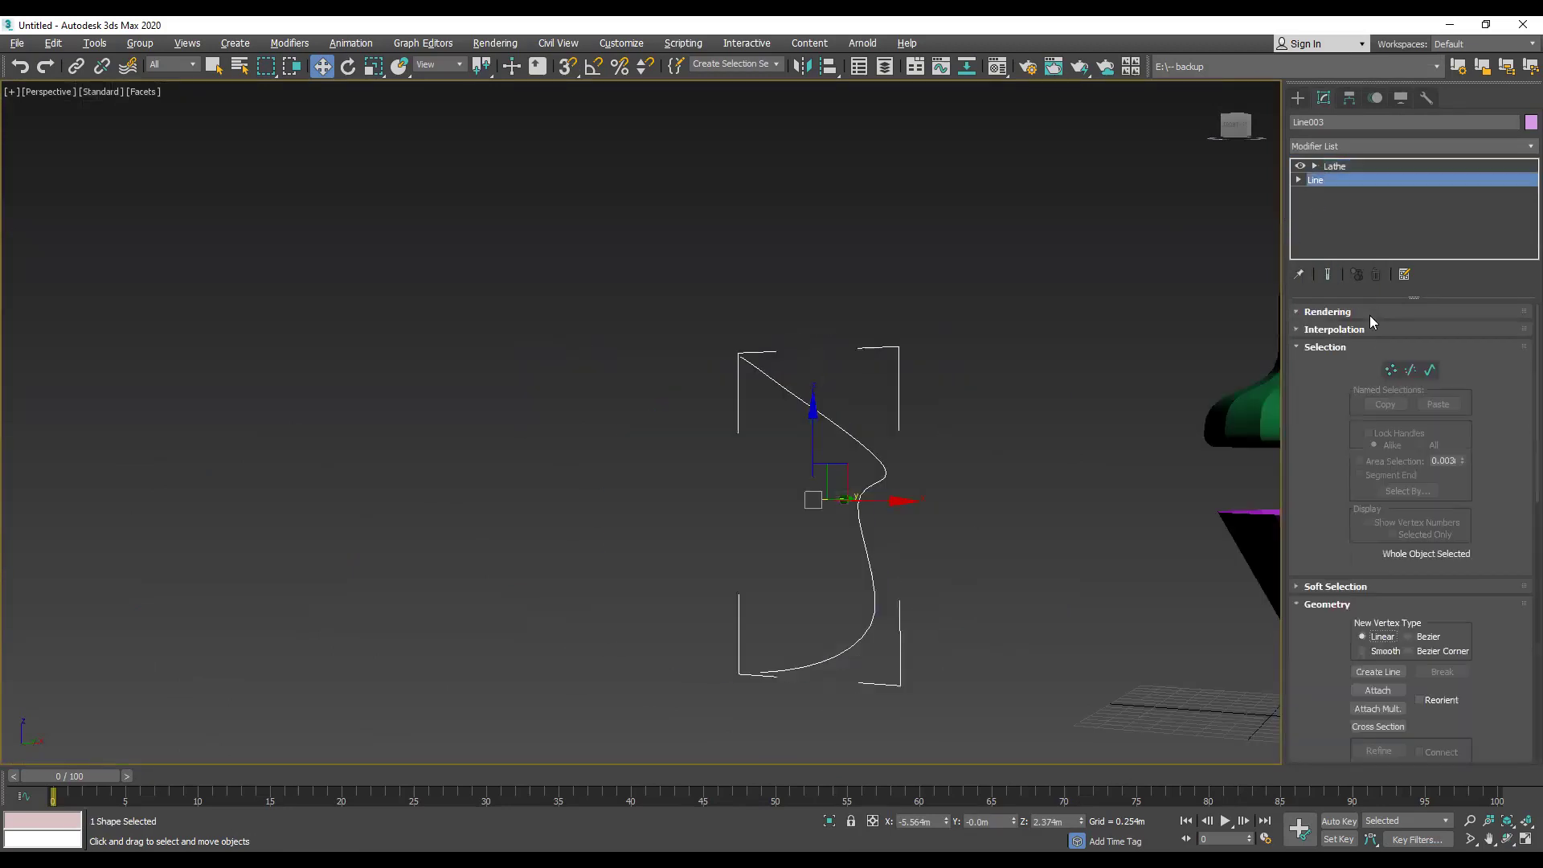
pyautogui.click(1390, 370)
pyautogui.click(740, 356)
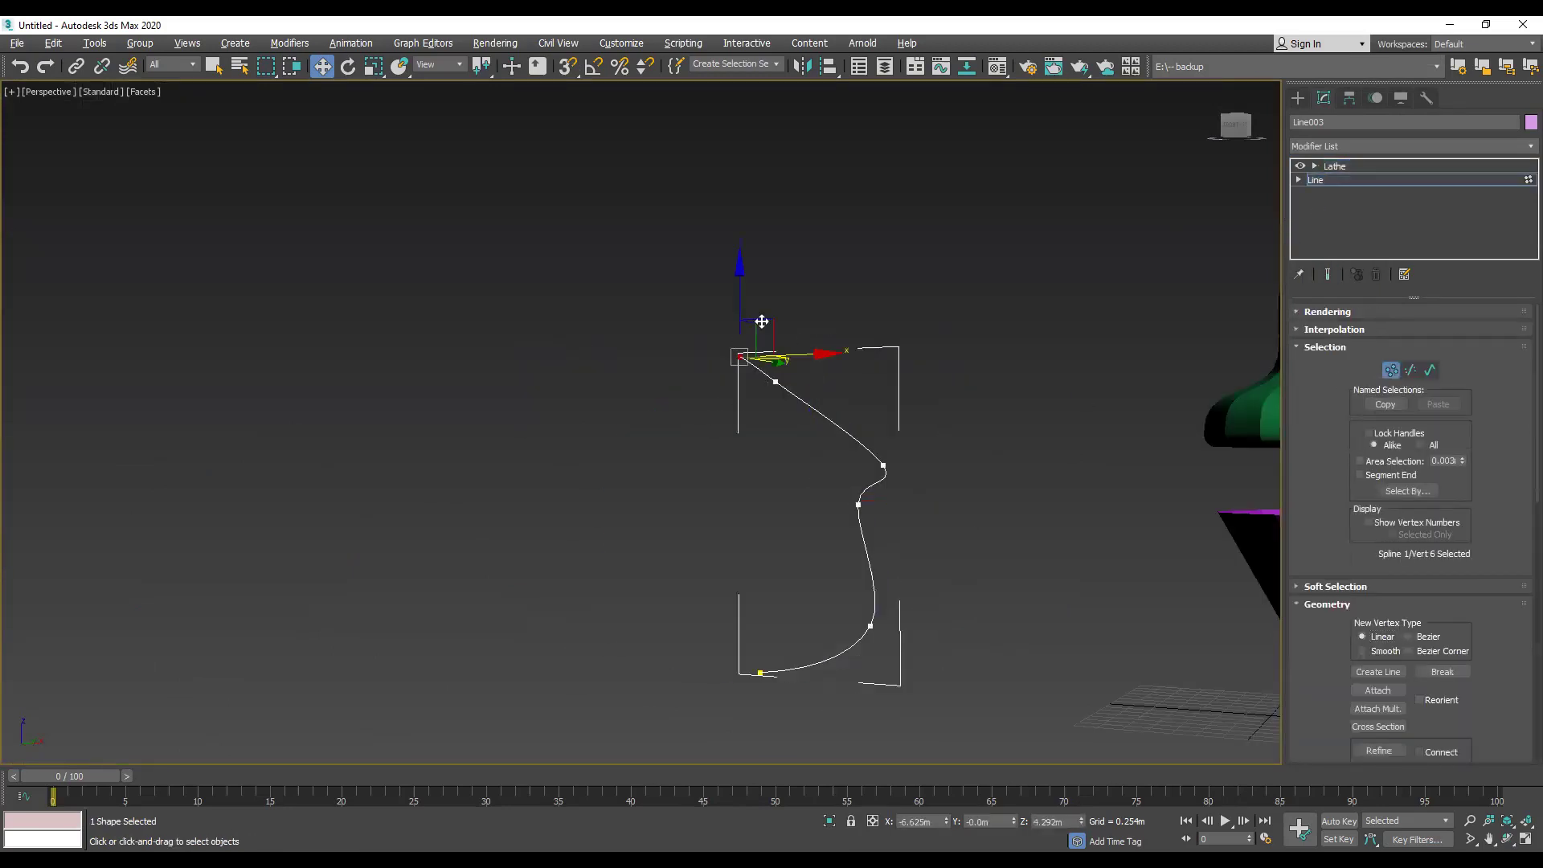
pyautogui.moveTo(739, 293); pyautogui.dragTo(827, 399)
pyautogui.click(775, 382)
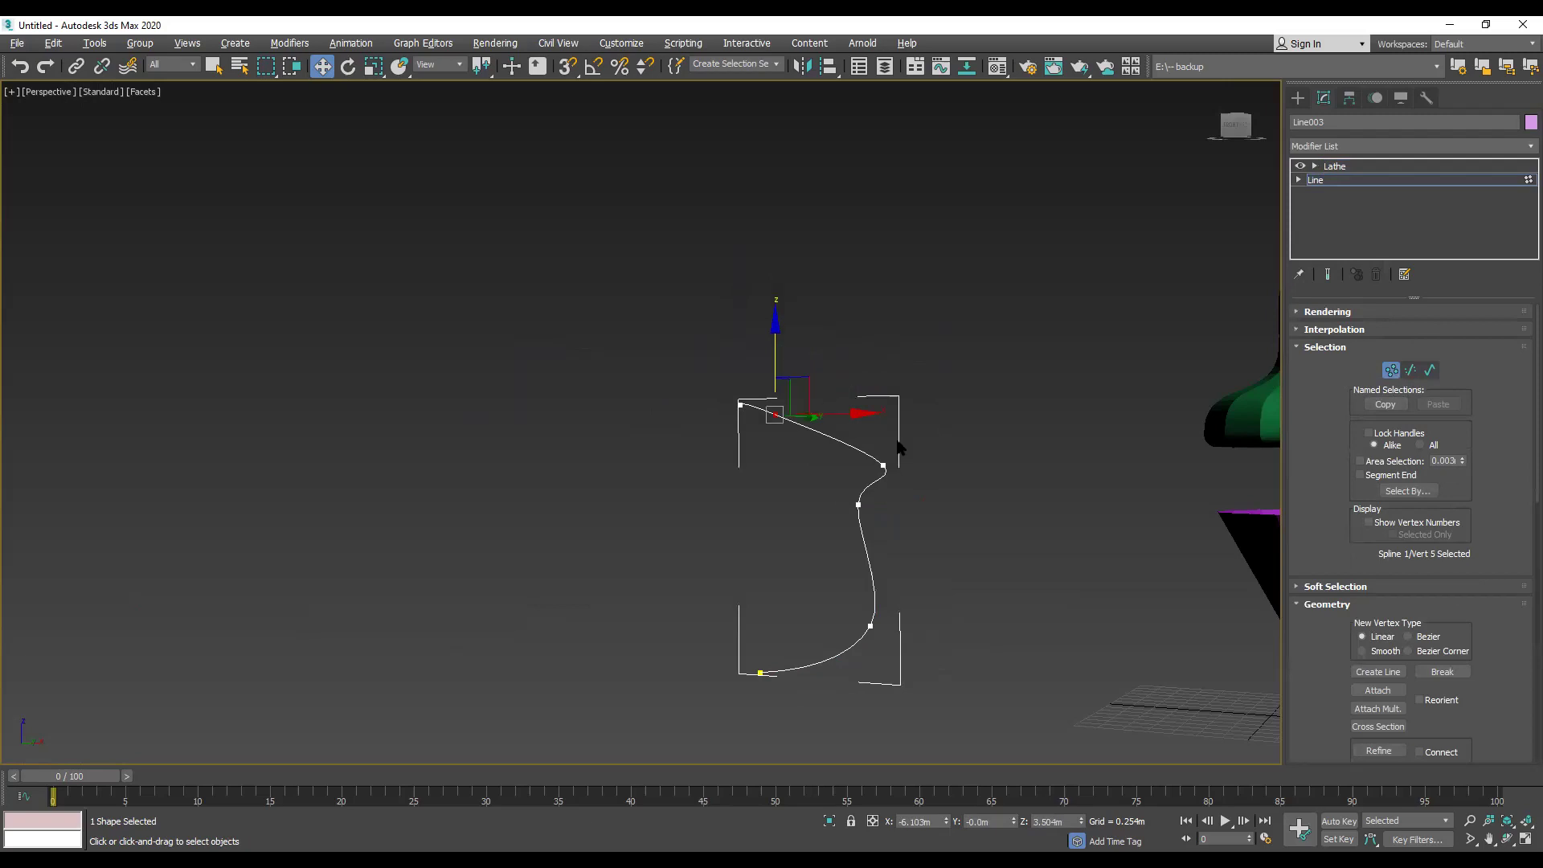
# Step: Pull the flared rim vertex inward along X, leave vertex editing and return to the Lathe level
pyautogui.click(881, 465)
pyautogui.moveTo(881, 465); pyautogui.dragTo(839, 465)
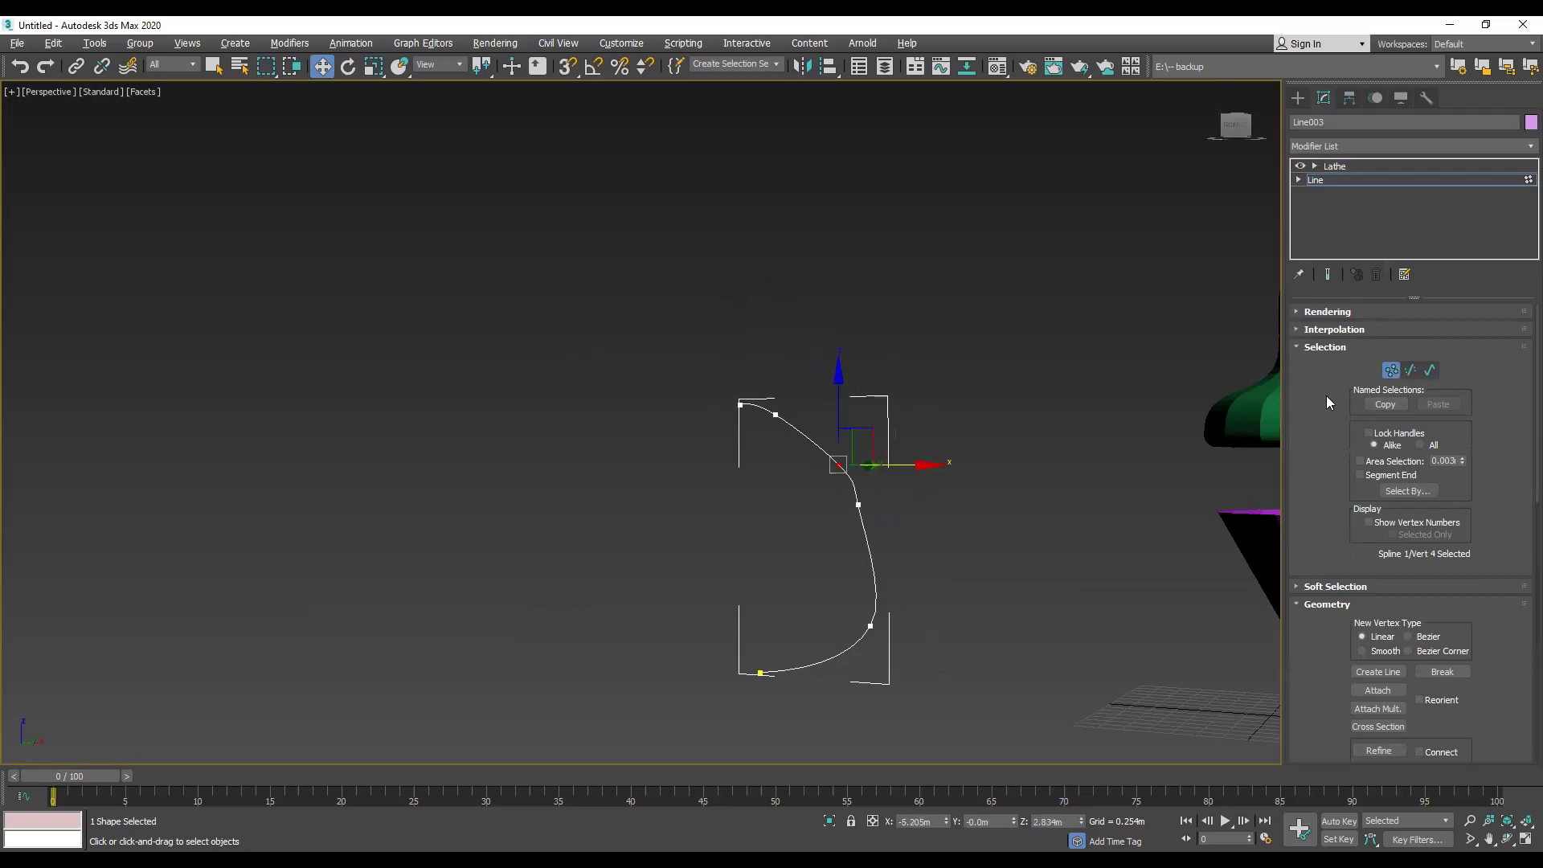
pyautogui.click(1392, 370)
pyautogui.click(1331, 167)
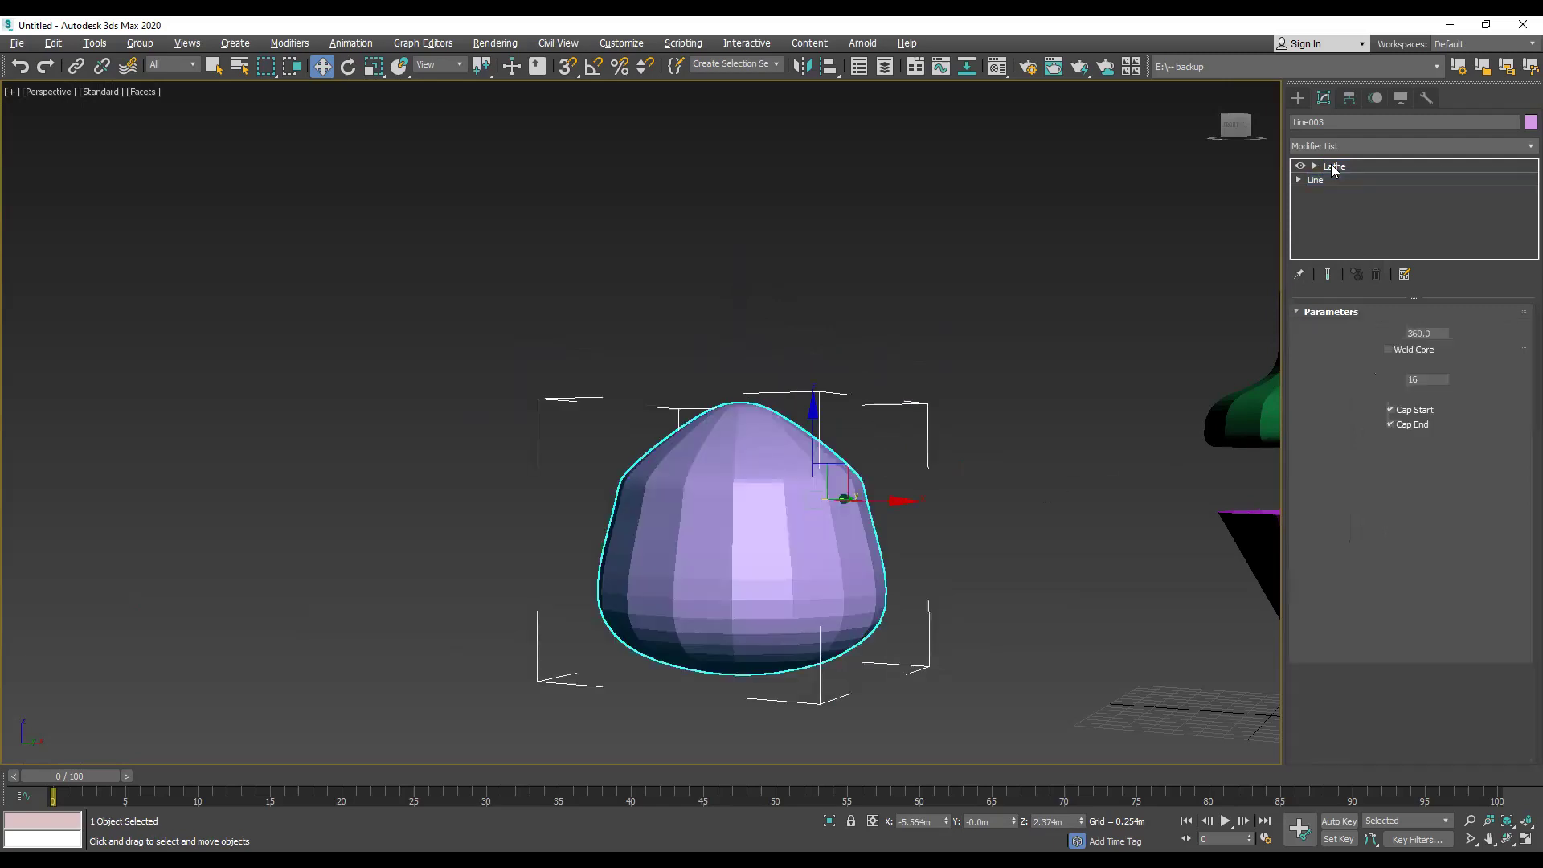
# Step: Switch the Perspective view from Facets to Default Shading and display edged faces
pyautogui.moveTo(1236, 126); pyautogui.dragTo(1247, 129)
pyautogui.moveTo(741, 514)
pyautogui.keyDown('alt'); pyautogui.mouseDown(button='middle')
pyautogui.moveTo(808, 487)
pyautogui.moveTo(792, 410)
pyautogui.moveTo(728, 482)
pyautogui.moveTo(733, 535)
pyautogui.moveTo(812, 510)
pyautogui.moveTo(808, 463)
pyautogui.moveTo(741, 490)
pyautogui.mouseUp(button='middle'); pyautogui.keyUp('alt')
pyautogui.moveTo(1235, 133); pyautogui.dragTo(1233, 129)
pyautogui.click(152, 91)
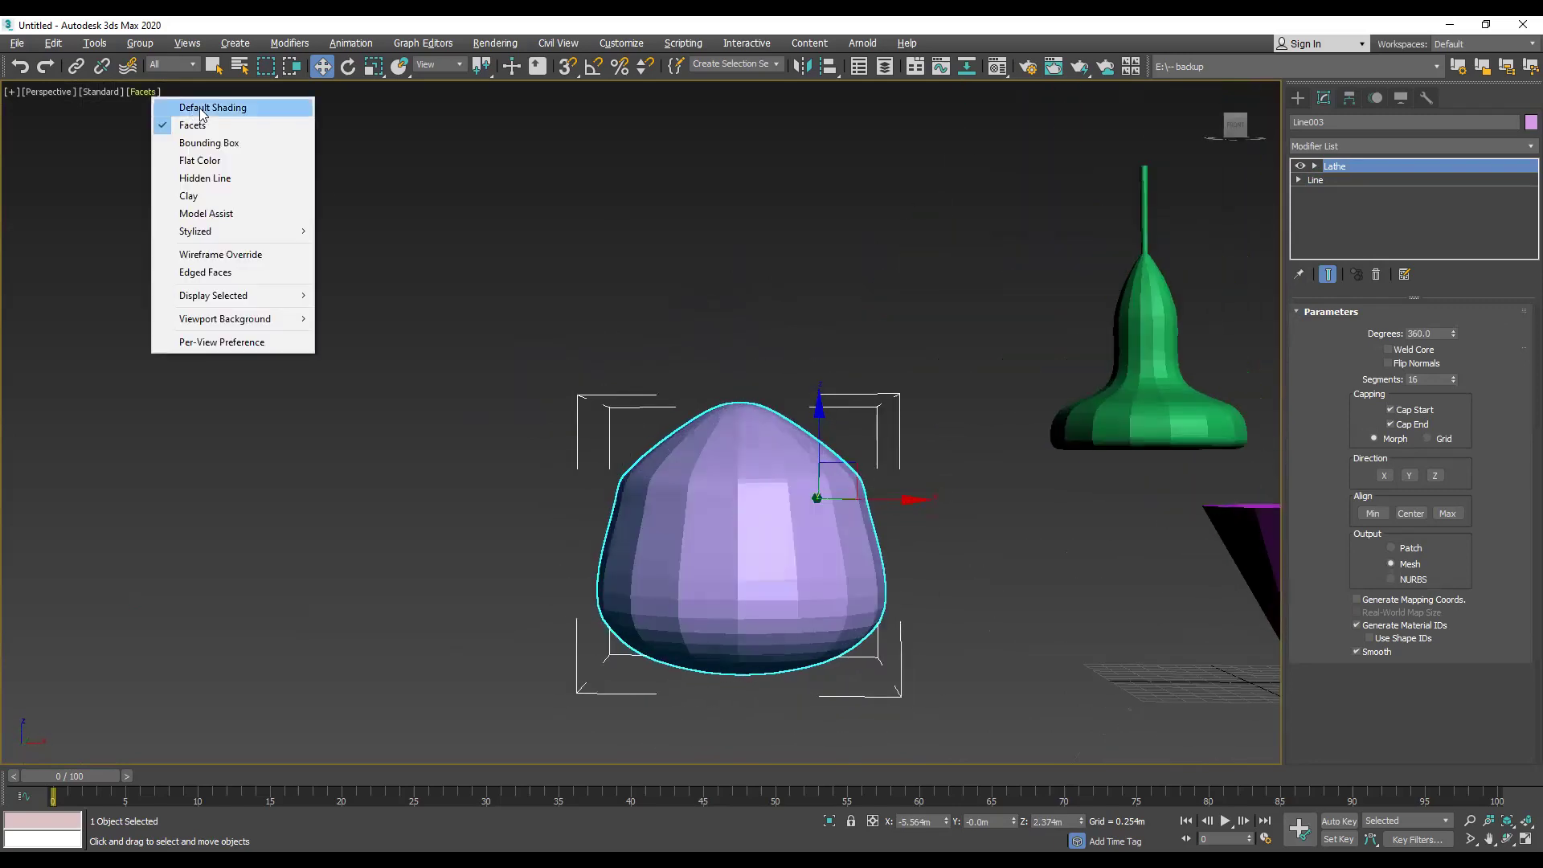
pyautogui.click(187, 106)
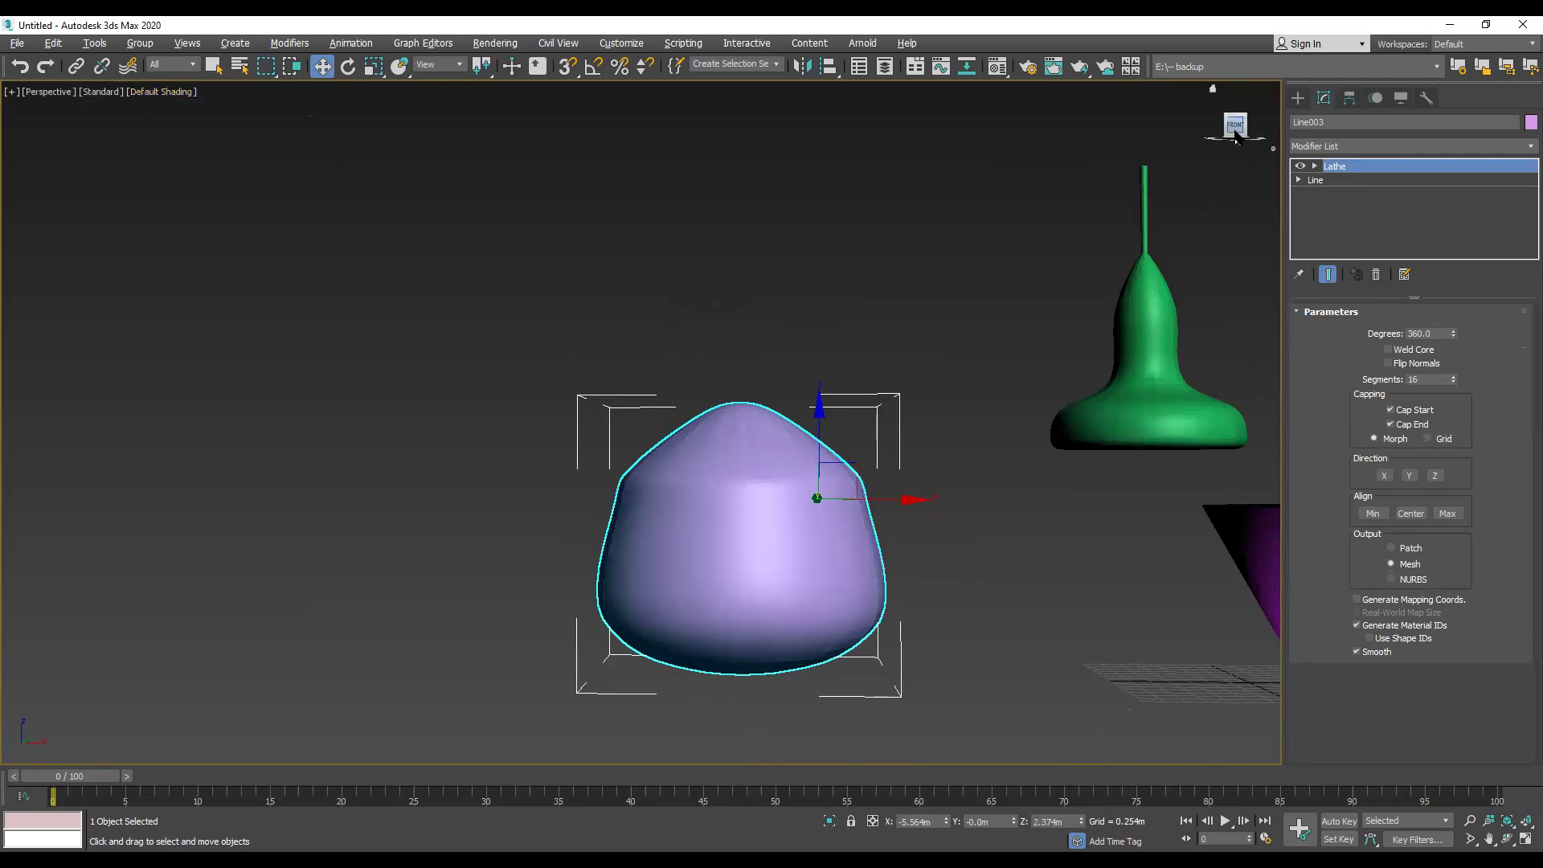
pyautogui.press('F4')
# Step: Examine the segments and edges of the lathed shapes from different sides
pyautogui.moveTo(1235, 135); pyautogui.dragTo(1235, 129)
pyautogui.keyDown('alt'); pyautogui.moveTo(740, 513); pyautogui.dragTo(740, 514, button='middle'); pyautogui.keyUp('alt')
pyautogui.moveTo(1250, 133); pyautogui.dragTo(1261, 126)
pyautogui.keyDown('alt'); pyautogui.moveTo(741, 513); pyautogui.dragTo(741, 513, button='middle'); pyautogui.keyUp('alt')
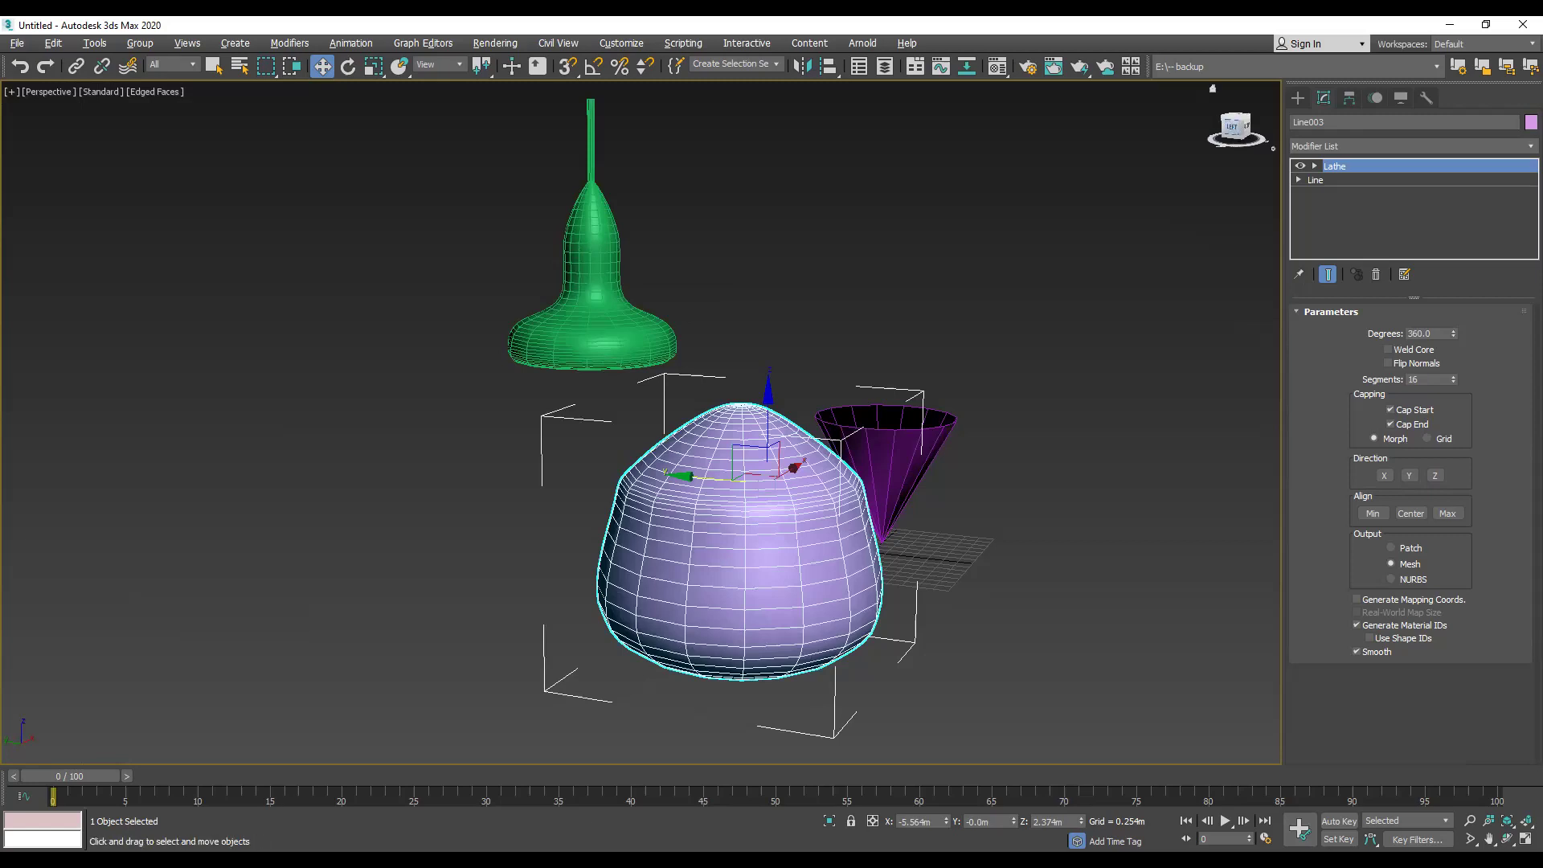
pyautogui.click(1235, 128)
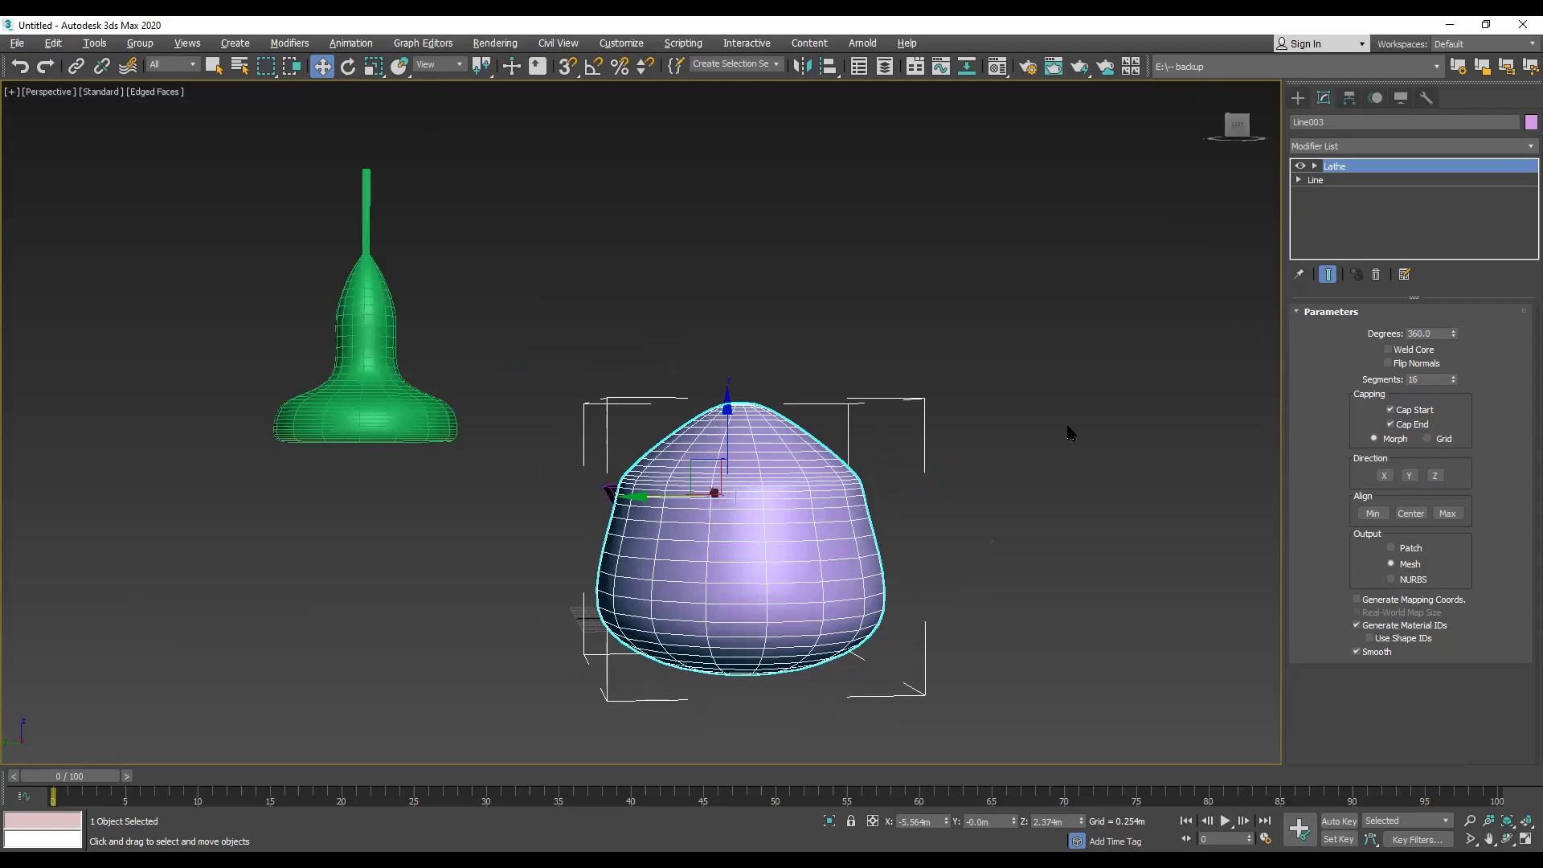
# Step: Draw a cup profile in the Front view with Corner points: a short flat base and one outward-slanting side
pyautogui.hotkey('alt', 'w')
pyautogui.click(768, 335)
pyautogui.hotkey('alt', 'w')
pyautogui.moveTo(938, 404); pyautogui.dragTo(1431, 414, button='middle')
pyautogui.scroll(-2, 831, 503)
pyautogui.moveTo(840, 500); pyautogui.dragTo(993, 451, button='middle')
pyautogui.scroll(3, 995, 459)
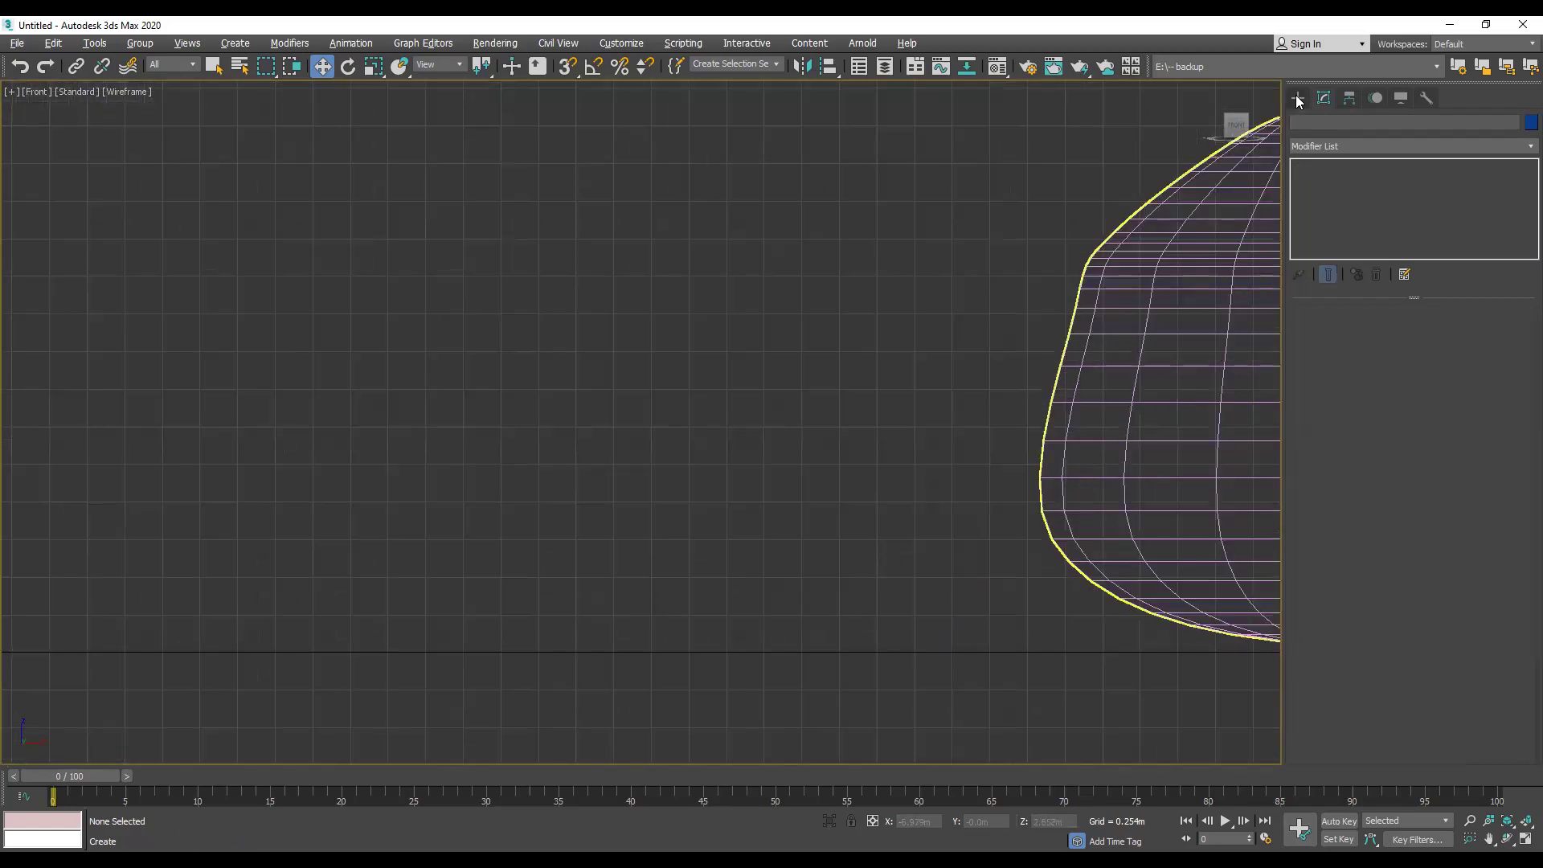
pyautogui.click(1297, 97)
pyautogui.click(1389, 207)
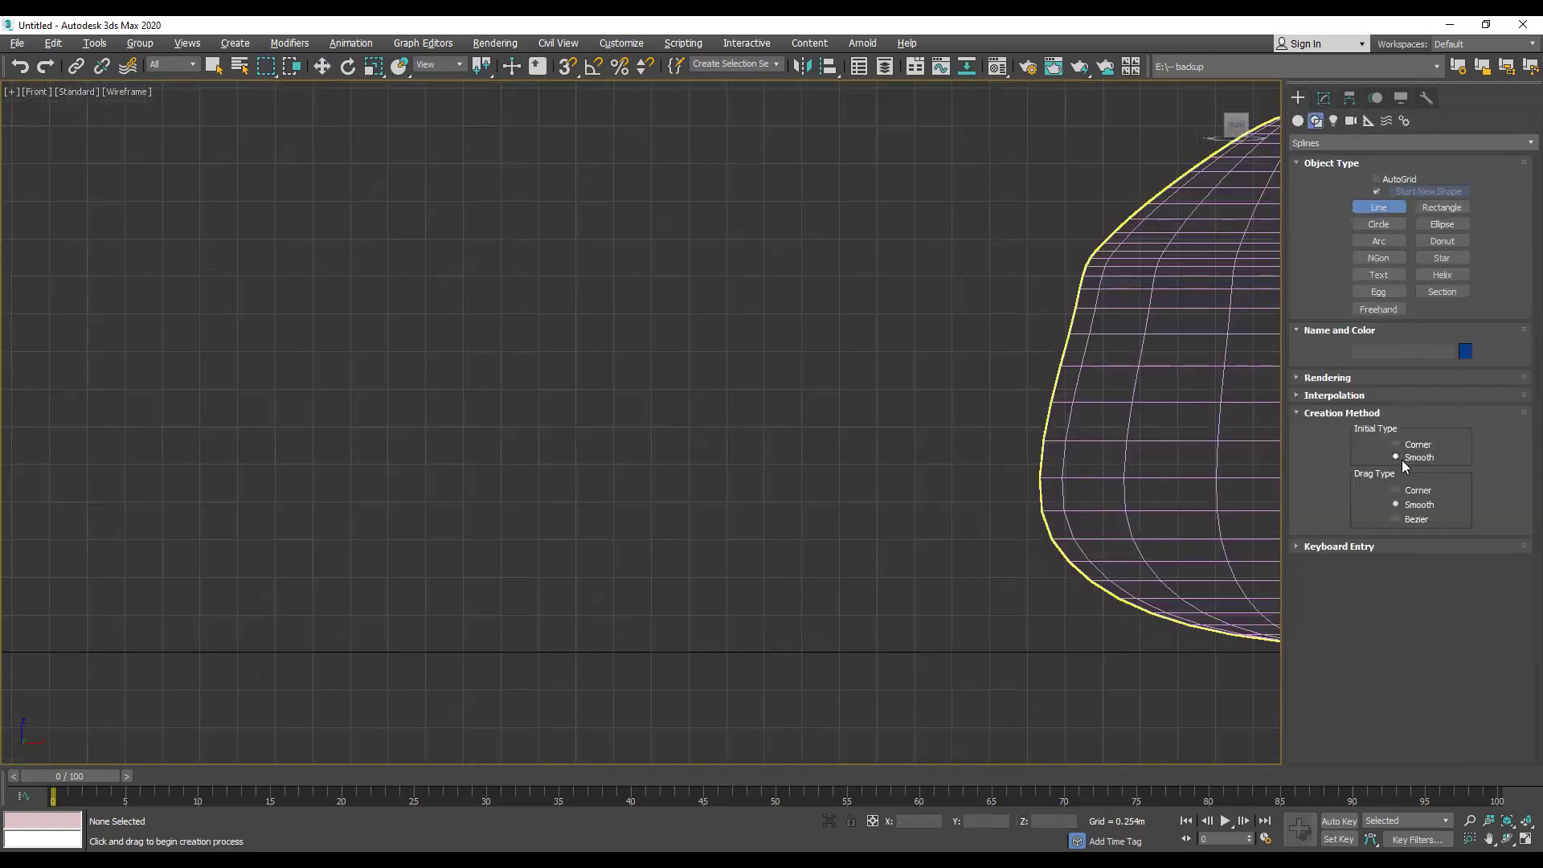
pyautogui.click(1418, 490)
pyautogui.click(540, 653)
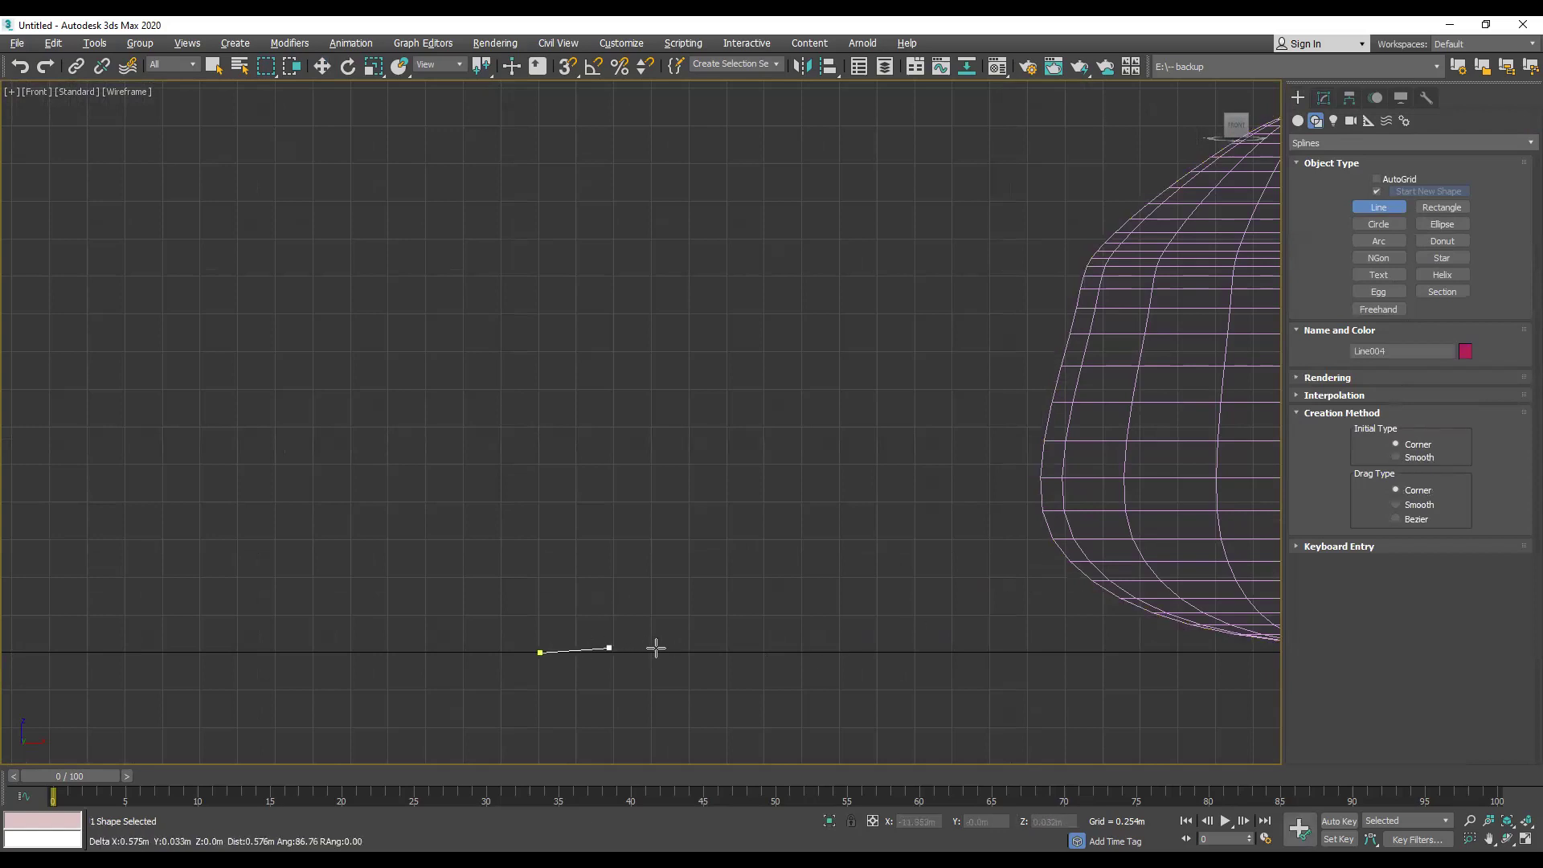
pyautogui.click(673, 653)
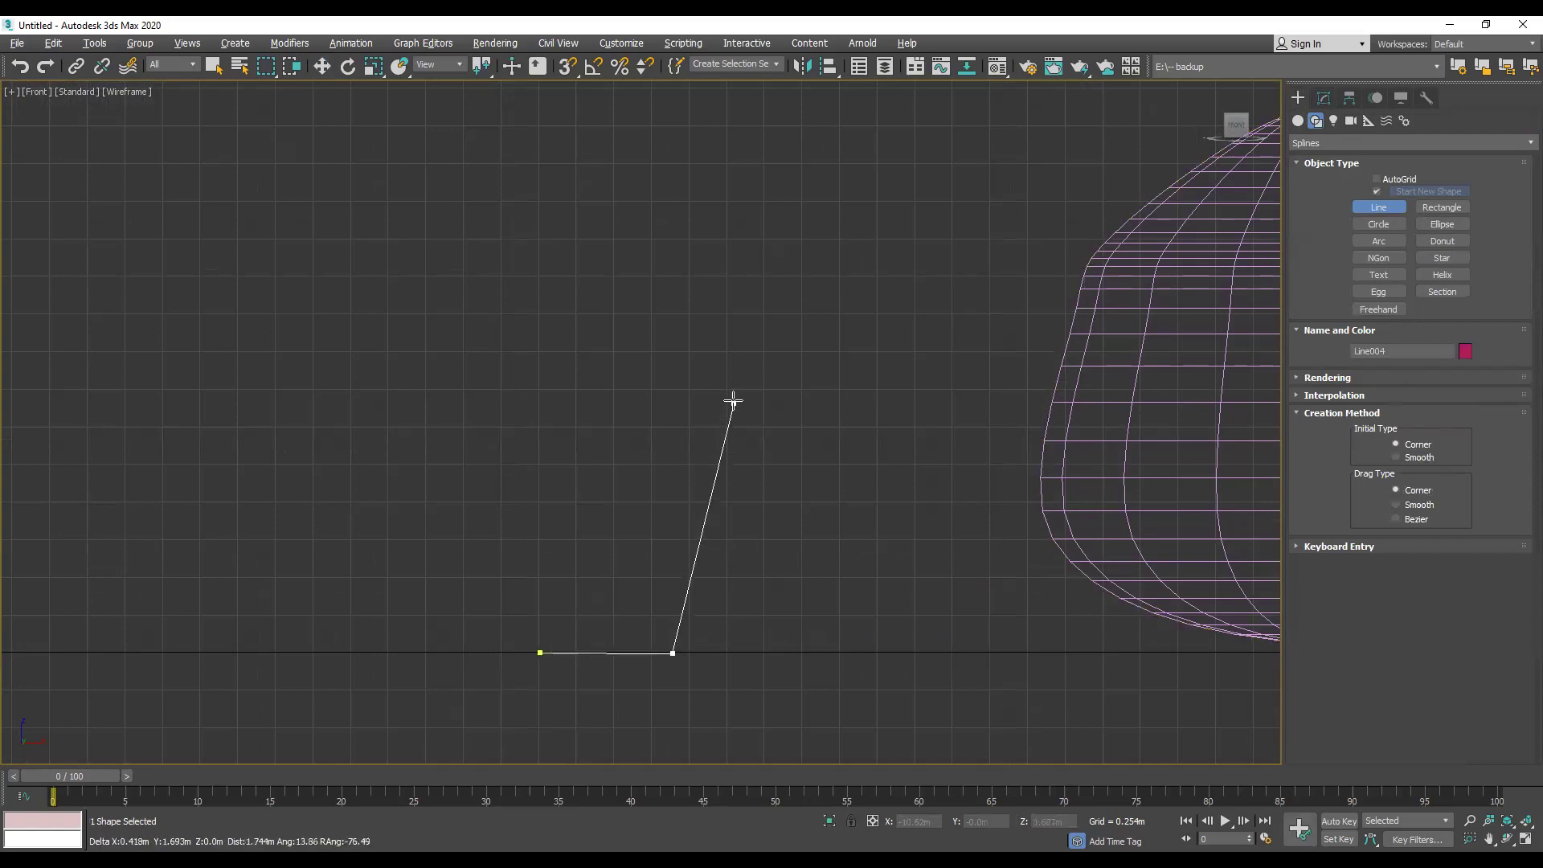
pyautogui.click(743, 389)
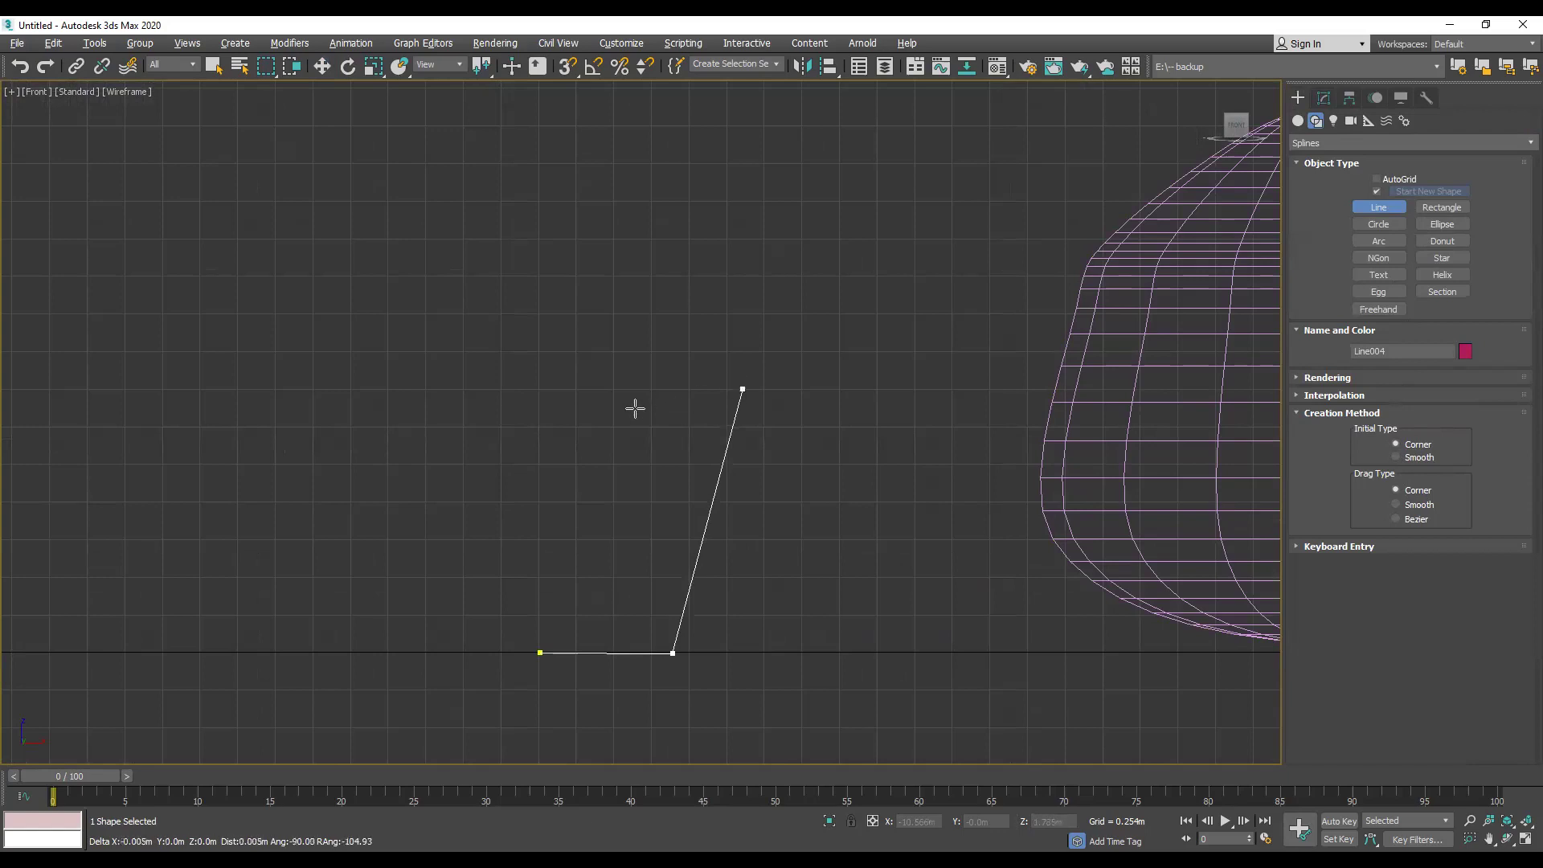
pyautogui.rightClick(593, 410)
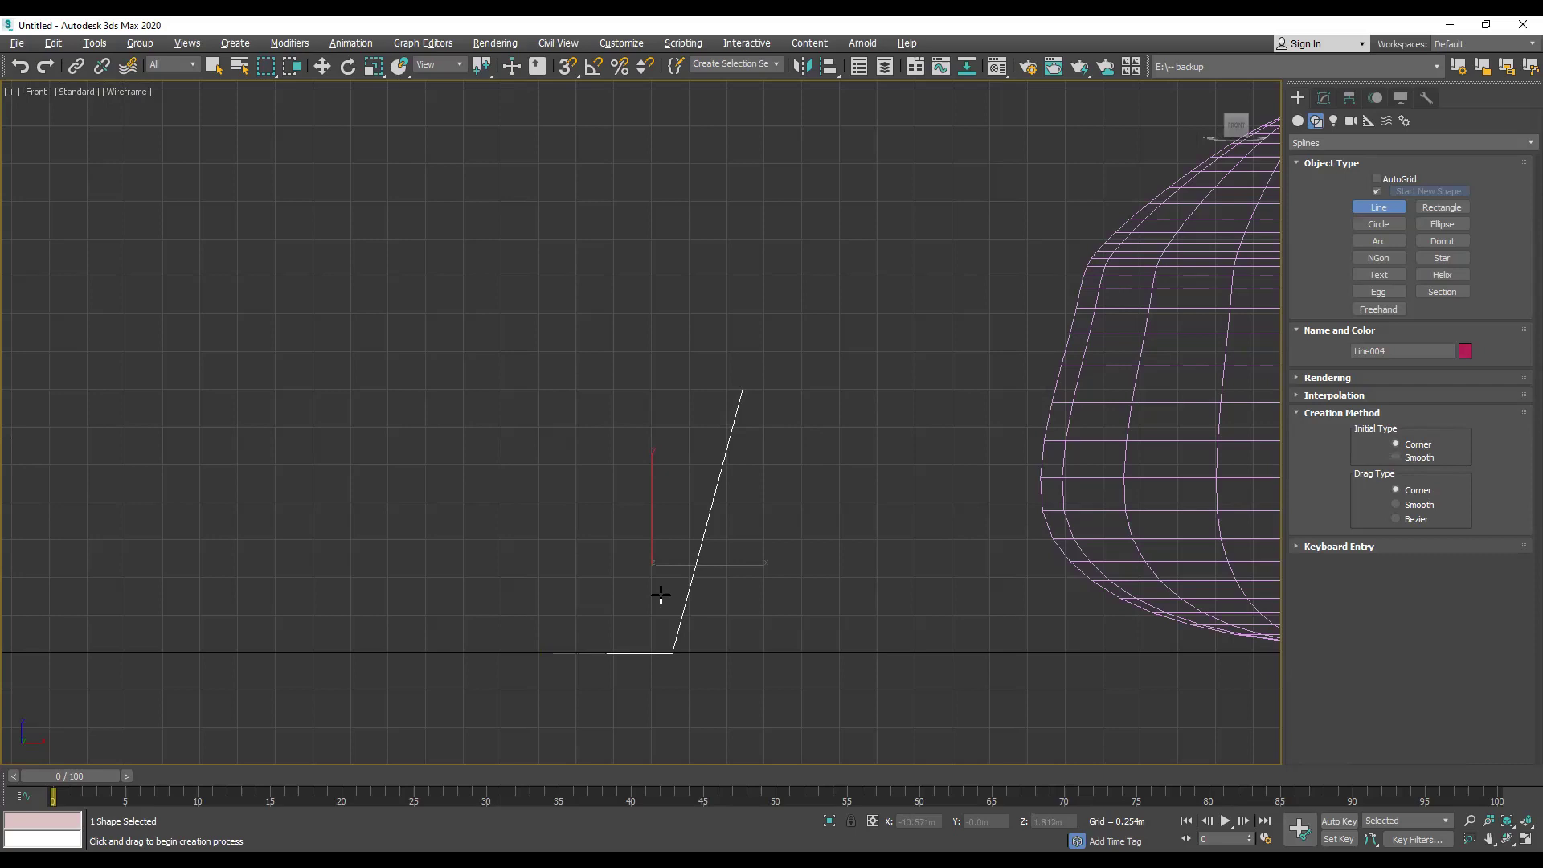
# Step: Draw a lid profile above the cup line: a flat top running past the cup's side and a short inward-slanting lip
pyautogui.click(538, 382)
pyautogui.click(760, 385)
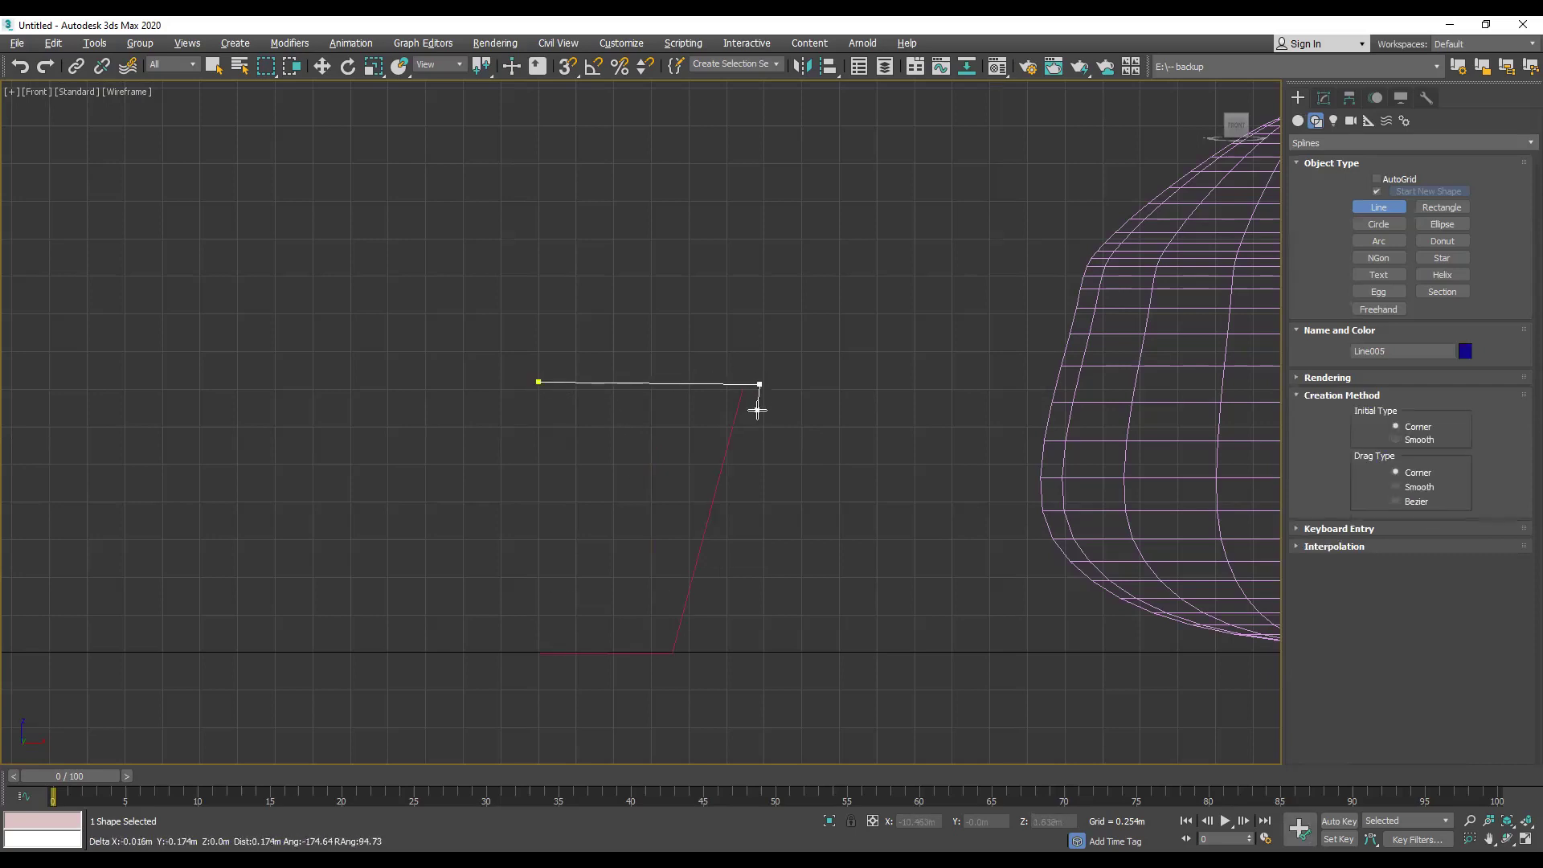
pyautogui.click(748, 417)
pyautogui.click(759, 463)
pyautogui.rightClick(782, 495)
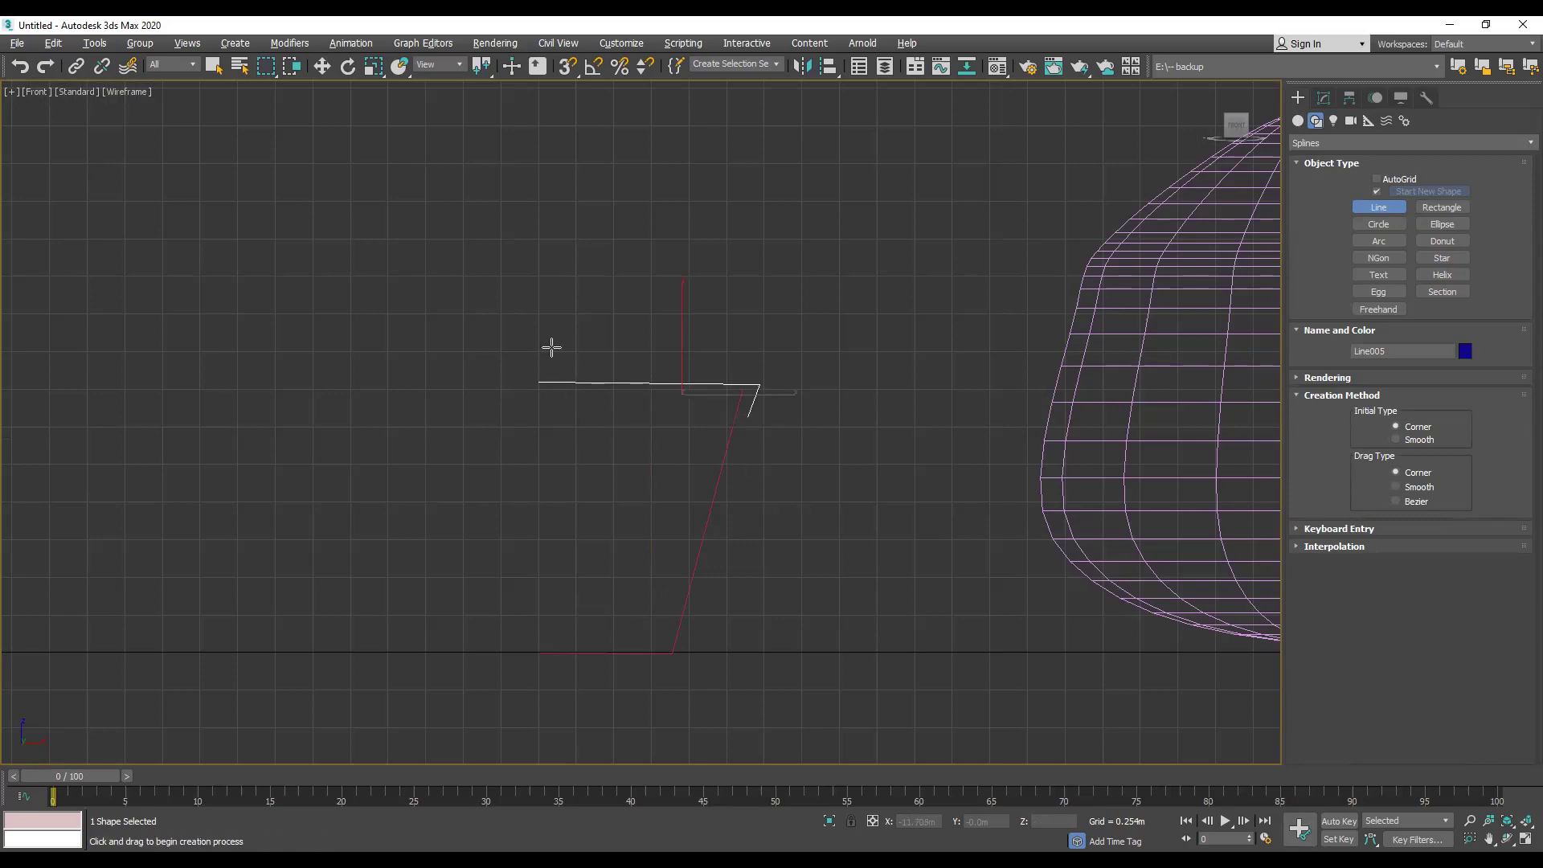
# Step: Apply the Lathe modifier to the lid line and set its alignment to Min
pyautogui.click(322, 65)
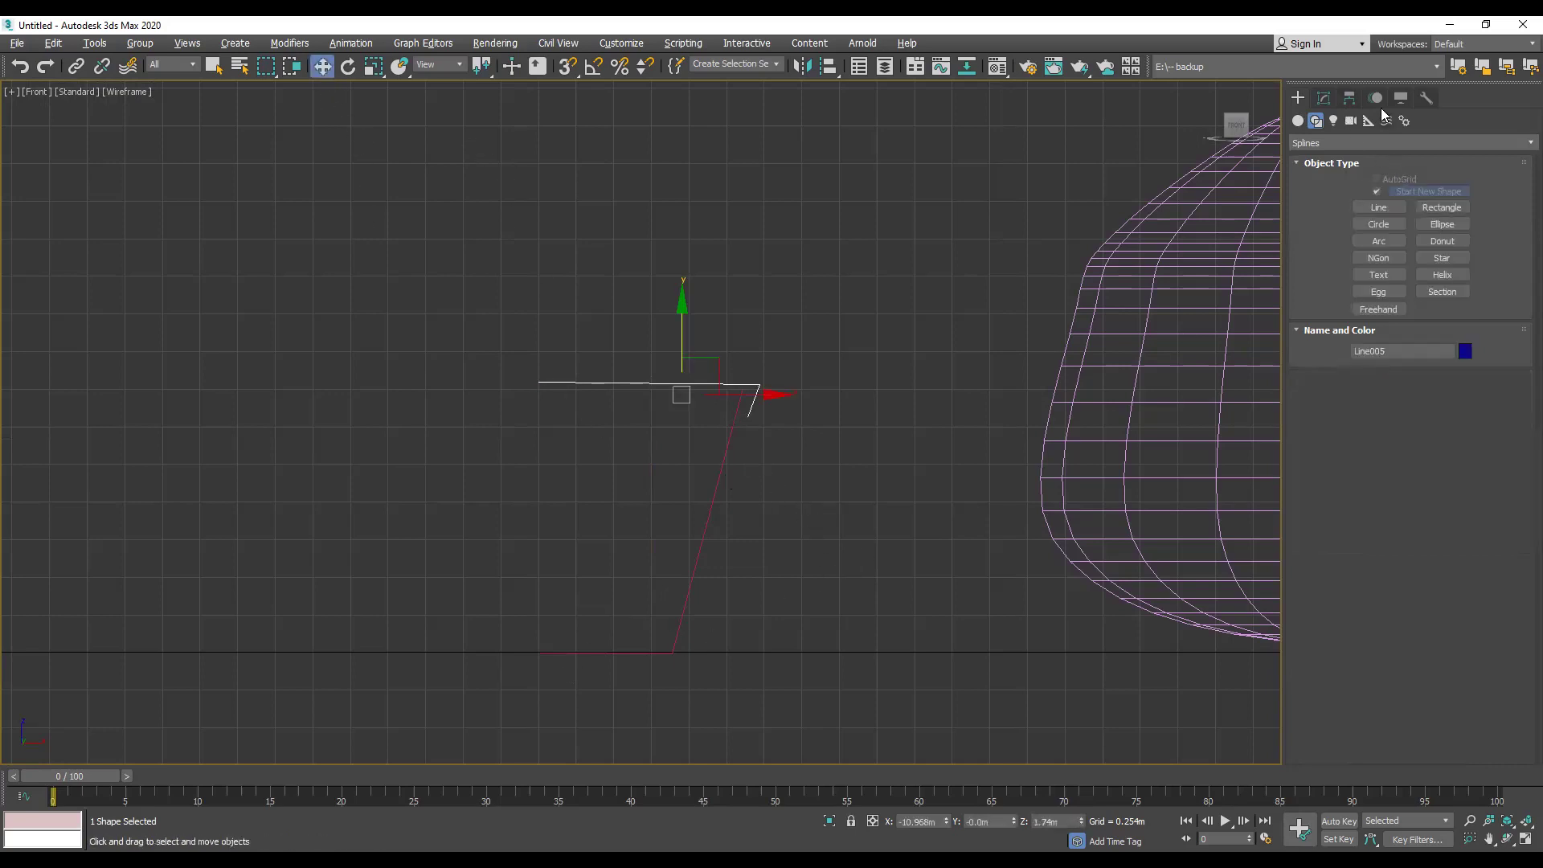
pyautogui.click(1325, 98)
pyautogui.click(1521, 148)
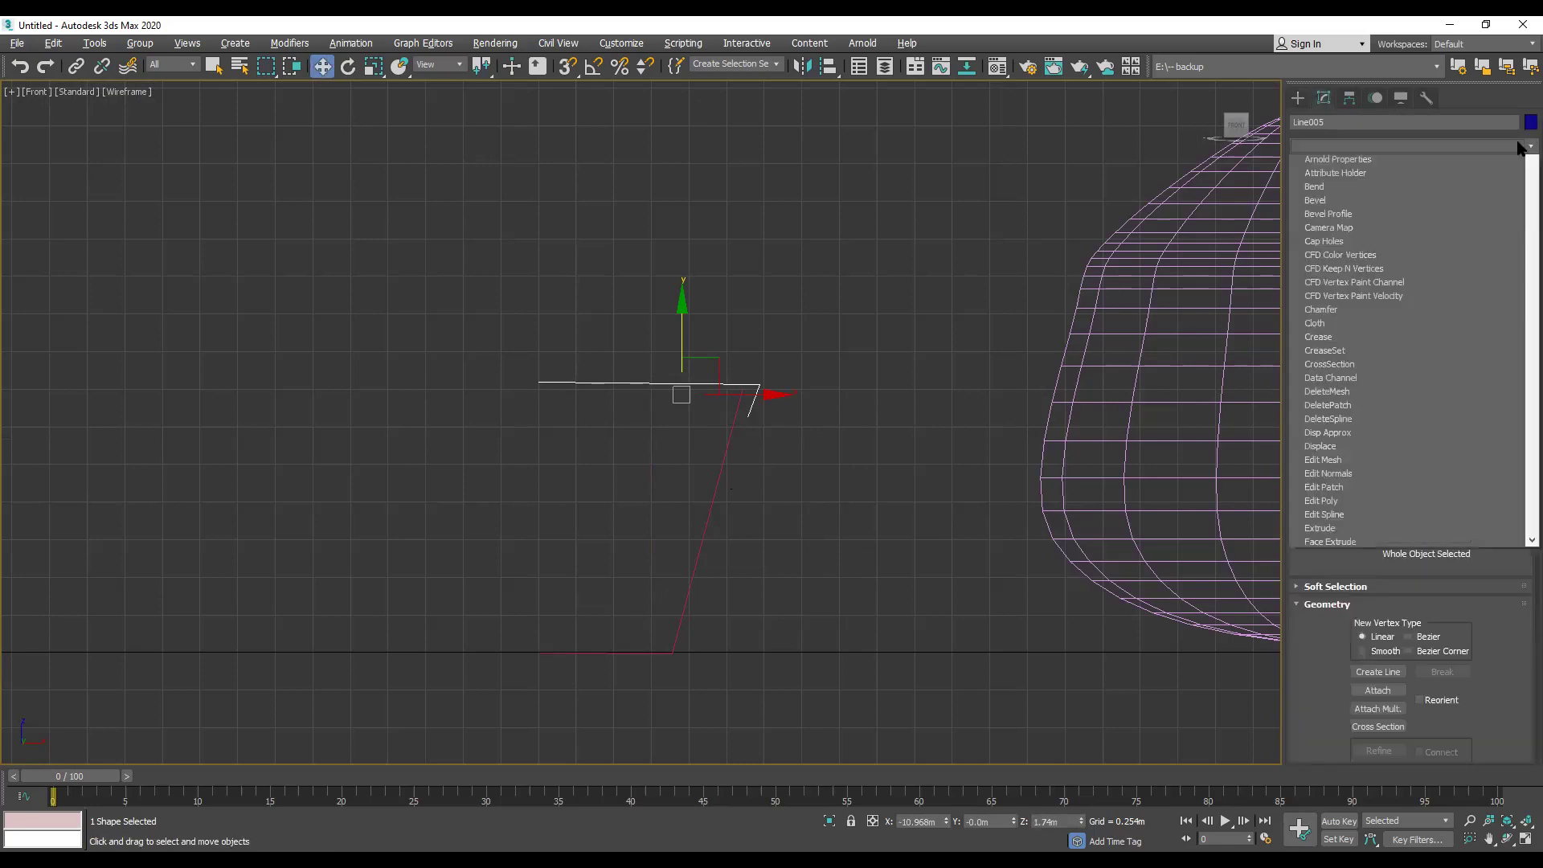
pyautogui.scroll(-10, 1360, 321)
pyautogui.click(1360, 163)
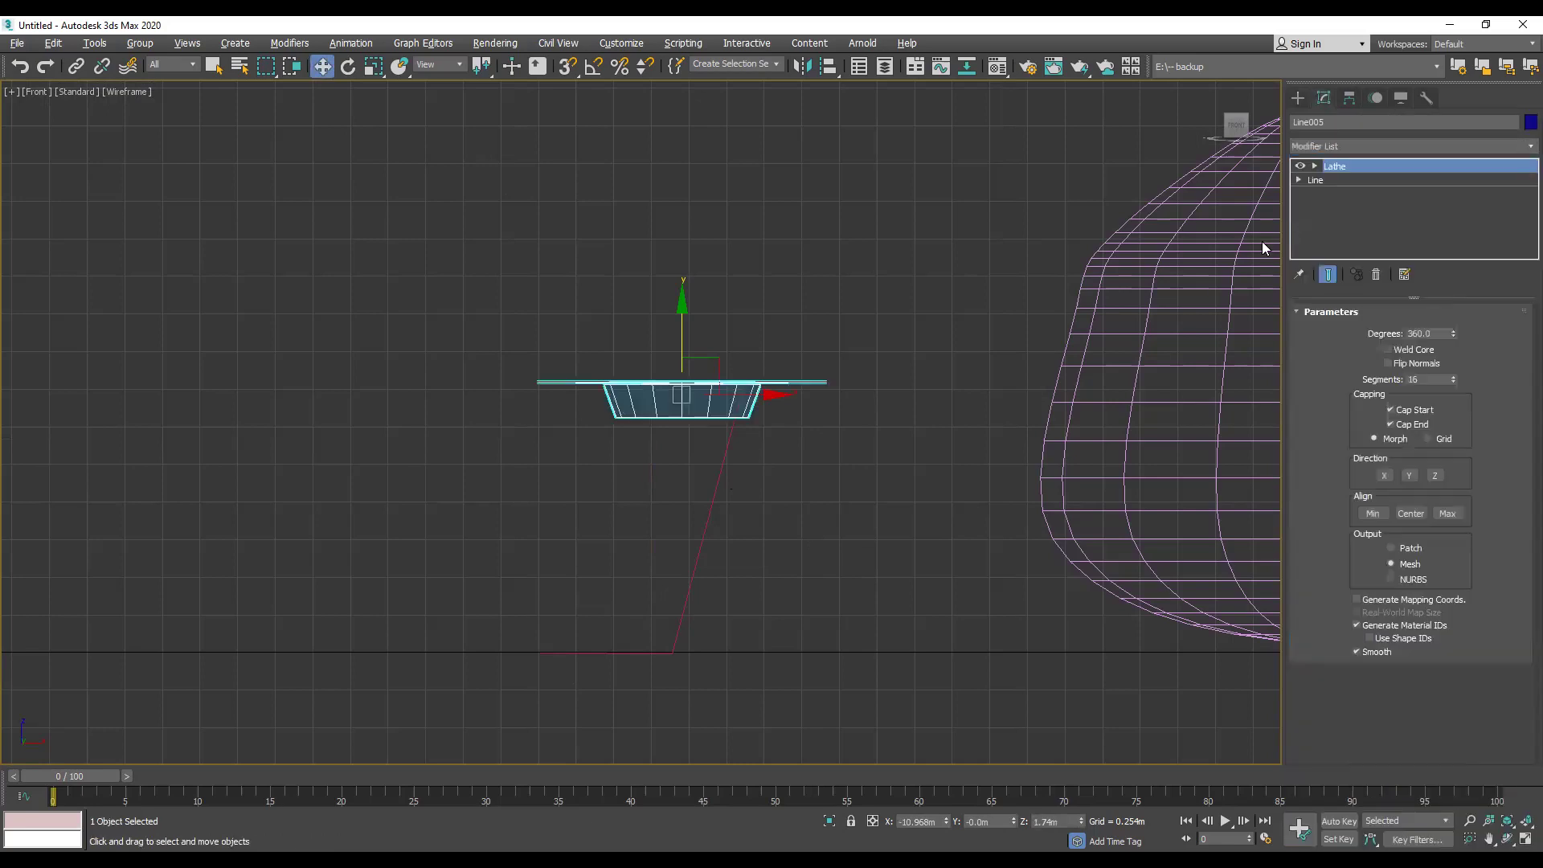
pyautogui.click(1376, 513)
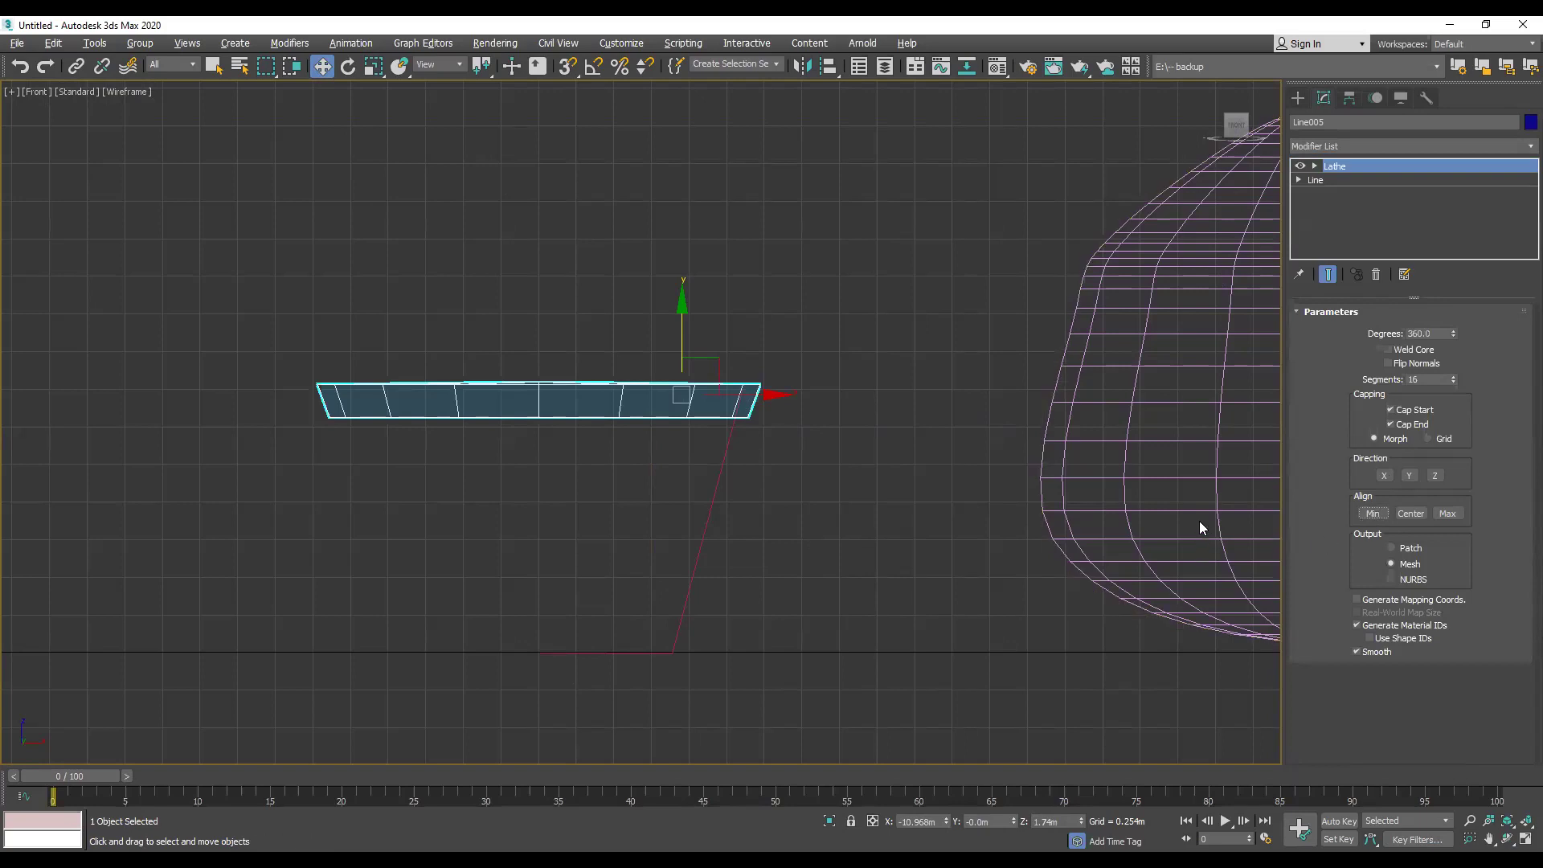
# Step: Revolve the cup line with the Lathe modifier, align it to Min and deselect it
pyautogui.click(706, 531)
pyautogui.click(1519, 148)
pyautogui.scroll(-15, 1400, 322)
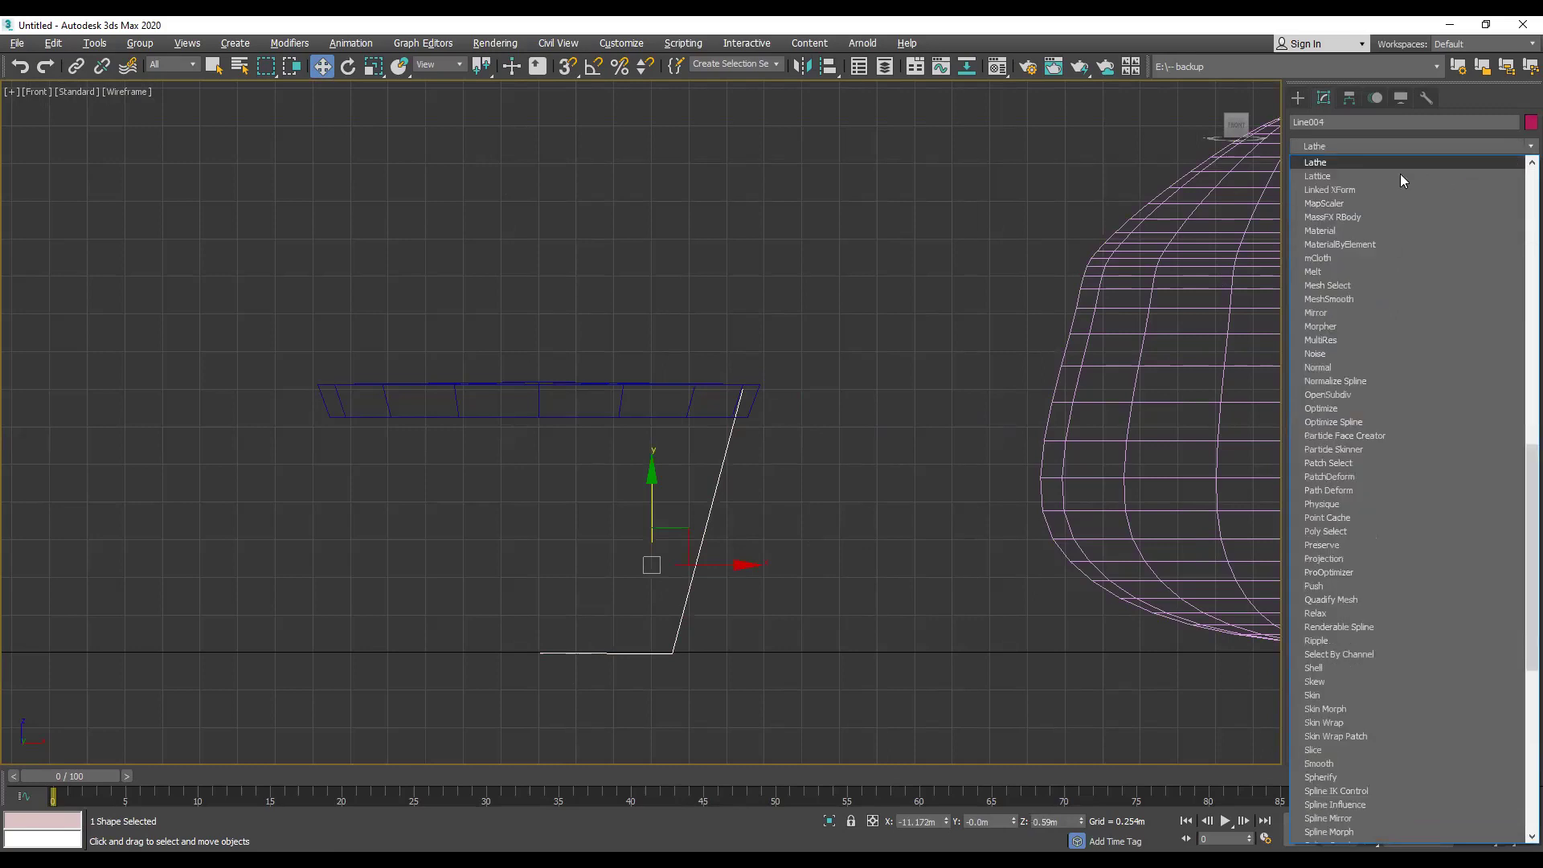
pyautogui.click(1334, 166)
pyautogui.click(1371, 514)
pyautogui.click(899, 552)
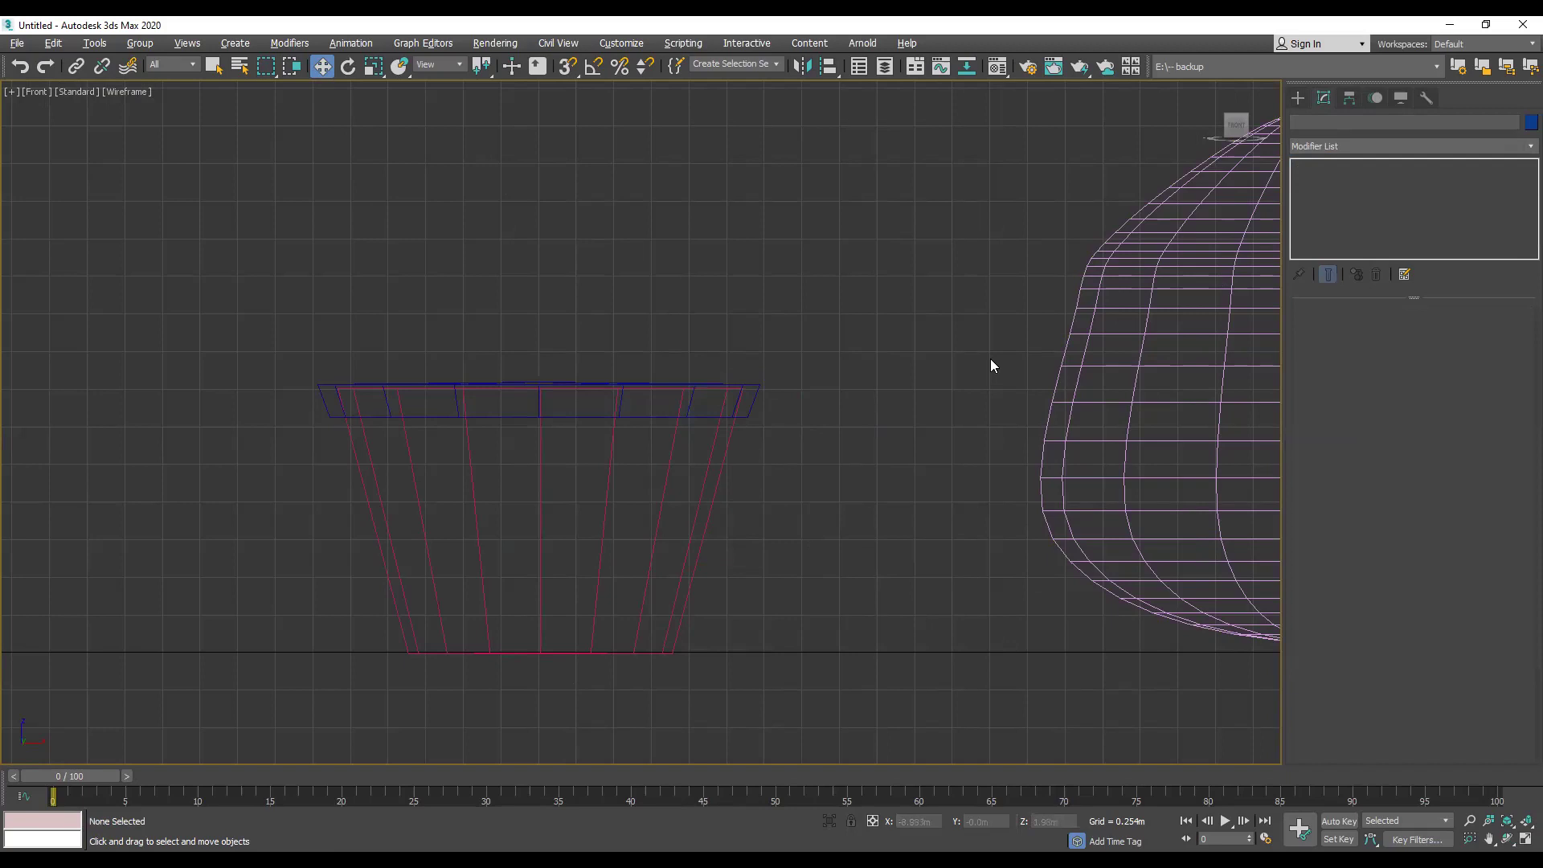
# Step: Show all four viewports and frame the cup and lid in the Front and Perspective views to examine them
pyautogui.hotkey('alt', 'w')
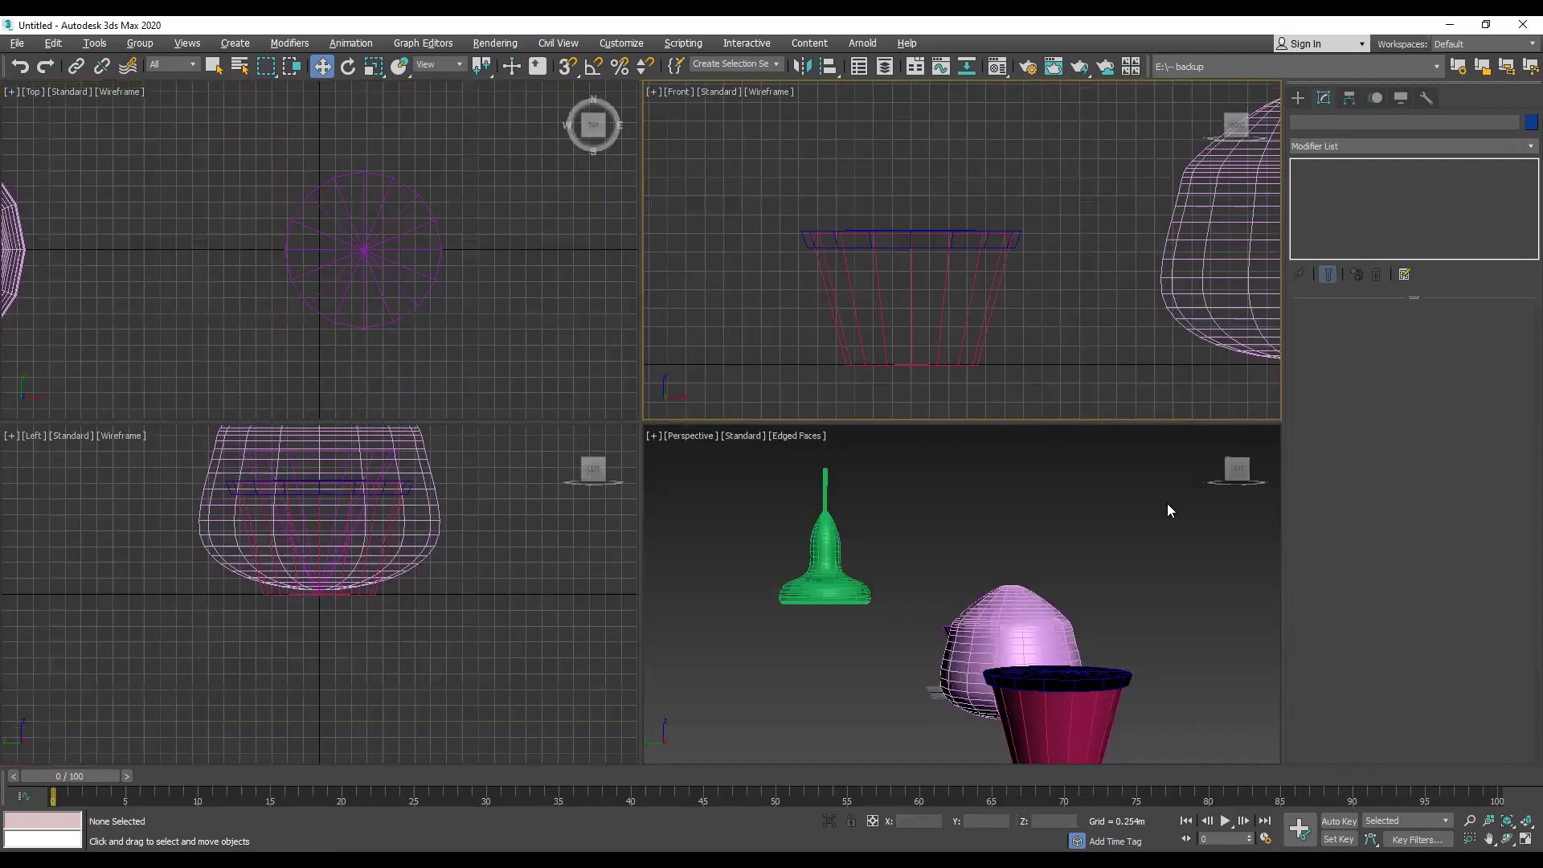
pyautogui.moveTo(794, 364); pyautogui.dragTo(742, 394)
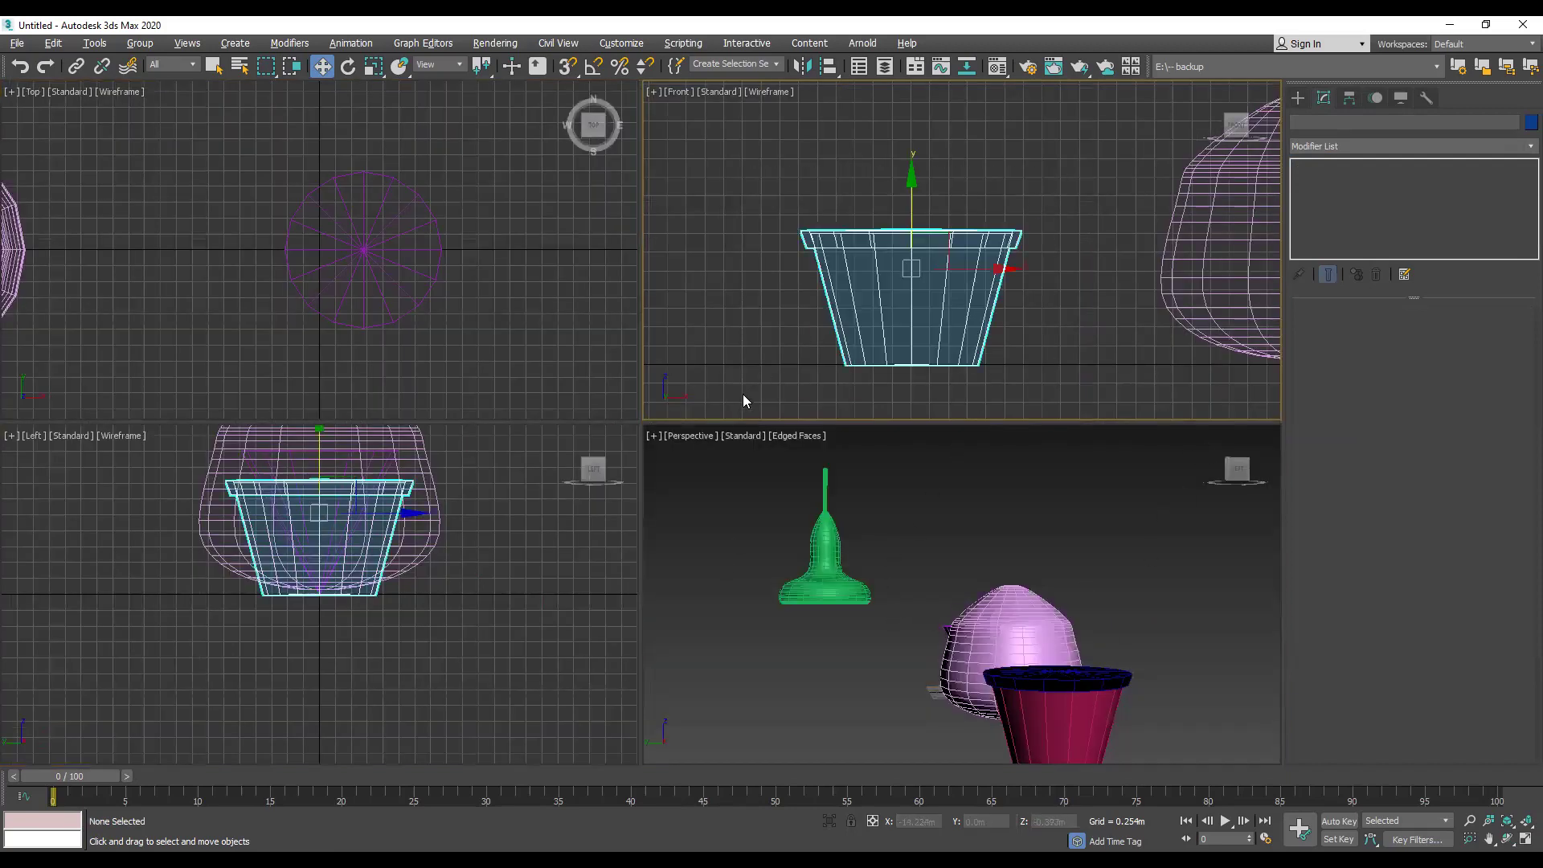
pyautogui.press('z')
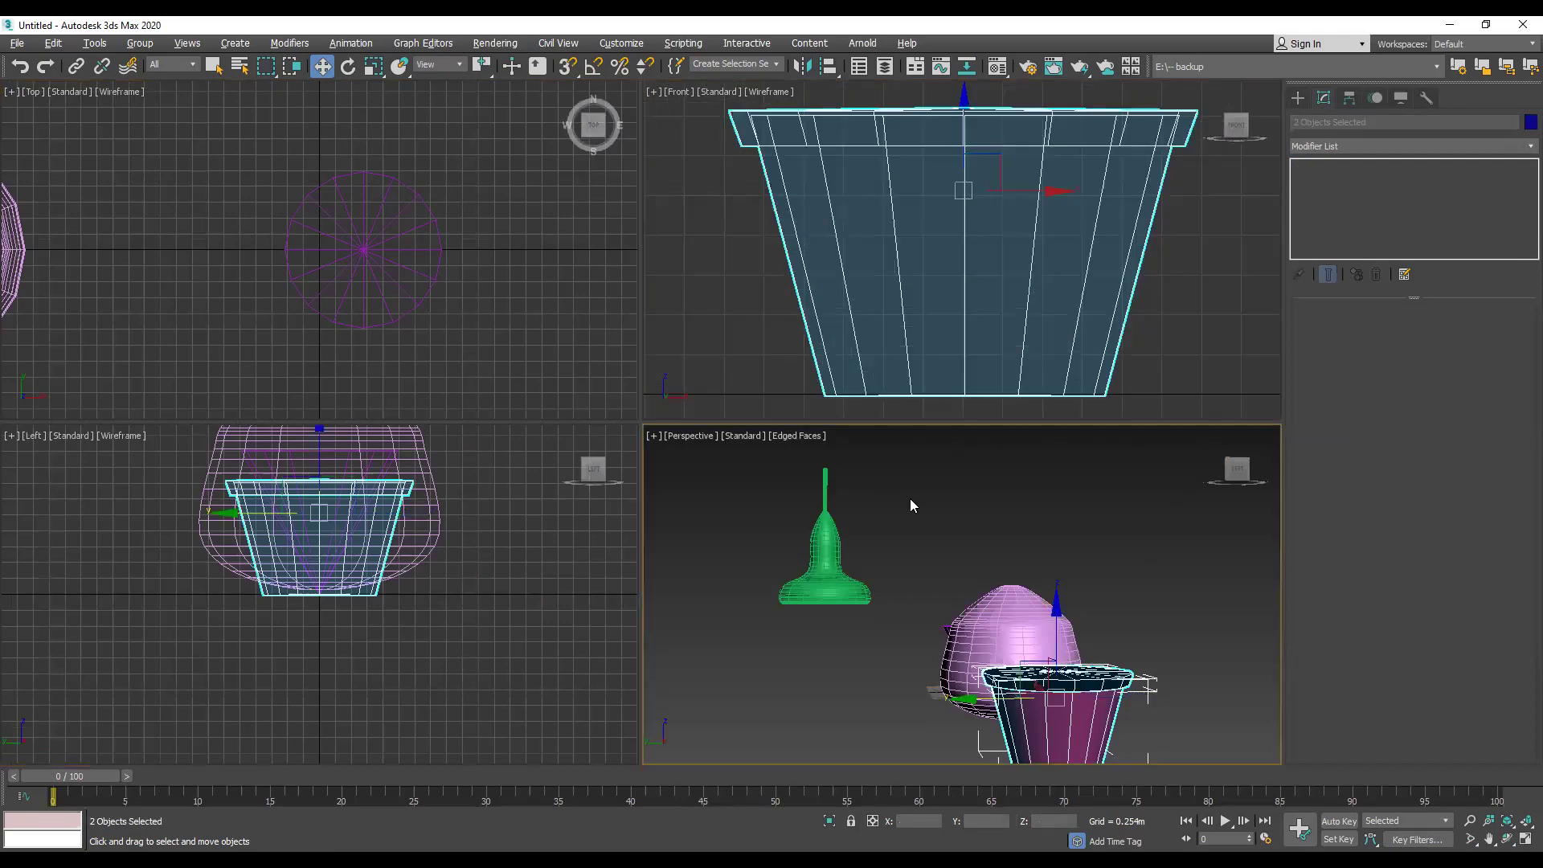
pyautogui.press('z')
pyautogui.moveTo(1238, 469); pyautogui.dragTo(1157, 491)
pyautogui.click(1183, 289)
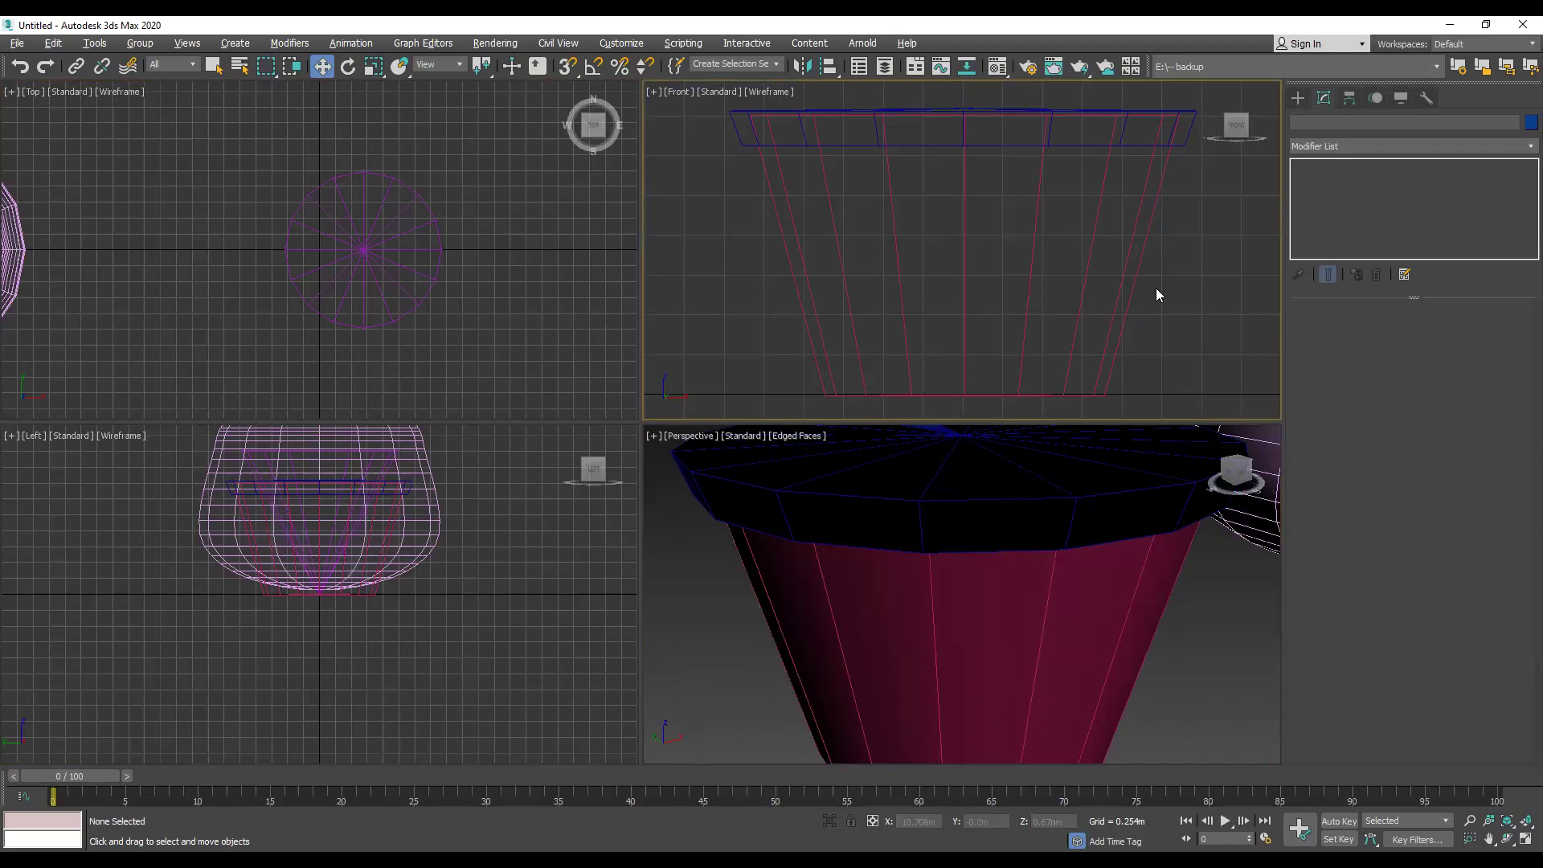
# Step: Narrow the cup by moving its line's two outer vertices inward along X, the upper one further, and return to the Lathe level
pyautogui.click(1130, 287)
pyautogui.click(1322, 178)
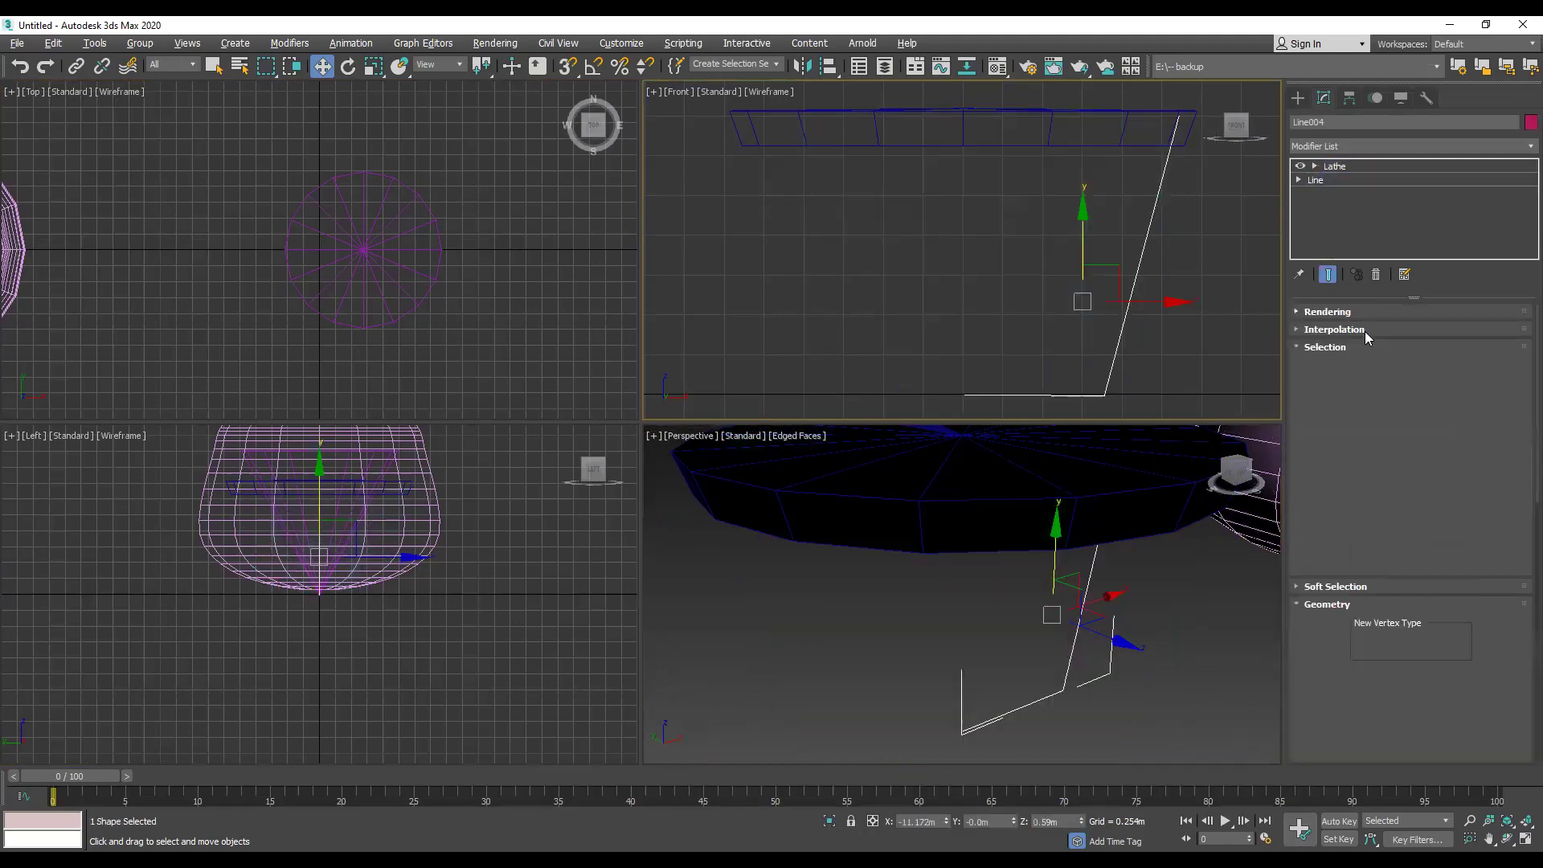
pyautogui.click(1391, 370)
pyautogui.moveTo(1068, 222); pyautogui.dragTo(971, 240, button='middle')
pyautogui.scroll(-2, 971, 240)
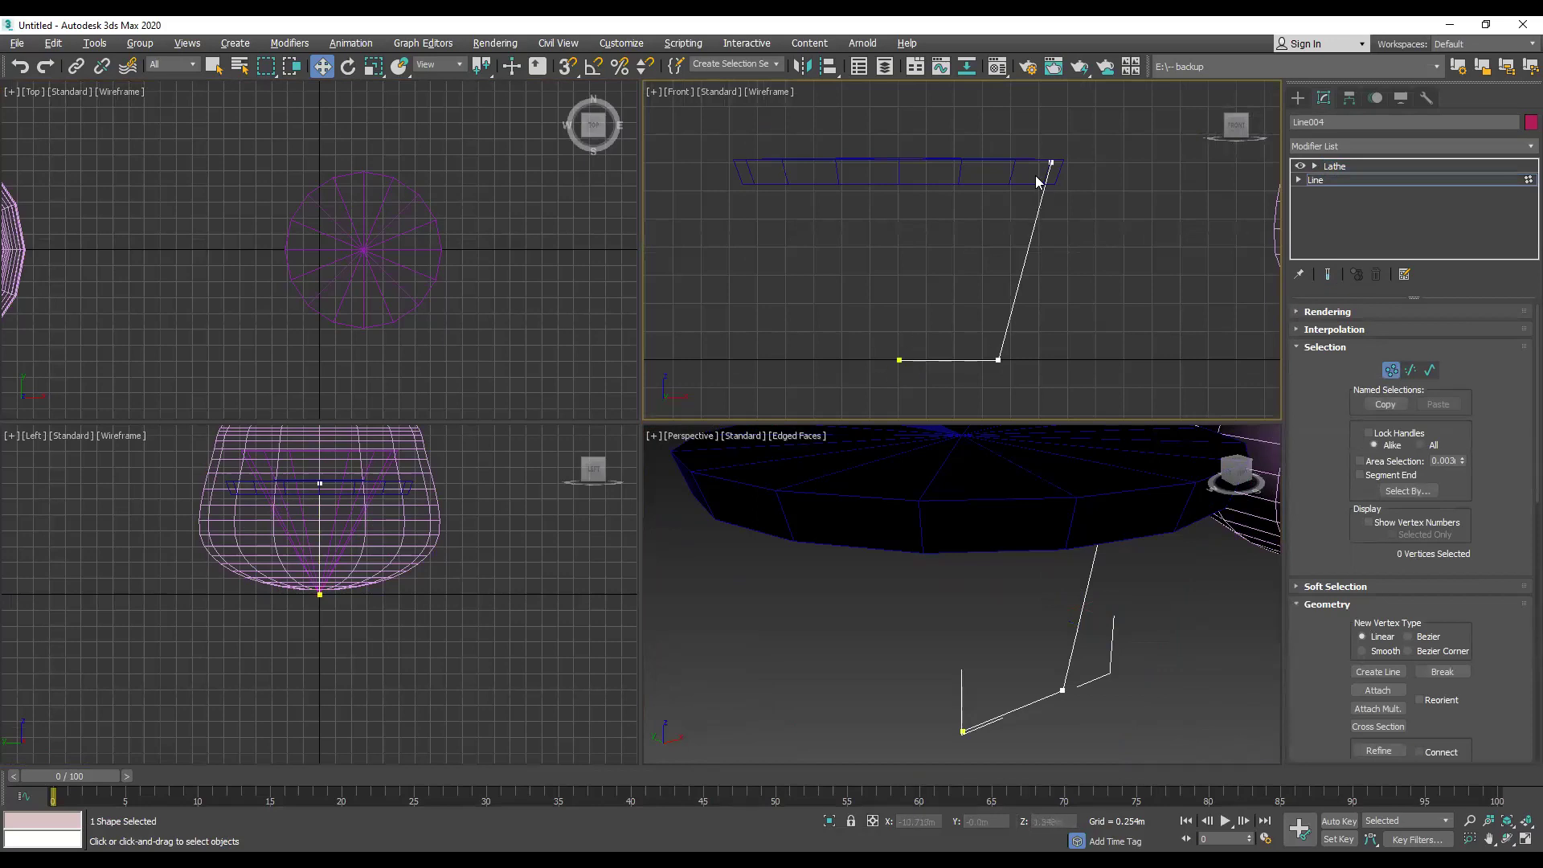
pyautogui.moveTo(972, 380); pyautogui.dragTo(1013, 359)
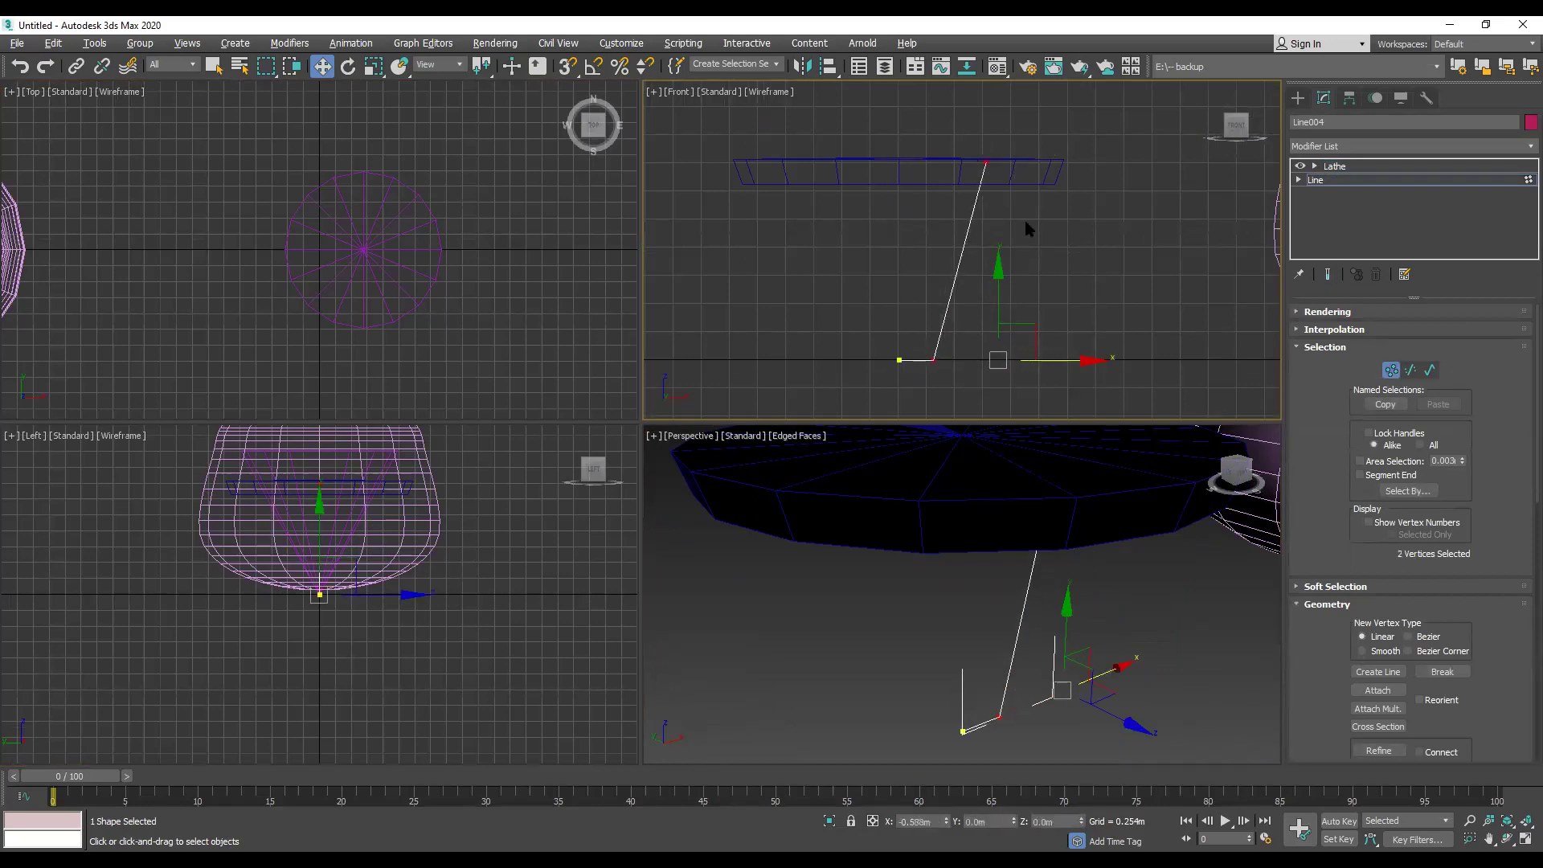
pyautogui.click(985, 163)
pyautogui.moveTo(1034, 162); pyautogui.dragTo(1011, 164)
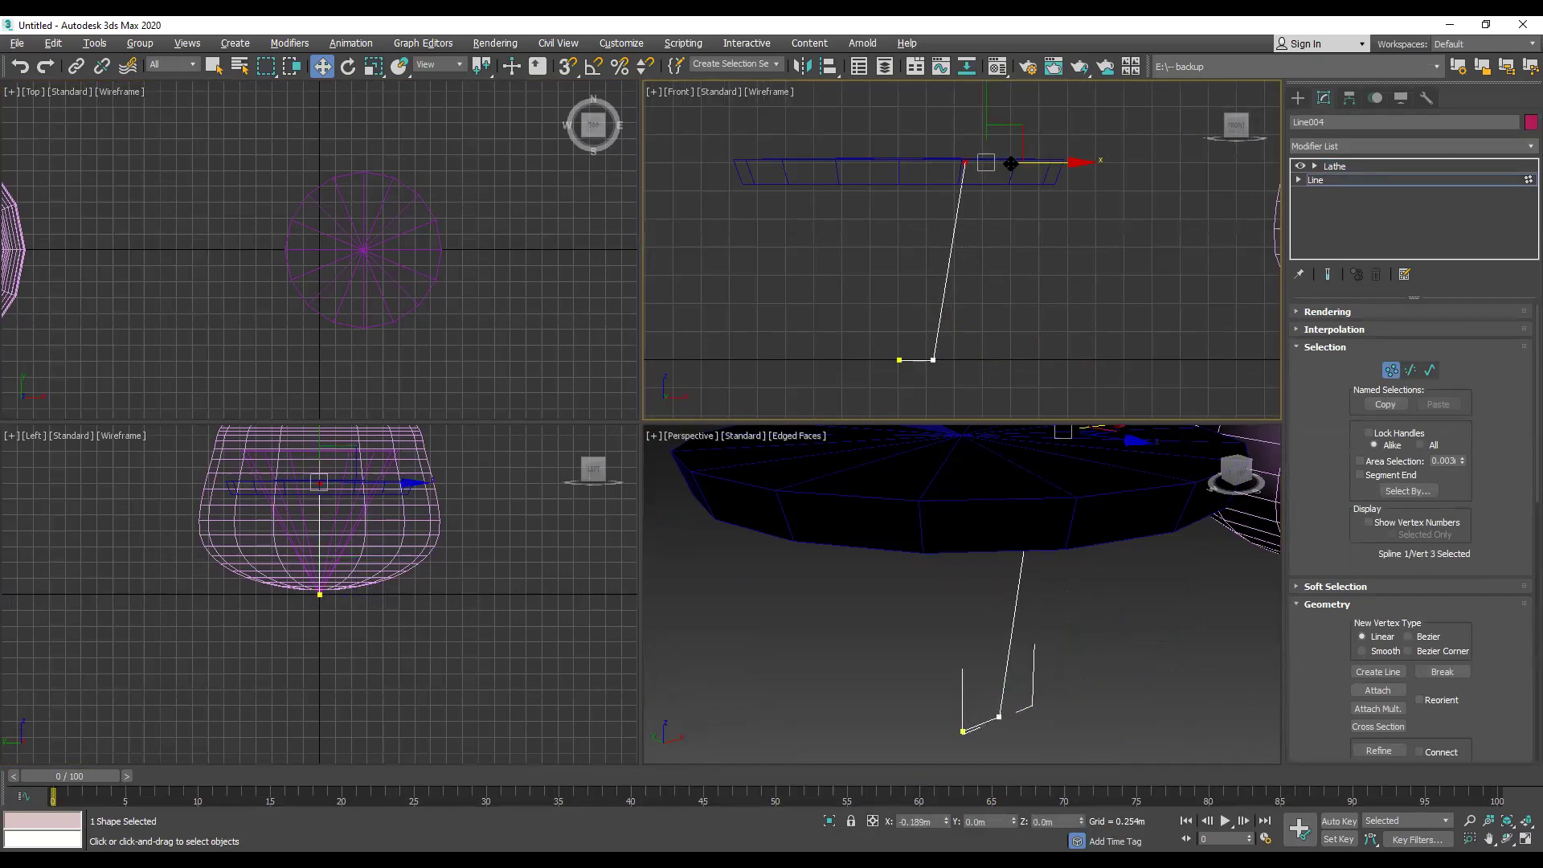
pyautogui.click(1352, 165)
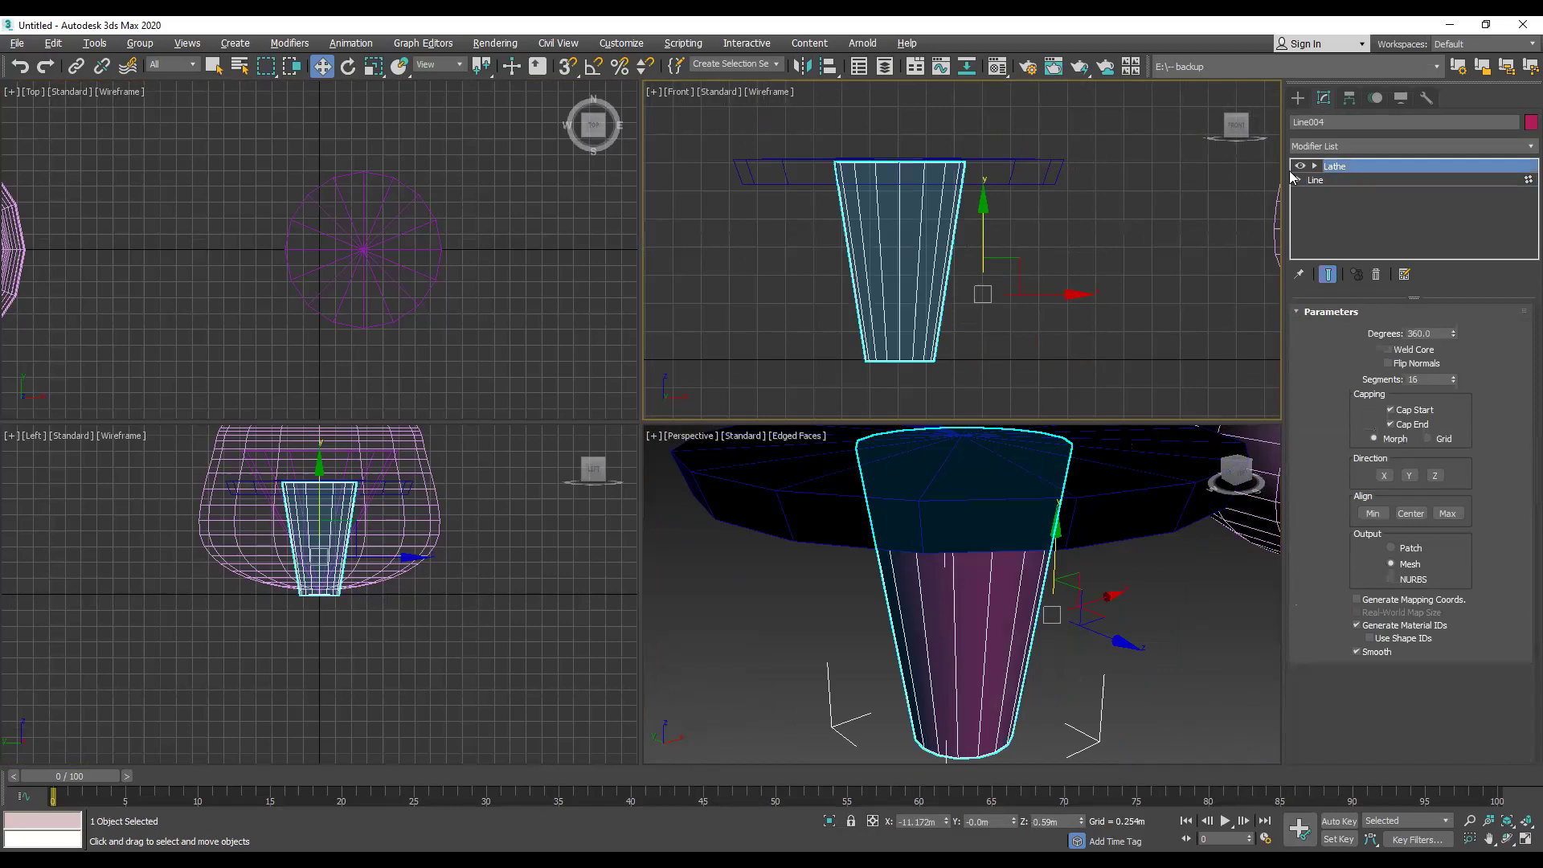
# Step: Edit the lid line's vertices and move the corner and lip vertices inward along X to the cup's rim
pyautogui.click(1024, 184)
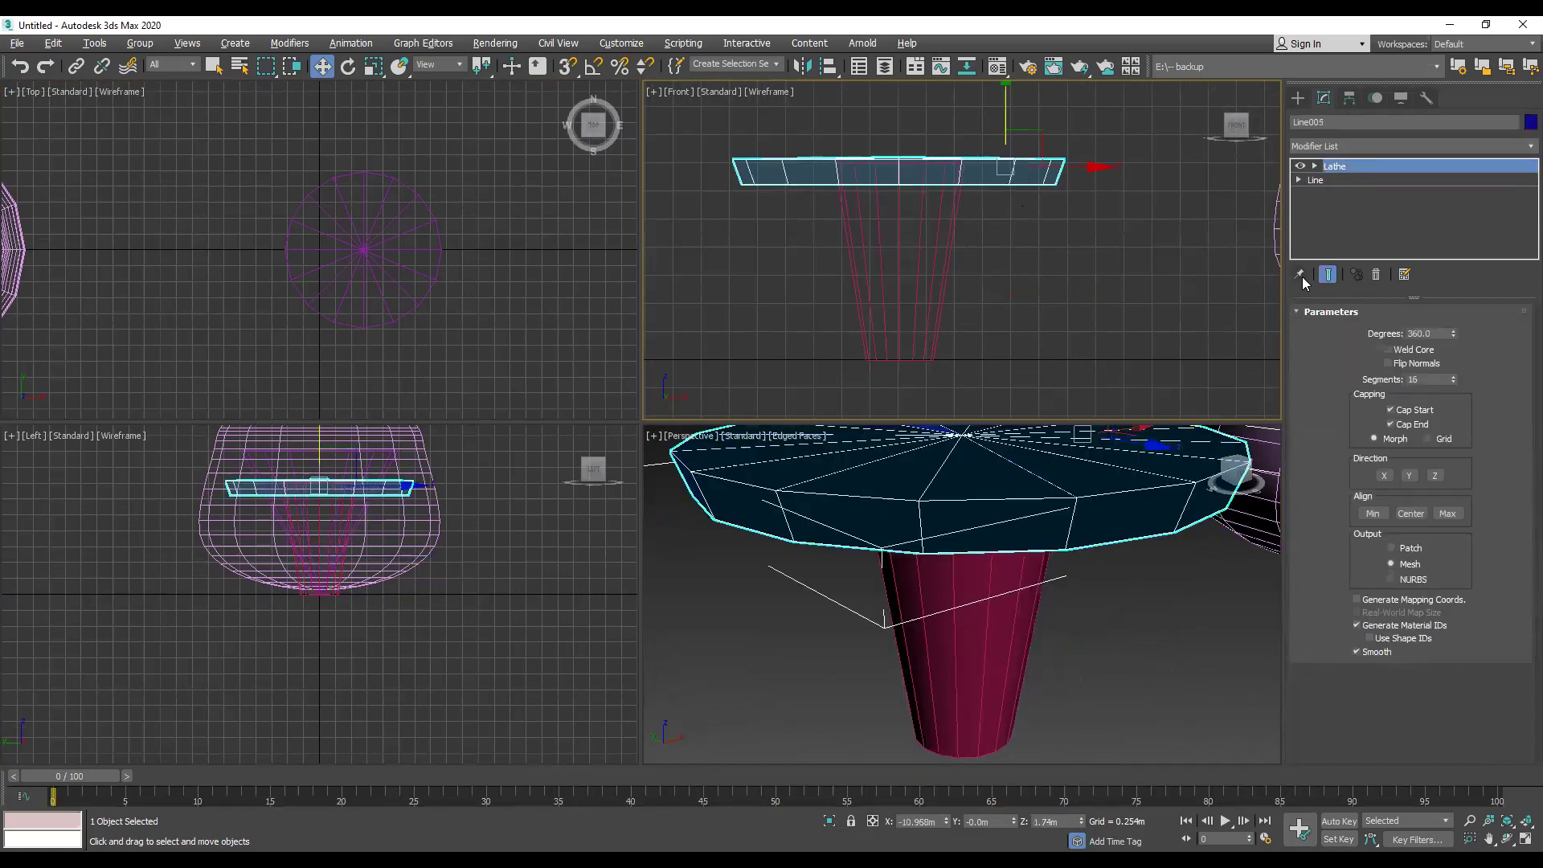
pyautogui.click(1299, 180)
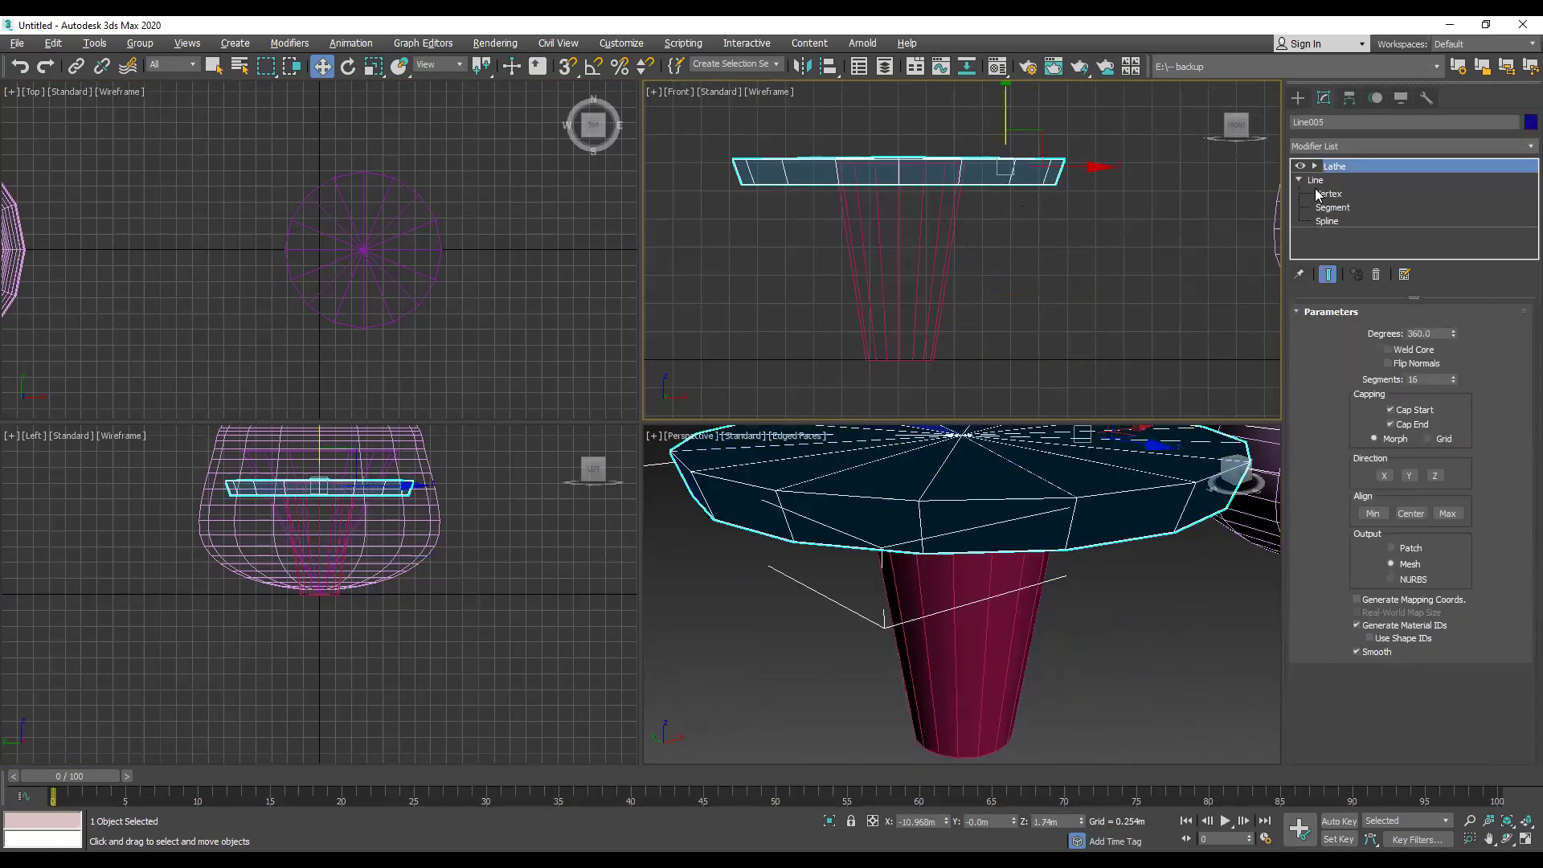
pyautogui.click(1328, 195)
pyautogui.moveTo(1094, 139); pyautogui.dragTo(1010, 209)
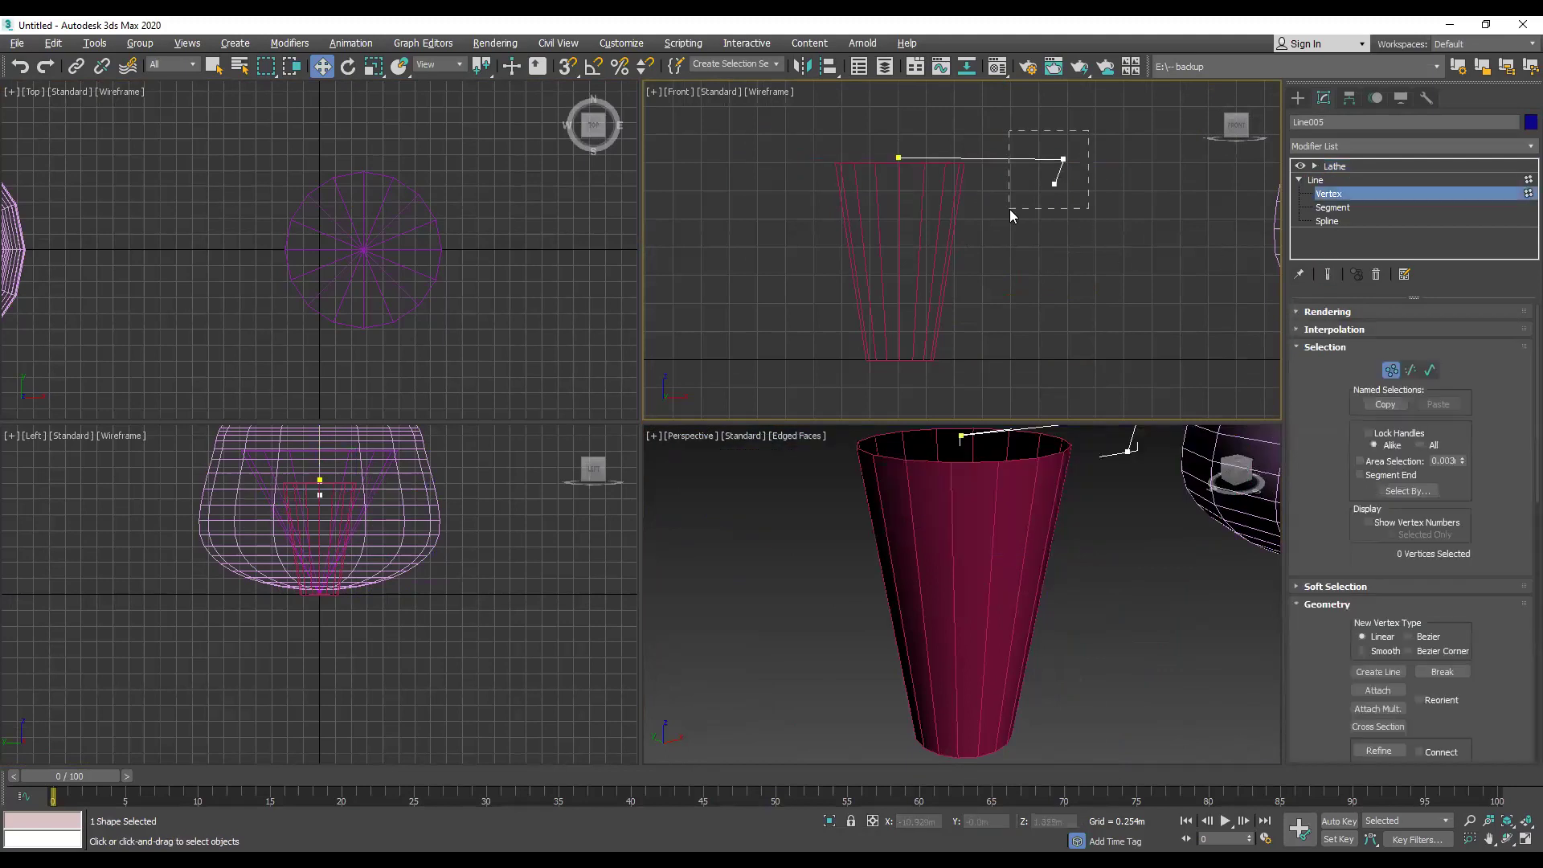
pyautogui.moveTo(1139, 161); pyautogui.dragTo(1050, 160)
pyautogui.scroll(5, 937, 162)
pyautogui.scroll(2, 1090, 173)
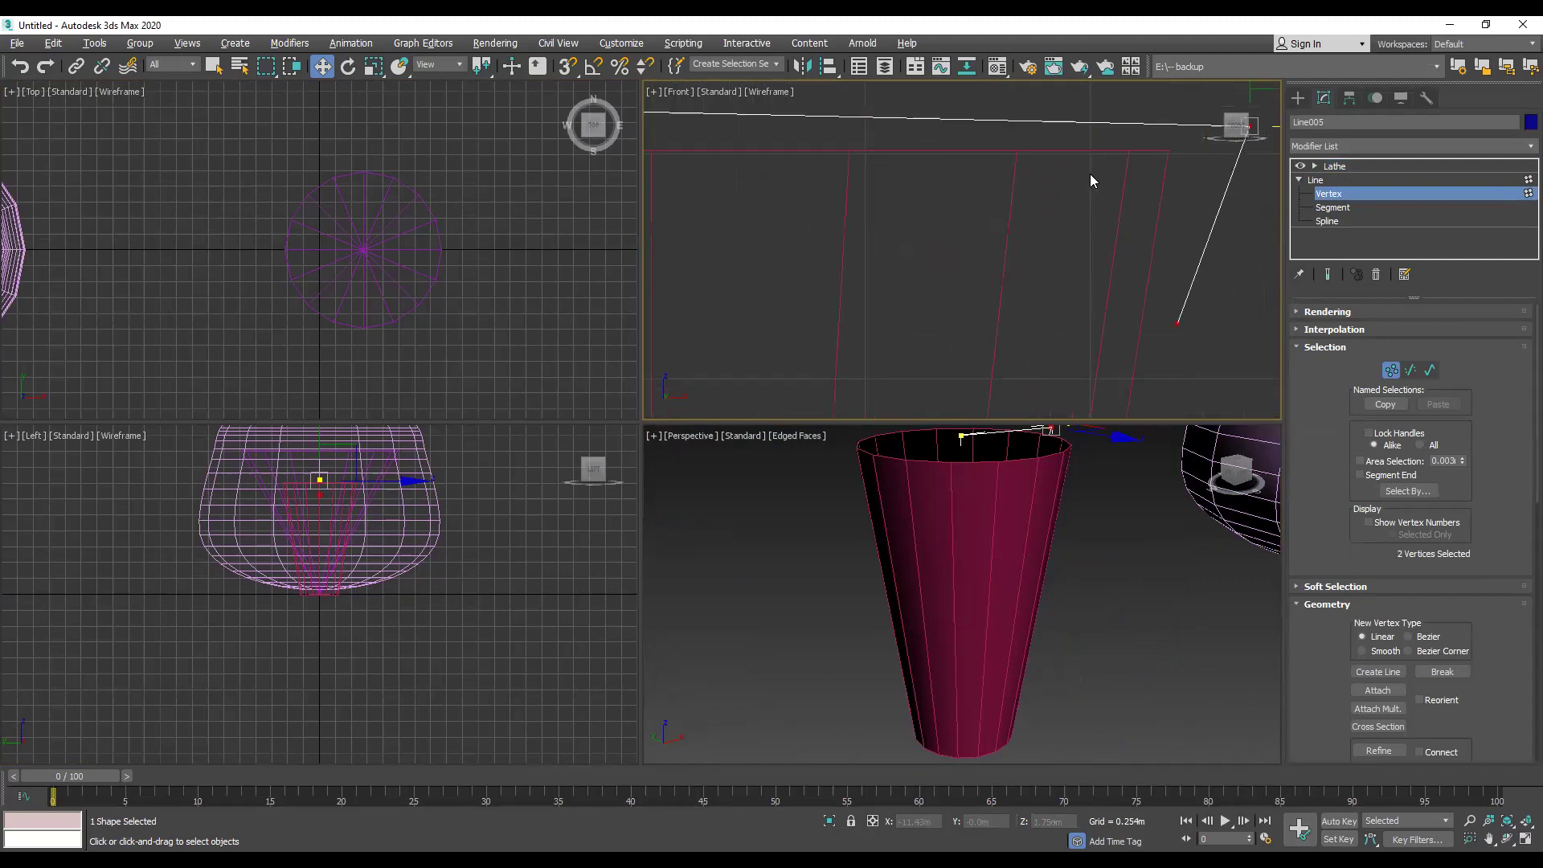
# Step: Fine-tune the lid's corner and lip vertices along X to fit around the cup's rim, and return to the Lathe level
pyautogui.scroll(-1, 1117, 176)
pyautogui.moveTo(1121, 175); pyautogui.dragTo(1002, 209, button='middle')
pyautogui.moveTo(1101, 275); pyautogui.dragTo(1032, 322)
pyautogui.moveTo(1075, 248); pyautogui.dragTo(1072, 247)
pyautogui.moveTo(1123, 172); pyautogui.dragTo(1049, 209)
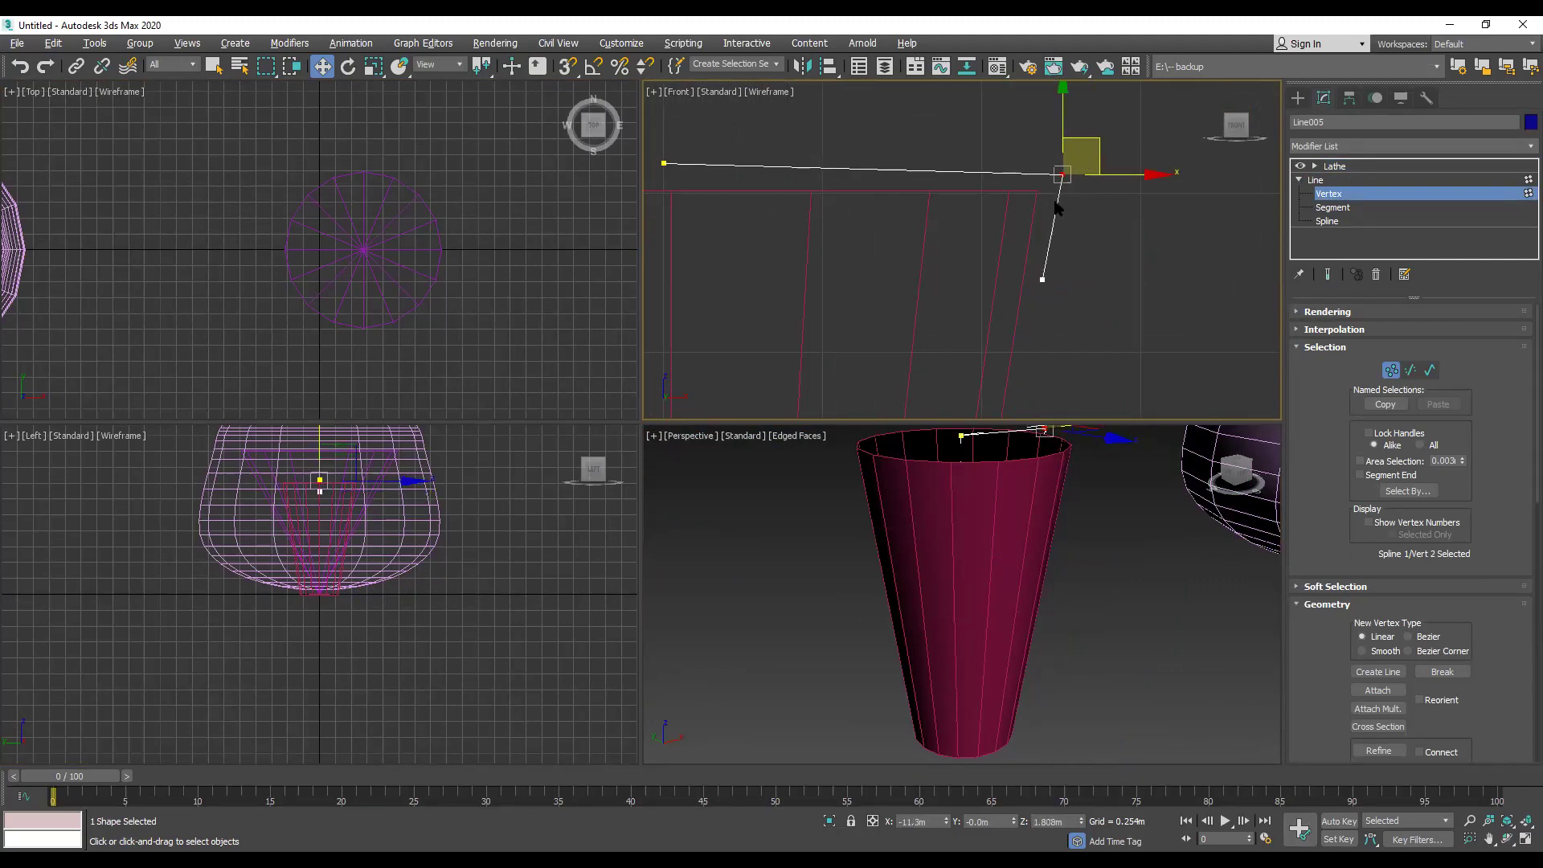
pyautogui.click(1043, 279)
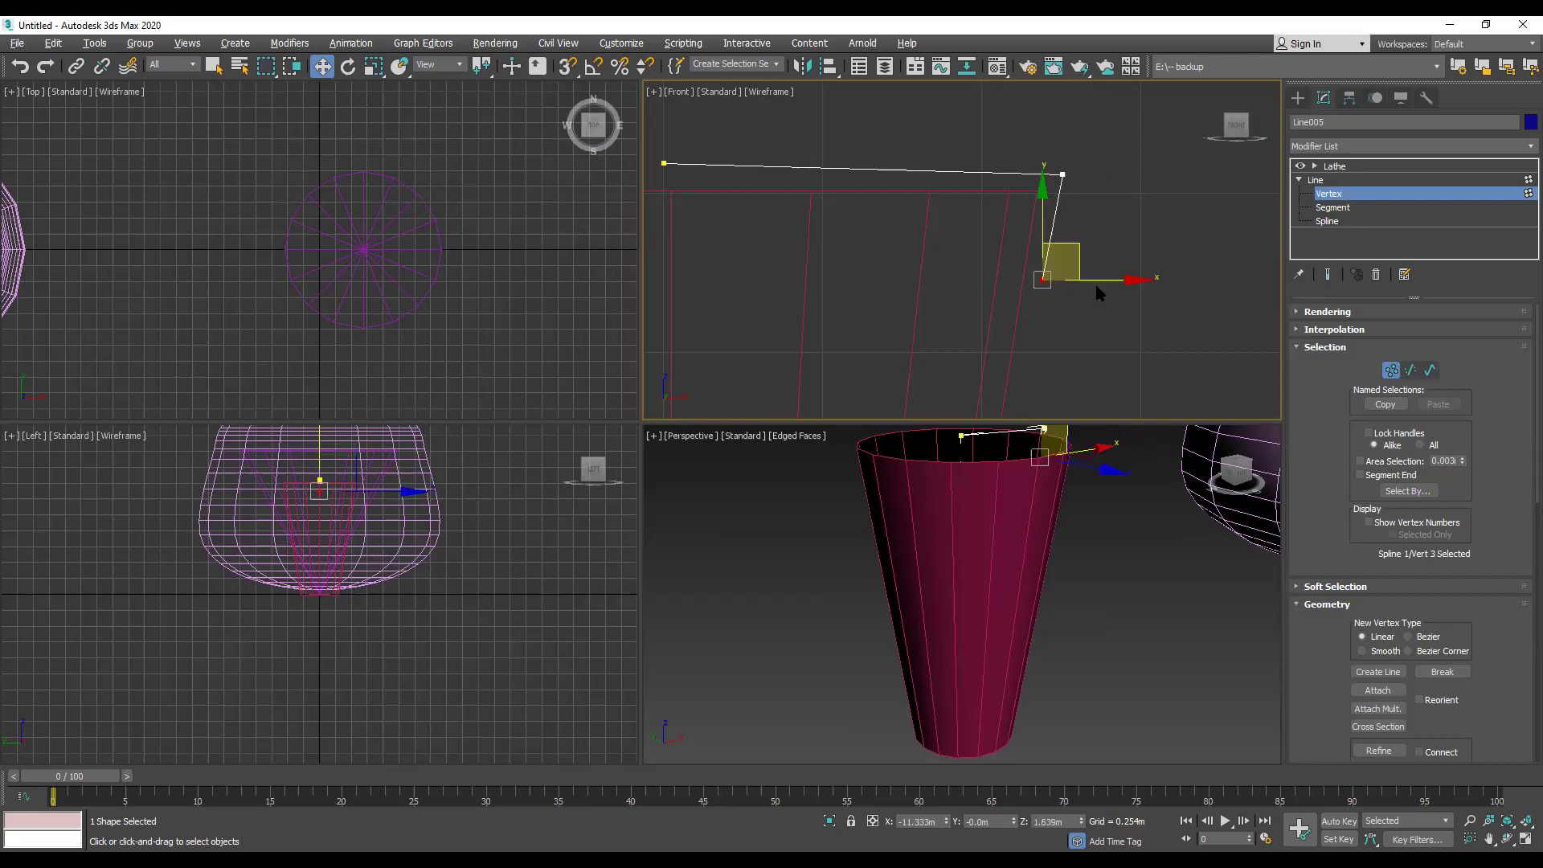
pyautogui.moveTo(1096, 279); pyautogui.dragTo(1082, 279)
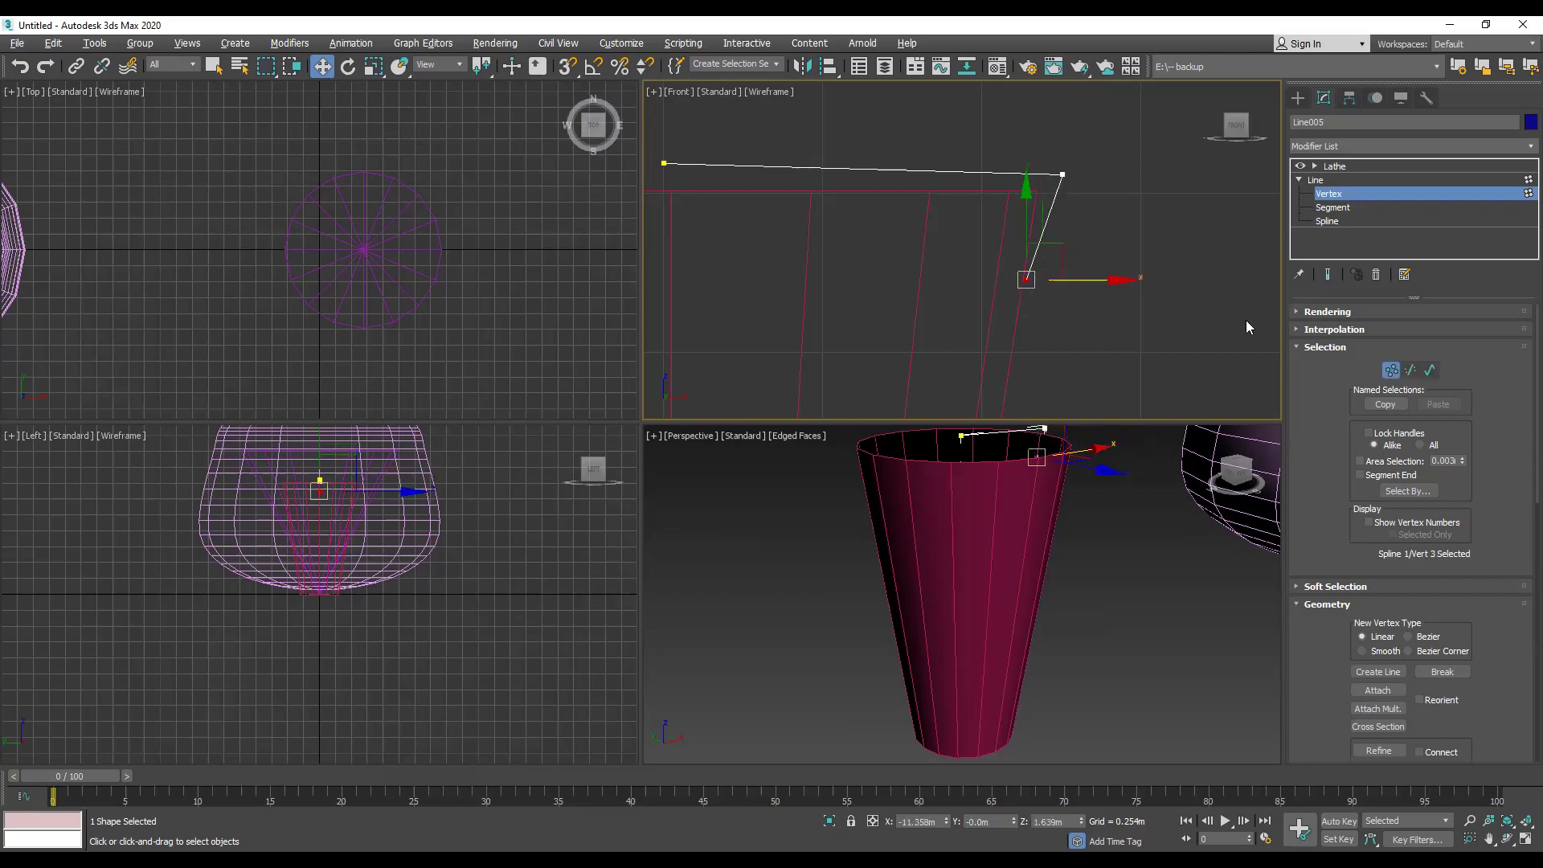
pyautogui.click(1347, 194)
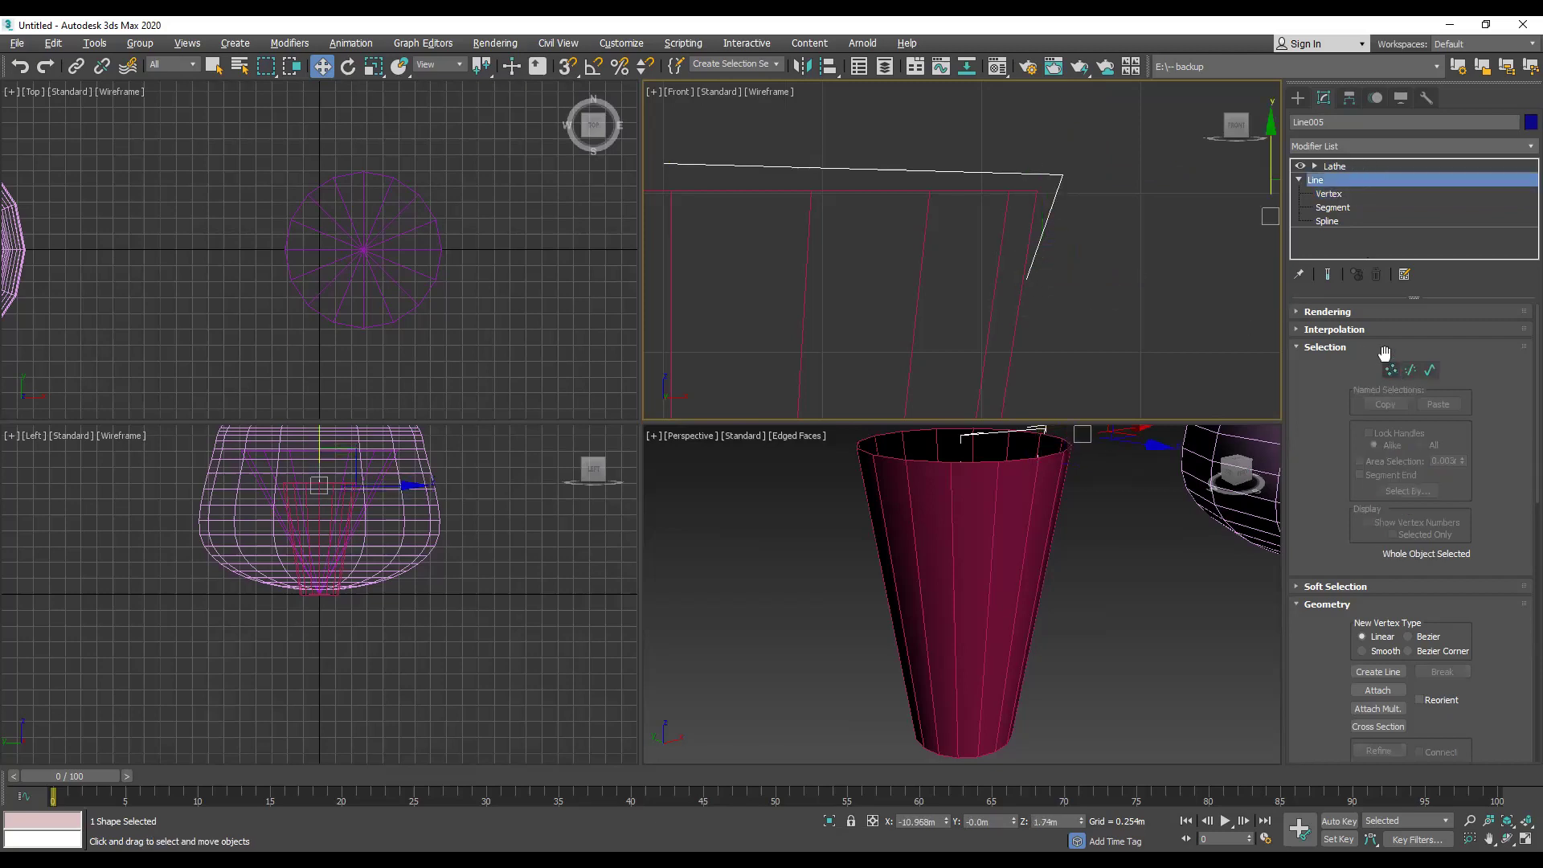
pyautogui.click(1341, 166)
# Step: Examine the lid's fit on the cup and the faces around the centre of its upper surface
pyautogui.scroll(-2, 924, 230)
pyautogui.moveTo(960, 240); pyautogui.dragTo(1012, 262, button='middle')
pyautogui.scroll(-2, 1089, 487)
pyautogui.keyDown('alt'); pyautogui.moveTo(1085, 492); pyautogui.dragTo(1065, 539, button='middle'); pyautogui.keyUp('alt')
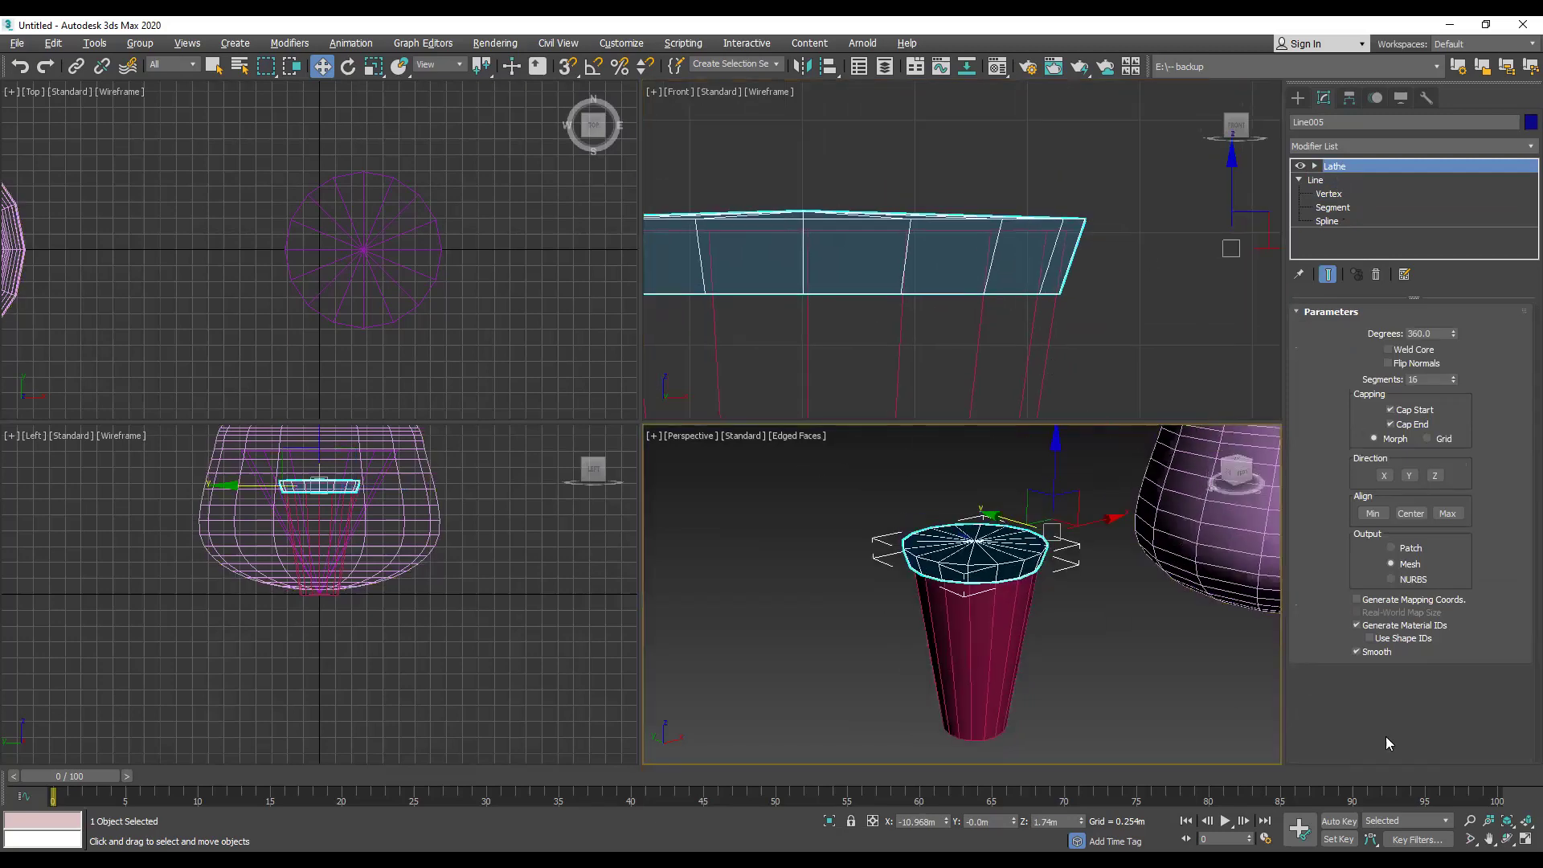
pyautogui.scroll(8, 932, 568)
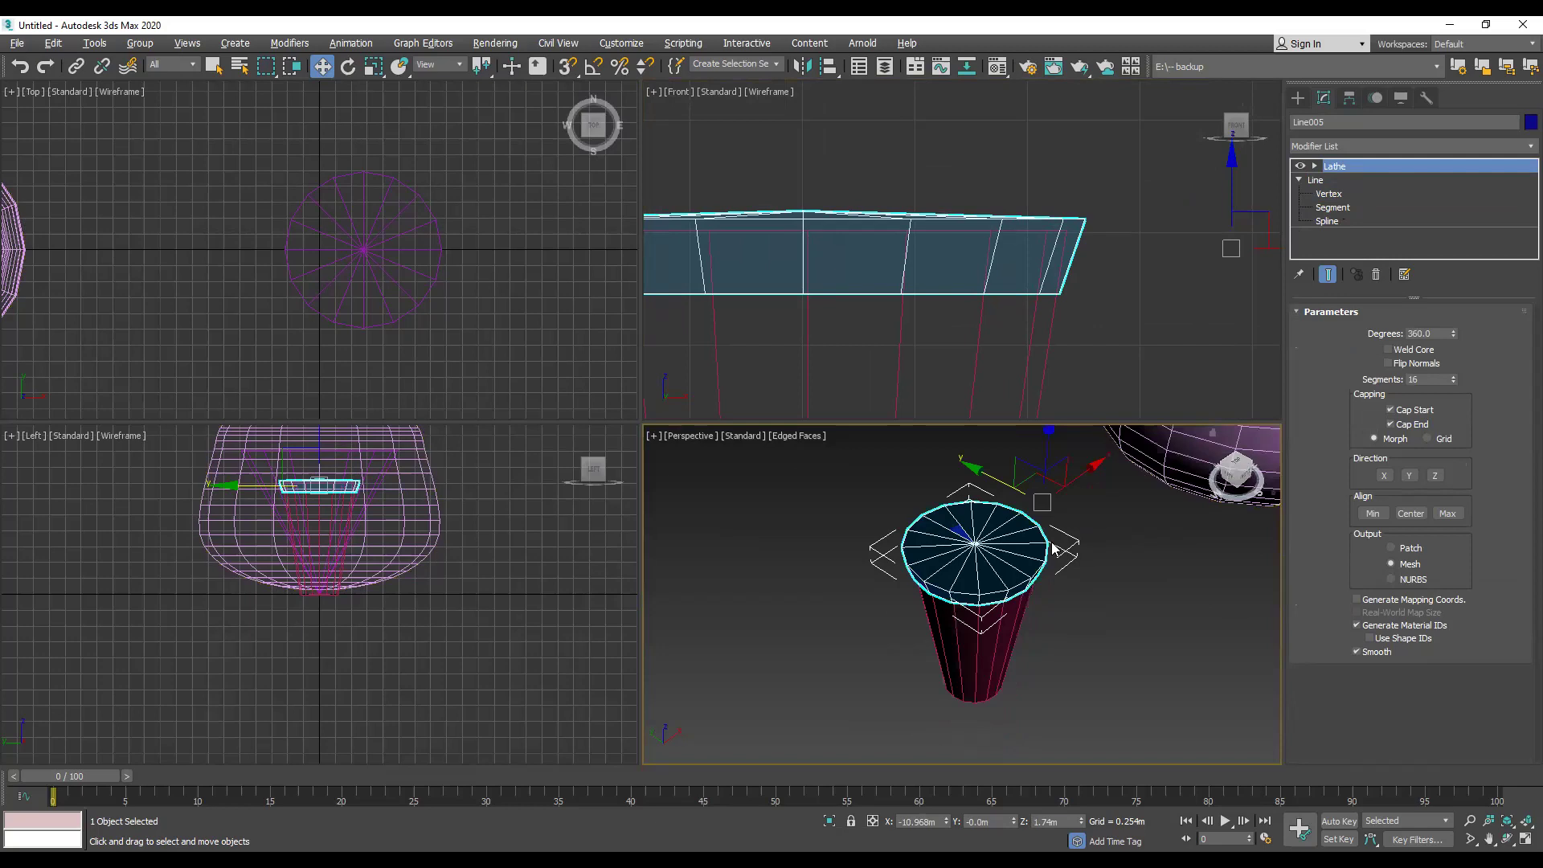
pyautogui.moveTo(817, 579); pyautogui.dragTo(1000, 613, button='middle')
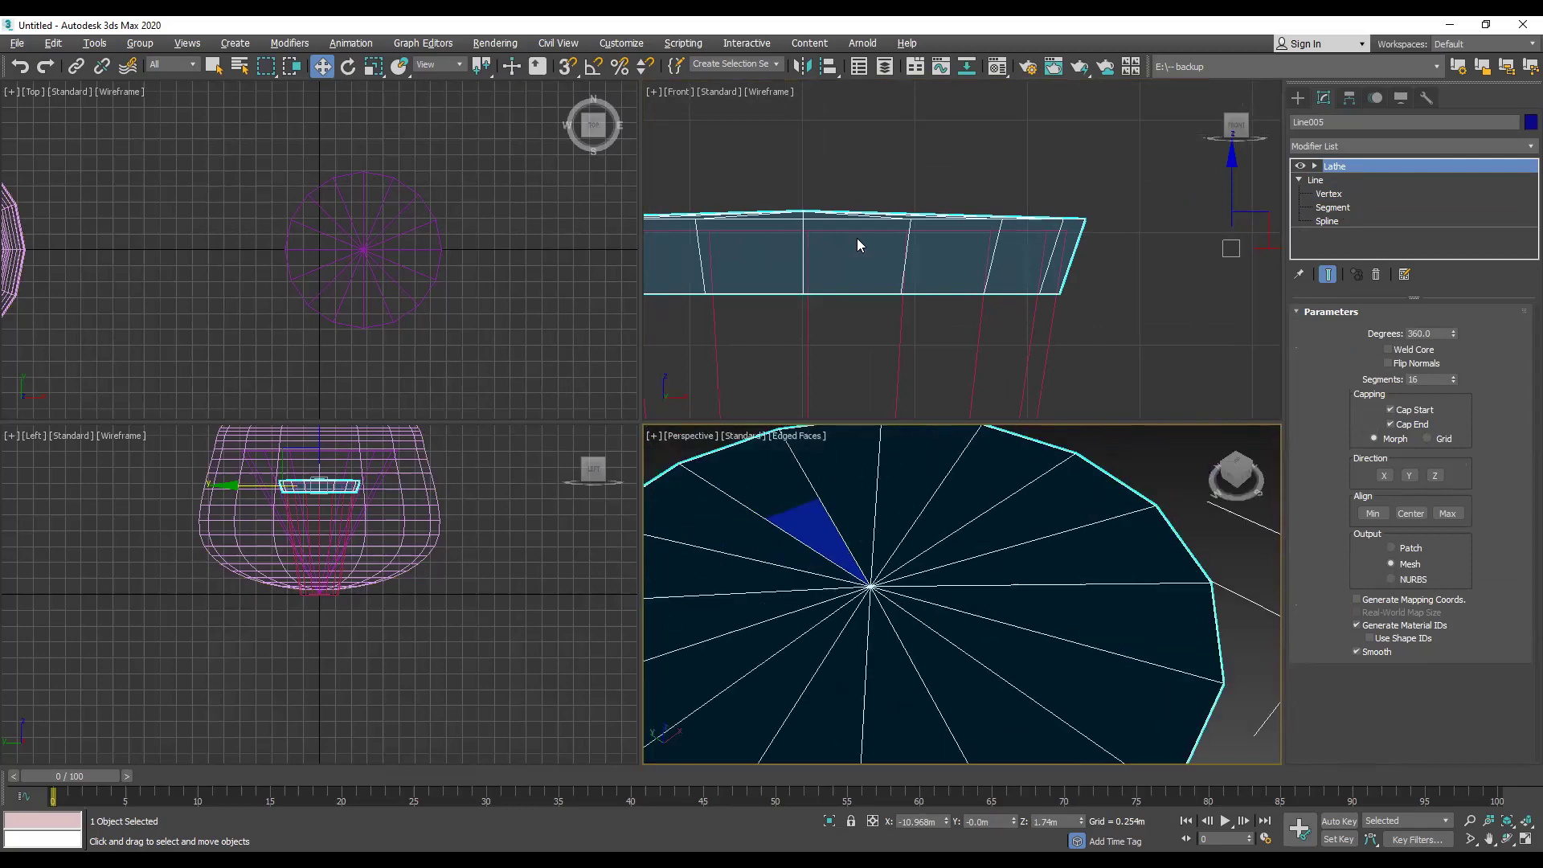
# Step: Open a hole in the lid's centre by moving its line's inner vertex outward along X, and return to the Lathe level
pyautogui.moveTo(862, 242); pyautogui.dragTo(979, 278, button='middle')
pyautogui.click(1328, 193)
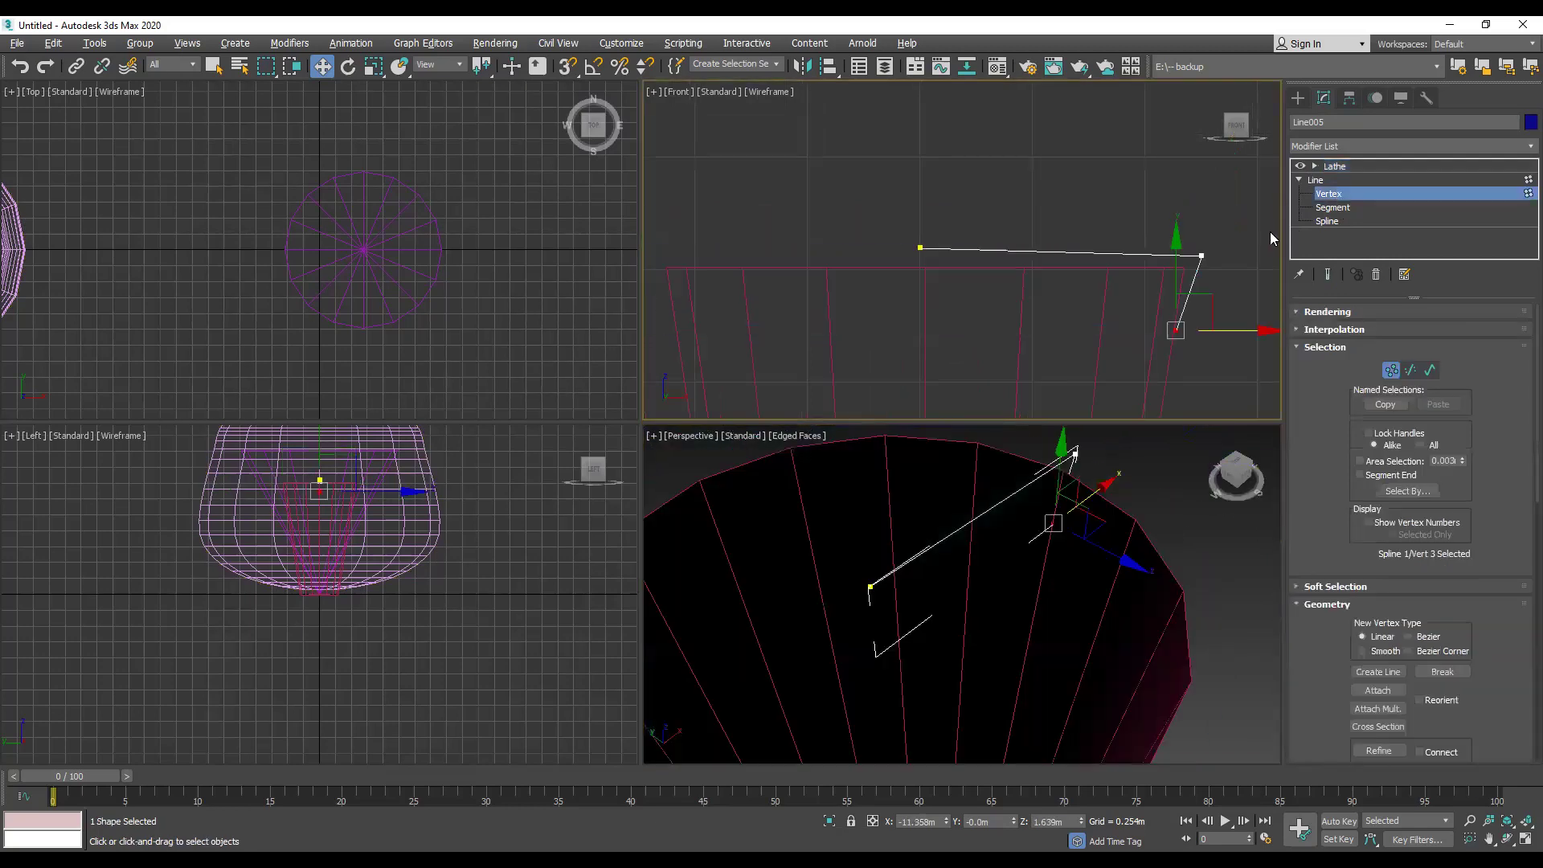
pyautogui.click(920, 247)
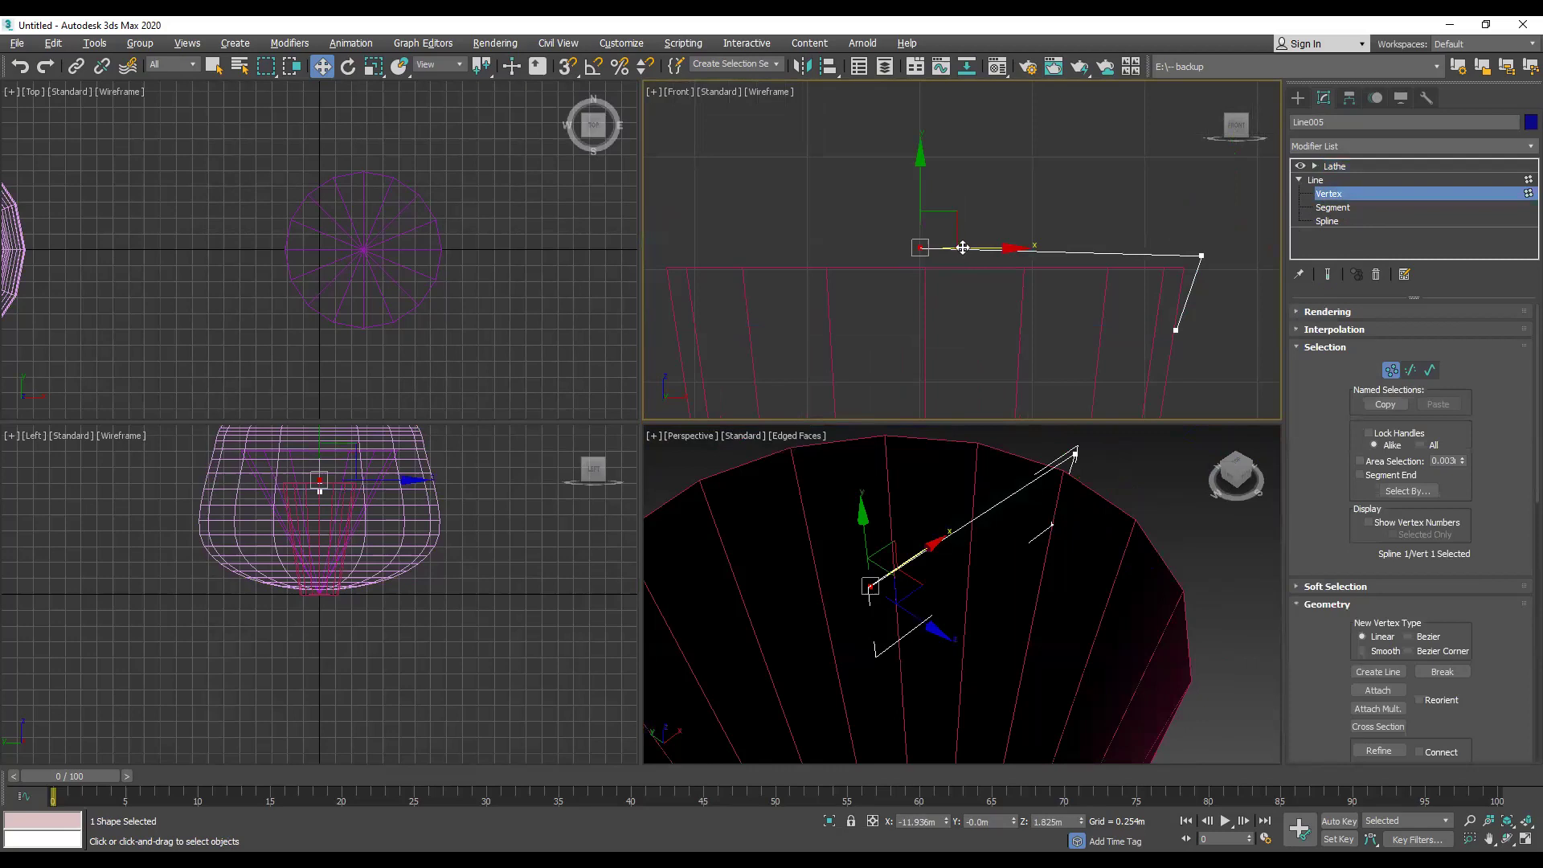
pyautogui.moveTo(989, 248); pyautogui.dragTo(1021, 248)
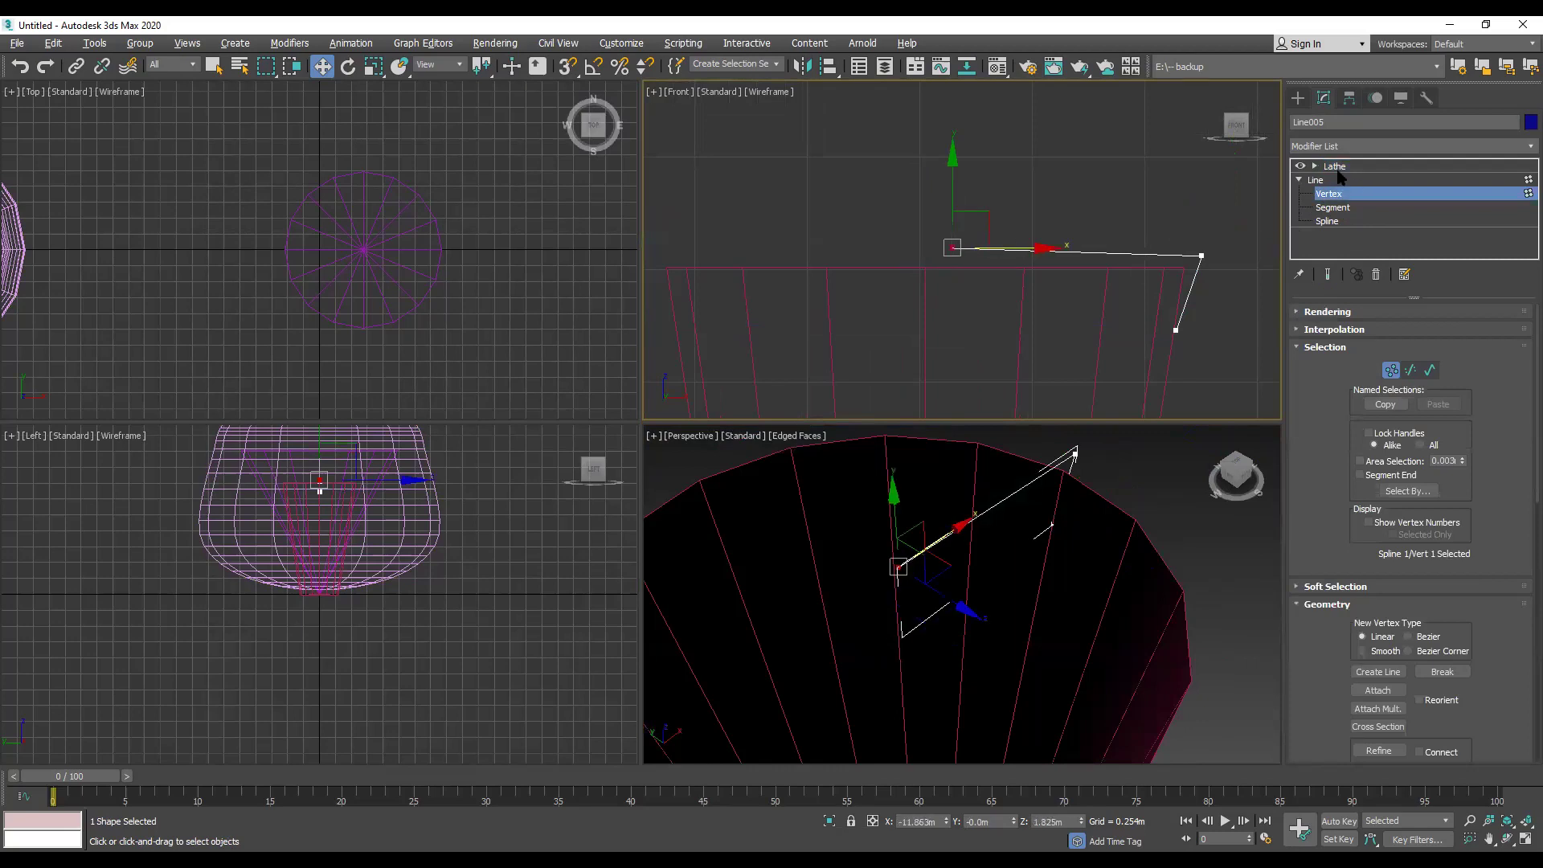
pyautogui.click(1340, 167)
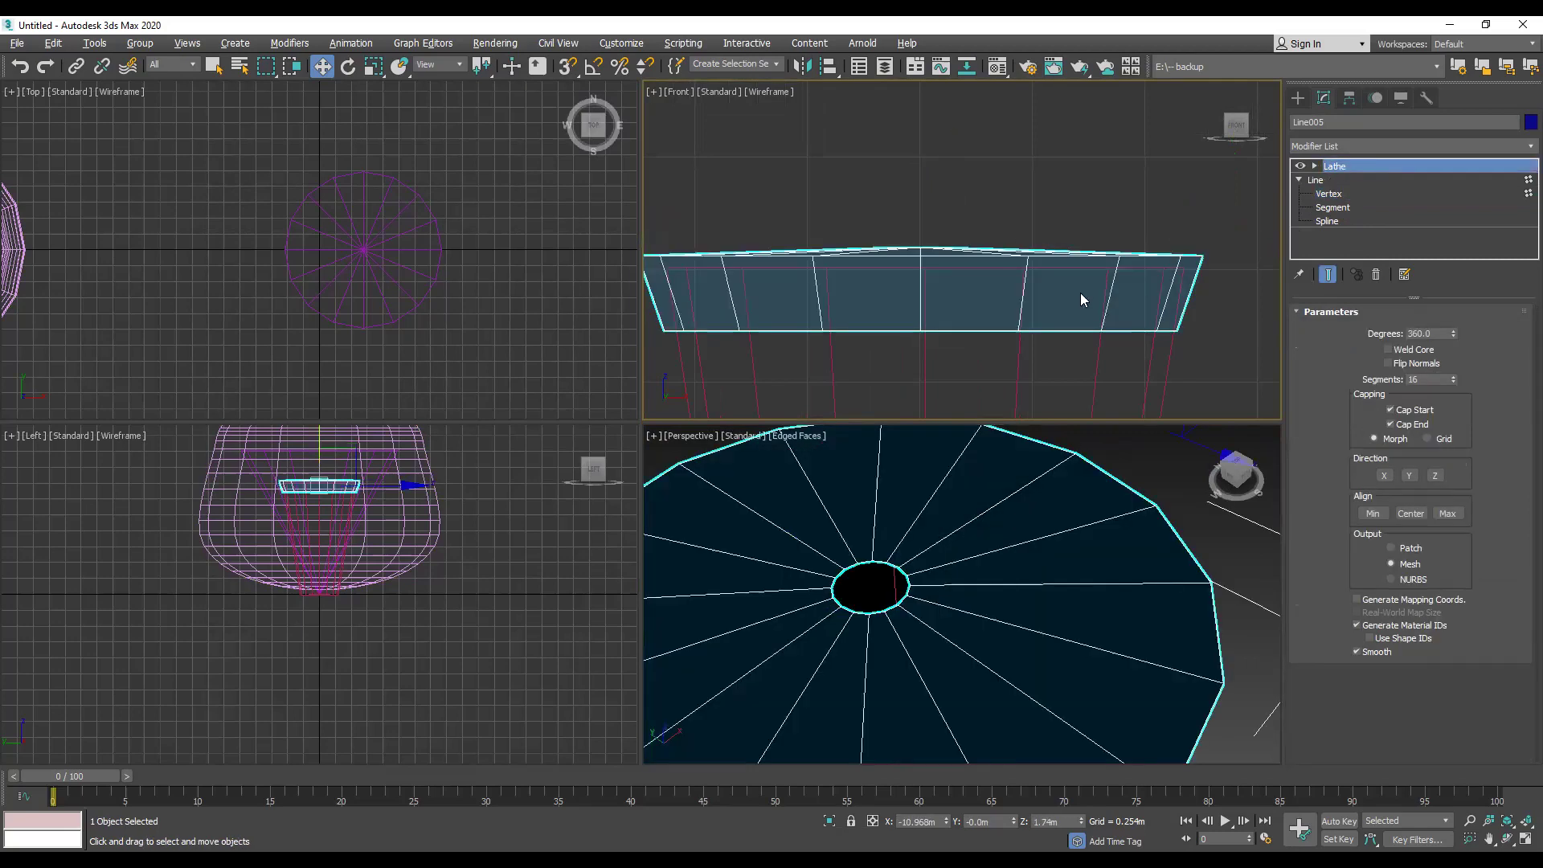
# Step: Examine the lid's central opening and its fit on the cup in the maximized perspective view
pyautogui.click(1019, 201)
pyautogui.click(1164, 476)
pyautogui.hotkey('alt', 'w')
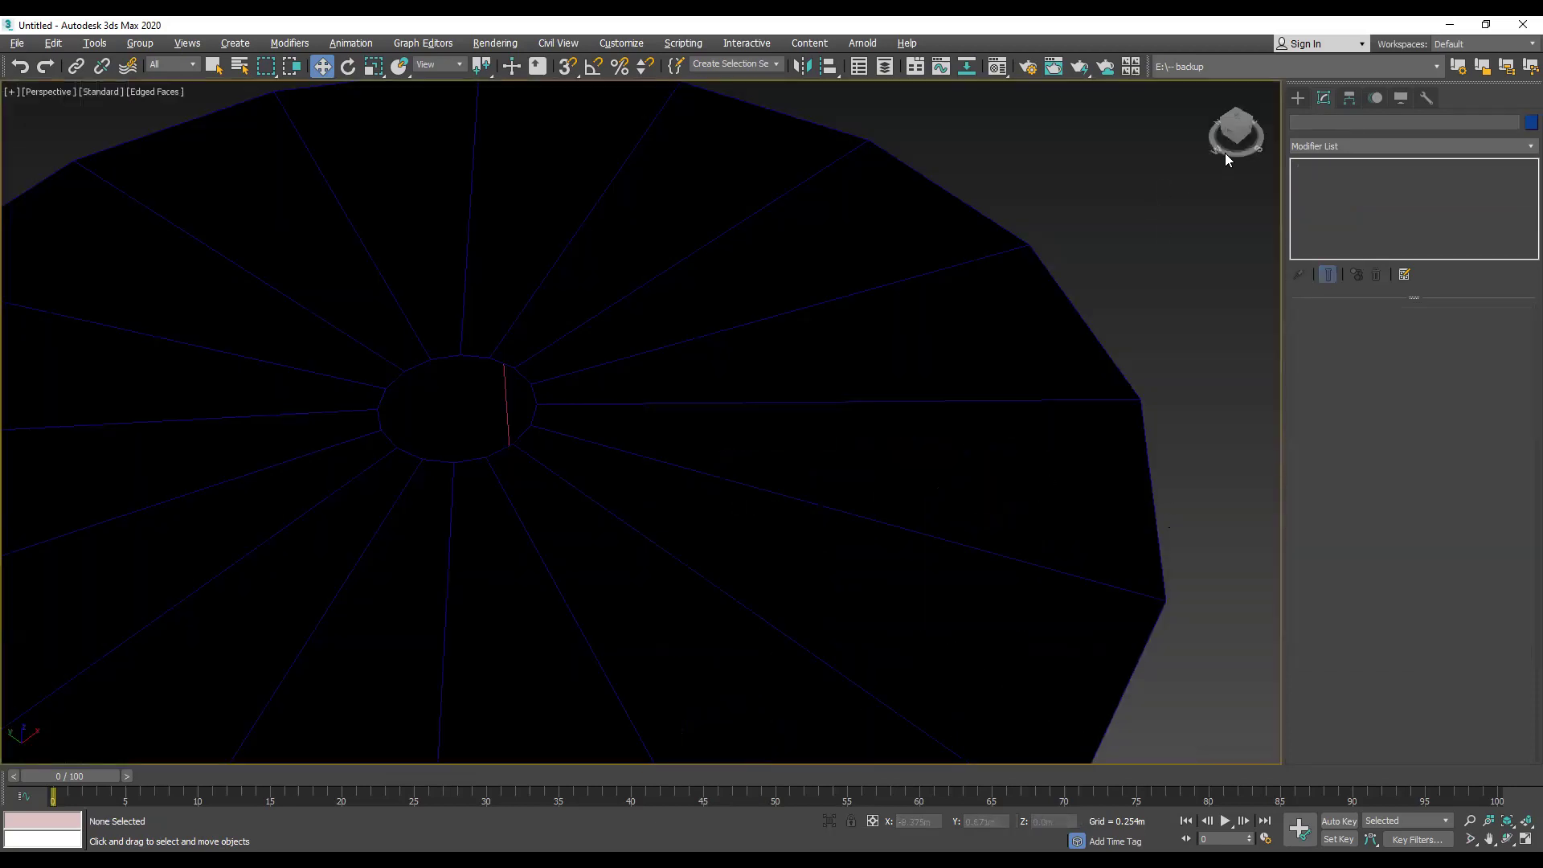
pyautogui.moveTo(1238, 133); pyautogui.dragTo(704, 323)
pyautogui.scroll(-3, 705, 322)
pyautogui.moveTo(704, 323); pyautogui.dragTo(733, 456, button='middle')
pyautogui.scroll(2, 734, 456)
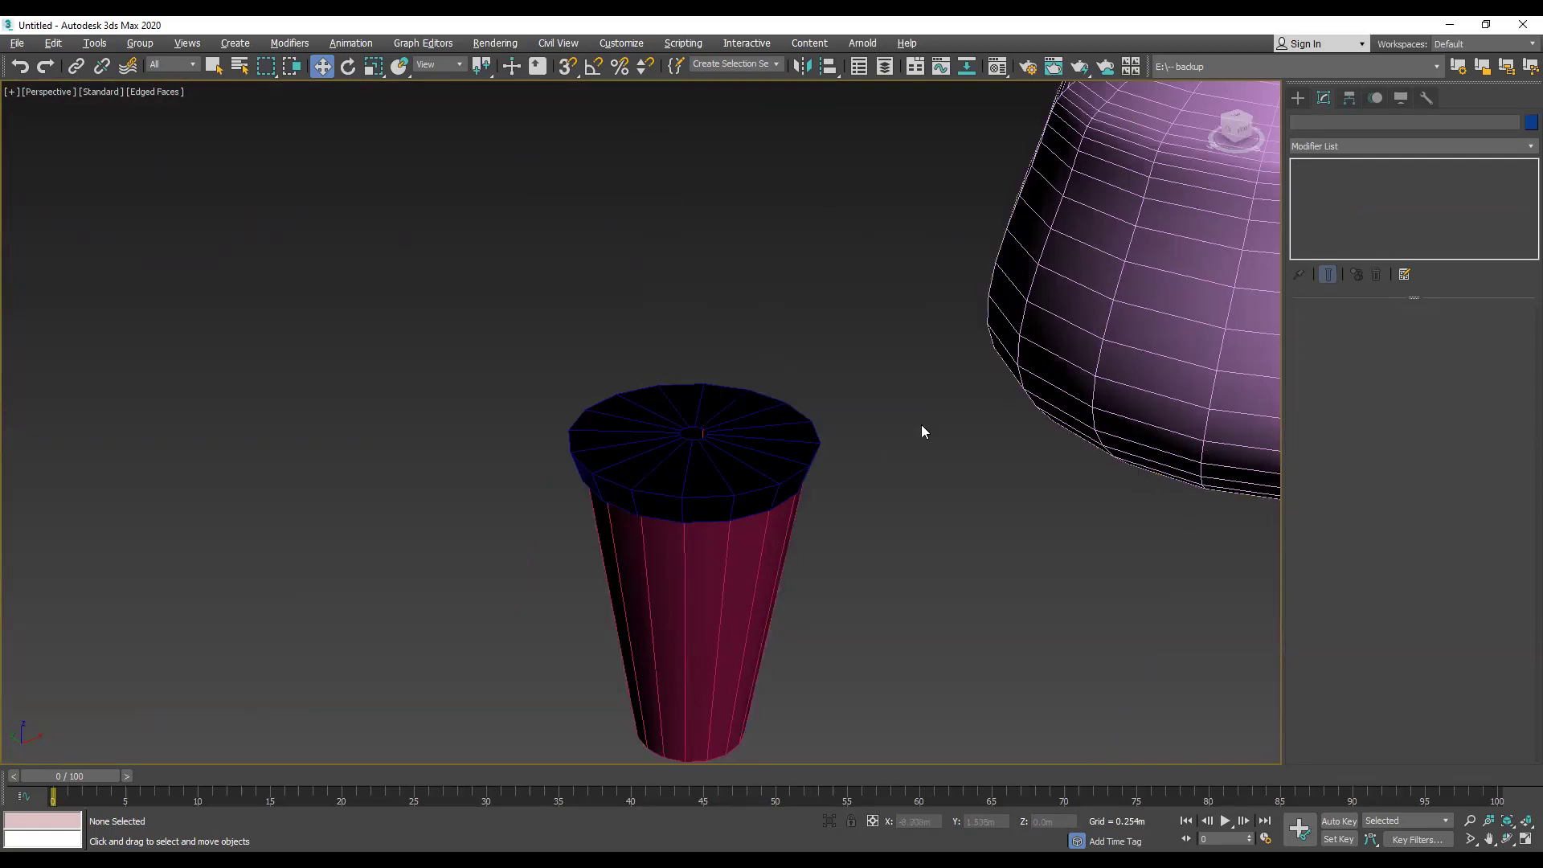
pyautogui.moveTo(971, 428); pyautogui.dragTo(809, 407, button='middle')
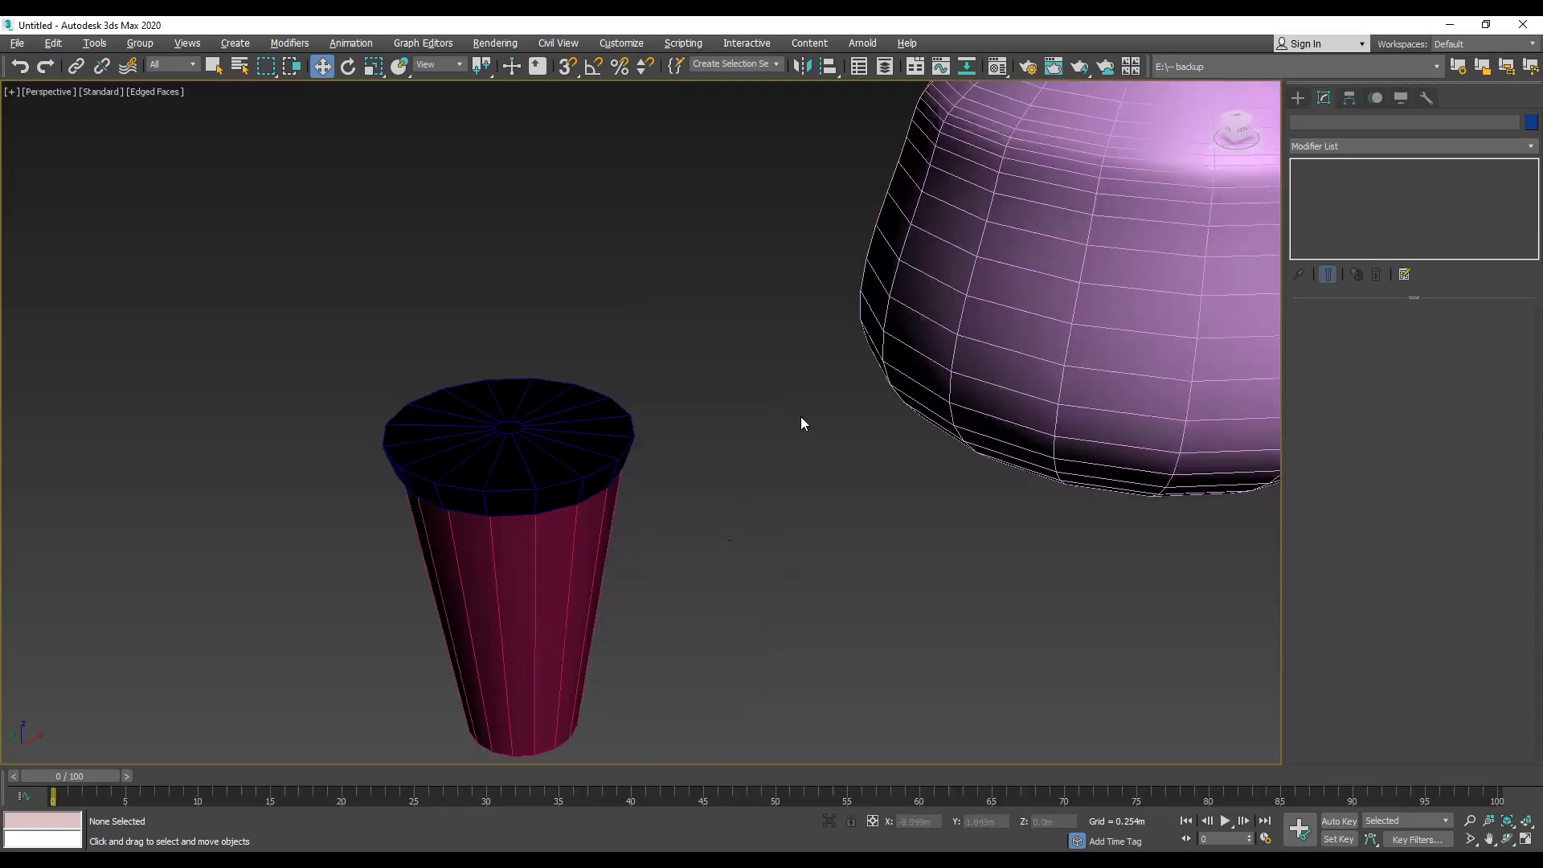
# Step: Delete the purple cone, pink dome and green lathed objects, keeping the lidded cup, and reset the perspective to its home view
pyautogui.scroll(-5, 864, 402)
pyautogui.moveTo(1135, 298); pyautogui.dragTo(842, 355, button='middle')
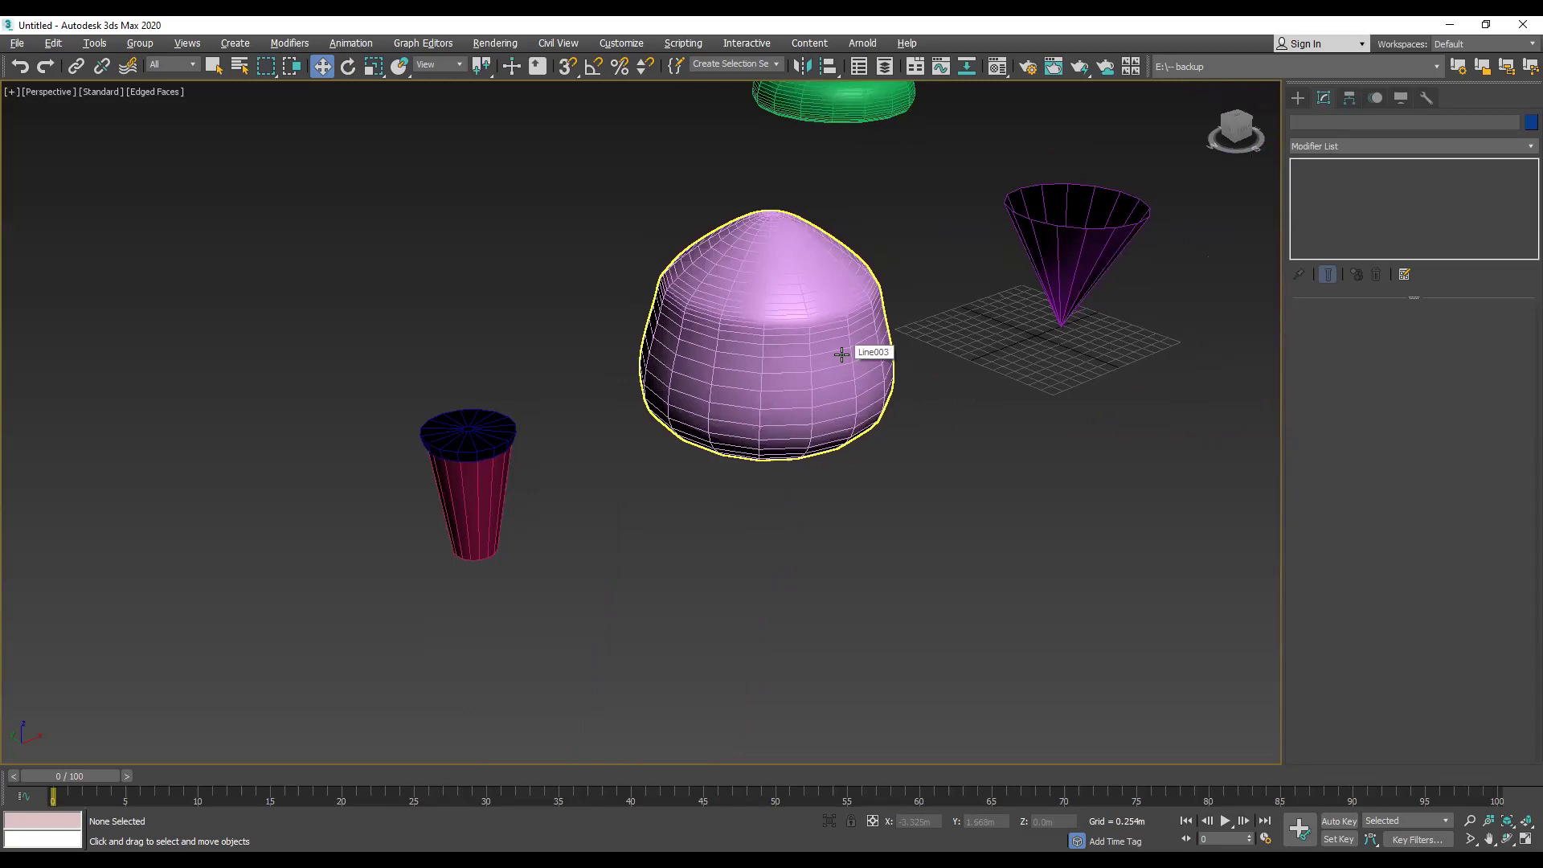
pyautogui.moveTo(1065, 421); pyautogui.dragTo(917, 535, button='middle')
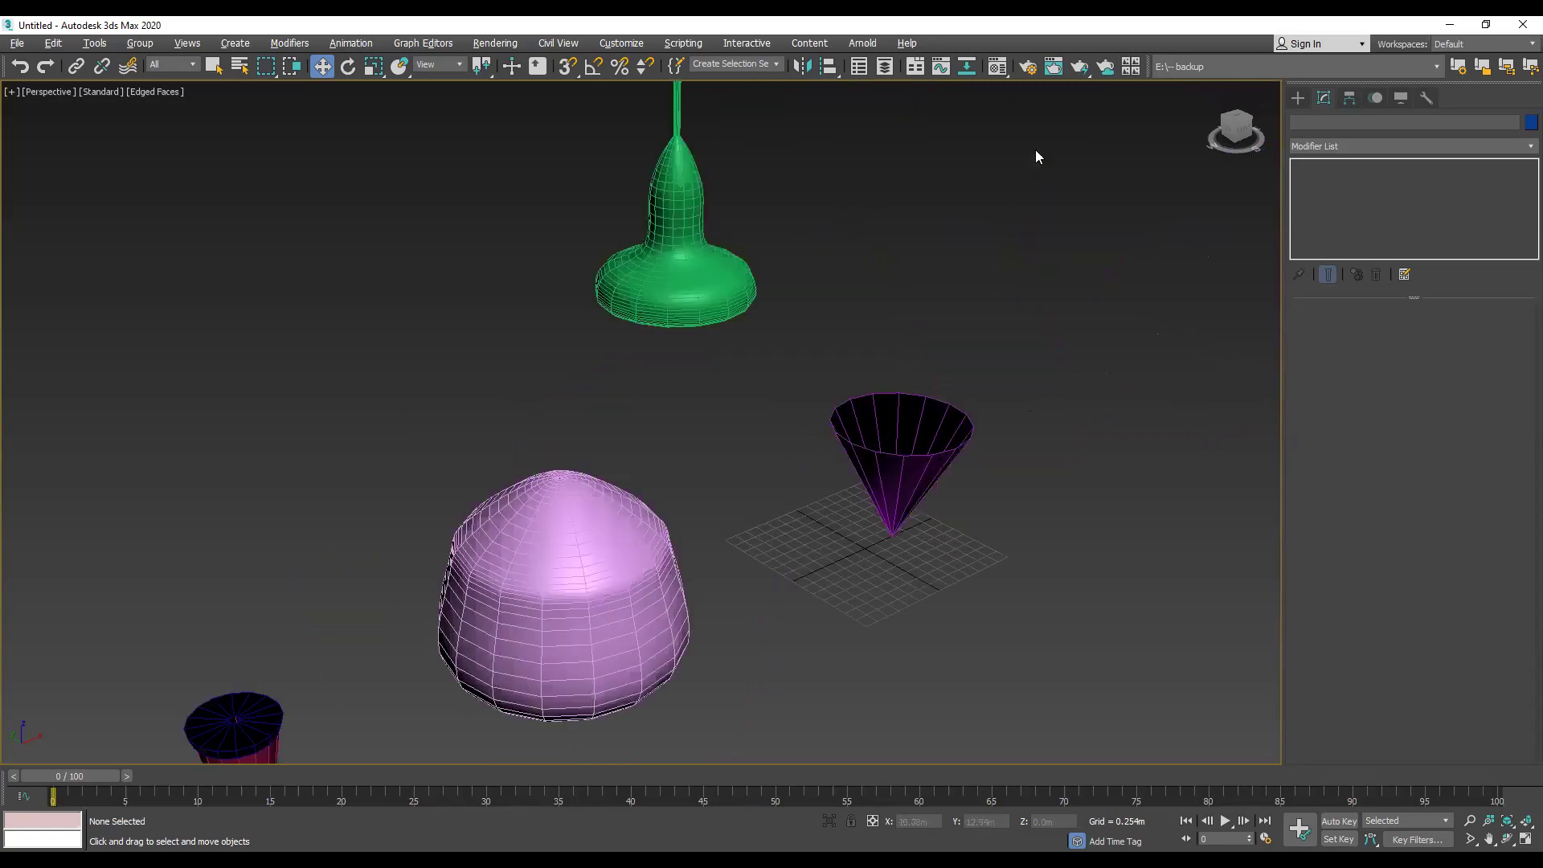
pyautogui.moveTo(517, 722); pyautogui.dragTo(515, 717)
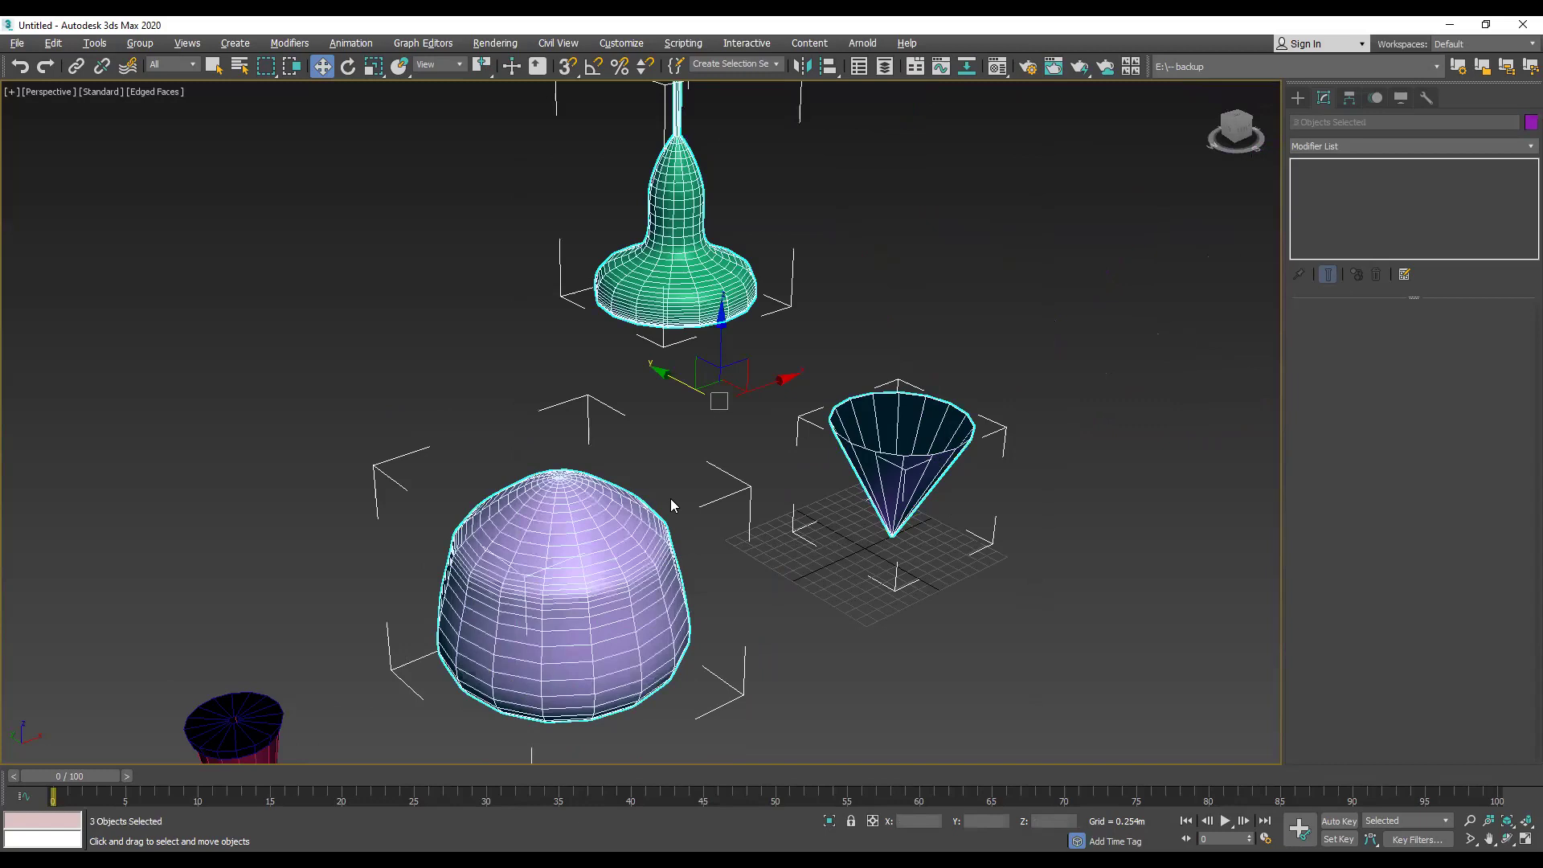
pyautogui.press('Delete')
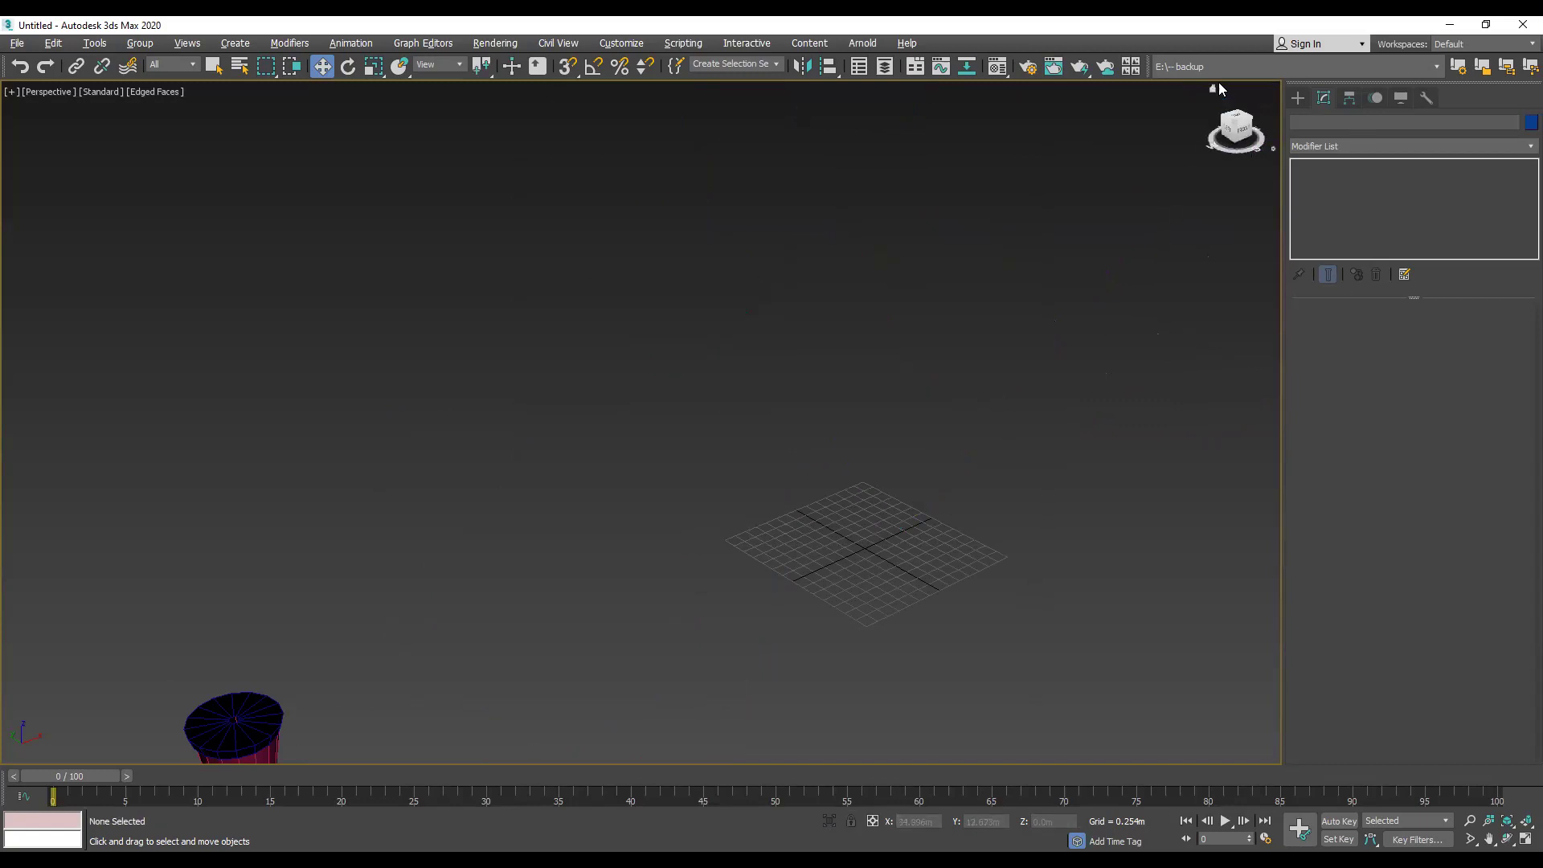
pyautogui.click(1214, 89)
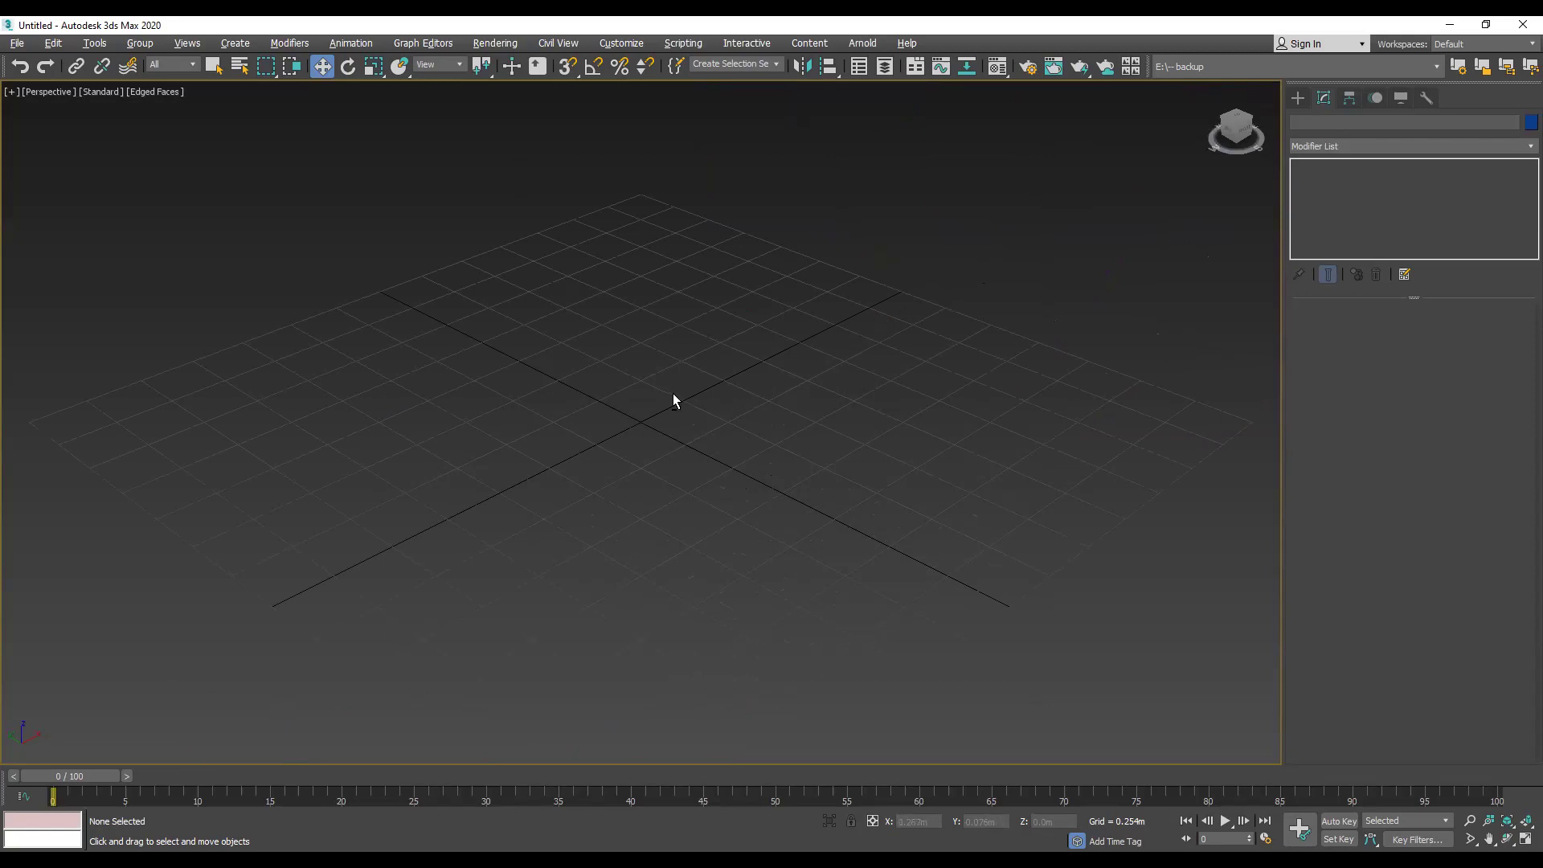
# Step: In the maximized Front view, draw a wavy four-point line with the Smooth initial type
pyautogui.hotkey('alt', 'w')
pyautogui.click(924, 214)
pyautogui.hotkey('alt', 'w')
pyautogui.moveTo(1212, 357); pyautogui.dragTo(614, 325, button='middle')
pyautogui.scroll(-10, 835, 373)
pyautogui.scroll(-2, 1009, 417)
pyautogui.moveTo(1006, 418); pyautogui.dragTo(467, 402, button='middle')
pyautogui.scroll(4, 854, 414)
pyautogui.moveTo(1151, 431); pyautogui.dragTo(612, 410, button='middle')
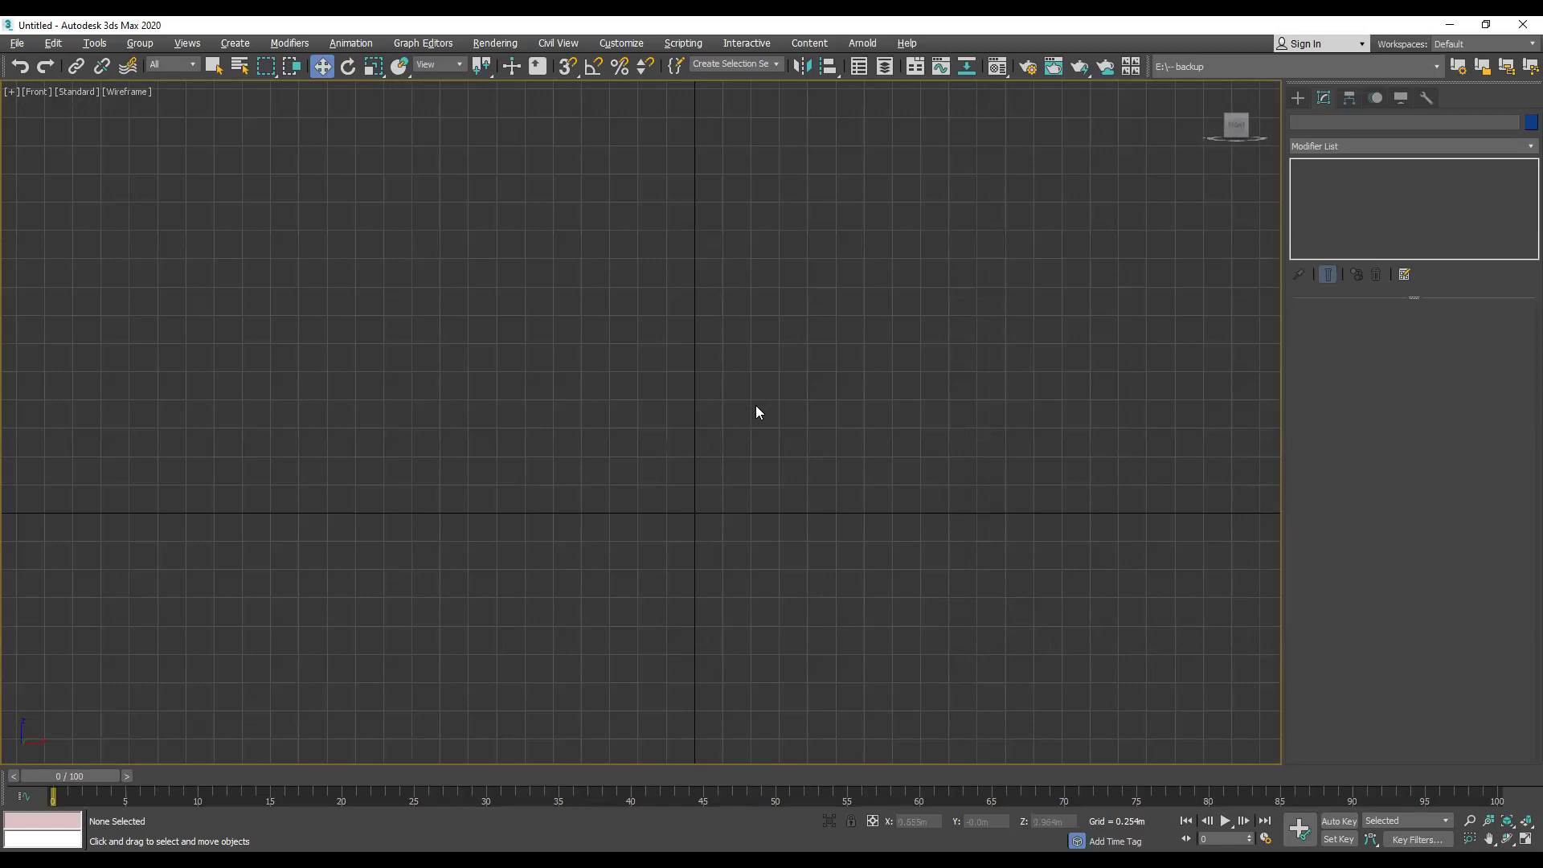
pyautogui.click(1297, 98)
pyautogui.click(1379, 207)
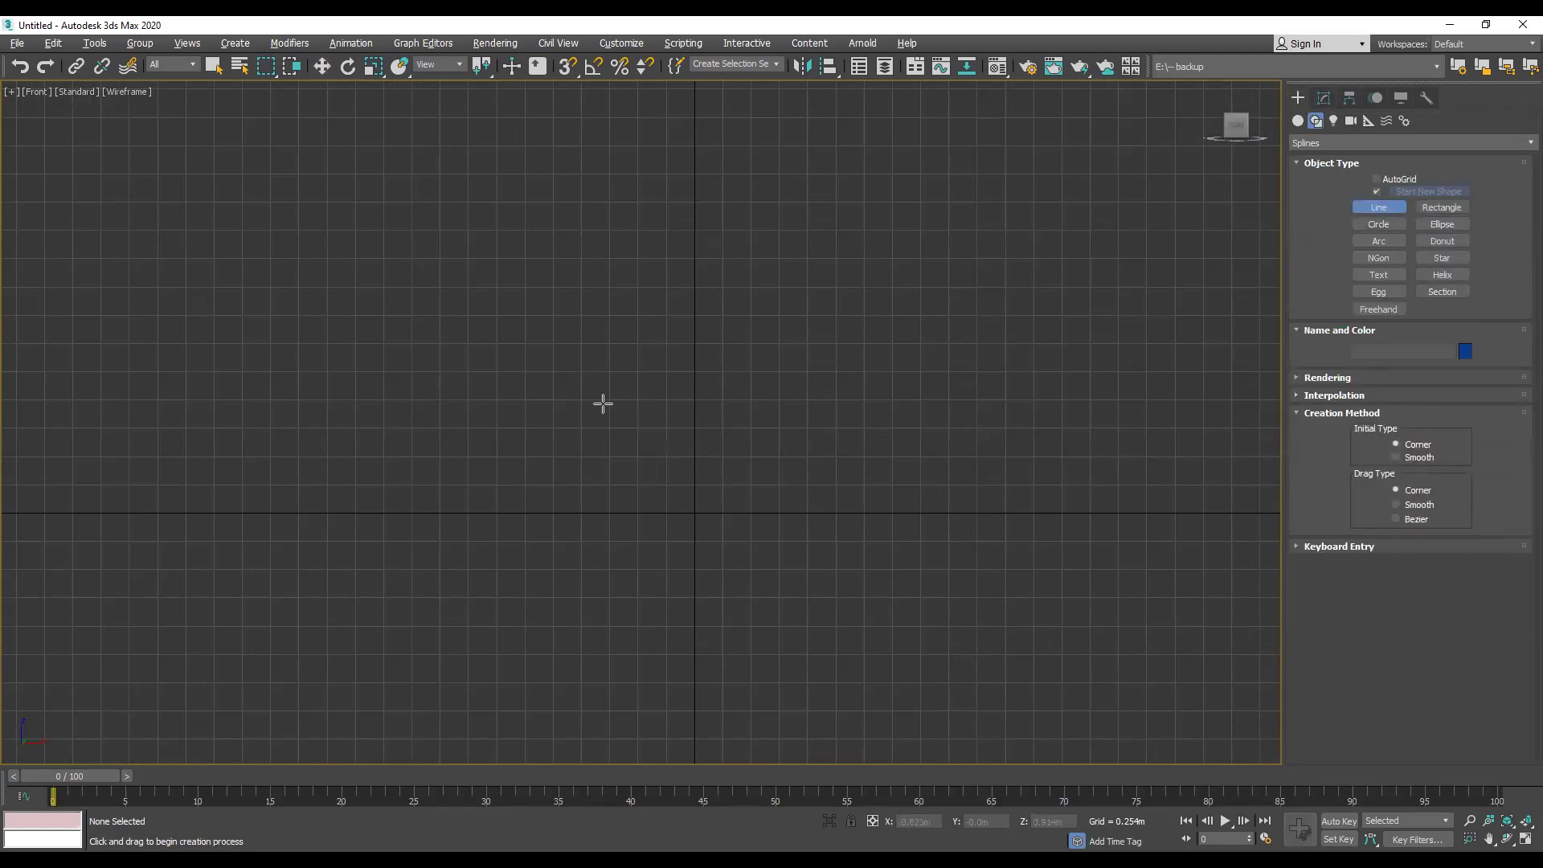
pyautogui.click(1417, 457)
pyautogui.click(516, 429)
pyautogui.click(772, 244)
pyautogui.click(1011, 367)
pyautogui.click(1125, 214)
pyautogui.rightClick(1173, 251)
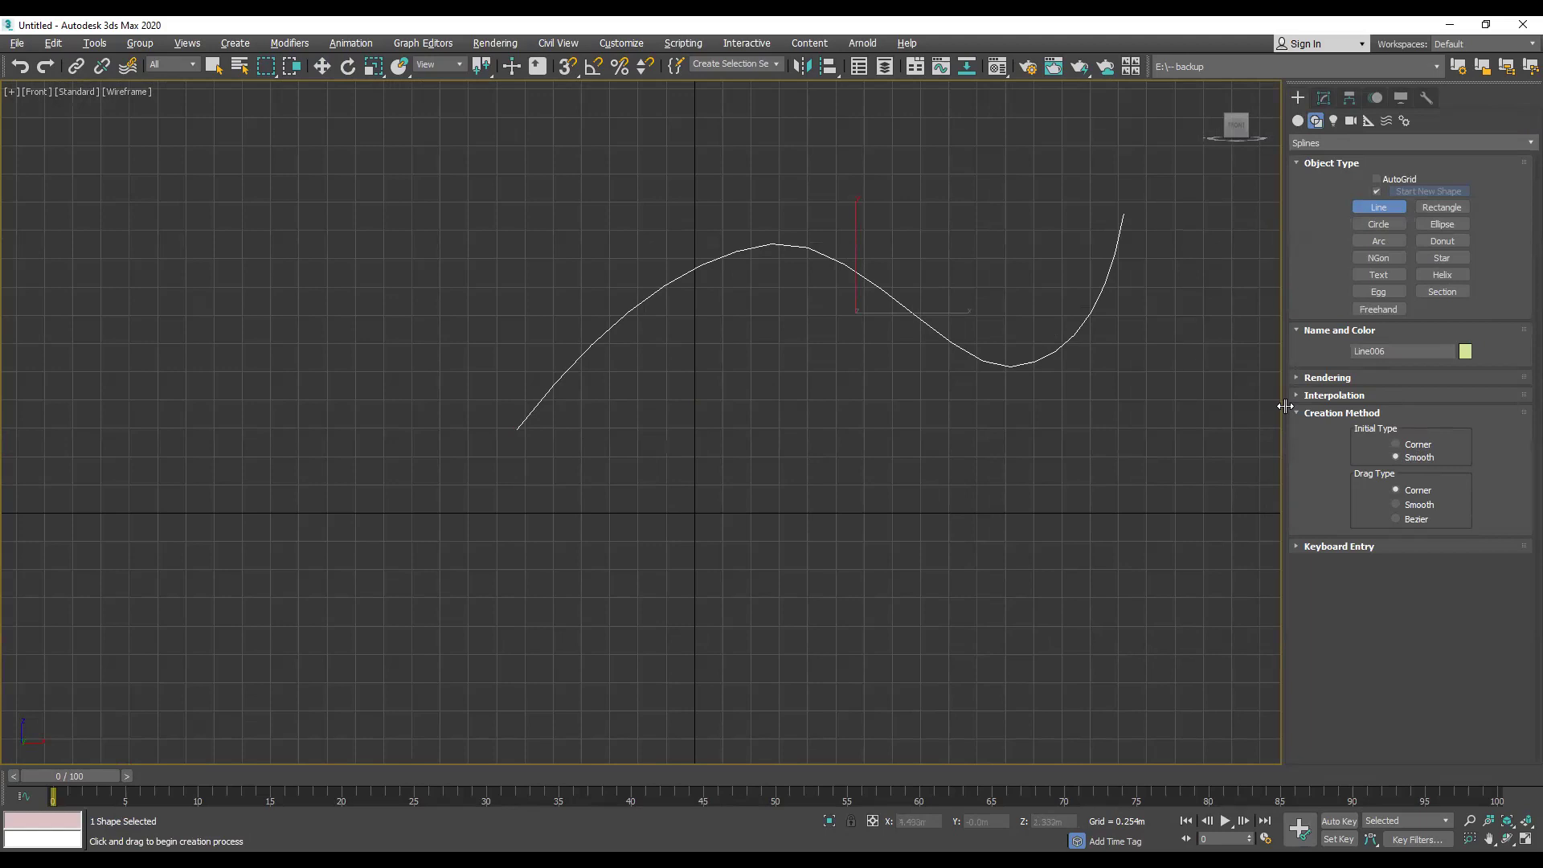
# Step: Draw a nearly horizontal two-point line above the wavy line with the Corner initial type, and finish drawing
pyautogui.click(1418, 446)
pyautogui.moveTo(724, 241); pyautogui.dragTo(692, 611, button='middle')
pyautogui.click(542, 312)
pyautogui.click(886, 289)
pyautogui.rightClick(1005, 459)
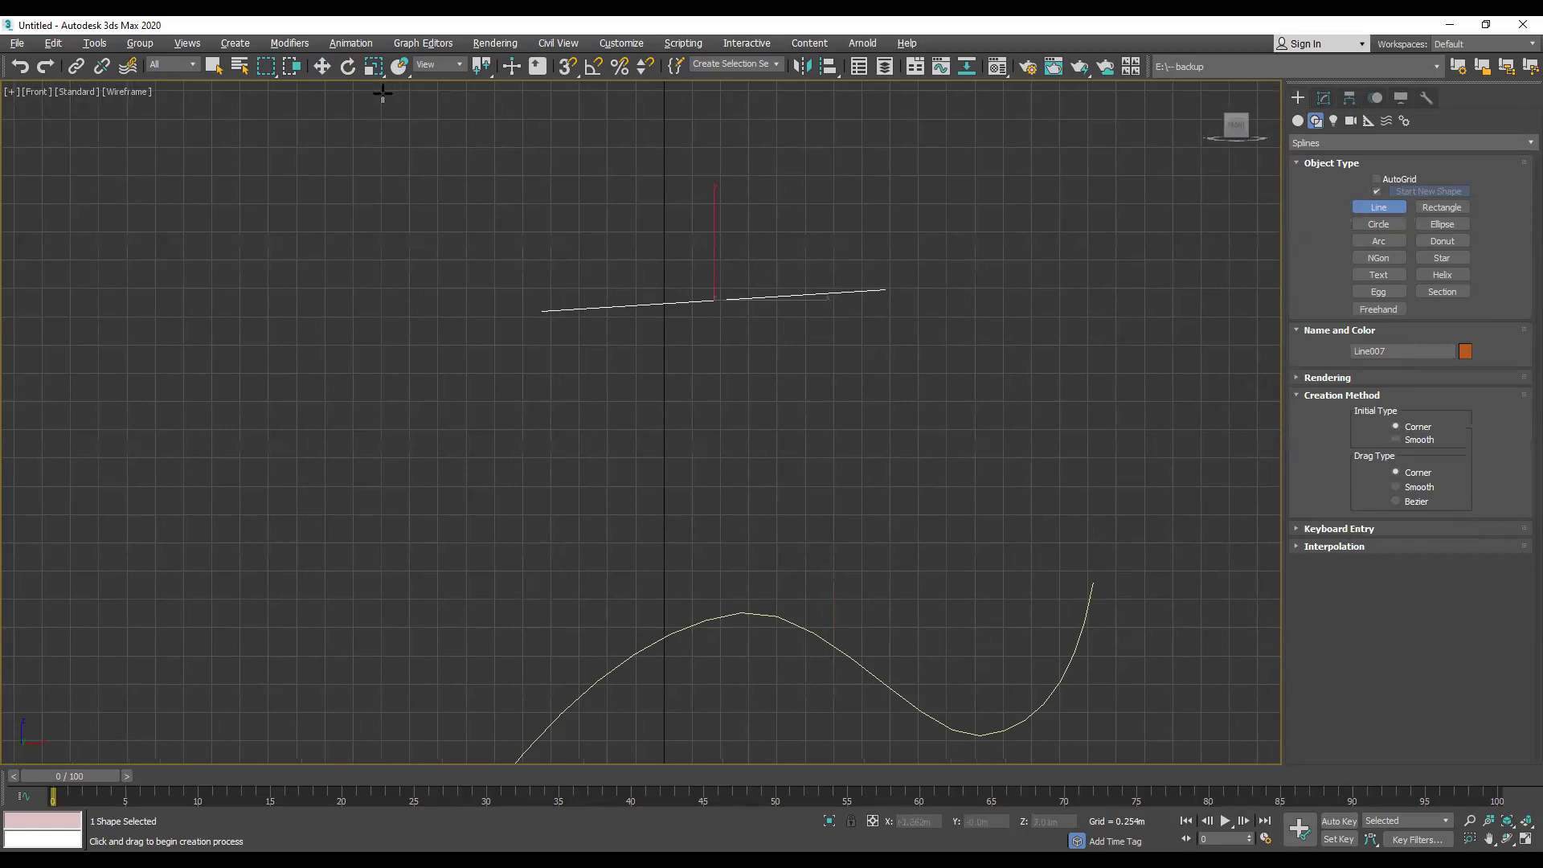
pyautogui.click(323, 67)
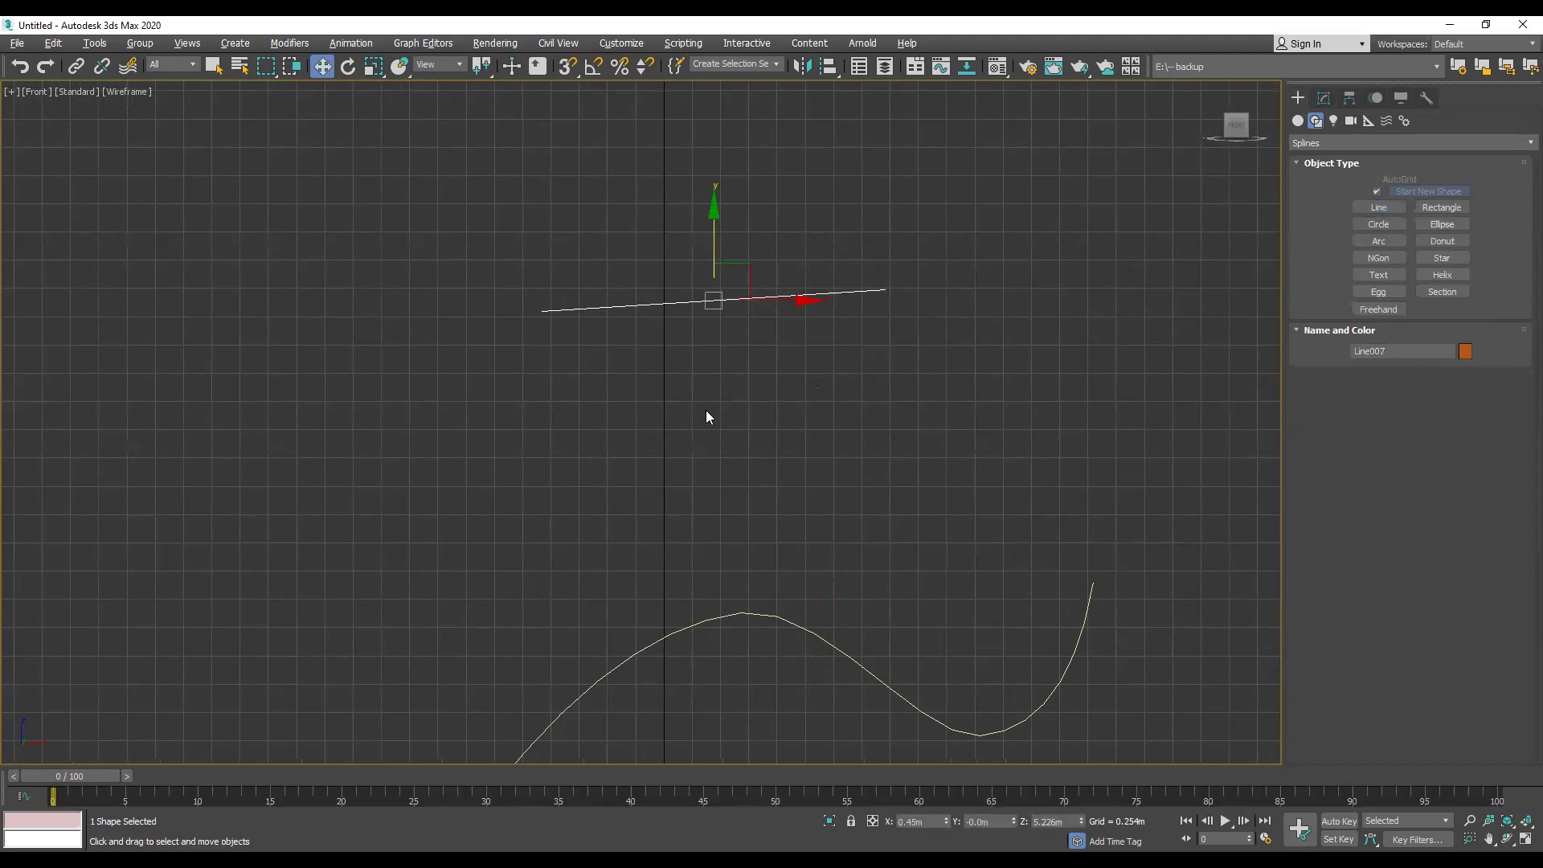
# Step: Select the straight line in the maximized perspective view and apply the Sweep modifier to it
pyautogui.hotkey('alt', 'w')
pyautogui.click(962, 485)
pyautogui.hotkey('alt', 'w')
pyautogui.moveTo(794, 360); pyautogui.dragTo(870, 489, button='middle')
pyautogui.scroll(-5, 870, 489)
pyautogui.moveTo(913, 404); pyautogui.dragTo(878, 465, button='middle')
pyautogui.scroll(2, 878, 464)
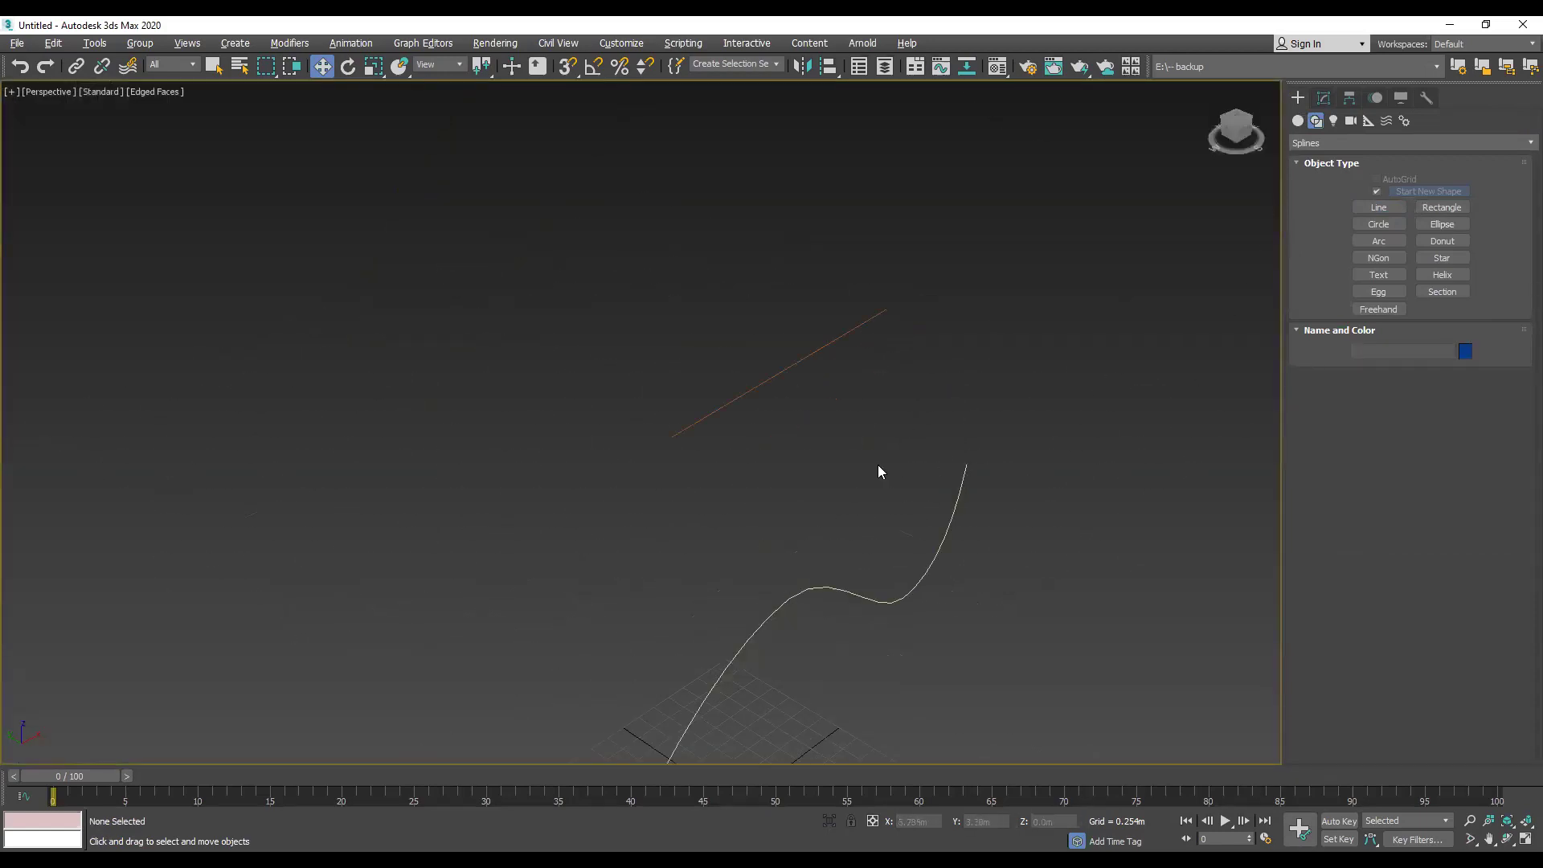
pyautogui.moveTo(1235, 130); pyautogui.dragTo(1182, 131)
pyautogui.keyDown('alt'); pyautogui.moveTo(725, 758); pyautogui.dragTo(727, 760, button='middle'); pyautogui.keyUp('alt')
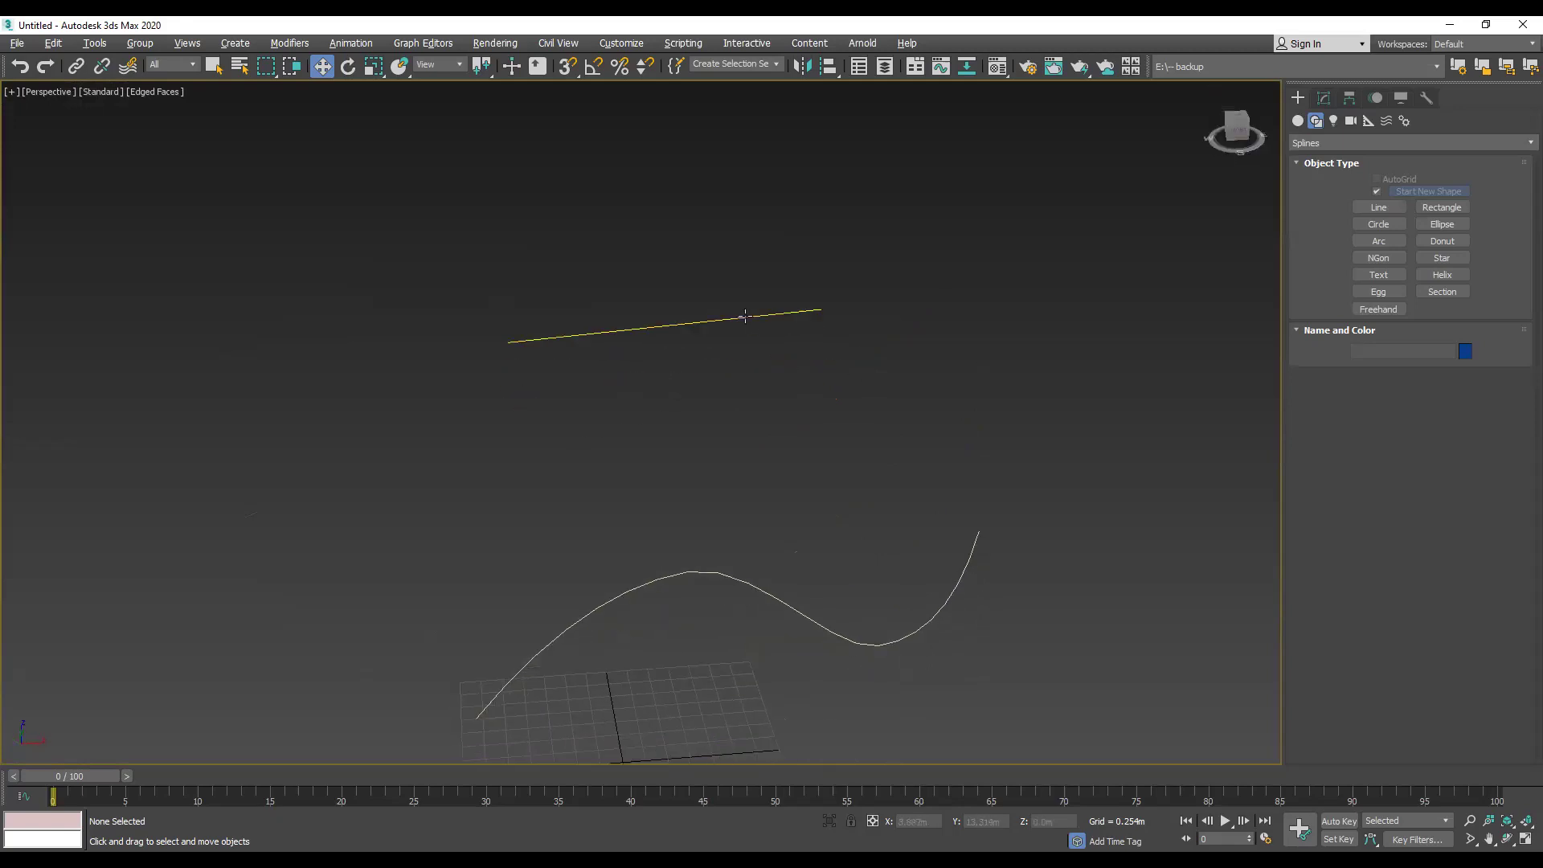
pyautogui.click(746, 315)
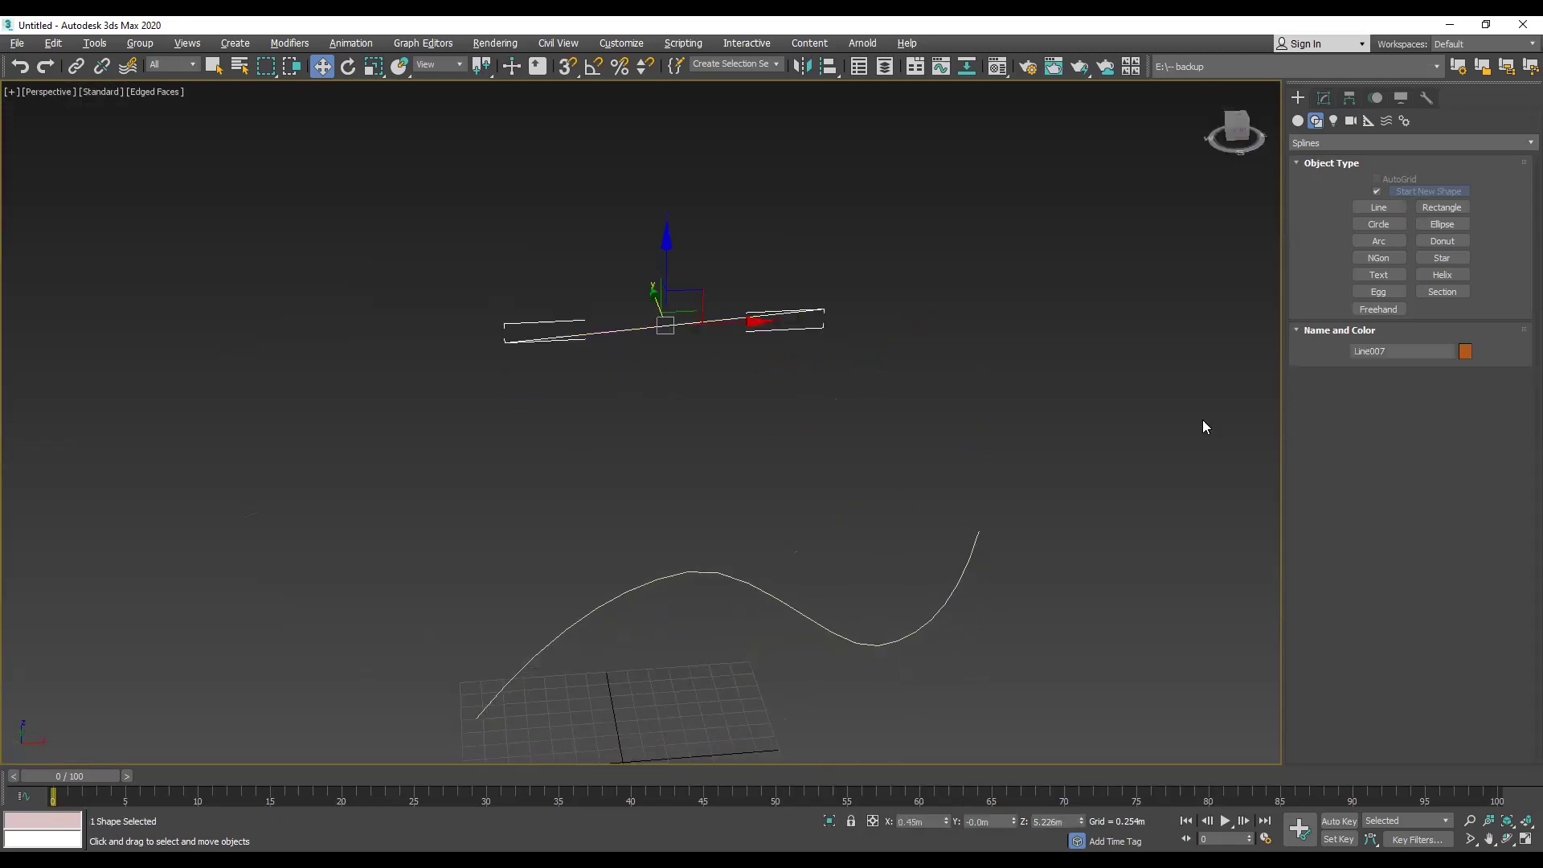
pyautogui.click(1324, 97)
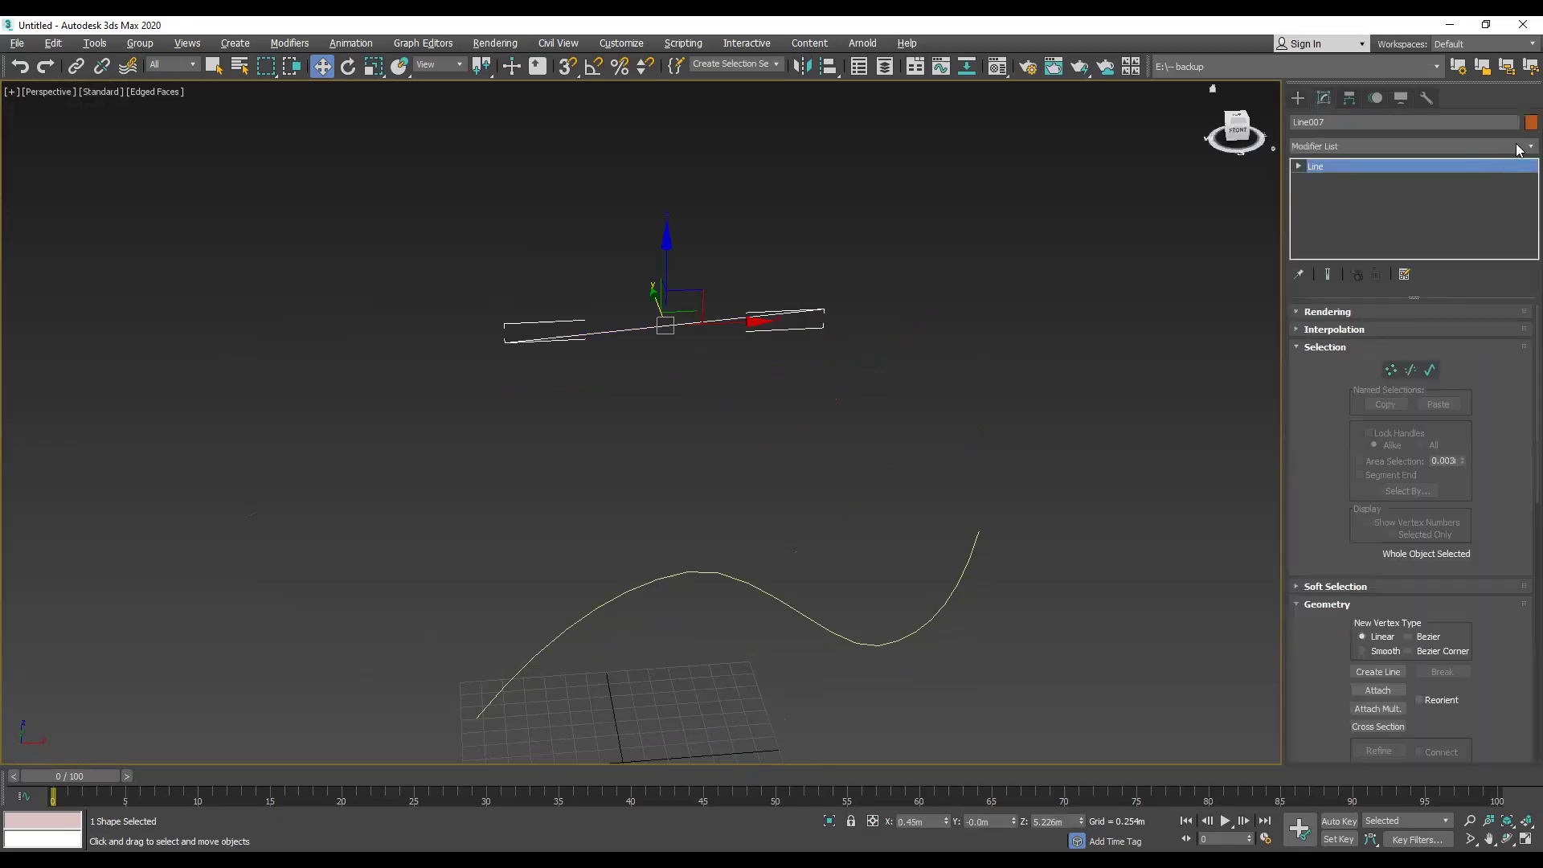
pyautogui.click(1520, 146)
pyautogui.write('sw')
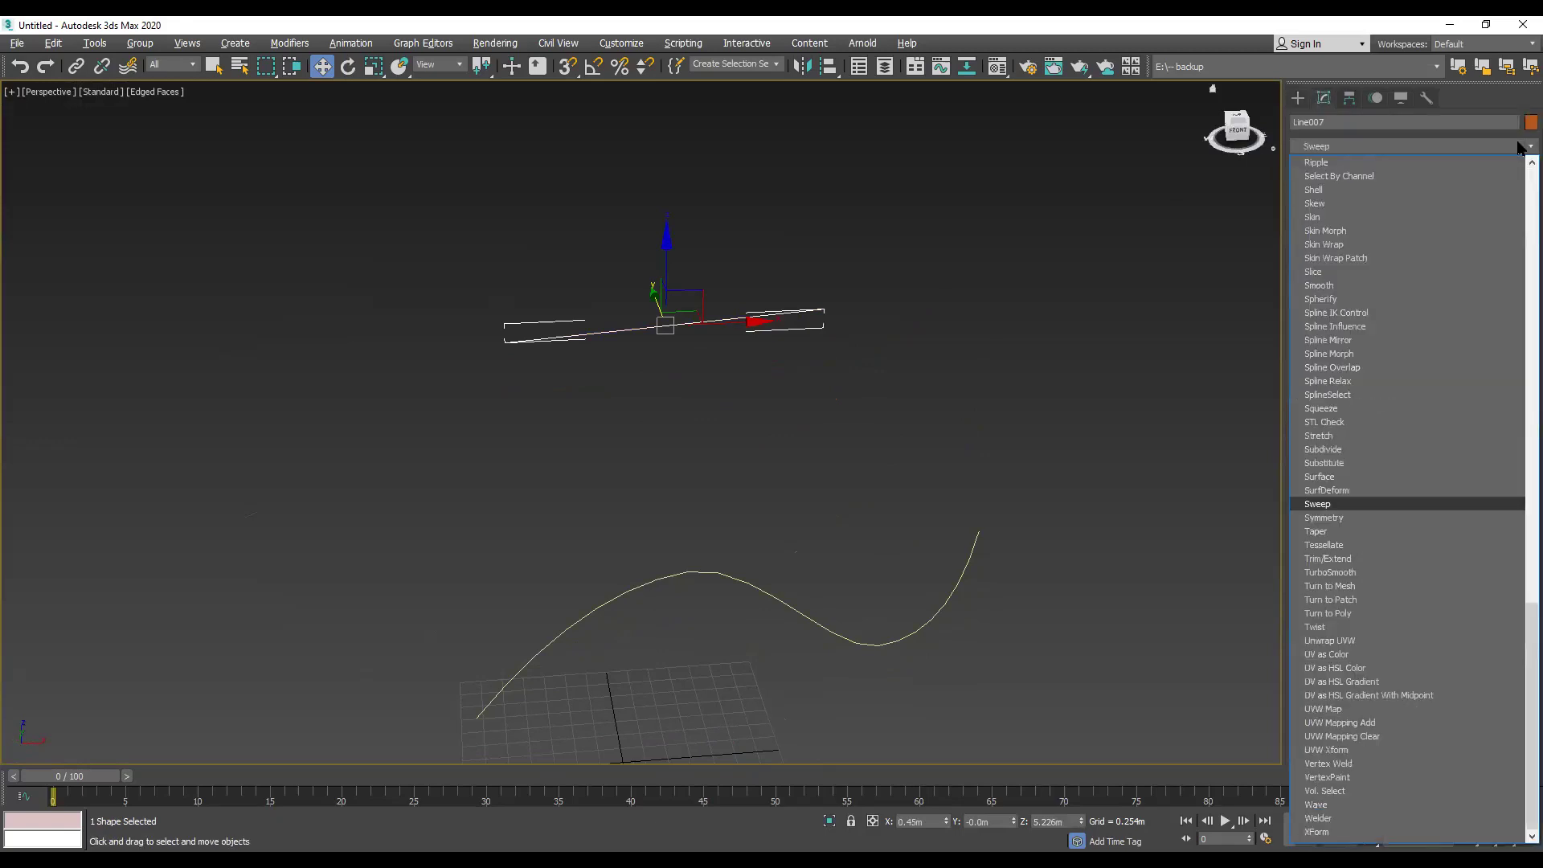
pyautogui.click(1336, 503)
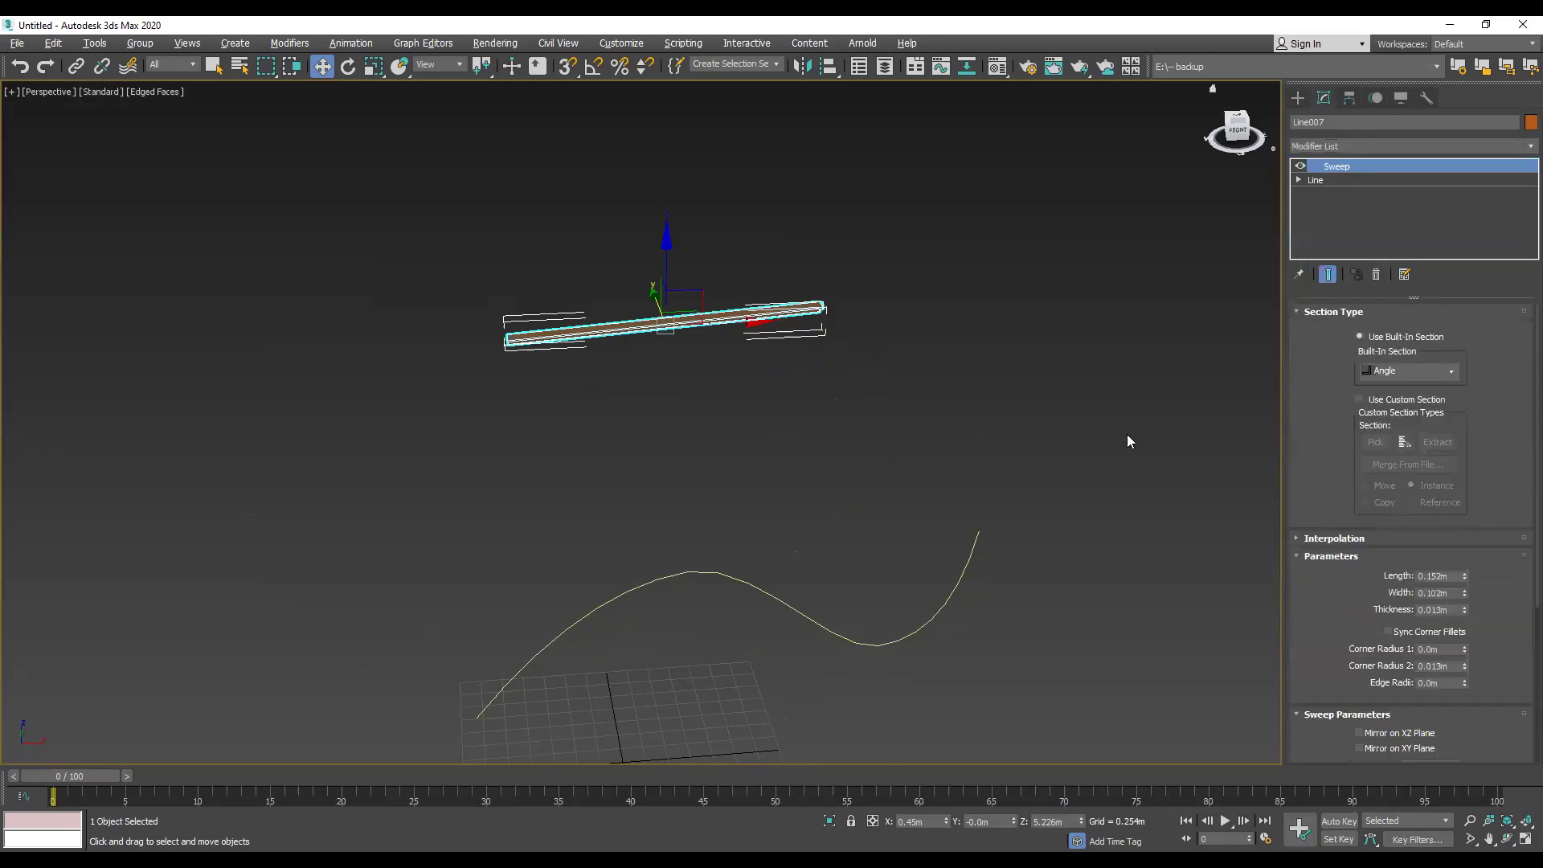
# Step: Examine the swept line's Angle section up close along its length and at its end
pyautogui.moveTo(1242, 136); pyautogui.dragTo(878, 350)
pyautogui.scroll(4, 876, 341)
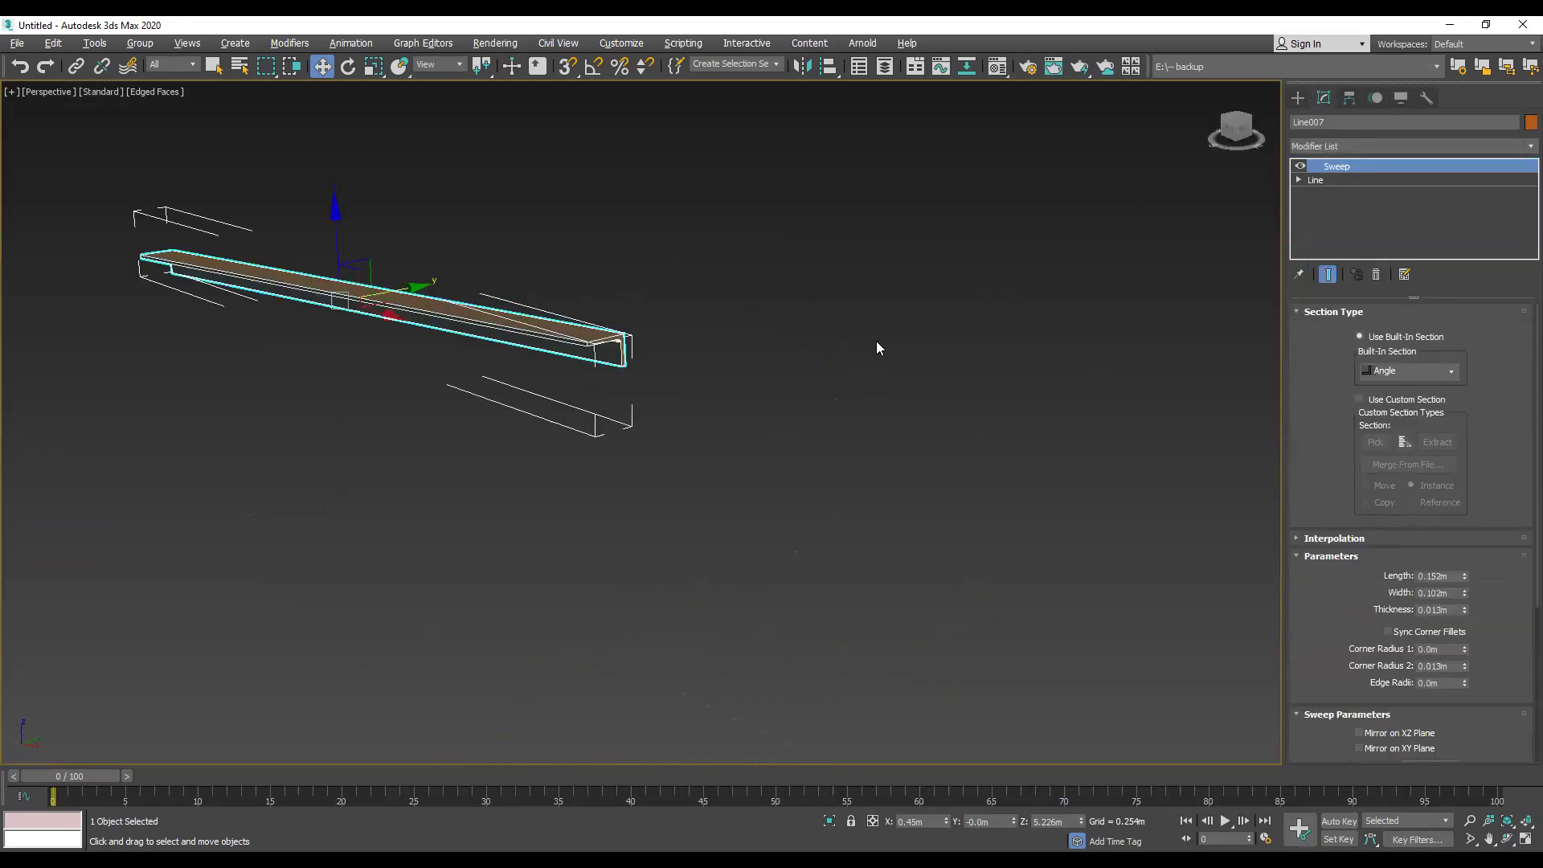
pyautogui.scroll(2, 491, 358)
pyautogui.moveTo(309, 334); pyautogui.dragTo(812, 390, button='middle')
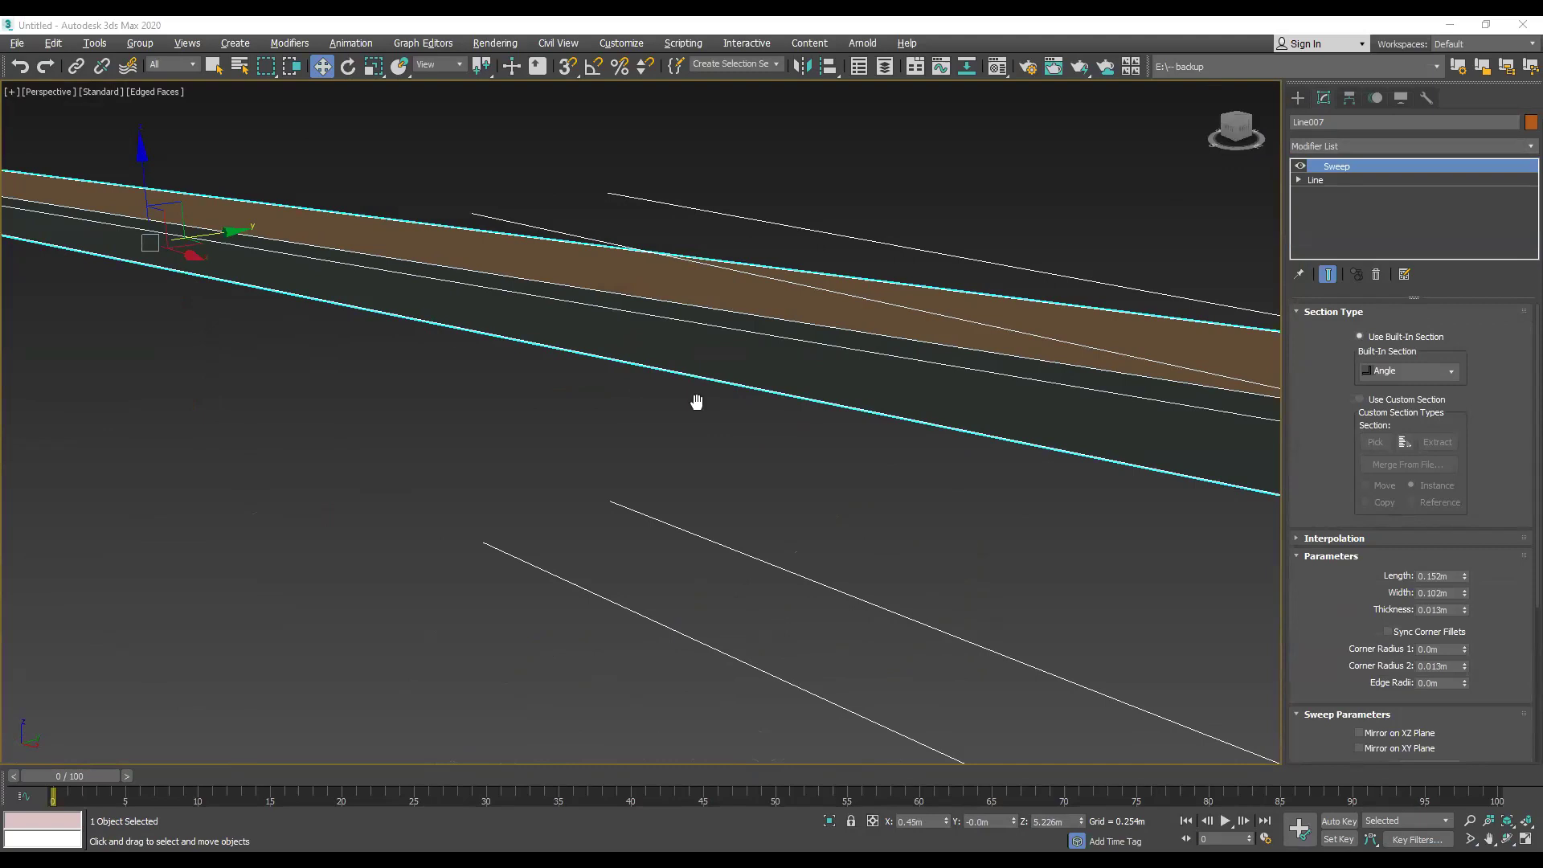
pyautogui.scroll(-3, 391, 452)
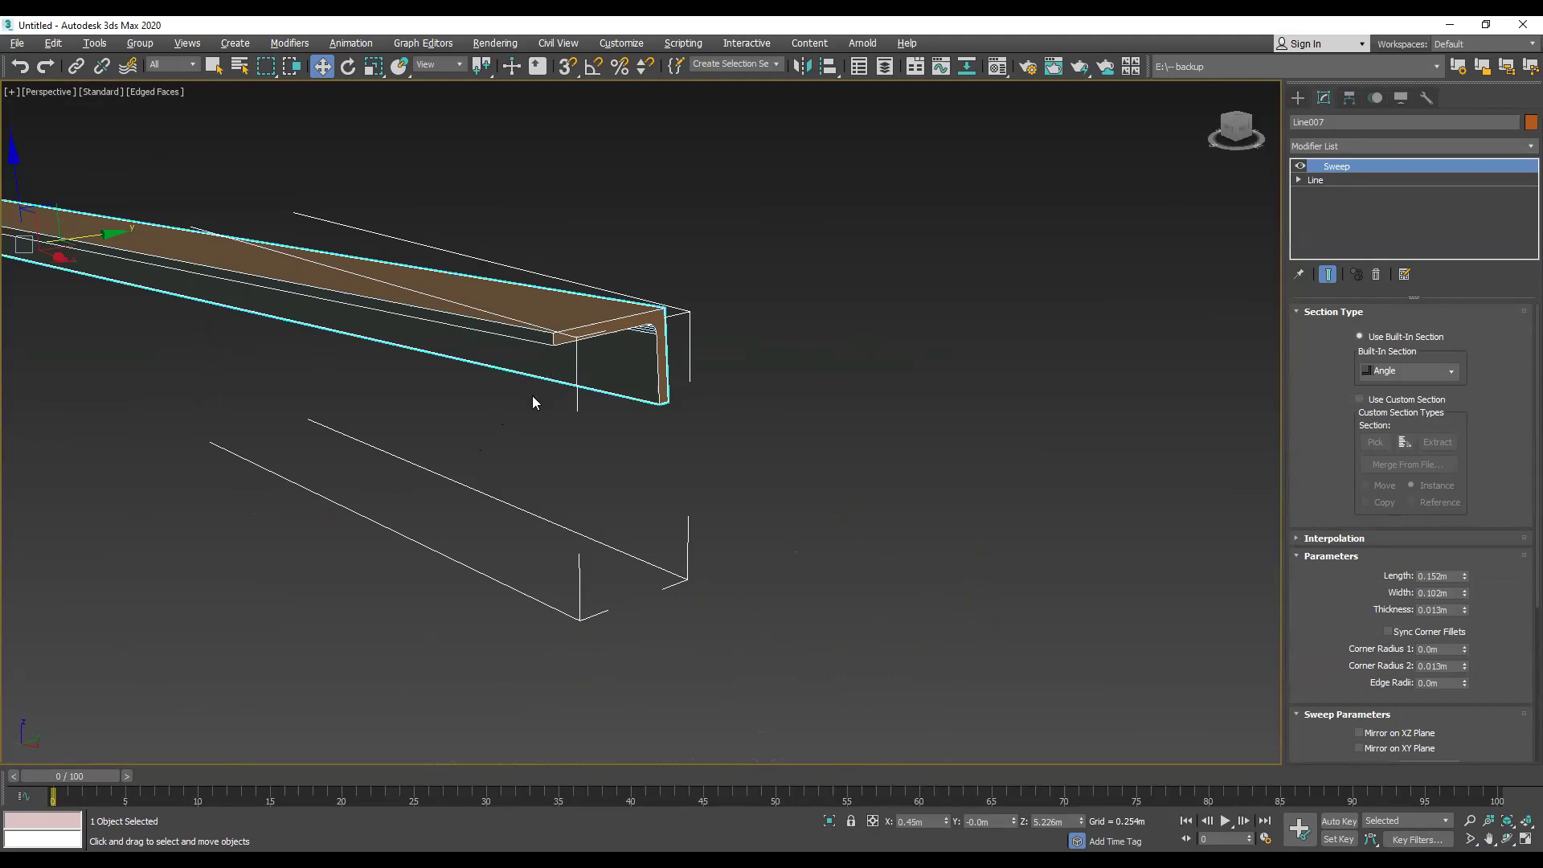
# Step: Disable the Sweep modifier to inspect the bare line, and enable it again
pyautogui.click(1301, 167)
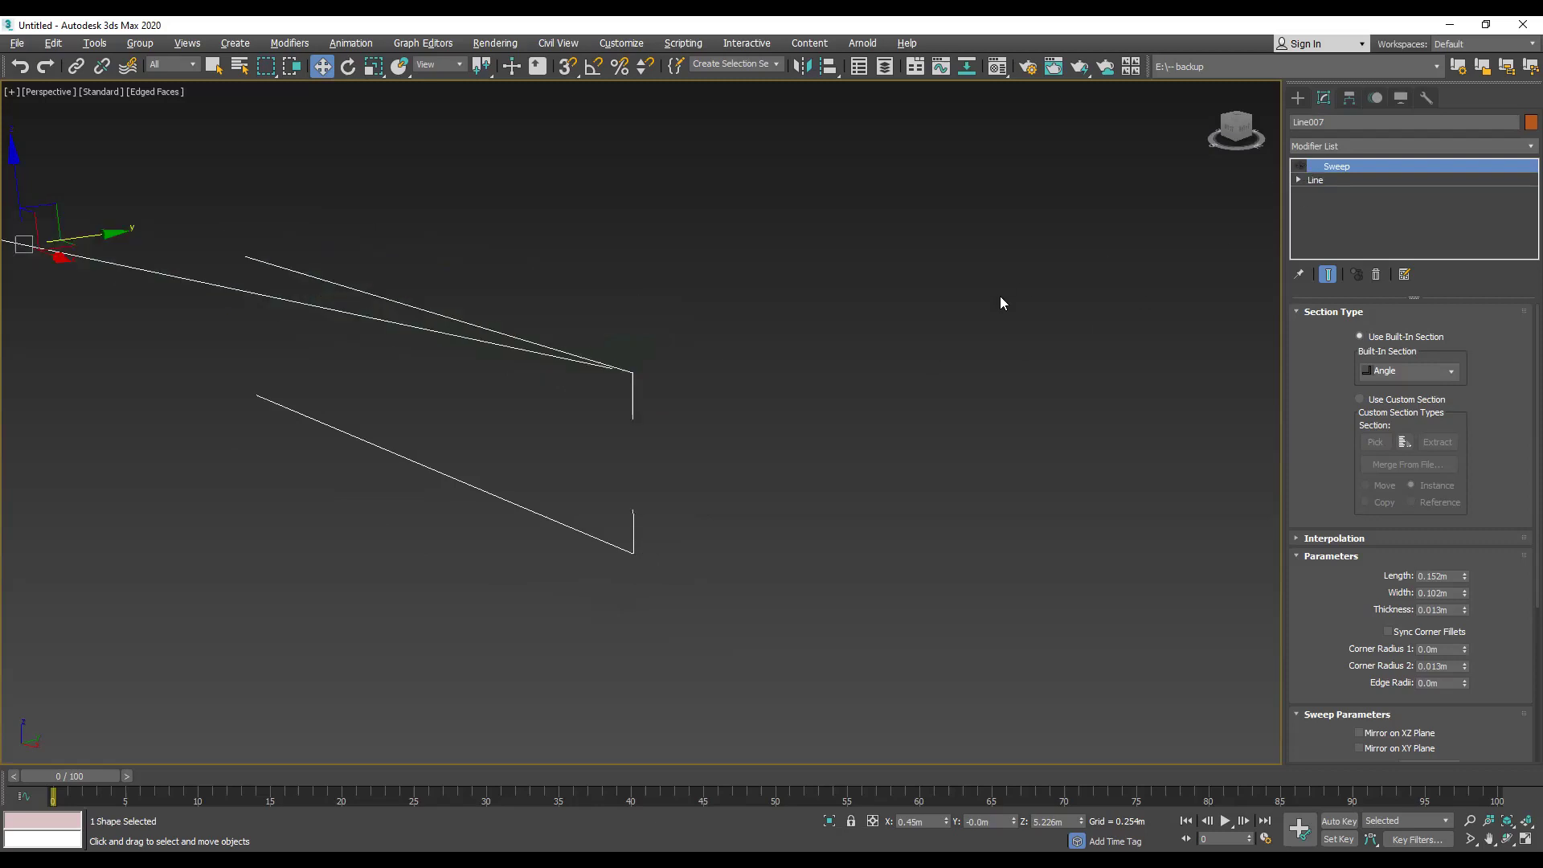
pyautogui.press('Delete')
pyautogui.hotkey('ctrl', 'z')
pyautogui.moveTo(439, 345); pyautogui.dragTo(696, 359, button='middle')
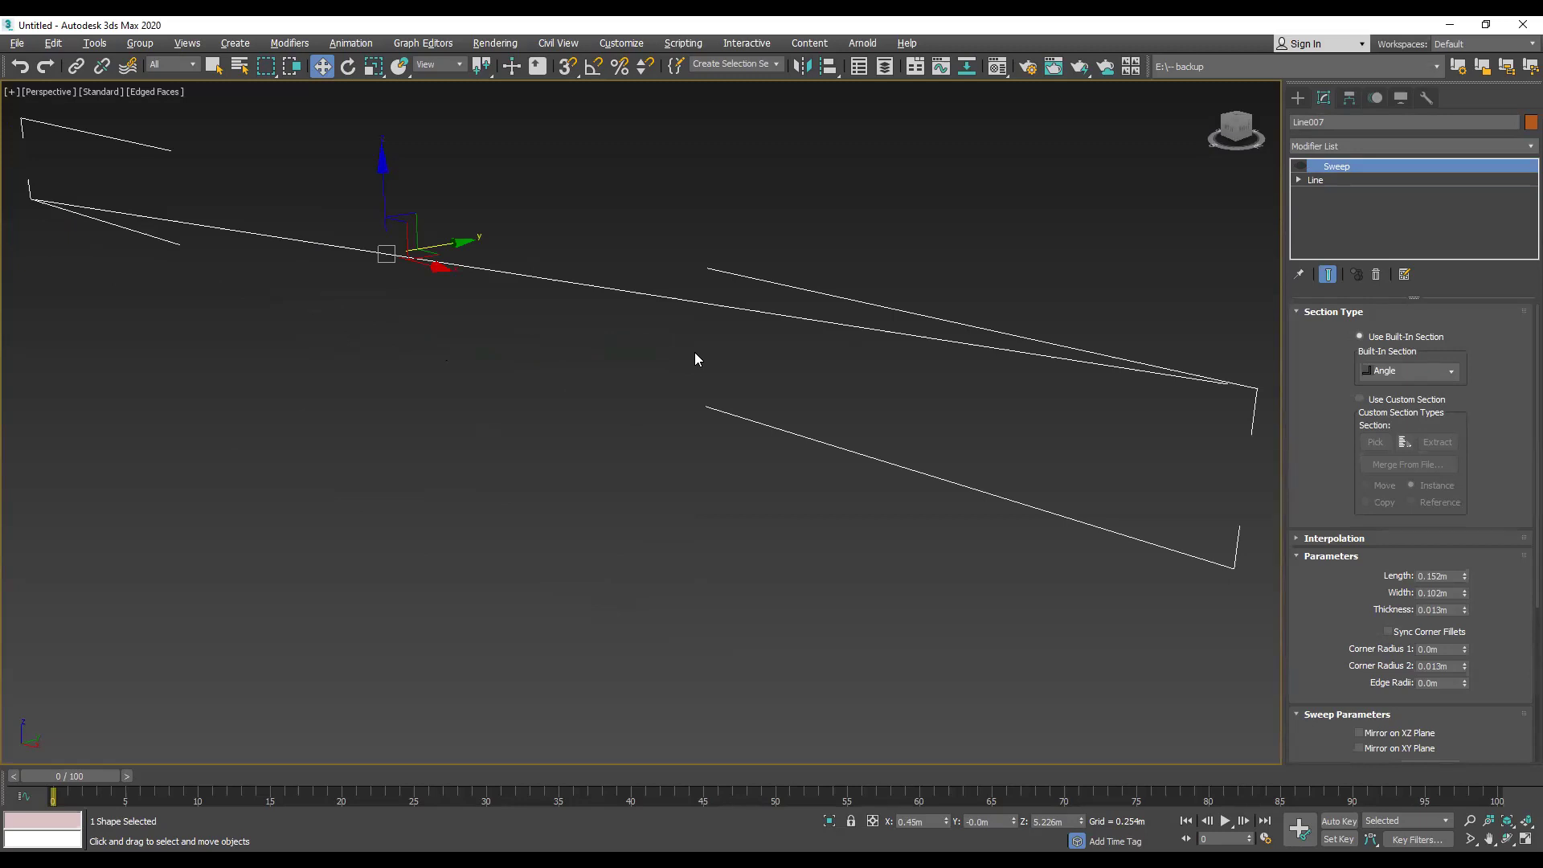
pyautogui.click(1301, 167)
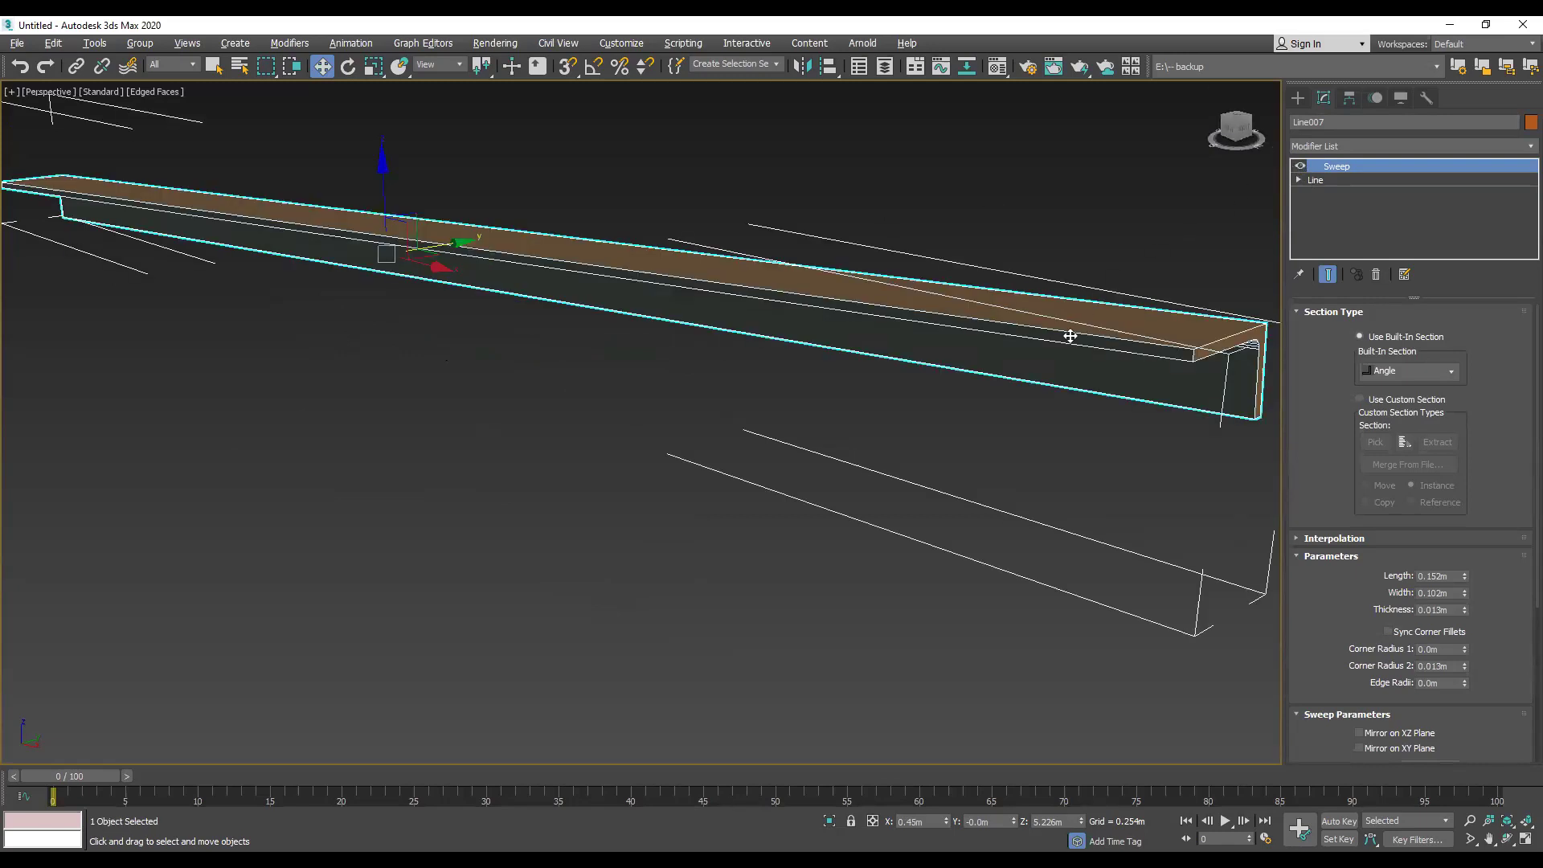
# Step: Try the Bar, Channel and Cylinder built-in sections on the swept line, and set the section to Pipe
pyautogui.moveTo(1239, 135); pyautogui.dragTo(1217, 136)
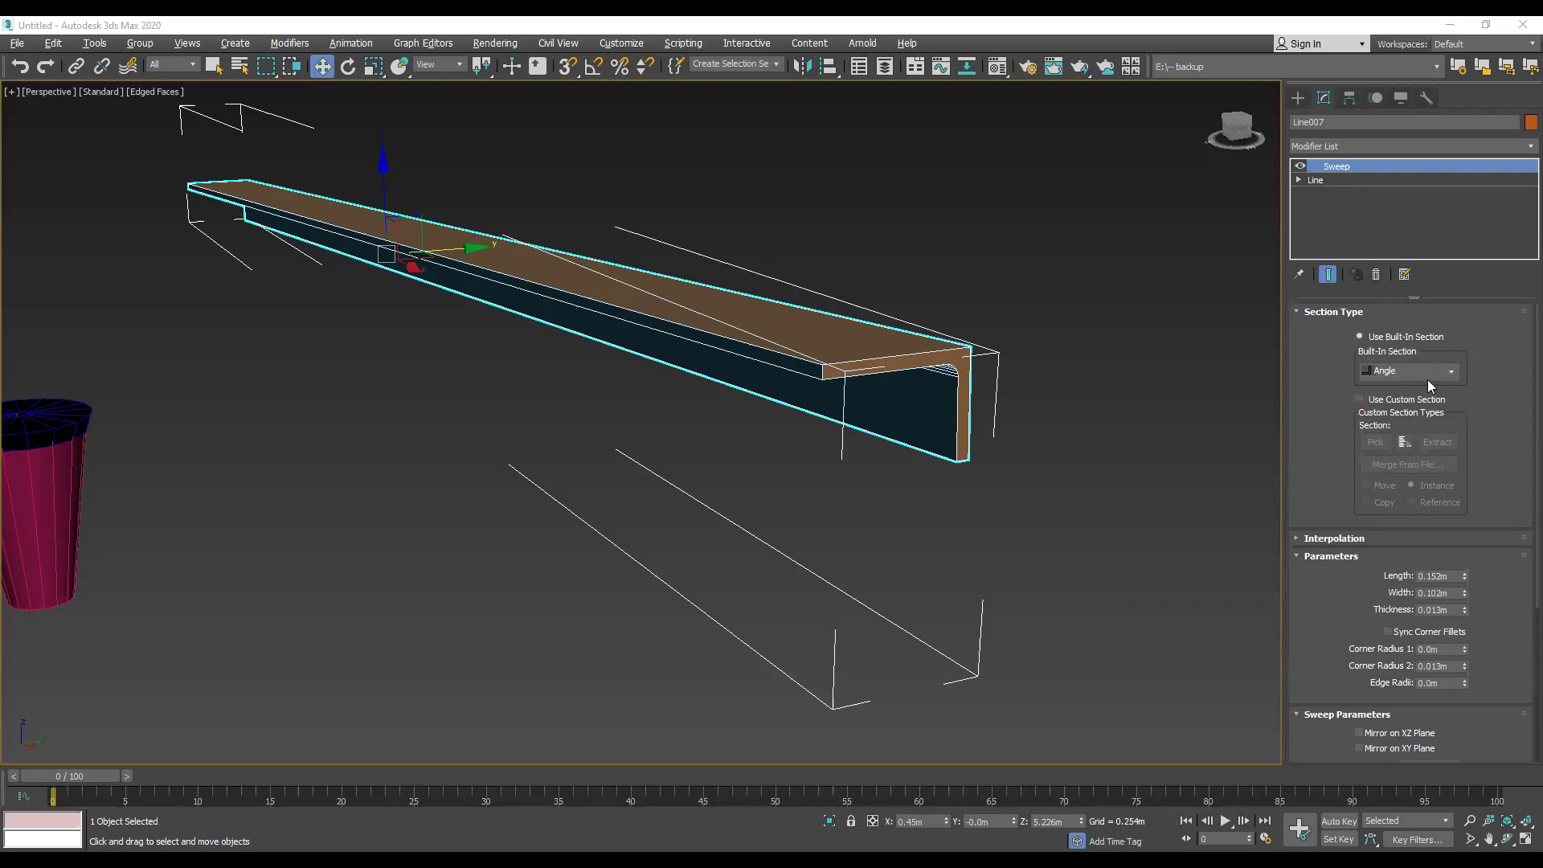
pyautogui.click(1450, 374)
pyautogui.click(1383, 400)
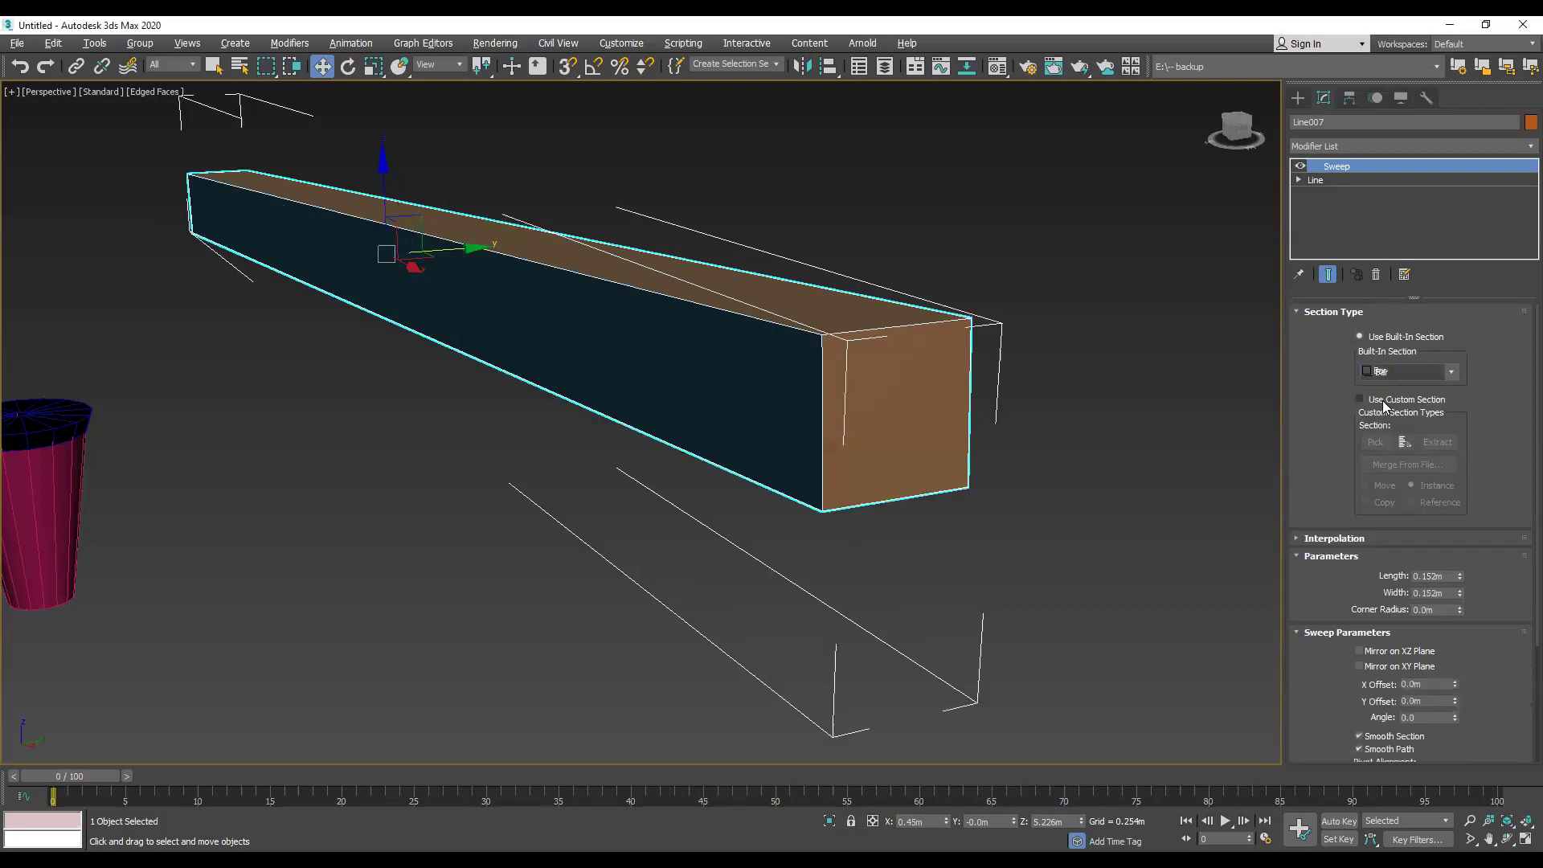
pyautogui.click(1451, 373)
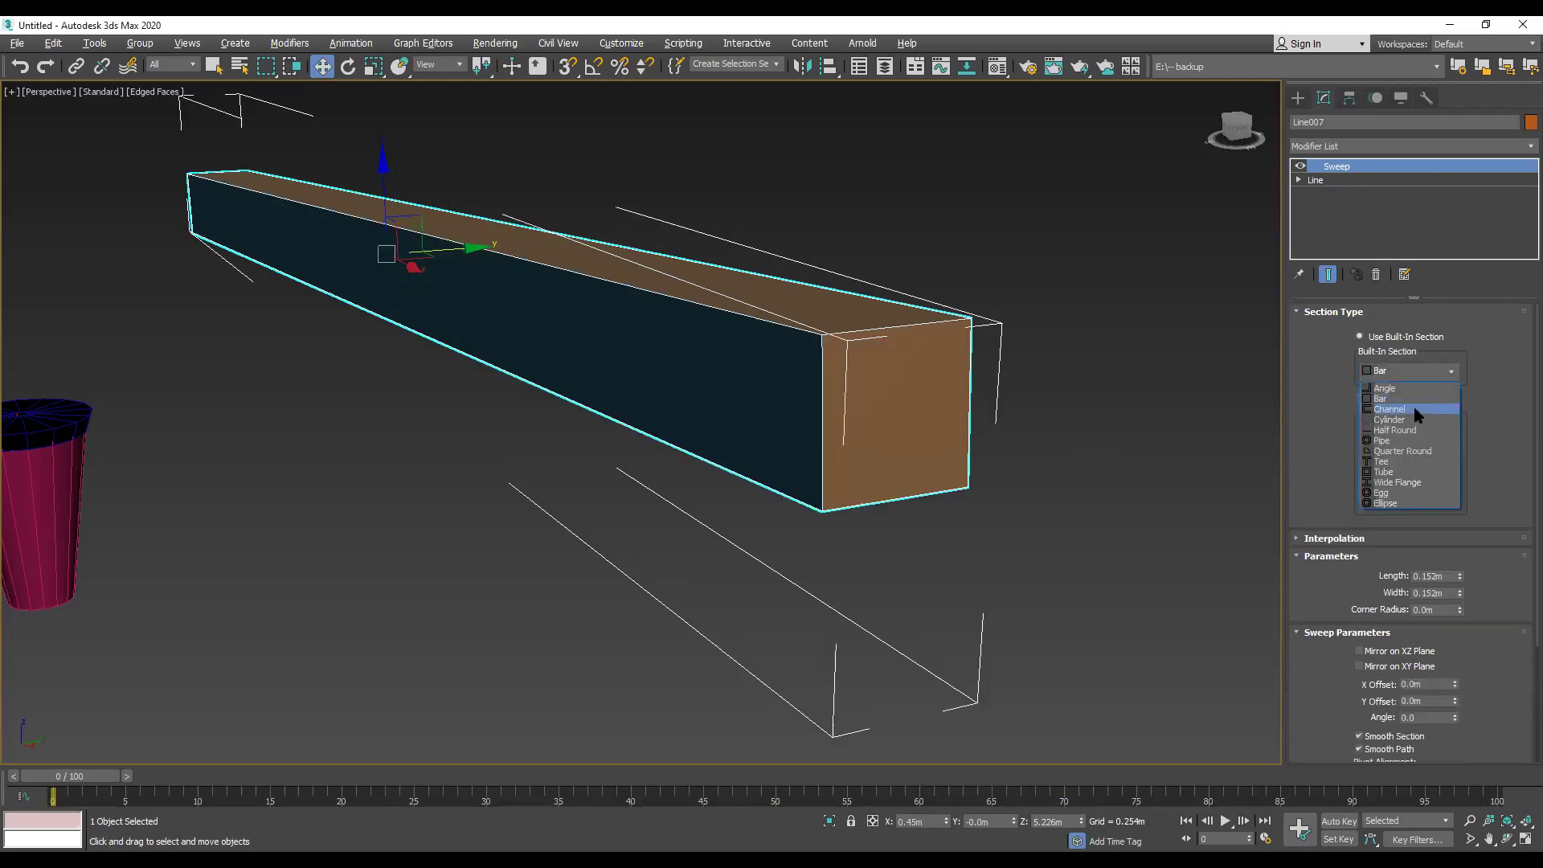
pyautogui.click(1413, 404)
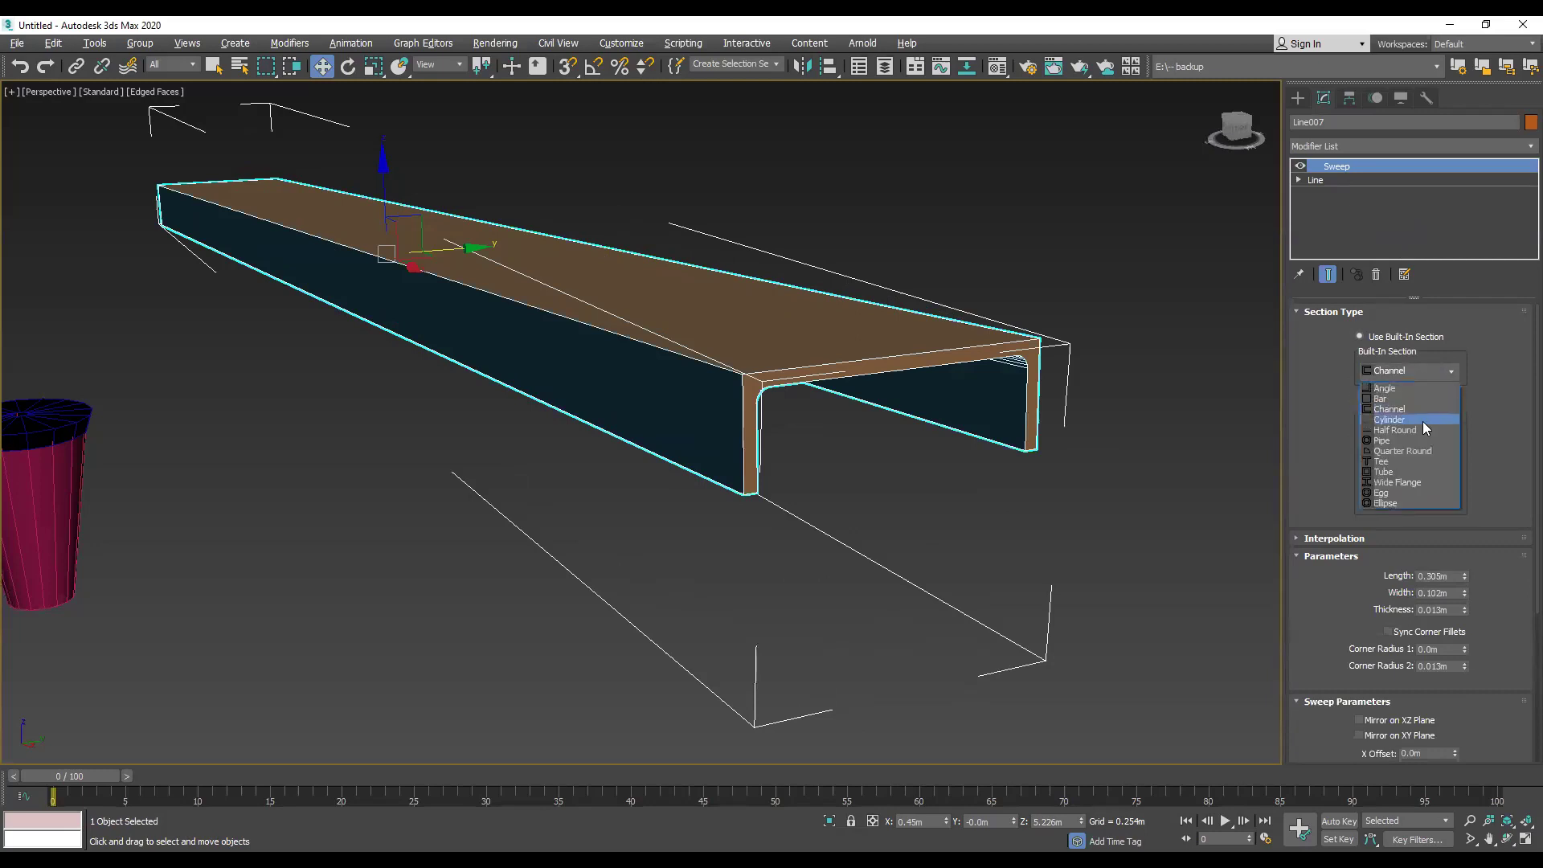
pyautogui.click(1423, 415)
pyautogui.click(1455, 373)
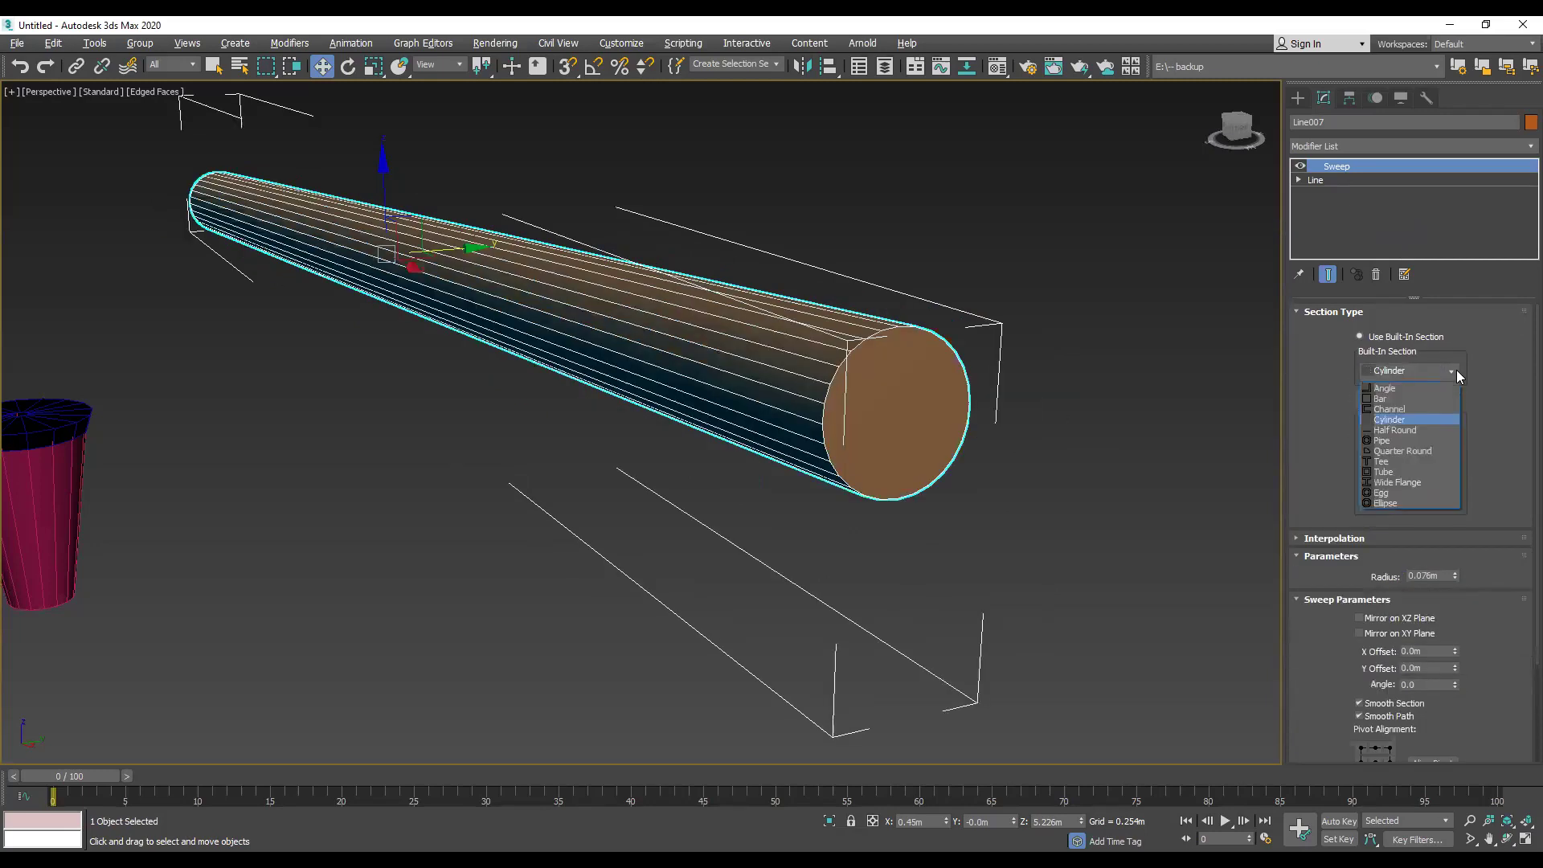
pyautogui.click(1413, 441)
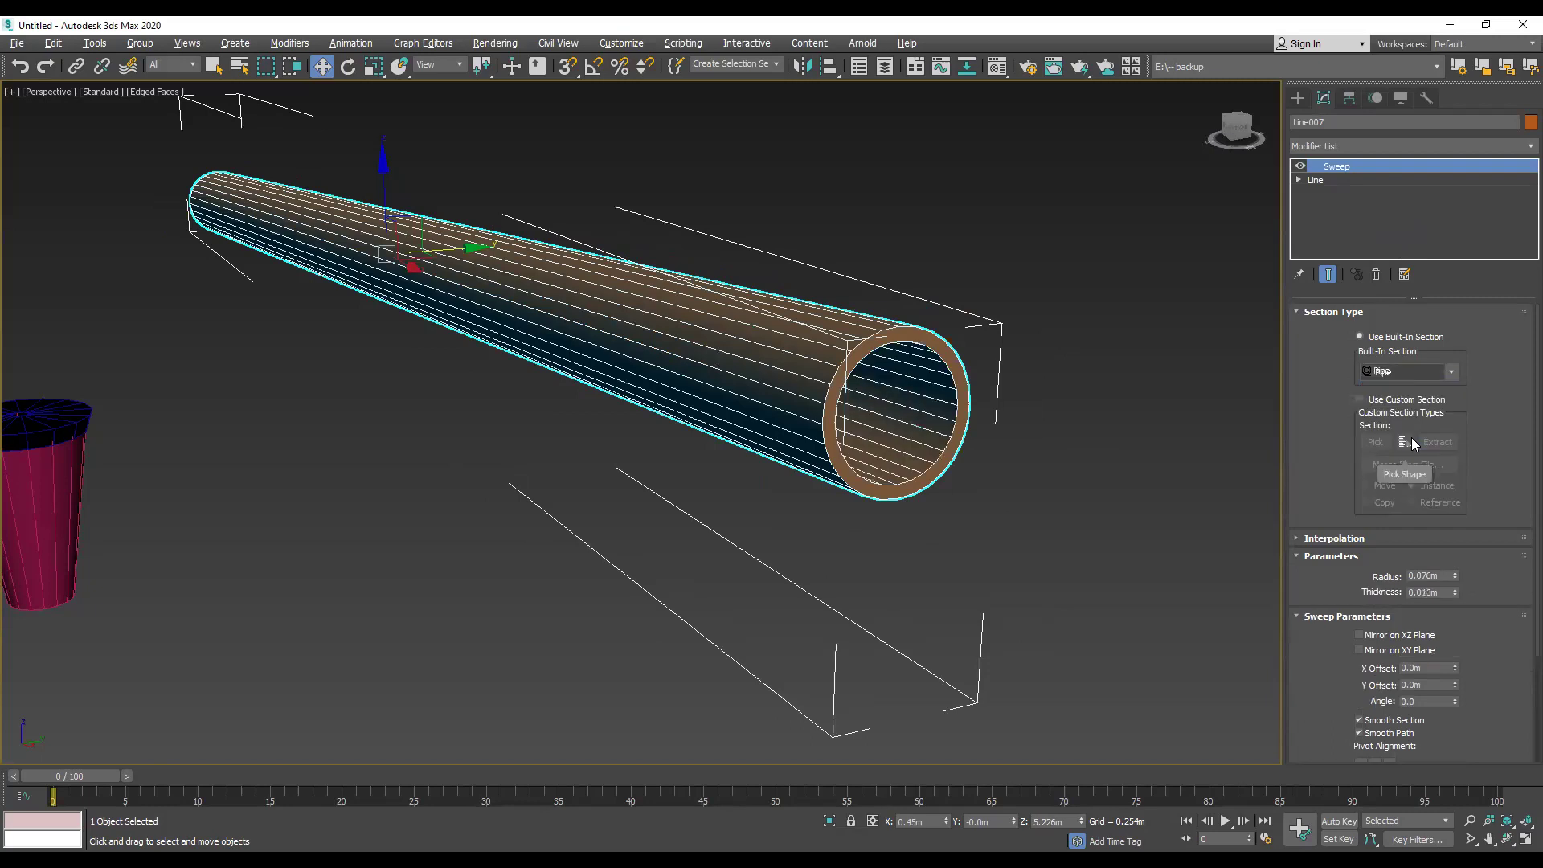
# Step: Try the Tube built-in section on the straight swept line with length 0.681 m, width 0.46 m and a thicker wall
pyautogui.click(1454, 371)
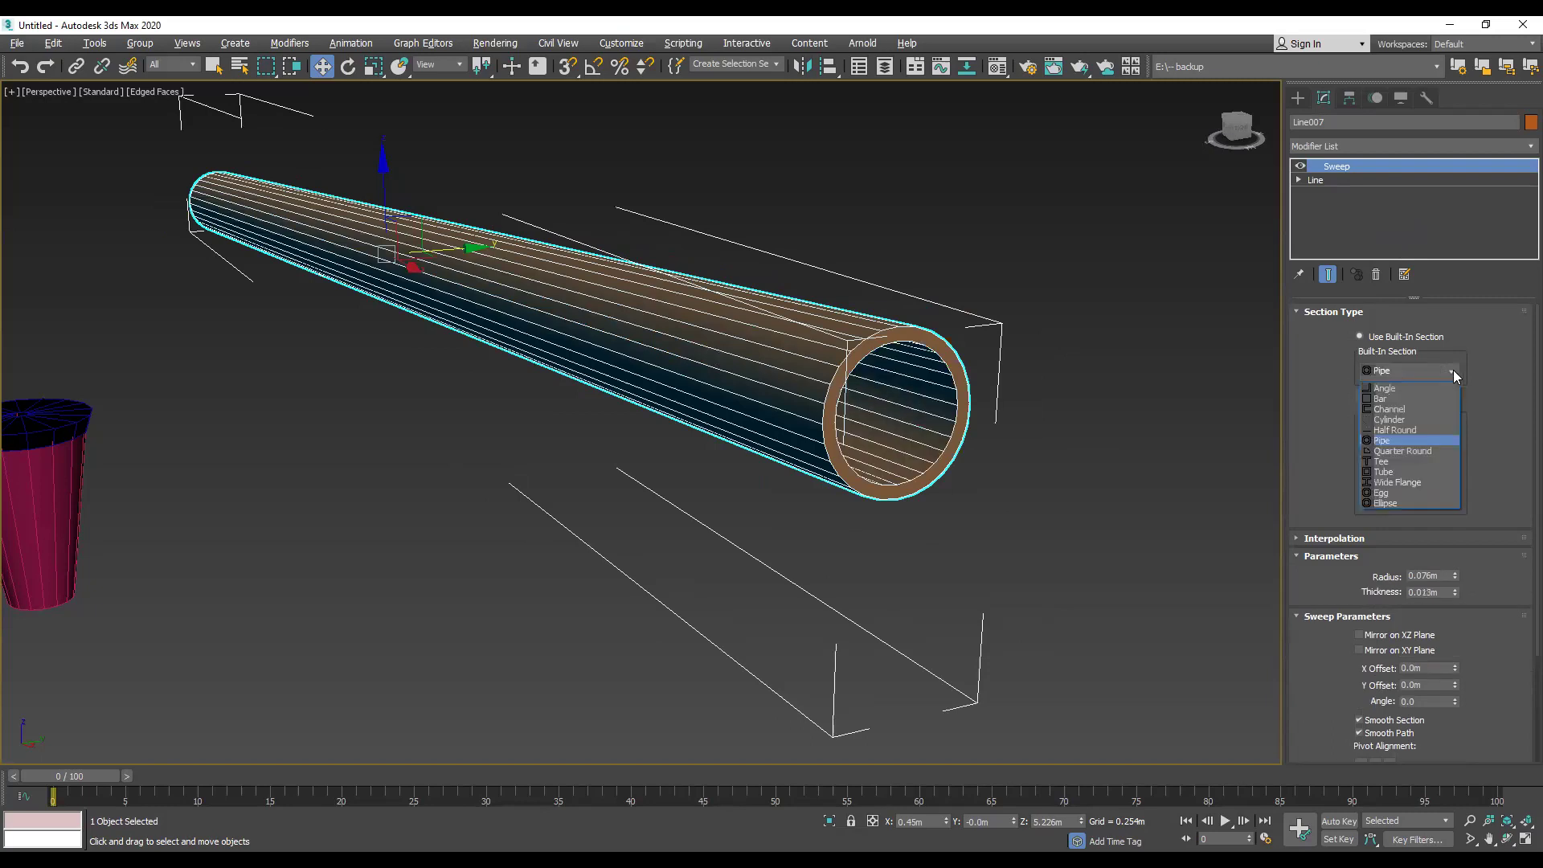
pyautogui.click(1410, 472)
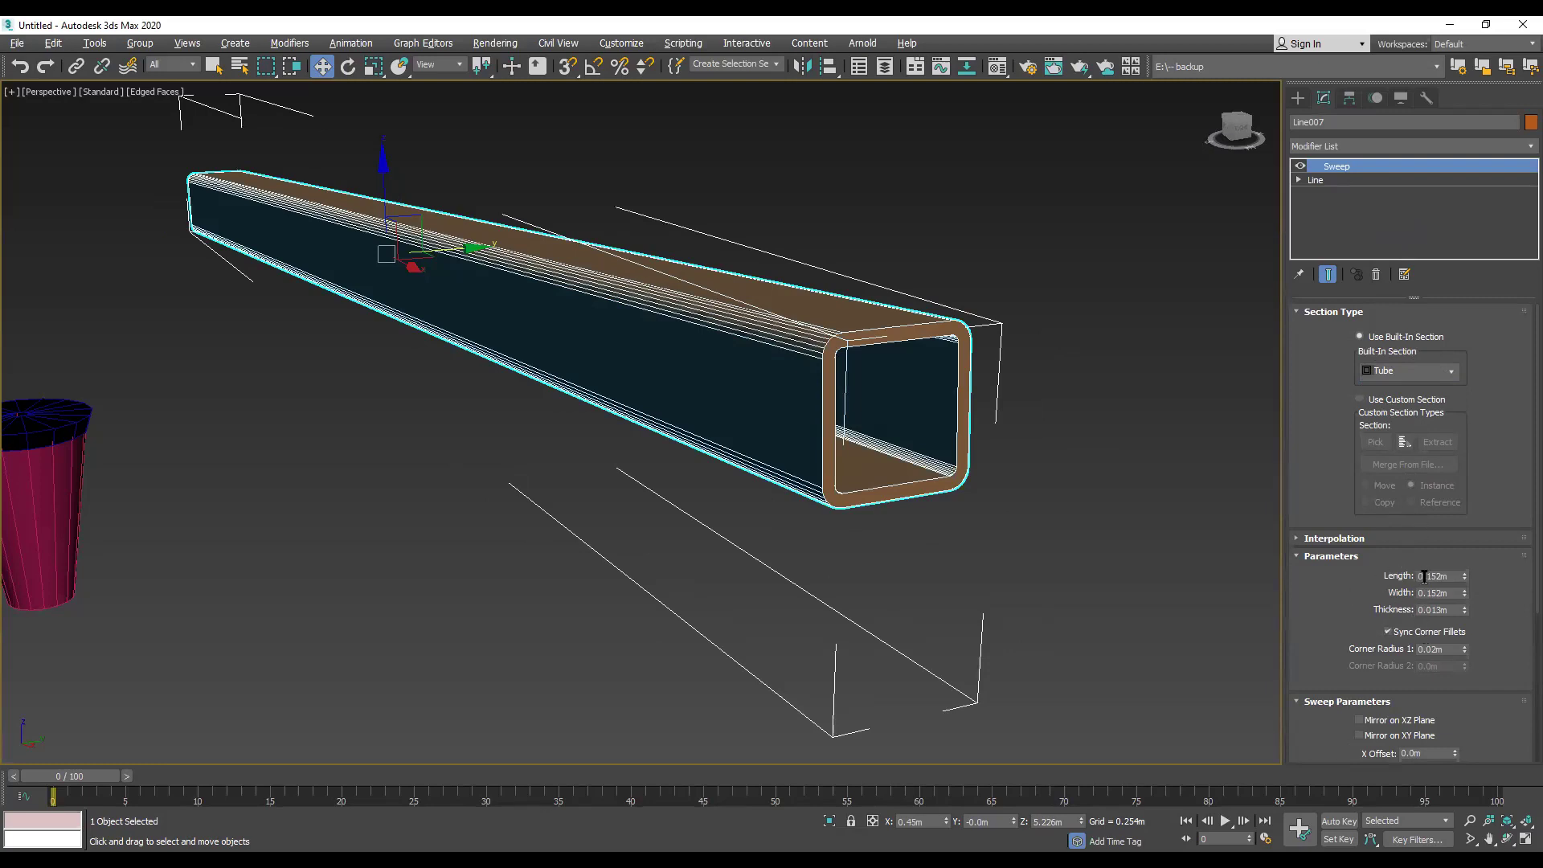
pyautogui.moveTo(1463, 576); pyautogui.dragTo(1457, 524)
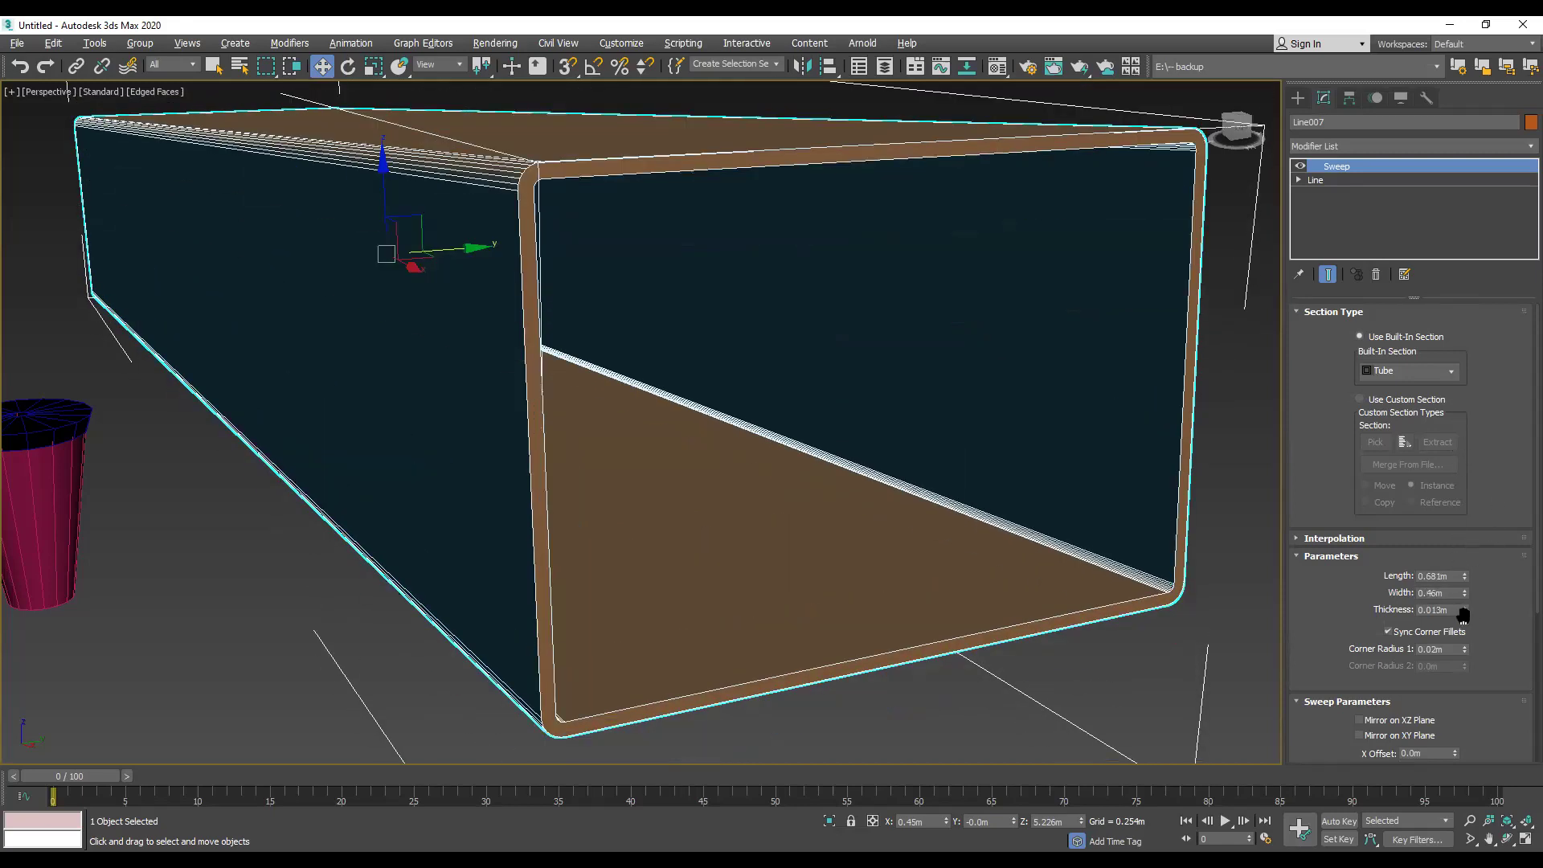
pyautogui.moveTo(1465, 588); pyautogui.dragTo(1445, 376)
# Step: Set the section to Channel with length 0.671 m, width 0.282 m, thickness 0.039 m, Corner Radius 1 0.06 m and Corner Radius 2 0.163 m
pyautogui.click(1446, 372)
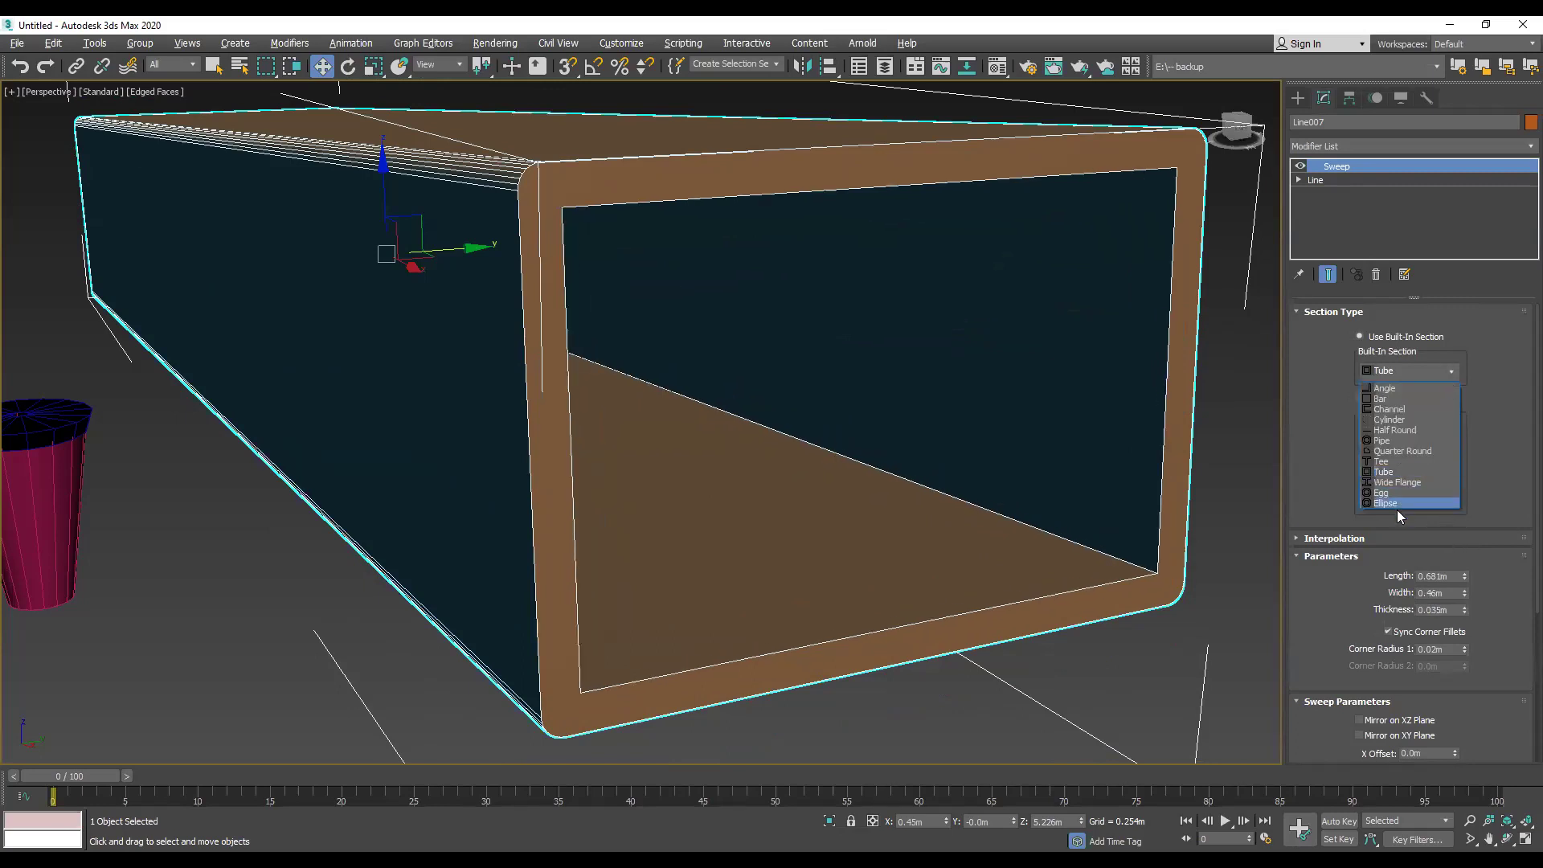
pyautogui.click(1400, 410)
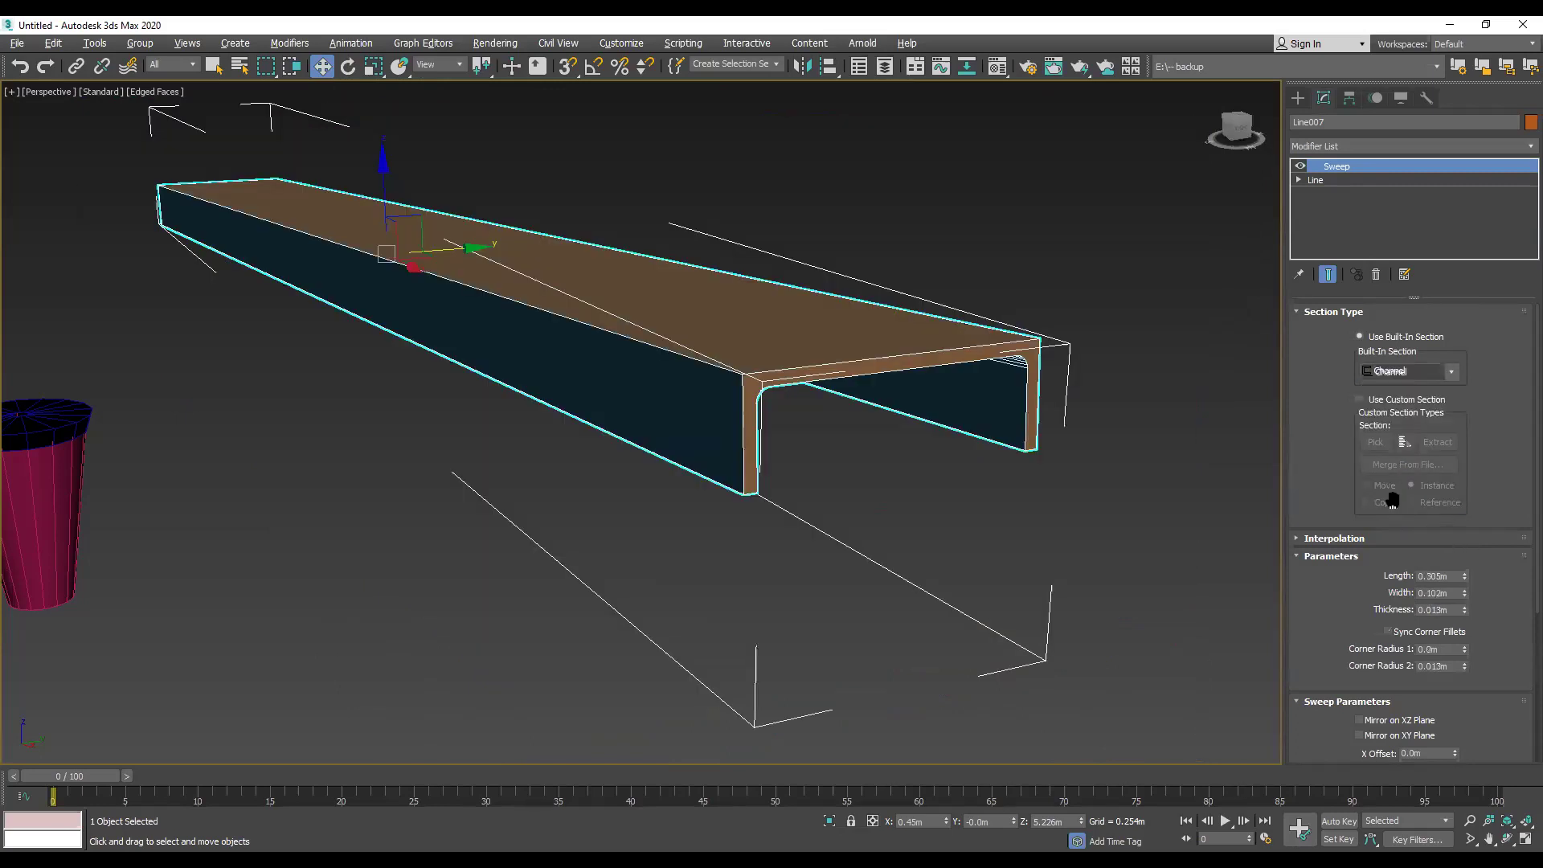
pyautogui.moveTo(1464, 578); pyautogui.dragTo(1468, 505)
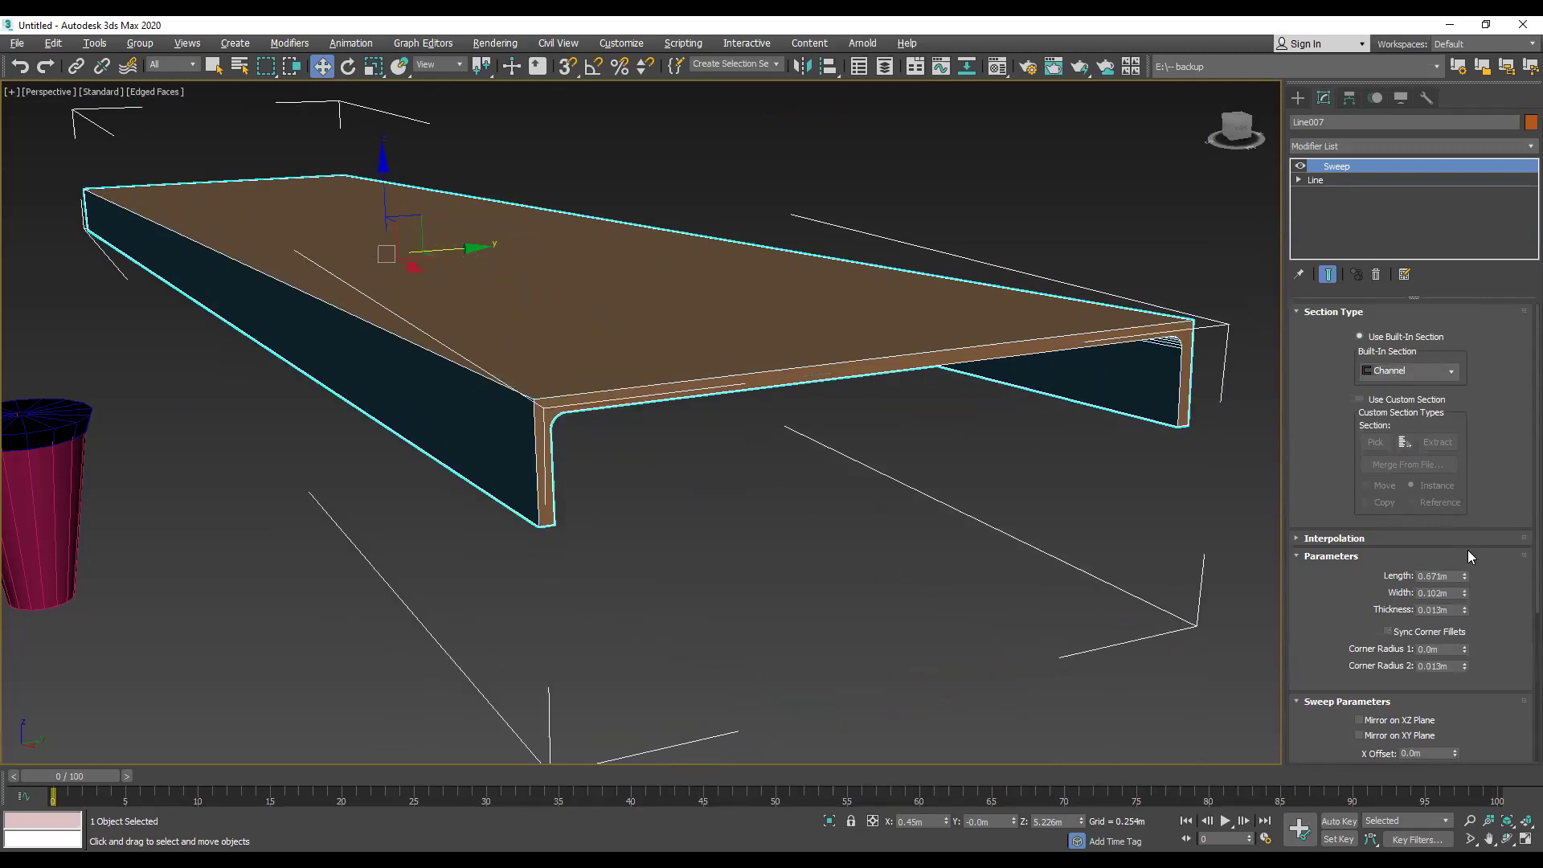
pyautogui.moveTo(1468, 593); pyautogui.dragTo(1468, 555)
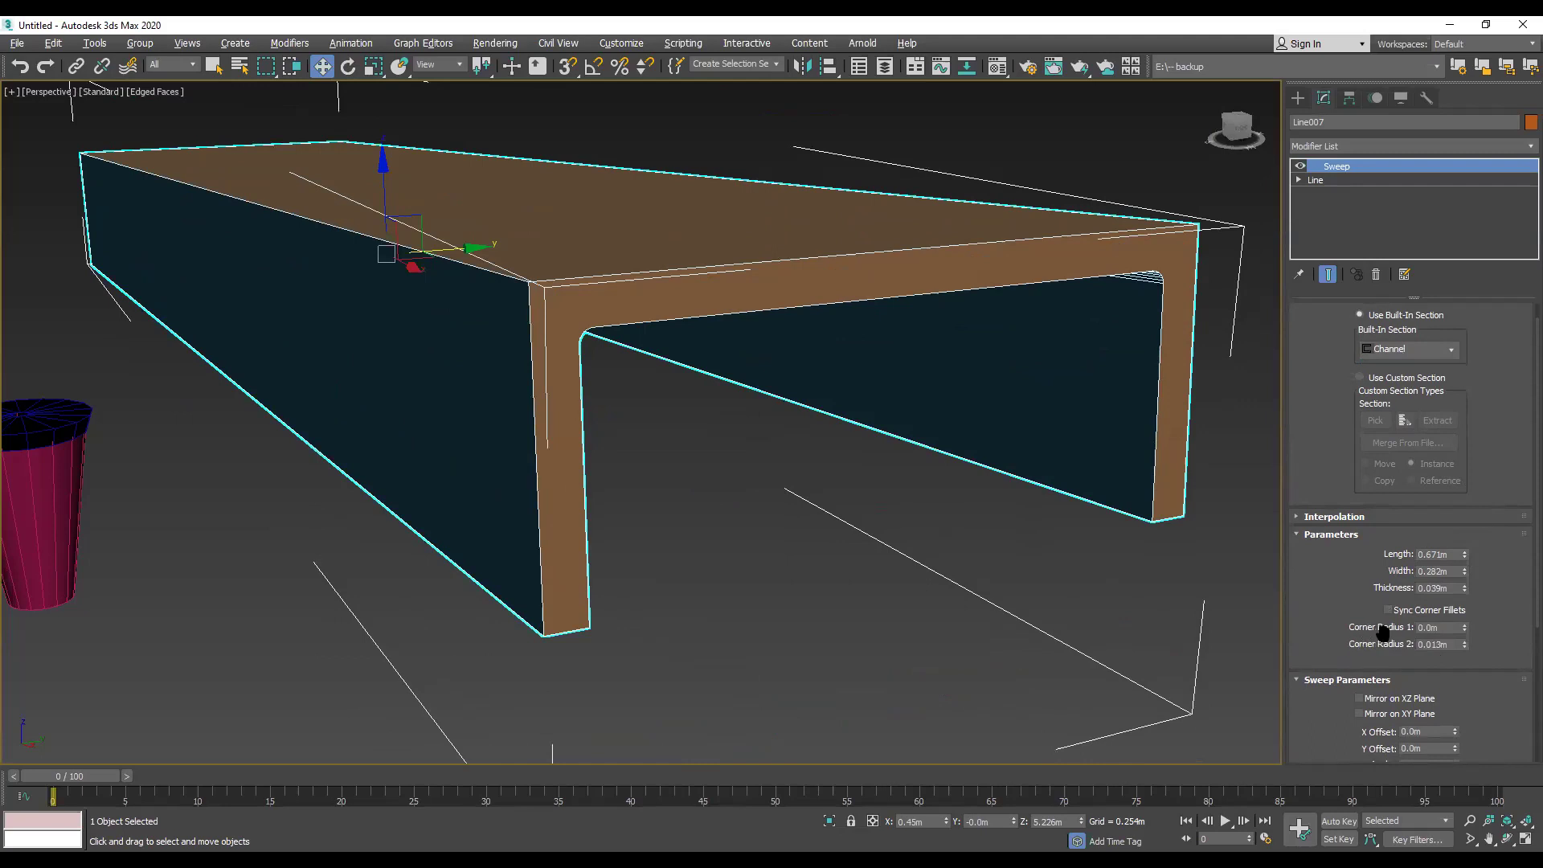
pyautogui.moveTo(1465, 628); pyautogui.dragTo(1495, 430)
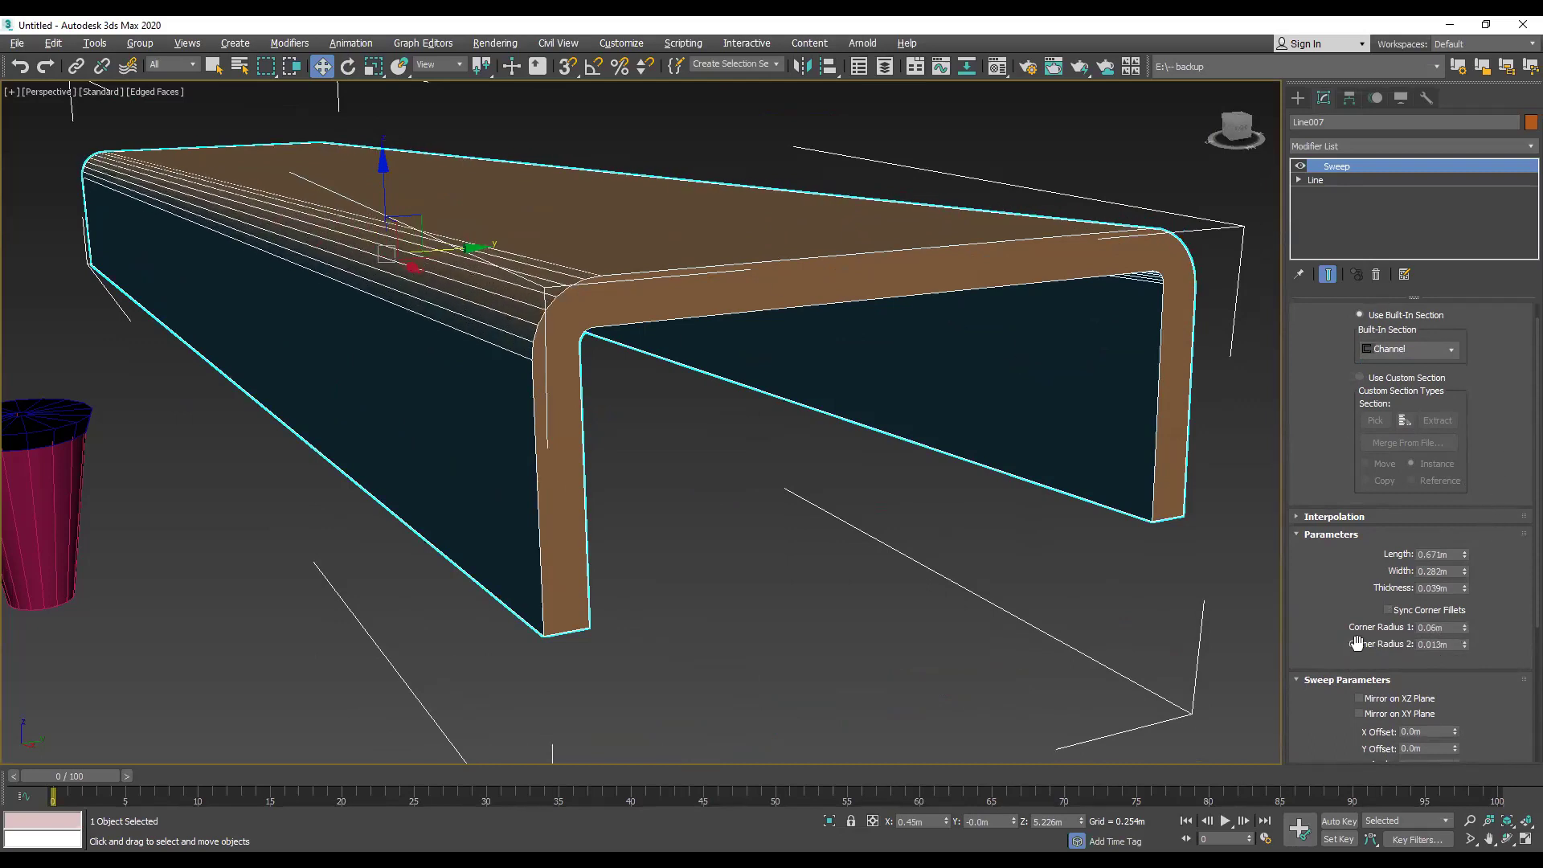
pyautogui.moveTo(1478, 593); pyautogui.dragTo(1477, 474)
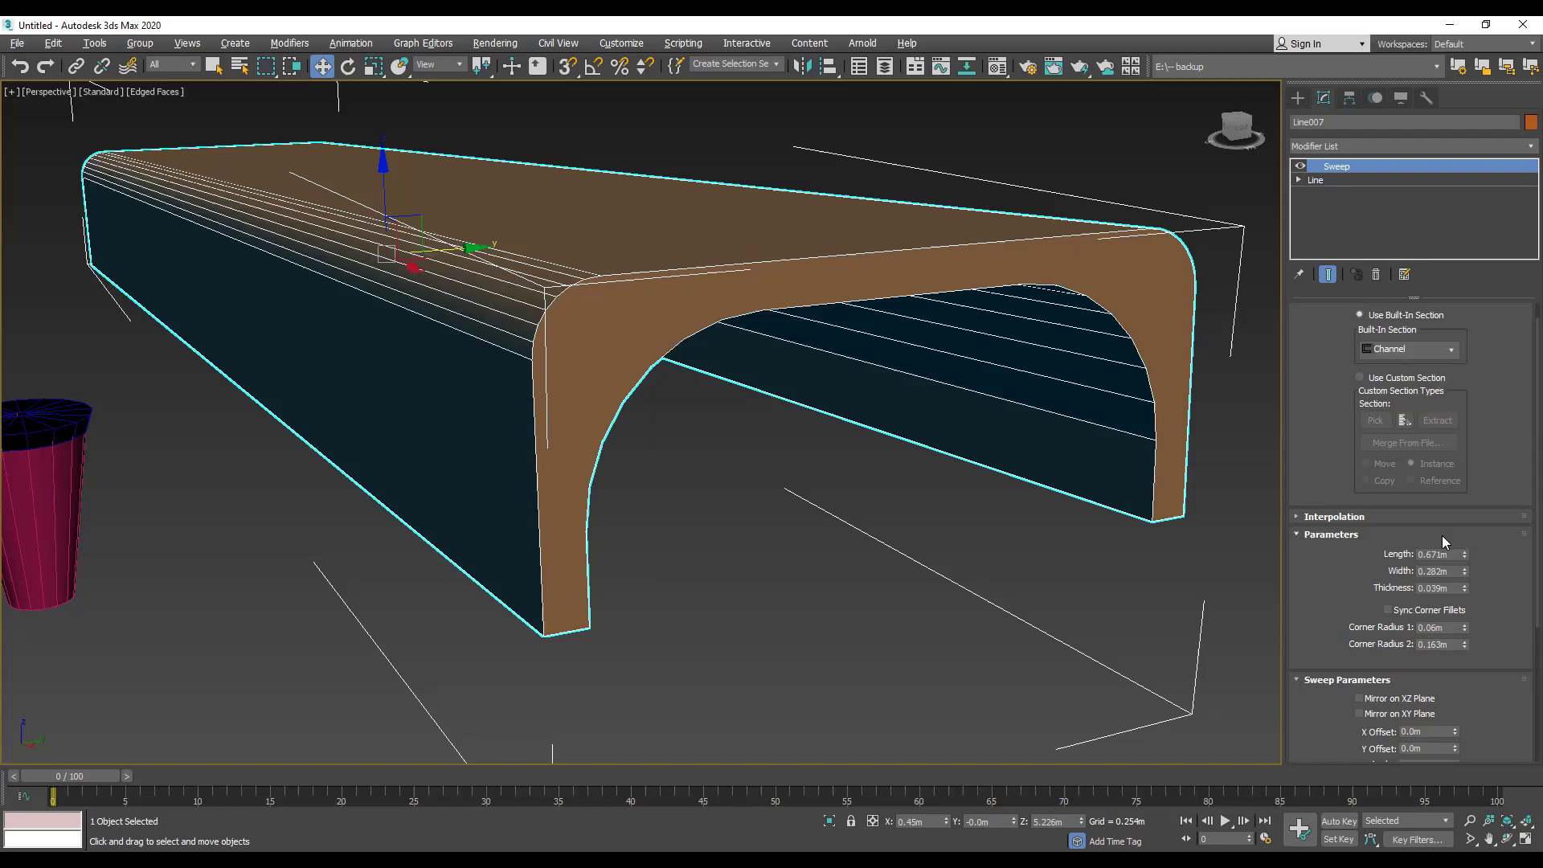
# Step: Select the wavy curved line in the perspective view and apply the Sweep modifier to it
pyautogui.scroll(-5, 890, 537)
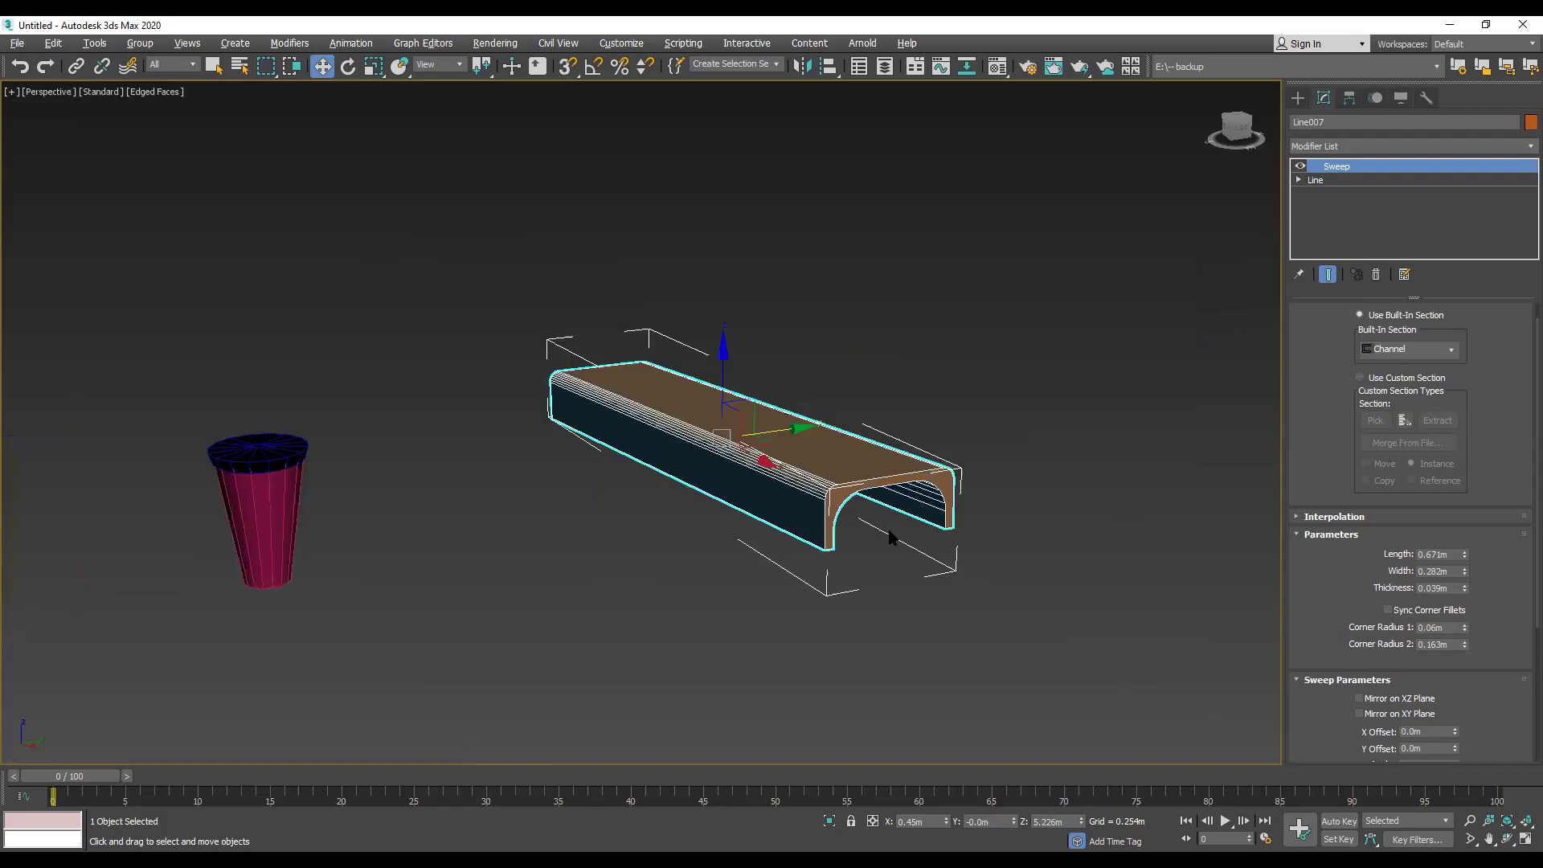
pyautogui.moveTo(787, 489); pyautogui.dragTo(921, 80, button='middle')
pyautogui.moveTo(1047, 546); pyautogui.dragTo(643, 270, button='middle')
pyautogui.moveTo(800, 423); pyautogui.dragTo(459, 372, button='middle')
pyautogui.moveTo(372, 252); pyautogui.dragTo(650, 509, button='middle')
pyautogui.hotkey('ctrl', 'z')
pyautogui.click(677, 523)
pyautogui.click(1520, 150)
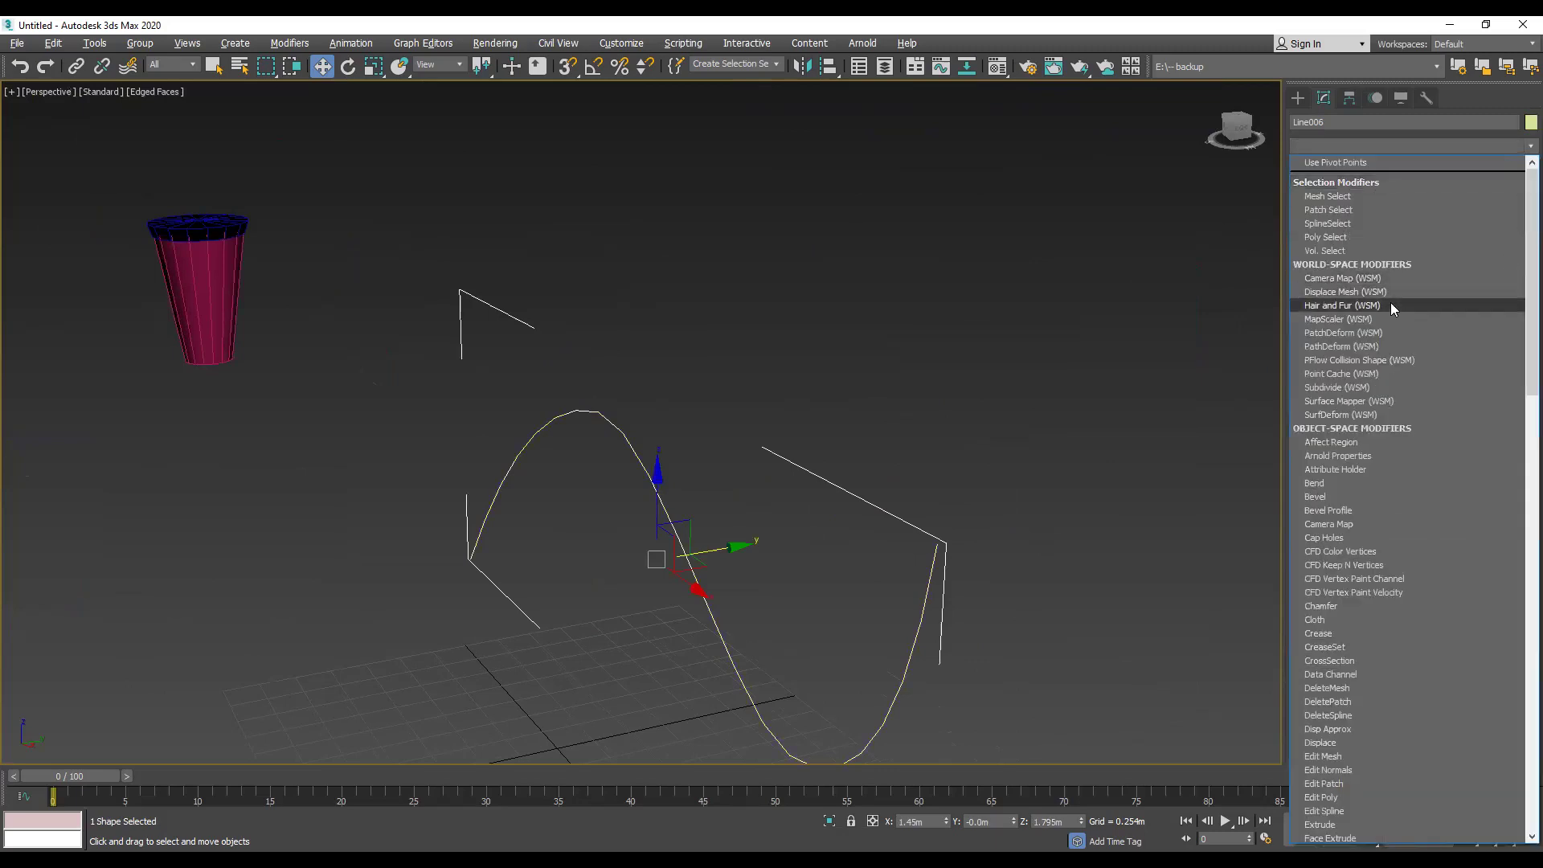
pyautogui.write('sw')
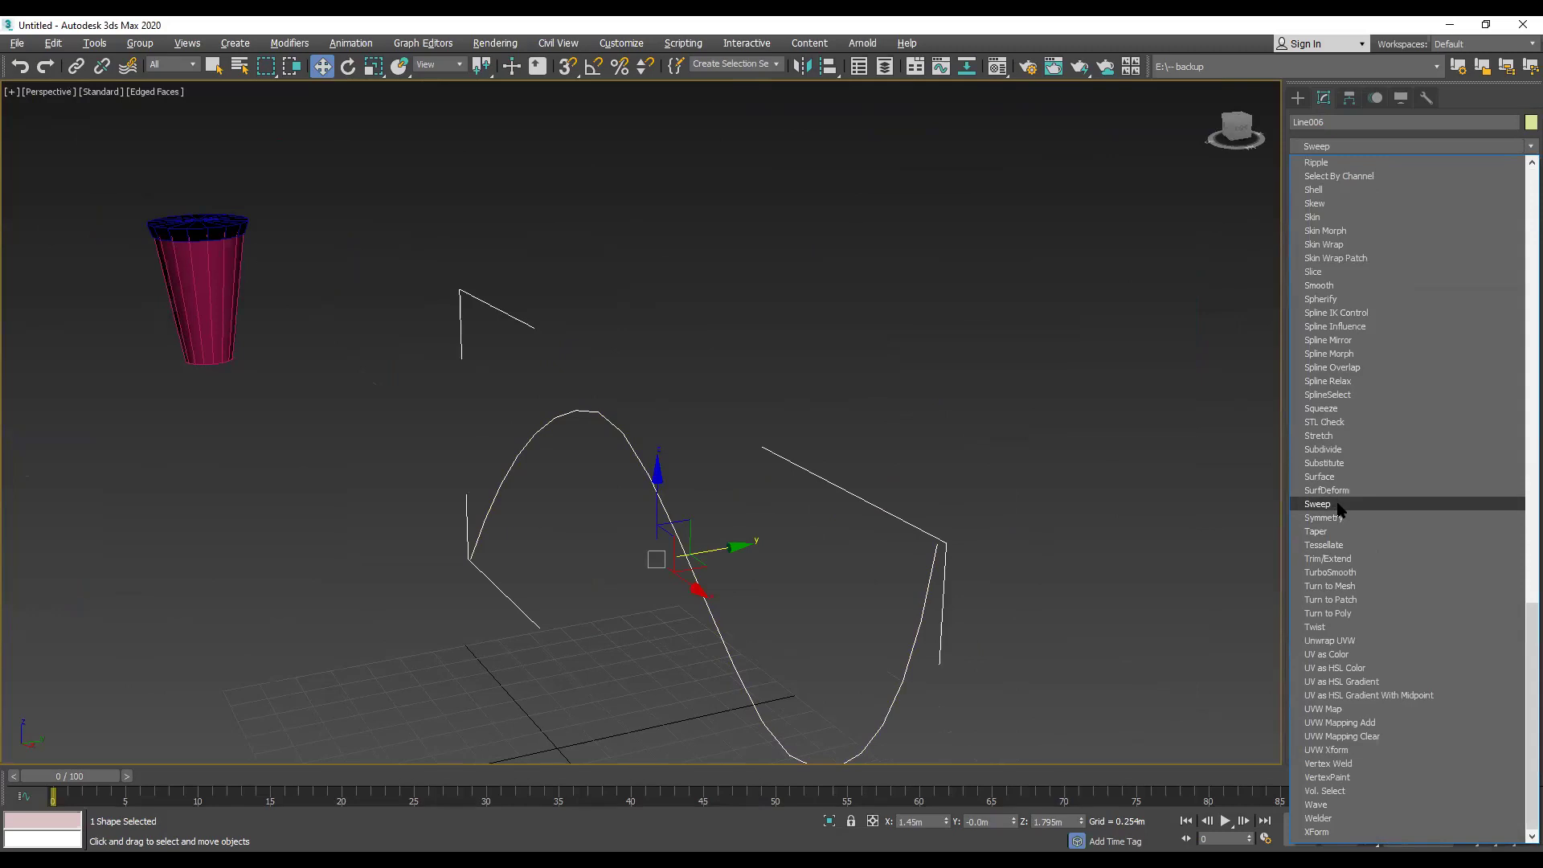
pyautogui.click(1318, 504)
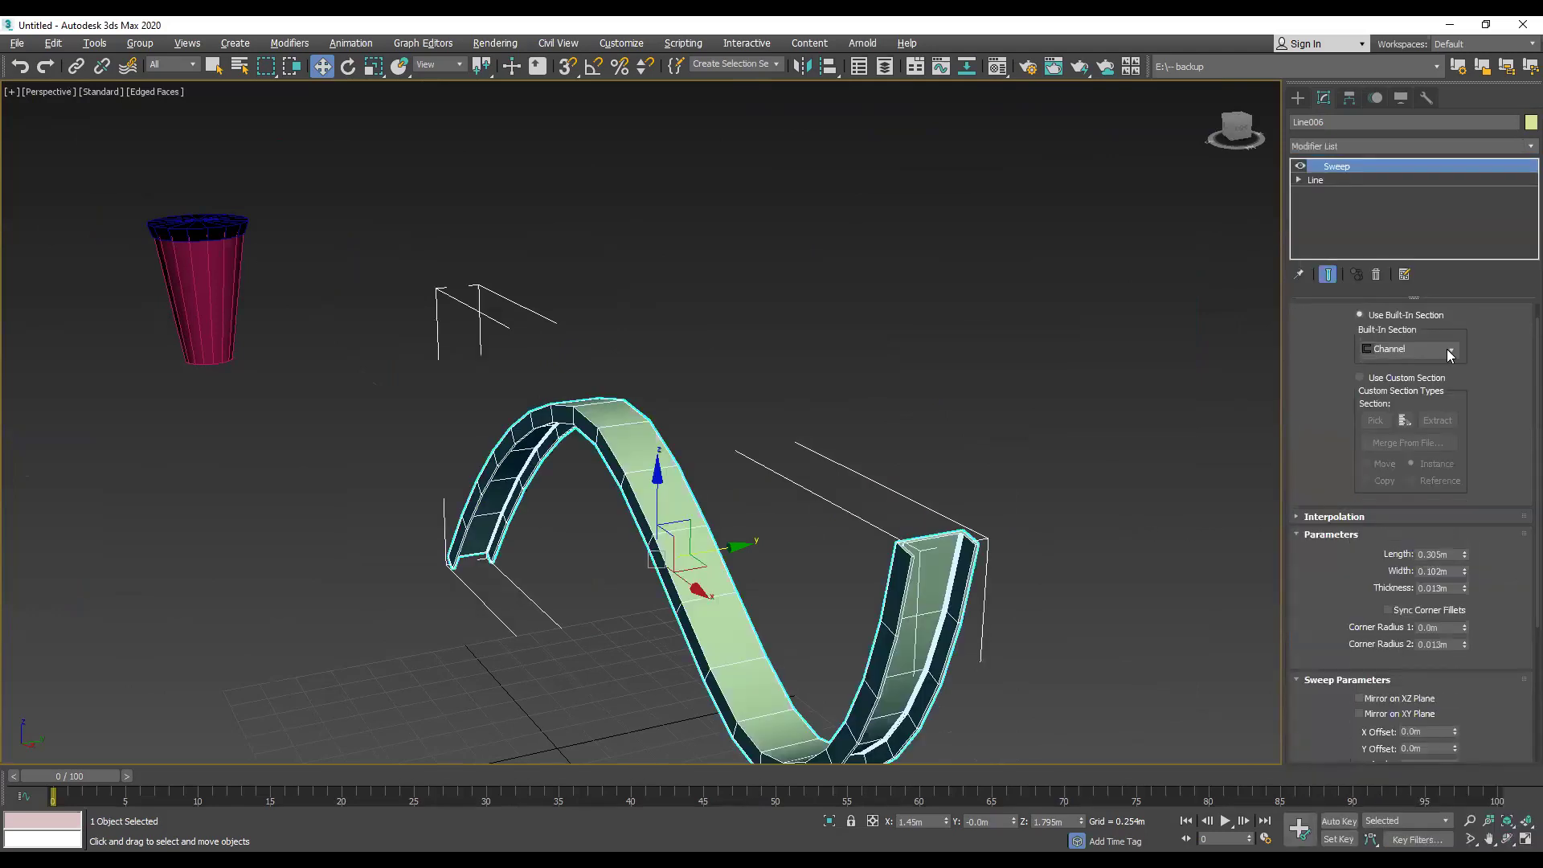
# Step: Try the Egg section on the curved line with length 0.765 m and width 0.51 m, and toggle mirroring on the XY plane
pyautogui.click(1450, 351)
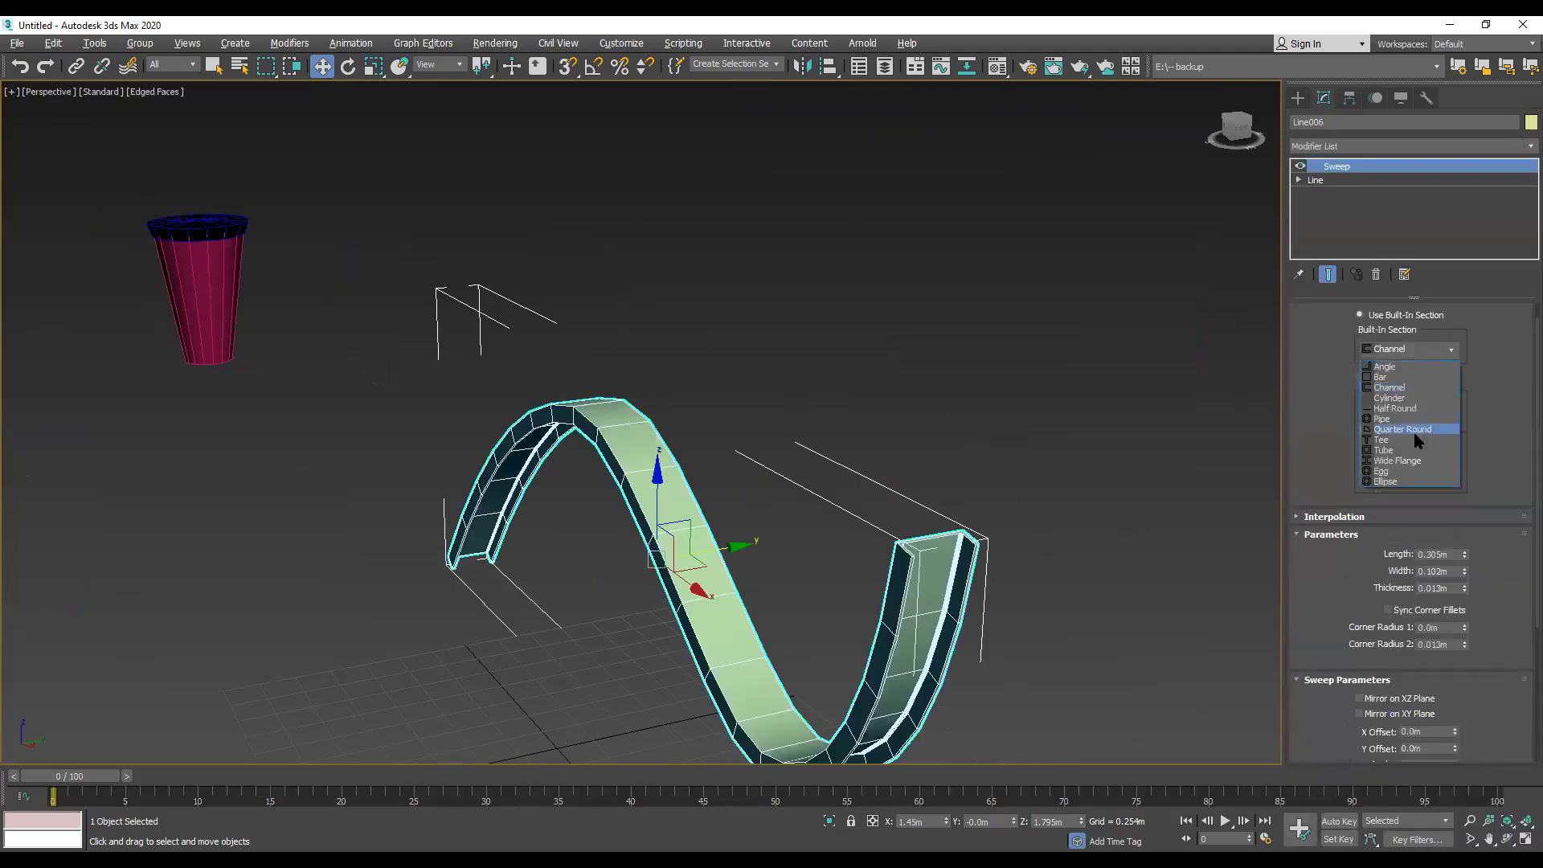
pyautogui.click(1400, 472)
pyautogui.moveTo(1233, 133); pyautogui.dragTo(1274, 193)
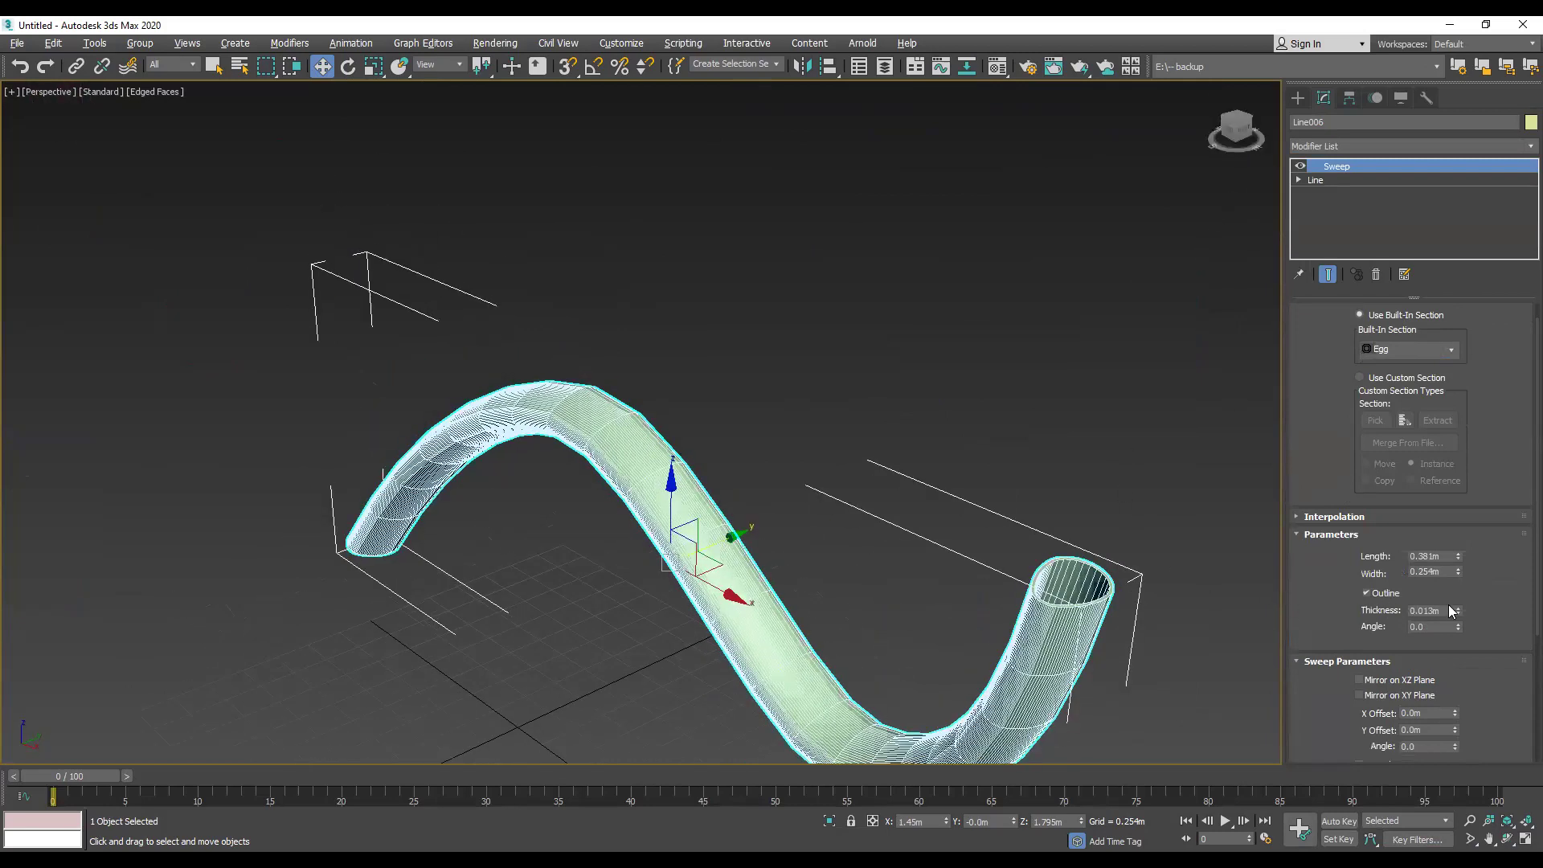
pyautogui.moveTo(1458, 557); pyautogui.dragTo(1459, 434)
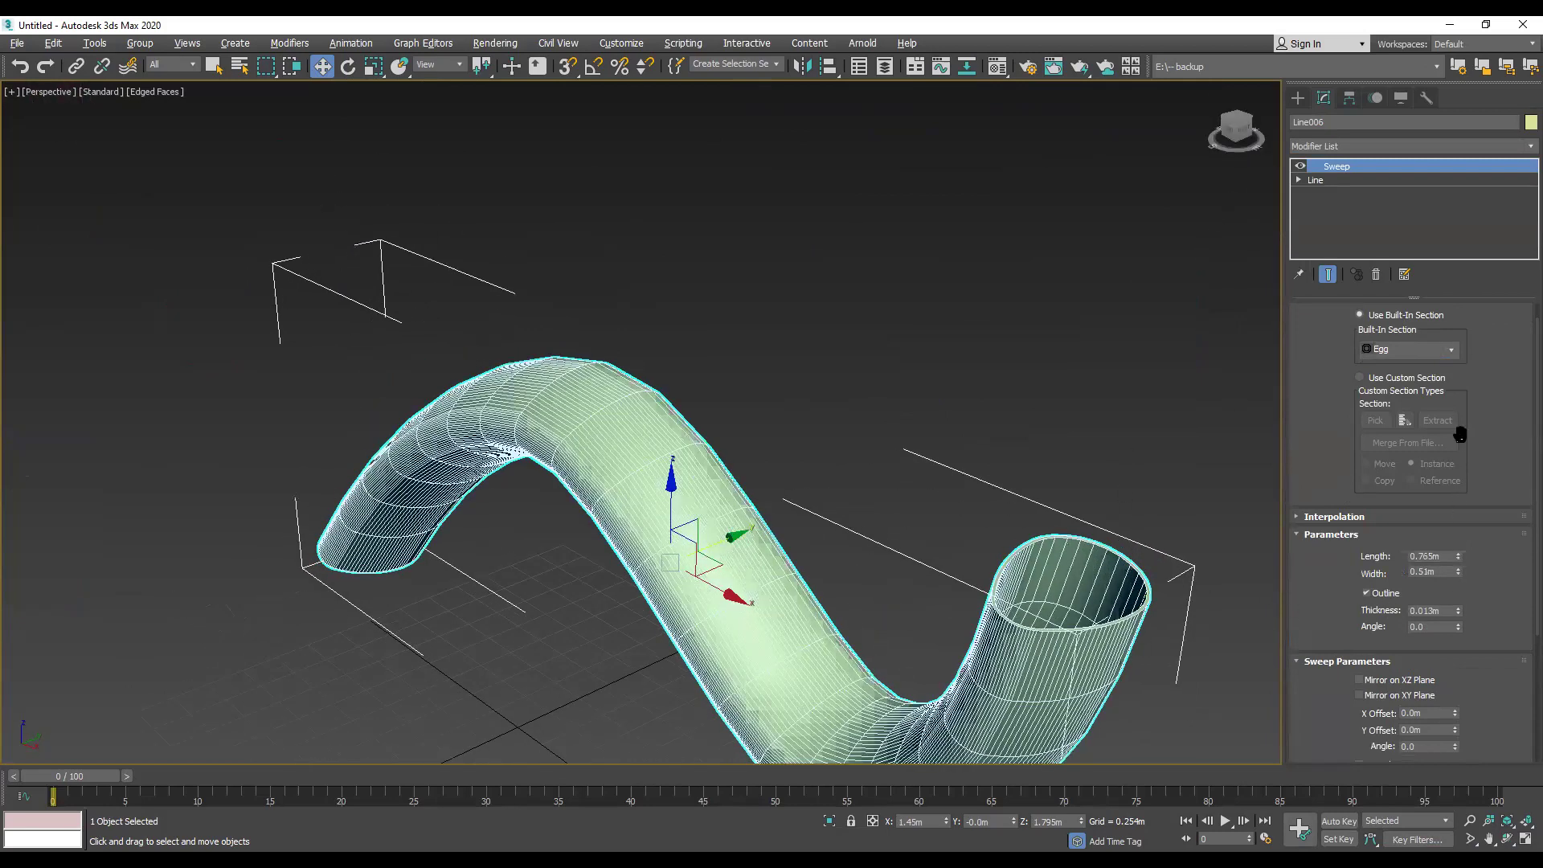
pyautogui.click(1362, 694)
pyautogui.click(1361, 695)
# Step: Set the curved sweep's X Offset to -0.049 m and its section angle to 232.5
pyautogui.scroll(-1, 1329, 593)
pyautogui.scroll(-5, 1351, 563)
pyautogui.moveTo(1455, 526); pyautogui.dragTo(1448, 562)
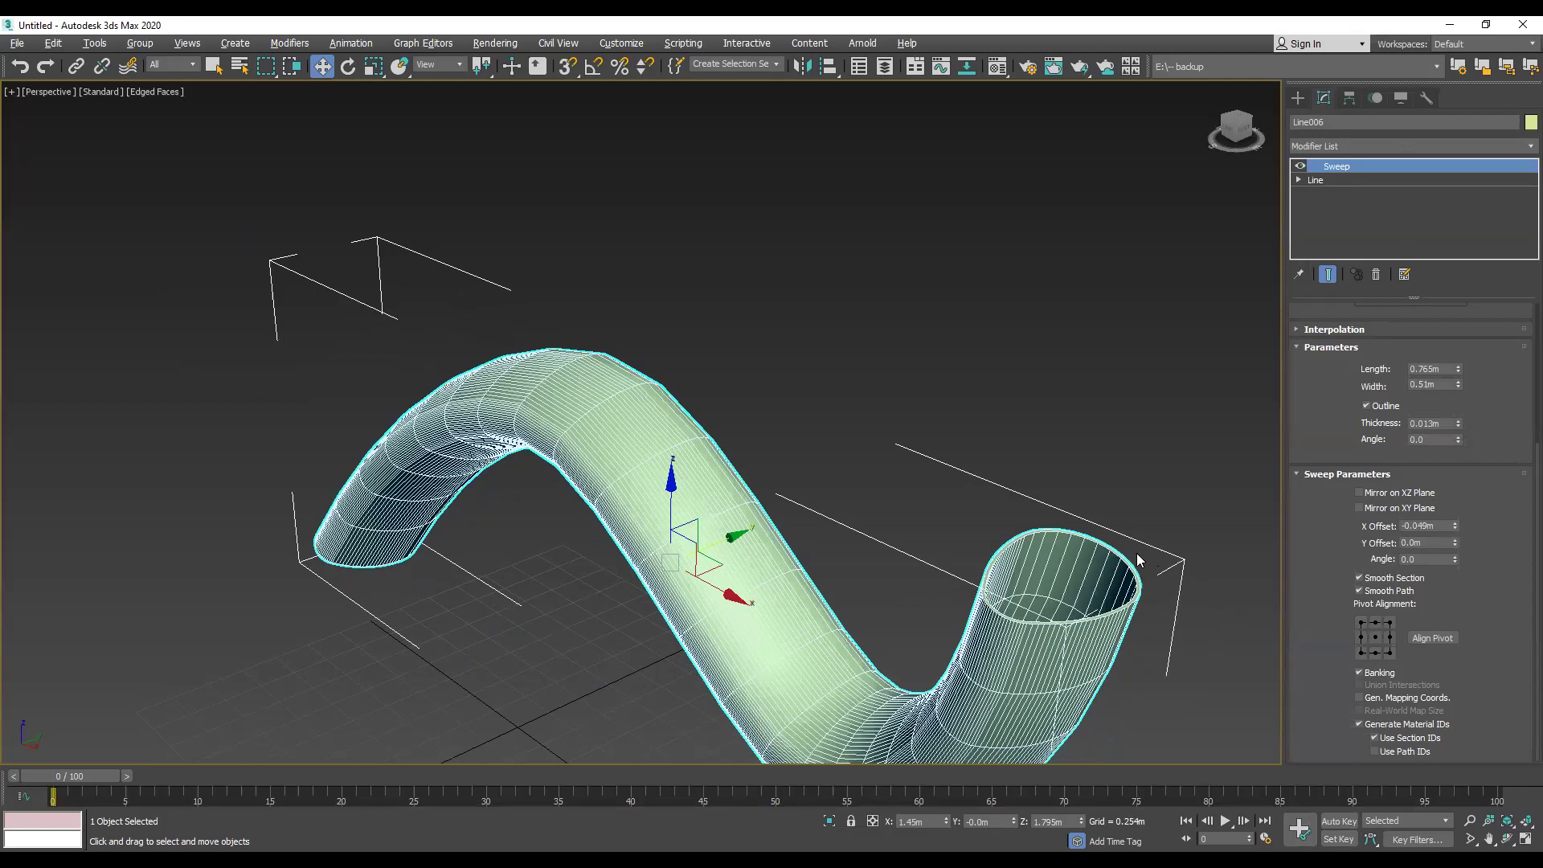
pyautogui.moveTo(1459, 561); pyautogui.dragTo(1461, 836)
pyautogui.moveTo(13, 320); pyautogui.dragTo(8, 321)
# Step: Set the curved sweep's built-in section to Tee and rotate the section to an angle of 113.6
pyautogui.scroll(5, 1334, 734)
pyautogui.click(1457, 375)
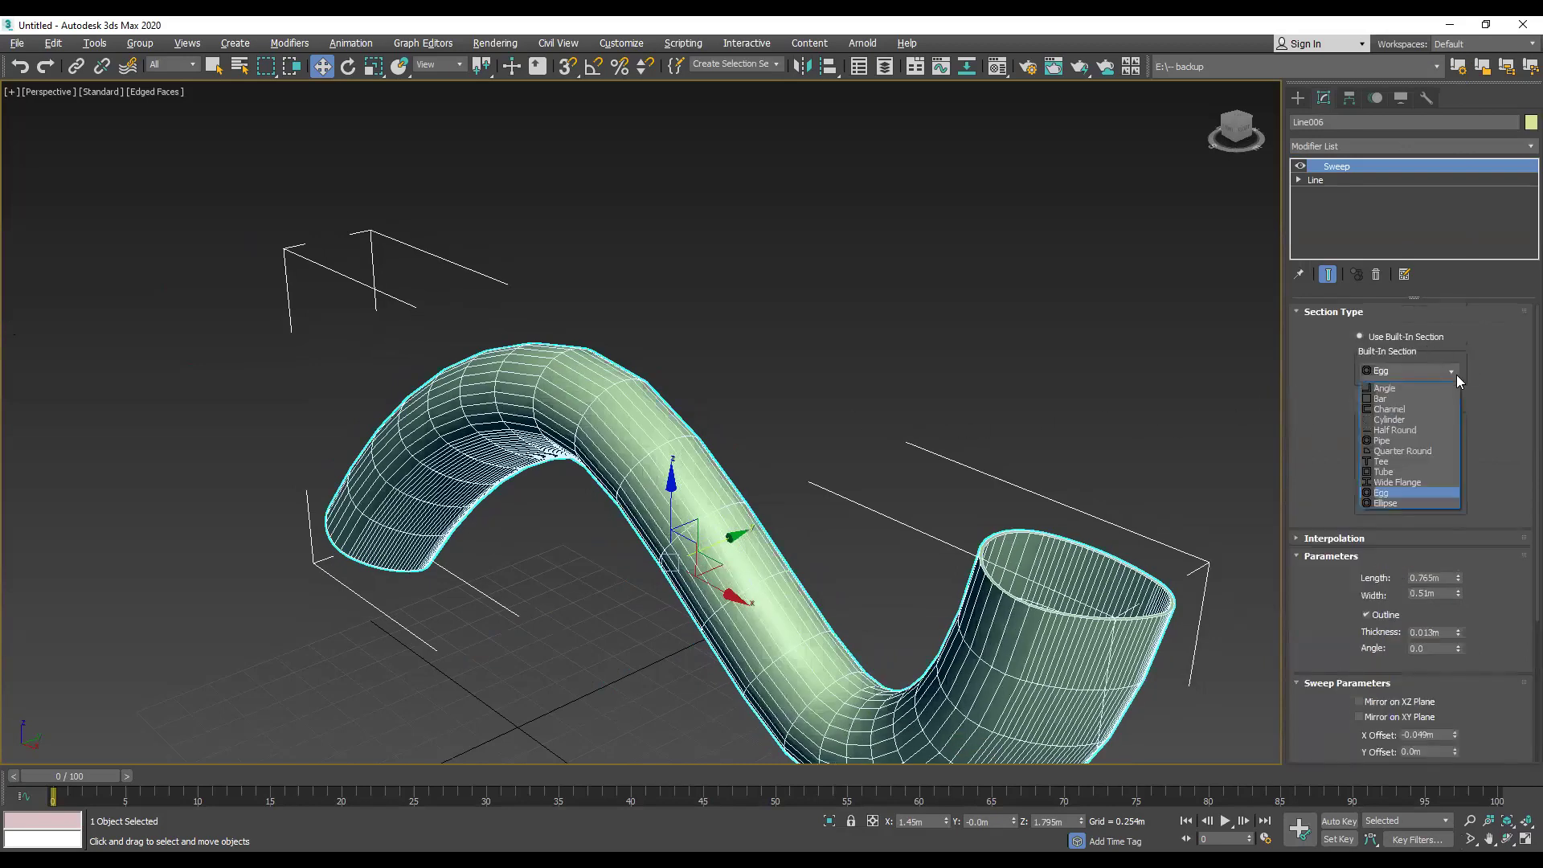
pyautogui.click(1384, 461)
pyautogui.moveTo(1316, 704); pyautogui.dragTo(1463, 489)
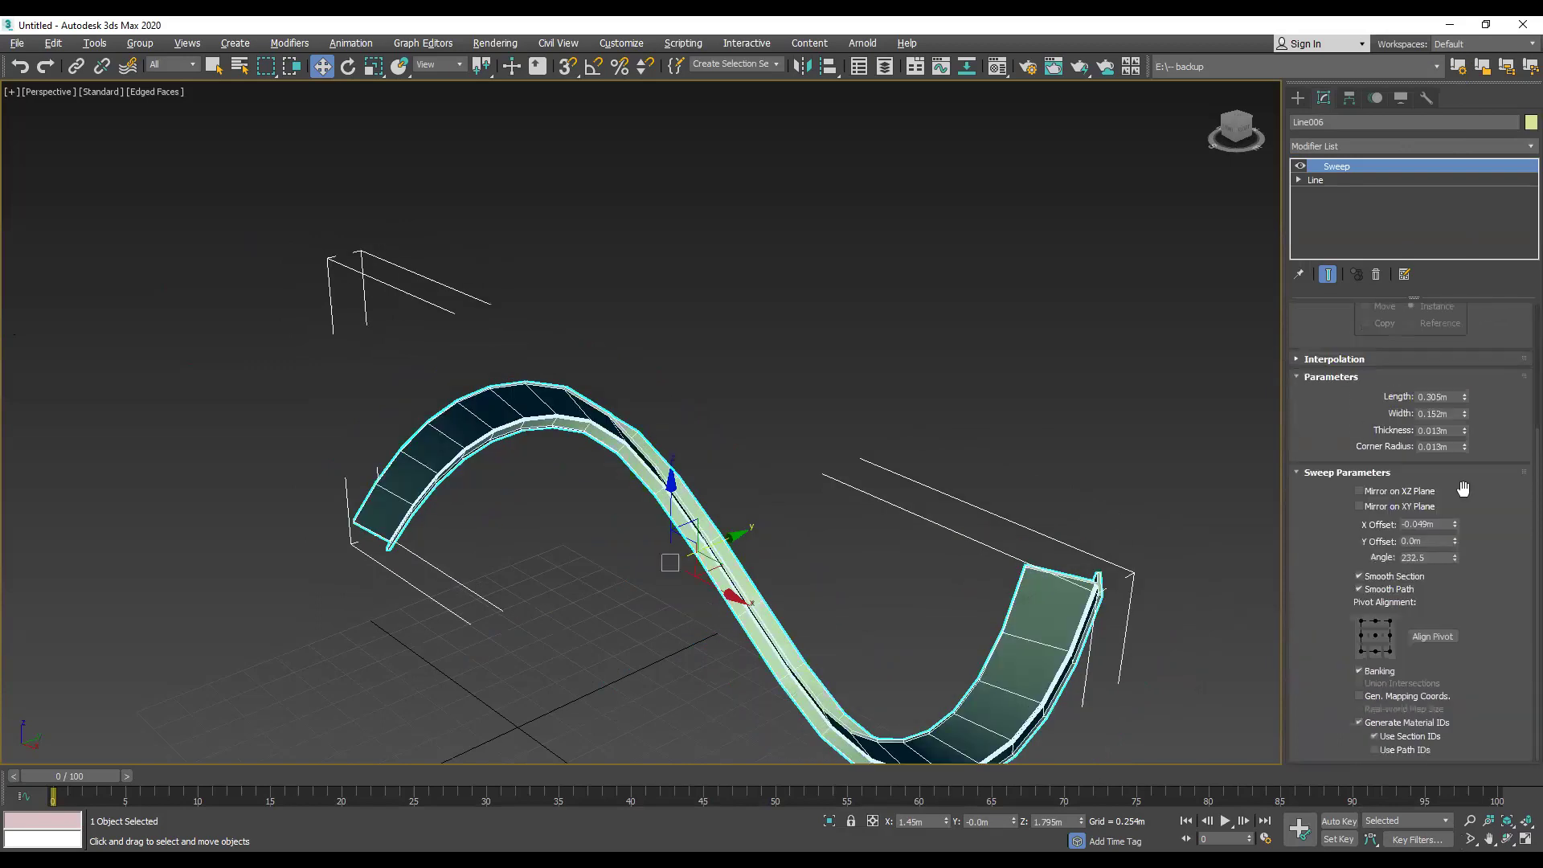
pyautogui.moveTo(1455, 558); pyautogui.dragTo(1398, 302)
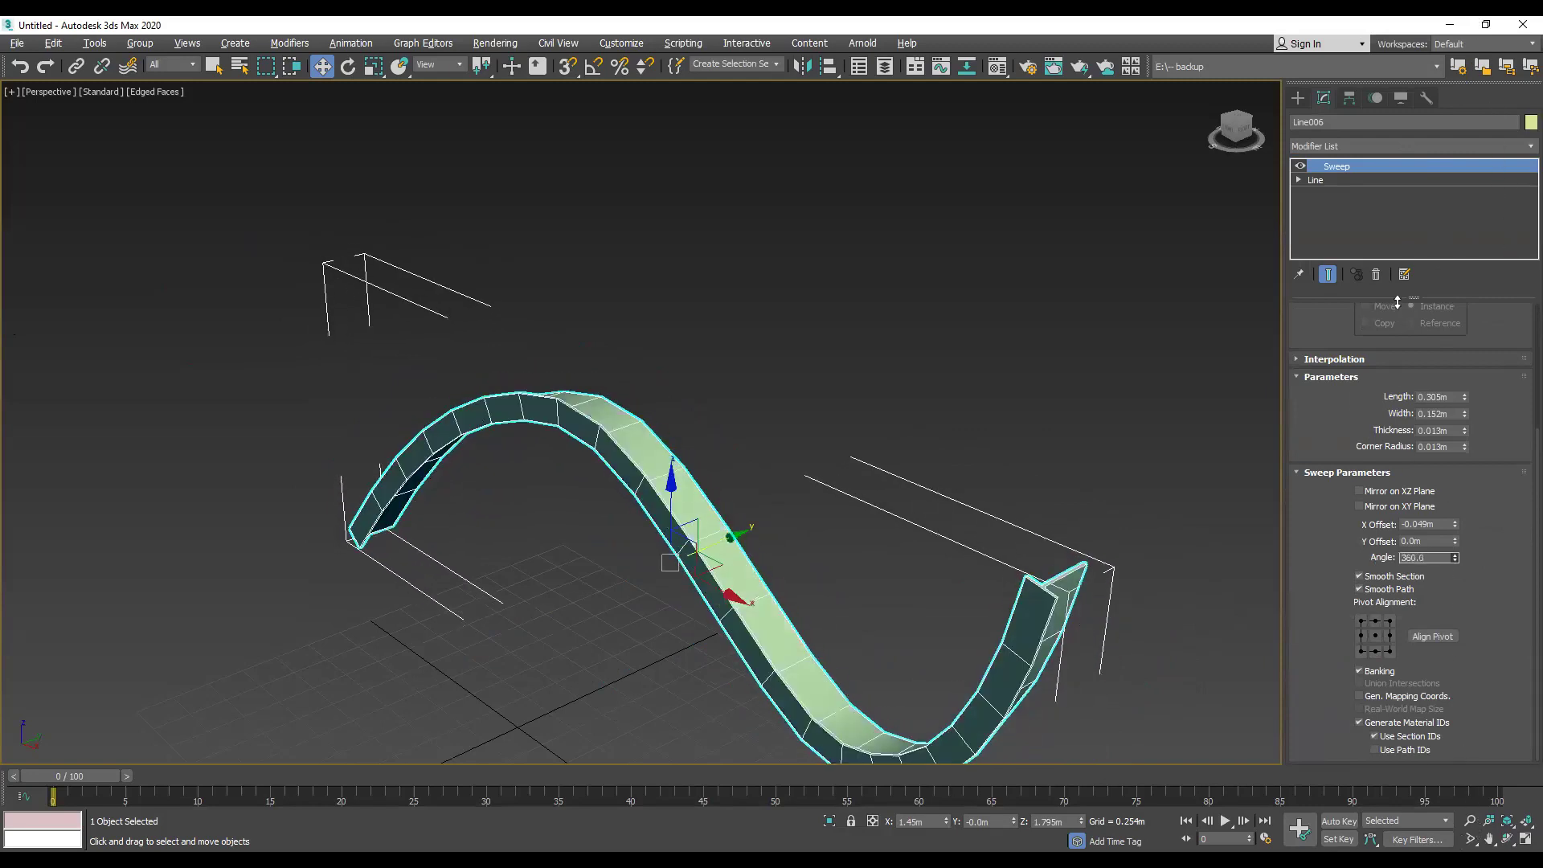
pyautogui.moveTo(1398, 242); pyautogui.dragTo(1399, 242)
pyautogui.moveTo(1454, 556); pyautogui.dragTo(1454, 740)
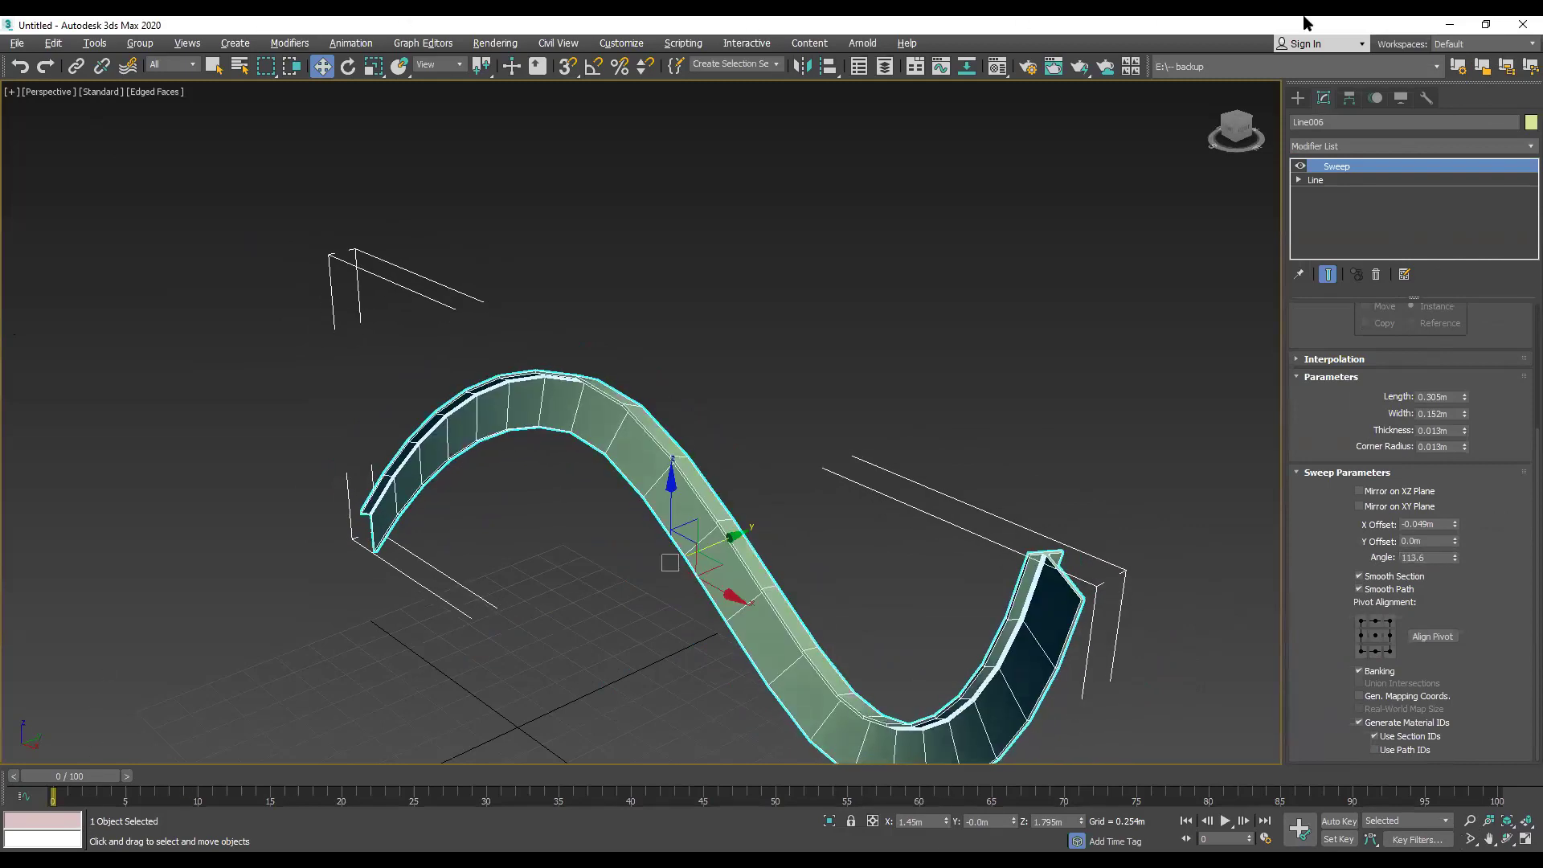
pyautogui.scroll(4, 1332, 346)
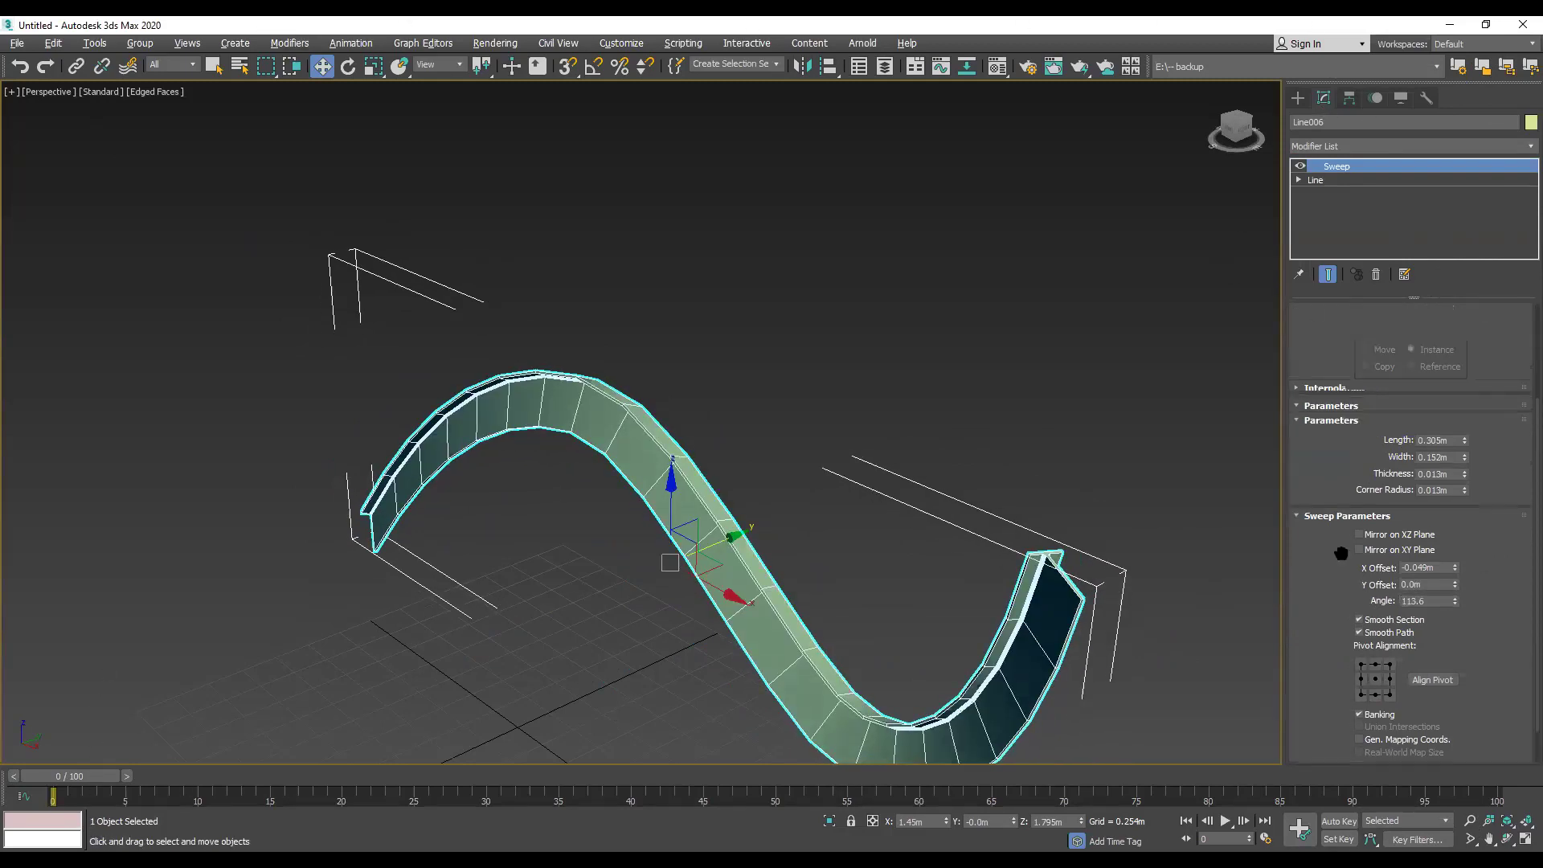
pyautogui.click(1453, 372)
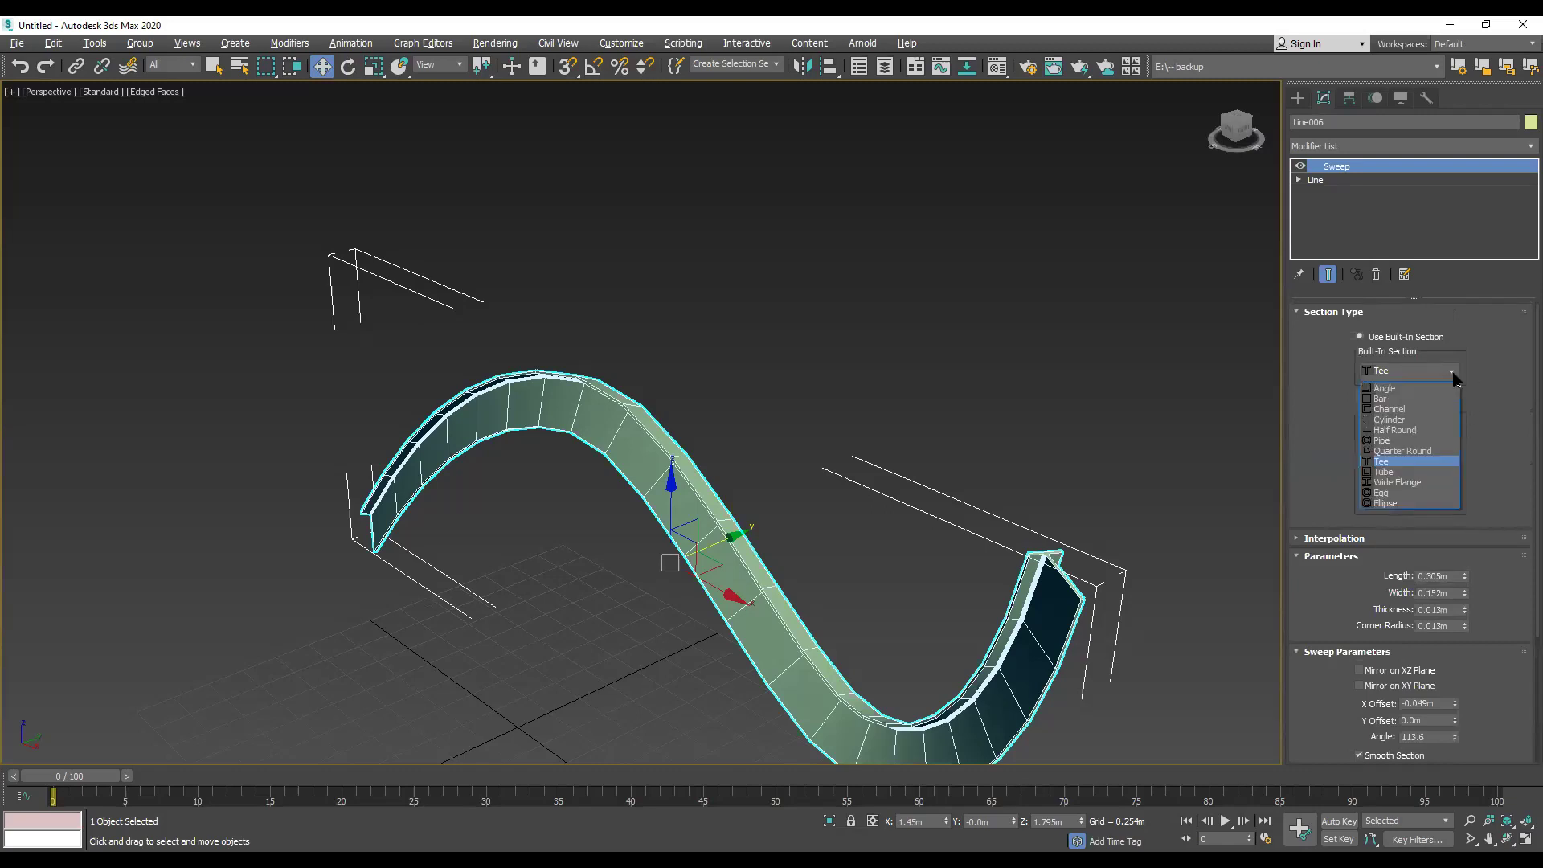
pyautogui.click(1316, 425)
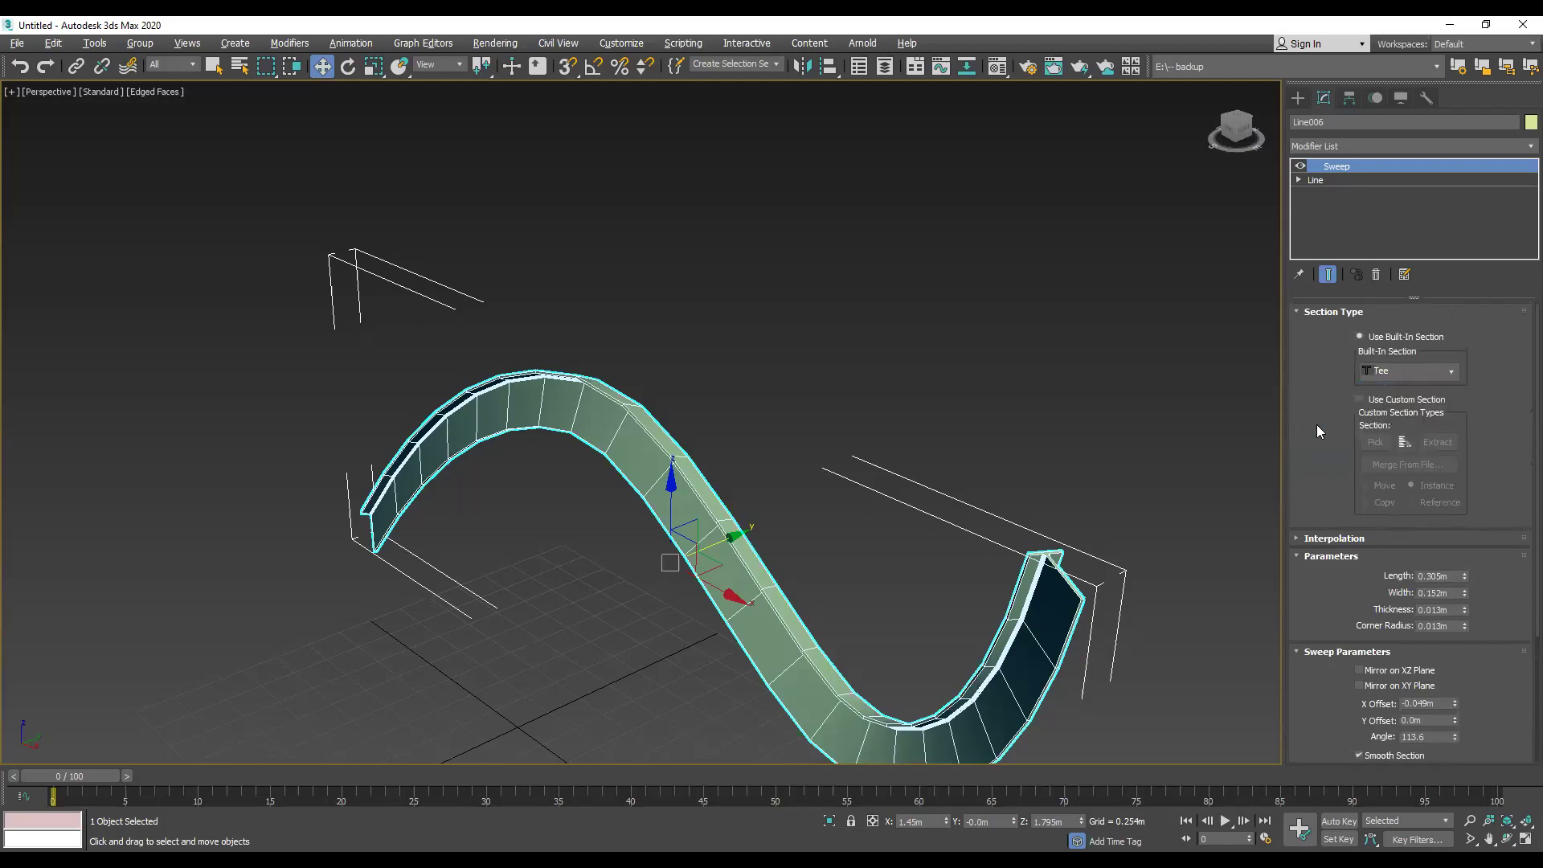
# Step: Deselect the curved sweep and maximize the Front viewport with empty space beside the swept lines
pyautogui.click(1148, 413)
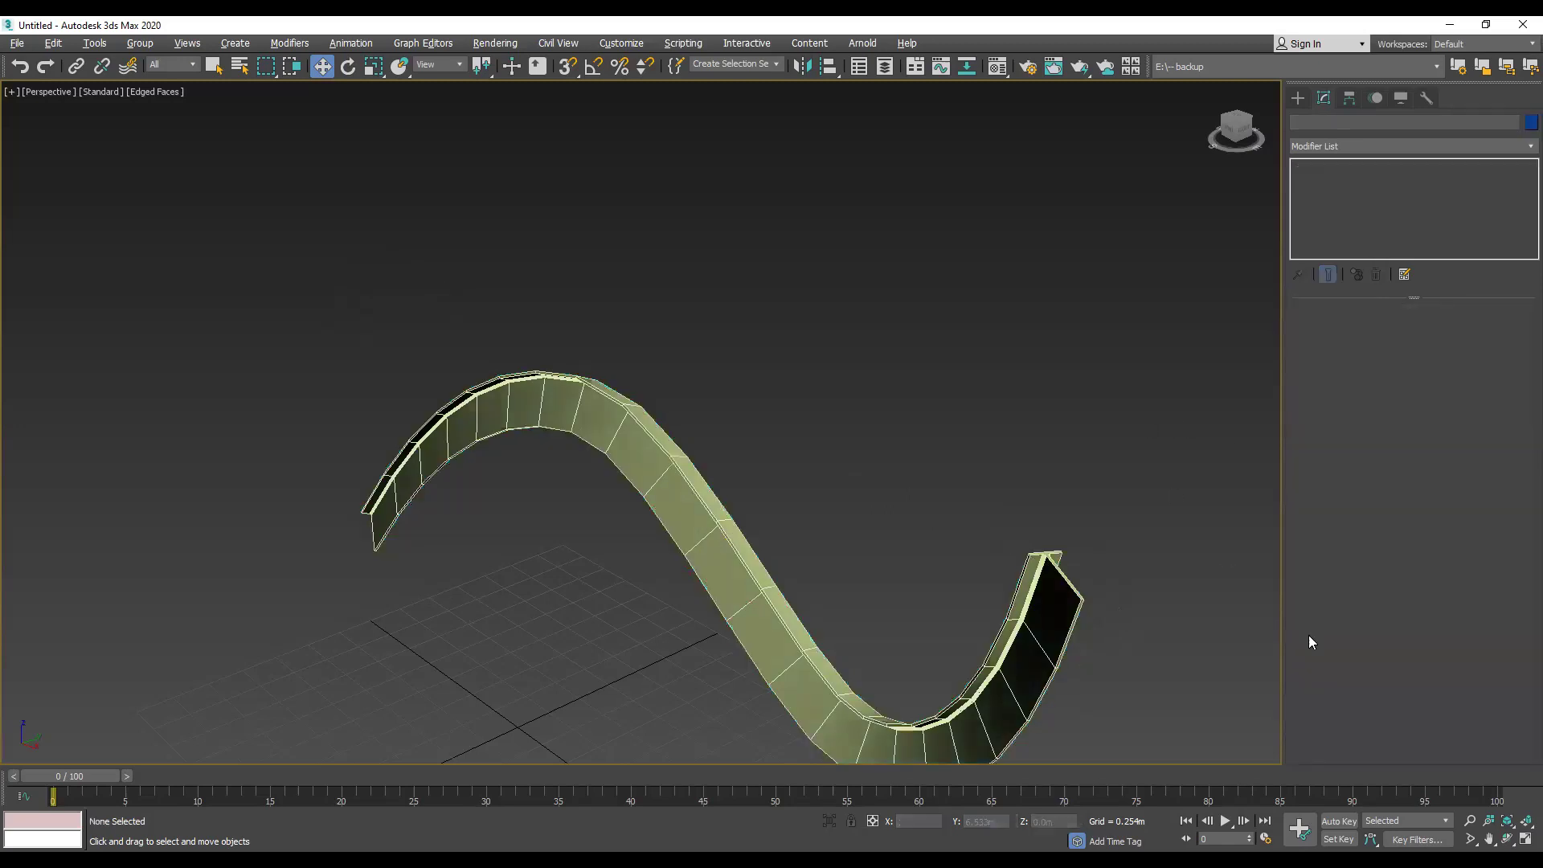
pyautogui.click(1525, 838)
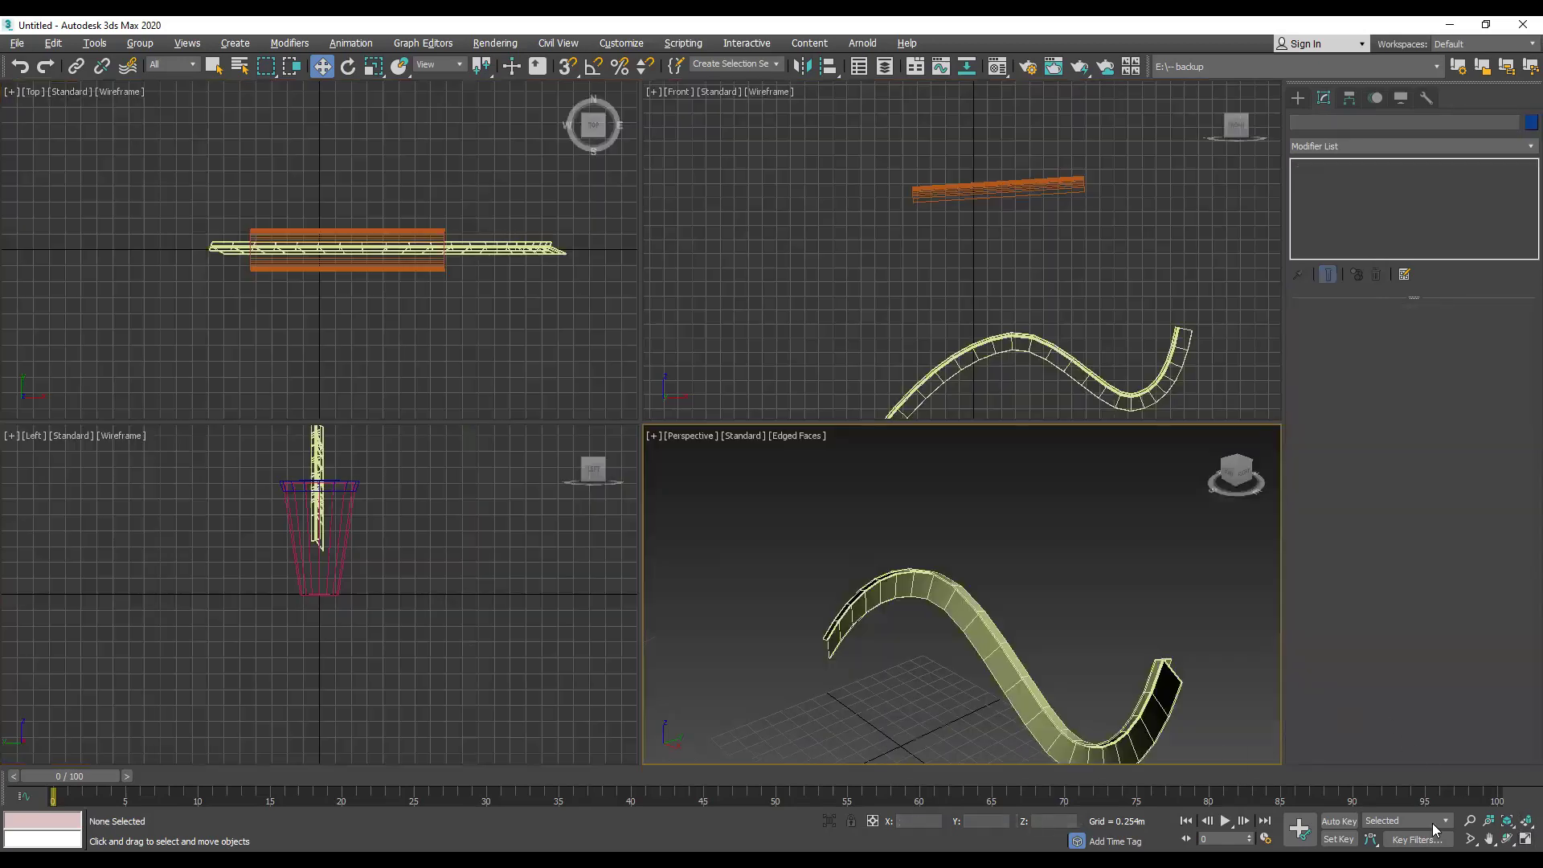
pyautogui.moveTo(1190, 336); pyautogui.dragTo(1012, 304, button='middle')
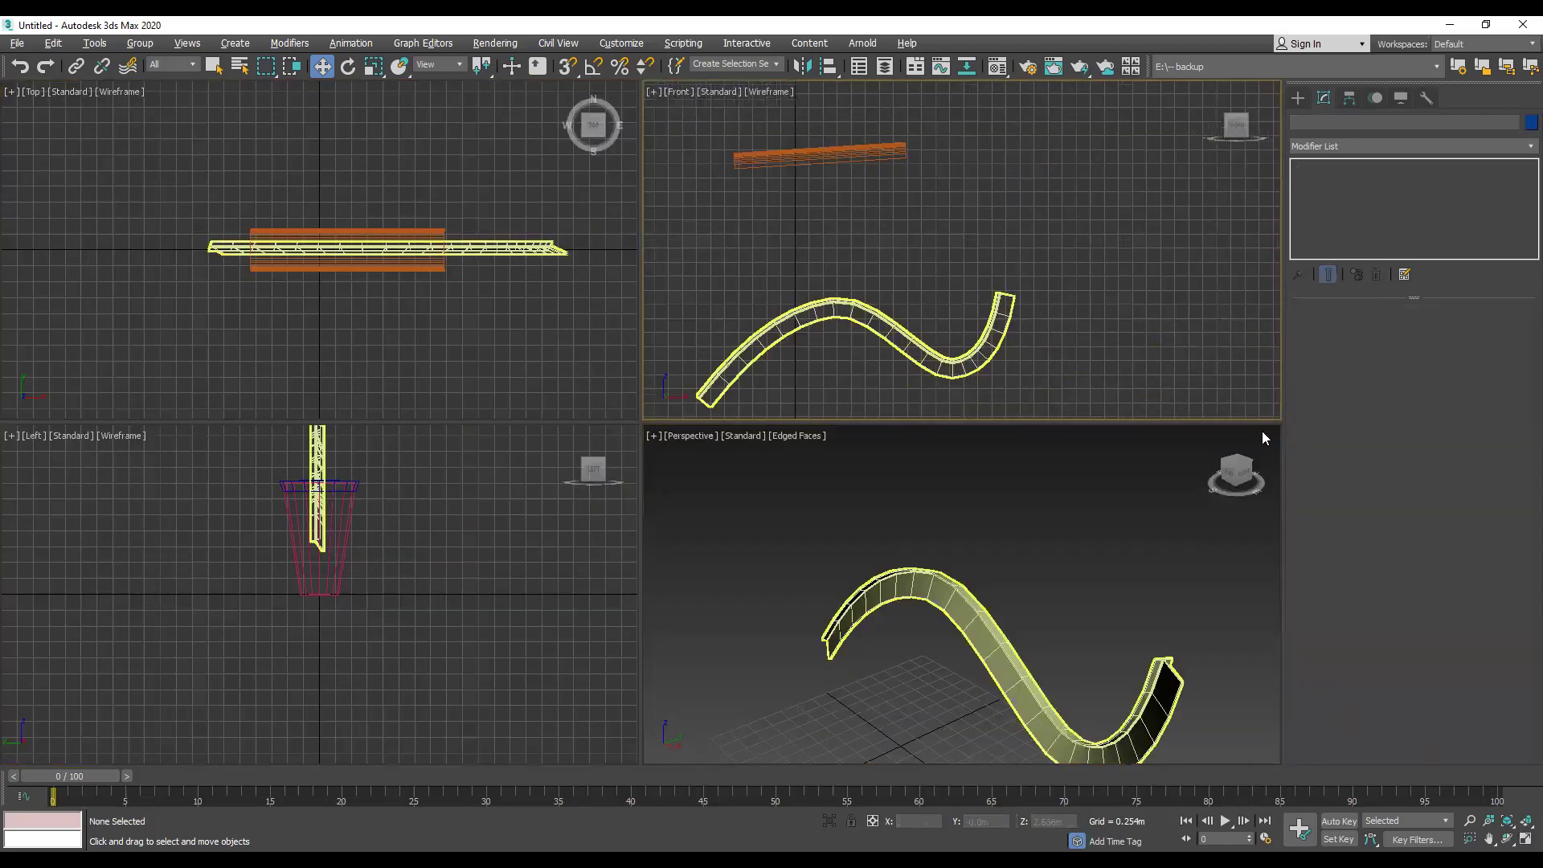
pyautogui.click(1525, 838)
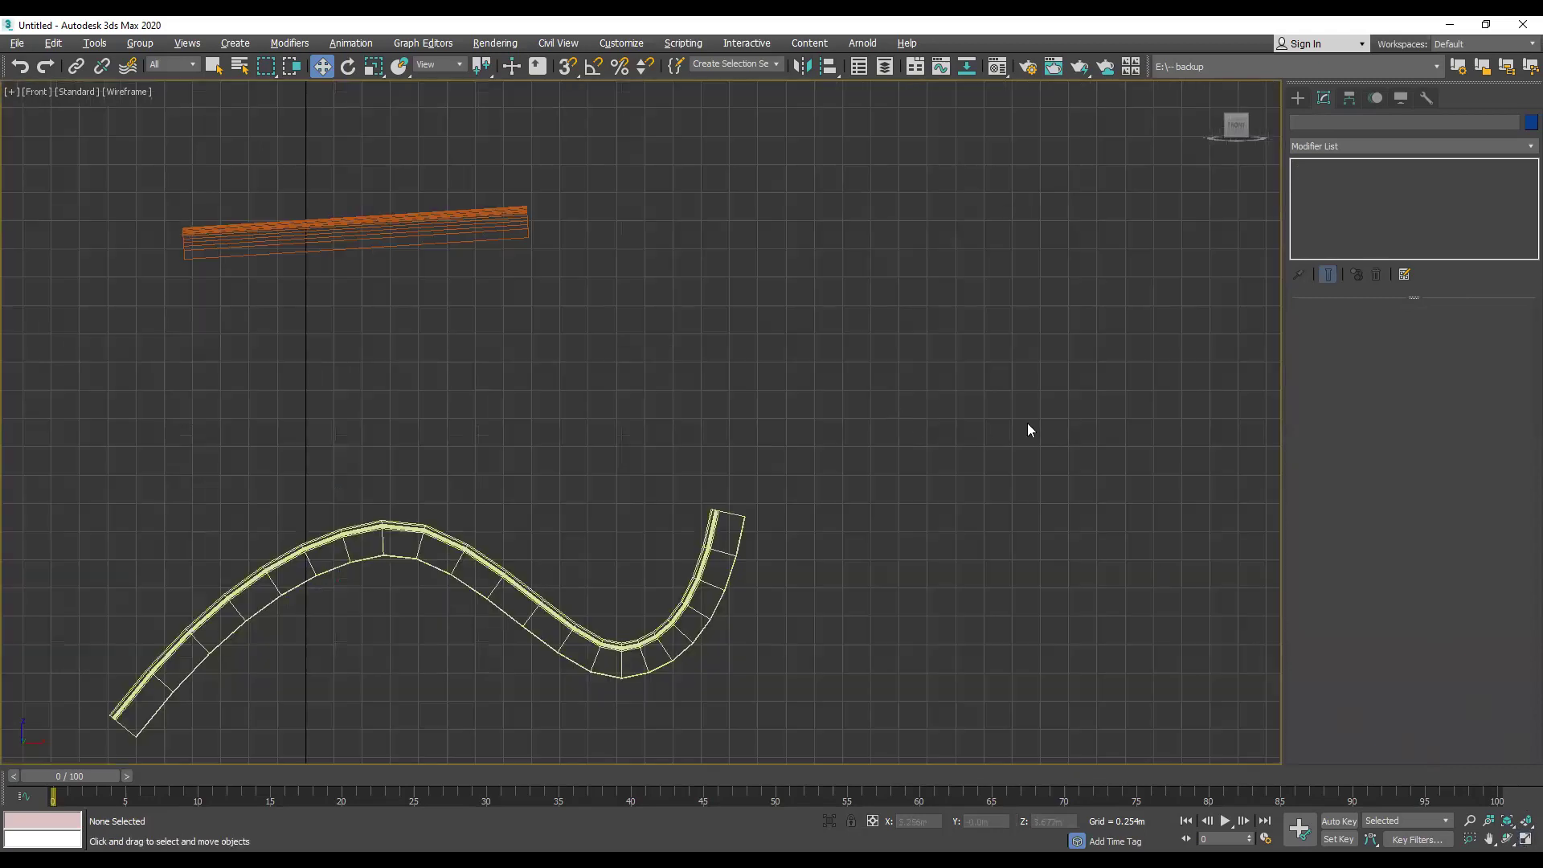
# Step: Draw the outer outline of a U-shaped profile with the Line spline in the Front view, with sides about 0.56 m high
pyautogui.click(1302, 100)
pyautogui.click(1315, 120)
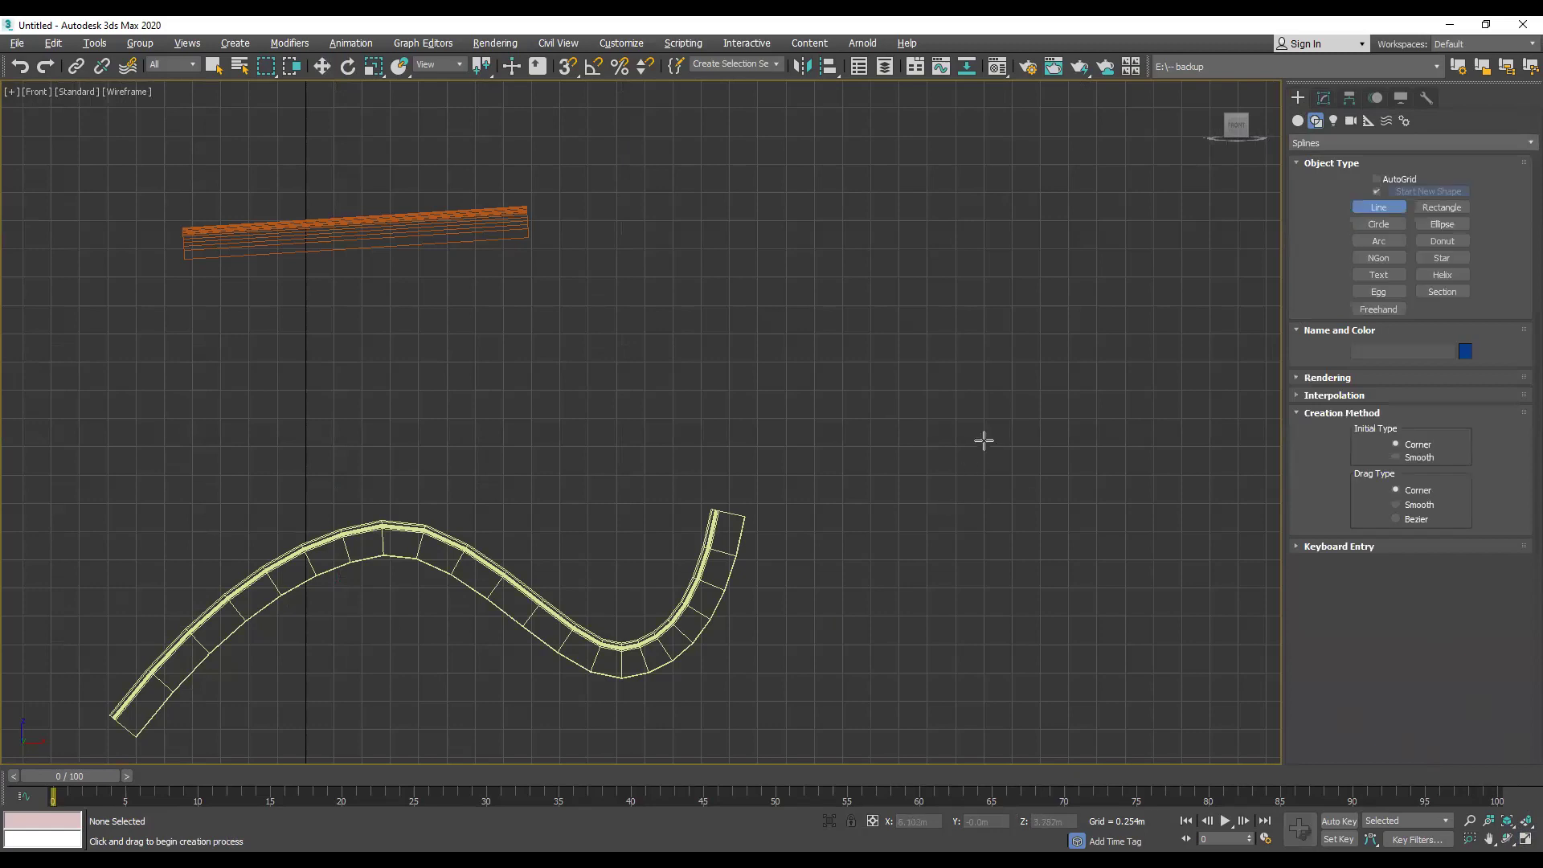
pyautogui.scroll(2, 912, 419)
pyautogui.scroll(2, 912, 419)
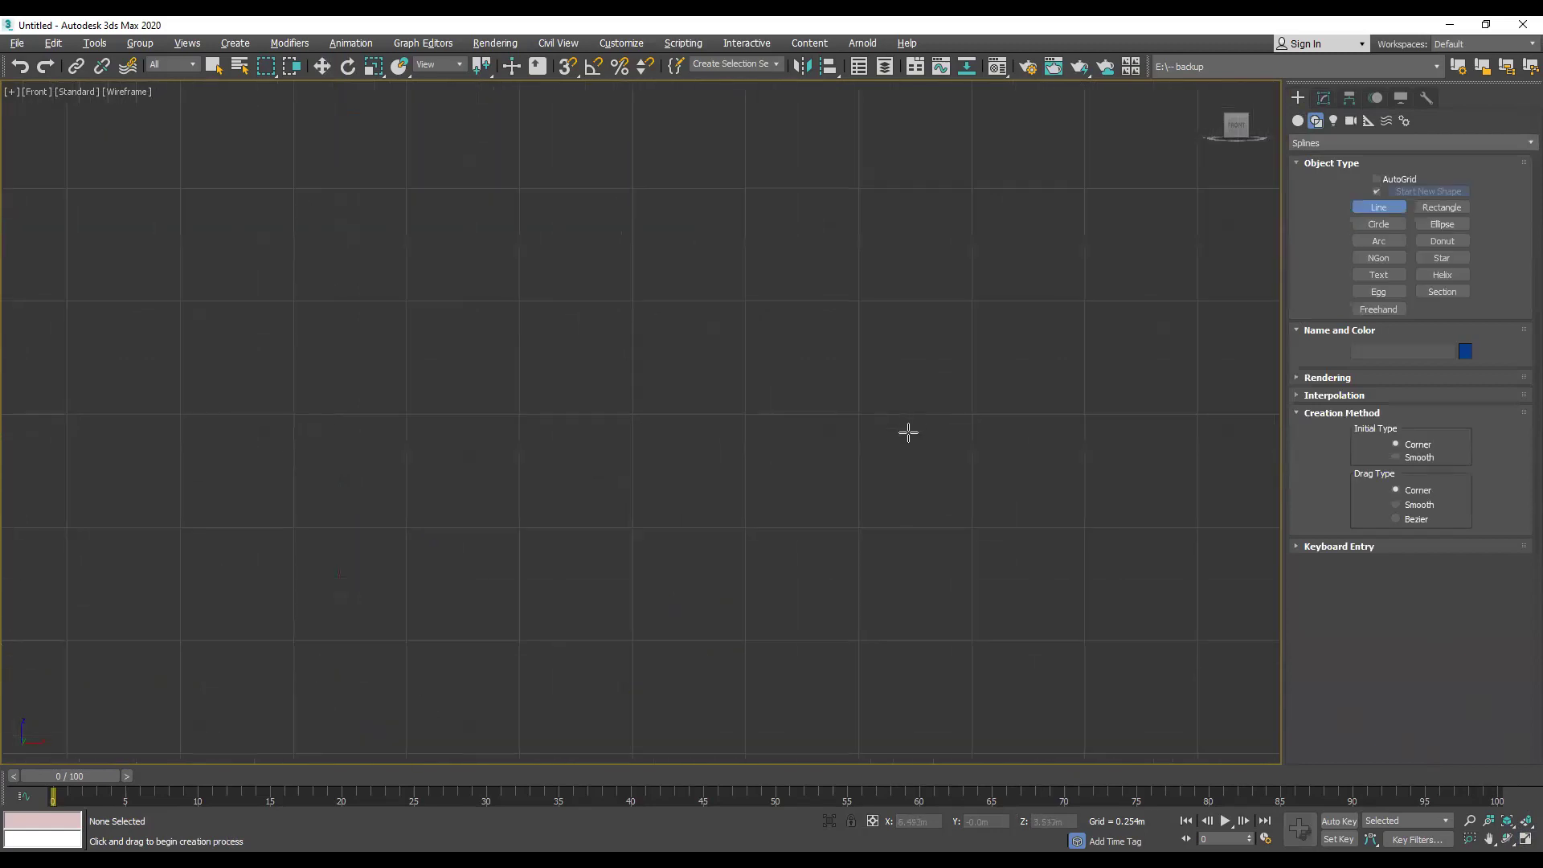
pyautogui.click(873, 421)
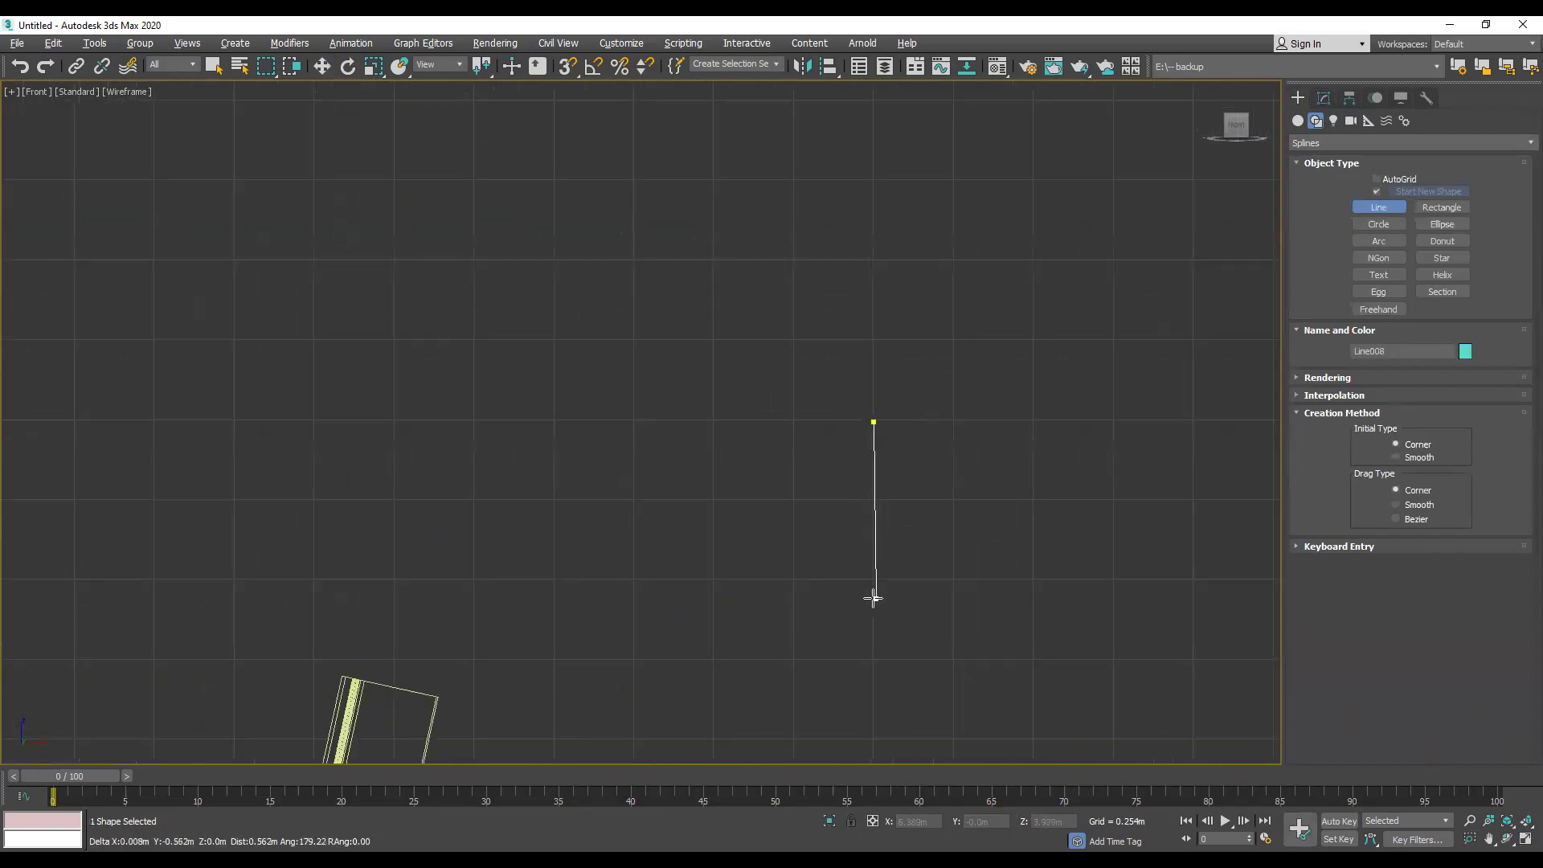
pyautogui.click(873, 596)
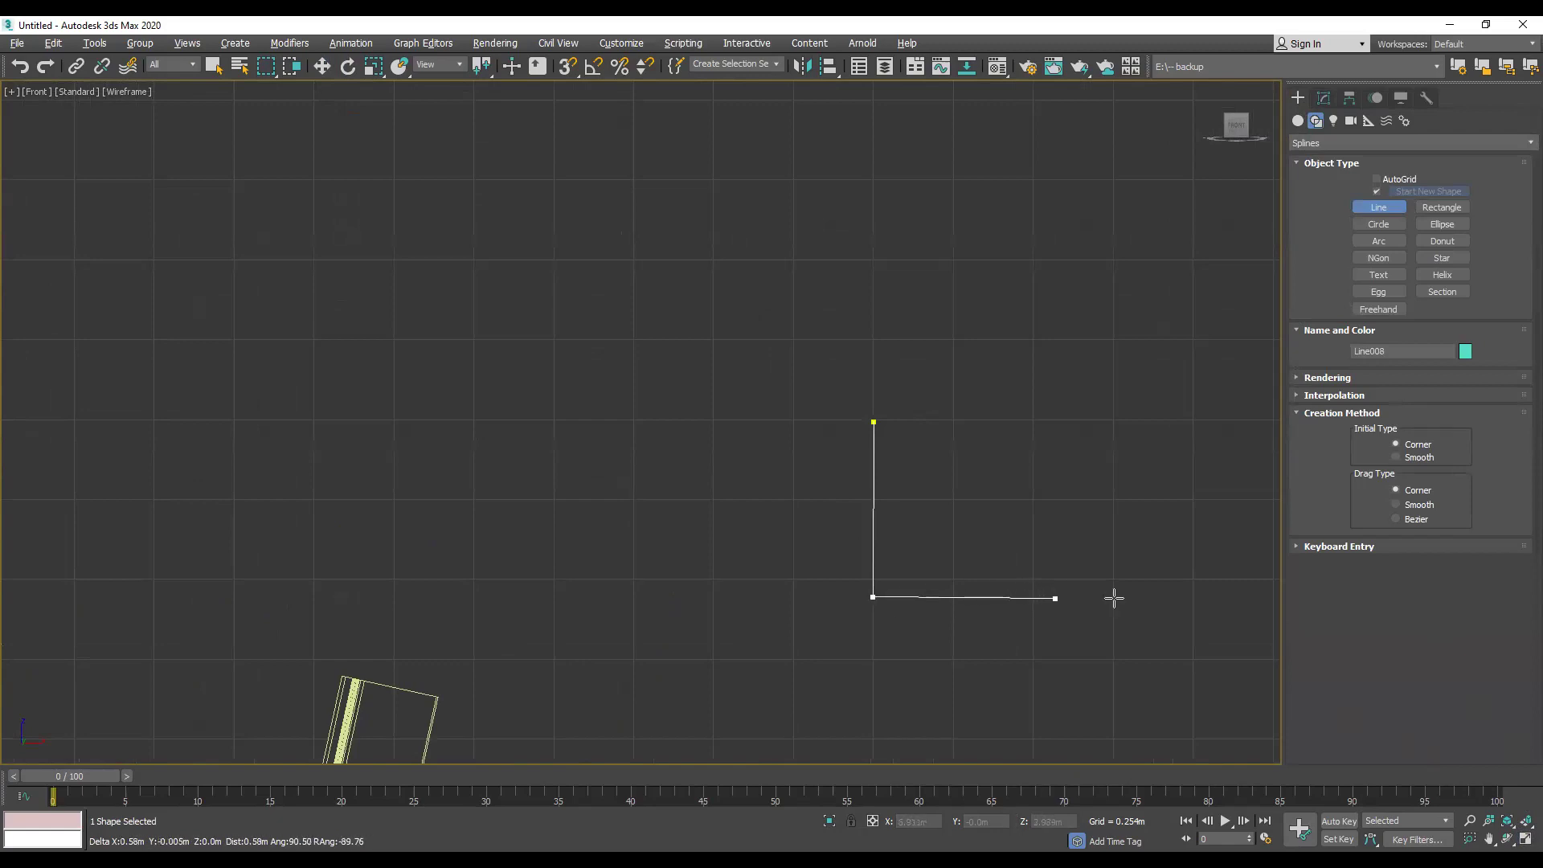
pyautogui.moveTo(1235, 592); pyautogui.dragTo(891, 591, button='middle')
pyautogui.click(1080, 601)
pyautogui.click(1080, 428)
# Step: Draw the inner outline of the U-shaped profile with a middle rib, inner walls about 0.4 m high, and close the spline
pyautogui.click(1054, 427)
pyautogui.click(1059, 542)
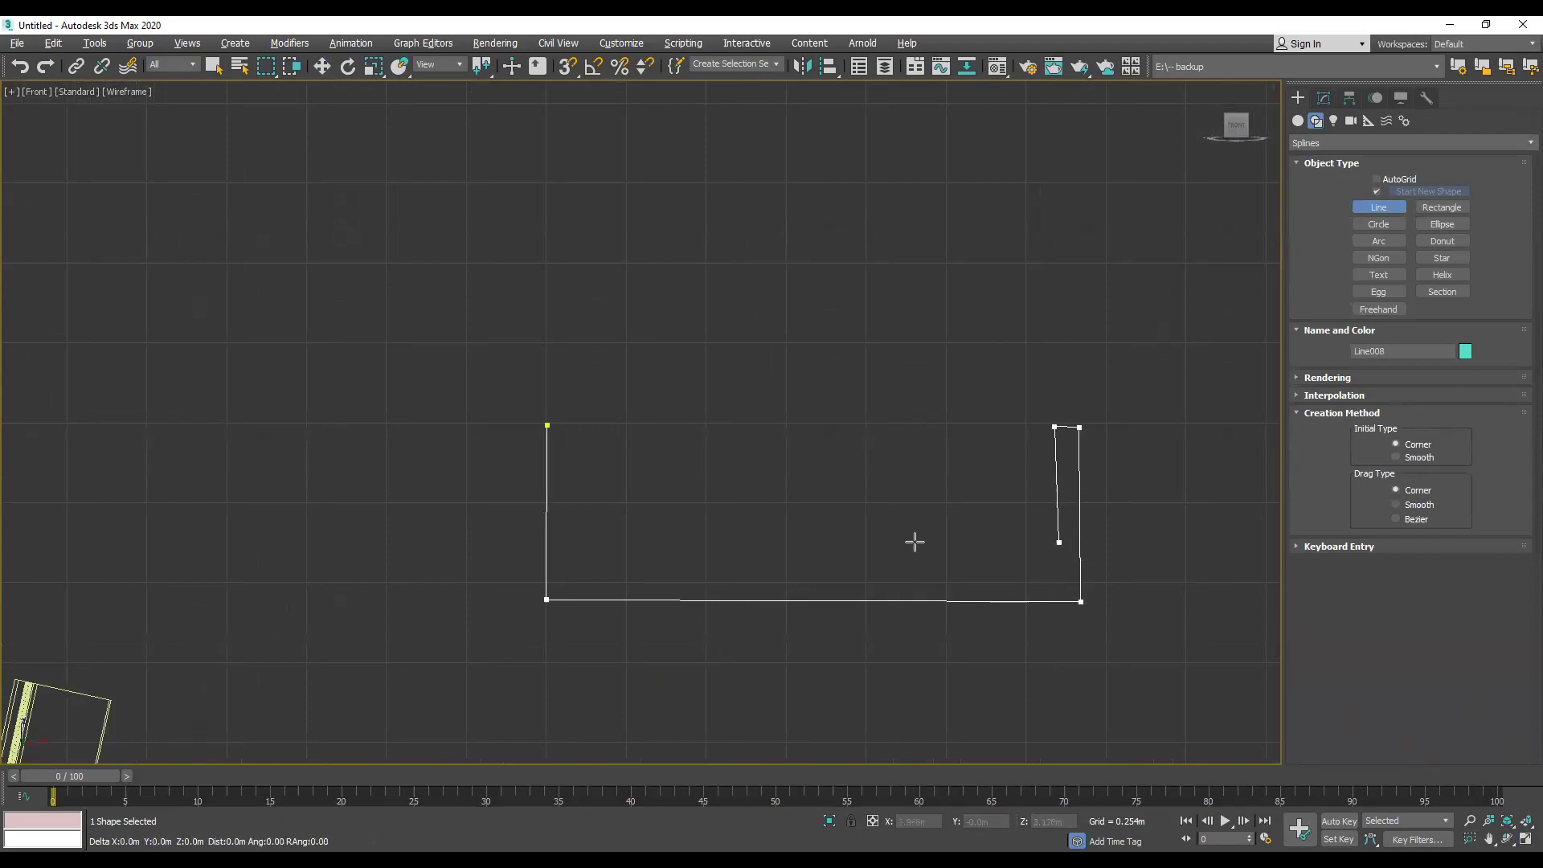
pyautogui.click(855, 545)
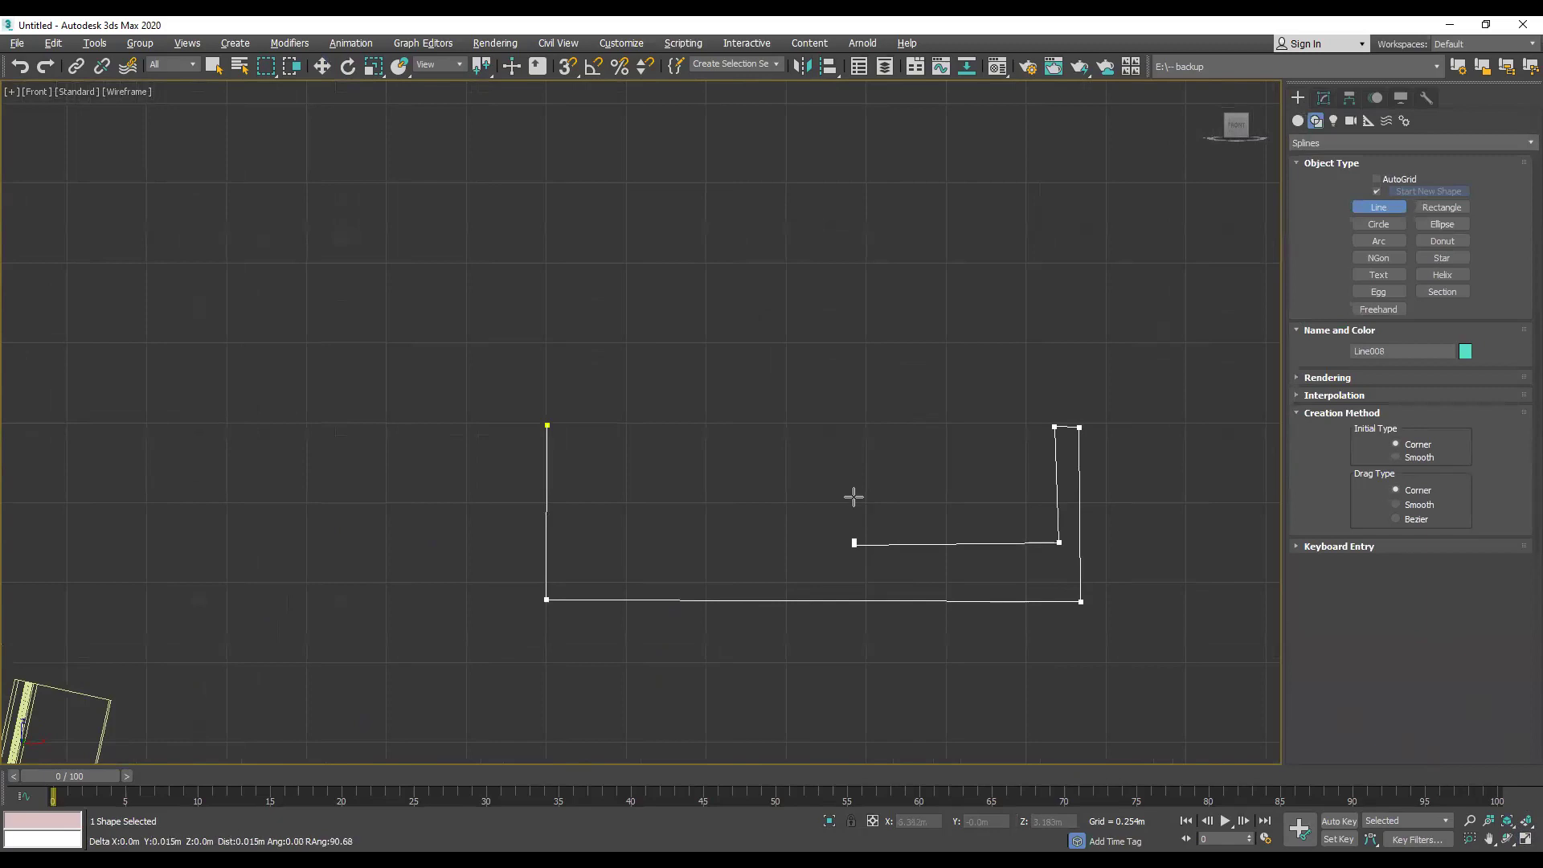
pyautogui.click(833, 430)
pyautogui.click(836, 548)
pyautogui.click(757, 544)
pyautogui.click(571, 541)
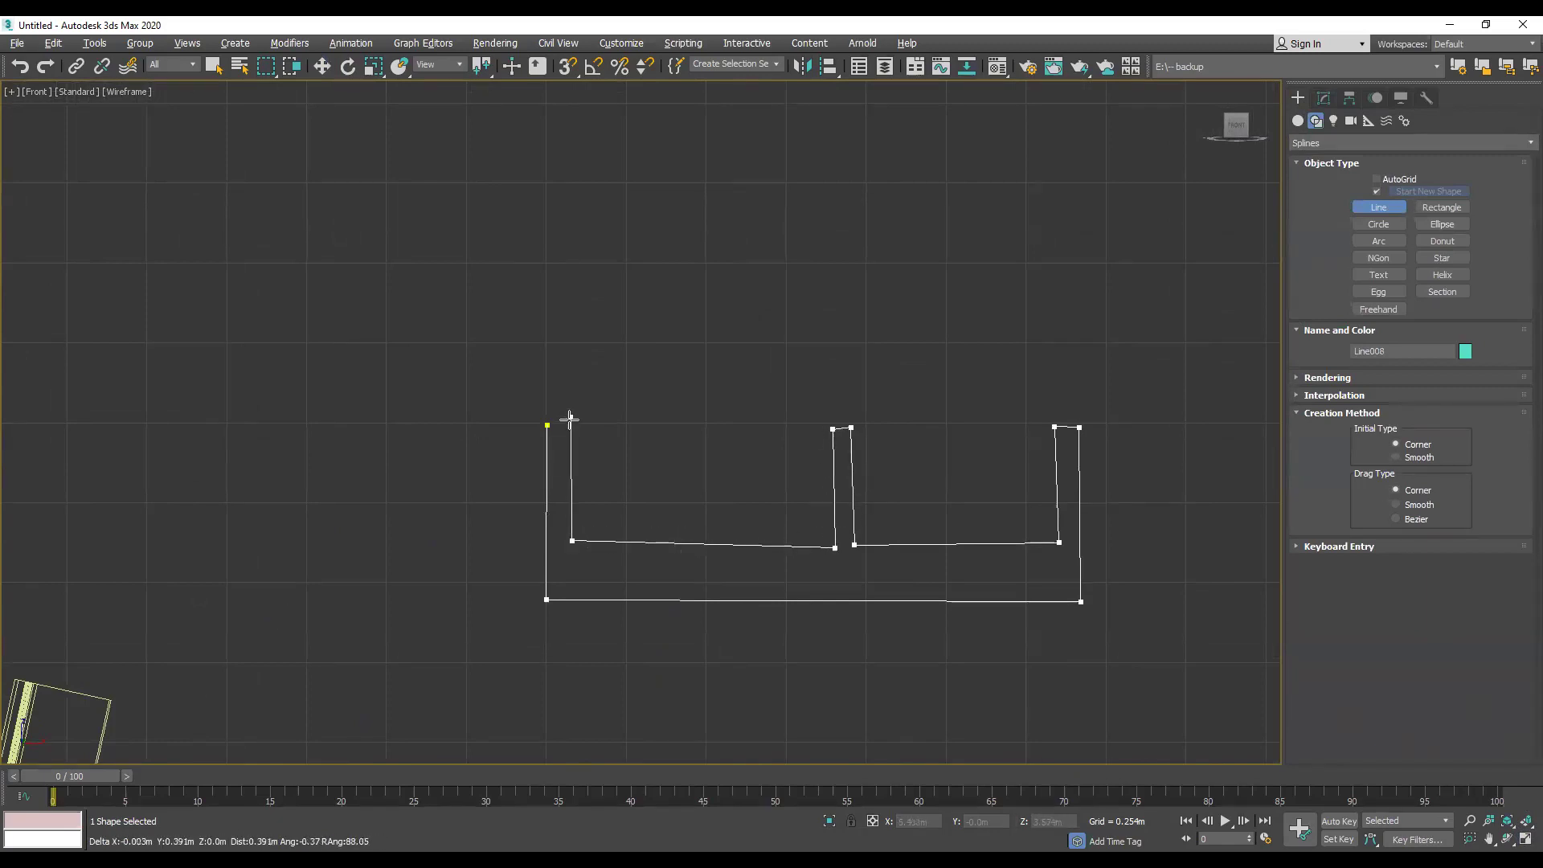
pyautogui.click(569, 424)
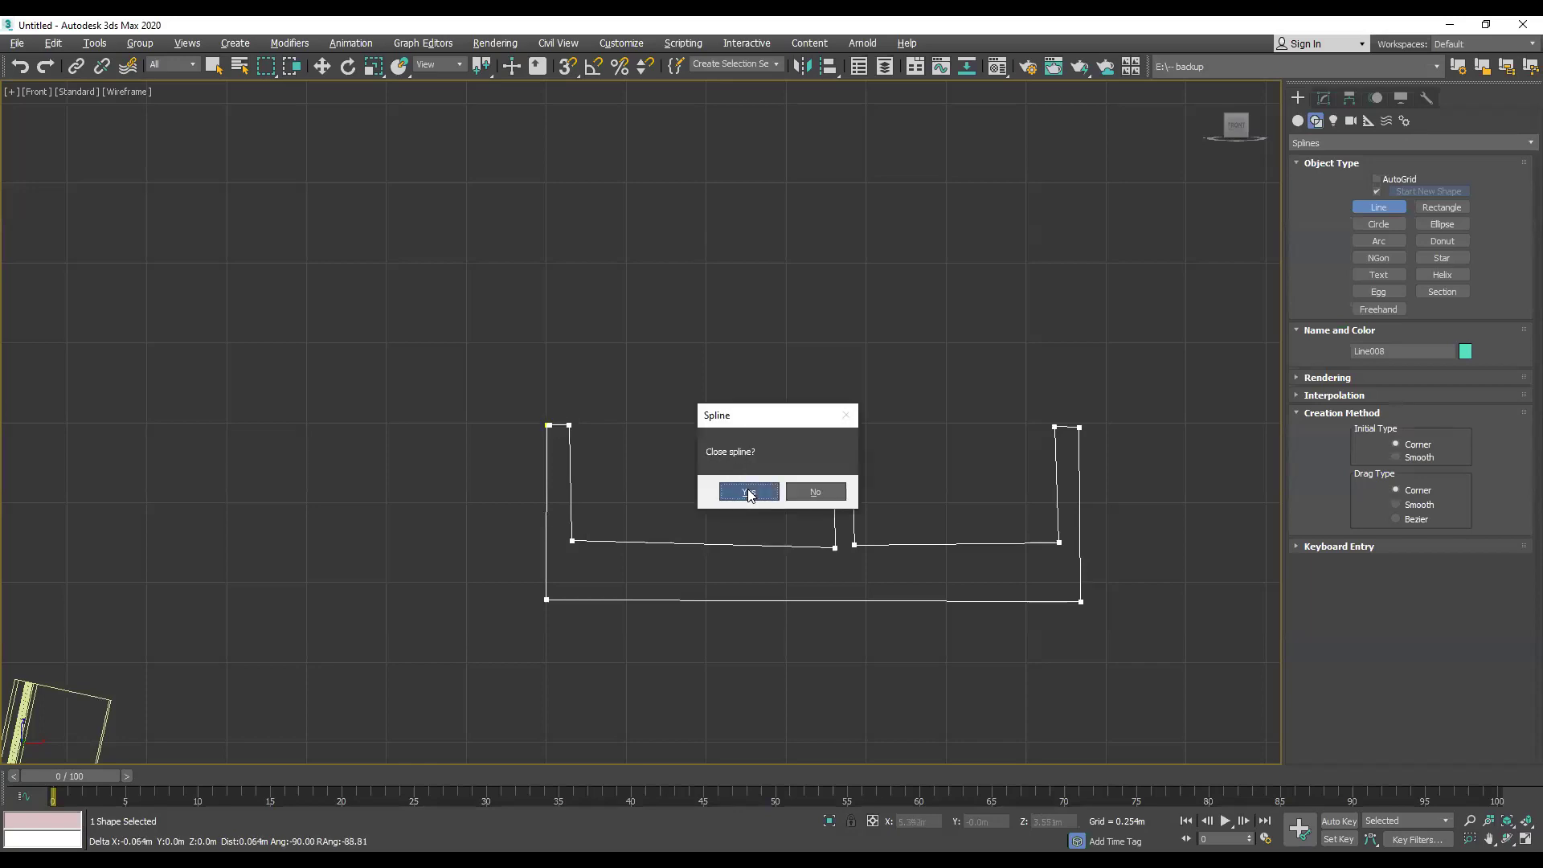
pyautogui.click(749, 495)
pyautogui.click(834, 688)
pyautogui.rightClick(835, 683)
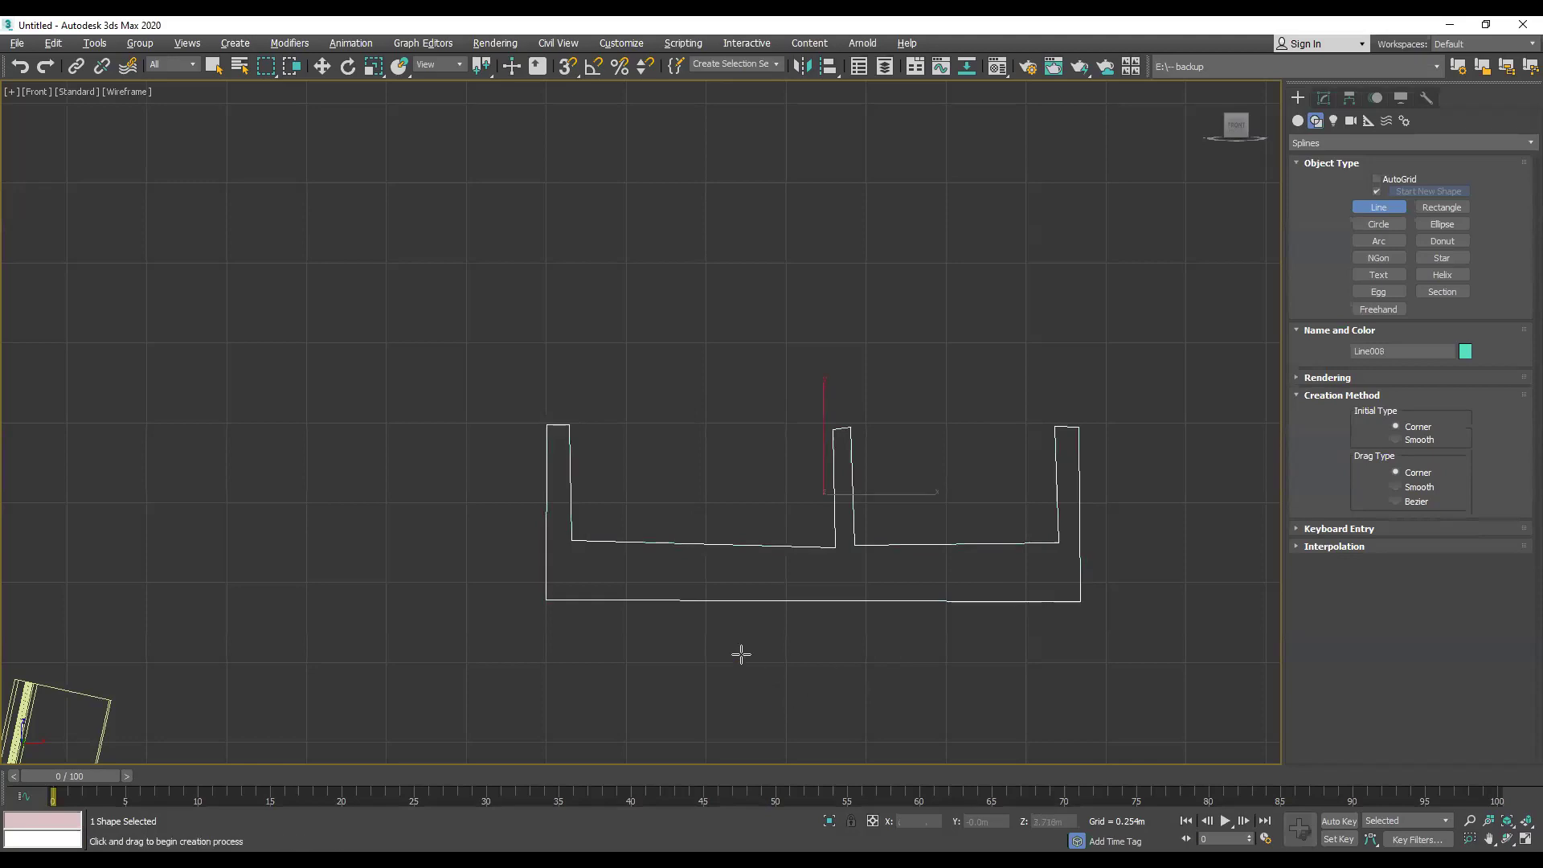
# Step: In the maximized Perspective view, switch the curved sweep to a custom section and pick the new ribbed U-shaped profile as its section
pyautogui.click(1523, 839)
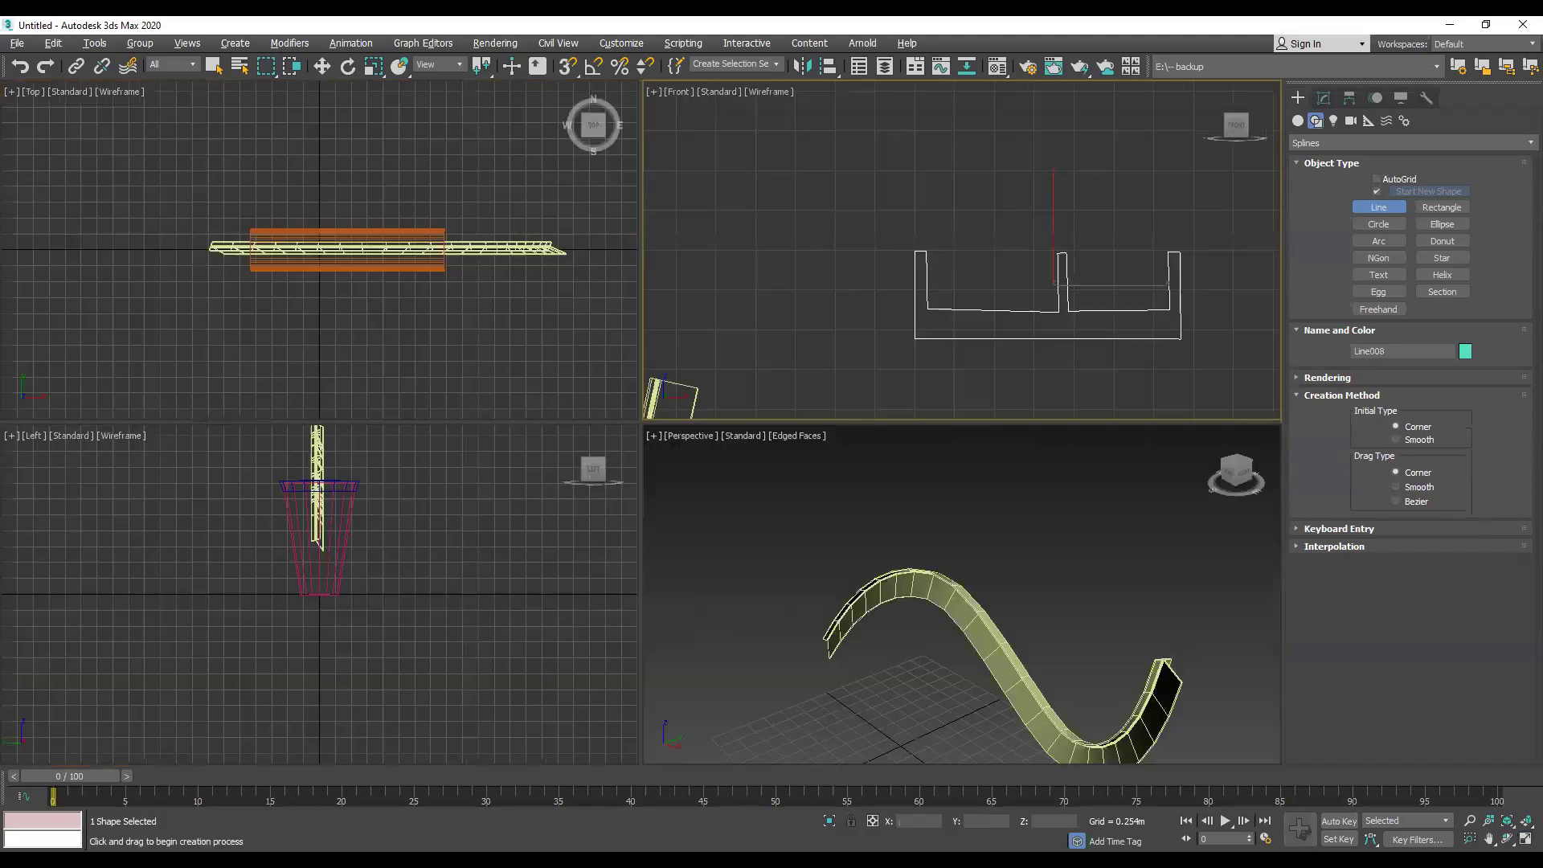
pyautogui.rightClick(988, 479)
pyautogui.click(1523, 839)
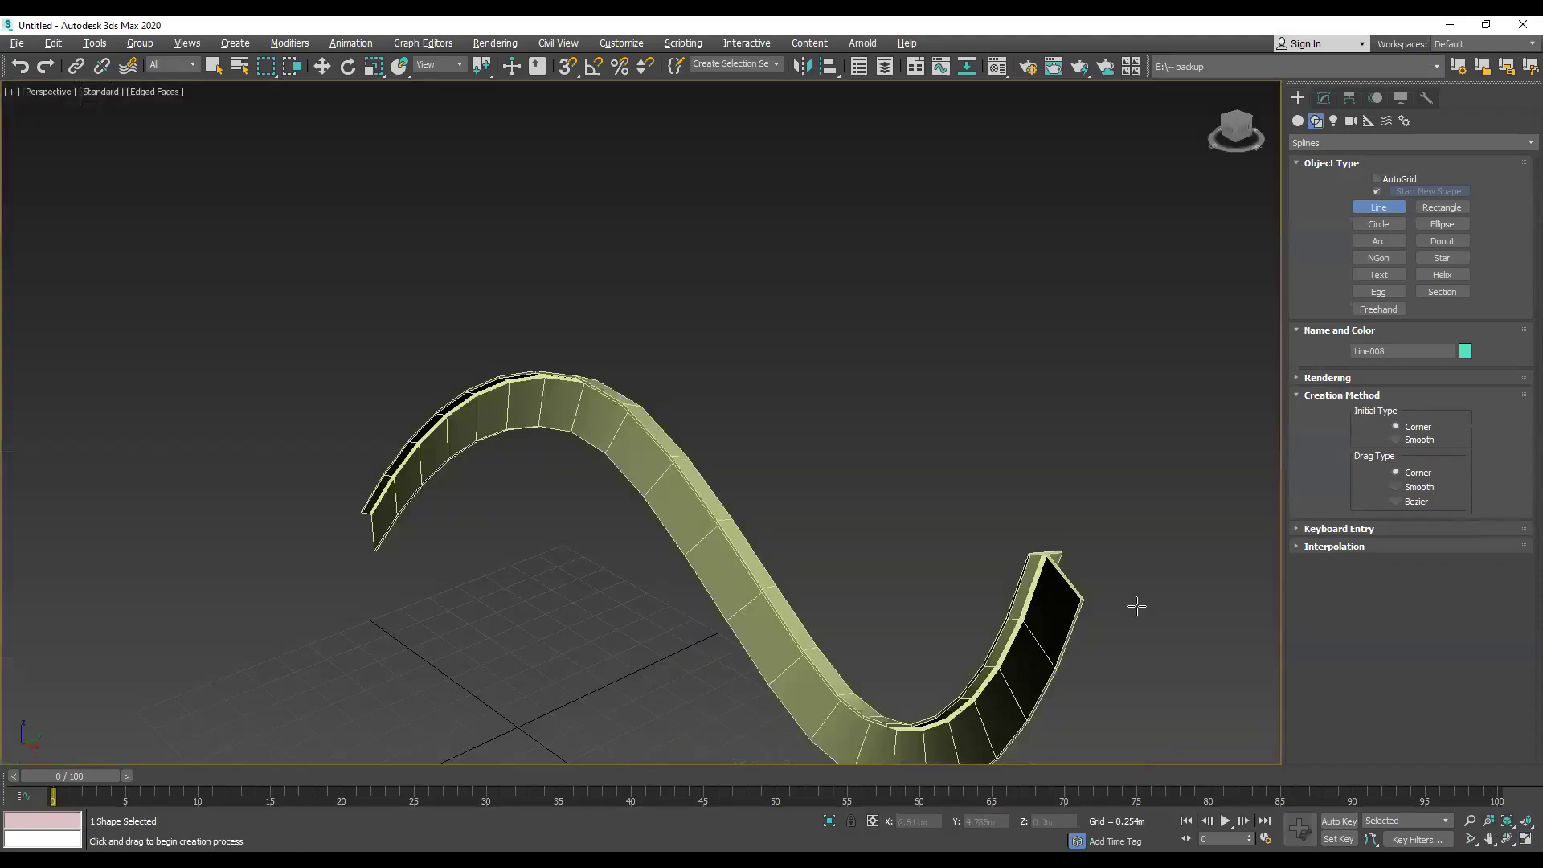
pyautogui.moveTo(920, 465); pyautogui.dragTo(696, 455, button='middle')
pyautogui.scroll(-4, 698, 456)
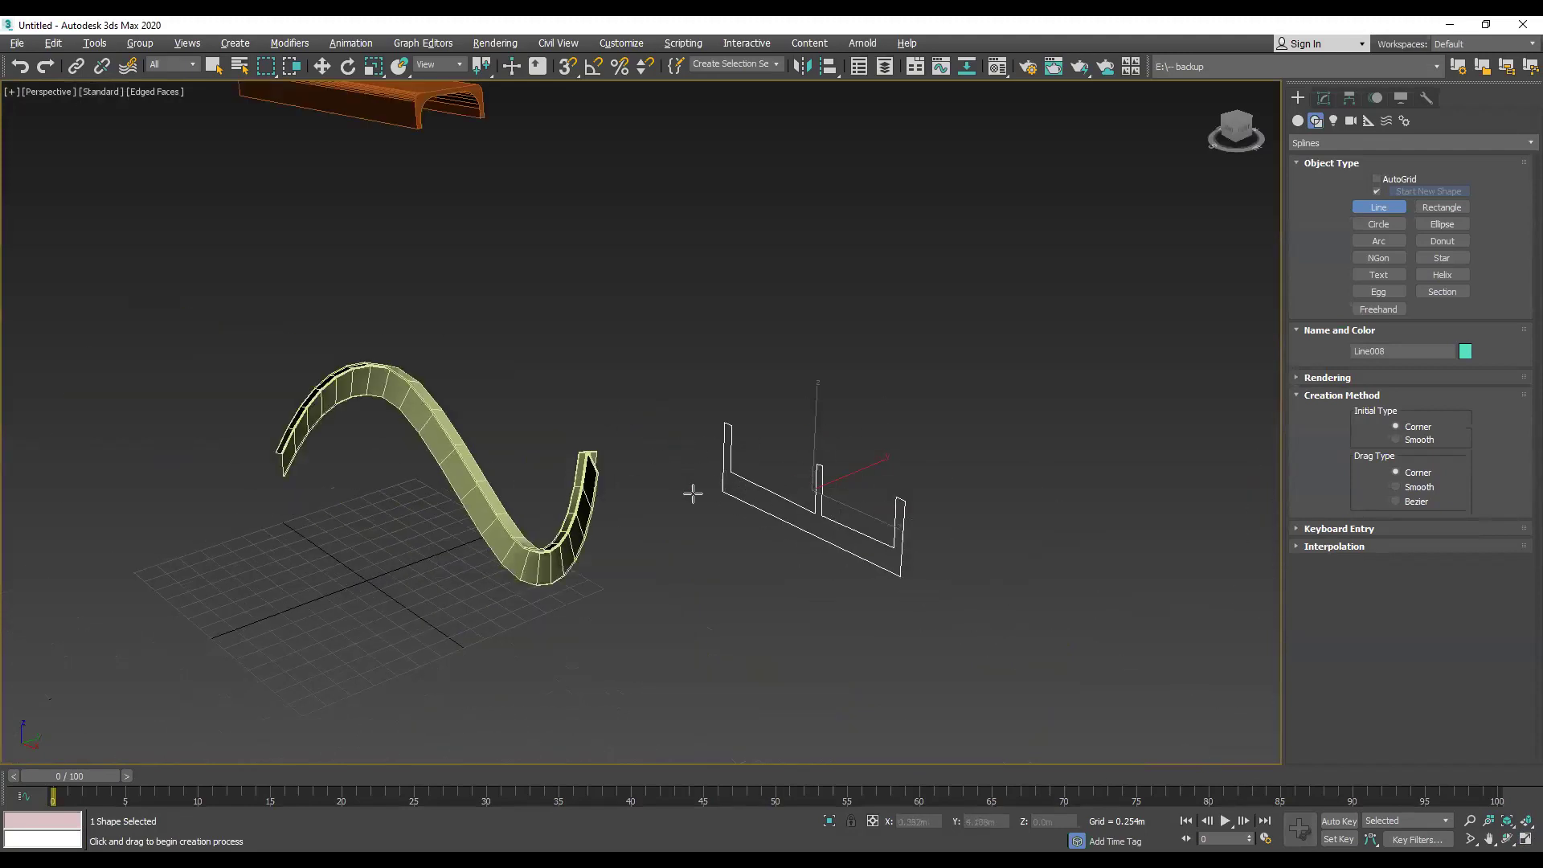
pyautogui.press('w')
pyautogui.rightClick(473, 287)
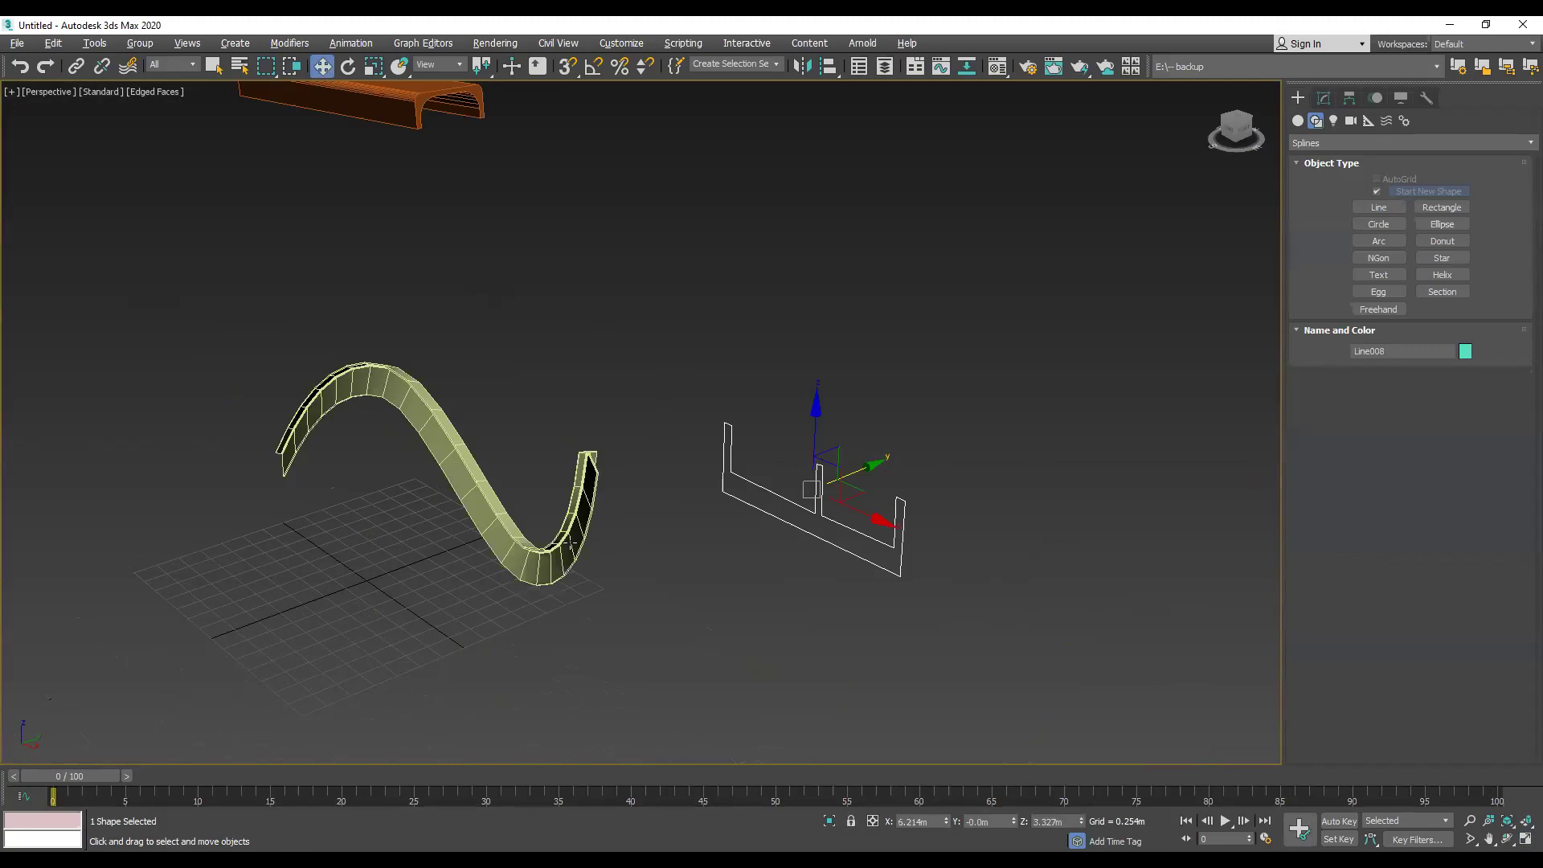
pyautogui.click(585, 524)
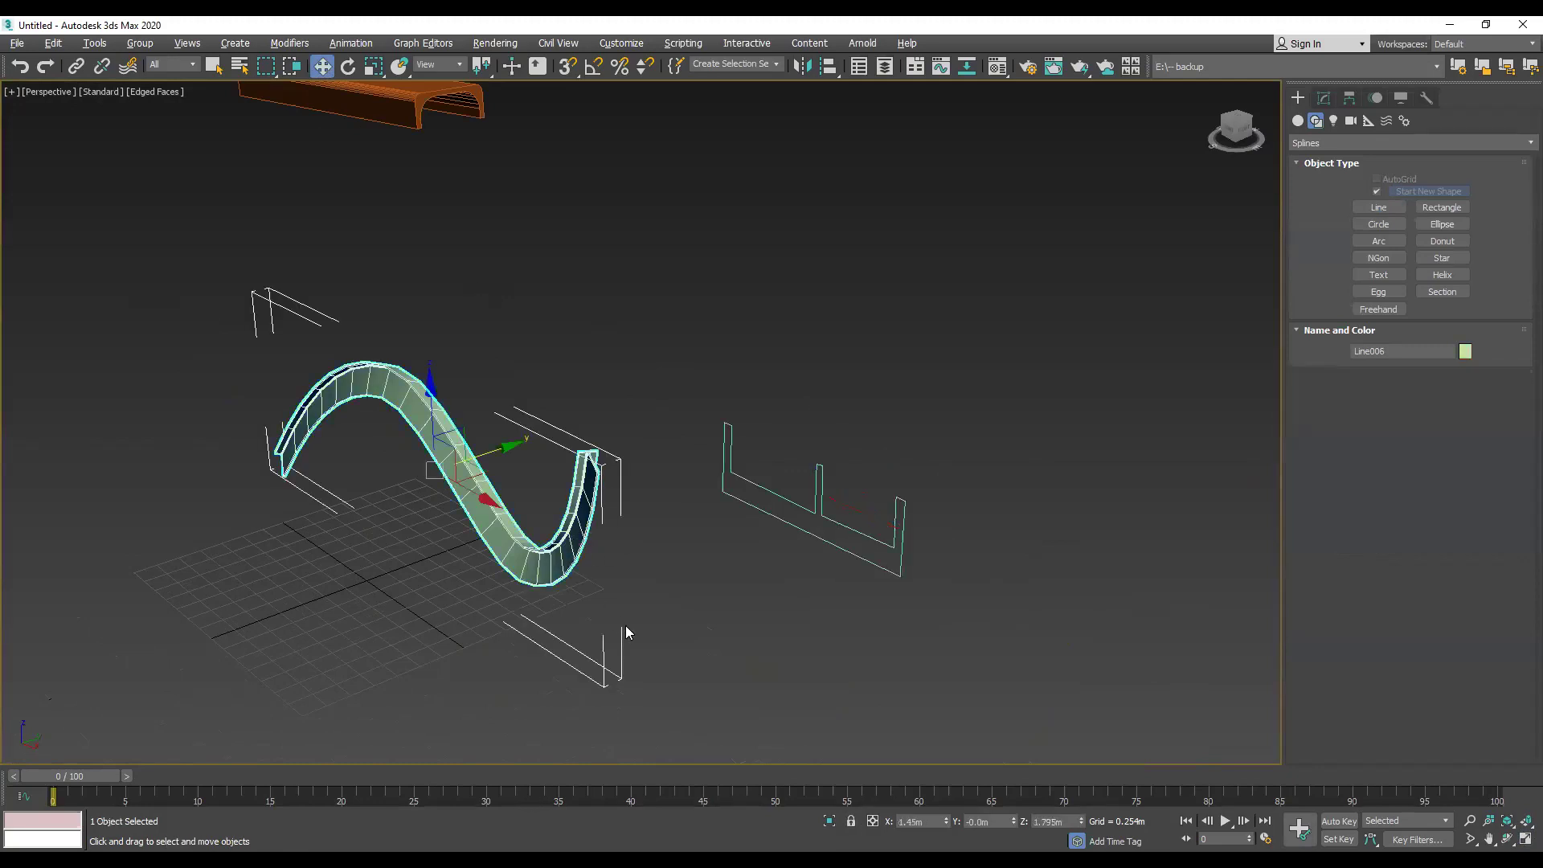
pyautogui.click(1325, 98)
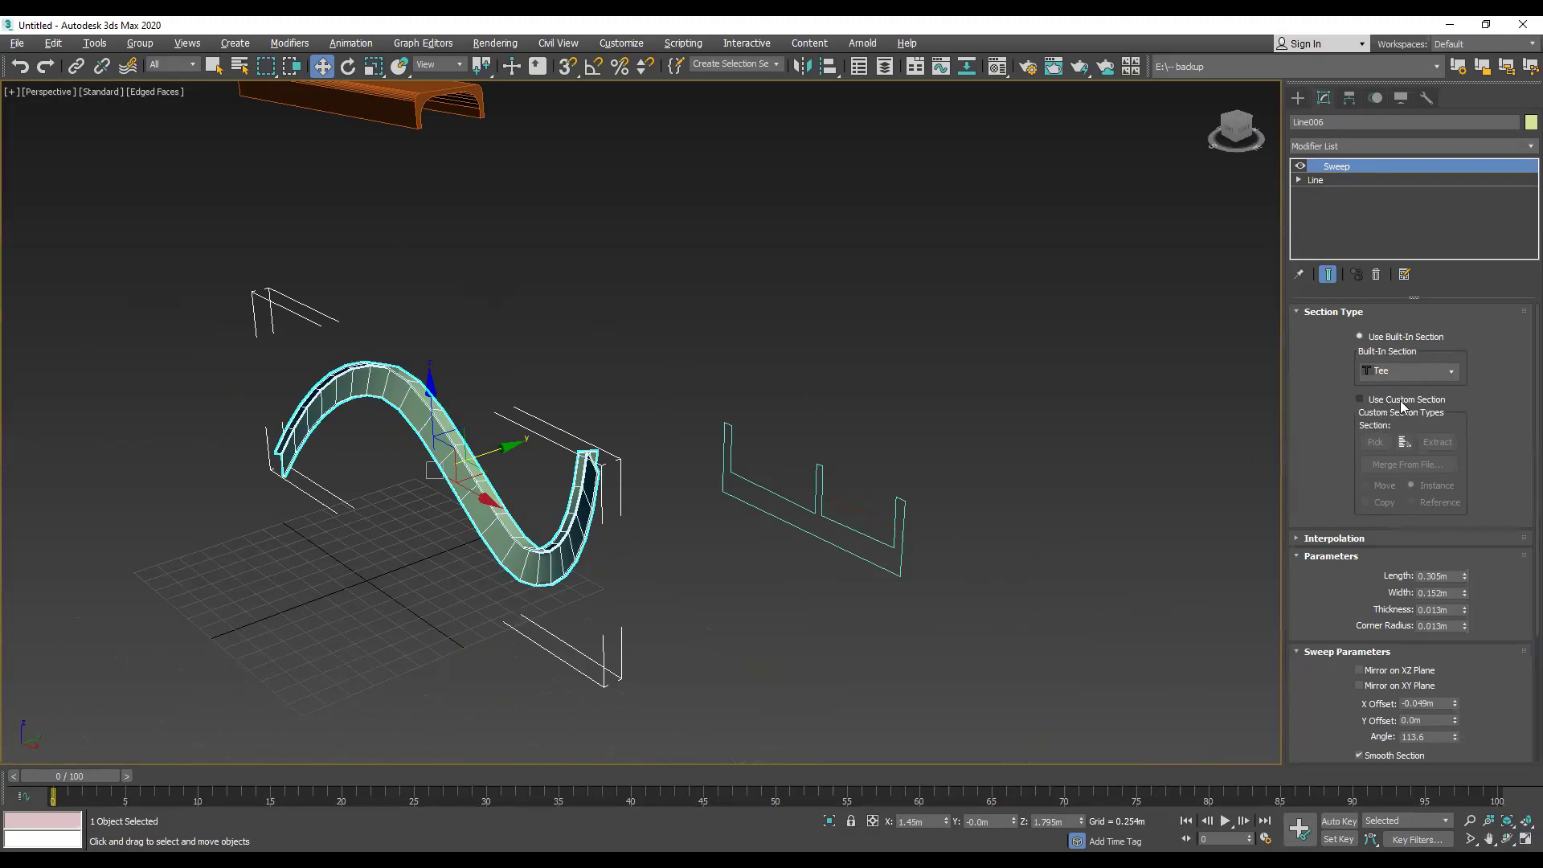
pyautogui.click(1360, 399)
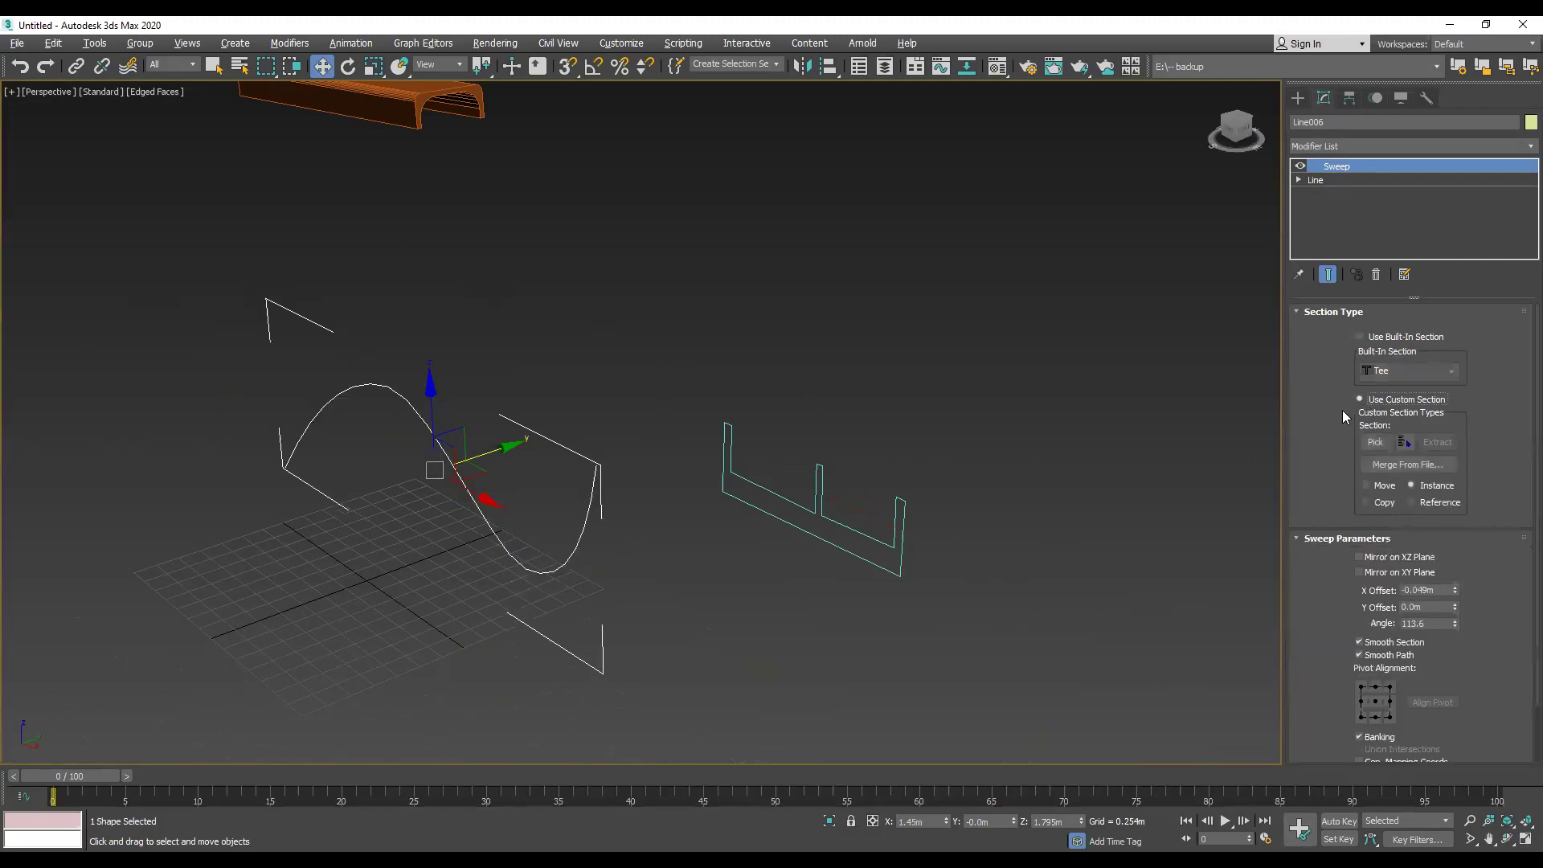
pyautogui.click(1375, 443)
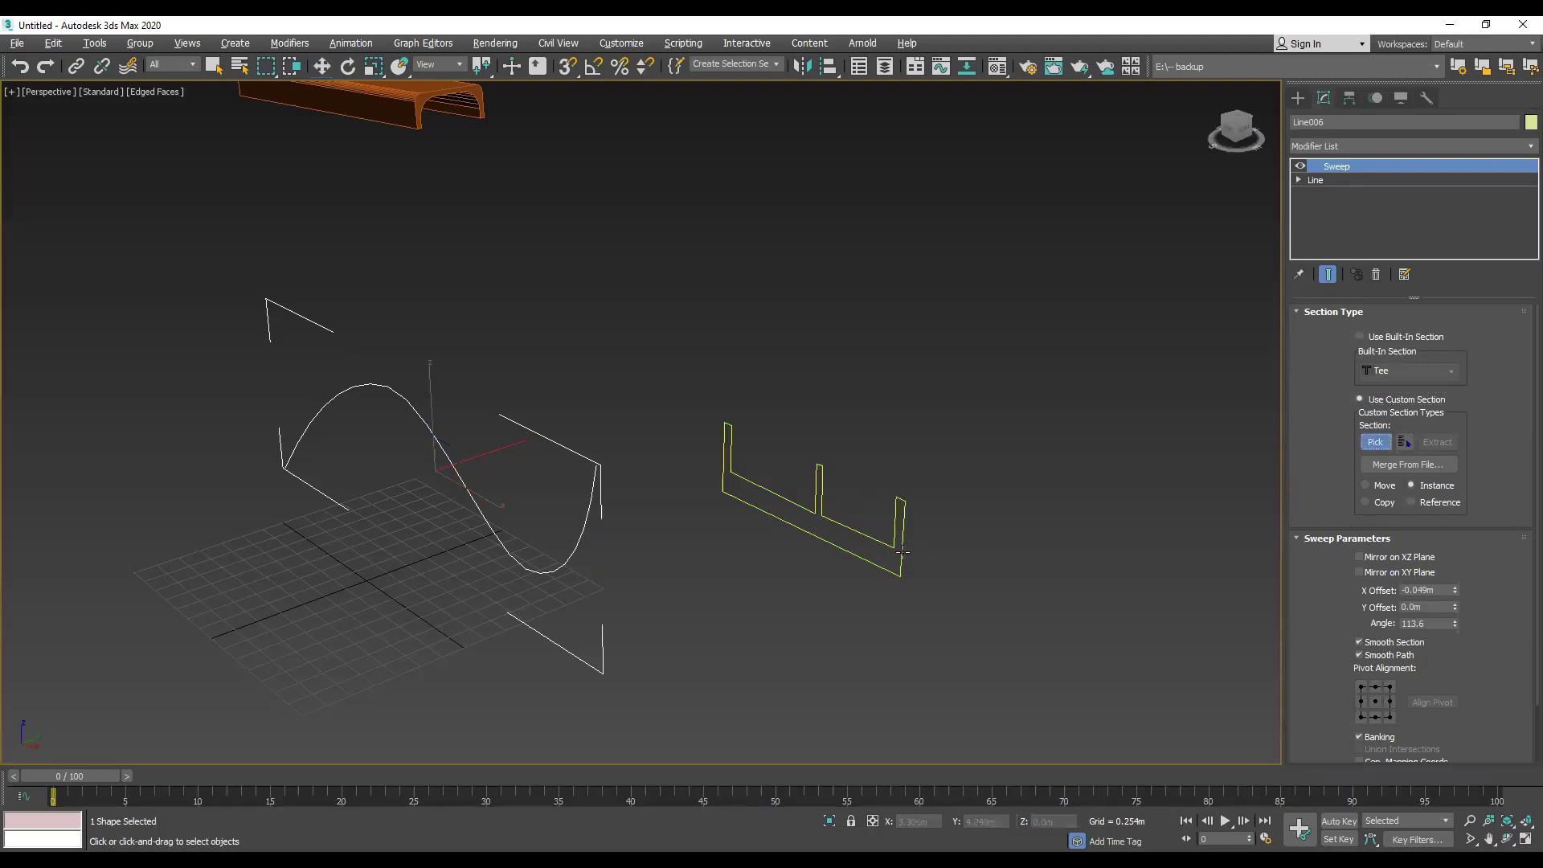
pyautogui.click(903, 553)
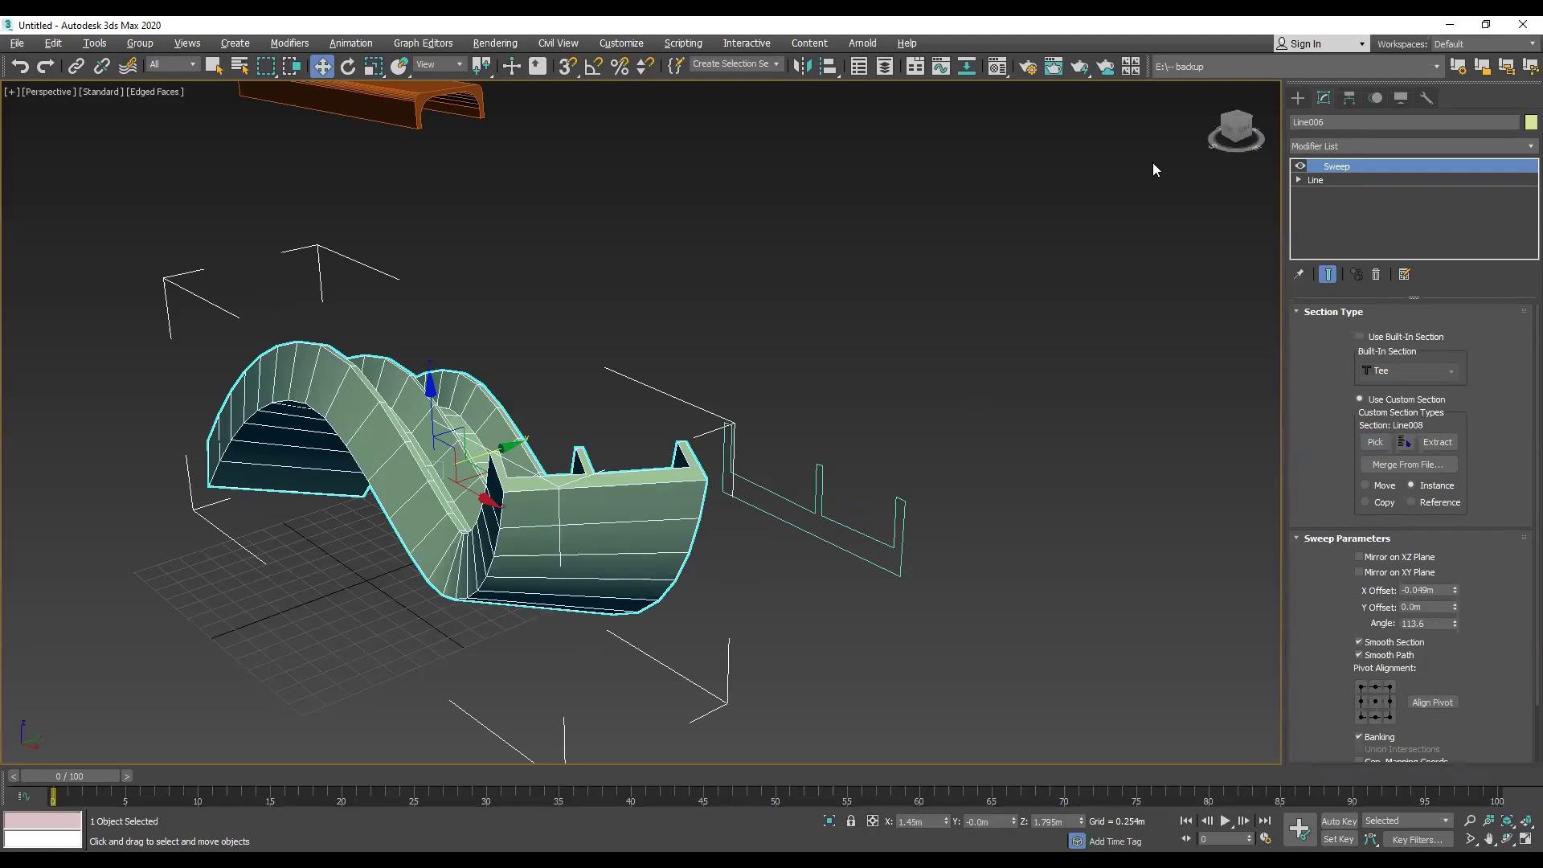
# Step: Set the curved sweep's section angle to 90 and deselect it
pyautogui.moveTo(1234, 141); pyautogui.dragTo(1209, 148)
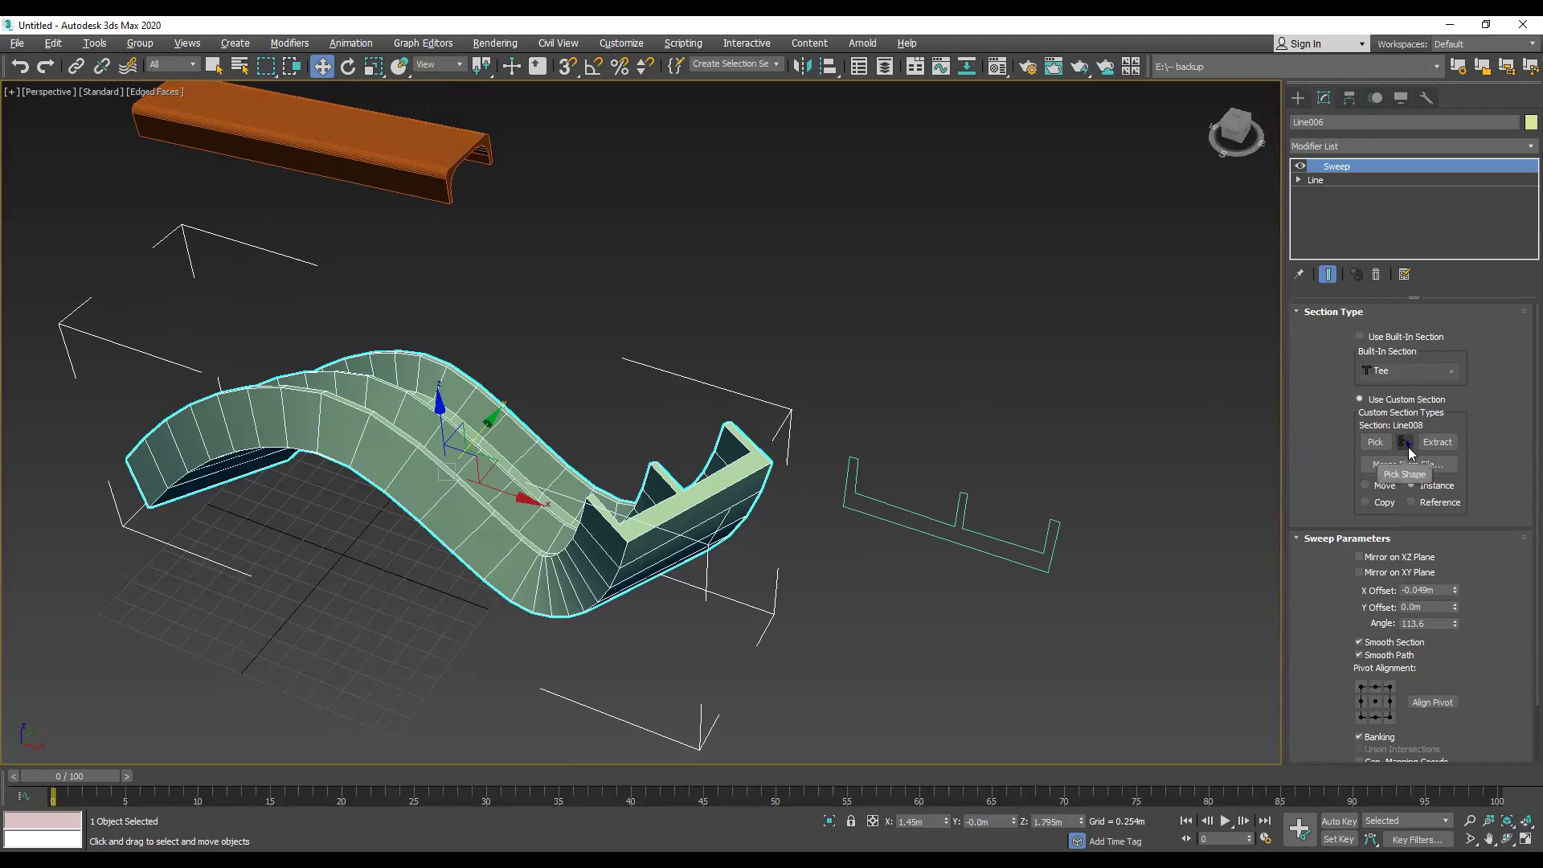
pyautogui.rightClick(1456, 624)
pyautogui.doubleClick(1447, 623)
pyautogui.write('90')
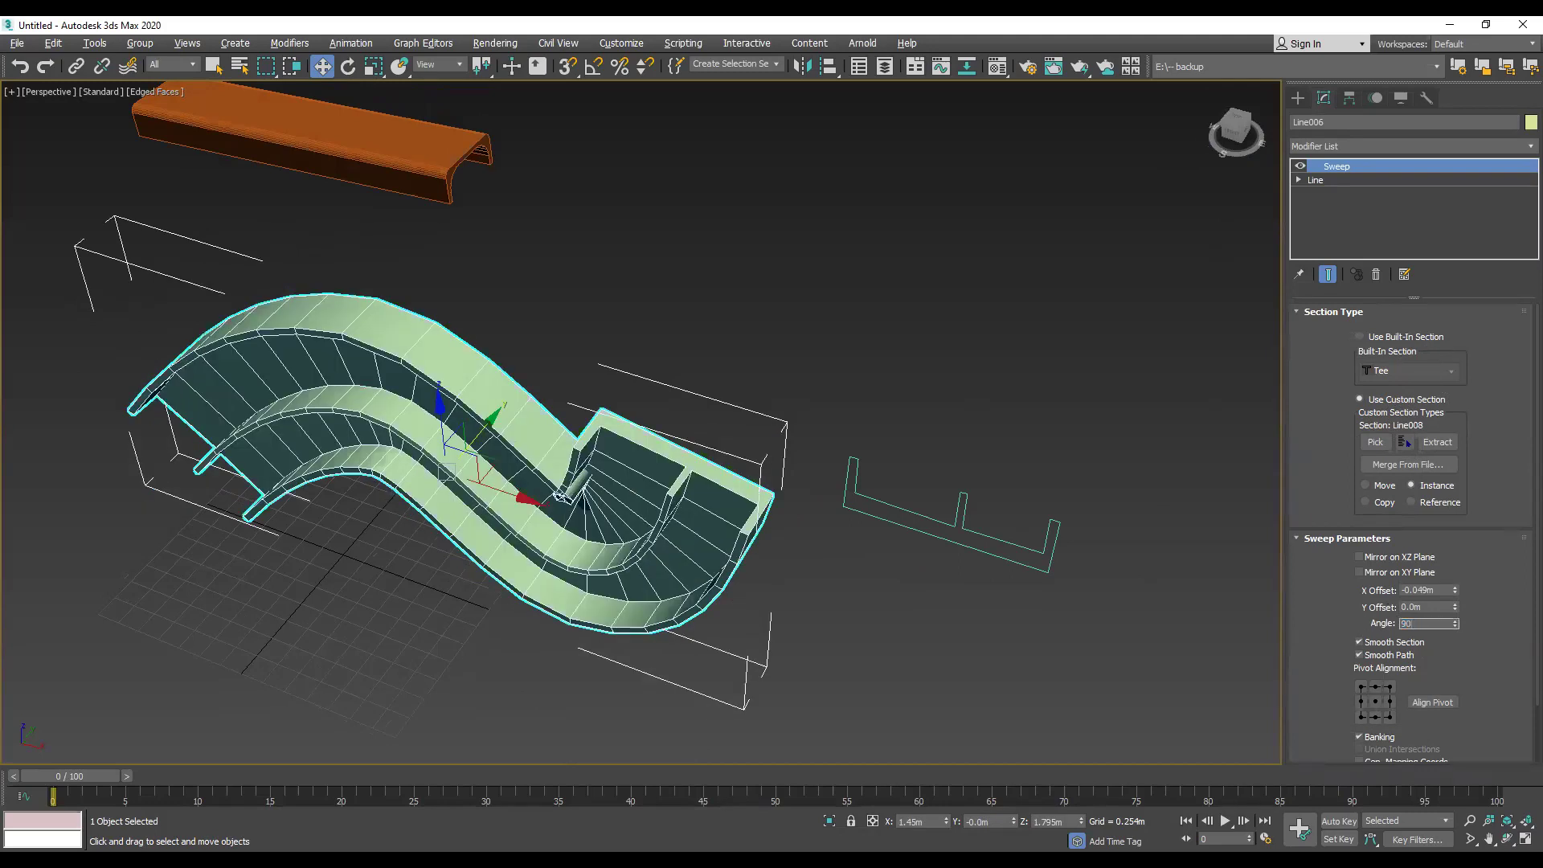
pyautogui.press('Return')
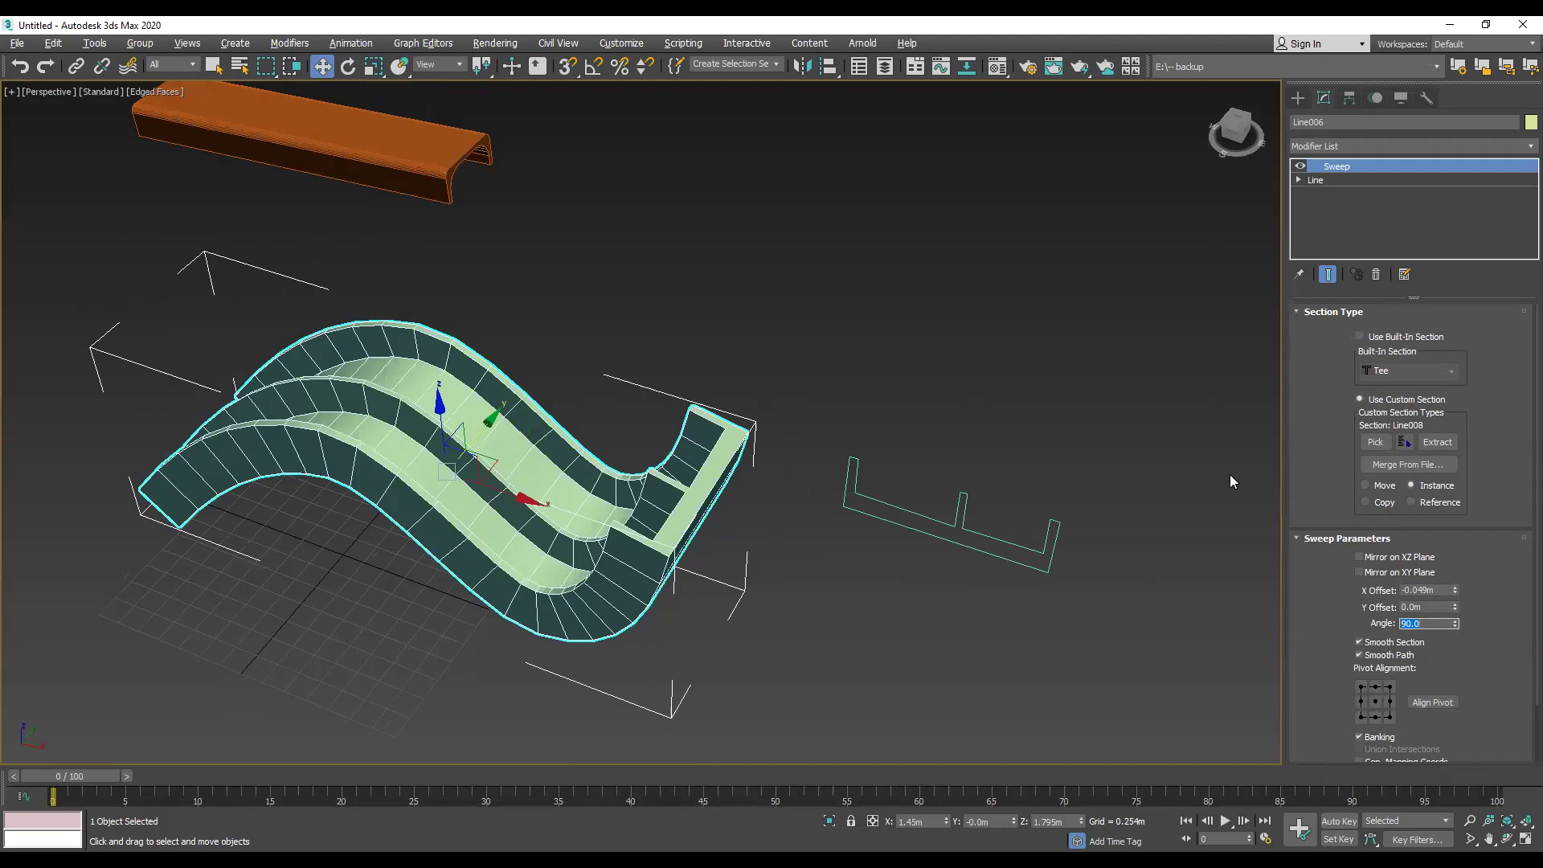
pyautogui.moveTo(495, 525); pyautogui.dragTo(817, 518, button='middle')
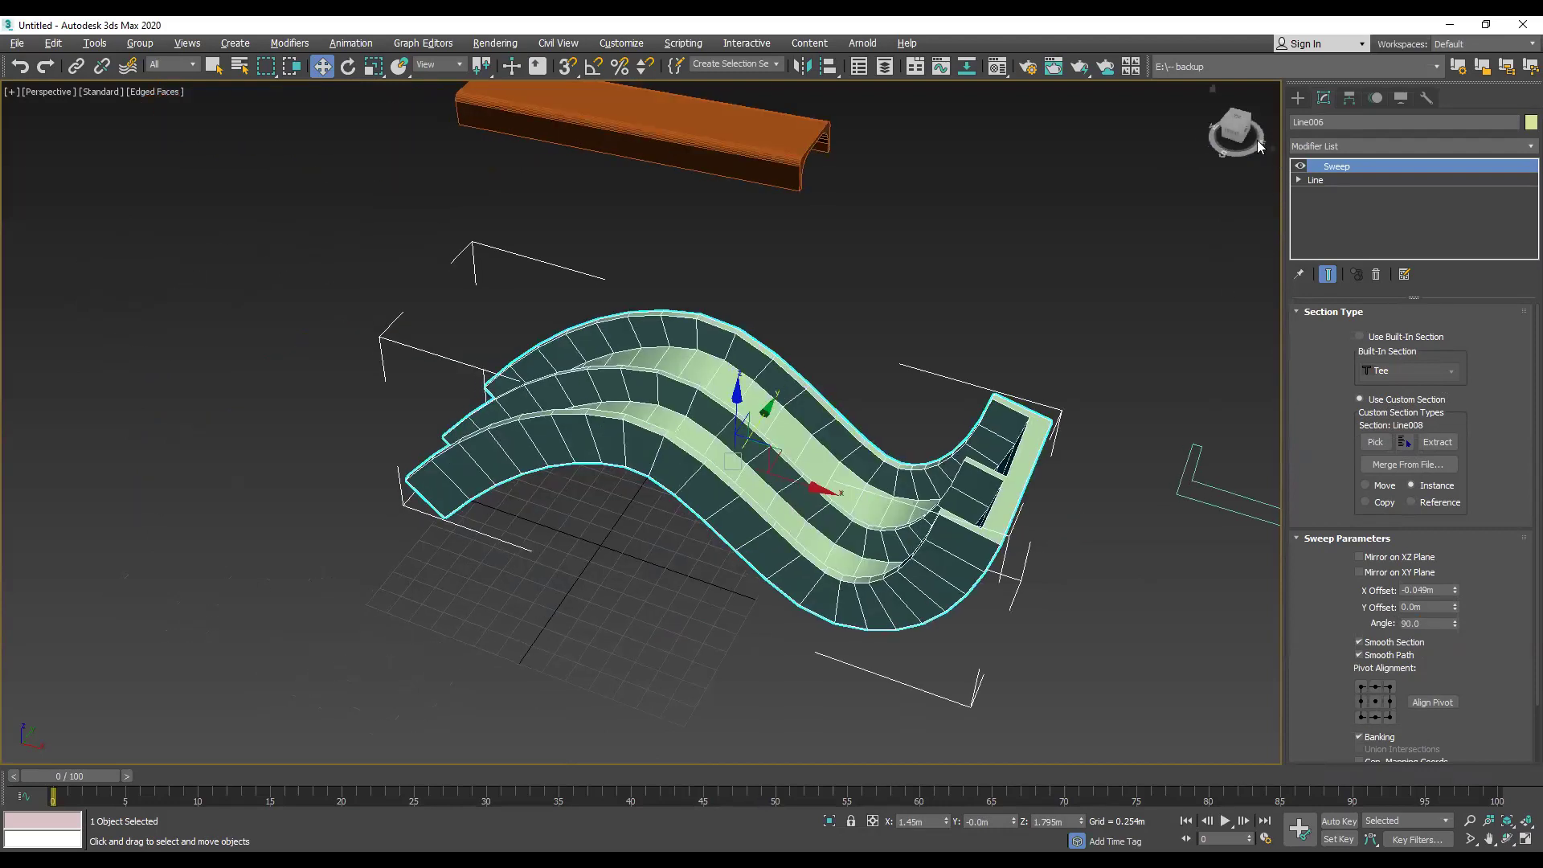
pyautogui.moveTo(1246, 137)
pyautogui.mouseDown()
pyautogui.moveTo(1262, 118)
pyautogui.moveTo(1341, 123)
pyautogui.moveTo(1238, 141)
pyautogui.mouseUp()
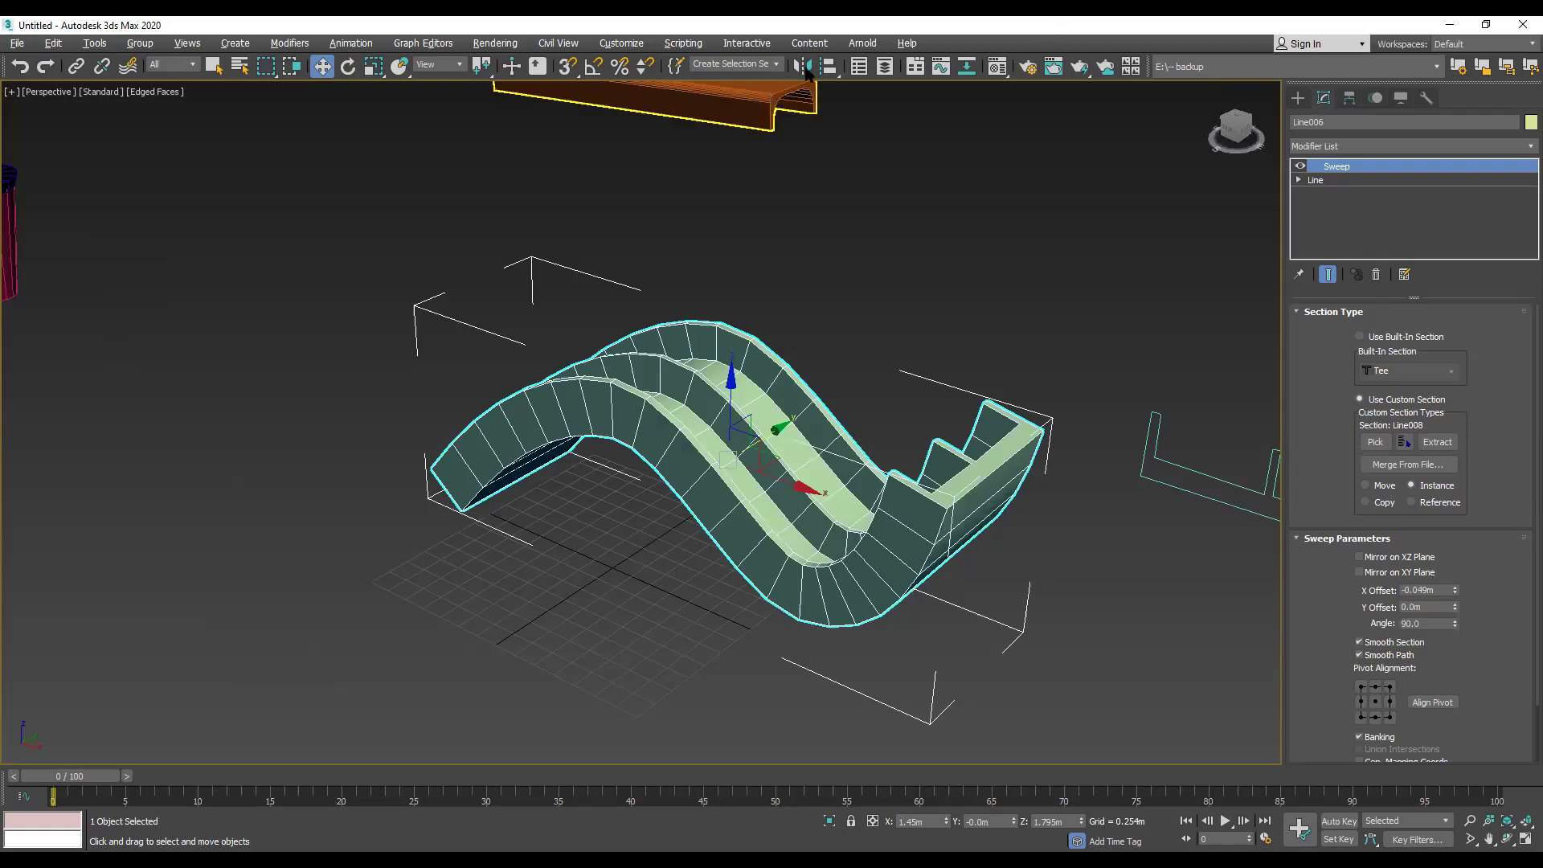
pyautogui.click(1155, 294)
# Step: Place a Text spline above the ribbed profile in the maximized Front view and set its text to A
pyautogui.moveTo(1151, 371); pyautogui.dragTo(945, 281, button='middle')
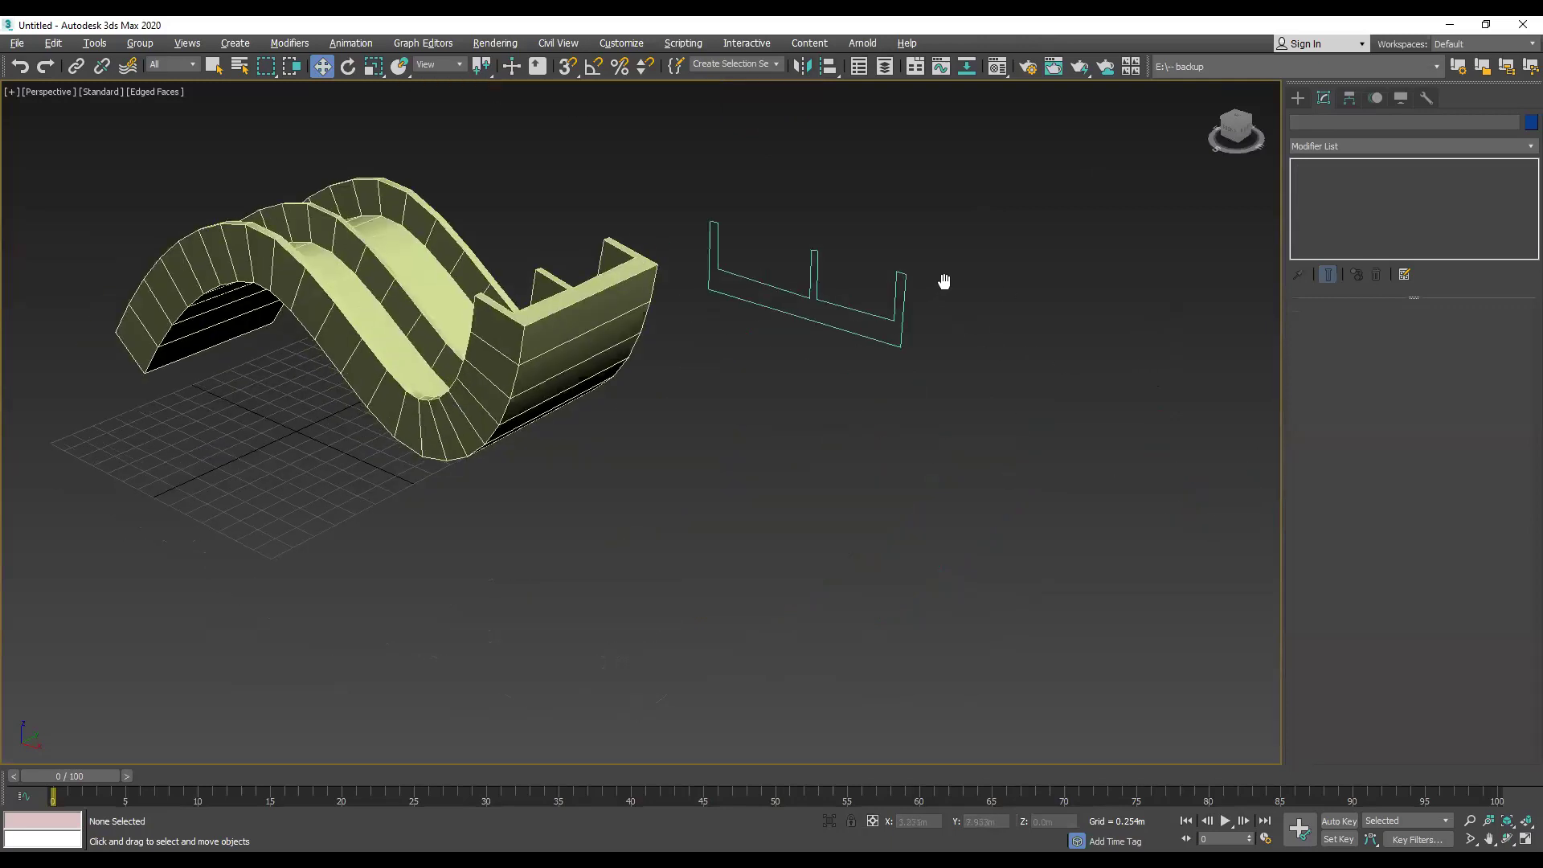
pyautogui.hotkey('alt', 'w')
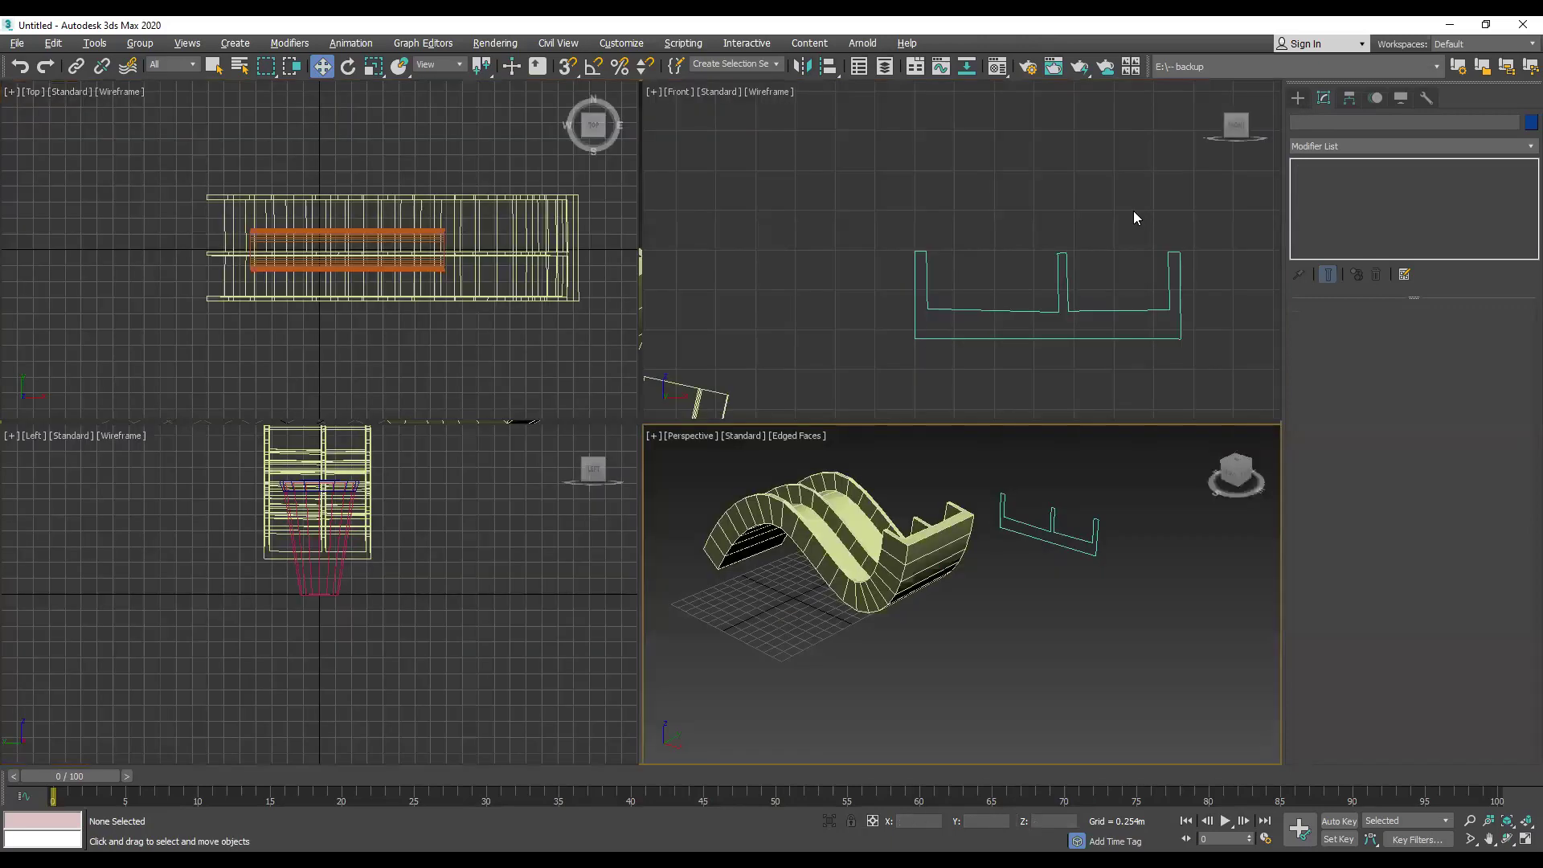
pyautogui.click(971, 219)
pyautogui.hotkey('alt', 'w')
pyautogui.click(1297, 98)
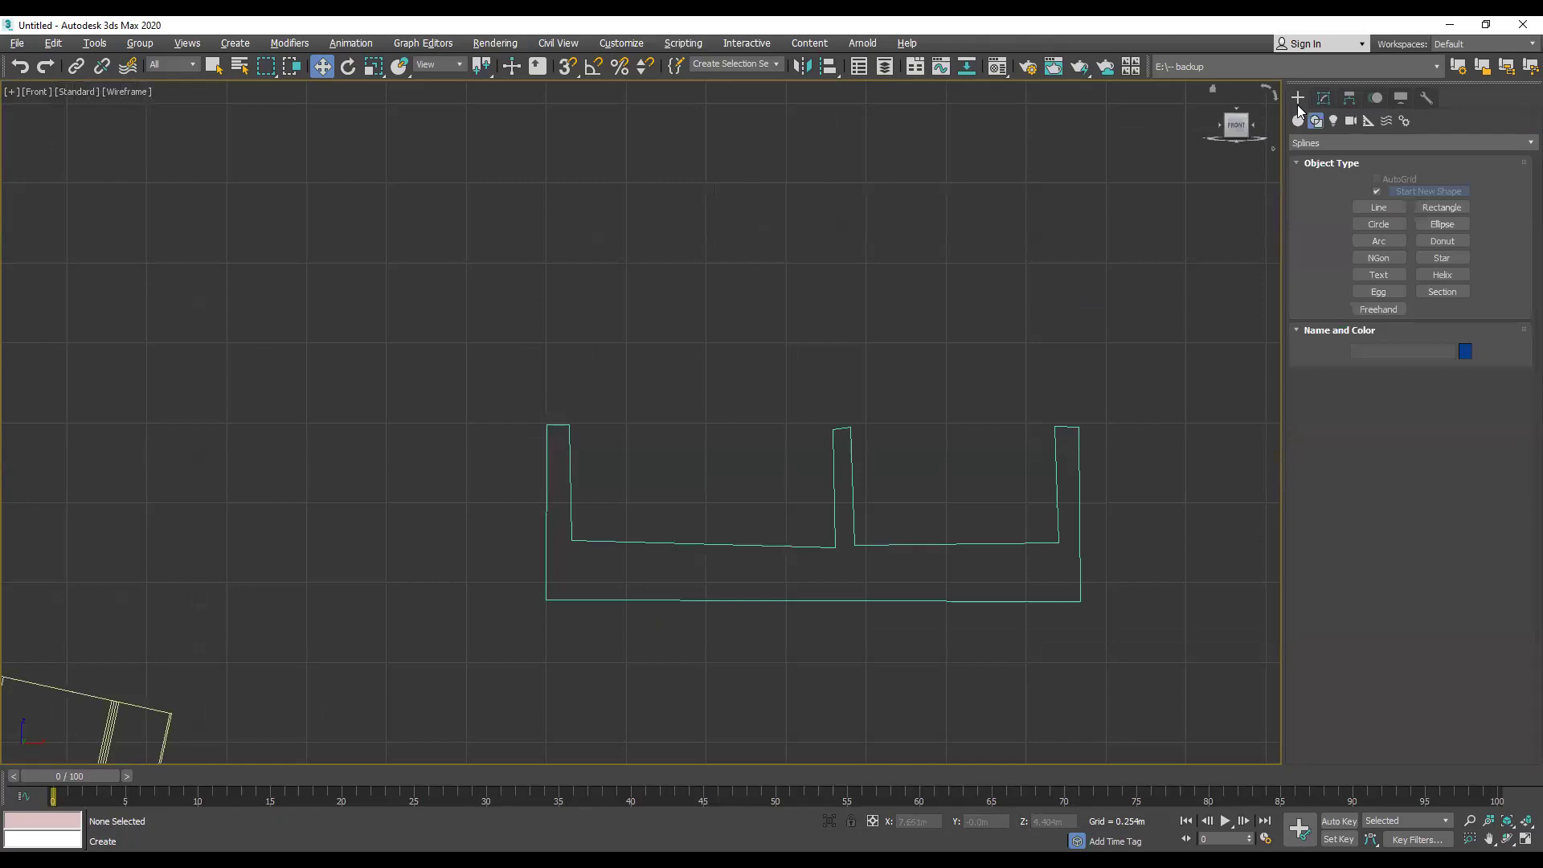
pyautogui.click(1316, 121)
pyautogui.click(1378, 275)
pyautogui.click(758, 241)
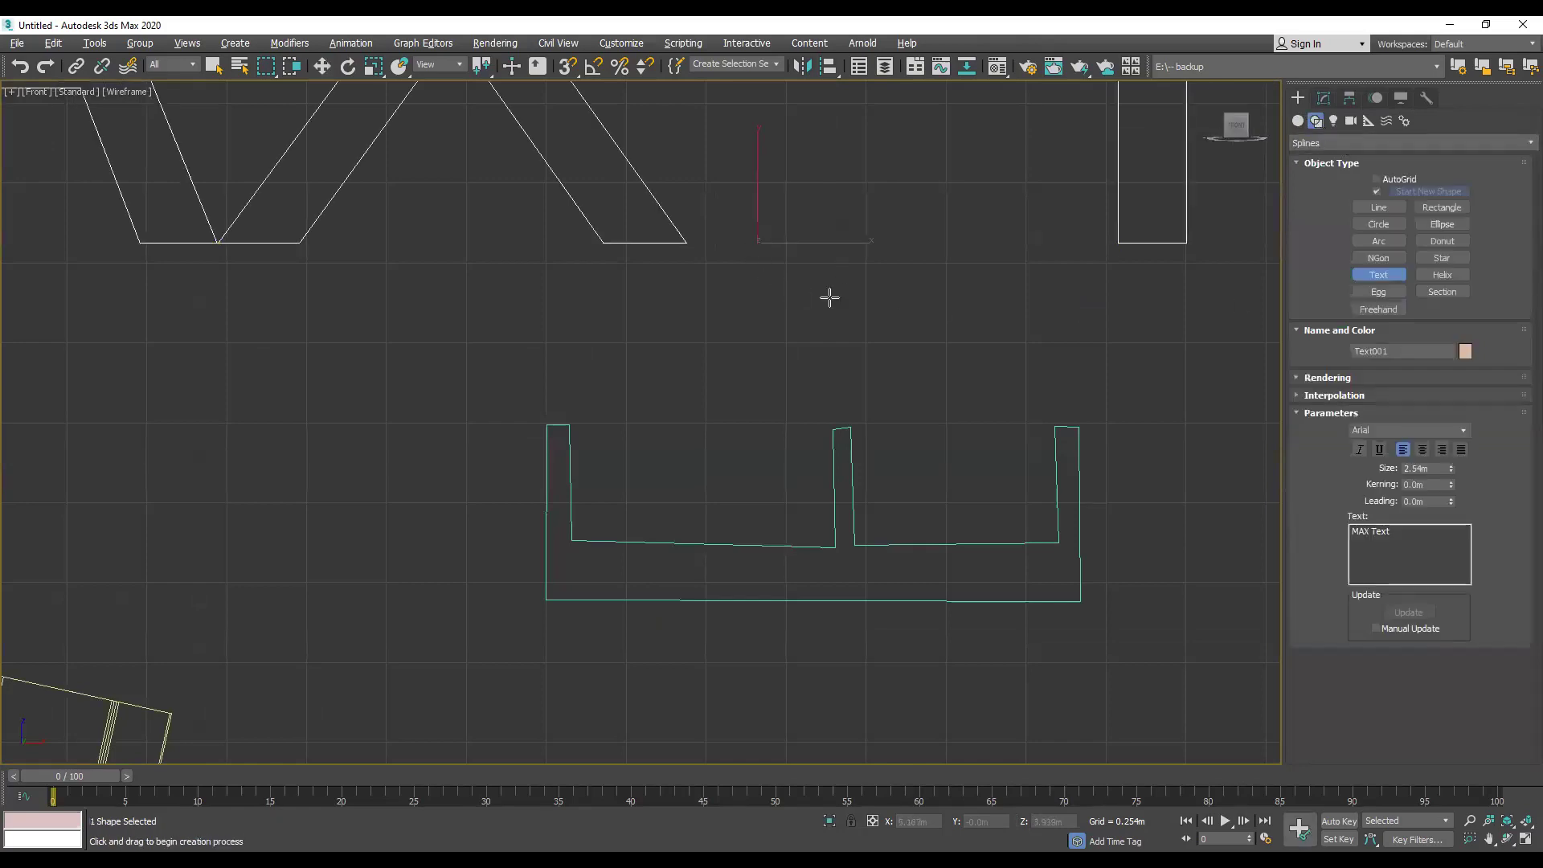
pyautogui.moveTo(1434, 534); pyautogui.dragTo(1284, 531)
pyautogui.write('A')
pyautogui.press('Return')
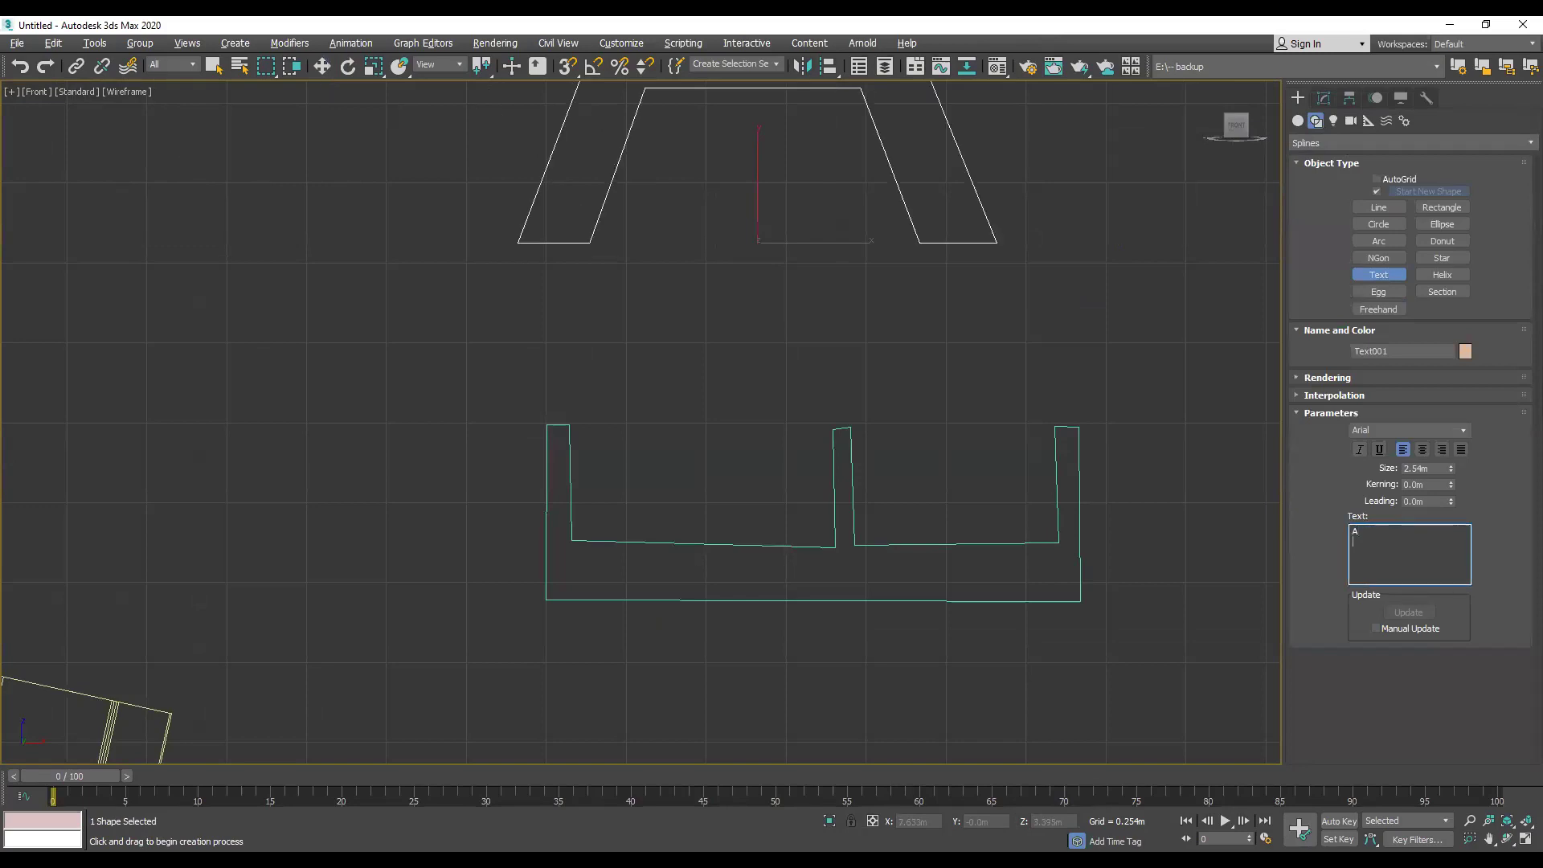
pyautogui.rightClick(921, 414)
# Step: In the maximized Perspective view, replace the curved sweep's custom section with the letter A text shape
pyautogui.hotkey('alt', 'w')
pyautogui.press('p')
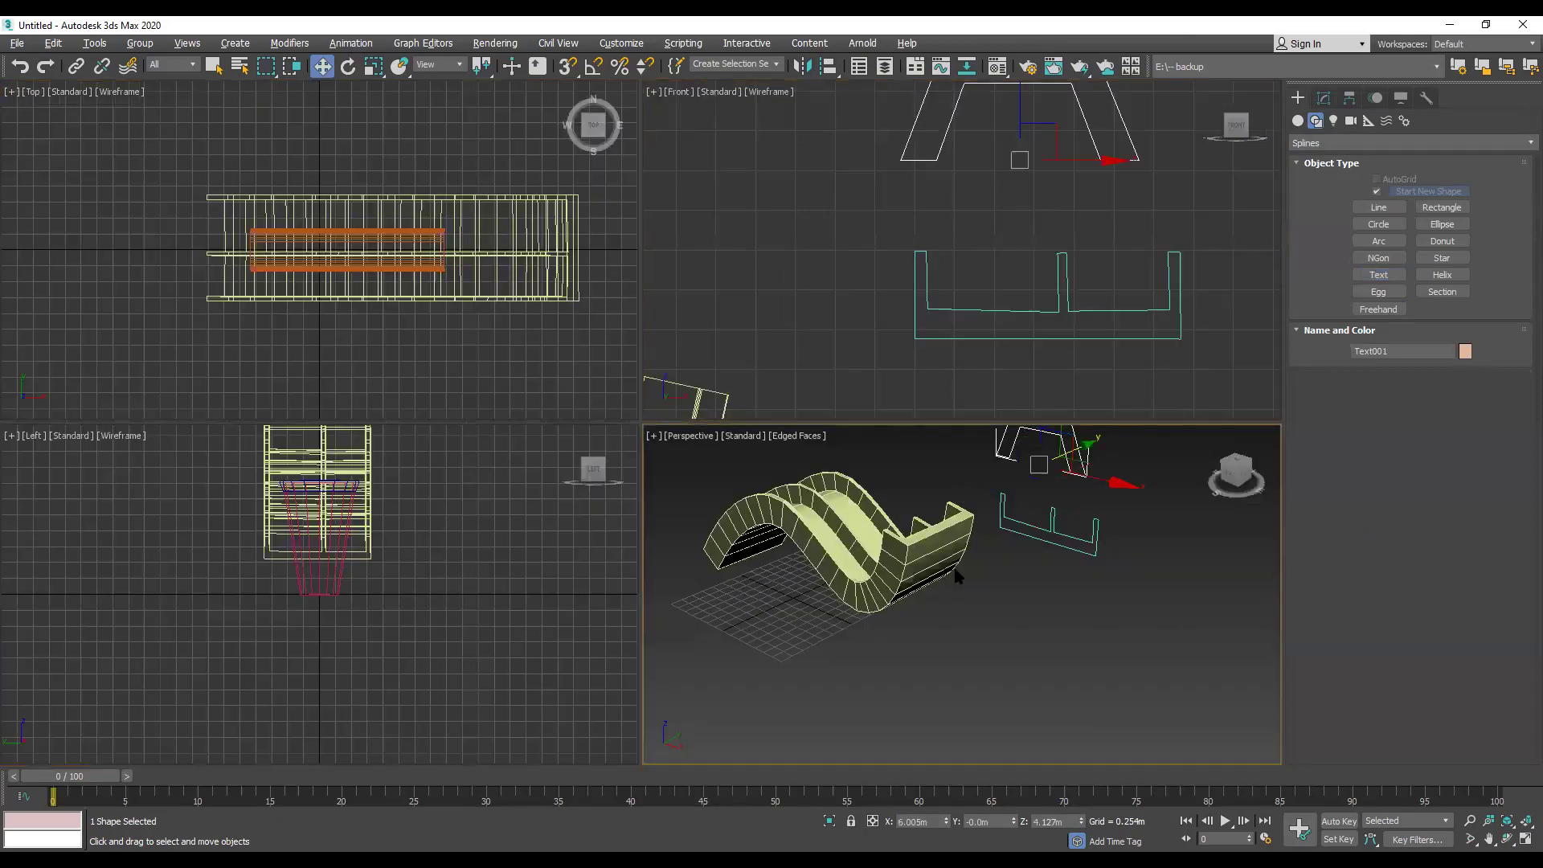
pyautogui.hotkey('alt', 'w')
pyautogui.moveTo(765, 490); pyautogui.dragTo(913, 654, button='middle')
pyautogui.click(806, 555)
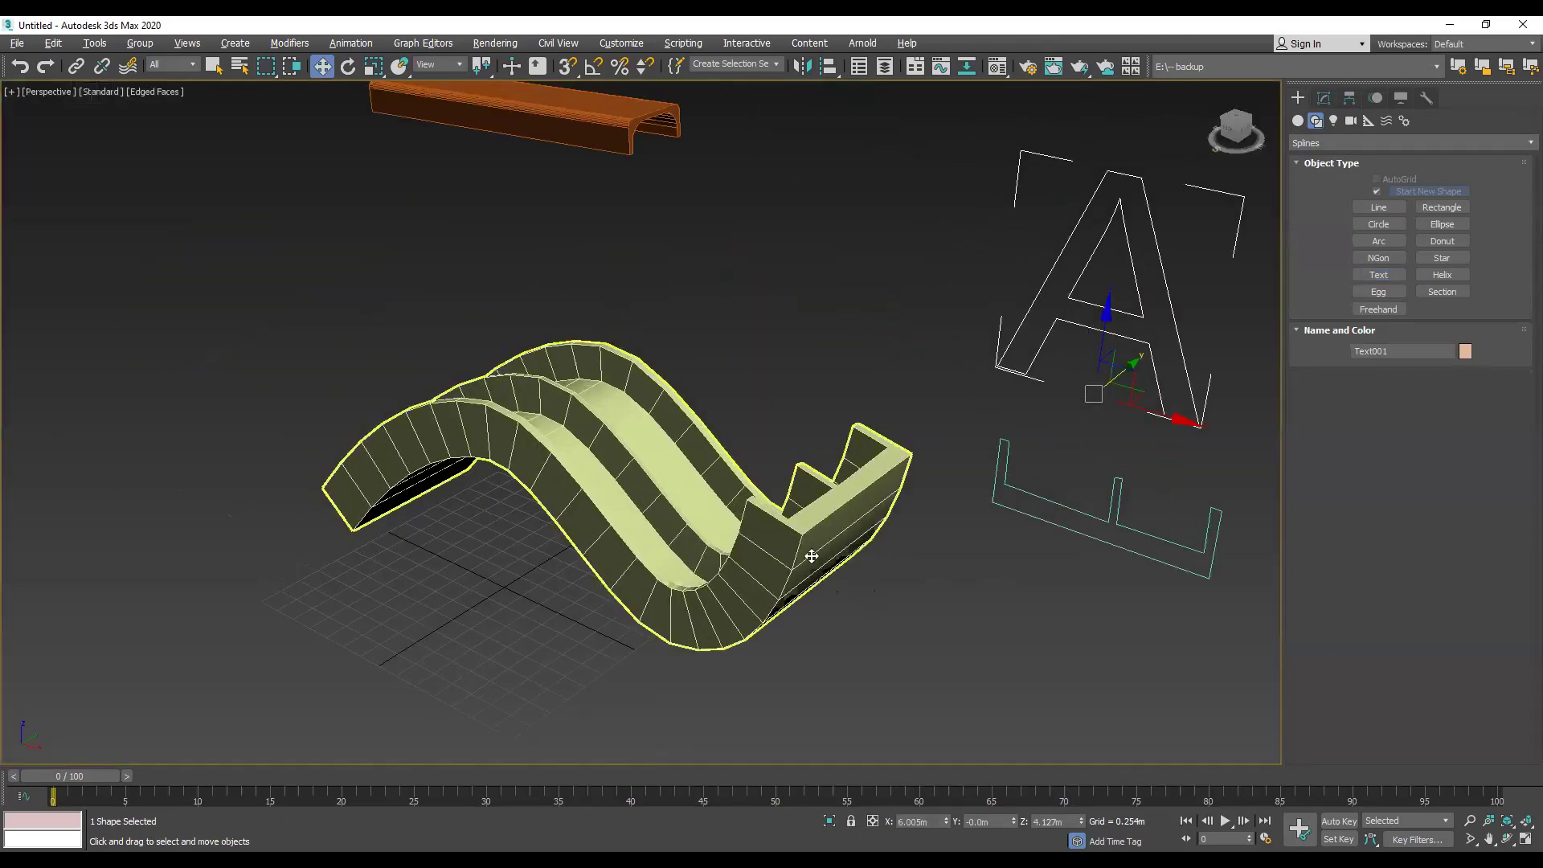
pyautogui.click(1324, 98)
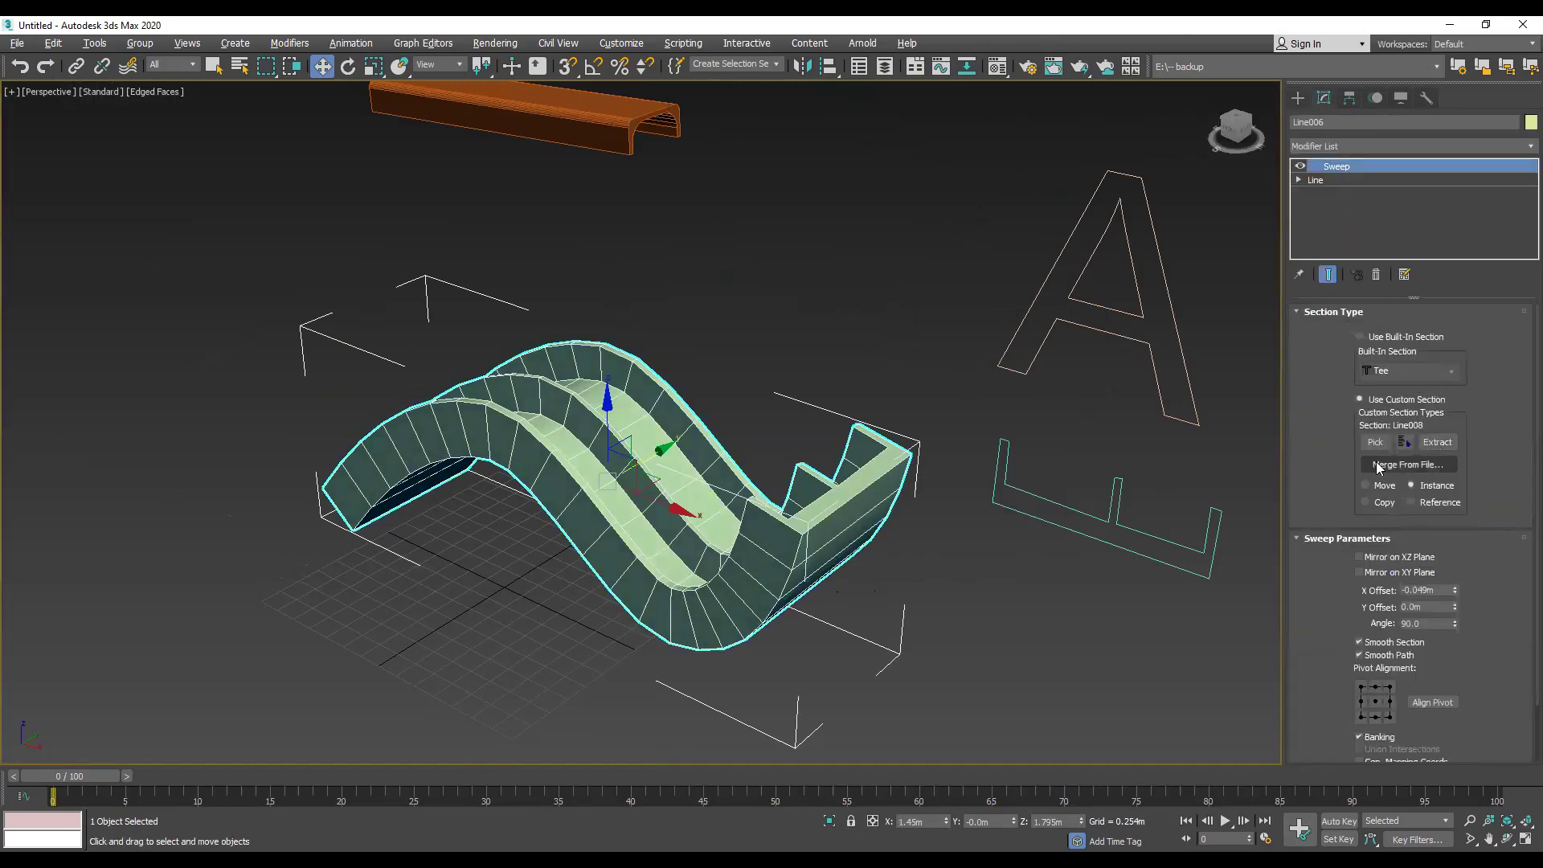
pyautogui.click(1375, 442)
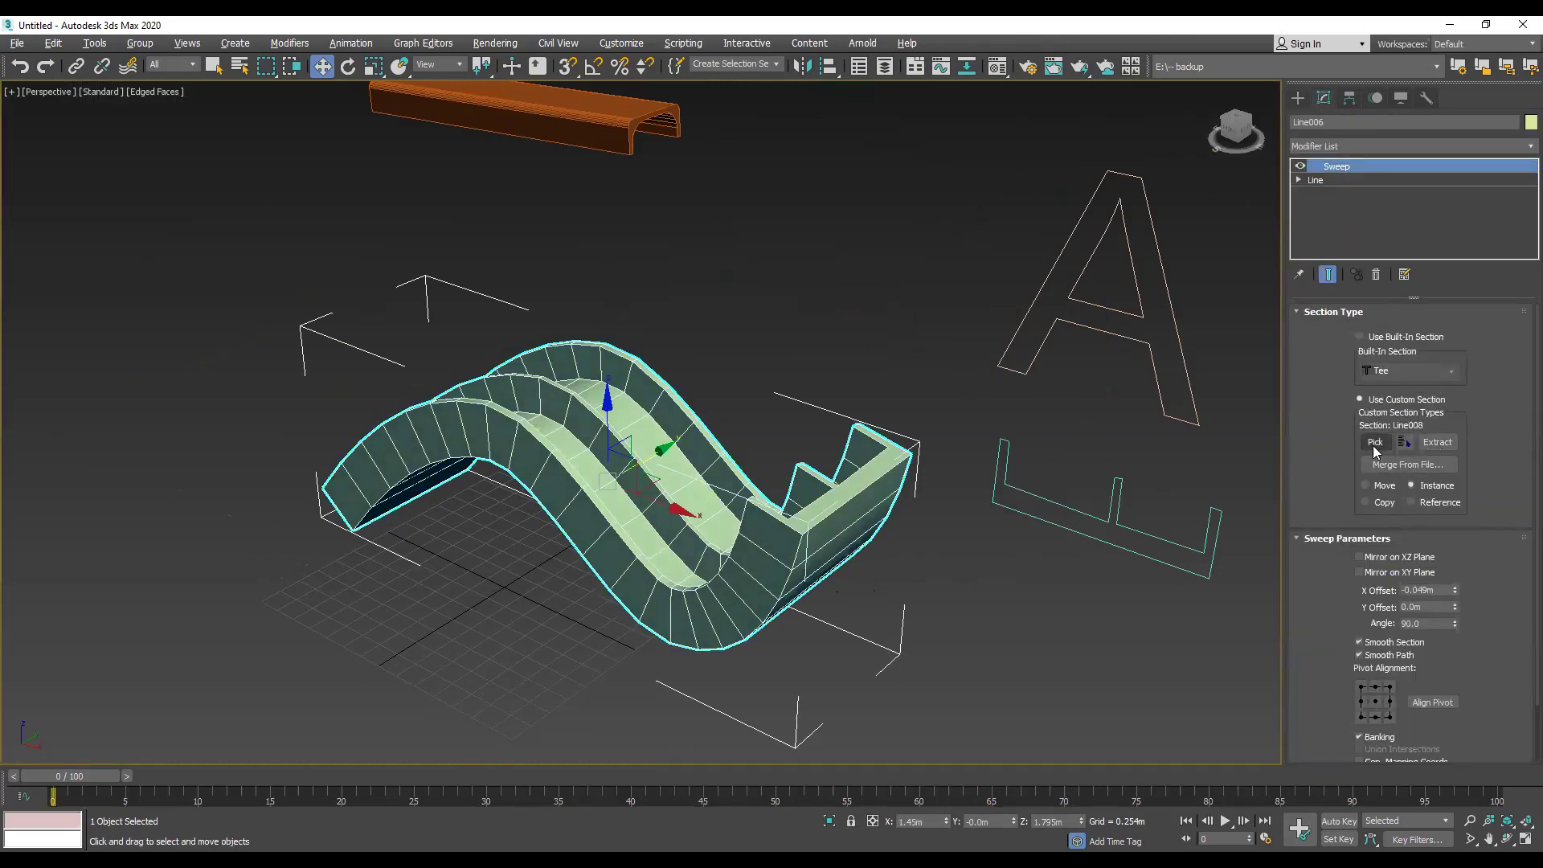
pyautogui.click(1192, 403)
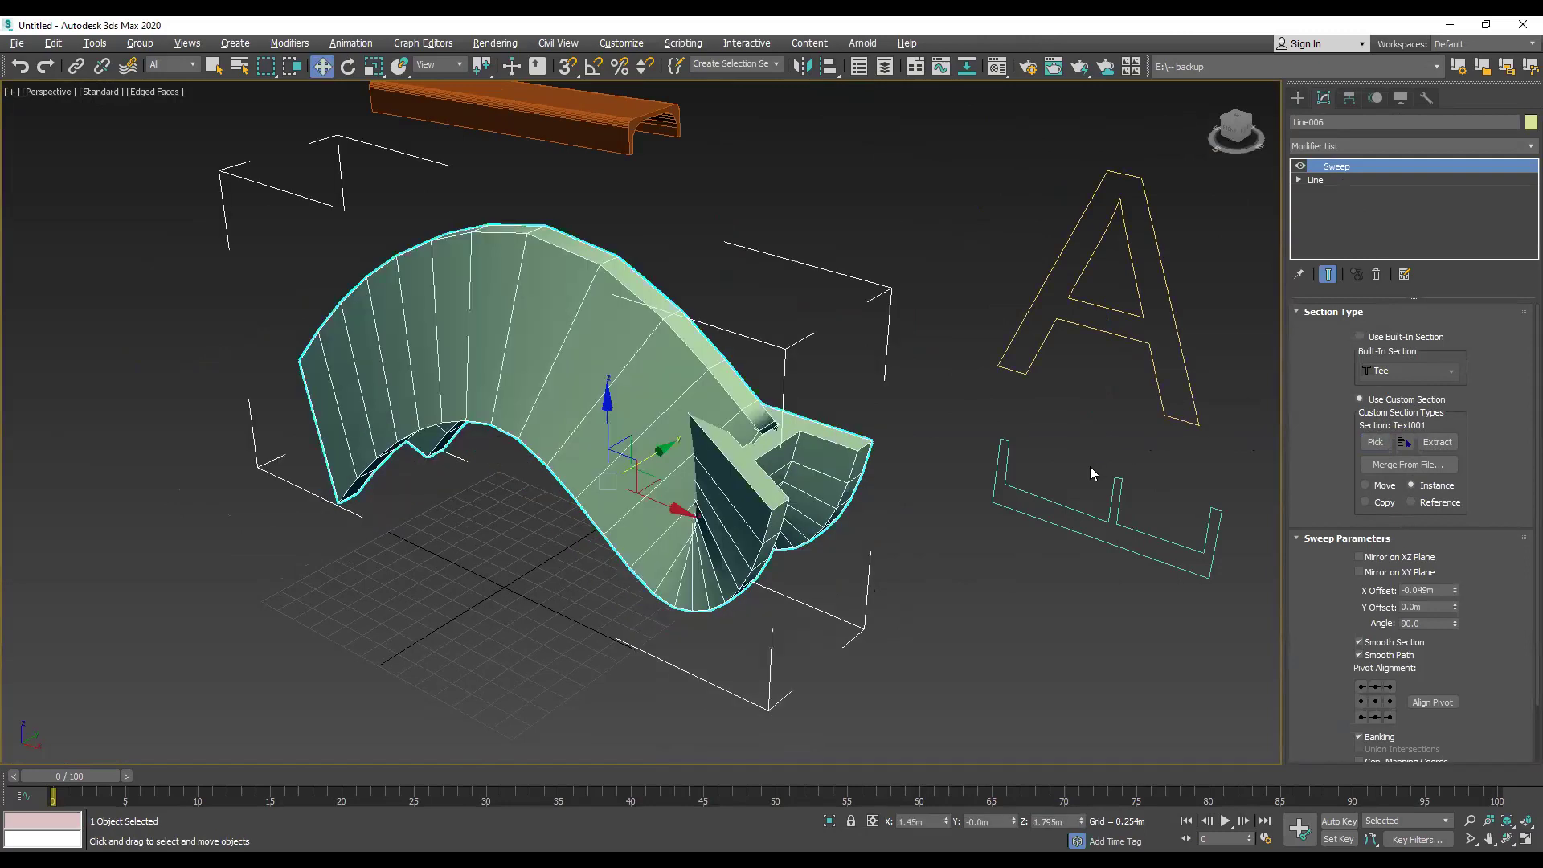
# Step: Set the letter A text's size to 1.041 m to slim the swept curve, and deselect it
pyautogui.moveTo(1238, 132)
pyautogui.mouseDown()
pyautogui.moveTo(1280, 124)
pyautogui.moveTo(1237, 125)
pyautogui.mouseUp()
pyautogui.keyDown('alt'); pyautogui.moveTo(589, 480); pyautogui.dragTo(1115, 230, button='middle'); pyautogui.keyUp('alt')
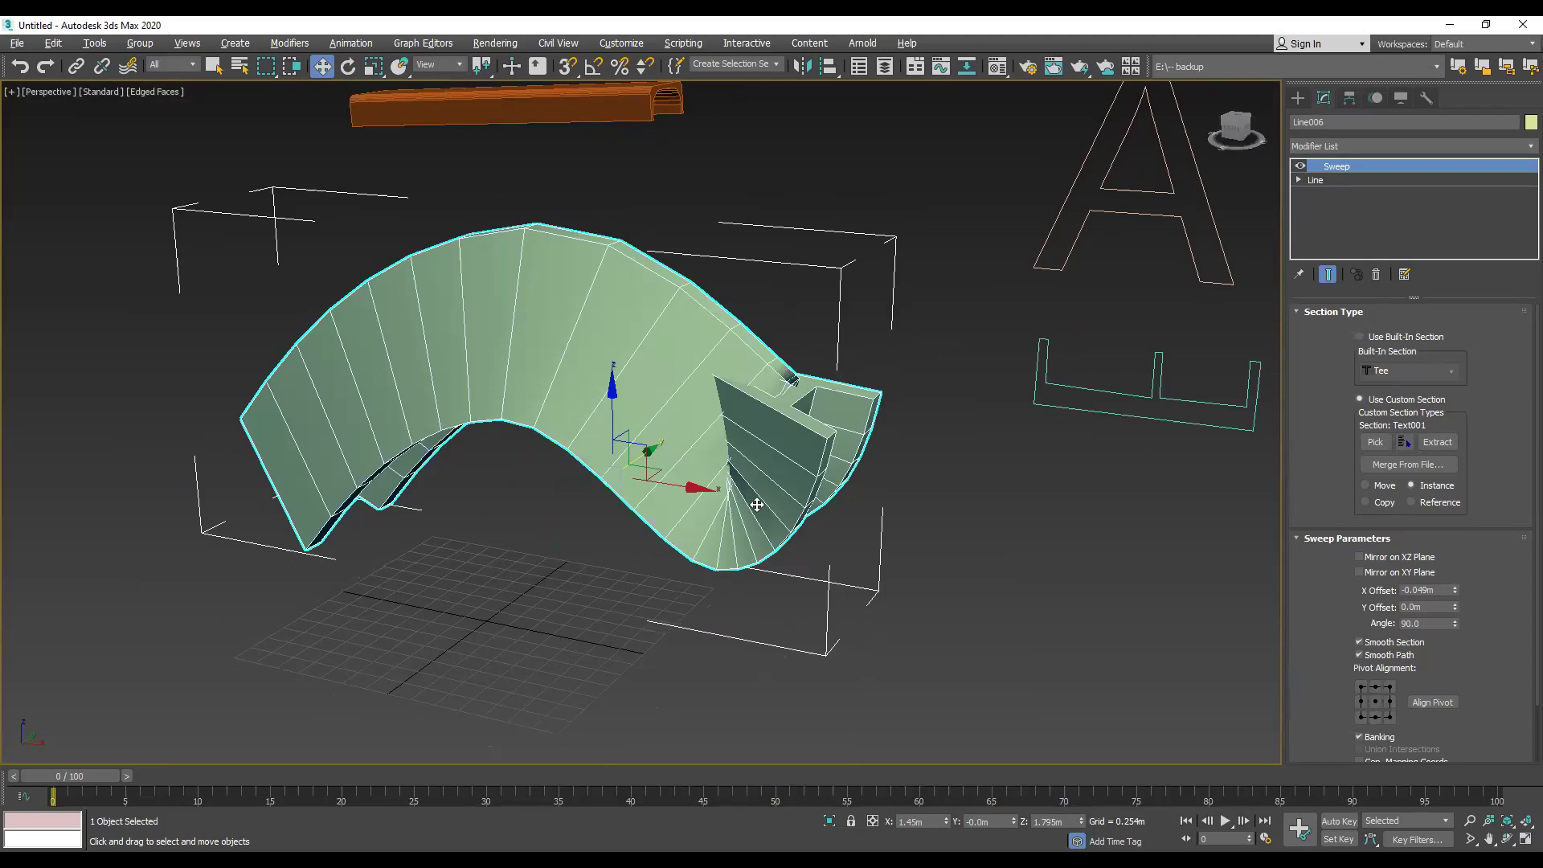
pyautogui.click(1220, 239)
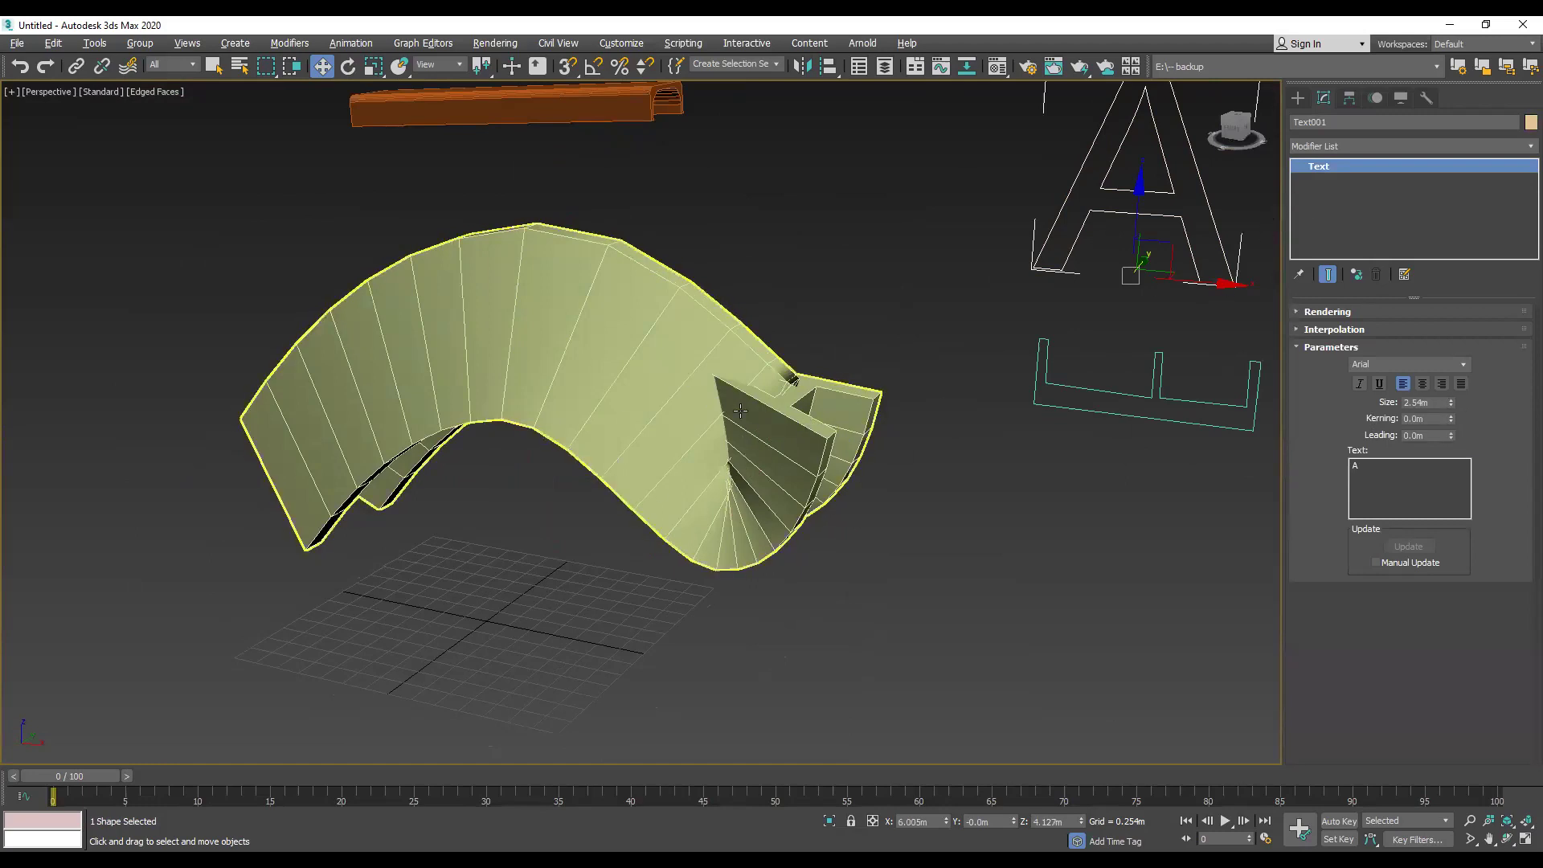
pyautogui.moveTo(1451, 402); pyautogui.dragTo(1455, 448)
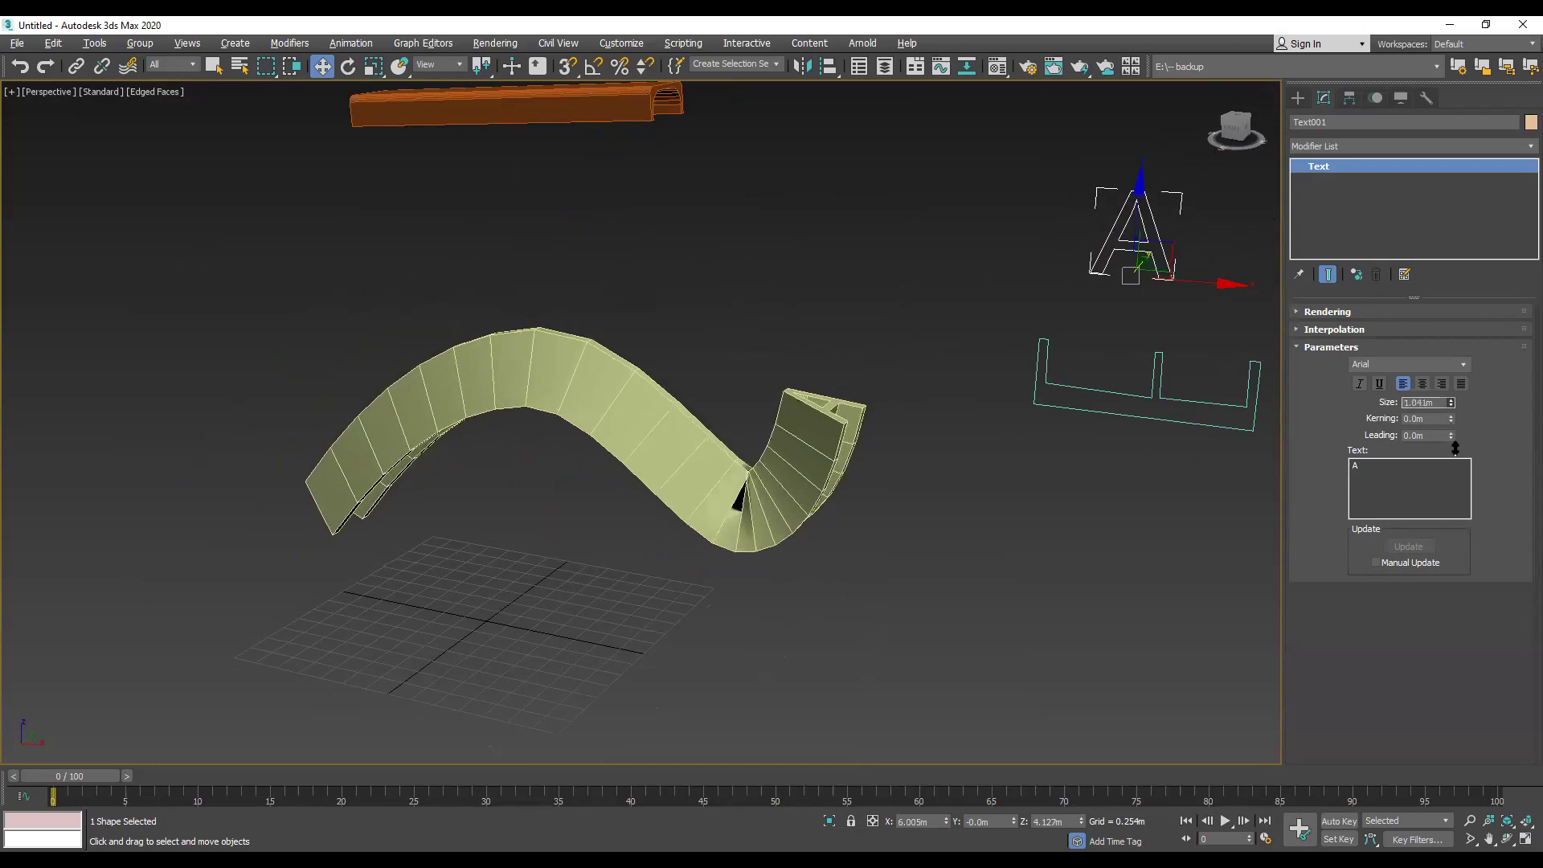
pyautogui.click(1084, 551)
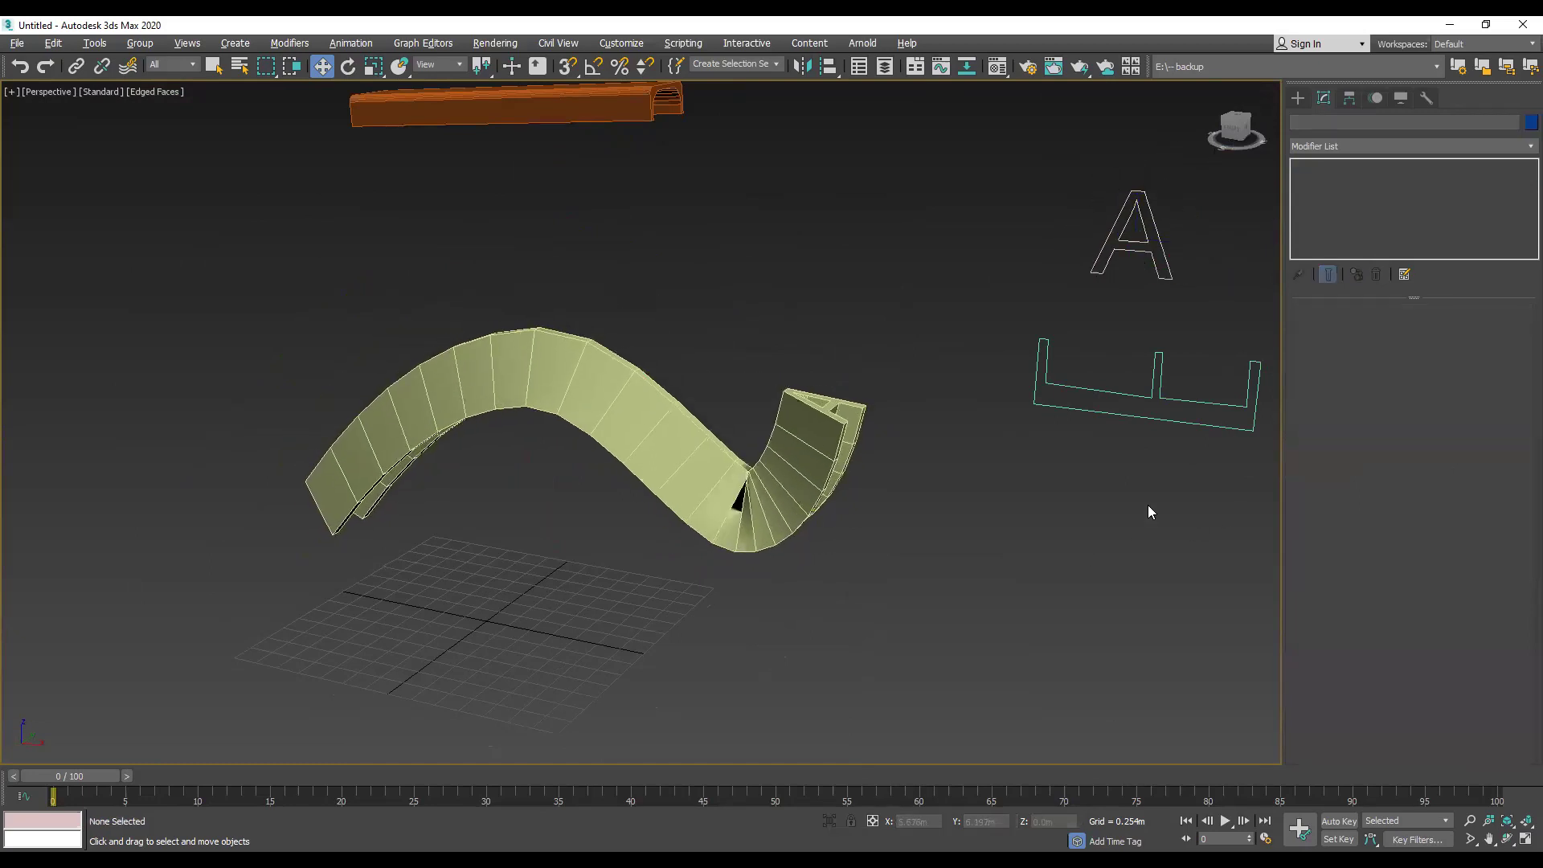
pyautogui.moveTo(1244, 134); pyautogui.dragTo(1169, 294)
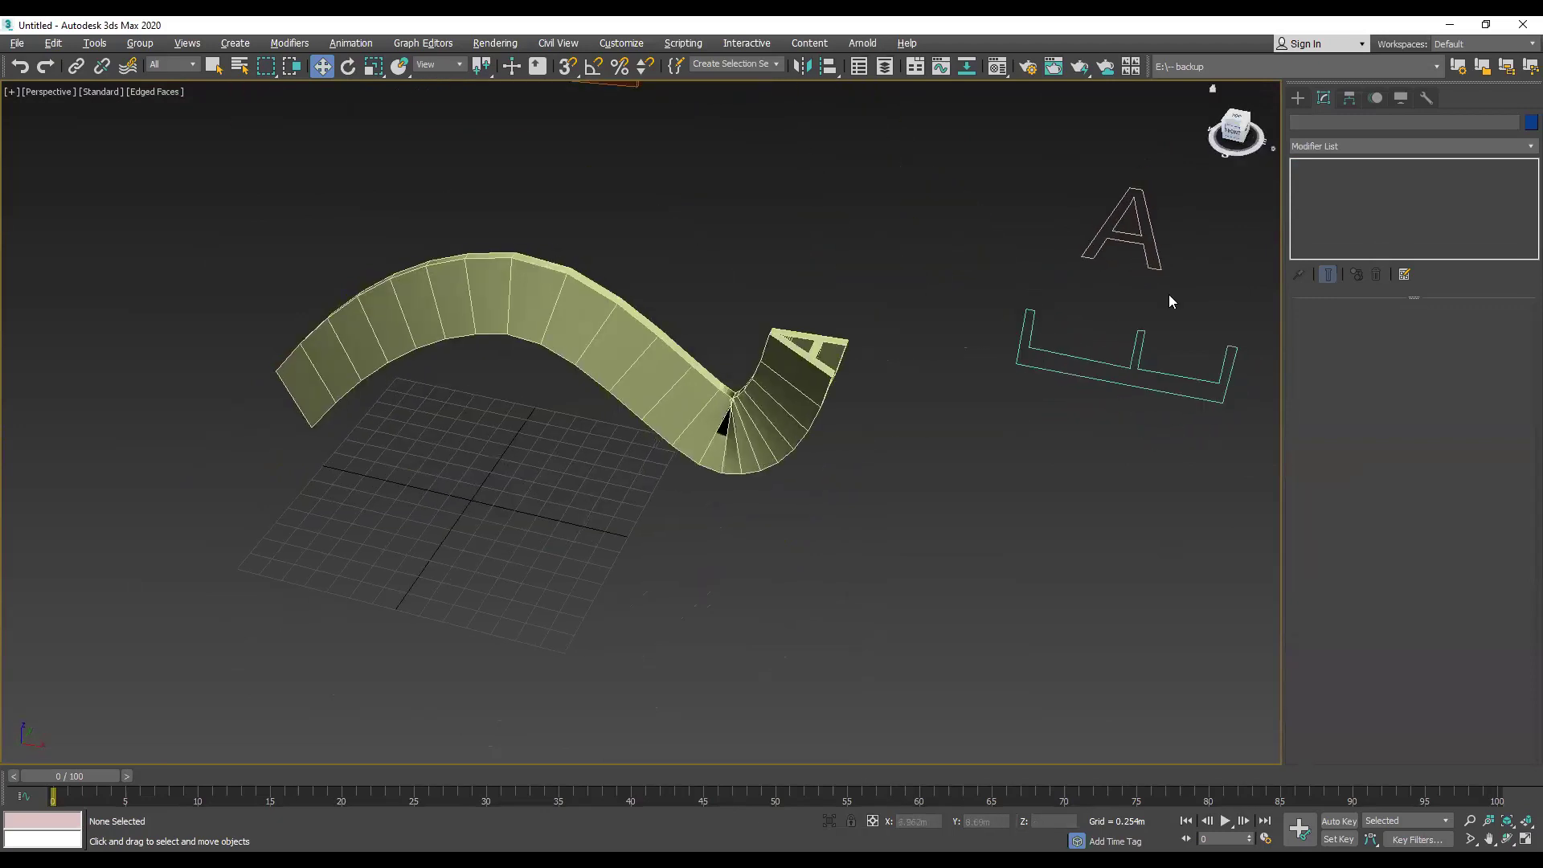
pyautogui.click(1148, 257)
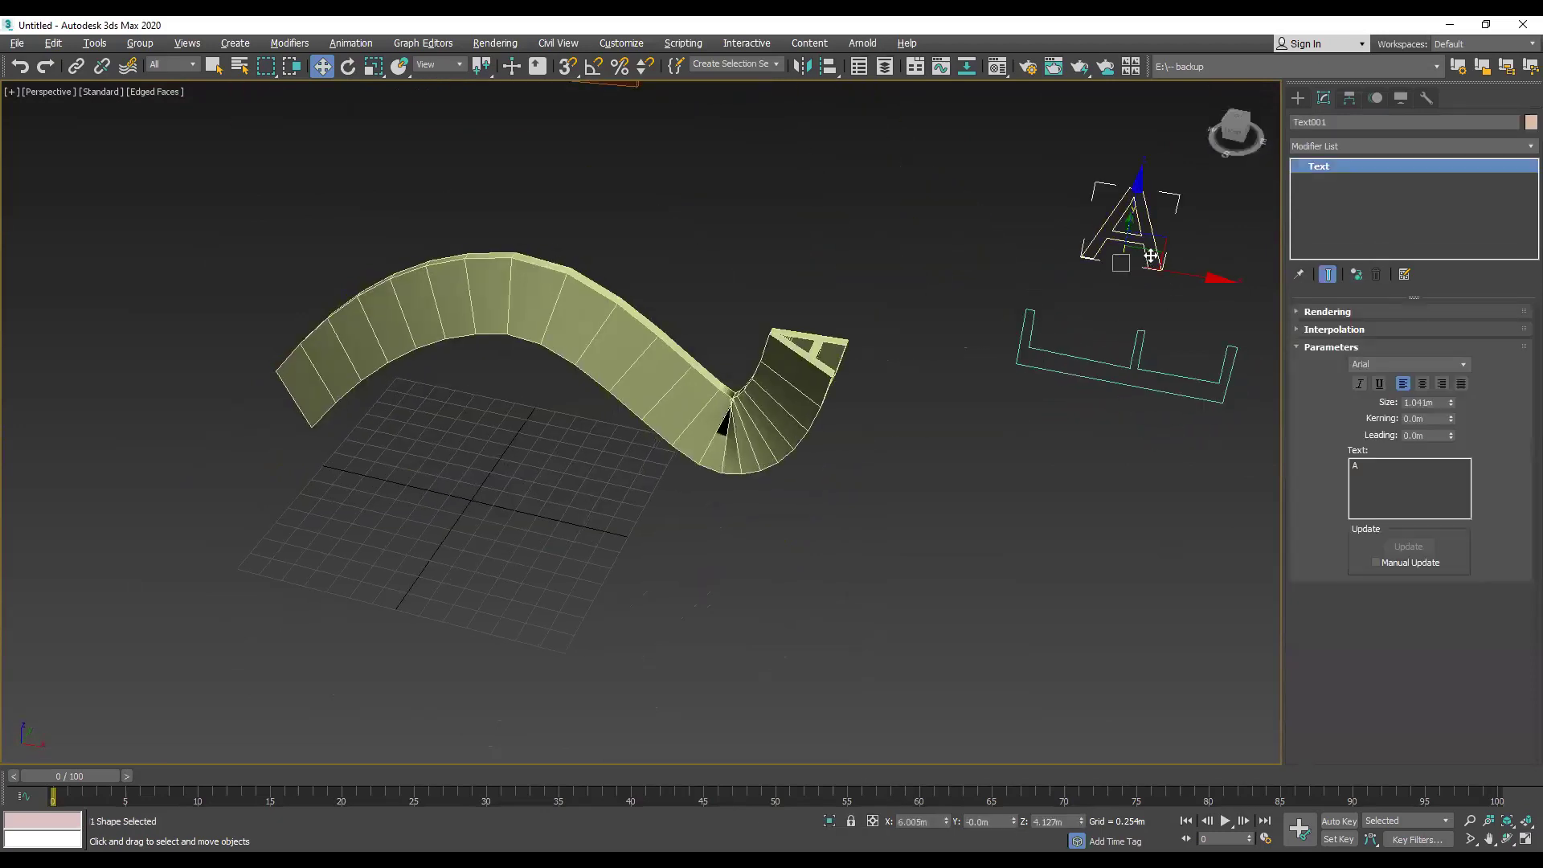
pyautogui.rightClick(1155, 252)
pyautogui.moveTo(1226, 403)
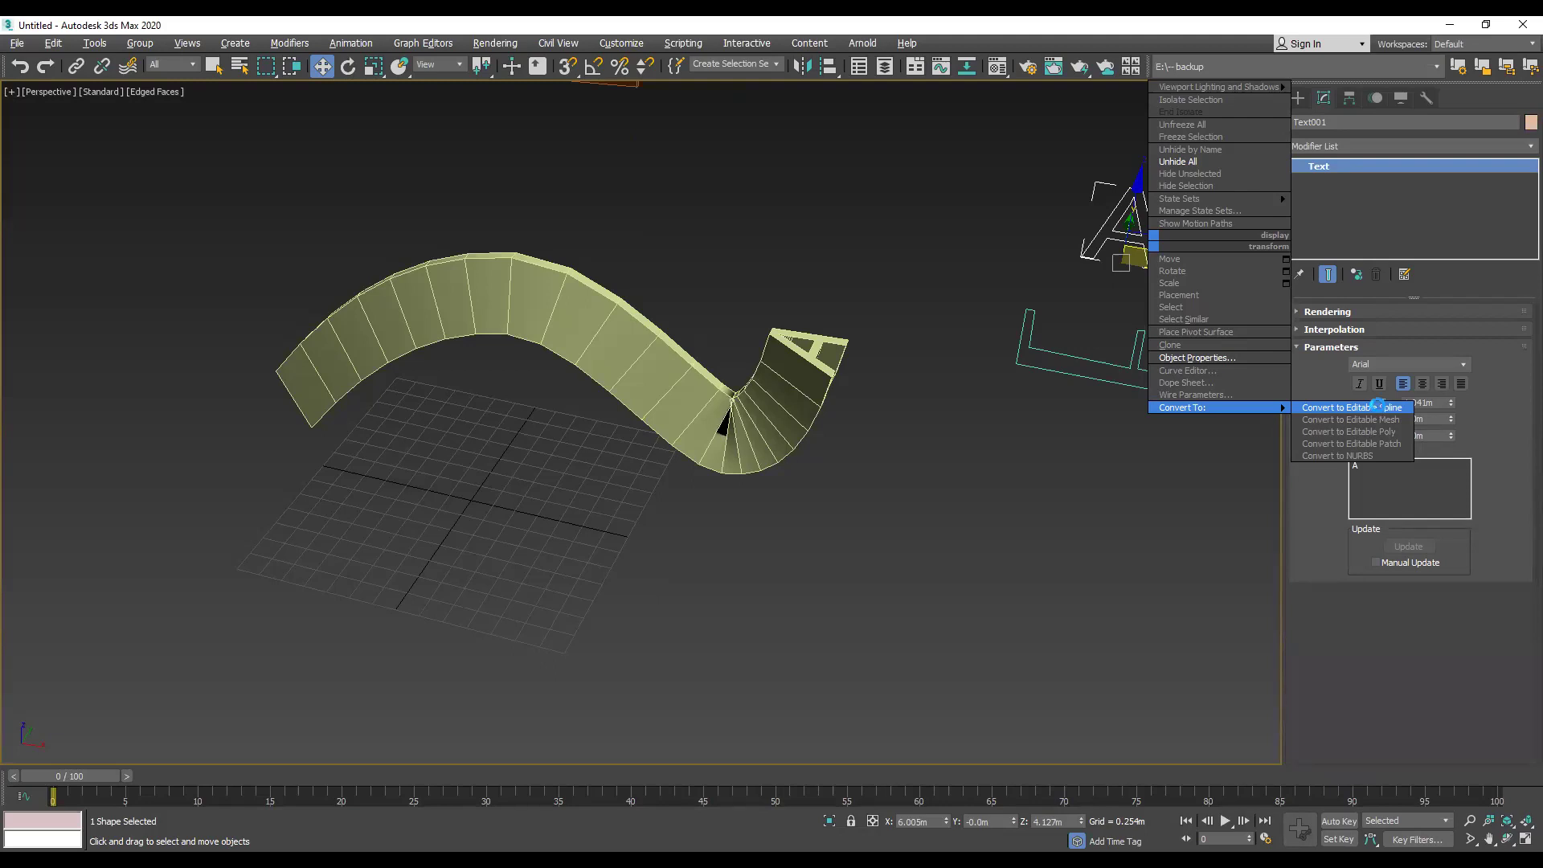
pyautogui.click(1379, 408)
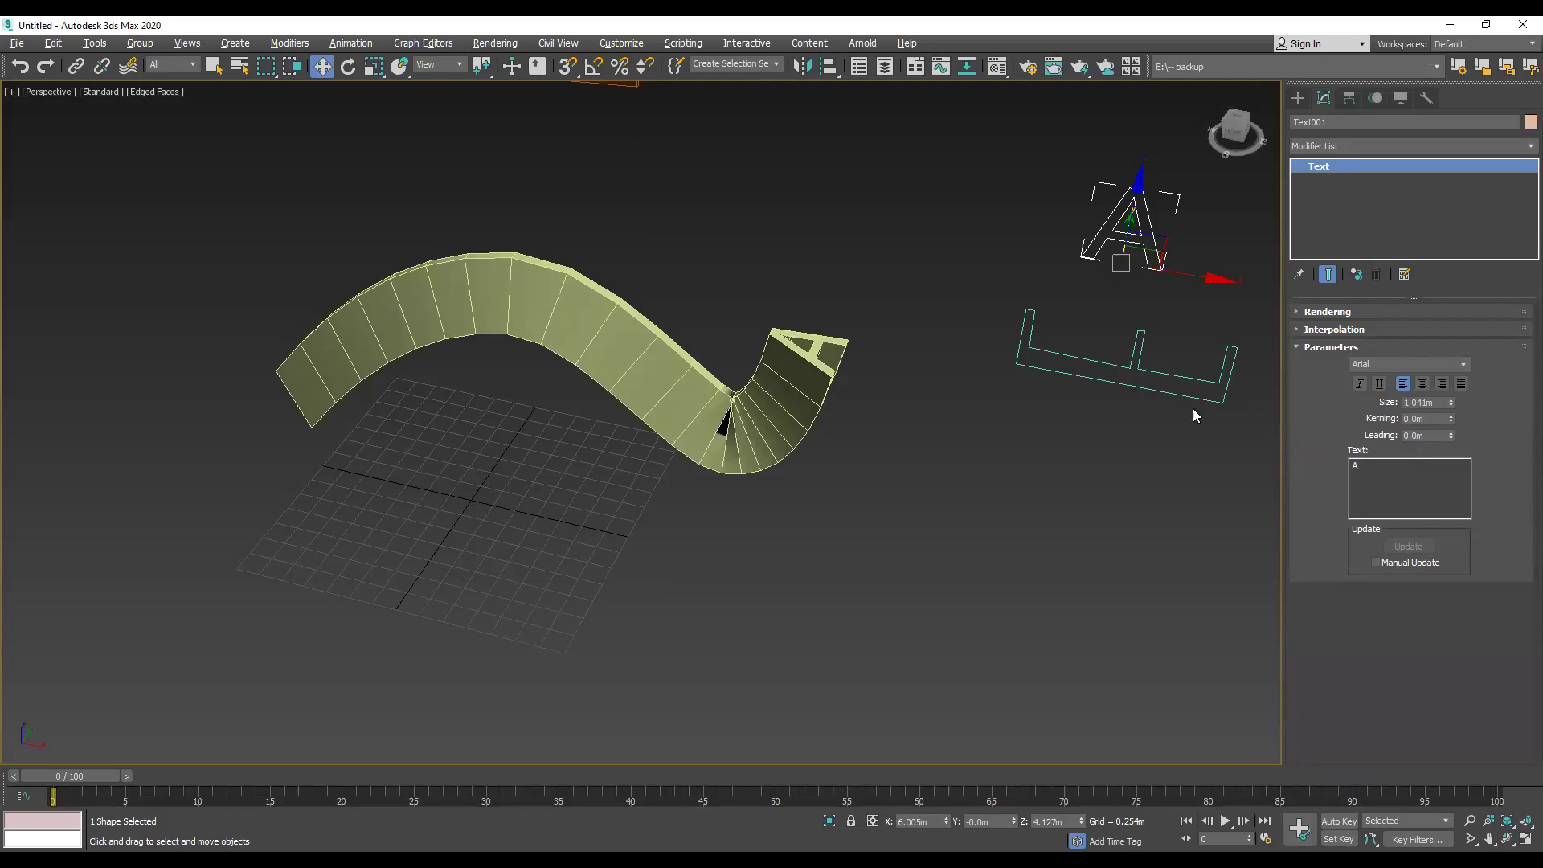
pyautogui.click(940, 439)
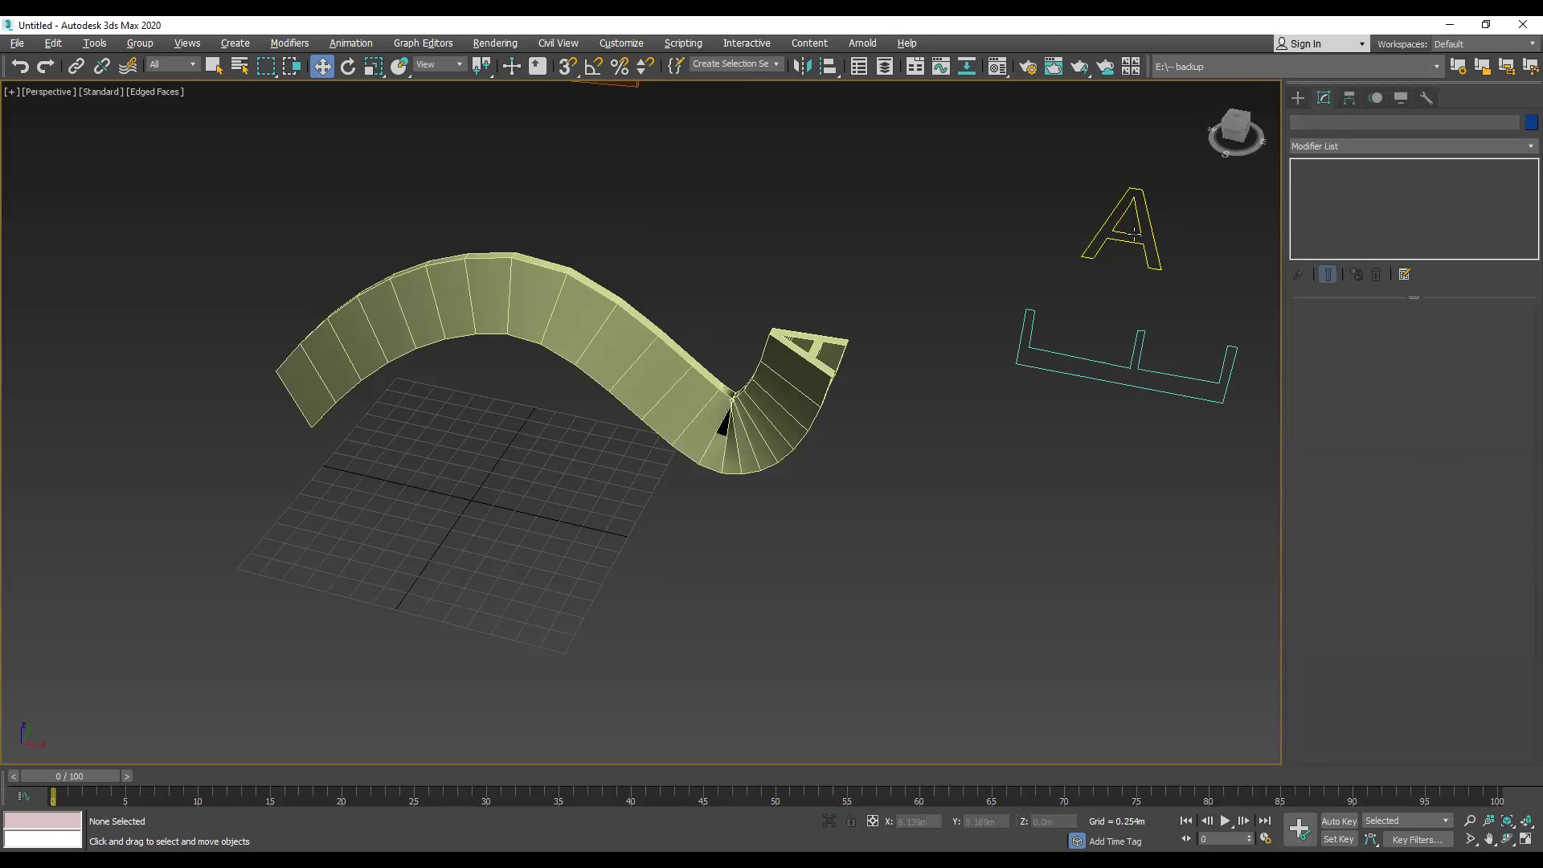
# Step: Duplicate the letter A text shape along X as an independent copy beside the original
pyautogui.click(1130, 234)
pyautogui.moveTo(850, 365); pyautogui.dragTo(605, 402, button='middle')
pyautogui.keyDown('shift'); pyautogui.moveTo(934, 321); pyautogui.dragTo(1073, 330); pyautogui.keyUp('shift')
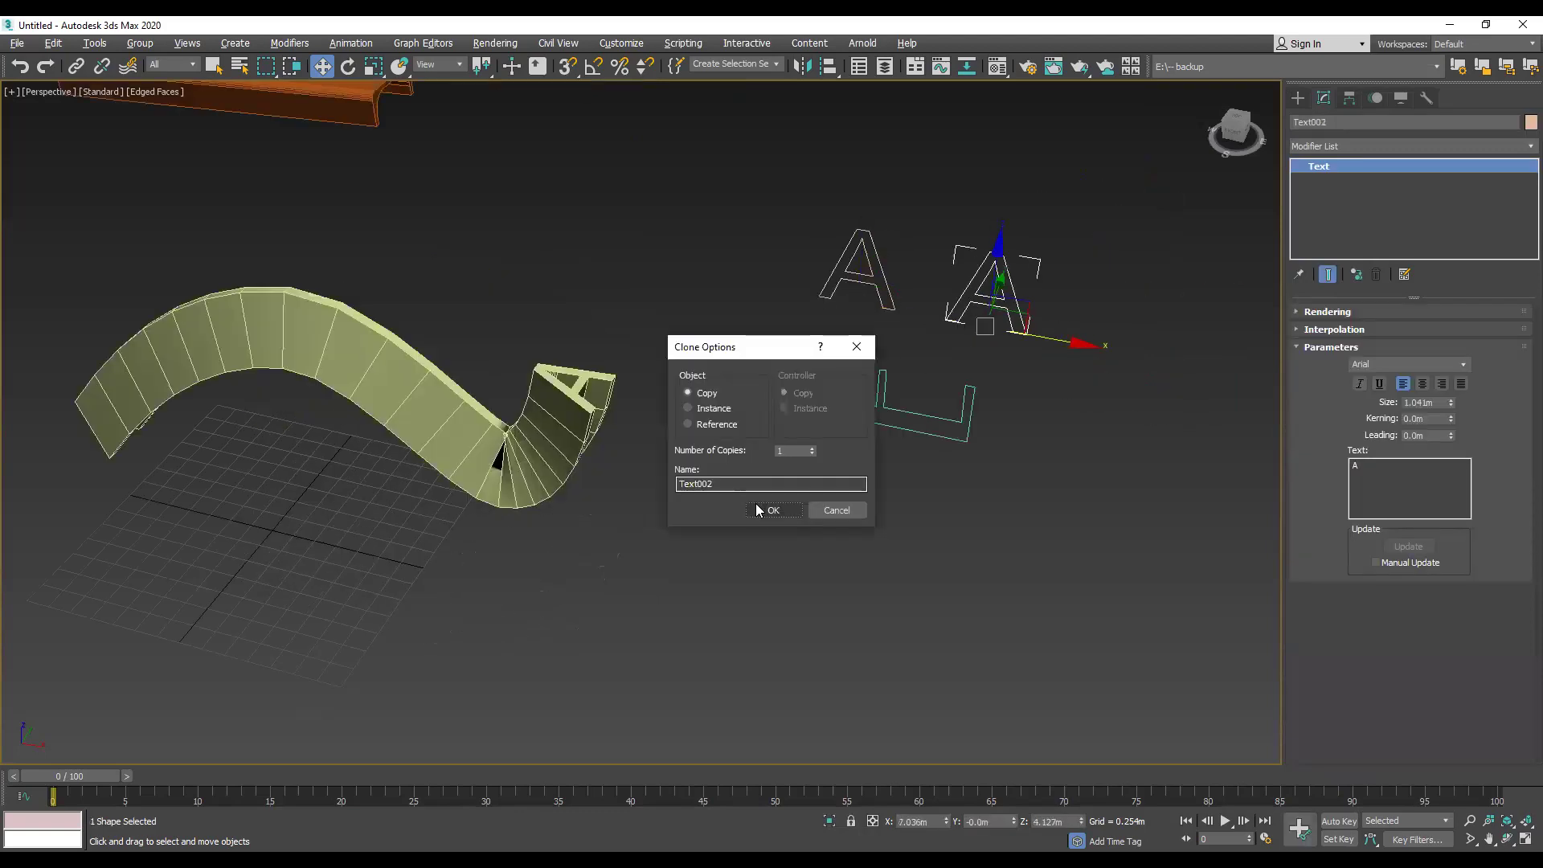
pyautogui.click(773, 511)
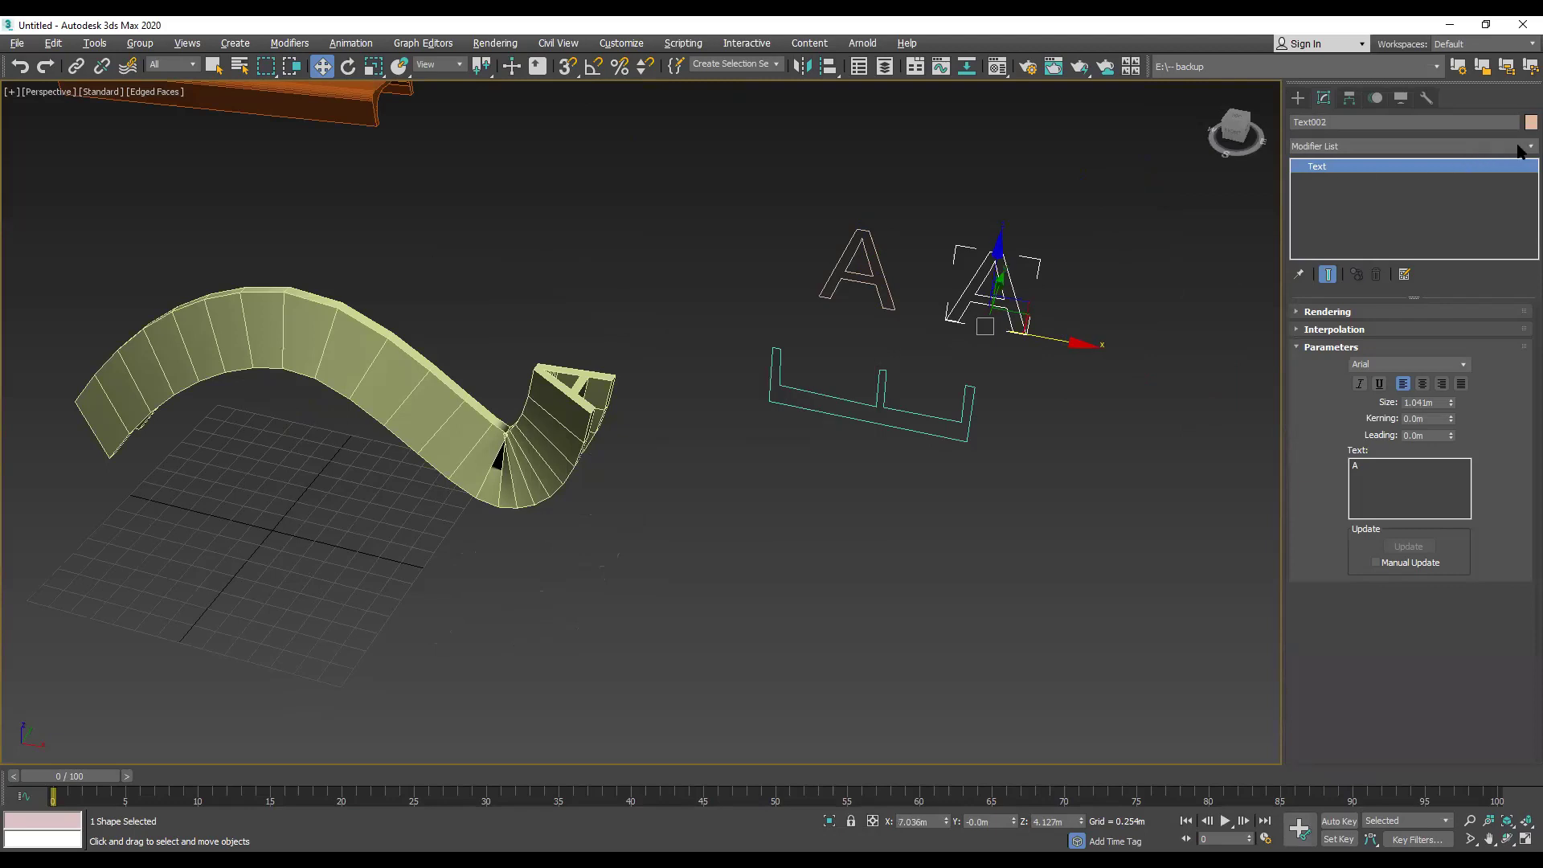
# Step: Apply an Extrude modifier to the copied letter A with an amount of -3.213 m and 46 segments
pyautogui.click(1522, 147)
pyautogui.write('esh')
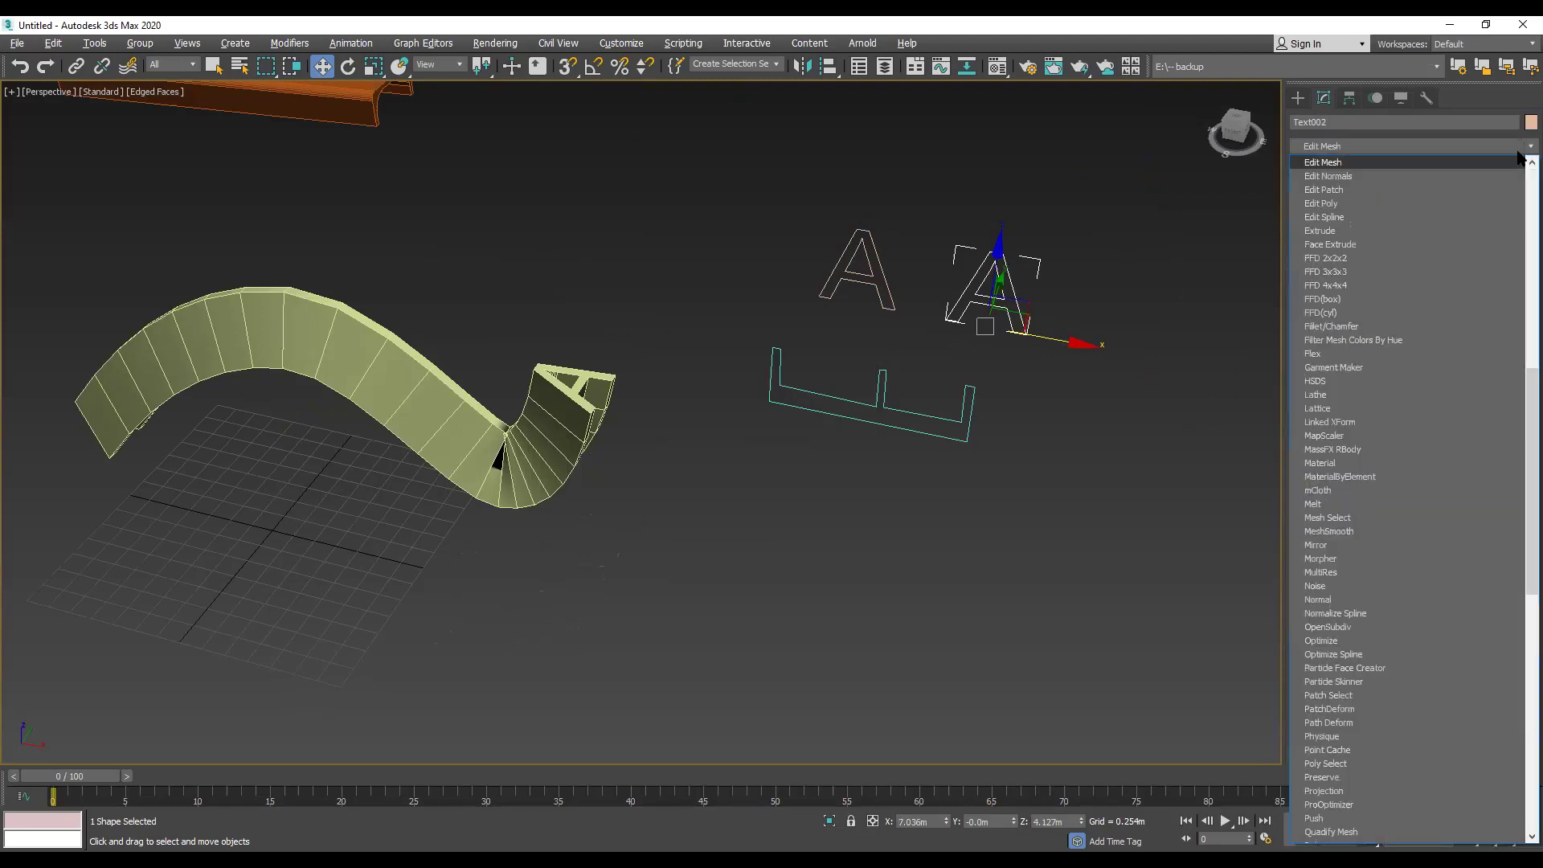
pyautogui.click(1328, 231)
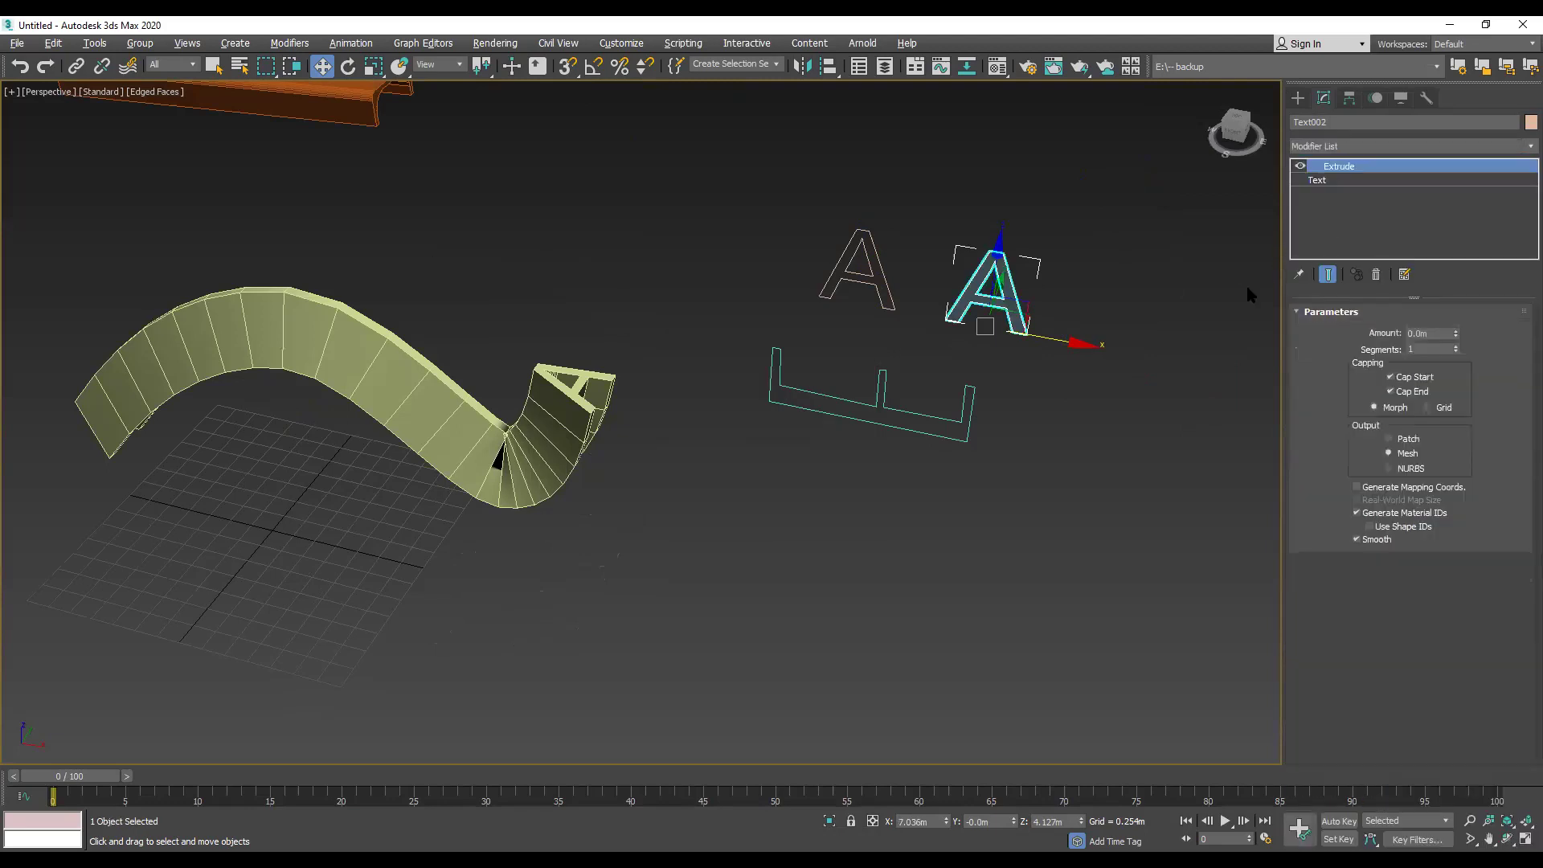
pyautogui.moveTo(1456, 333); pyautogui.dragTo(1304, 567)
pyautogui.moveTo(1230, 141)
pyautogui.mouseDown()
pyautogui.moveTo(1277, 90)
pyautogui.moveTo(1201, 130)
pyautogui.mouseUp()
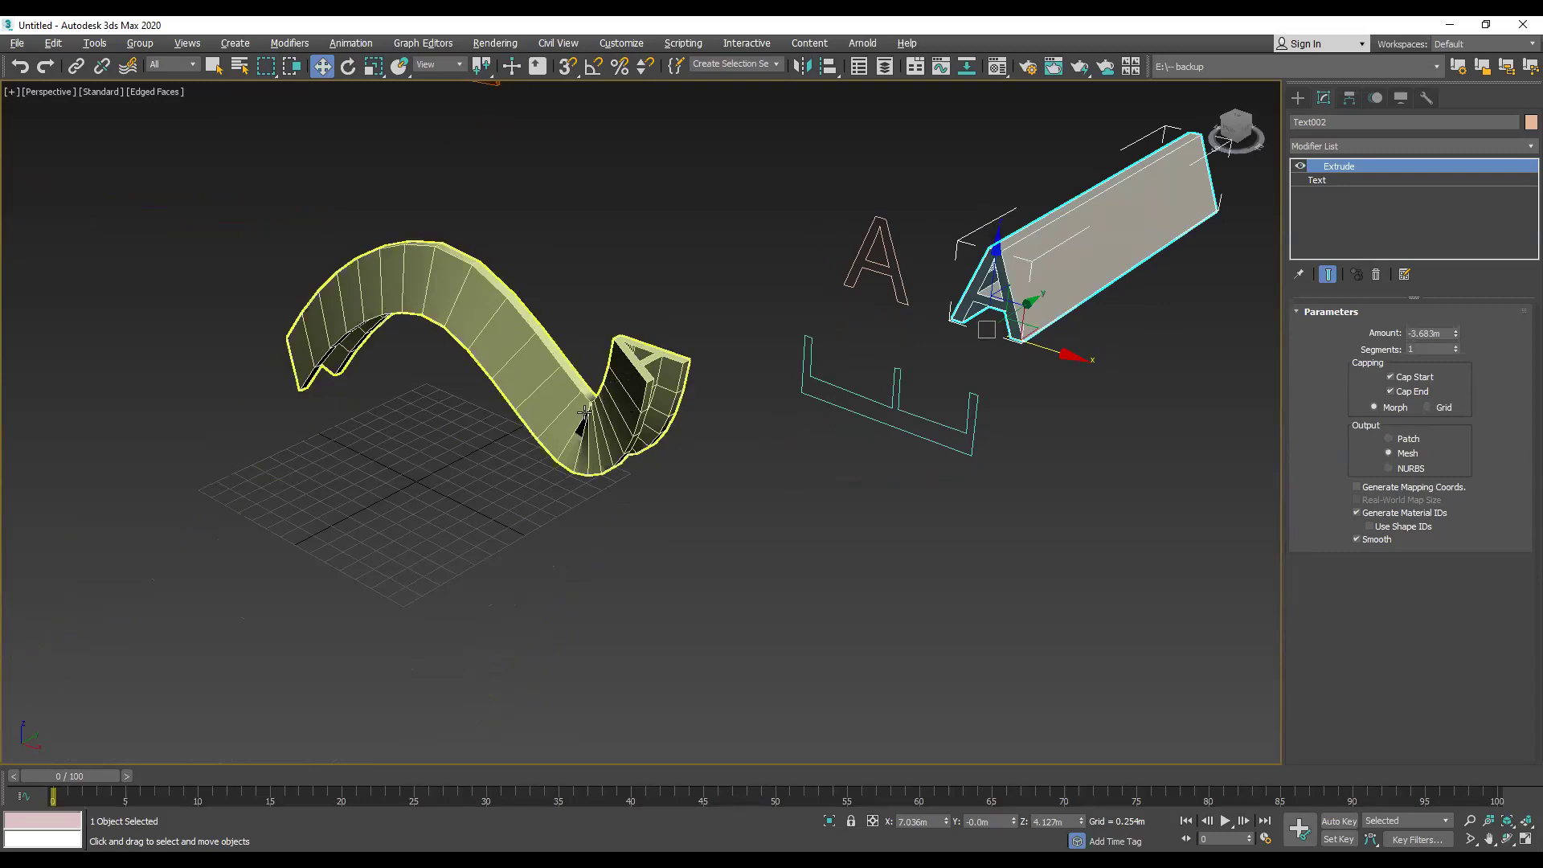
pyautogui.moveTo(921, 294); pyautogui.dragTo(778, 344, button='middle')
pyautogui.moveTo(1456, 337); pyautogui.dragTo(1495, 307)
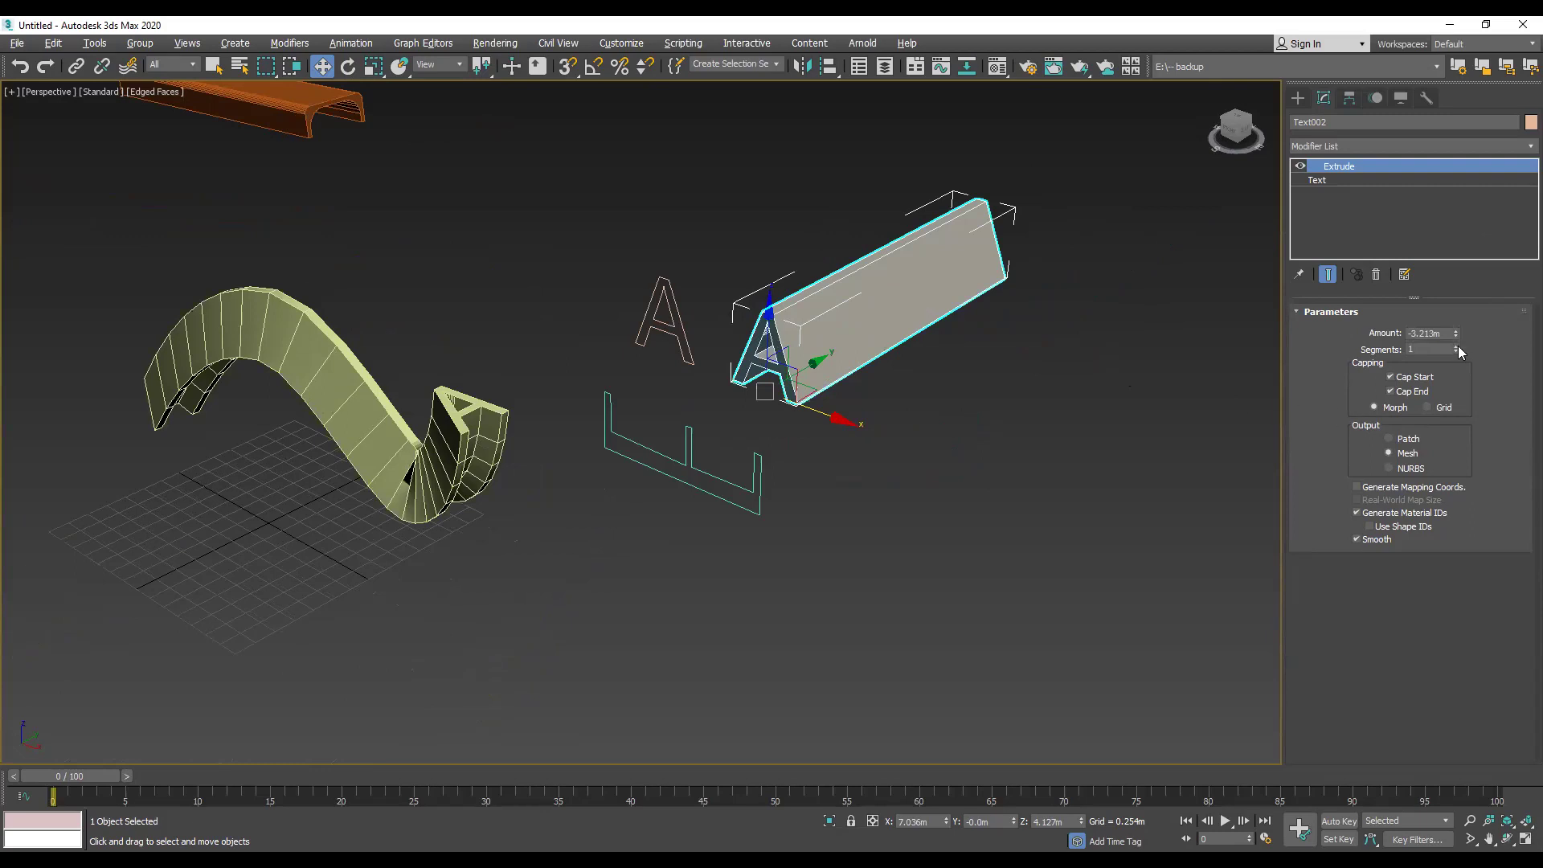
pyautogui.moveTo(1456, 346); pyautogui.dragTo(1456, 265)
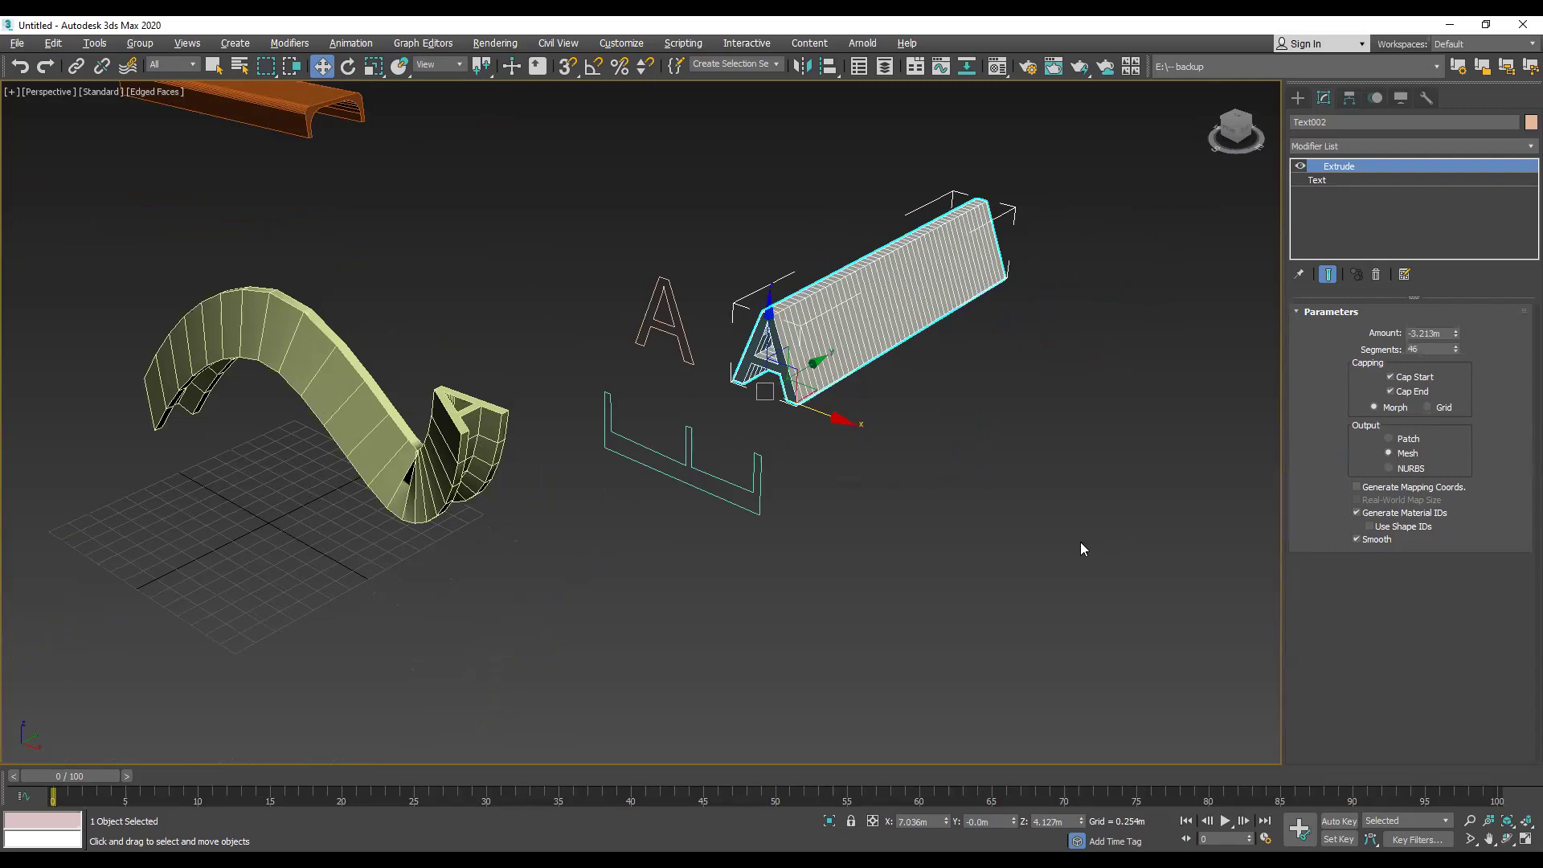
# Step: Select the cup and its lid and frame them in the Perspective view and the maximized Front view
pyautogui.moveTo(665, 442); pyautogui.dragTo(1271, 490, button='middle')
pyautogui.moveTo(753, 341); pyautogui.dragTo(999, 505, button='middle')
pyautogui.hotkey('alt', 'w')
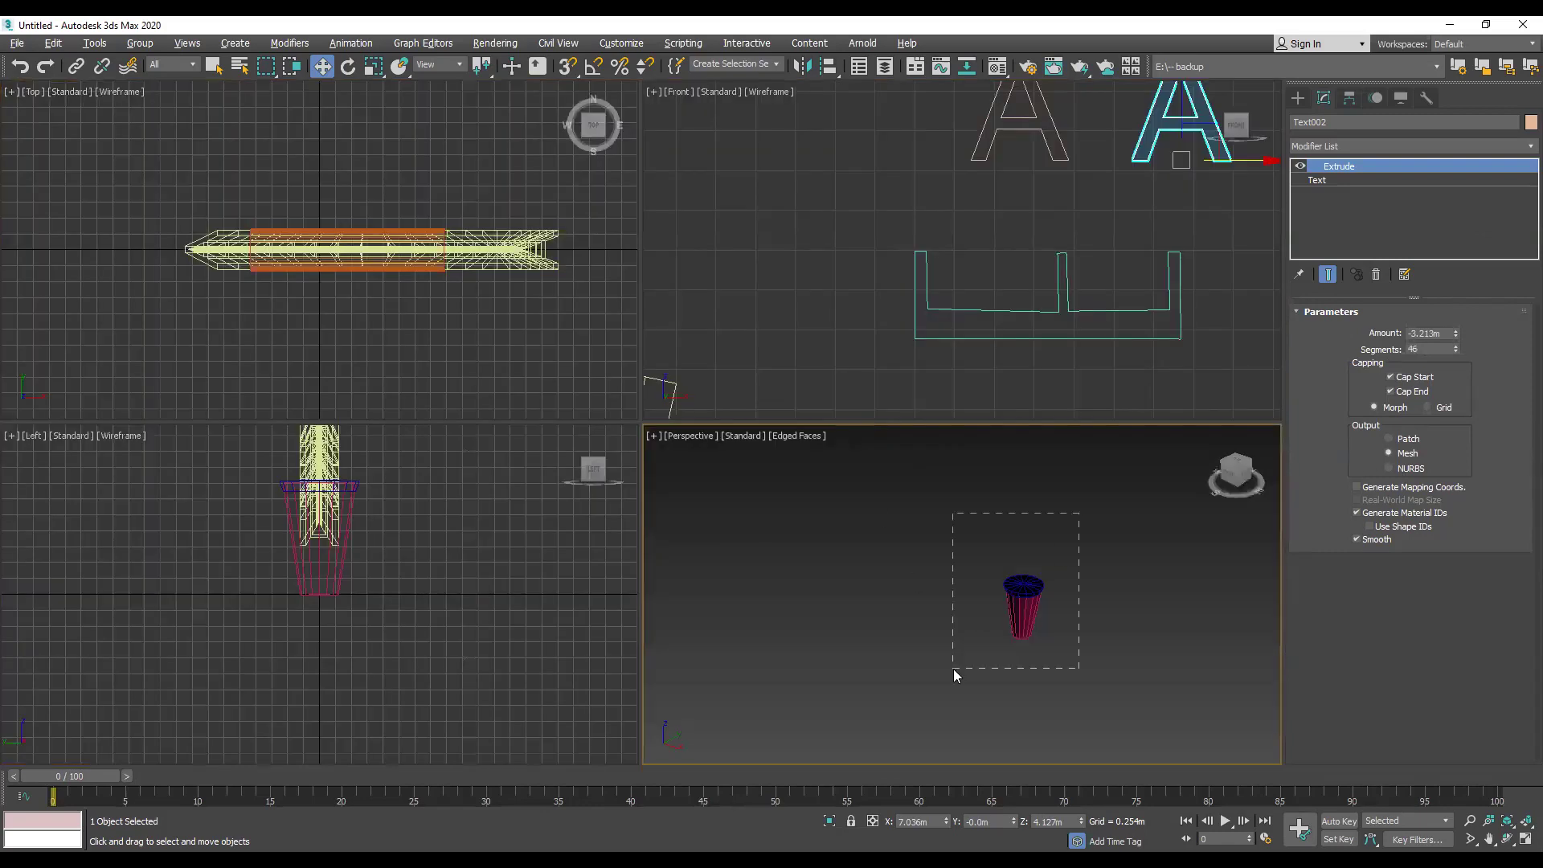
pyautogui.moveTo(954, 670); pyautogui.dragTo(954, 669)
pyautogui.press('z')
pyautogui.rightClick(869, 312)
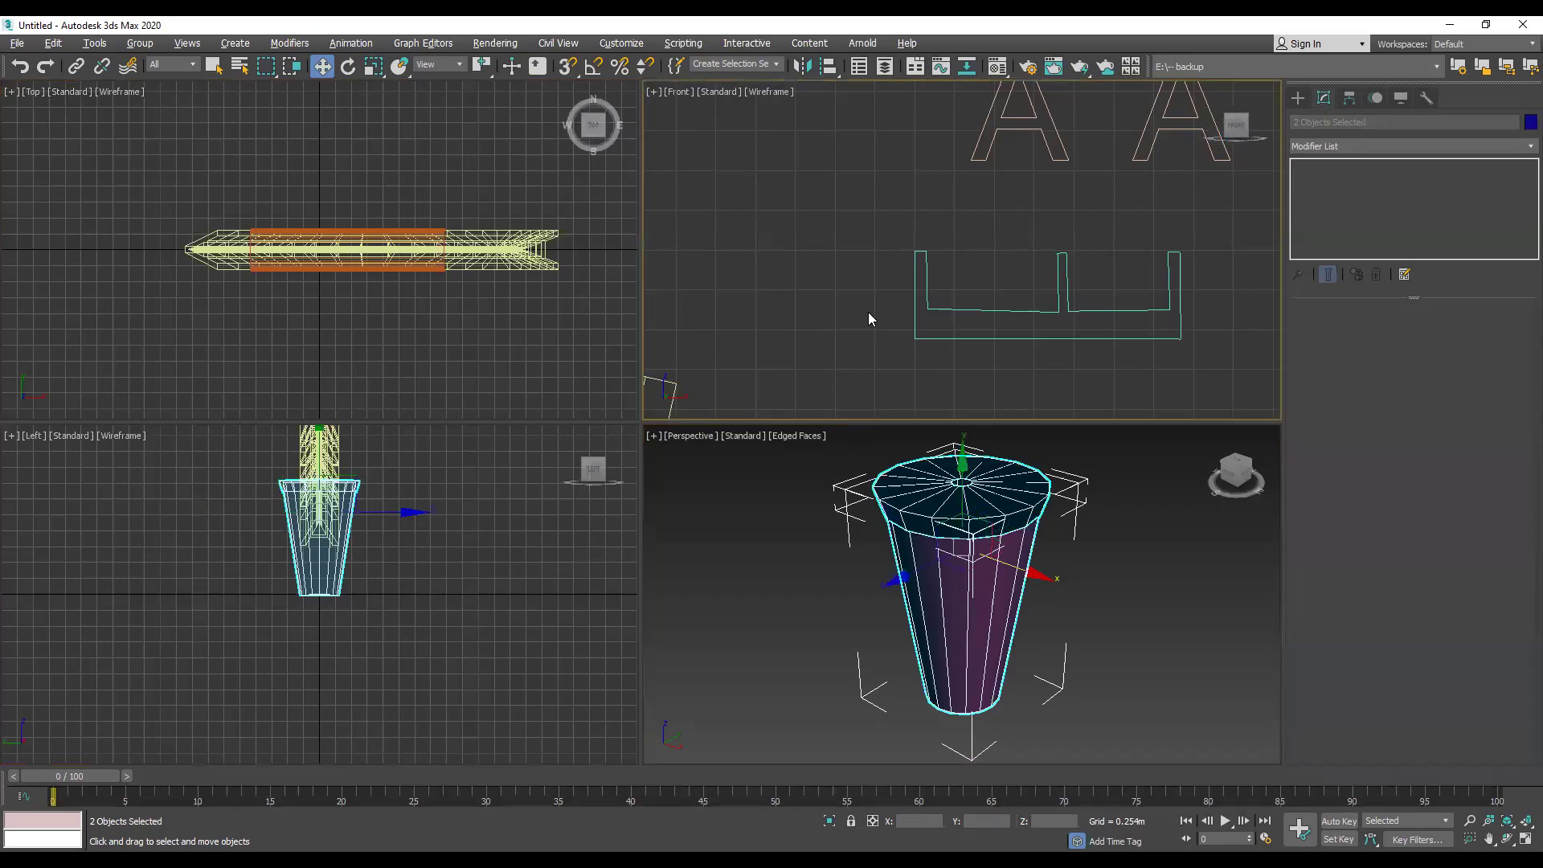
pyautogui.press('z')
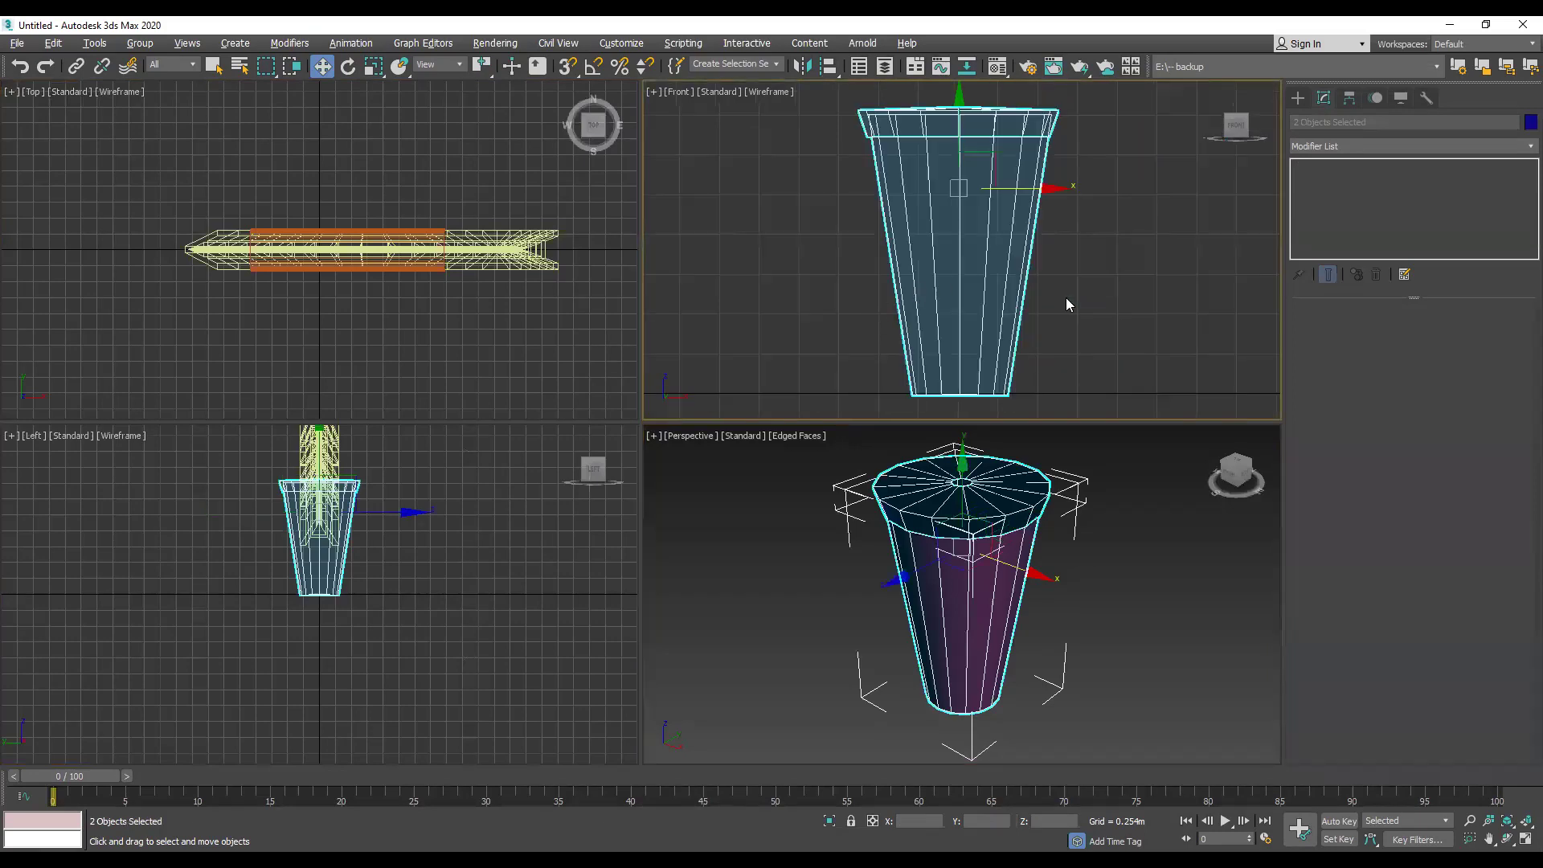
pyautogui.hotkey('alt', 'w')
pyautogui.moveTo(855, 381); pyautogui.dragTo(948, 467, button='middle')
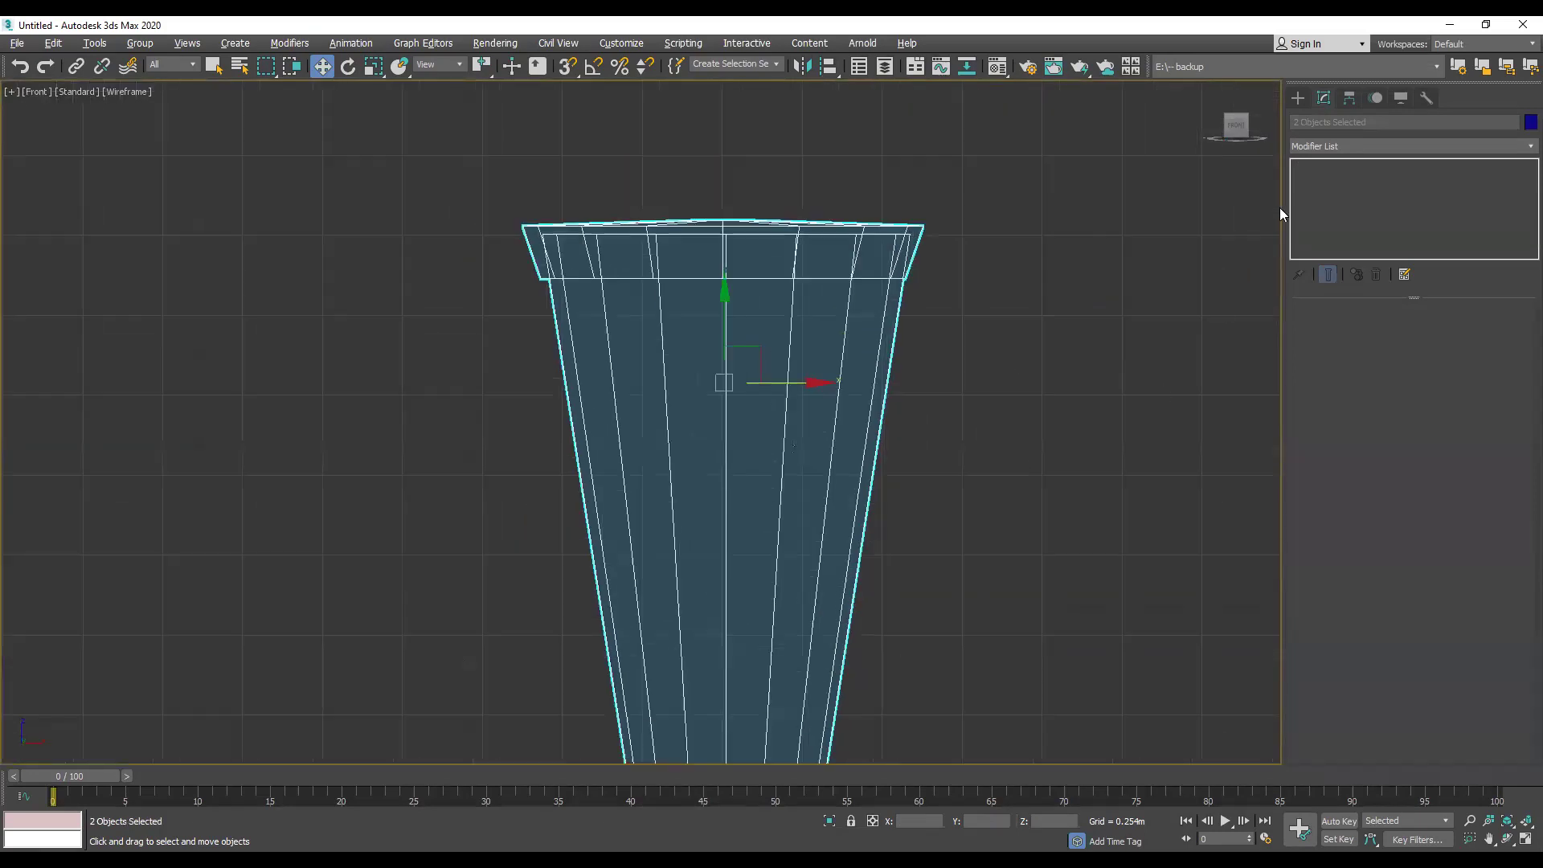
# Step: Draw a bent three-point line for a straw from the cup's base up through the lid and outward above it
pyautogui.click(1298, 101)
pyautogui.click(1379, 207)
pyautogui.scroll(-2, 803, 528)
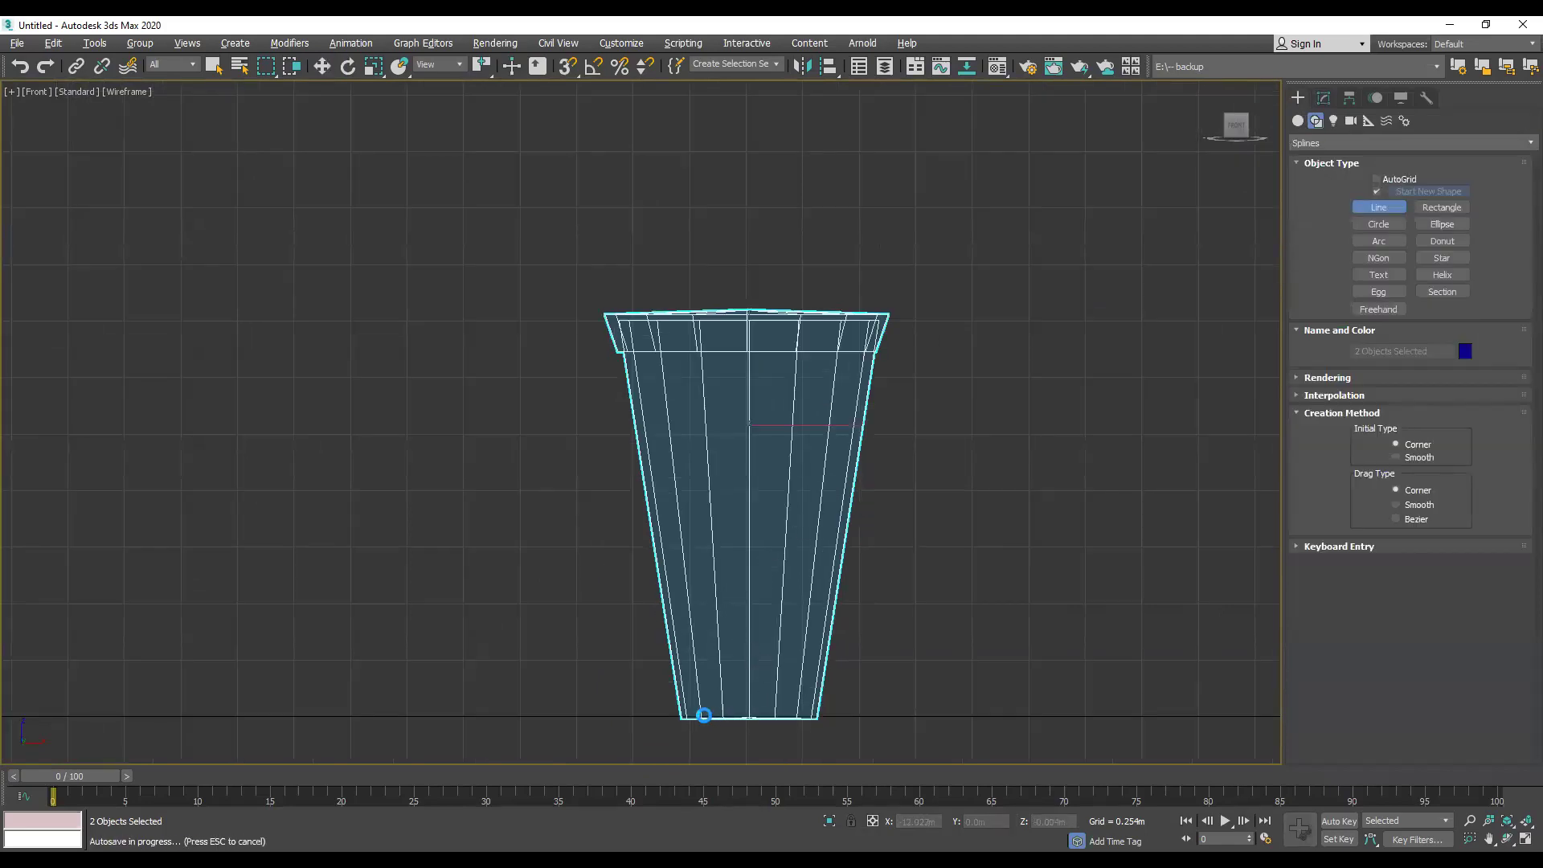
pyautogui.click(691, 715)
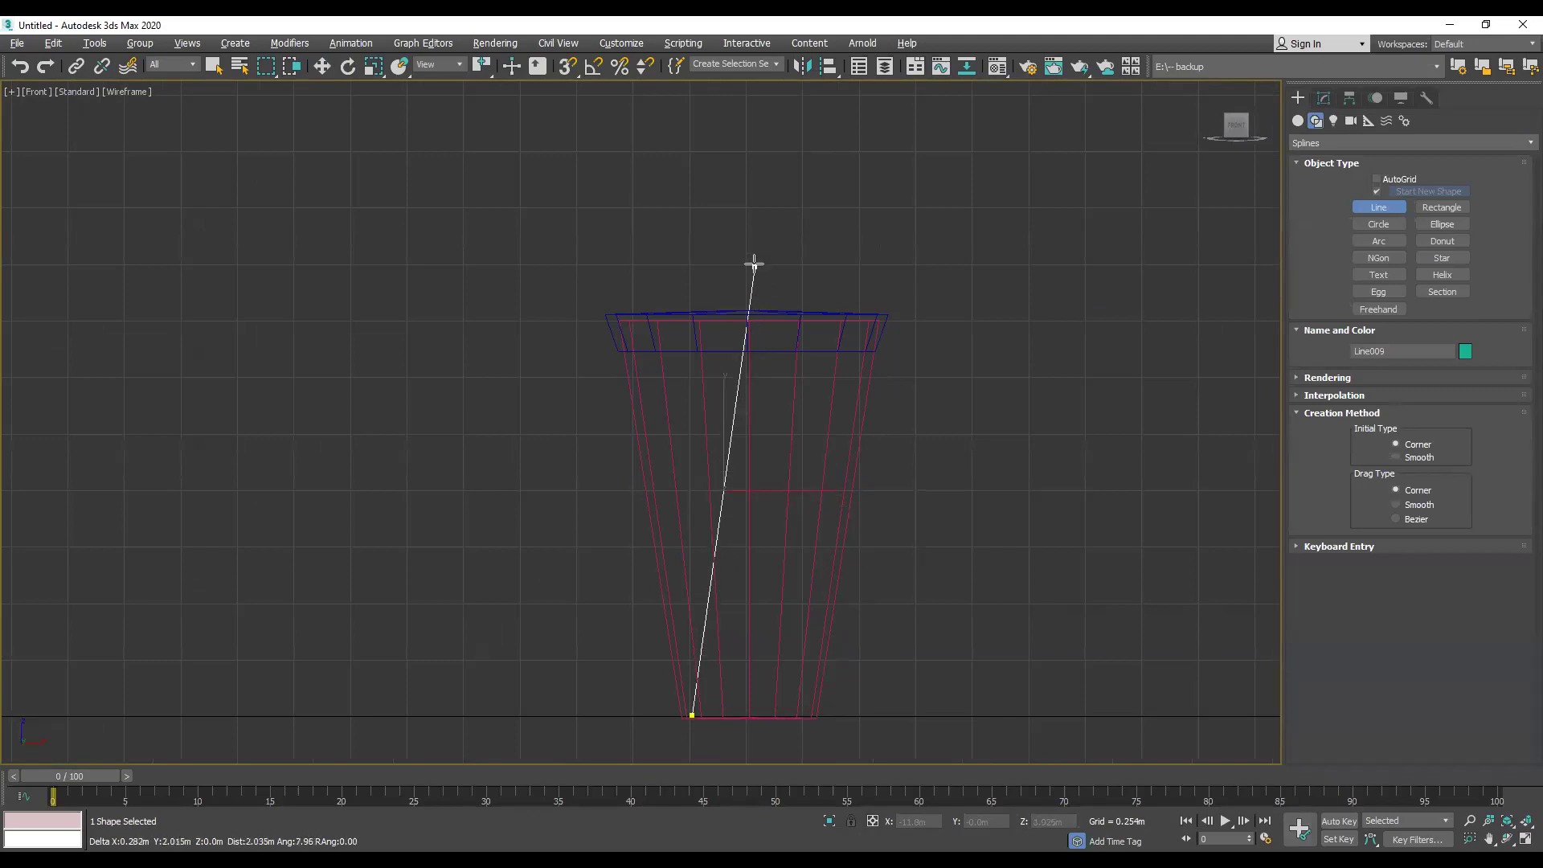
pyautogui.click(773, 189)
pyautogui.rightClick(993, 122)
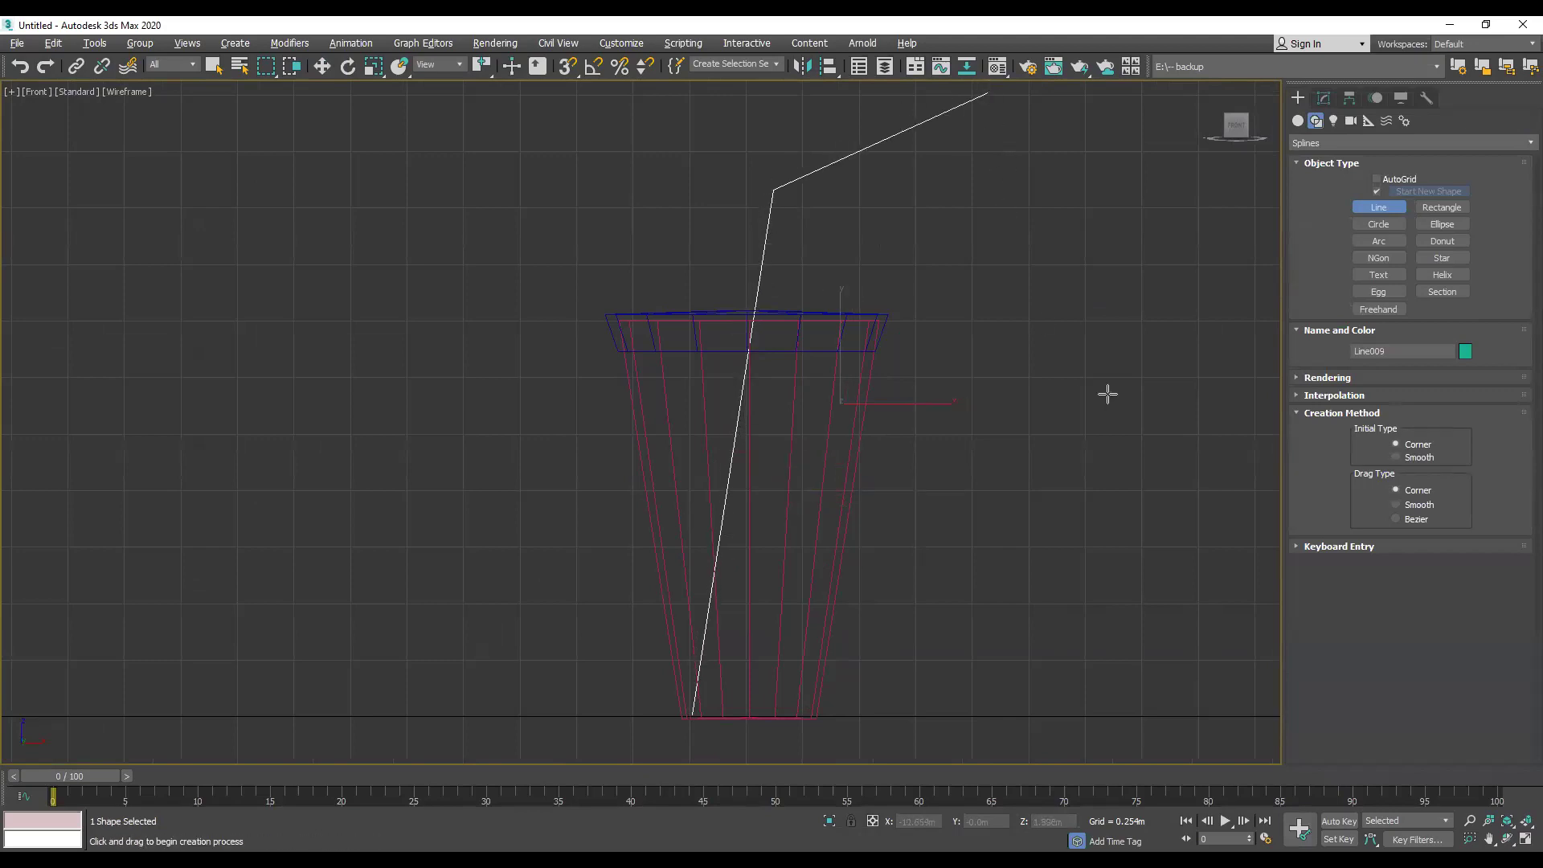
# Step: In the maximized Perspective view, apply a Sweep modifier to the straw line using the built-in Pipe section
pyautogui.hotkey('alt', 'w')
pyautogui.rightClick(1150, 458)
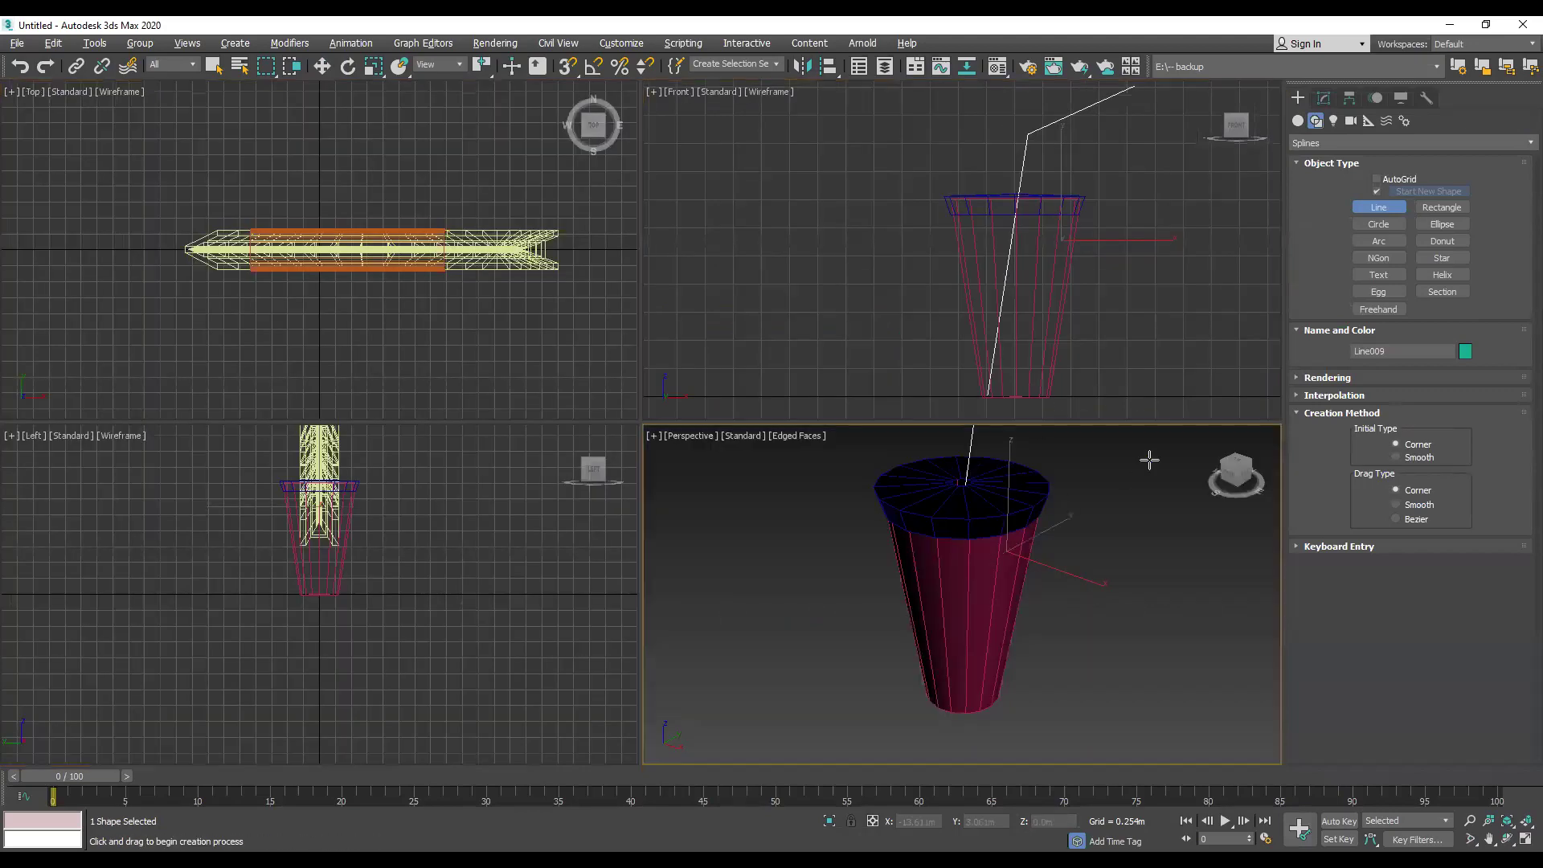
pyautogui.hotkey('alt', 'w')
pyautogui.moveTo(927, 315); pyautogui.dragTo(997, 559, button='middle')
pyautogui.press('w')
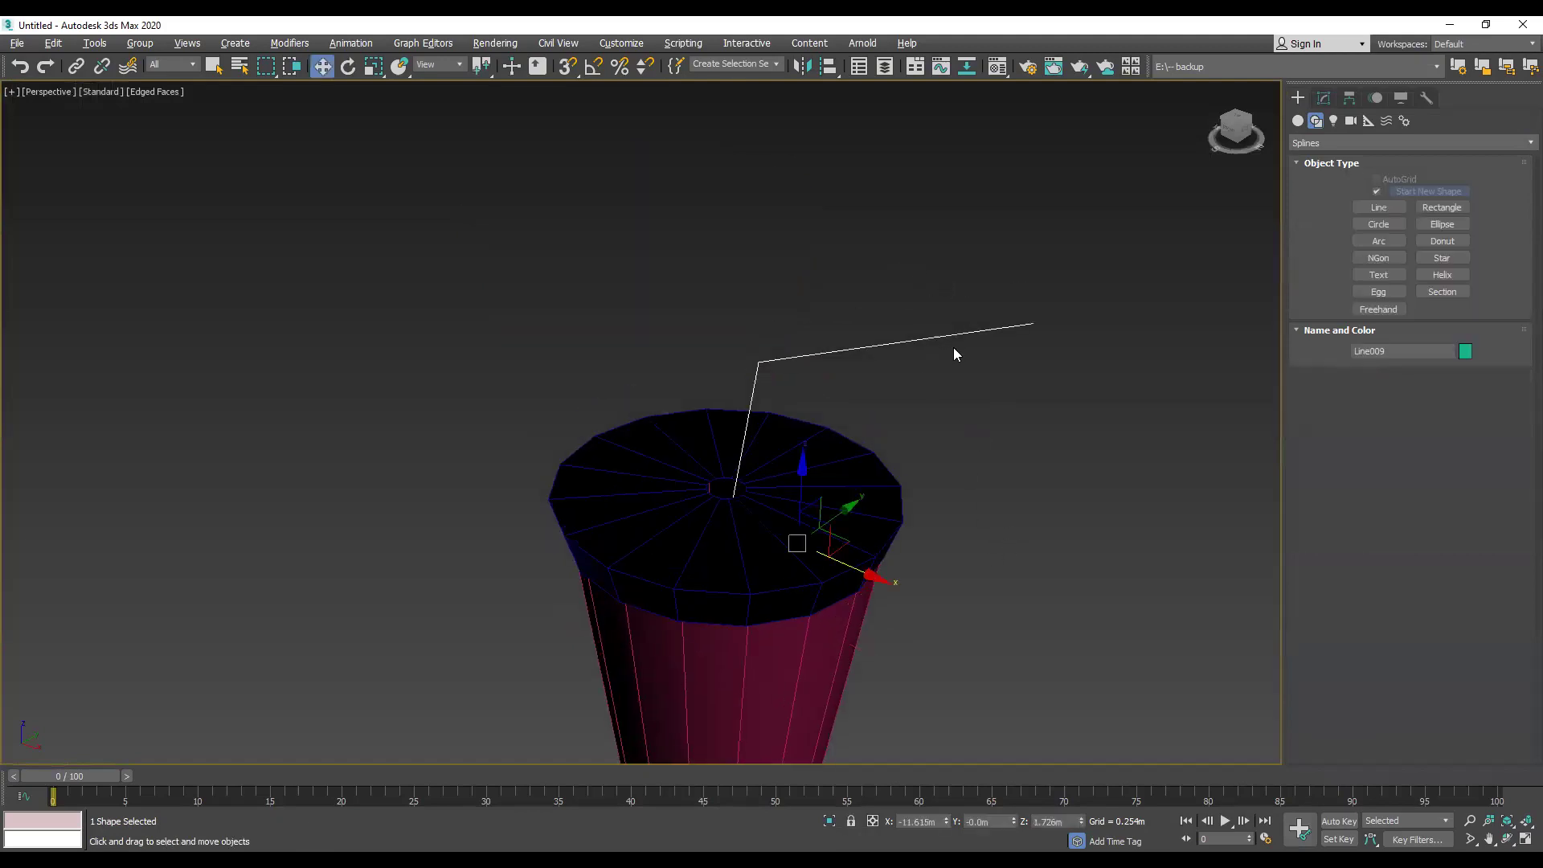
pyautogui.click(1324, 97)
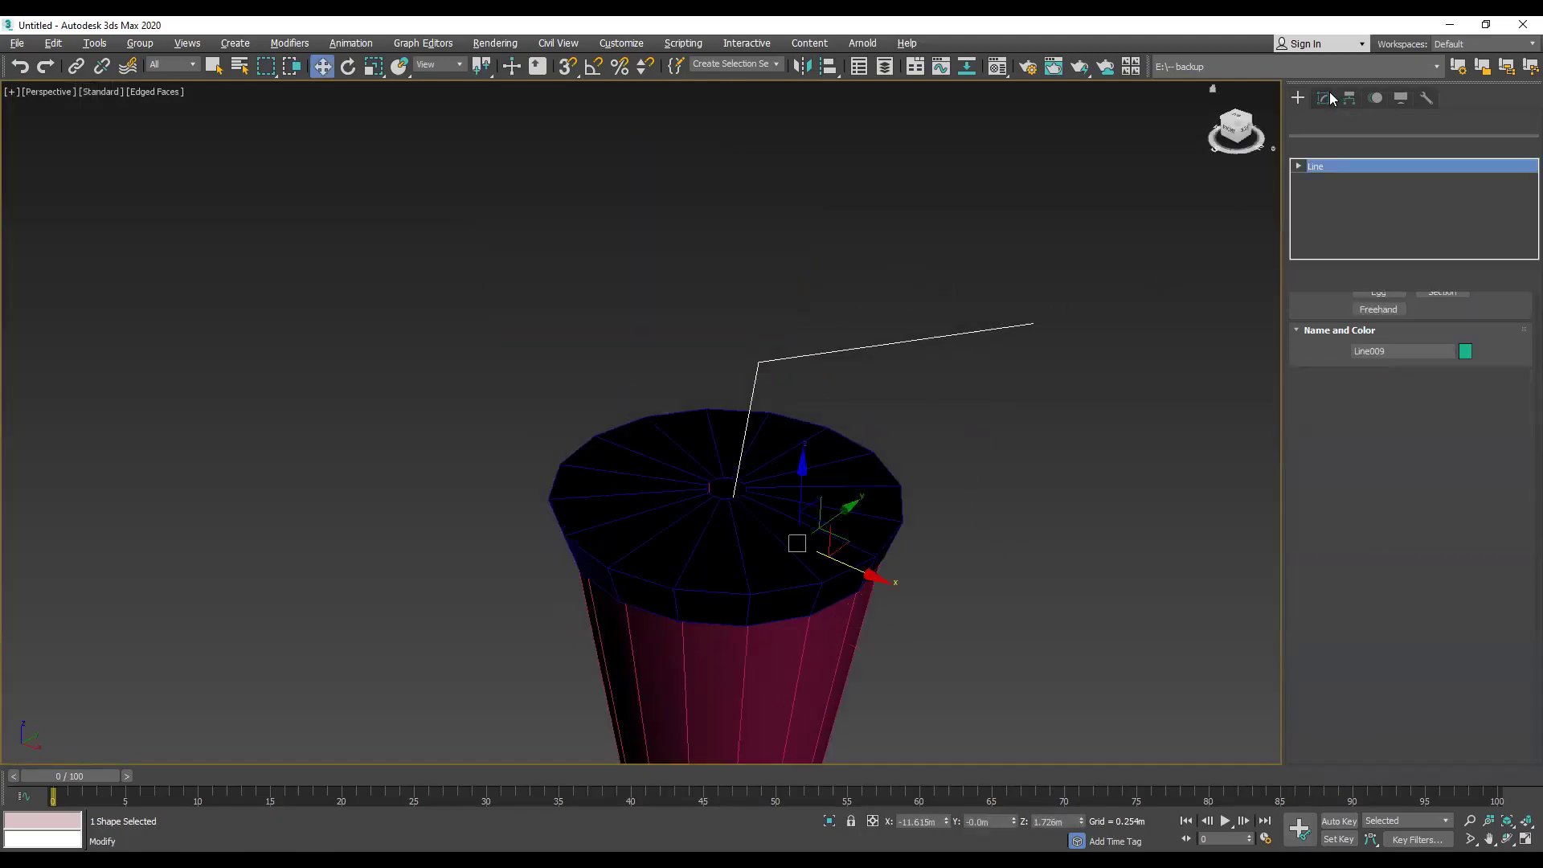
pyautogui.click(1520, 147)
pyautogui.scroll(-20, 1337, 372)
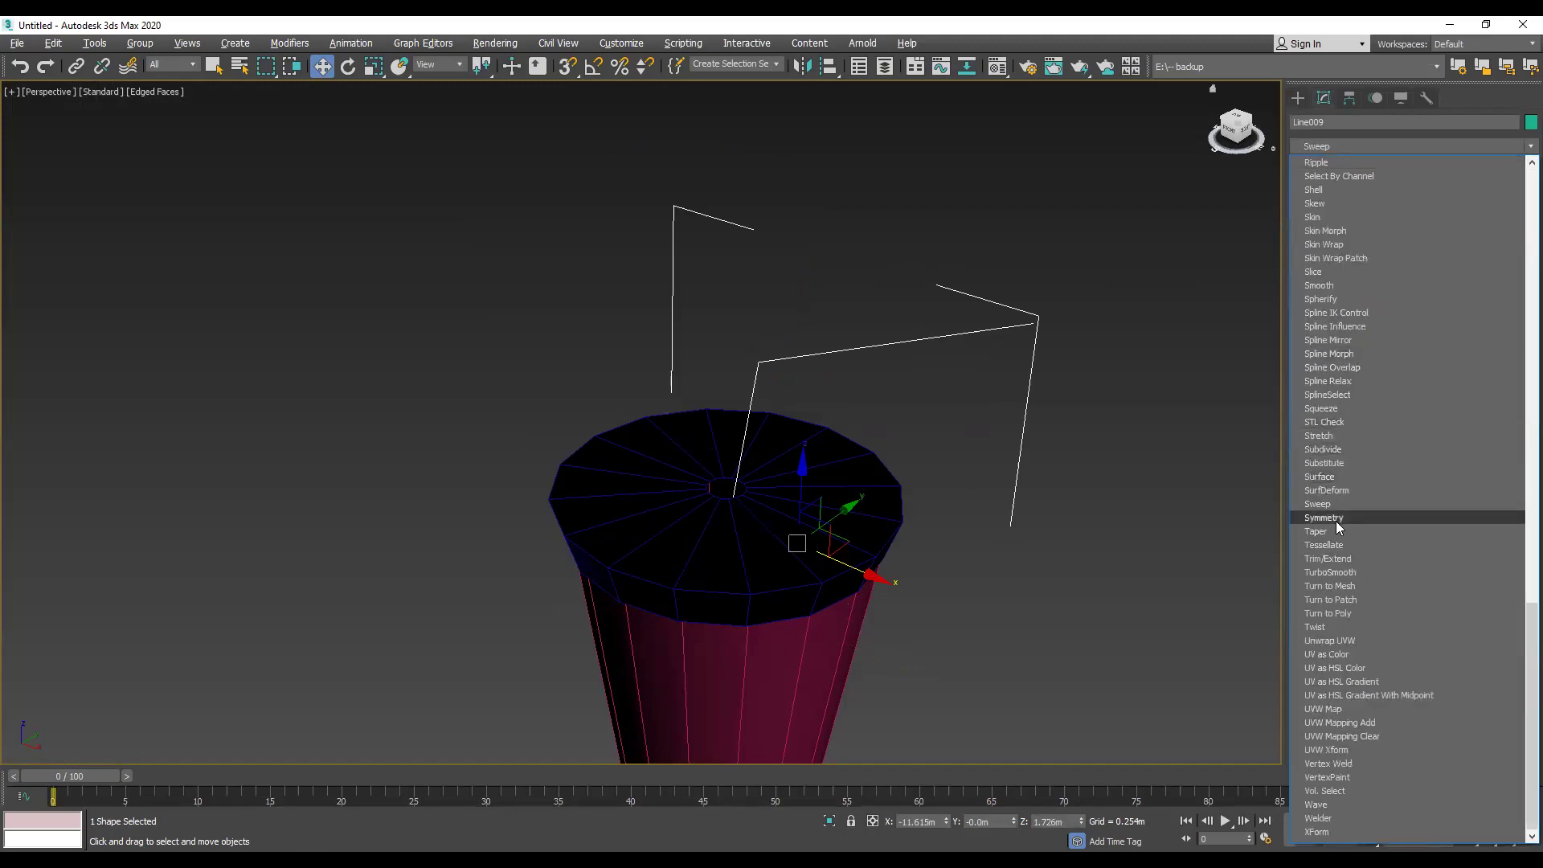
pyautogui.click(1339, 506)
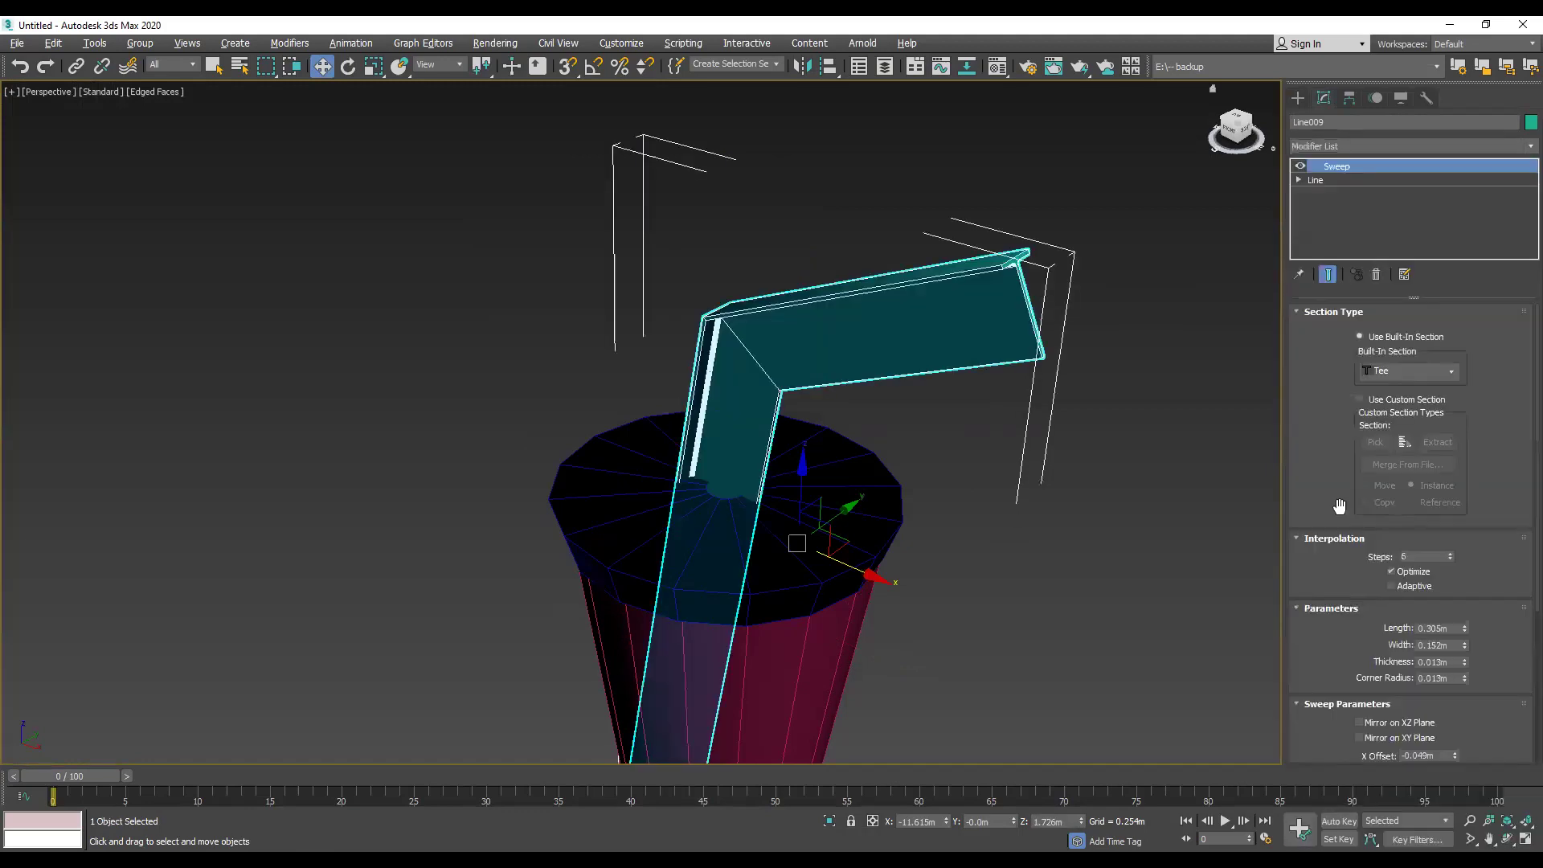
pyautogui.click(1452, 372)
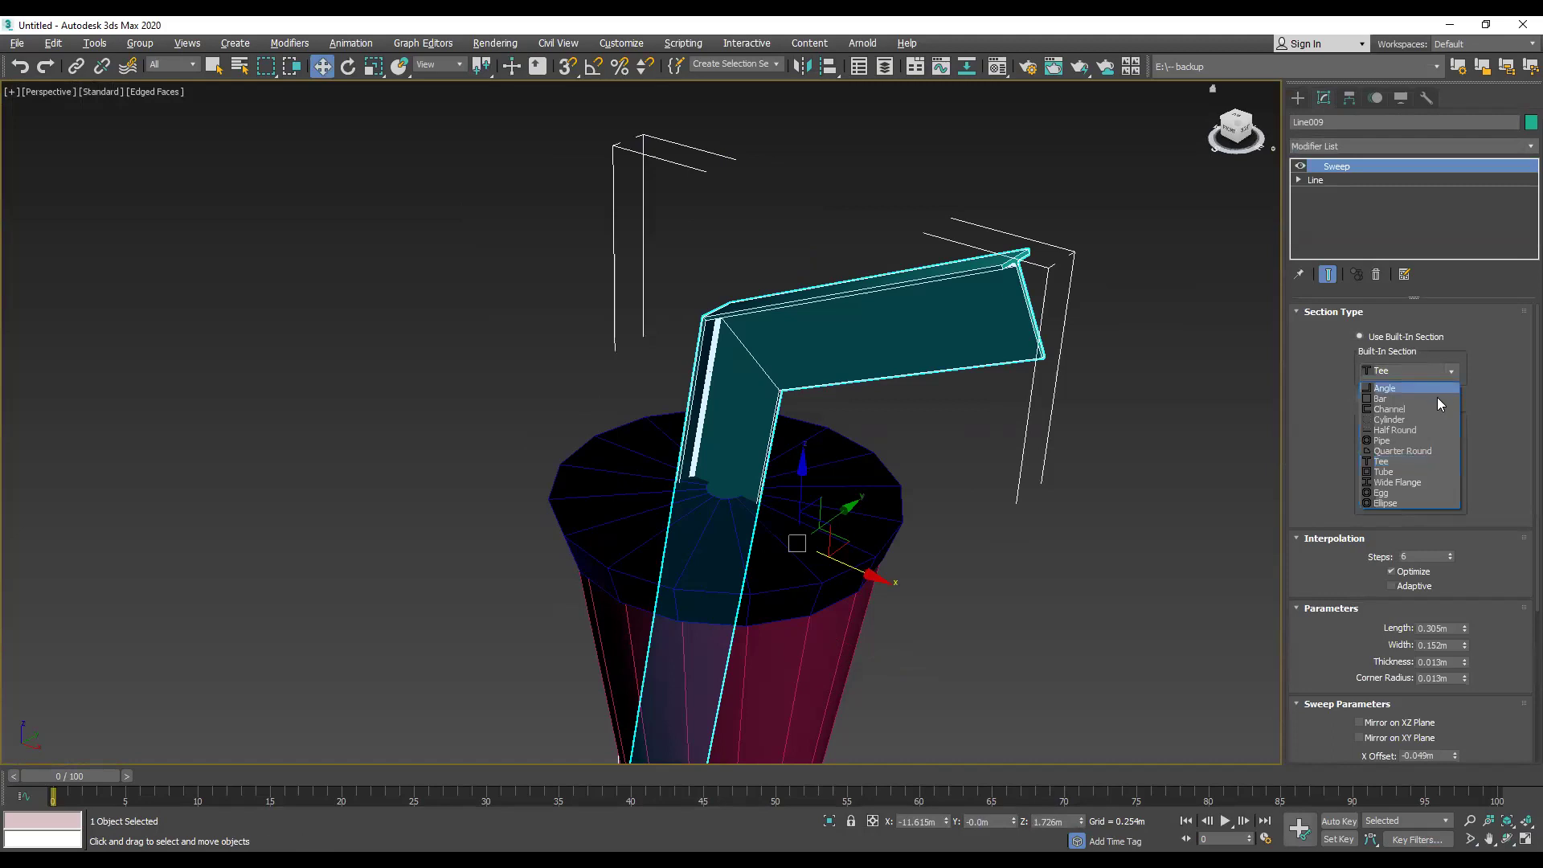
pyautogui.click(1400, 441)
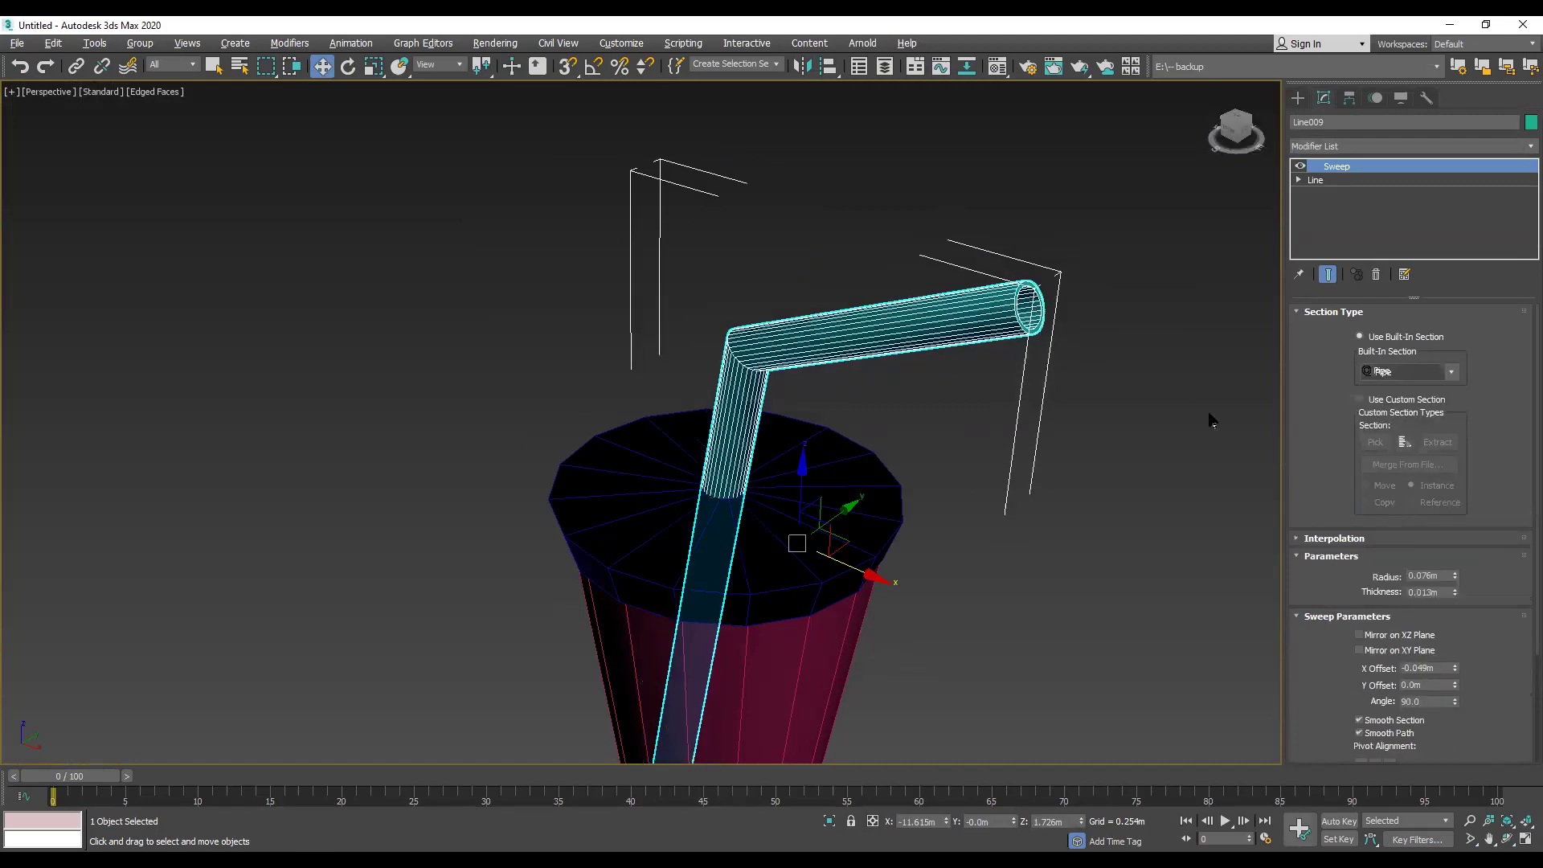
# Step: Set the straw's pipe radius to 0.037 m and thickness to 0.007 m, and deselect it
pyautogui.moveTo(1455, 577); pyautogui.dragTo(1472, 611)
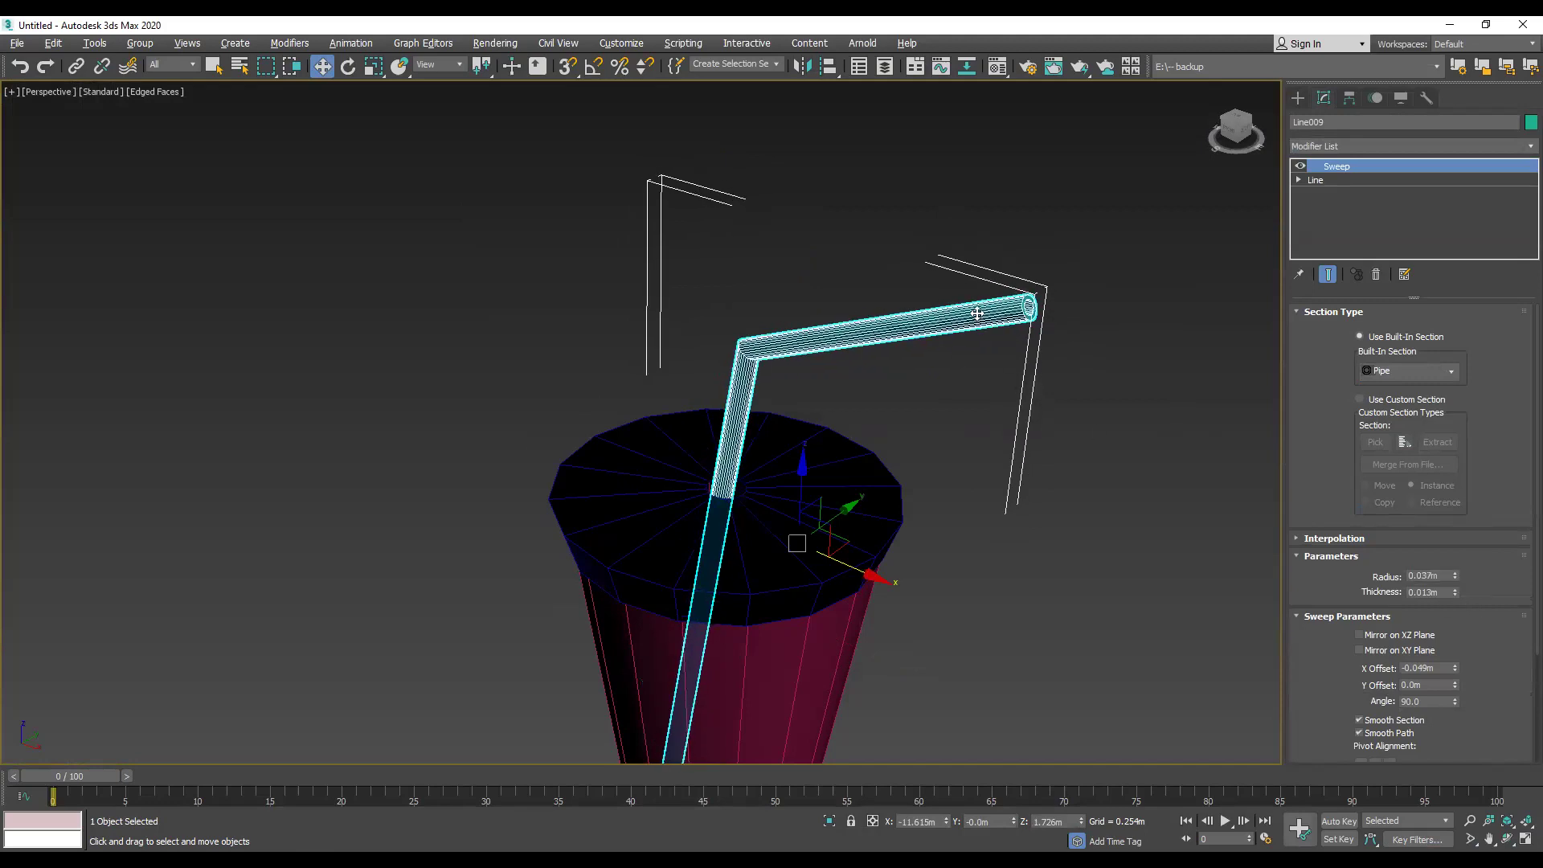
pyautogui.scroll(4, 973, 315)
pyautogui.moveTo(1455, 593); pyautogui.dragTo(1462, 608)
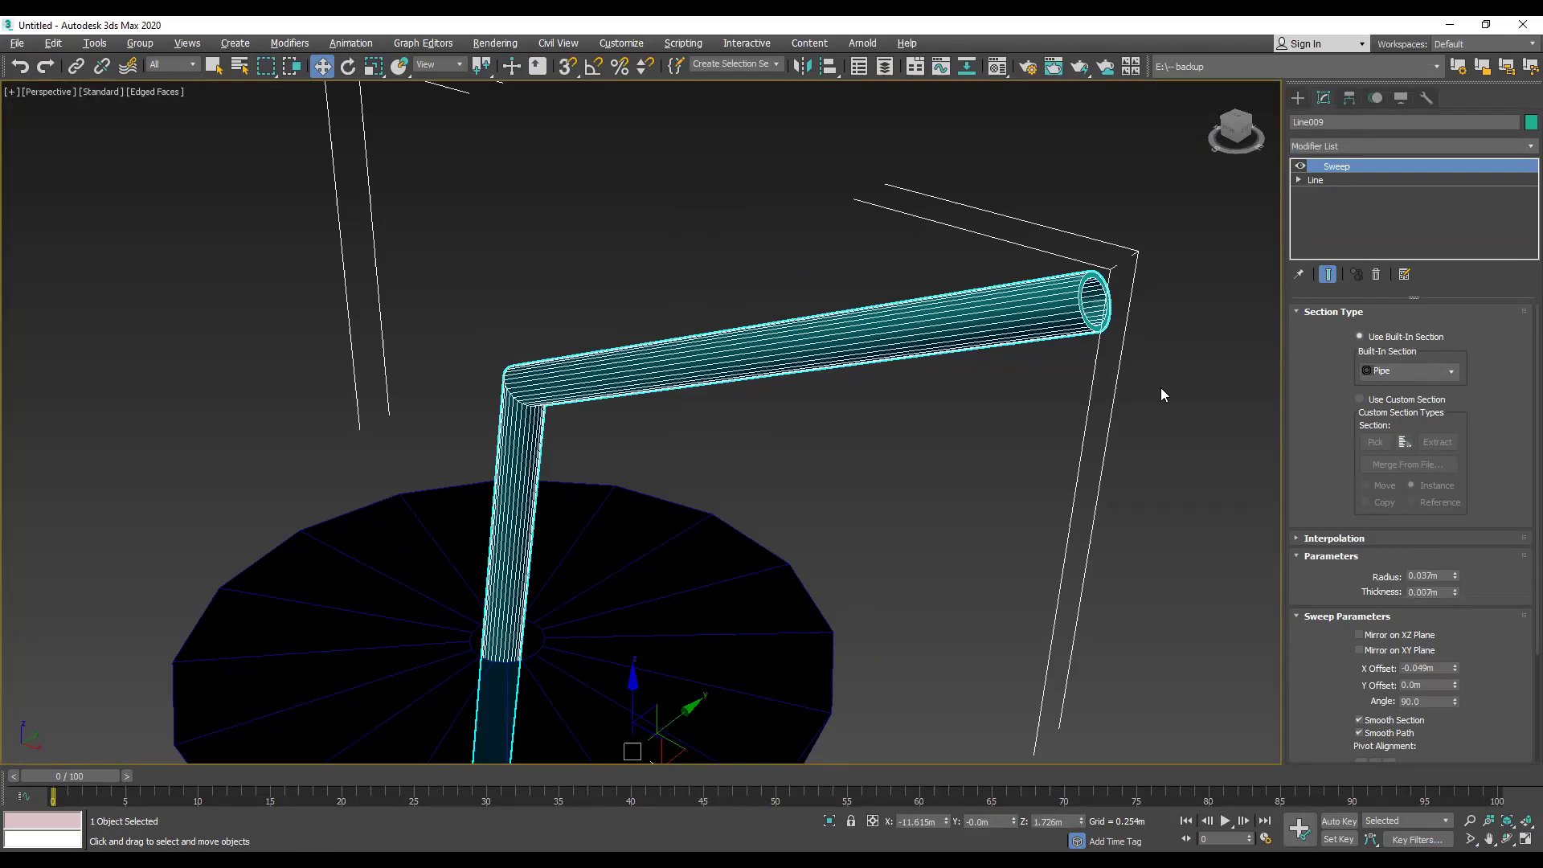
pyautogui.click(918, 429)
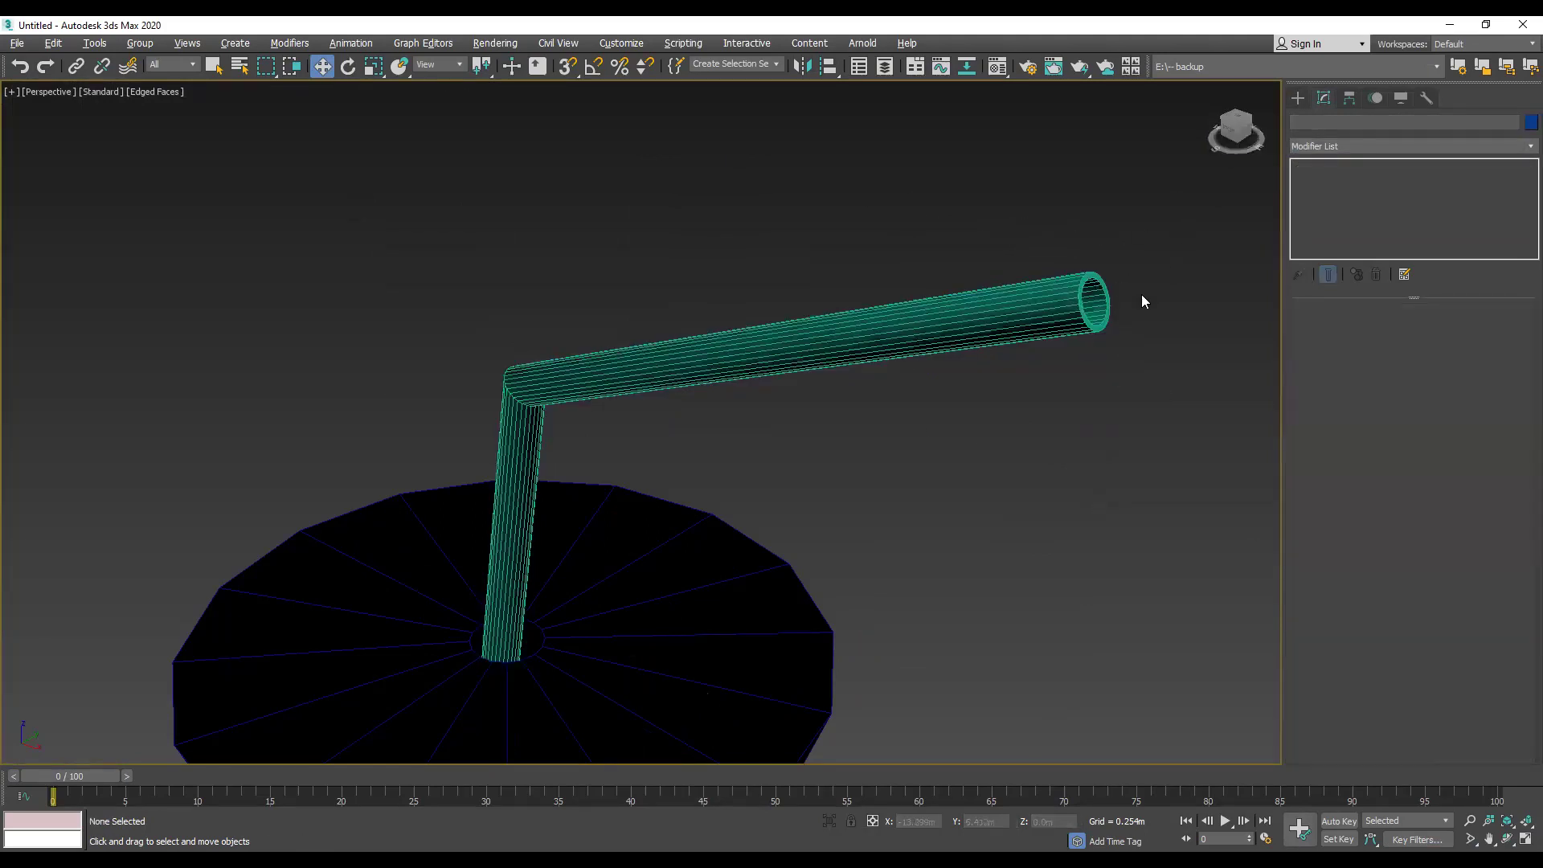
pyautogui.scroll(-4, 1141, 294)
pyautogui.moveTo(816, 486); pyautogui.dragTo(828, 341, button='middle')
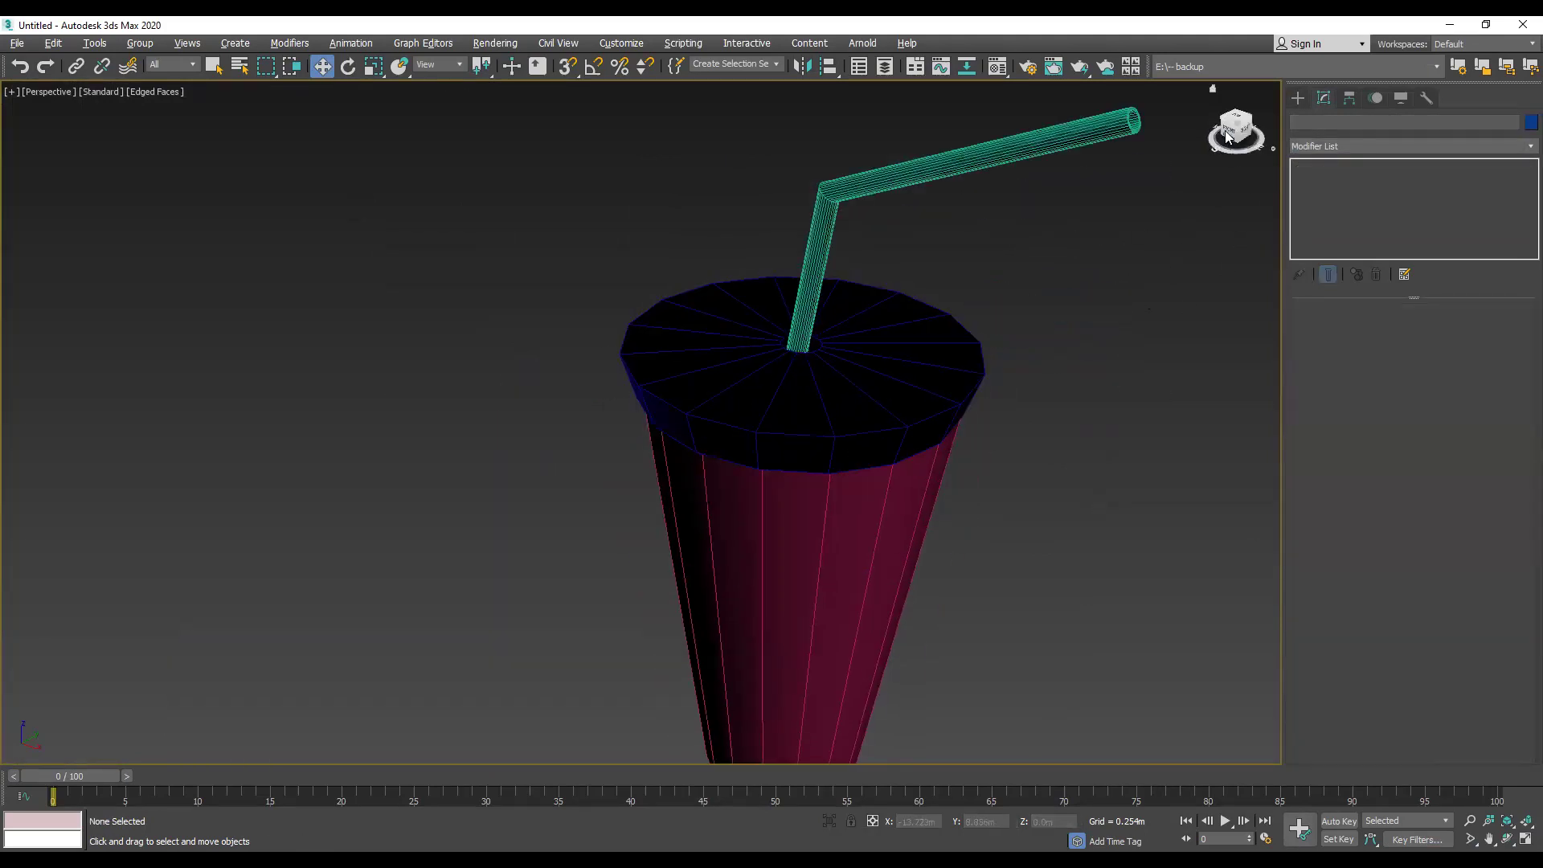
pyautogui.moveTo(1232, 133); pyautogui.dragTo(1156, 127)
pyautogui.moveTo(957, 213); pyautogui.dragTo(1153, 190)
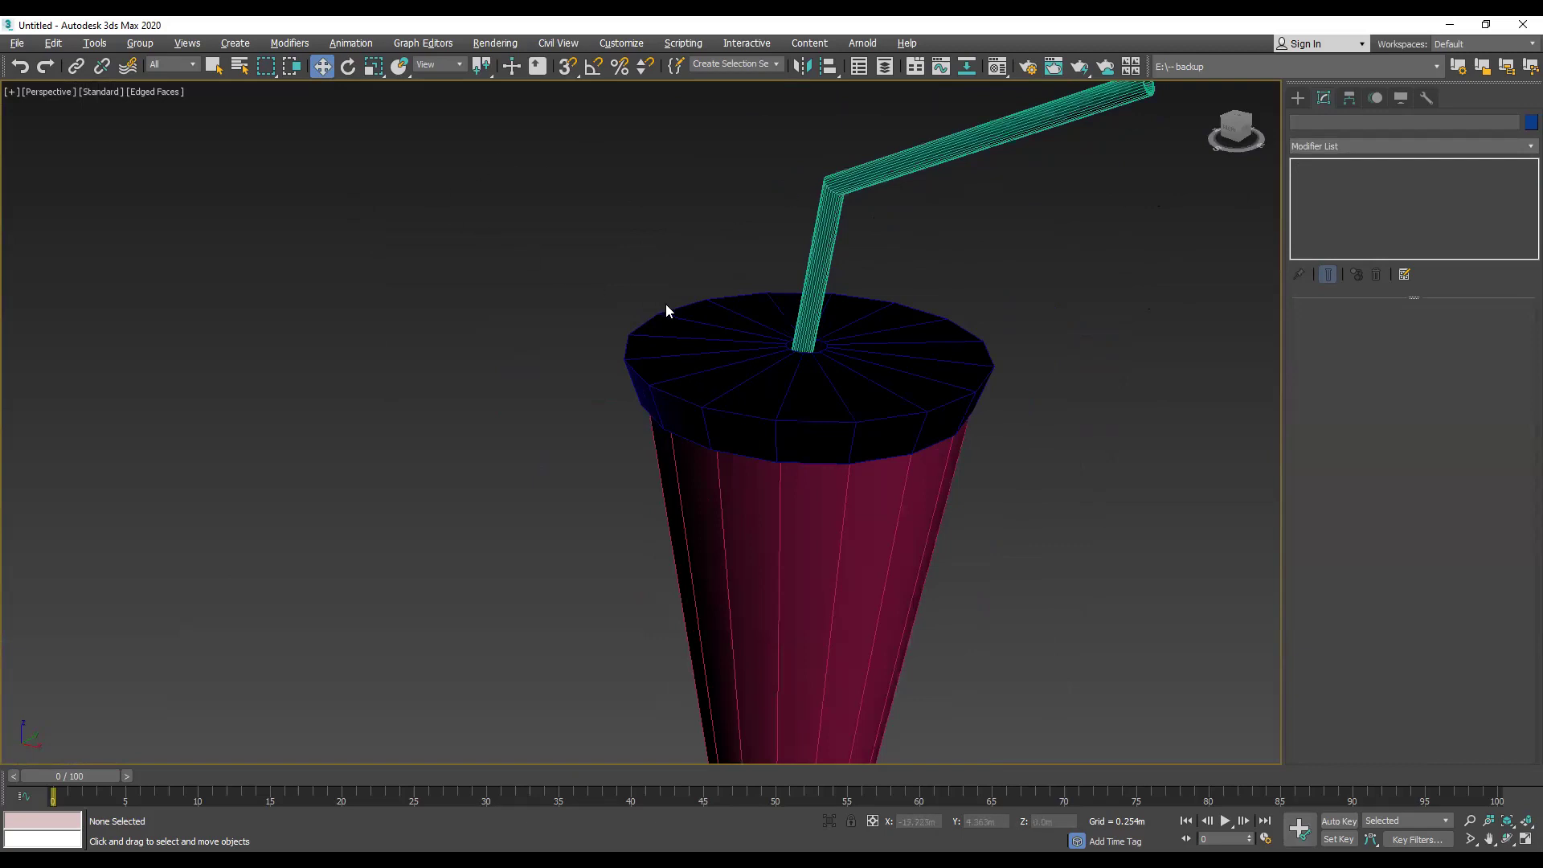
pyautogui.scroll(-5, 987, 372)
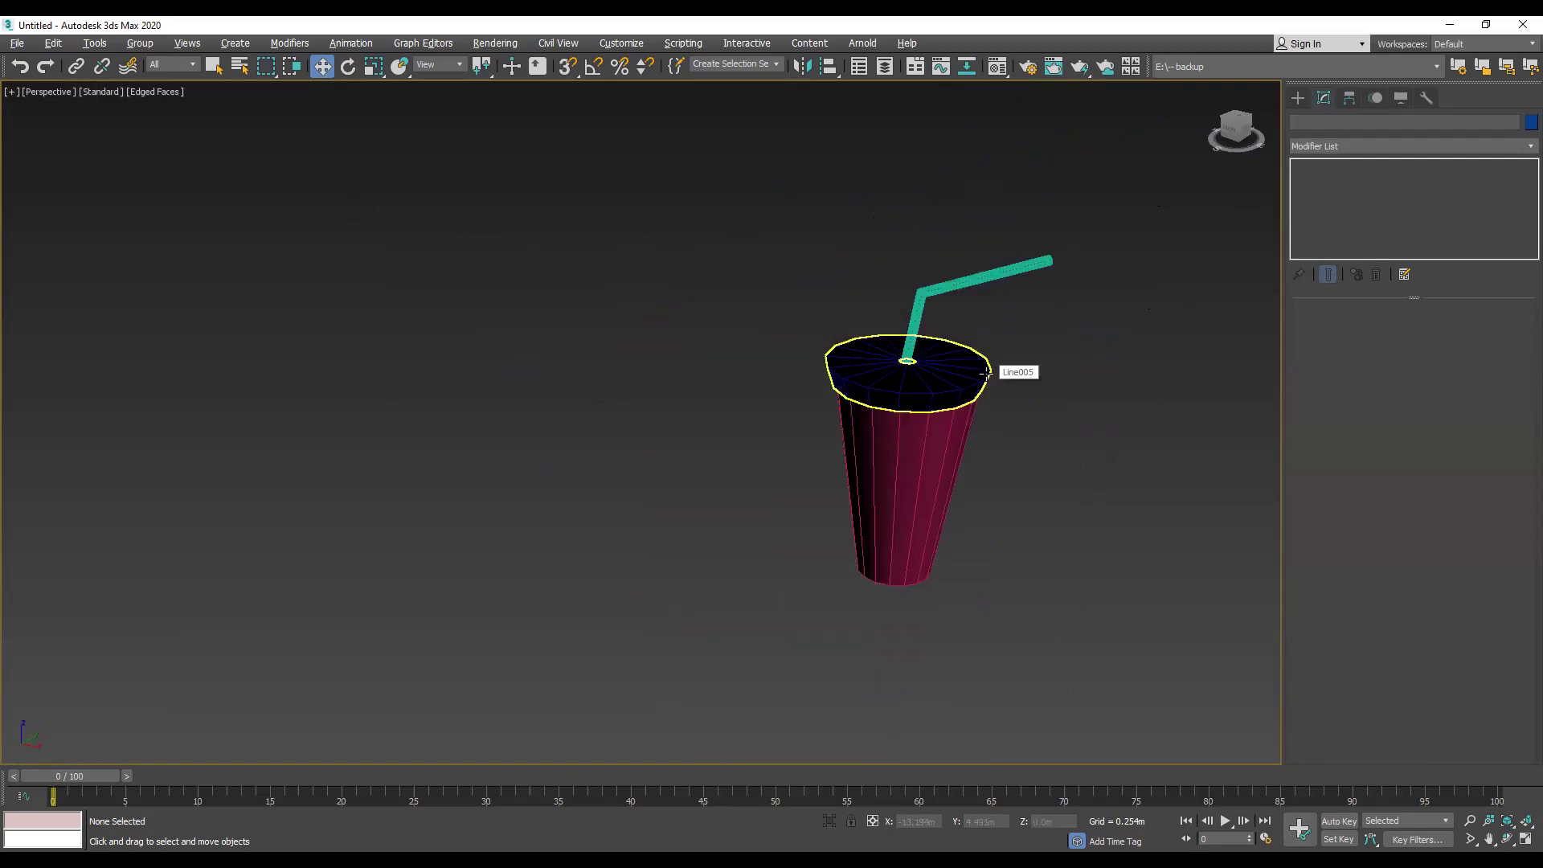
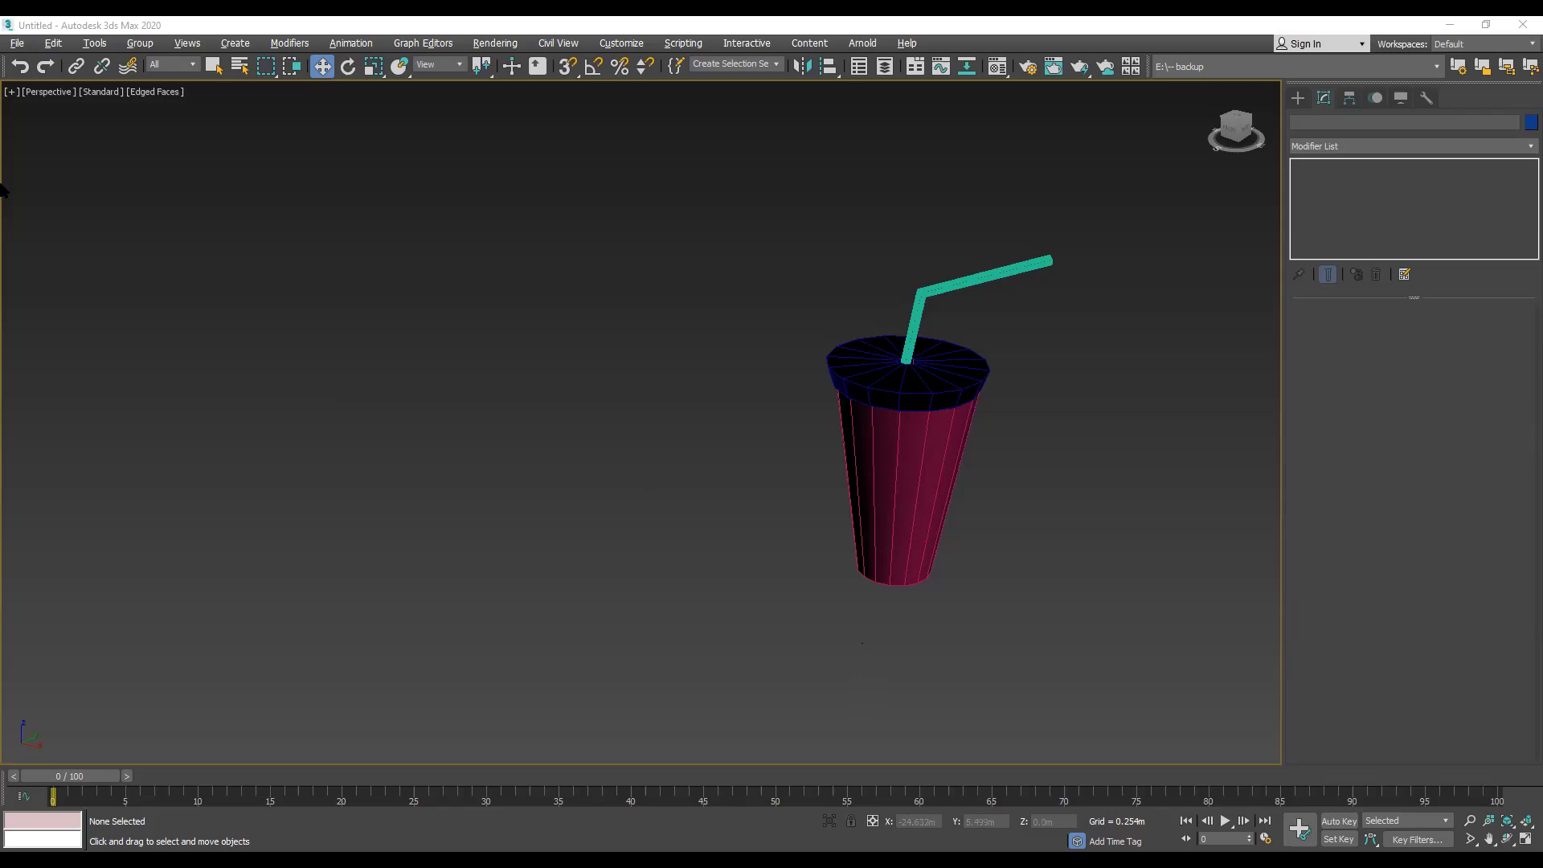
# Step: Reset the scene to an empty one and maximize the Front view
pyautogui.click(17, 42)
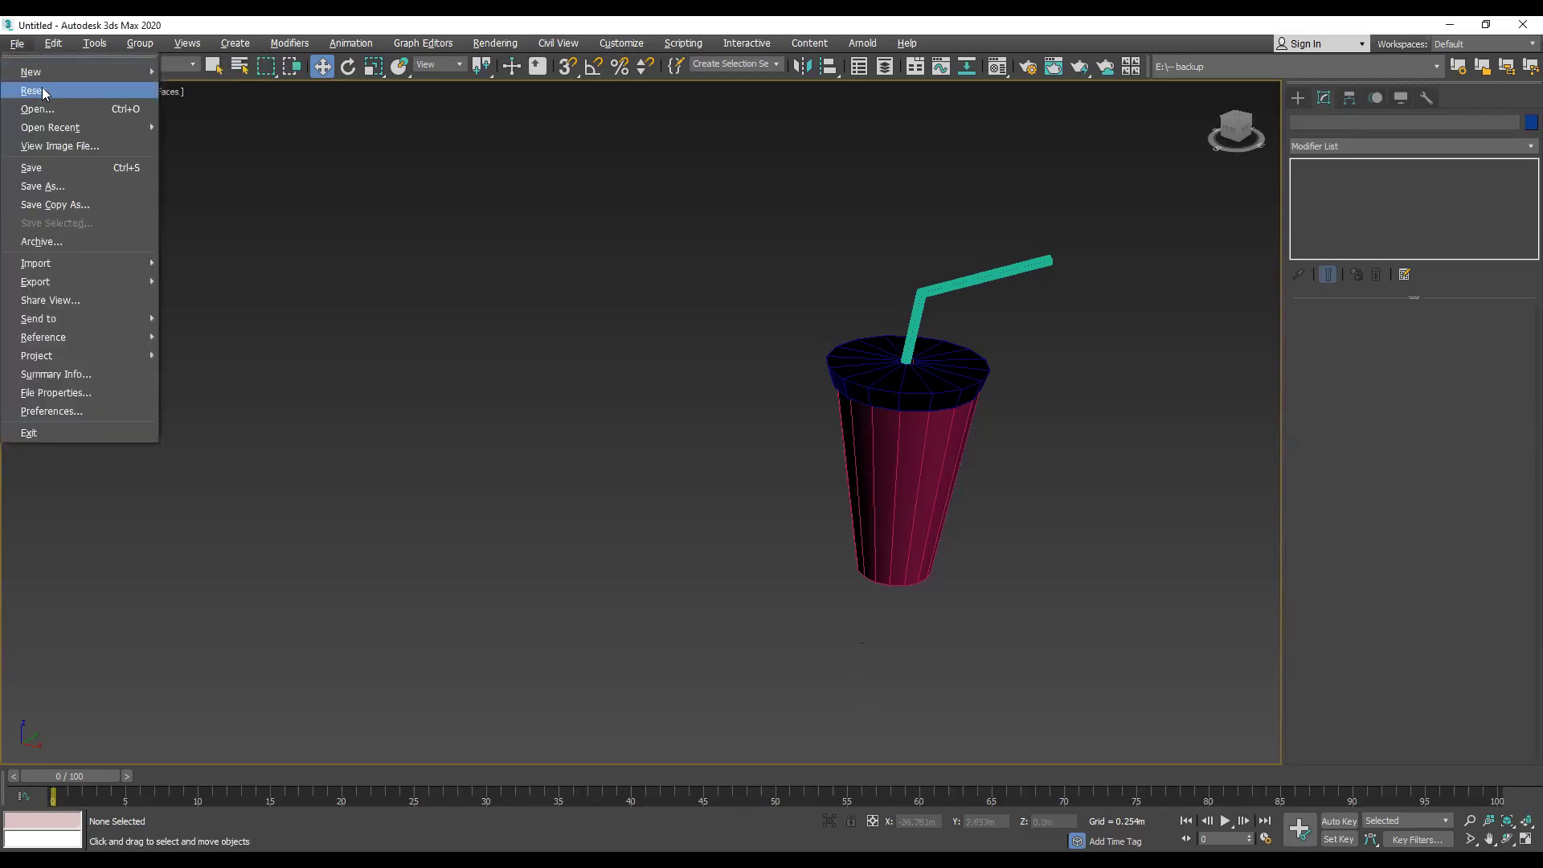
pyautogui.click(41, 90)
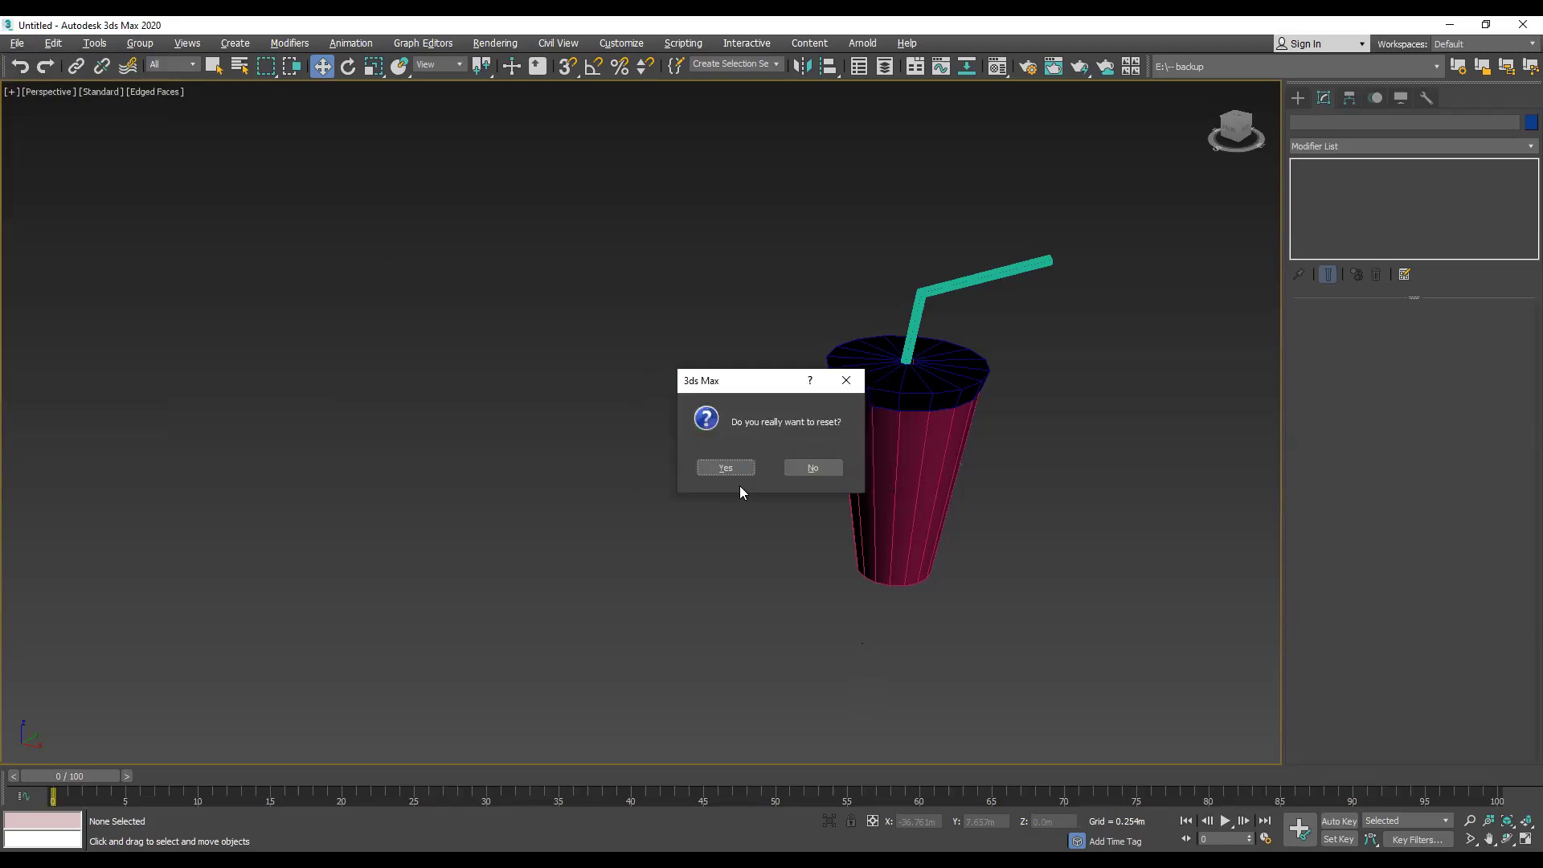
pyautogui.click(737, 476)
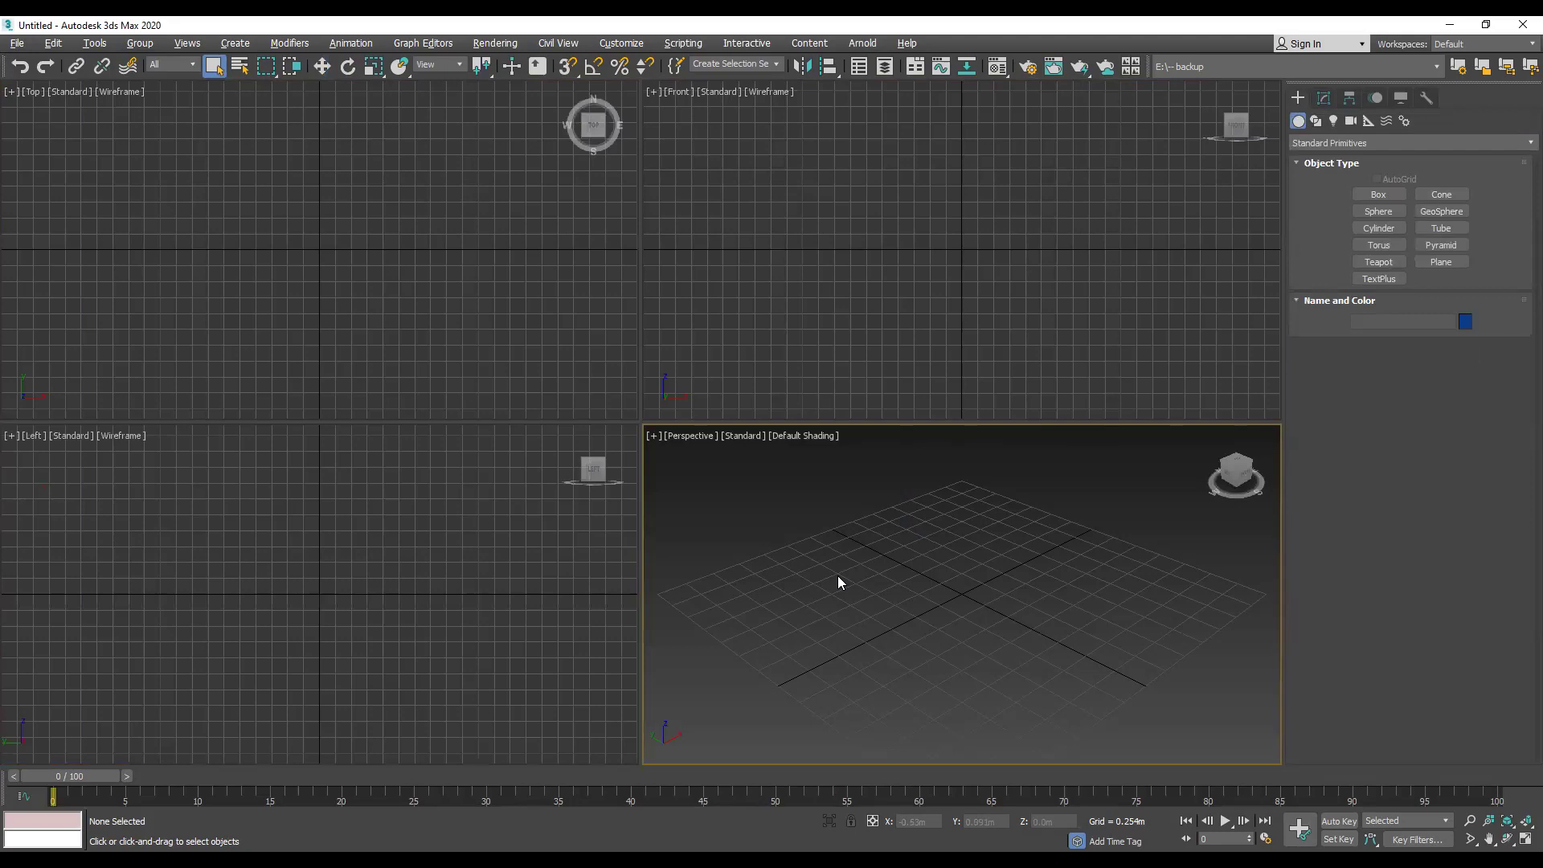
pyautogui.hotkey('alt', 'w')
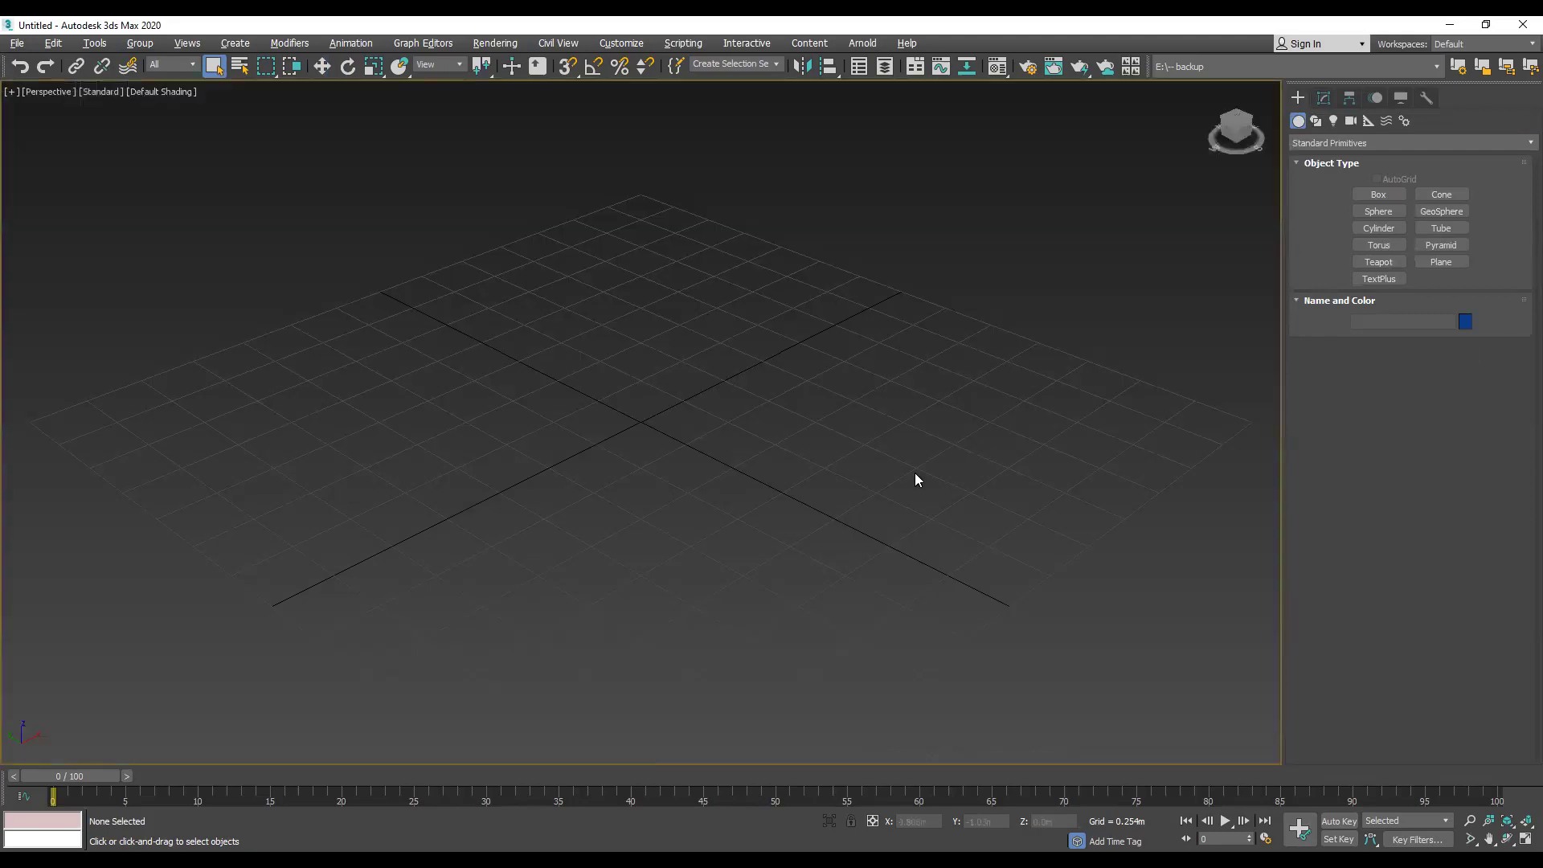
pyautogui.hotkey('alt', 'w')
pyautogui.hotkey('alt', 'w')
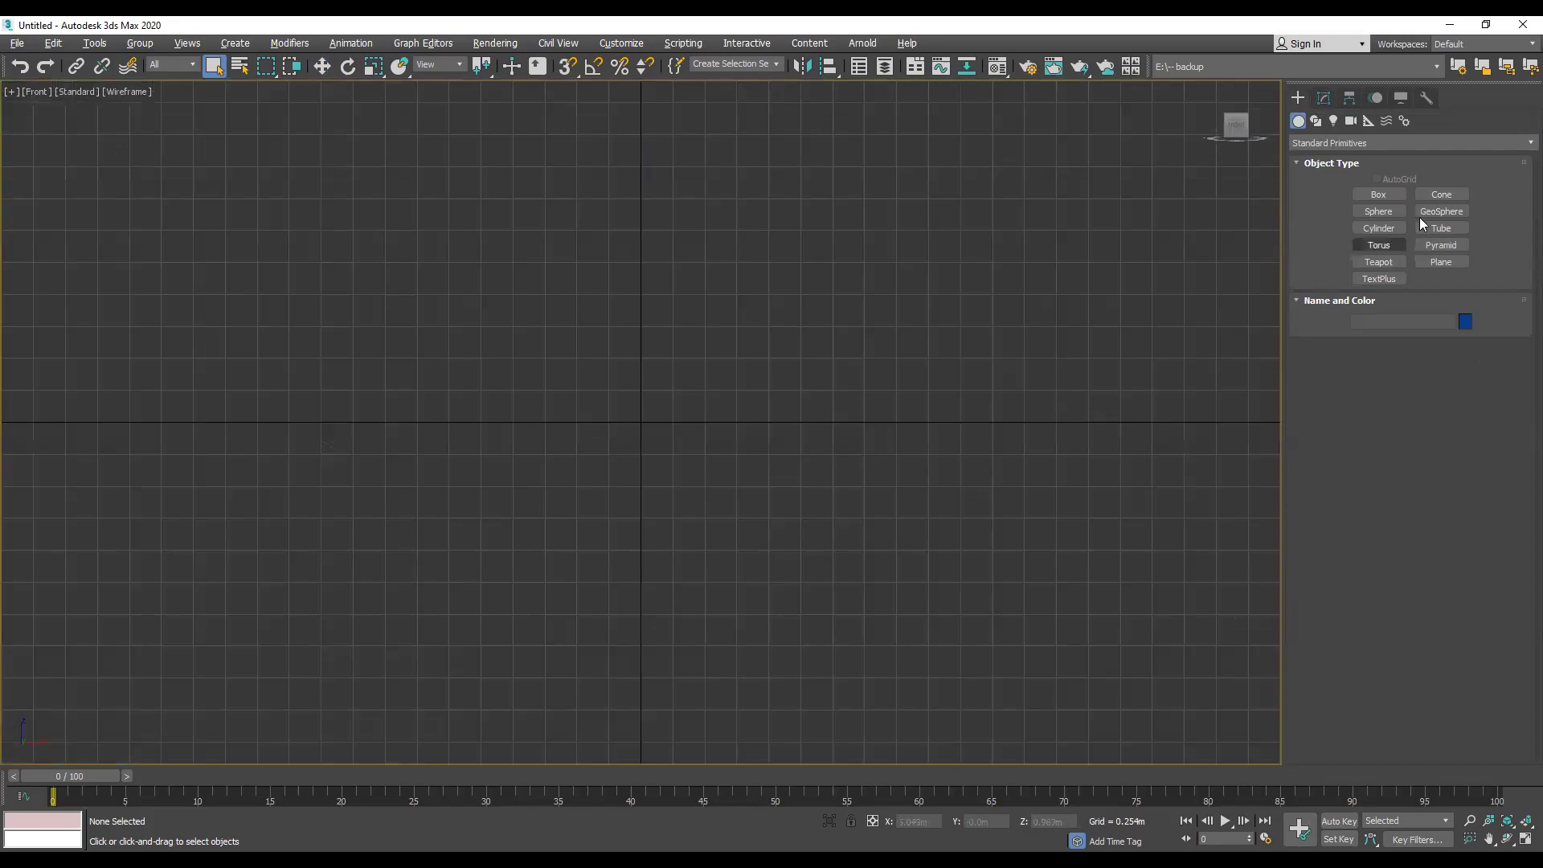
# Step: Draw a three-point corner line in the Front view, rising to a central peak and sloping gently down on the far side
pyautogui.click(1316, 121)
pyautogui.click(1380, 209)
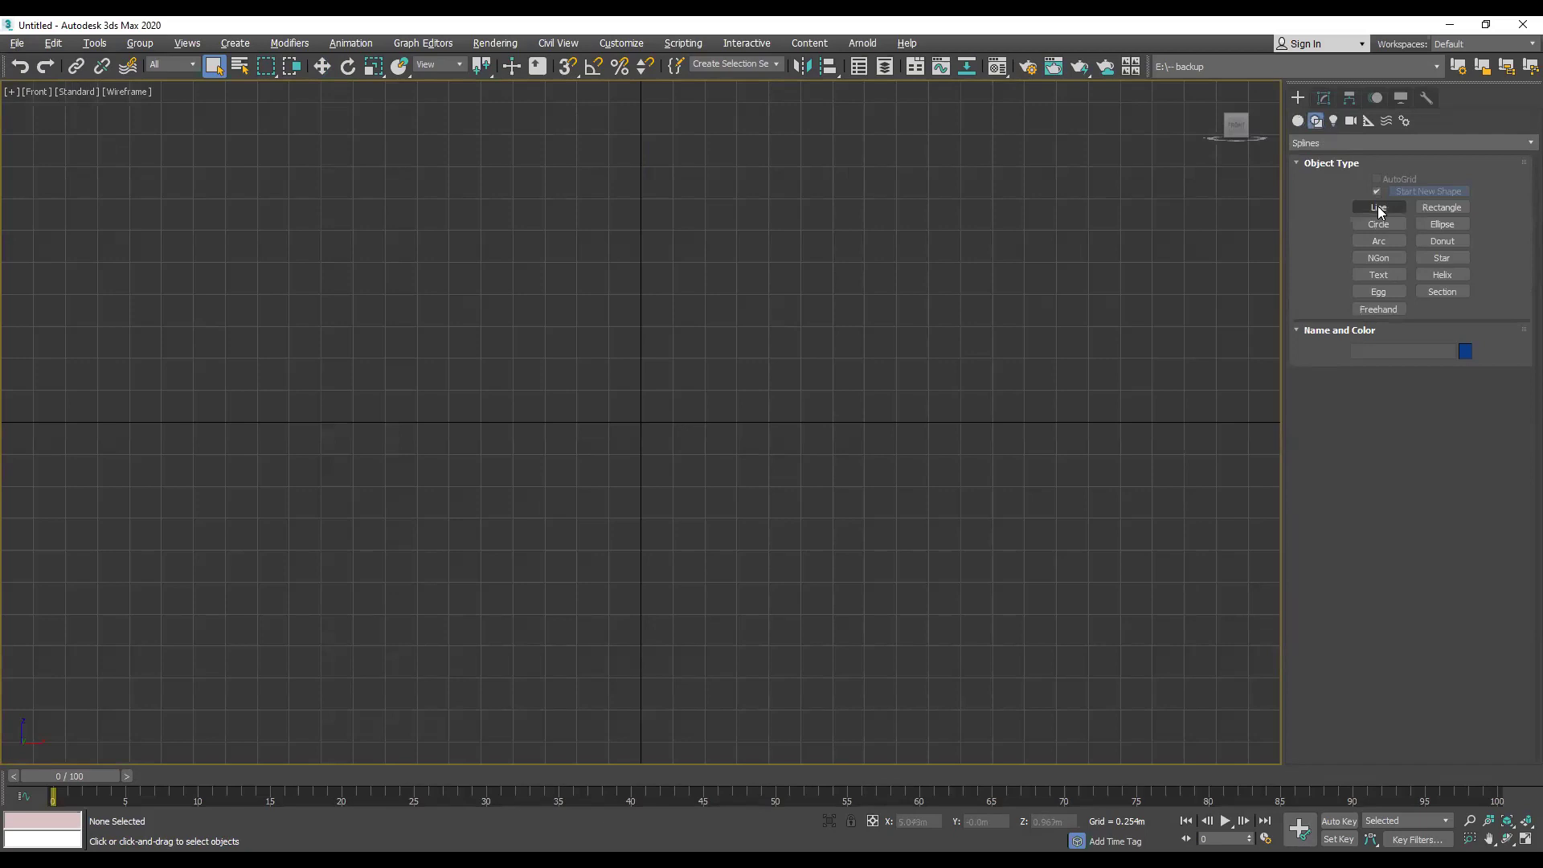
pyautogui.moveTo(568, 300); pyautogui.dragTo(680, 480, button='middle')
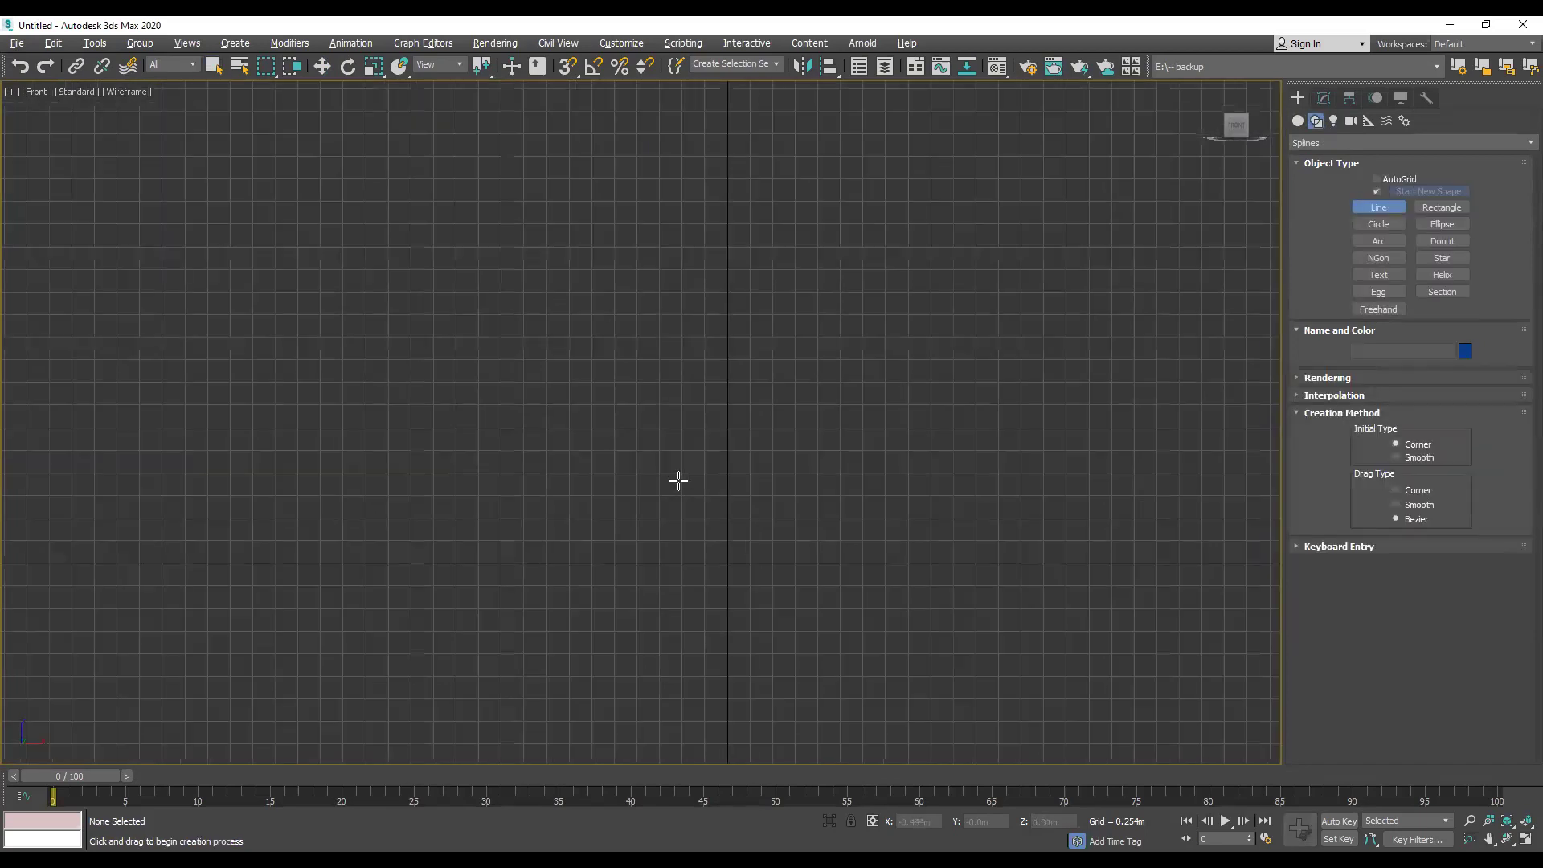
pyautogui.click(457, 429)
pyautogui.click(703, 188)
pyautogui.click(960, 246)
pyautogui.rightClick(934, 394)
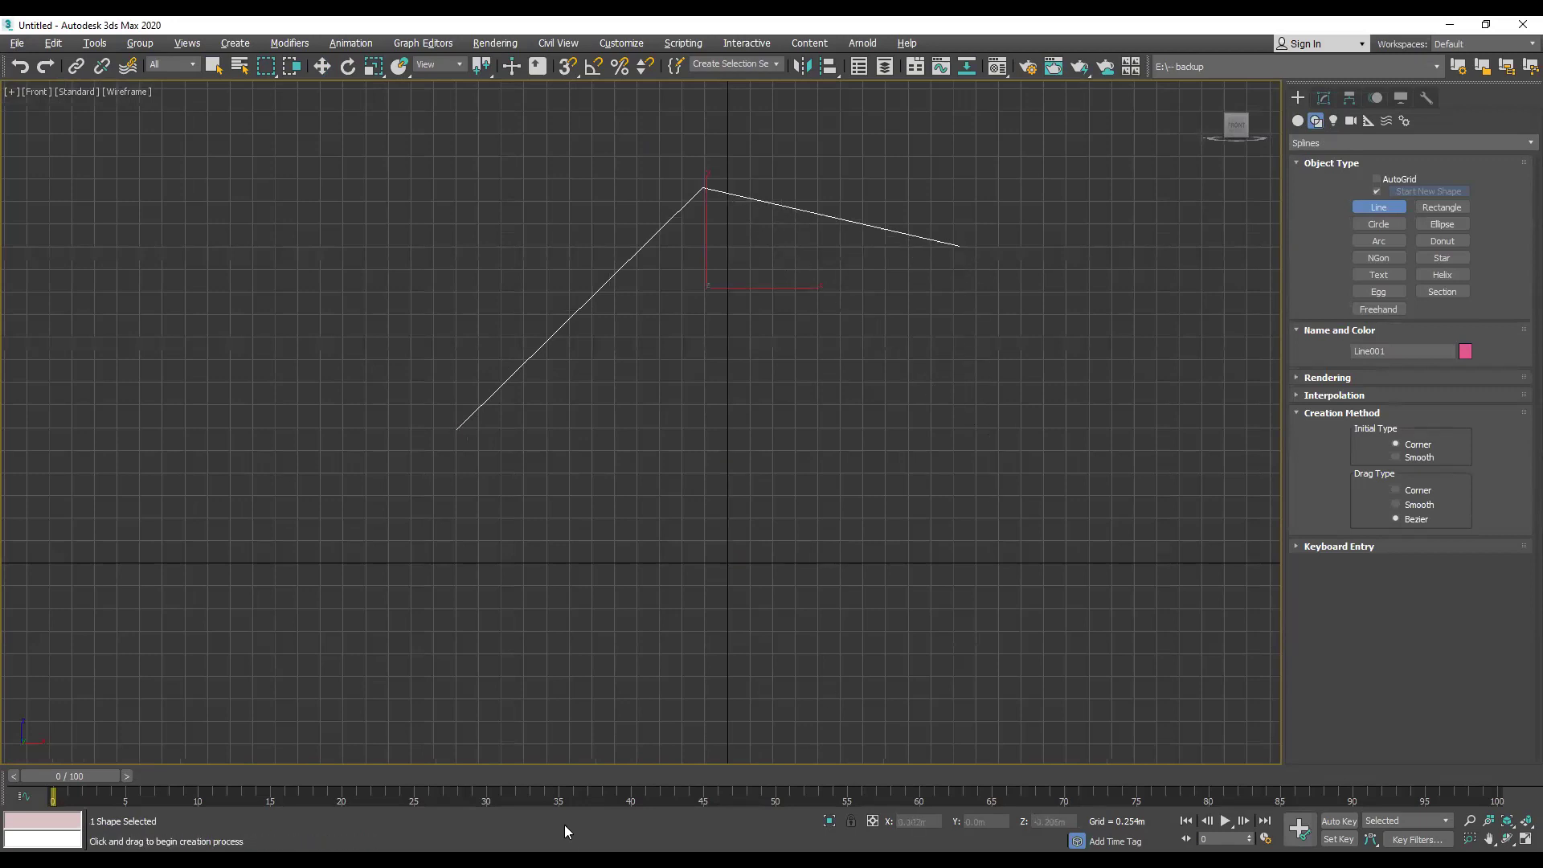
# Step: Draw a separate, nearly horizontal two-point line above the bent line
pyautogui.moveTo(704, 360); pyautogui.dragTo(718, 686, button='middle')
pyautogui.click(504, 218)
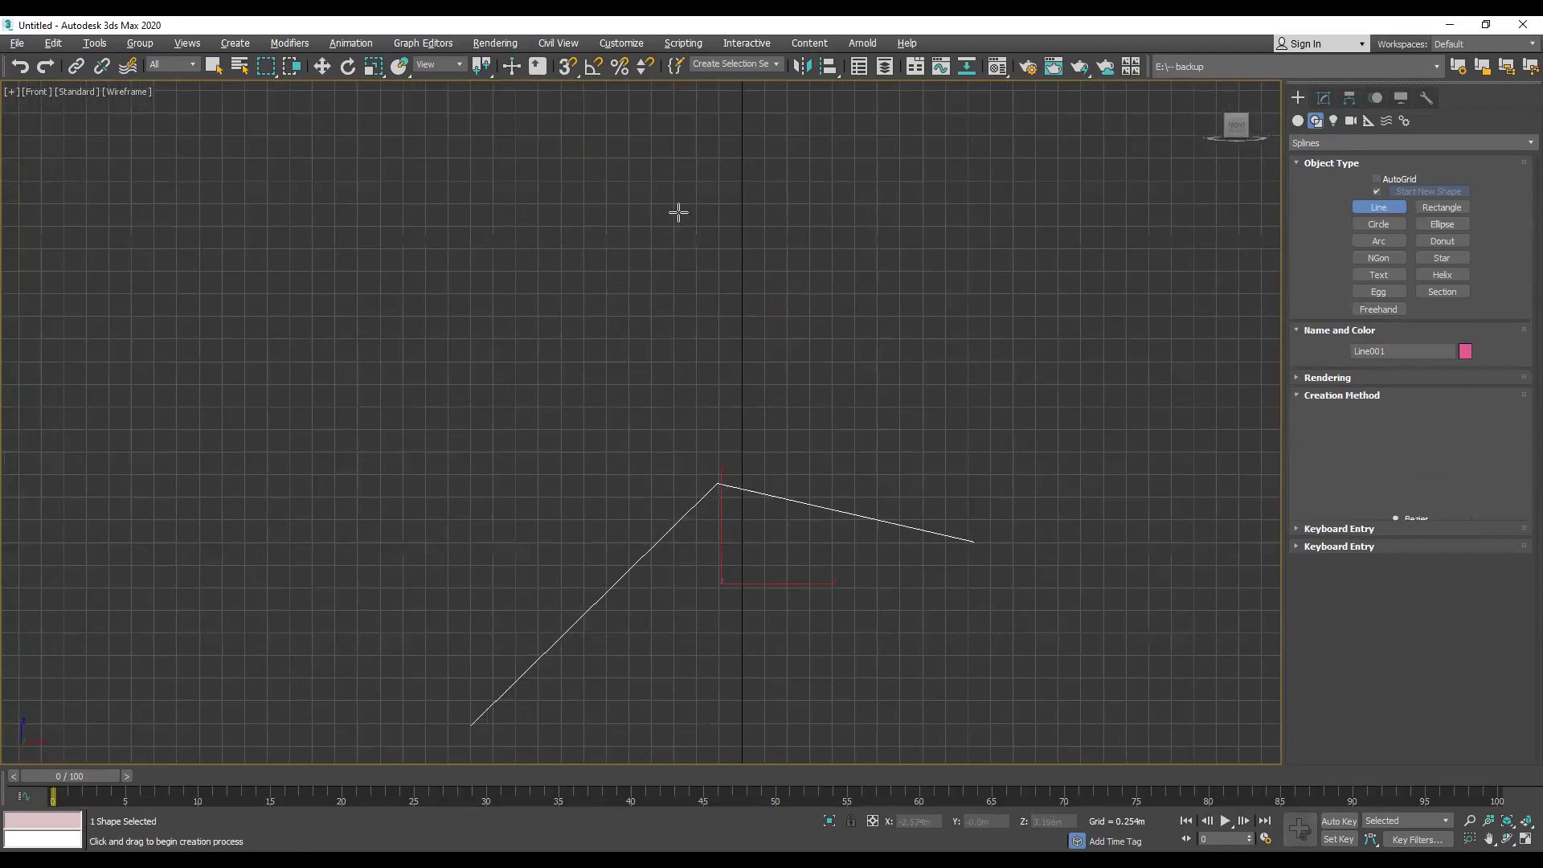
pyautogui.click(1114, 191)
pyautogui.rightClick(1142, 255)
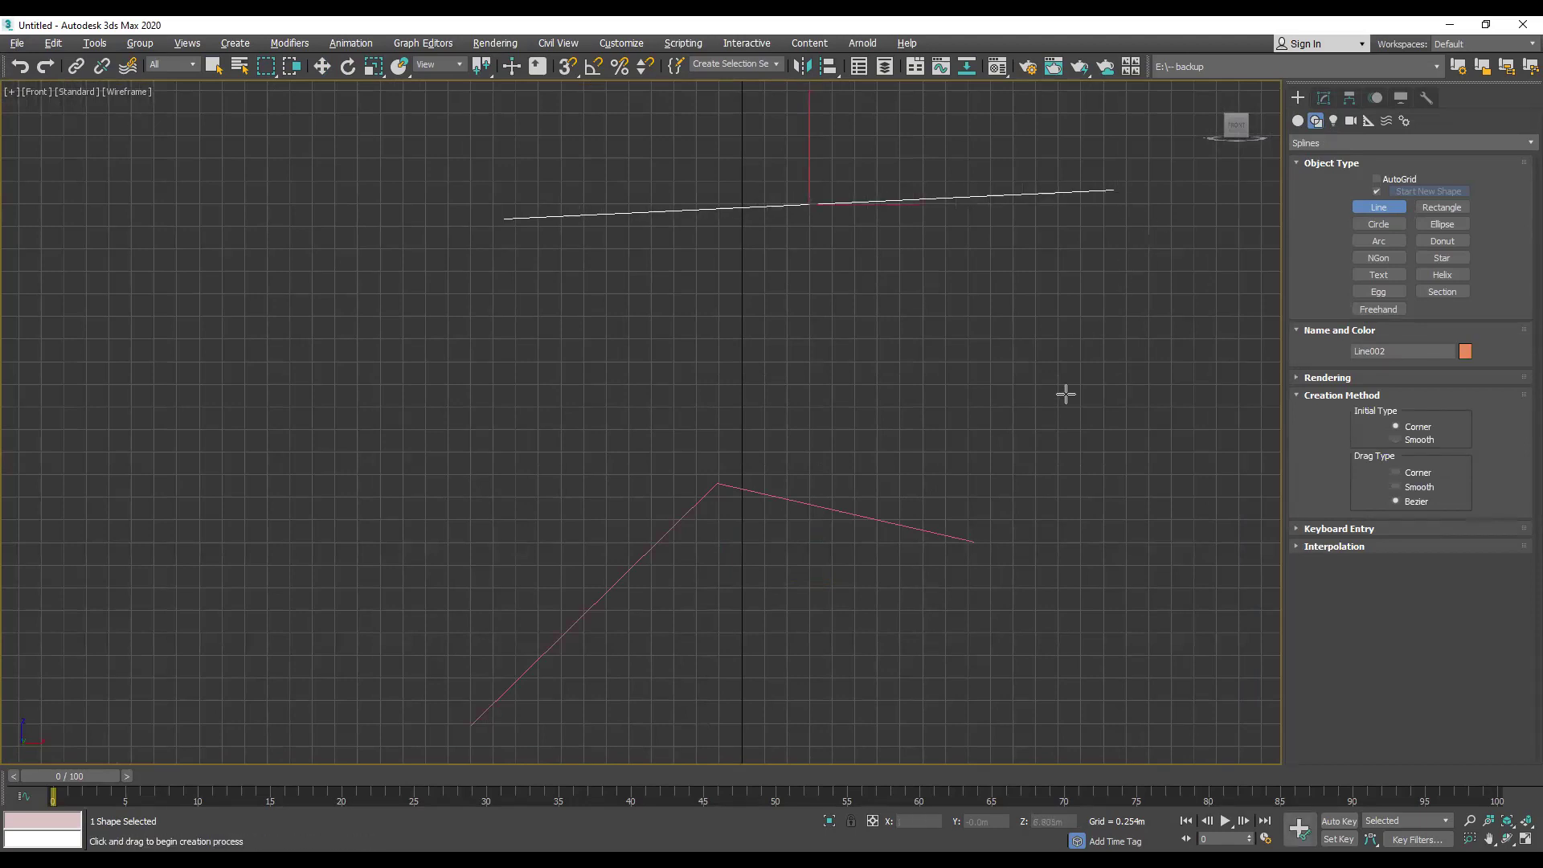
# Step: Convert the bent line's middle vertex to Smooth and move its right end vertex slightly outward and down
pyautogui.click(322, 66)
pyautogui.click(804, 504)
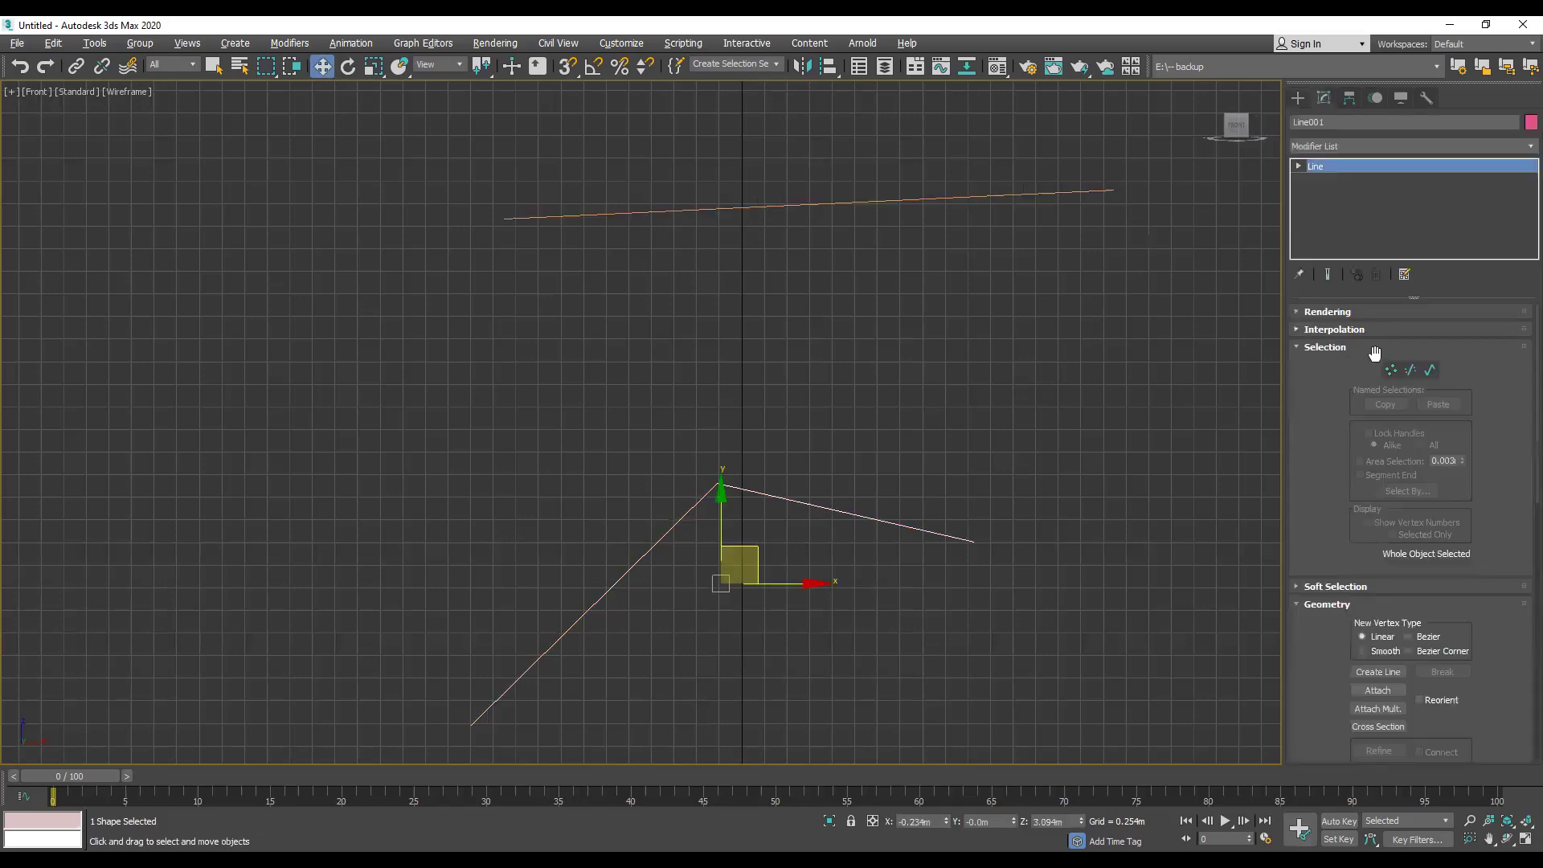
pyautogui.click(1389, 370)
pyautogui.click(718, 484)
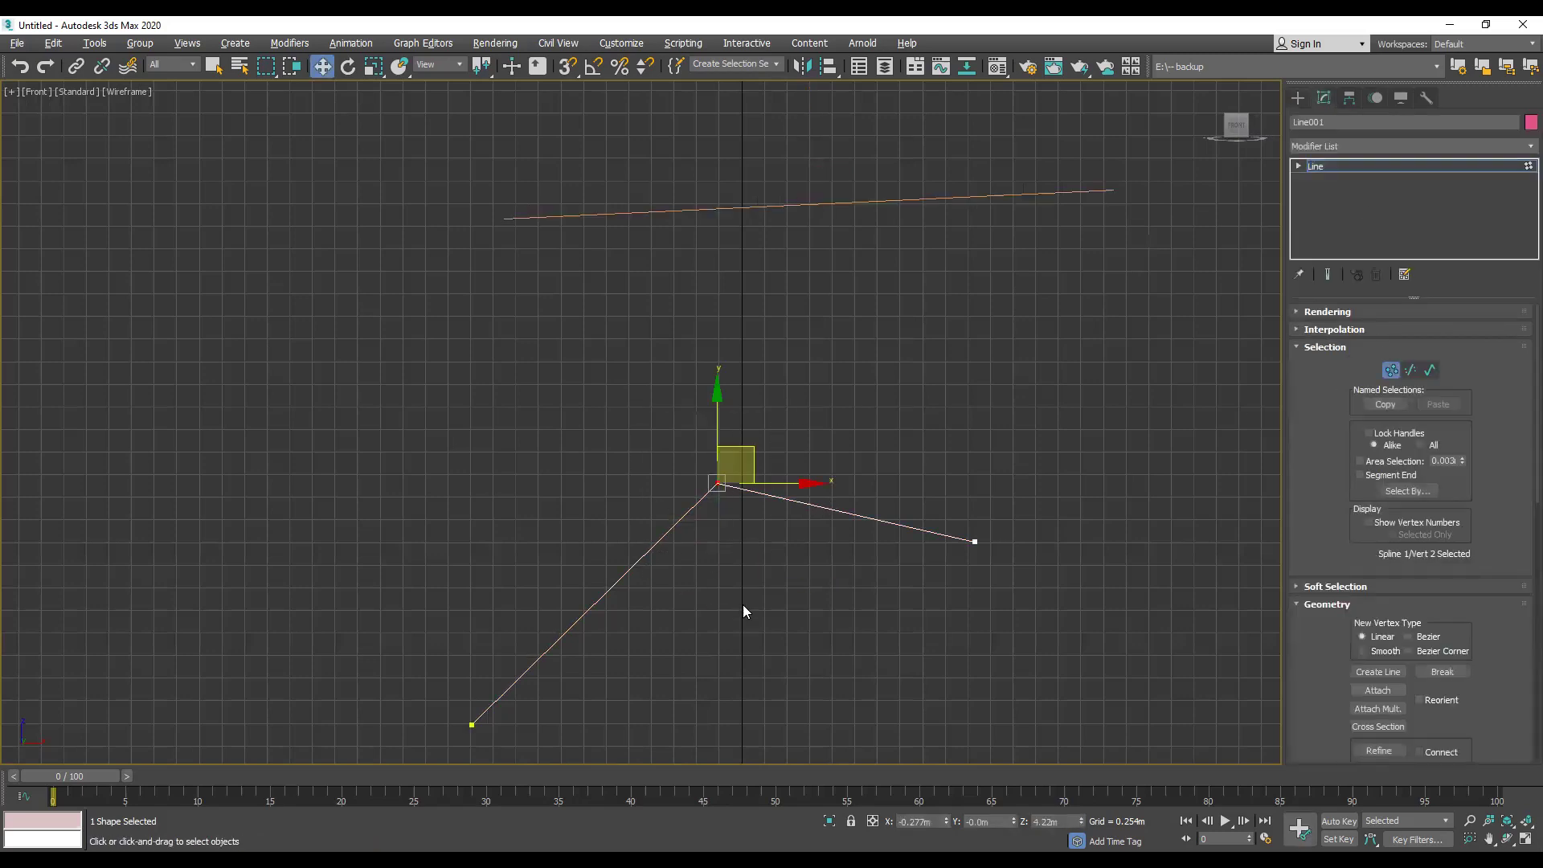
pyautogui.rightClick(790, 583)
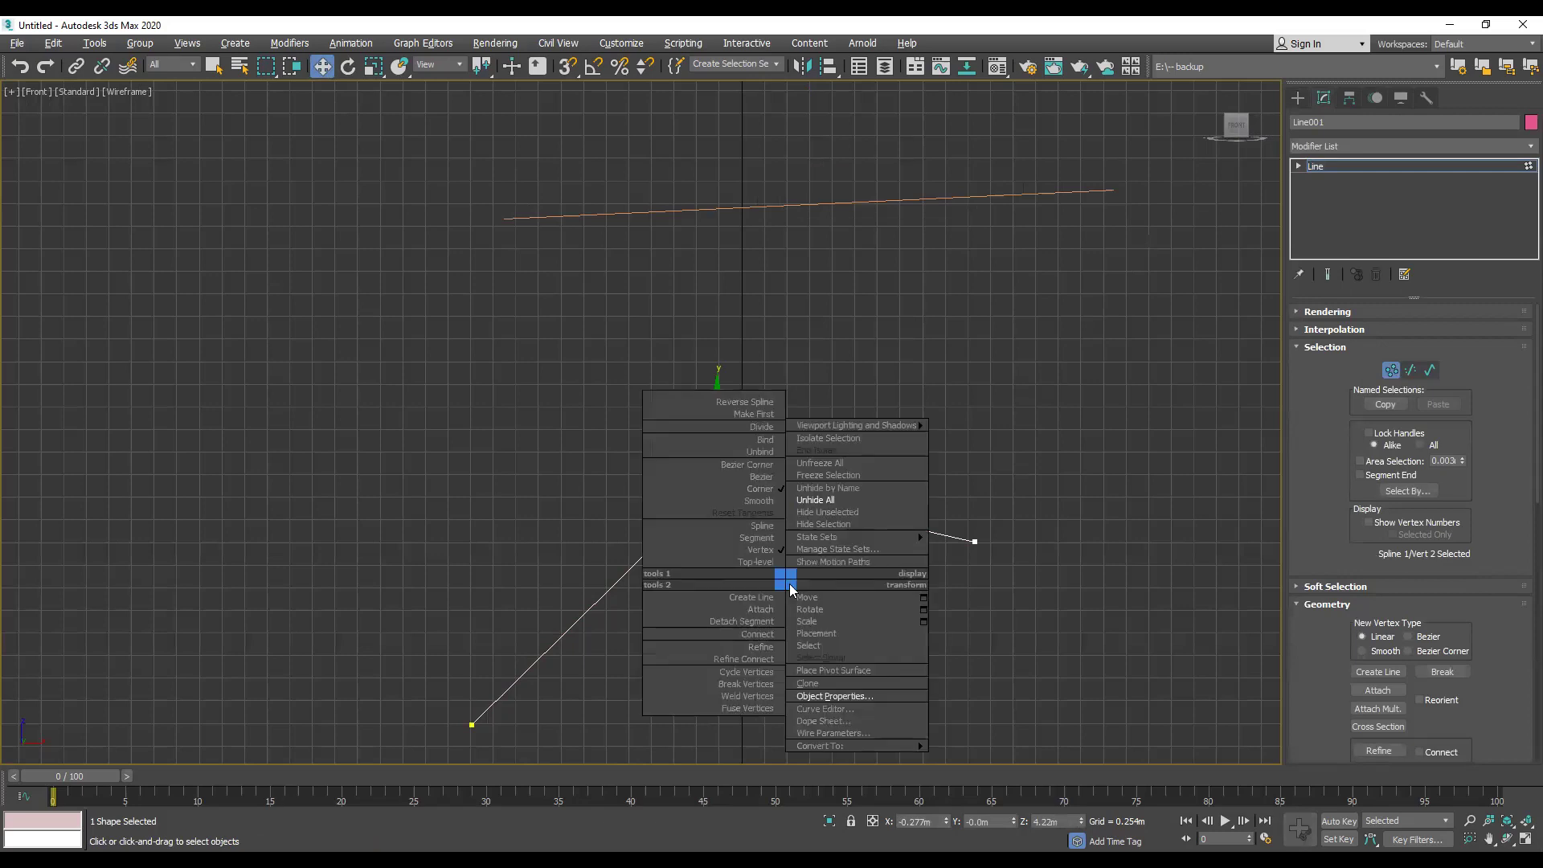
pyautogui.click(759, 501)
pyautogui.click(778, 486)
pyautogui.click(975, 542)
pyautogui.moveTo(1005, 510); pyautogui.dragTo(1063, 559)
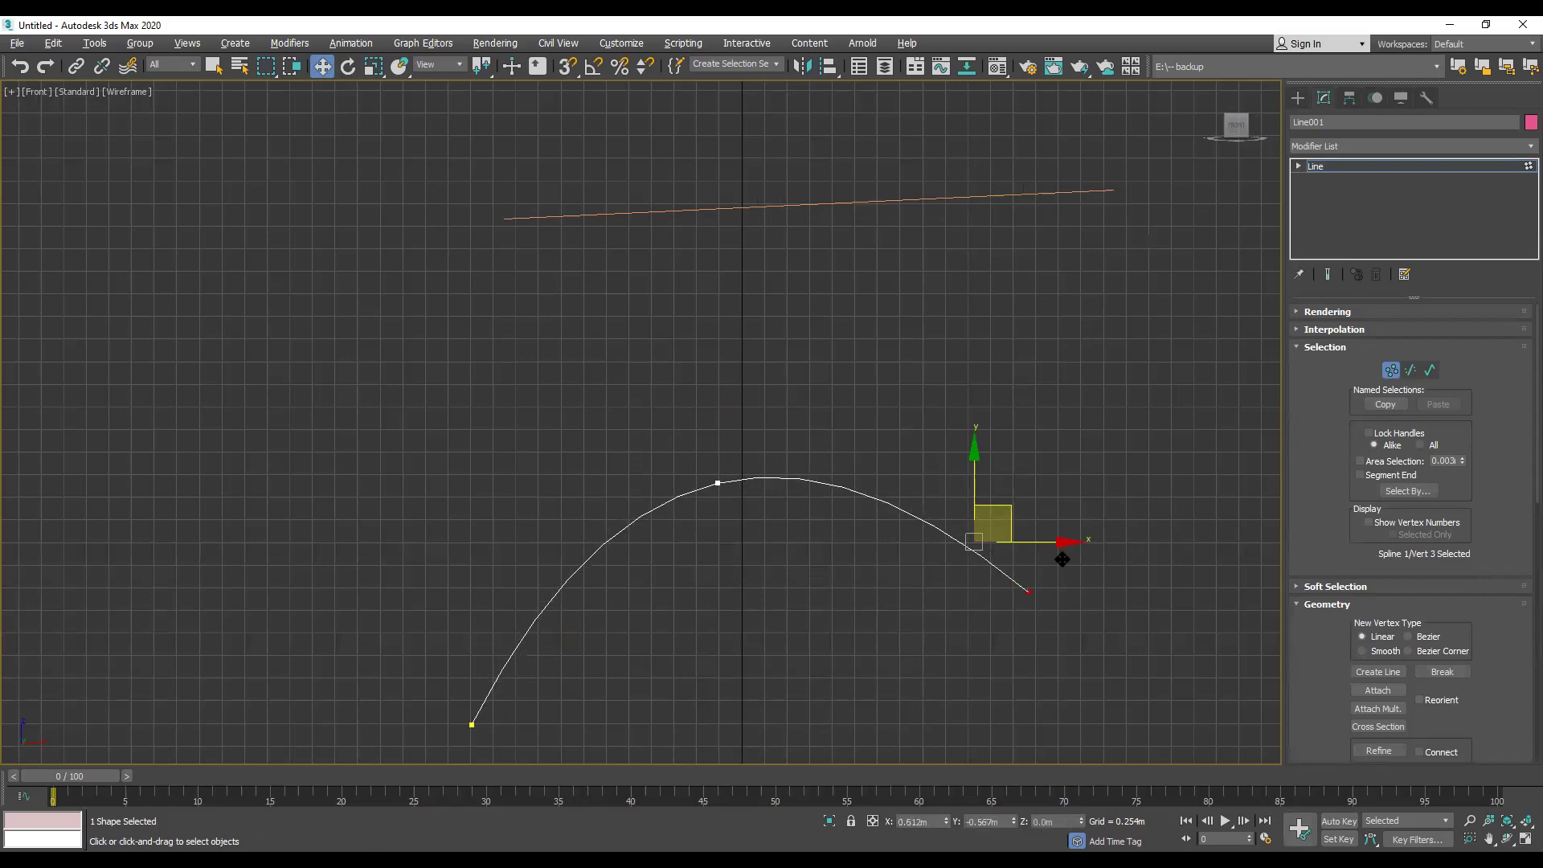
pyautogui.click(1391, 369)
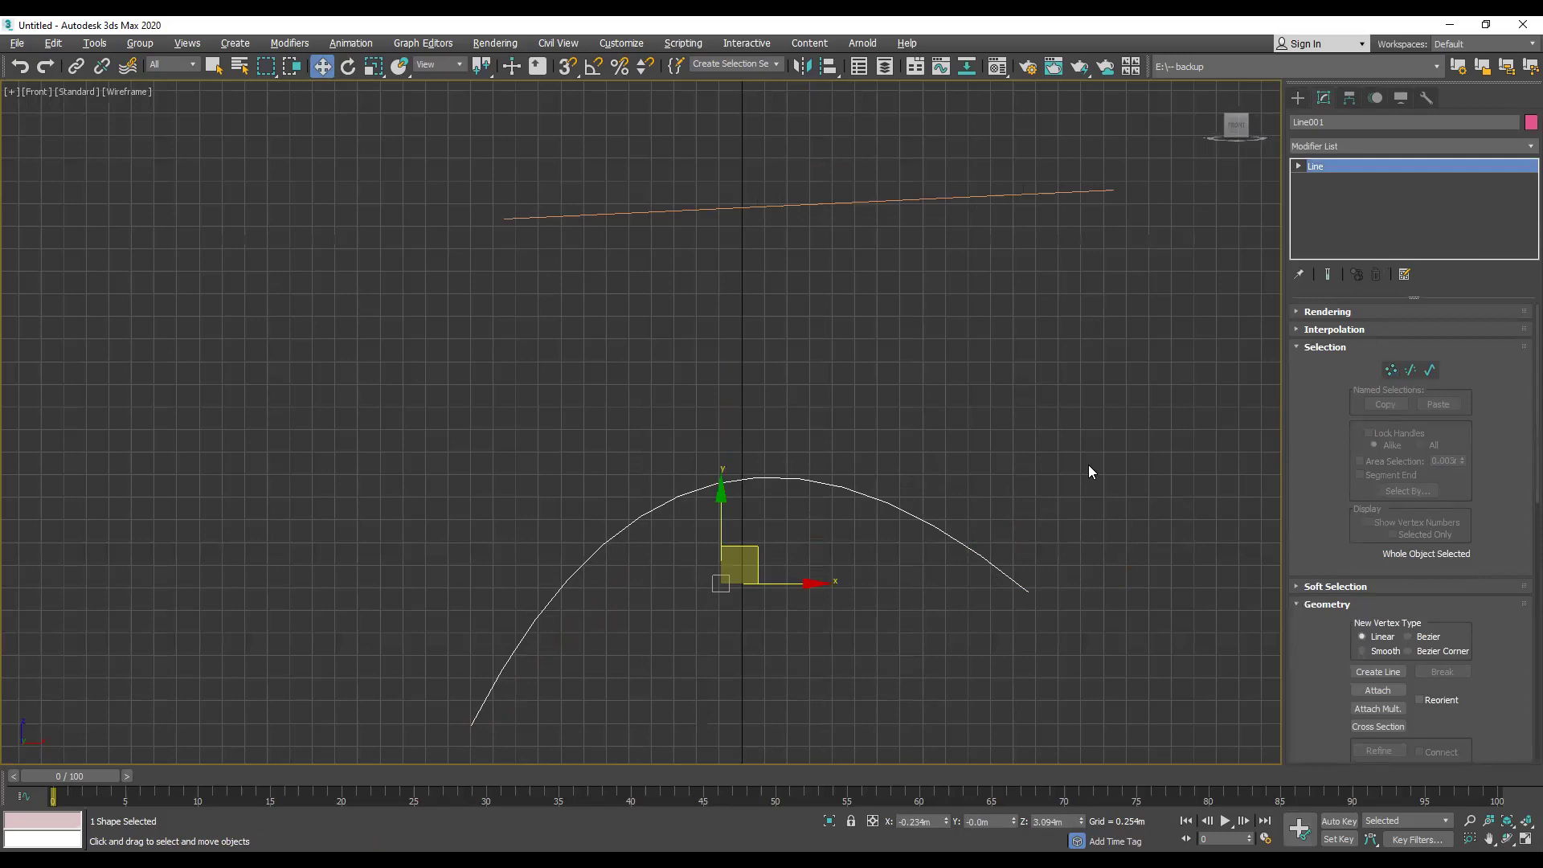
# Step: Clone the nearly horizontal line straight up as one independent copy
pyautogui.scroll(-5, 881, 484)
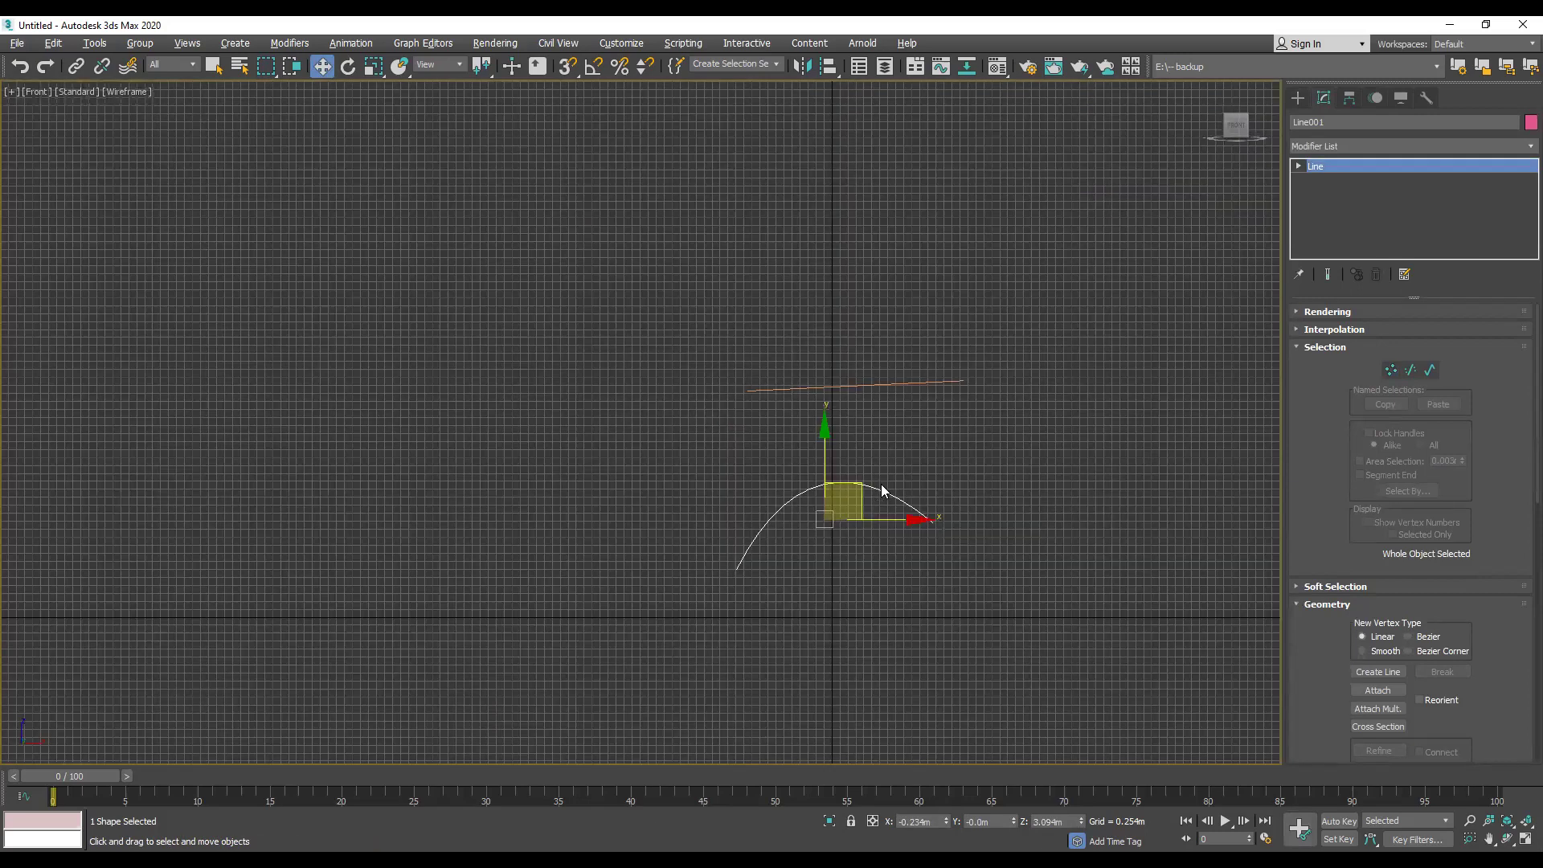
pyautogui.scroll(5, 871, 486)
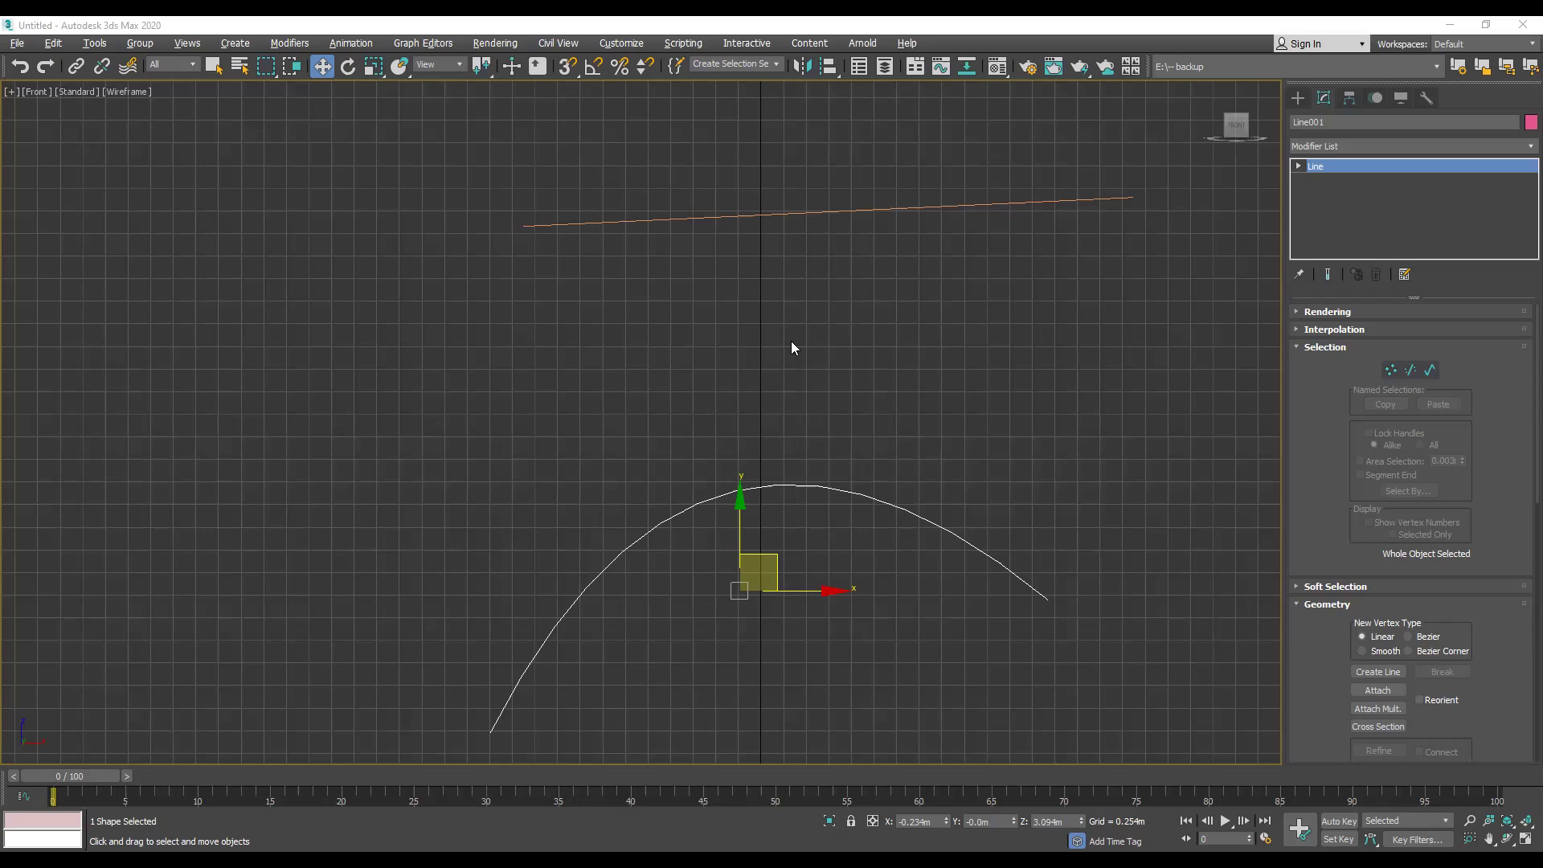
pyautogui.moveTo(884, 217); pyautogui.dragTo(838, 344, button='middle')
pyautogui.click(838, 339)
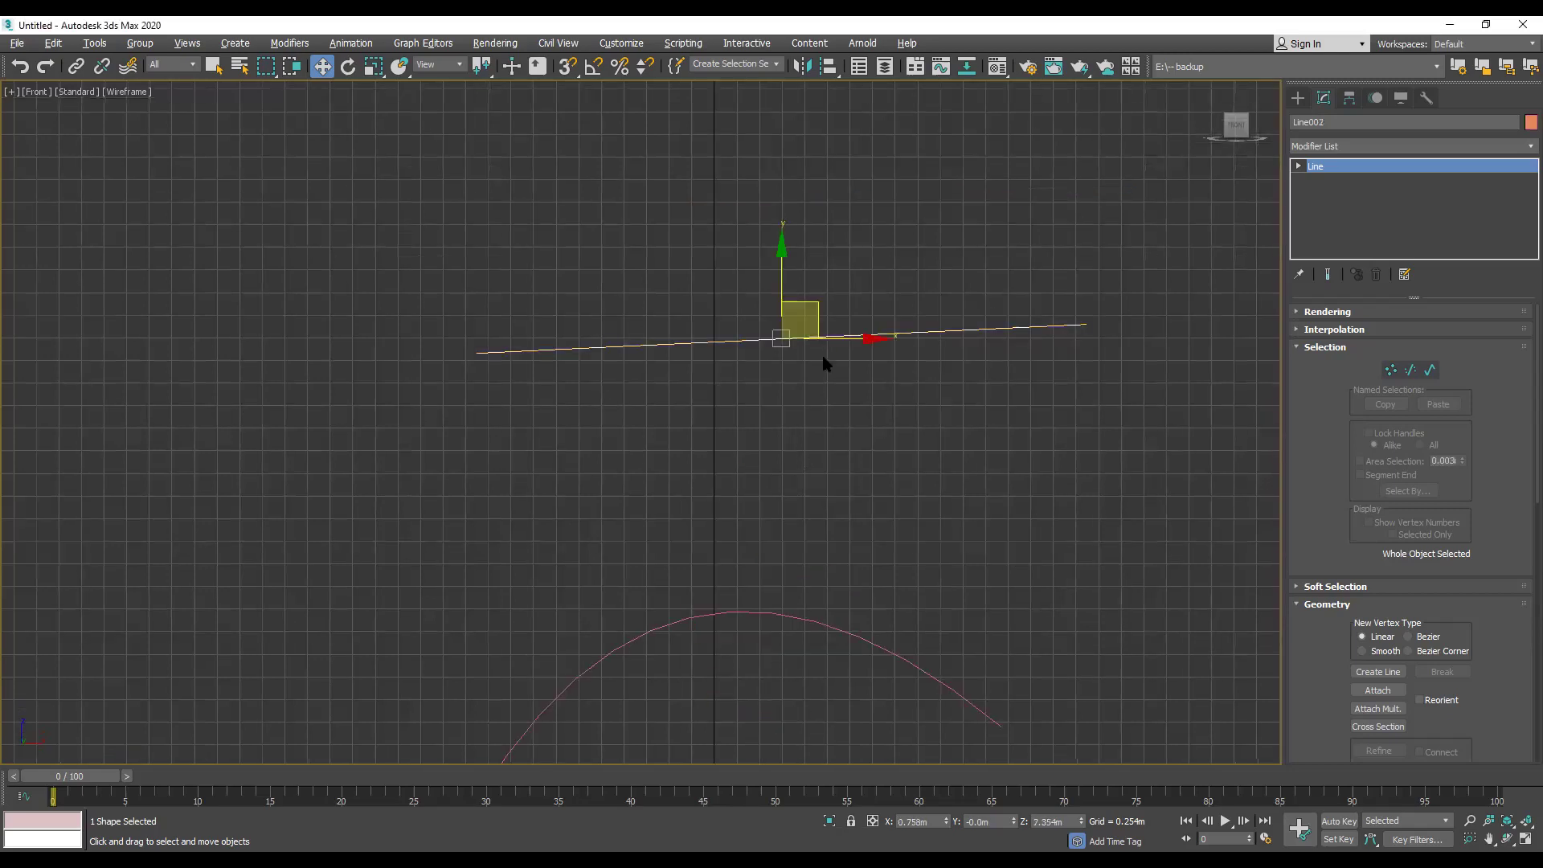
pyautogui.keyDown('shift'); pyautogui.moveTo(783, 263); pyautogui.dragTo(775, 127); pyautogui.keyUp('shift')
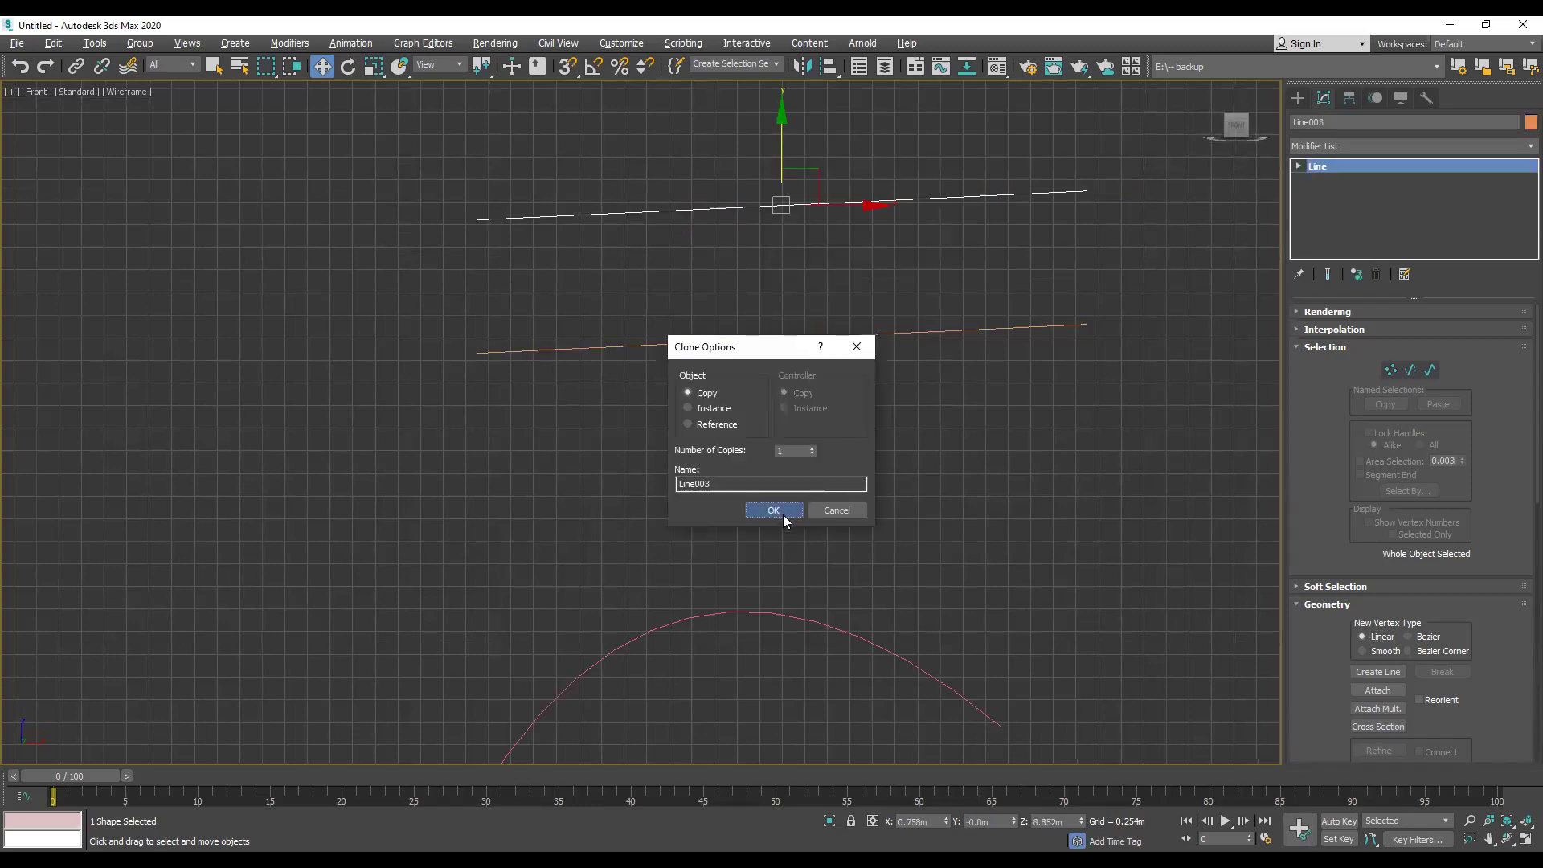
pyautogui.click(779, 515)
# Step: Apply a Sweep modifier to the copied line and frame it in the maximized Perspective view
pyautogui.click(1519, 148)
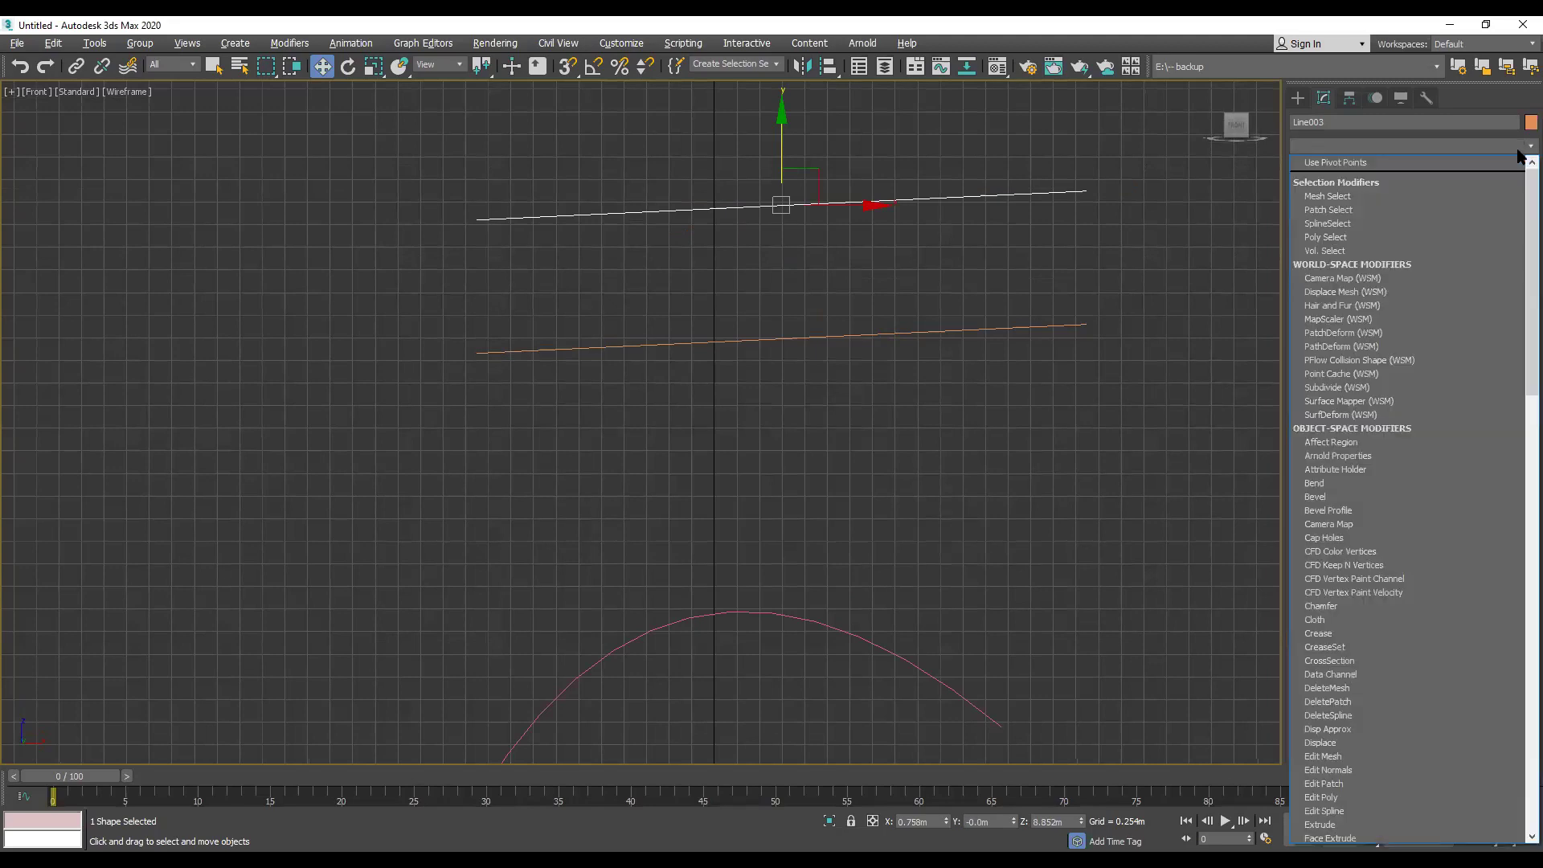
pyautogui.write('sw')
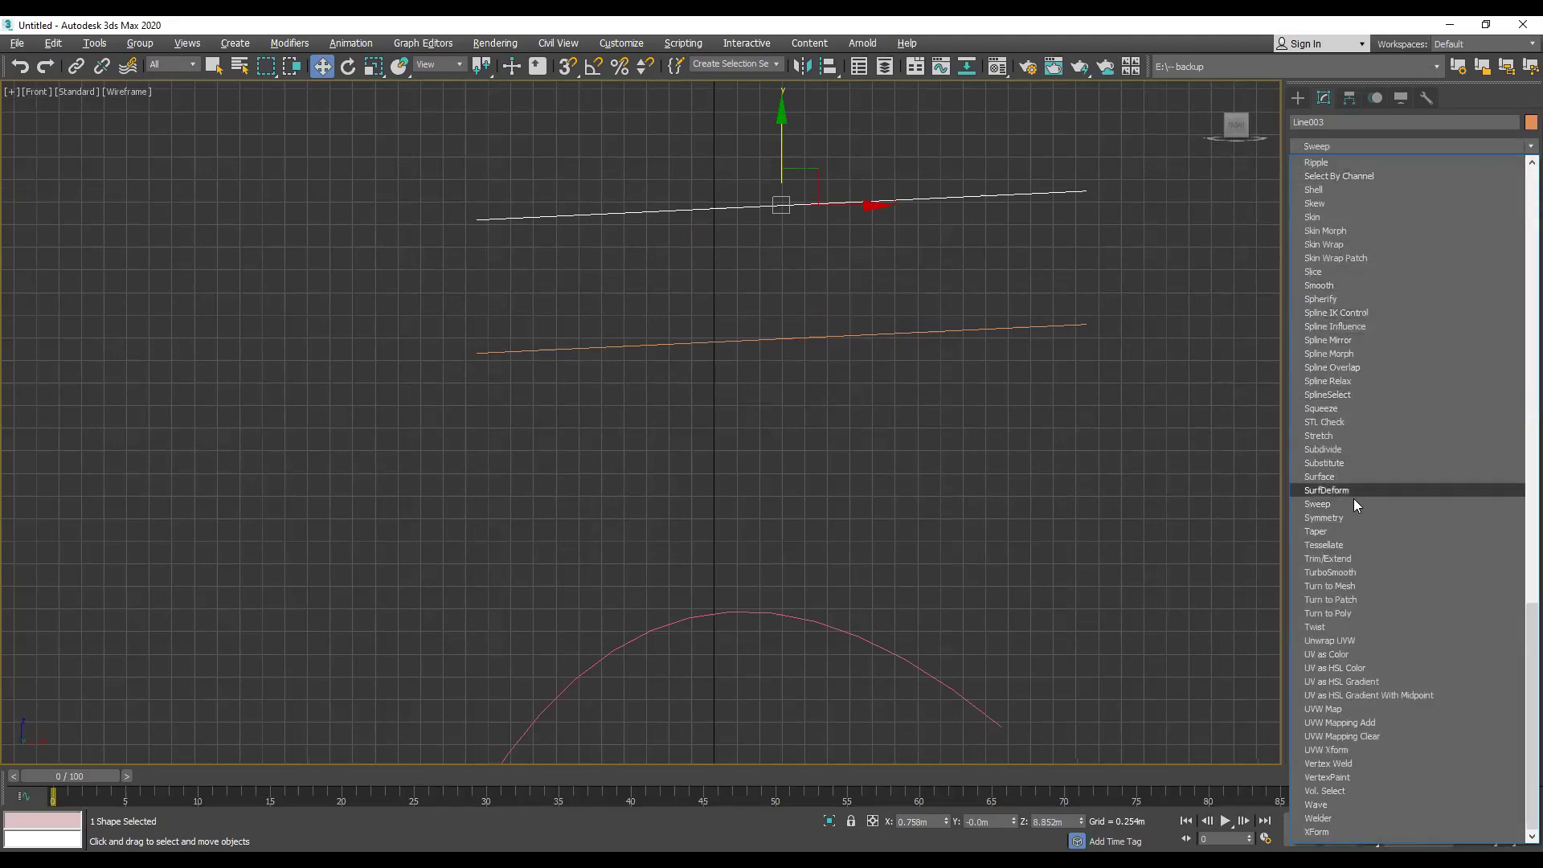
pyautogui.click(1318, 504)
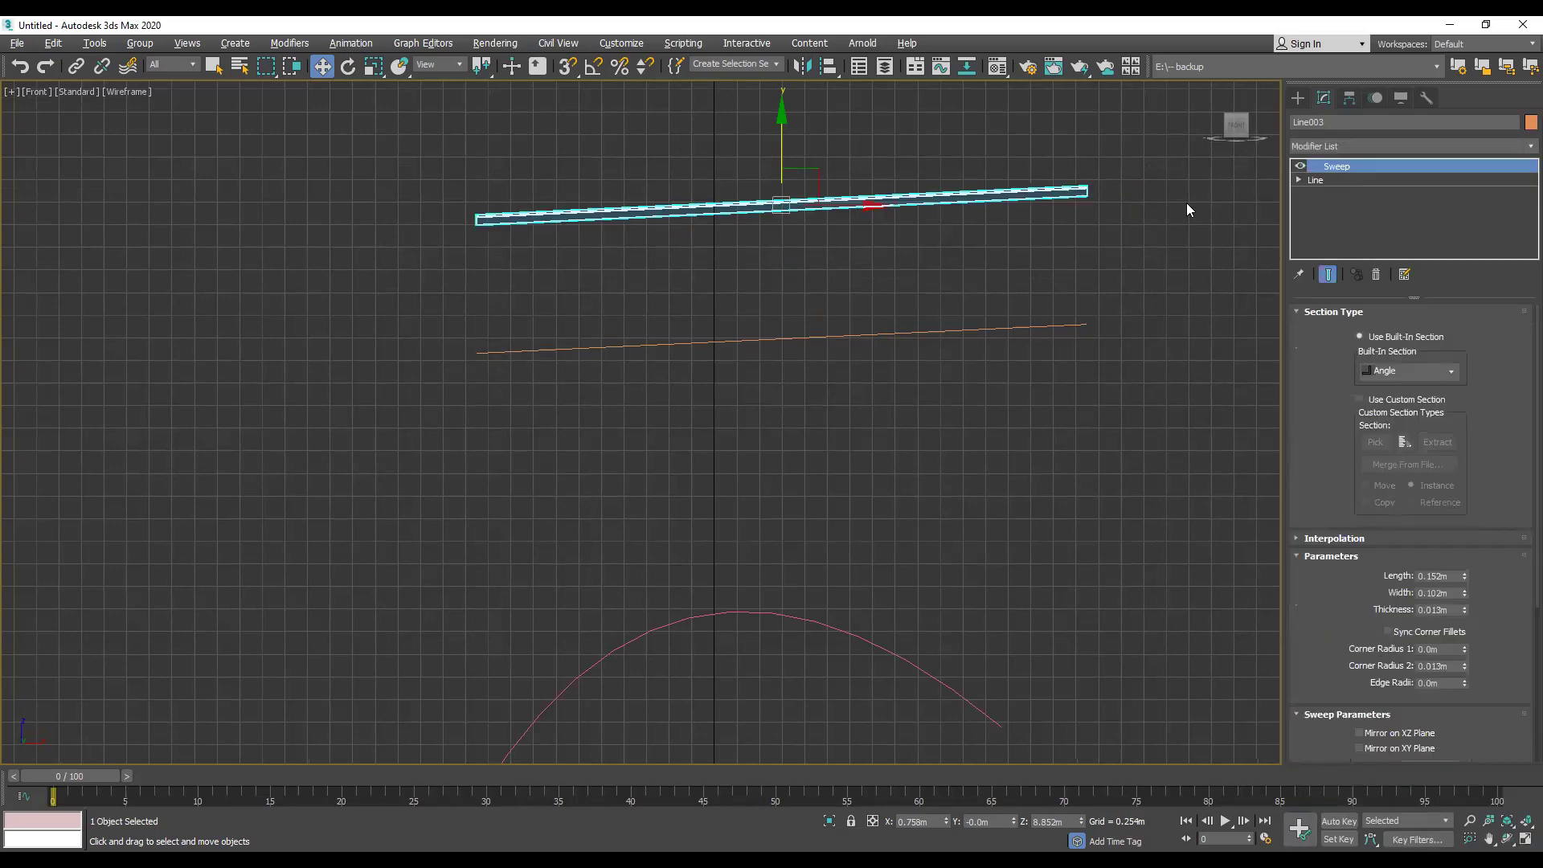
pyautogui.hotkey('alt', 'w')
pyautogui.rightClick(1034, 523)
pyautogui.hotkey('alt', 'w')
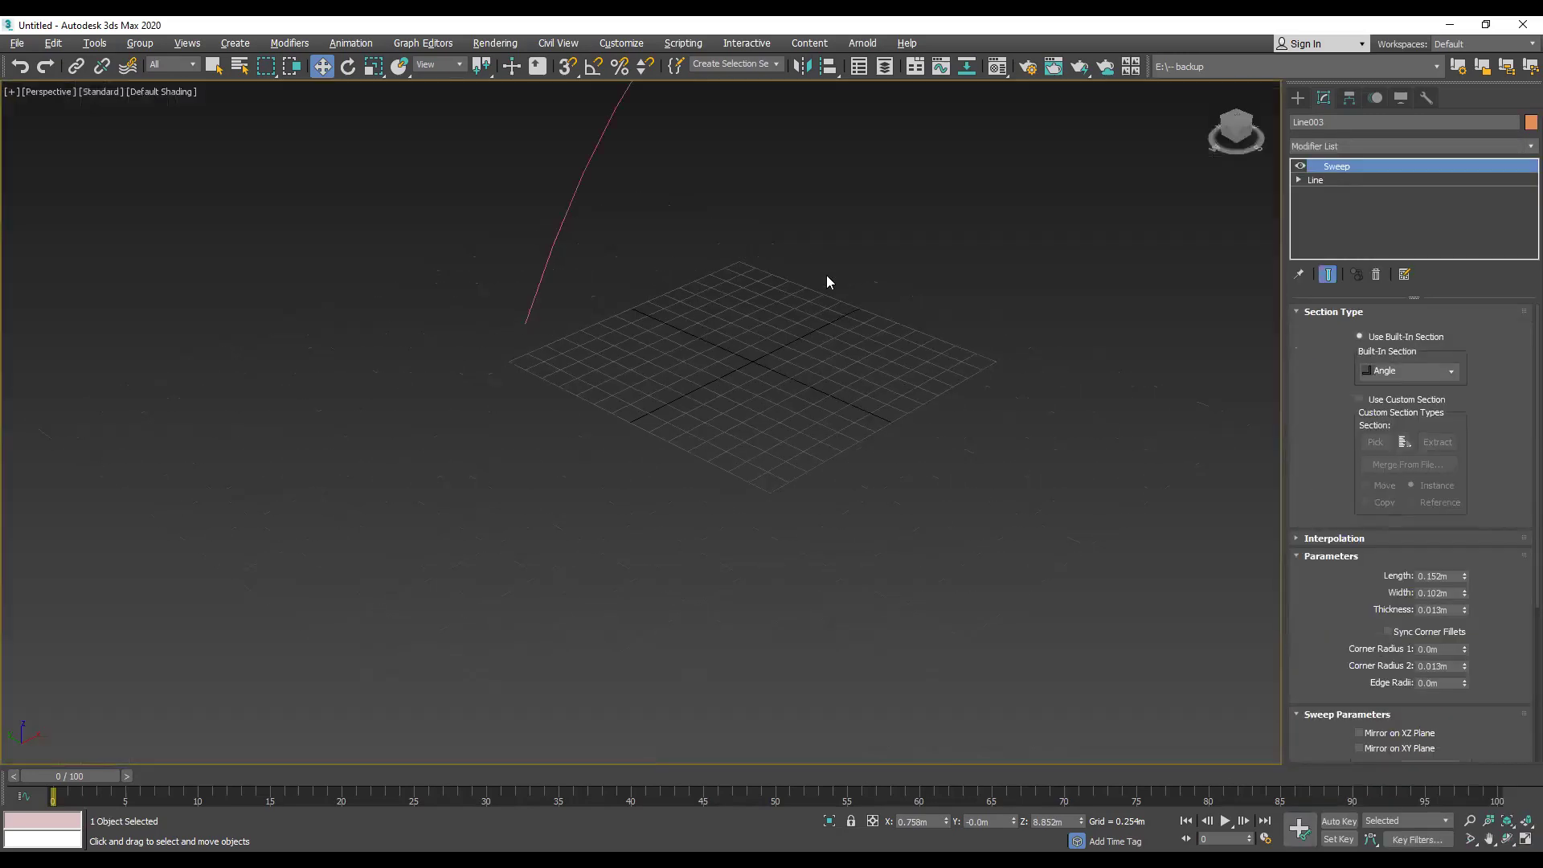
pyautogui.press('z')
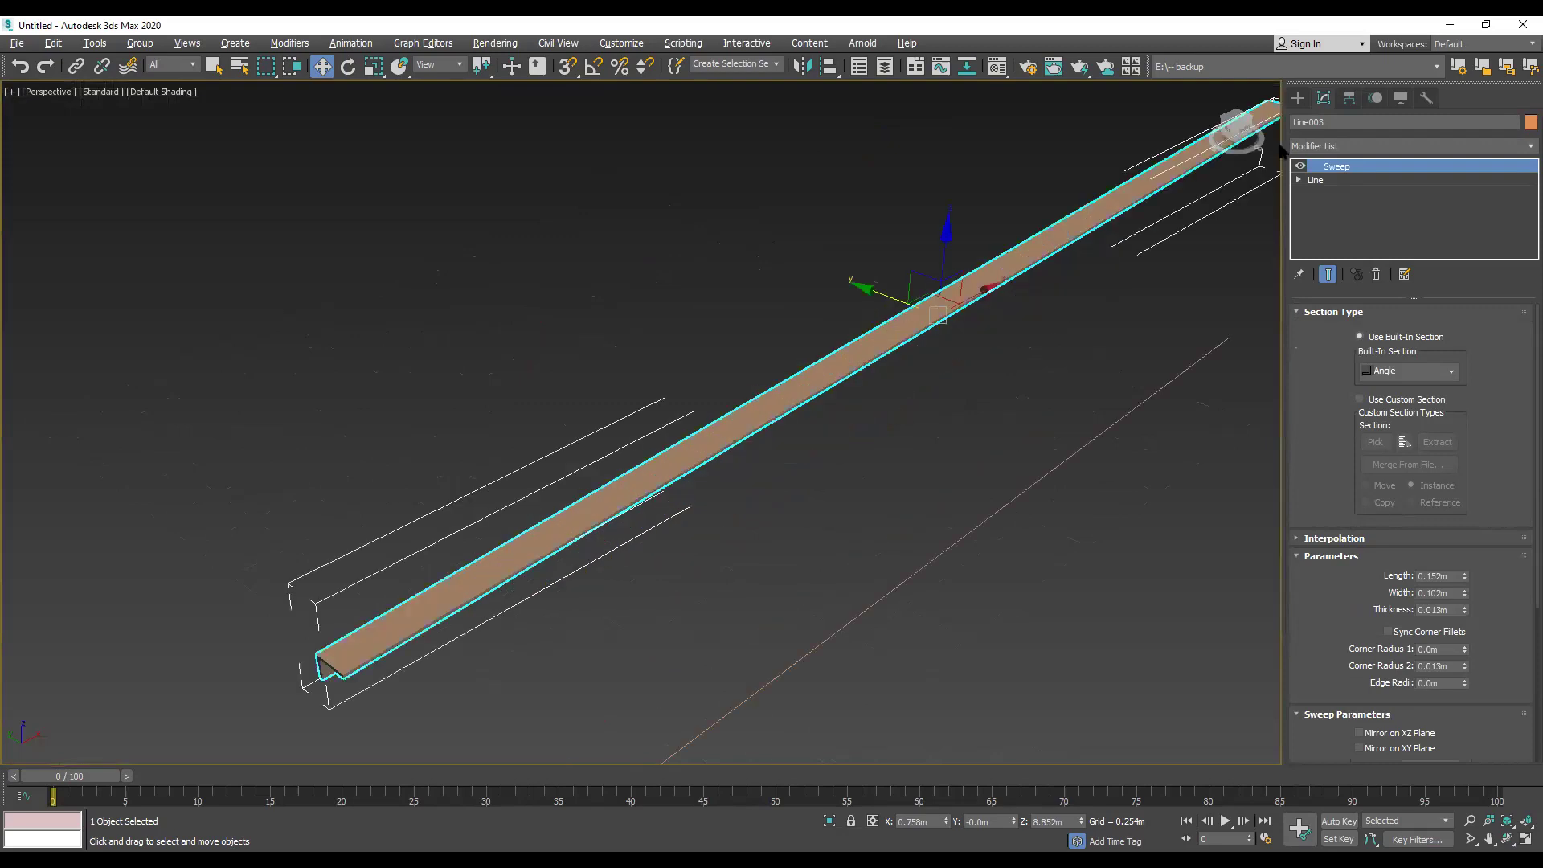
# Step: Try the built-in Pipe section on the swept line and inspect its open end
pyautogui.moveTo(1233, 130); pyautogui.dragTo(1169, 217)
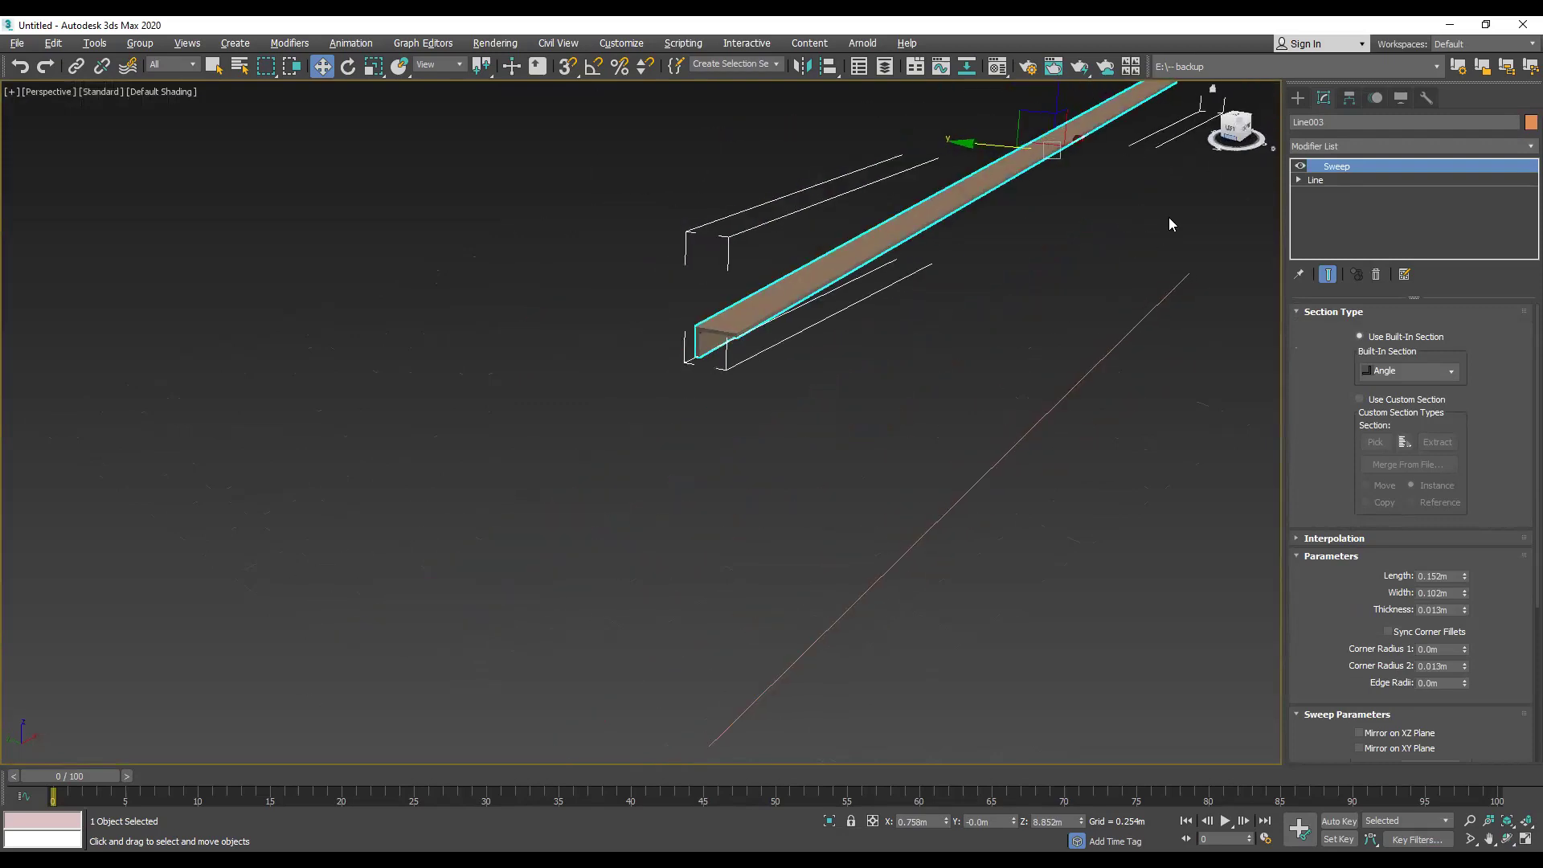
pyautogui.click(997, 397)
pyautogui.click(954, 206)
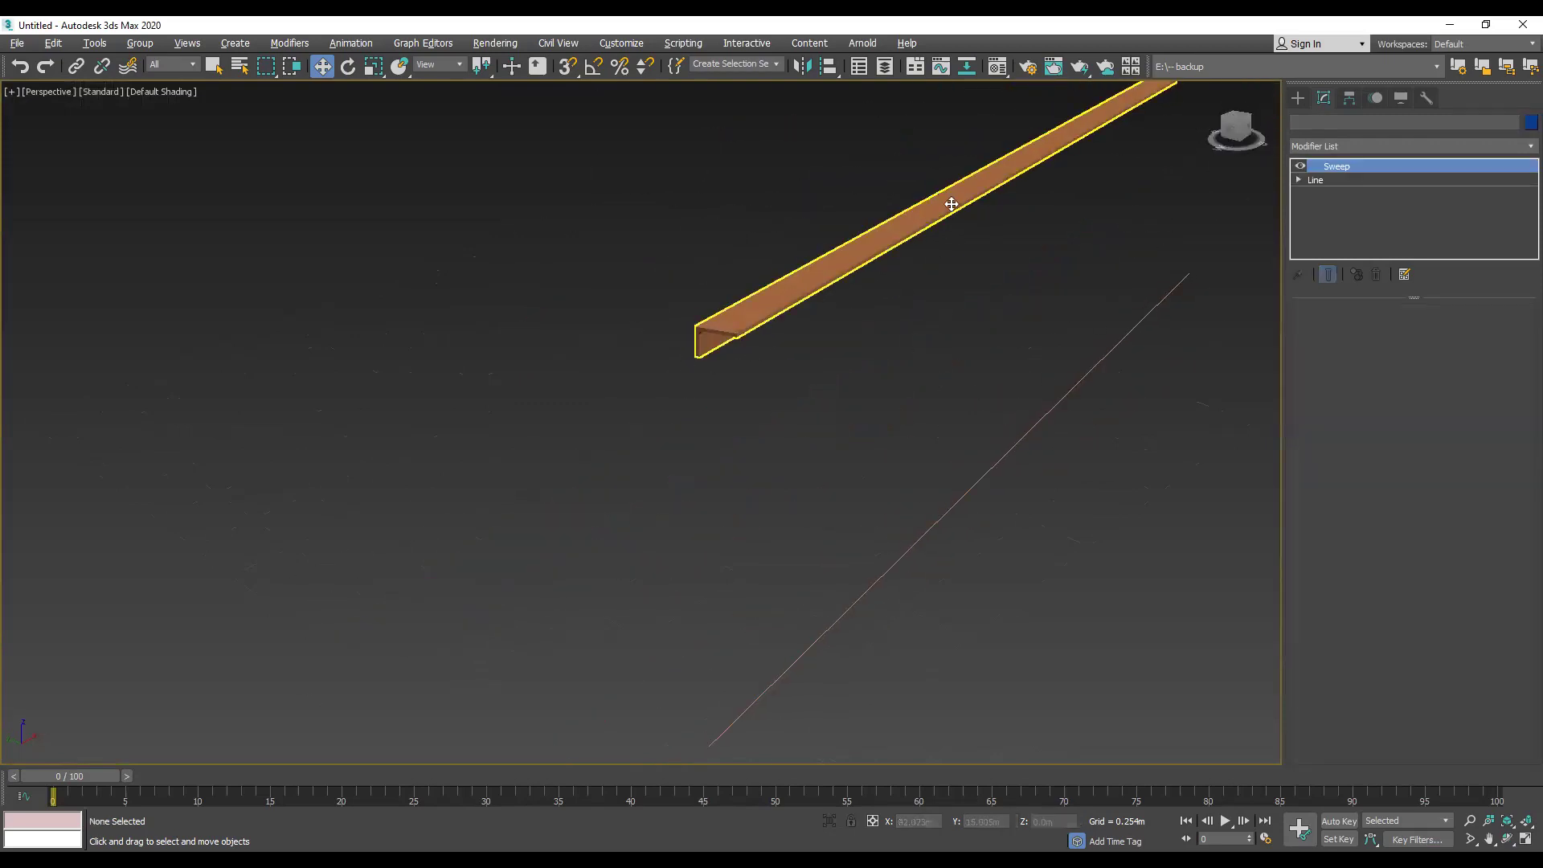
pyautogui.moveTo(1236, 140); pyautogui.dragTo(1296, 124)
pyautogui.keyDown('alt'); pyautogui.moveTo(965, 309); pyautogui.dragTo(891, 303, button='middle'); pyautogui.keyUp('alt')
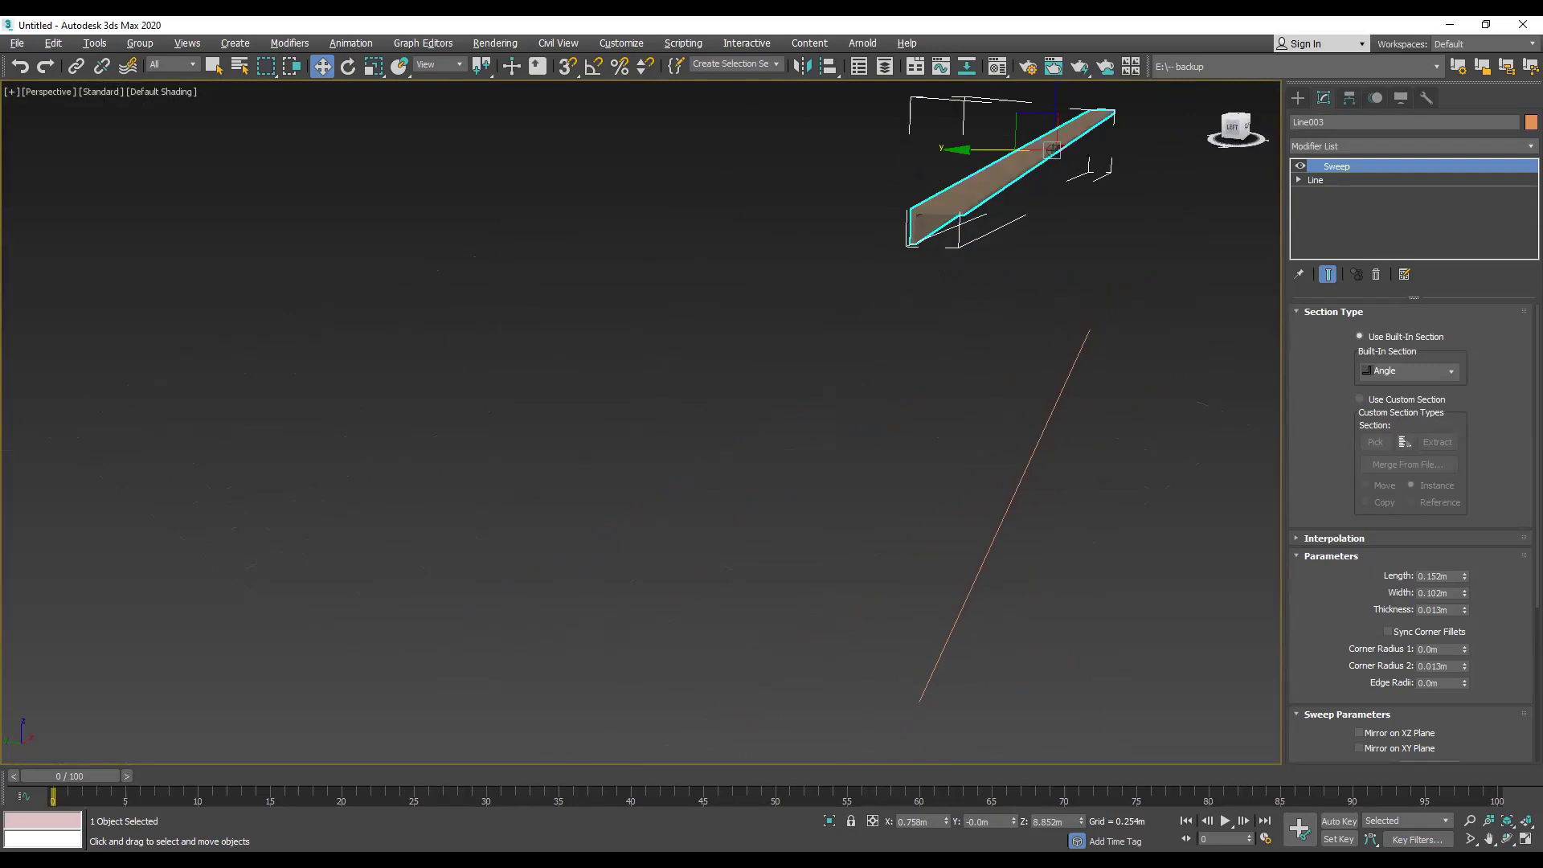
pyautogui.moveTo(1212, 141); pyautogui.dragTo(1231, 137)
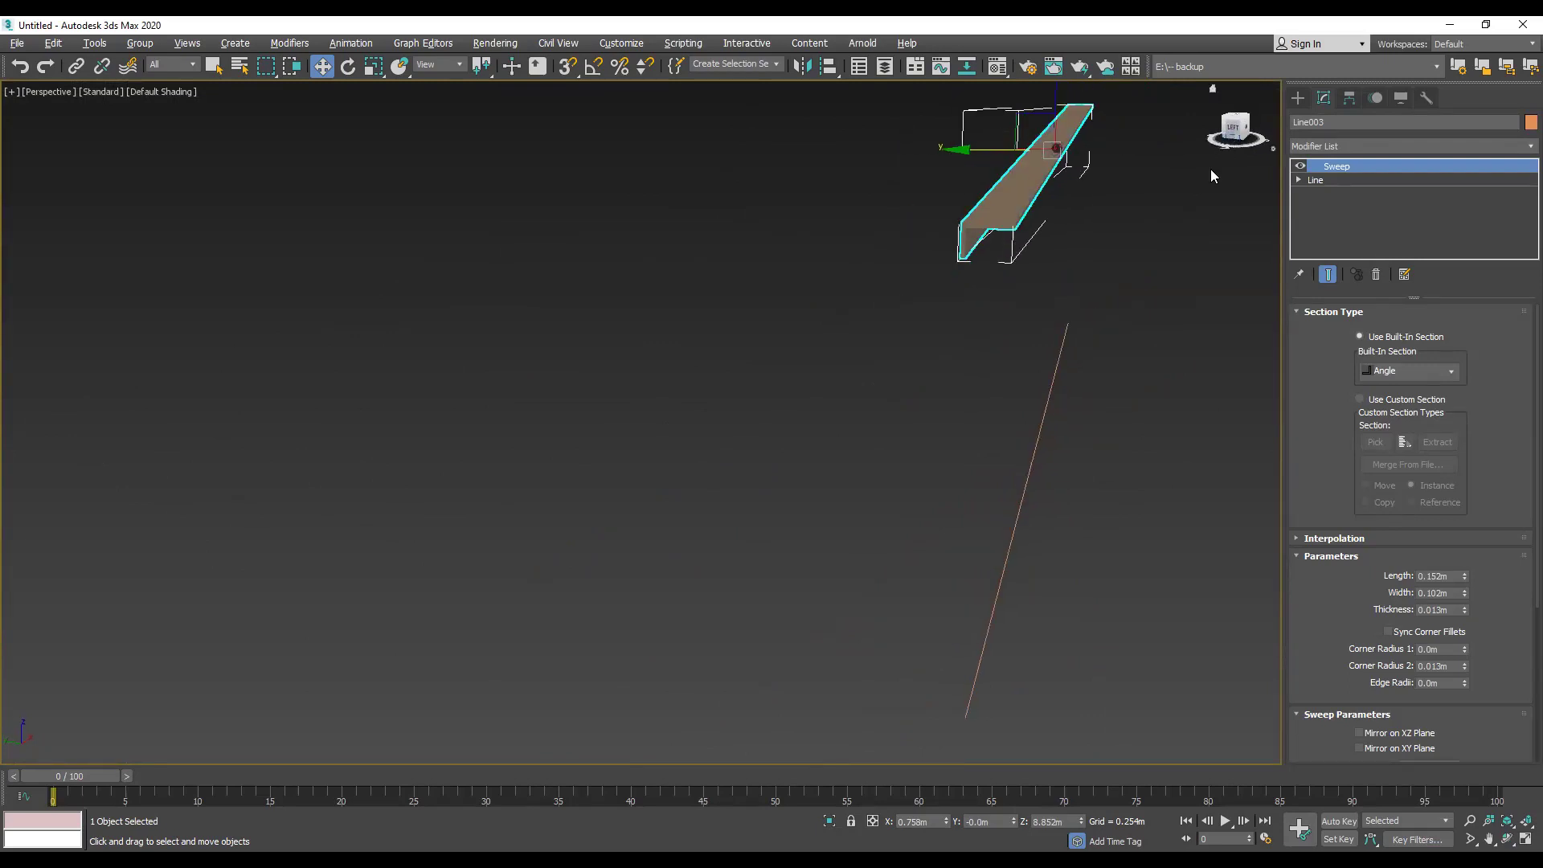
pyautogui.click(1389, 372)
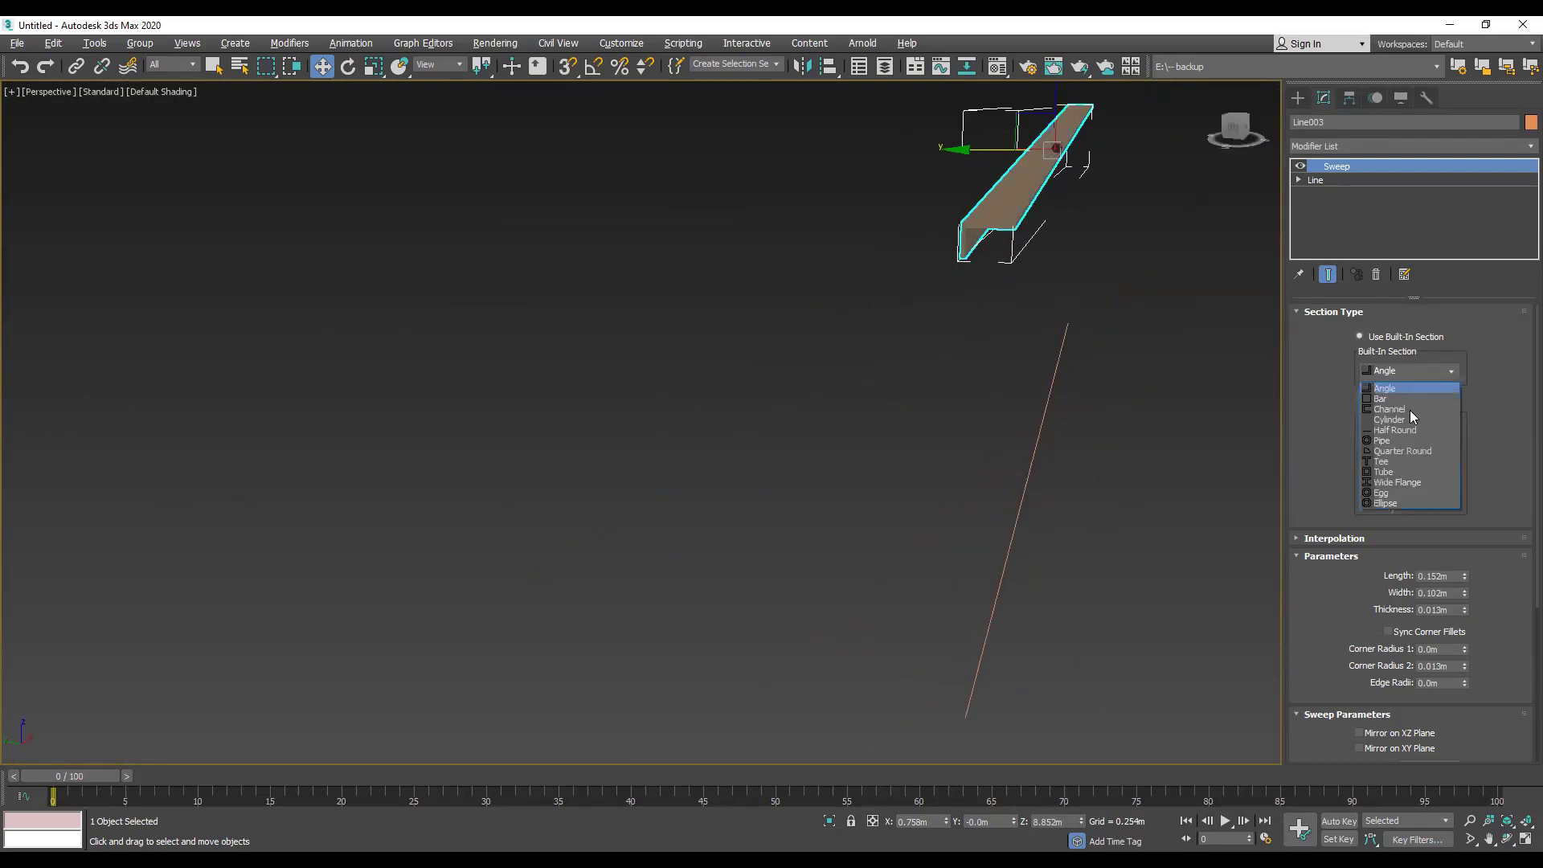
pyautogui.click(1409, 442)
pyautogui.scroll(5, 1118, 222)
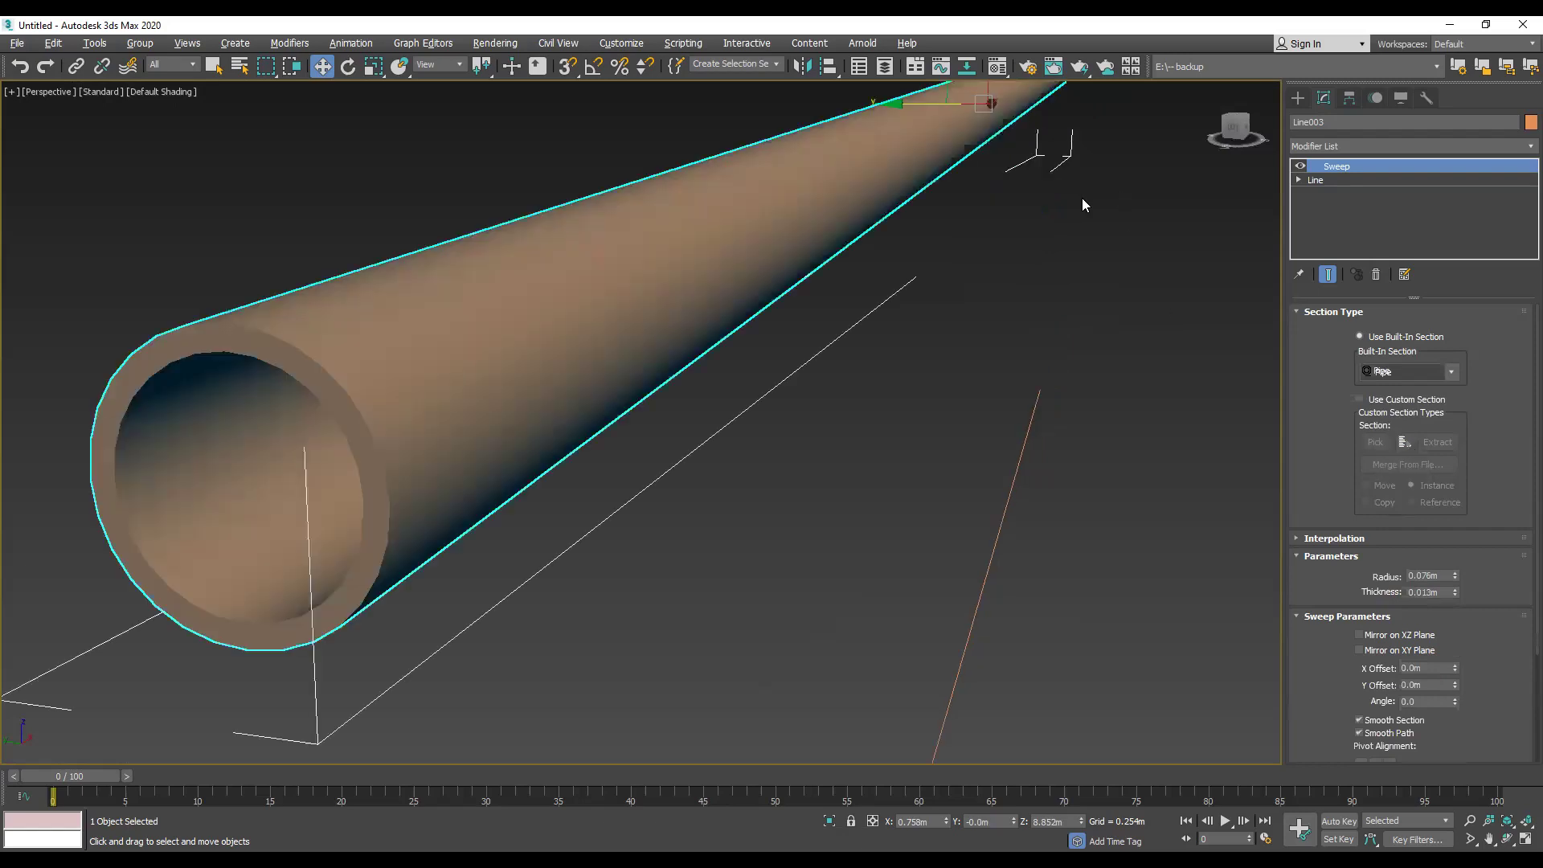
pyautogui.moveTo(568, 414); pyautogui.dragTo(569, 351, button='middle')
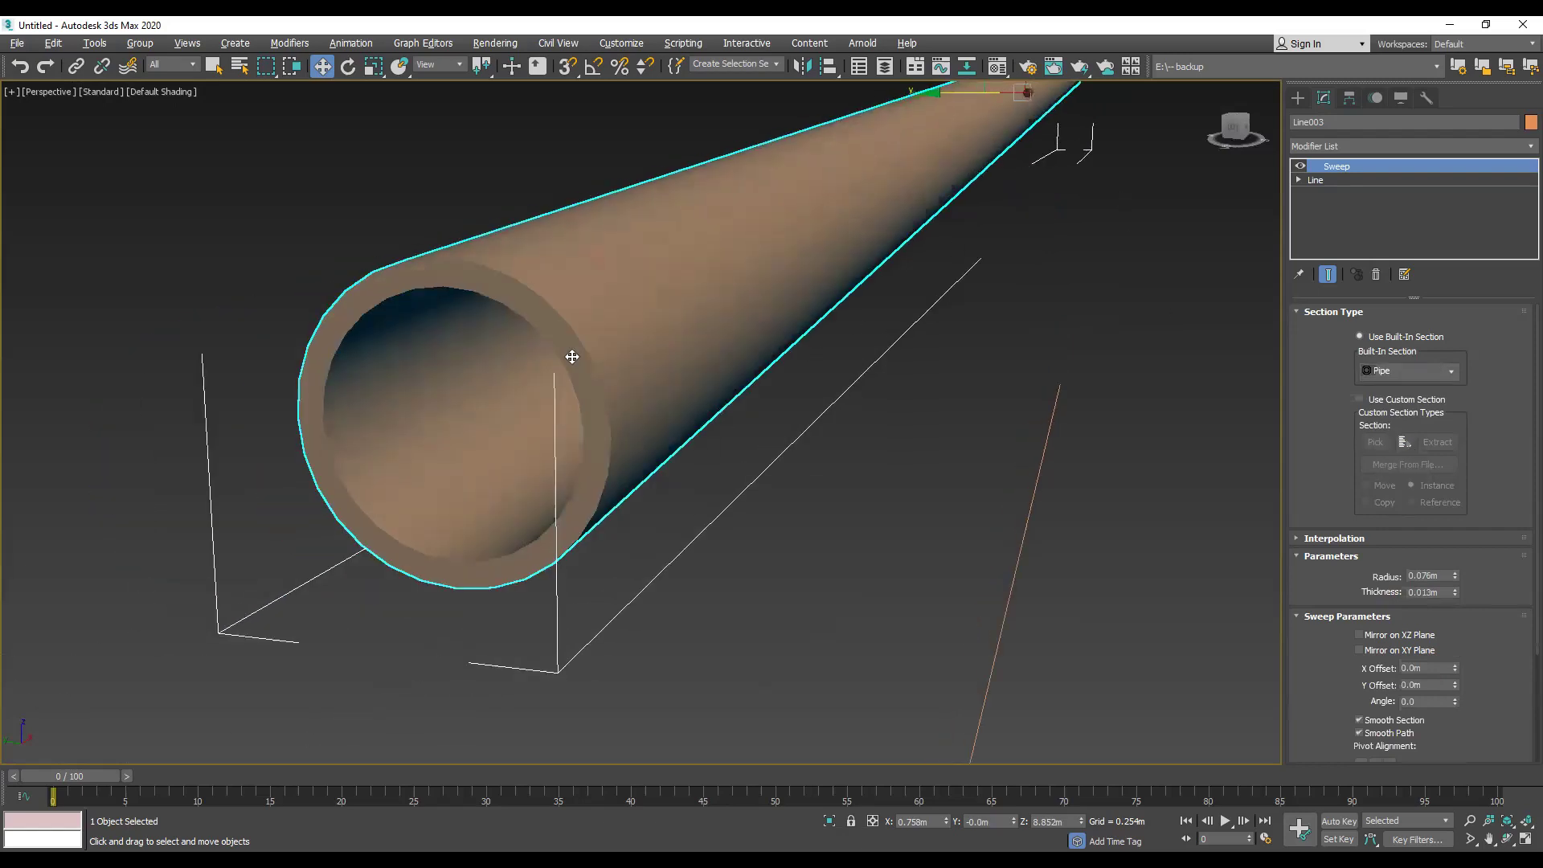
# Step: Change the swept line's built-in section to Wide Flange
pyautogui.click(1421, 370)
pyautogui.click(1410, 480)
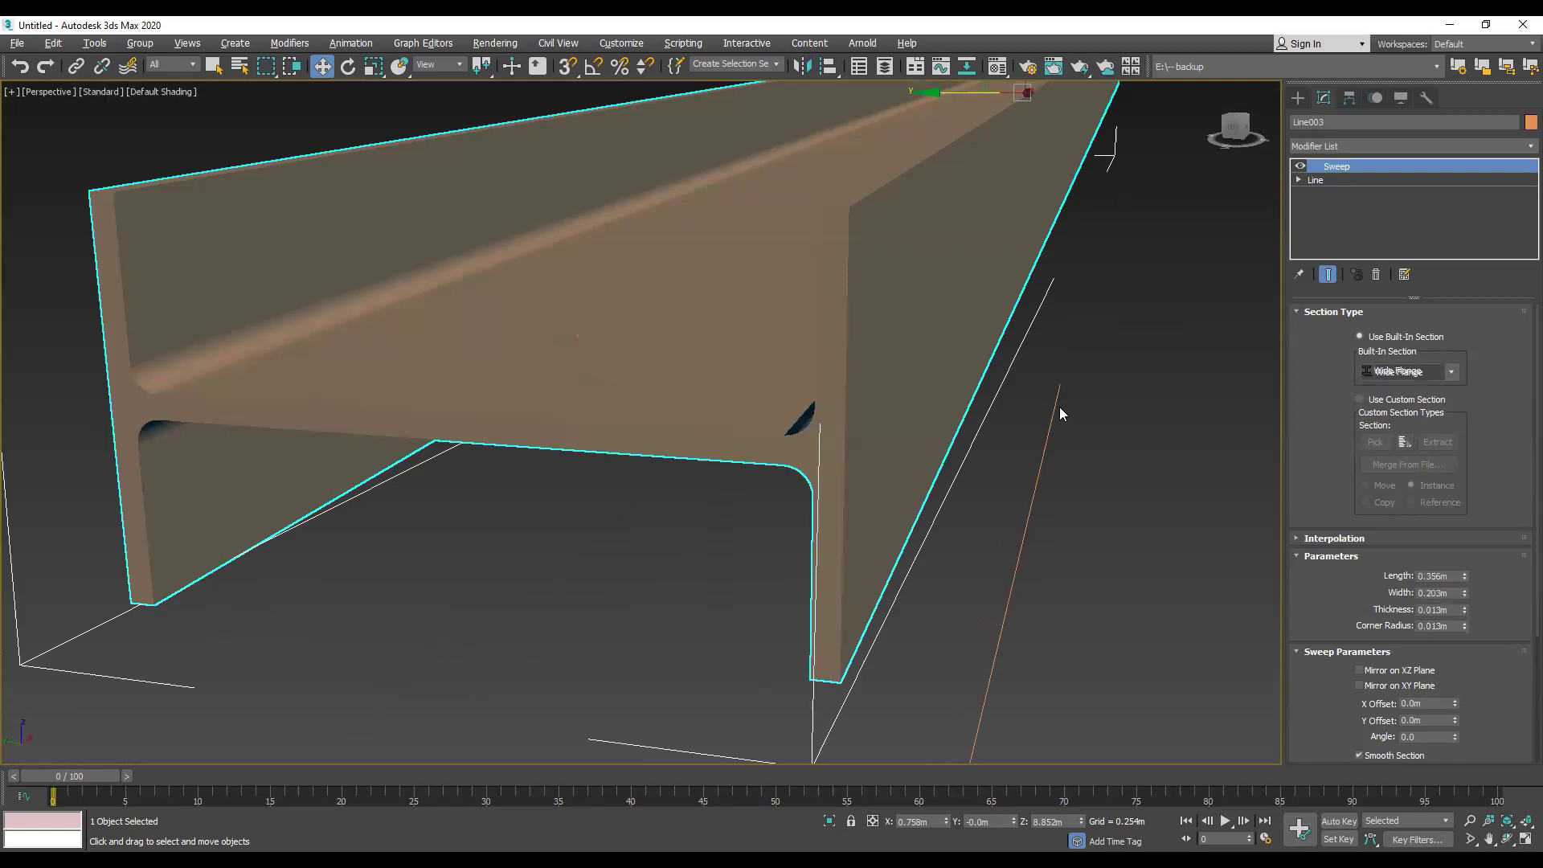
pyautogui.scroll(-5, 1060, 410)
pyautogui.scroll(4, 1061, 413)
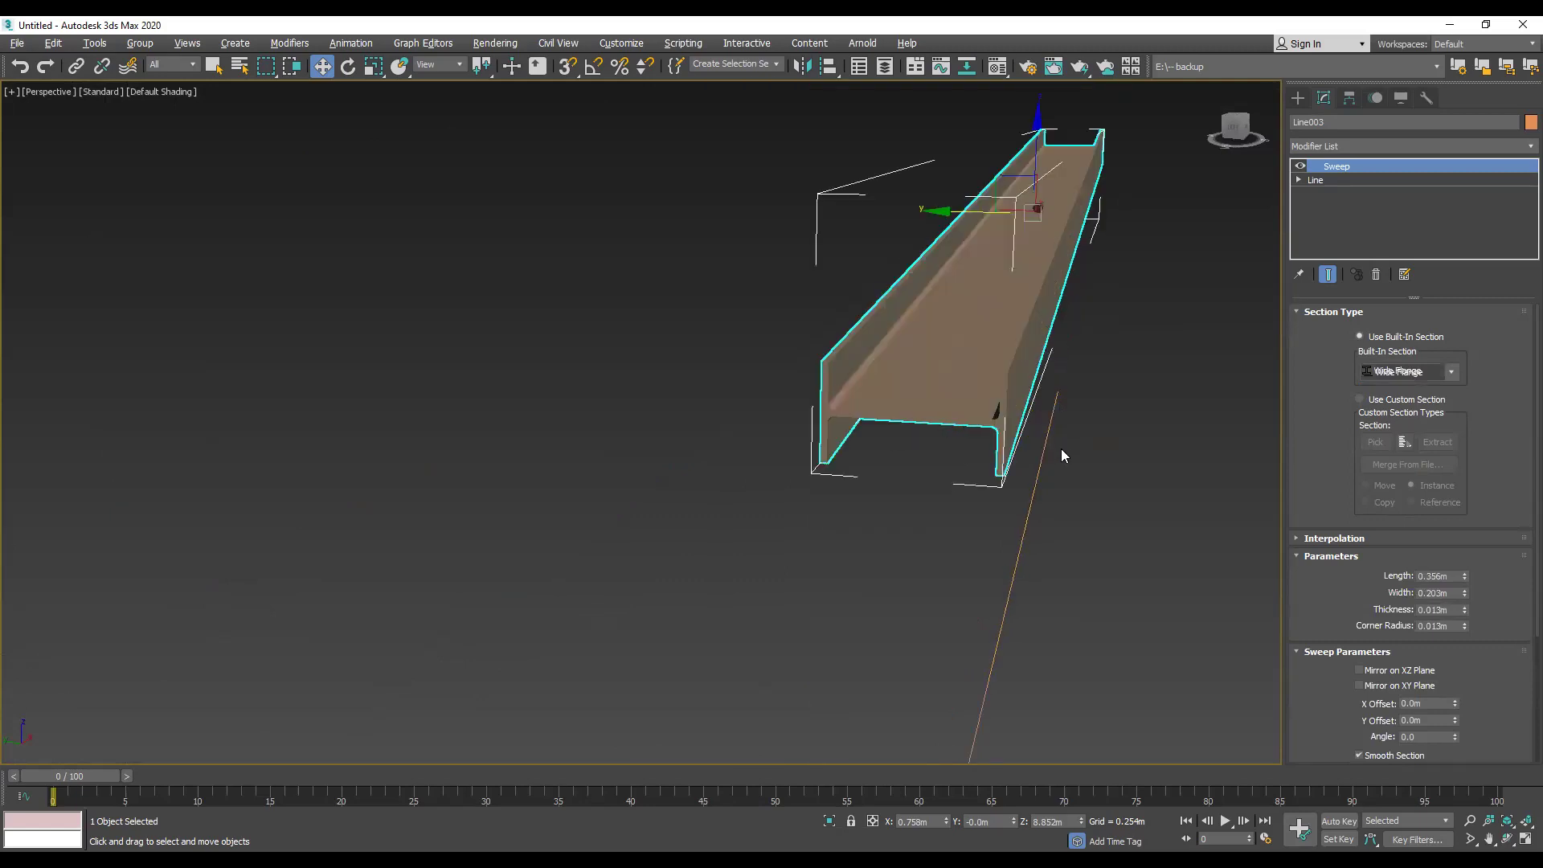
# Step: Examine the Wide Flange beam from several angles and review the list of built-in sections
pyautogui.moveTo(1042, 550); pyautogui.dragTo(849, 495, button='middle')
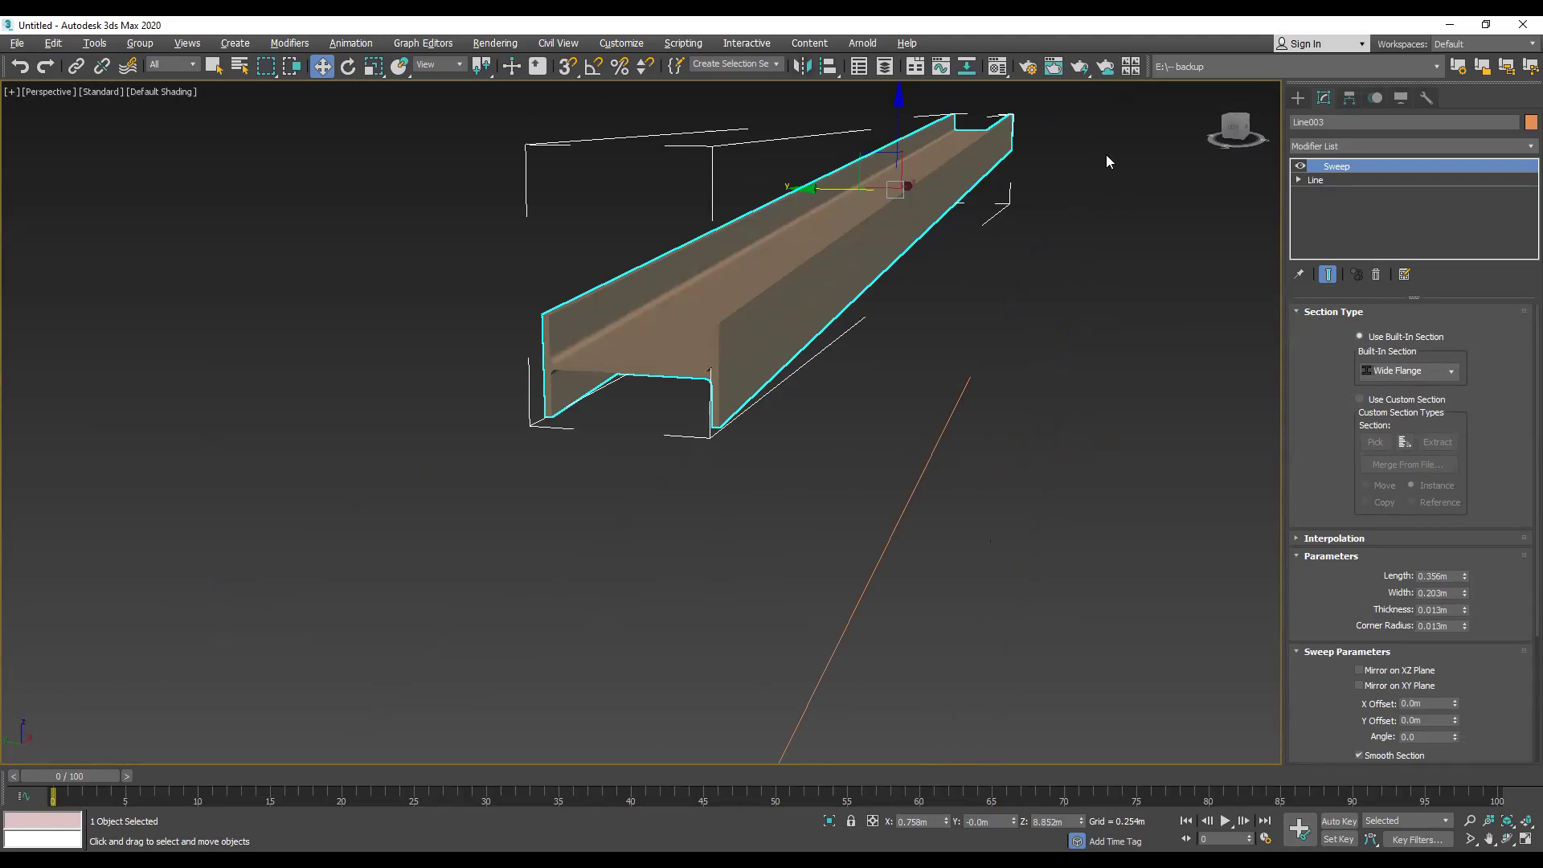
pyautogui.click(1236, 127)
pyautogui.moveTo(1235, 127)
pyautogui.mouseDown()
pyautogui.moveTo(1266, 123)
pyautogui.moveTo(1174, 149)
pyautogui.moveTo(1025, 132)
pyautogui.moveTo(1246, 166)
pyautogui.moveTo(1245, 99)
pyautogui.mouseUp()
pyautogui.click(1450, 375)
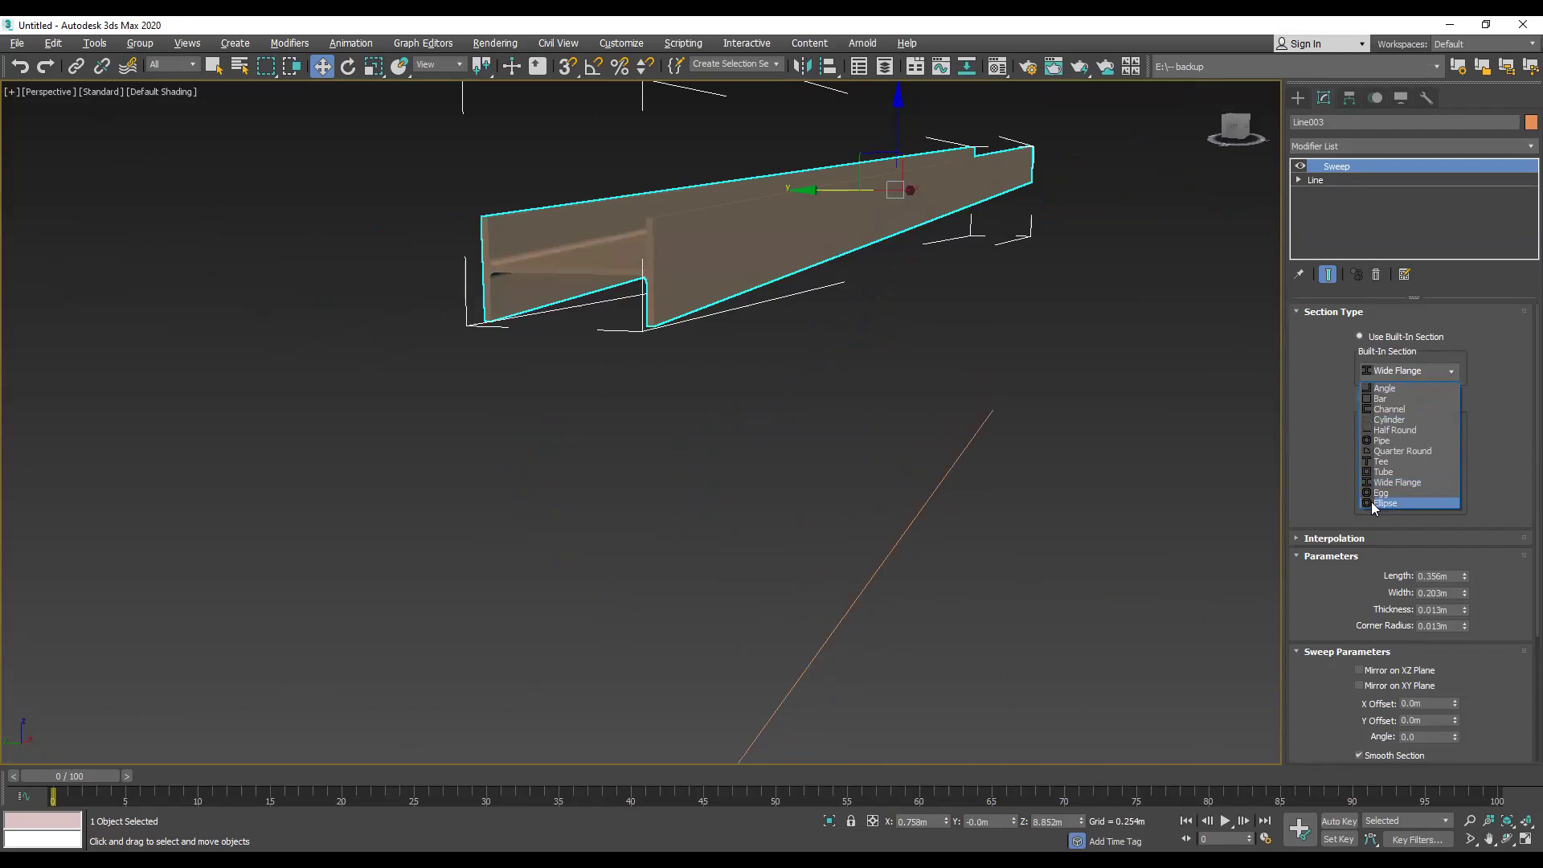
pyautogui.click(1351, 450)
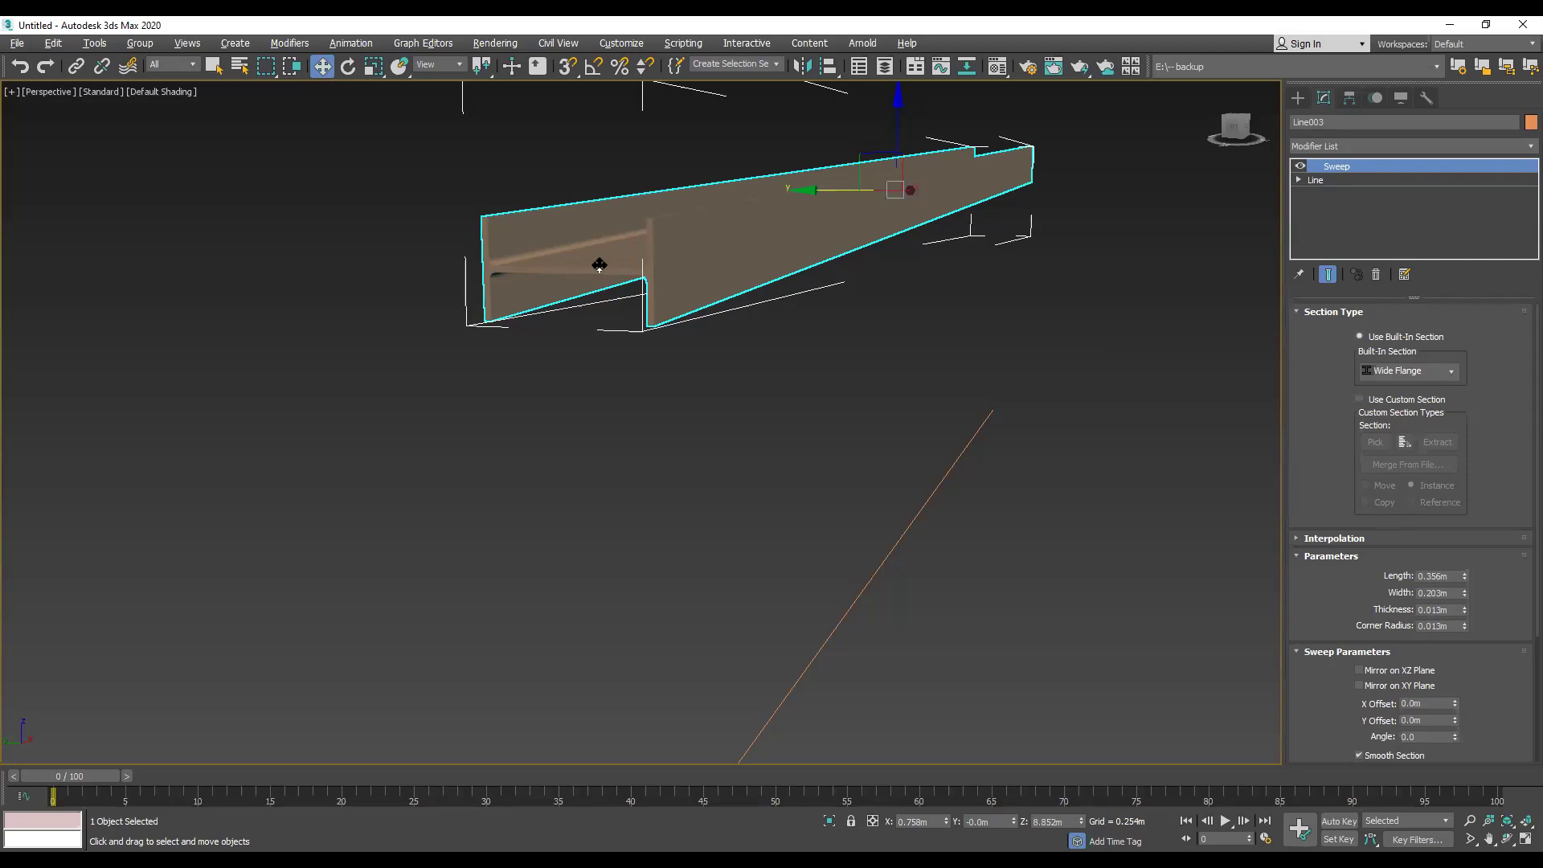
pyautogui.moveTo(596, 258); pyautogui.dragTo(617, 406, button='middle')
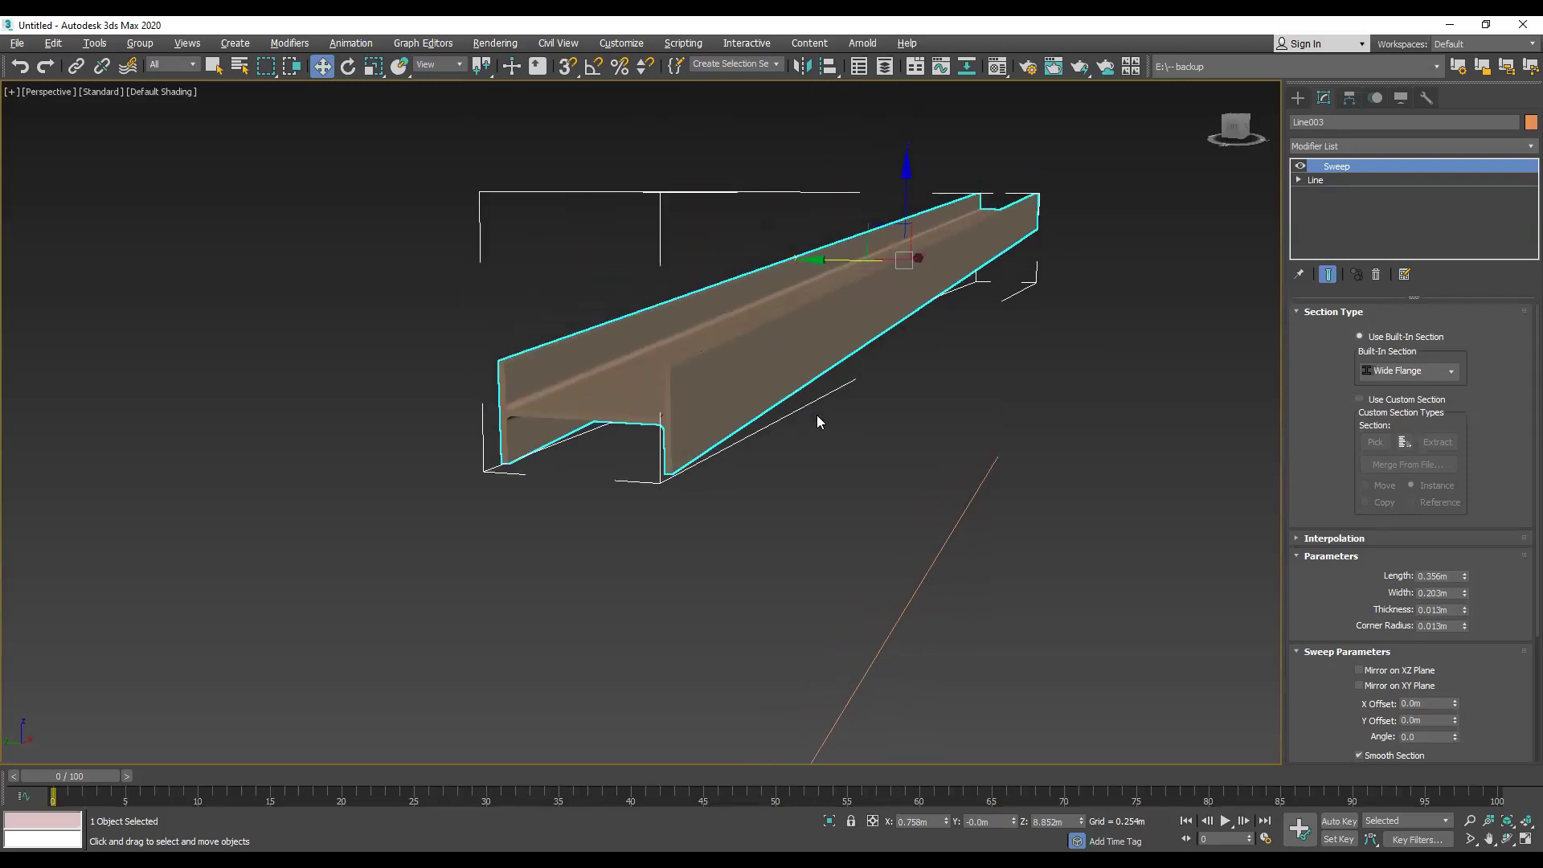
pyautogui.scroll(-3, 850, 445)
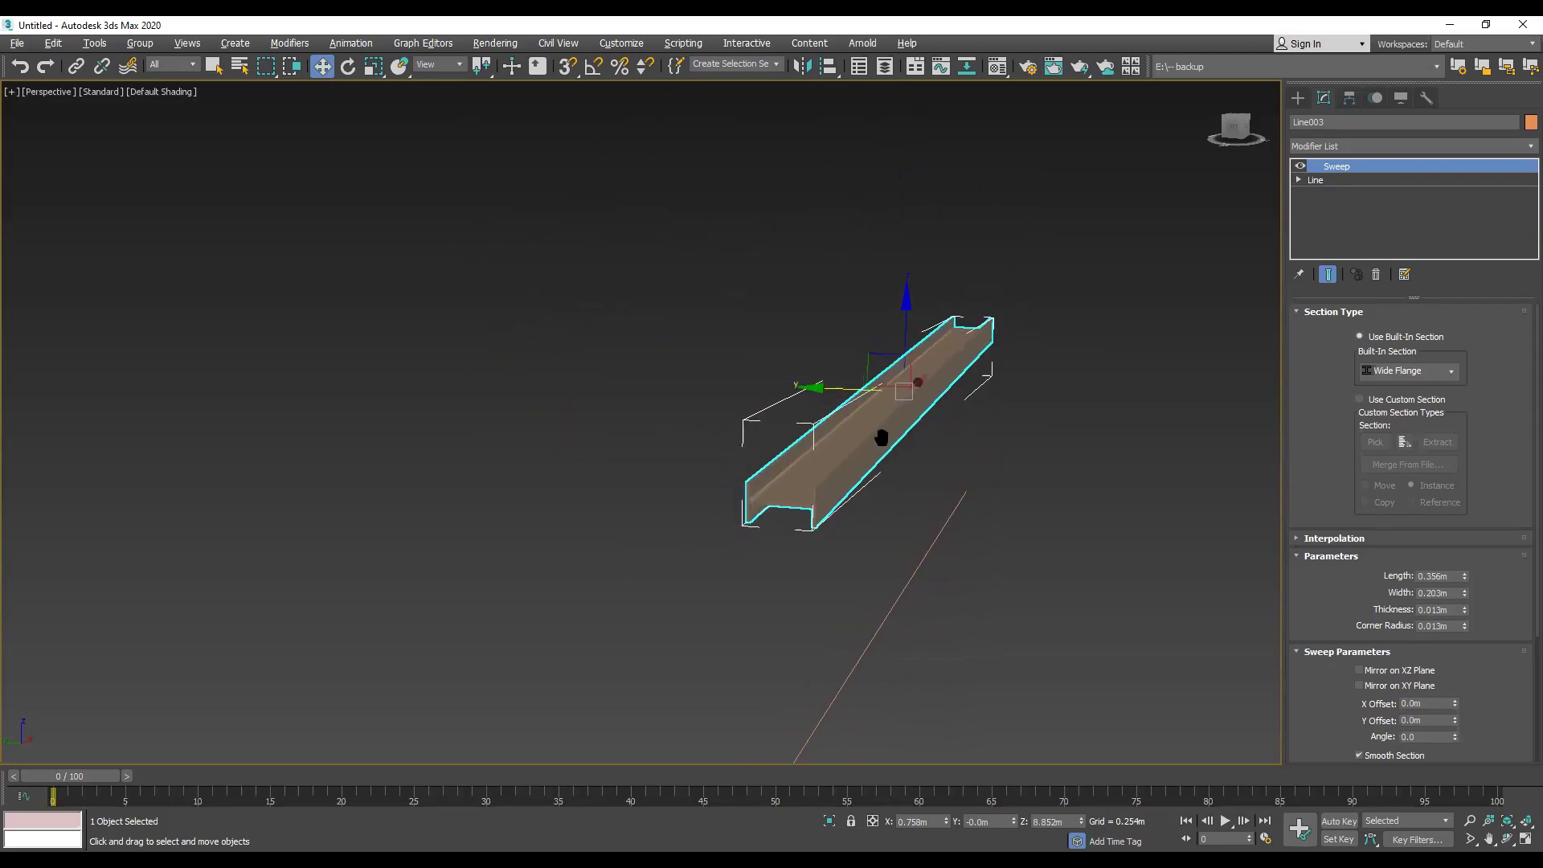
pyautogui.scroll(5, 878, 437)
pyautogui.scroll(-2, 796, 421)
# Step: Delete the swept copy of the line and restore the four-viewport layout
pyautogui.moveTo(913, 486); pyautogui.dragTo(943, 296, button='middle')
pyautogui.scroll(-3, 936, 317)
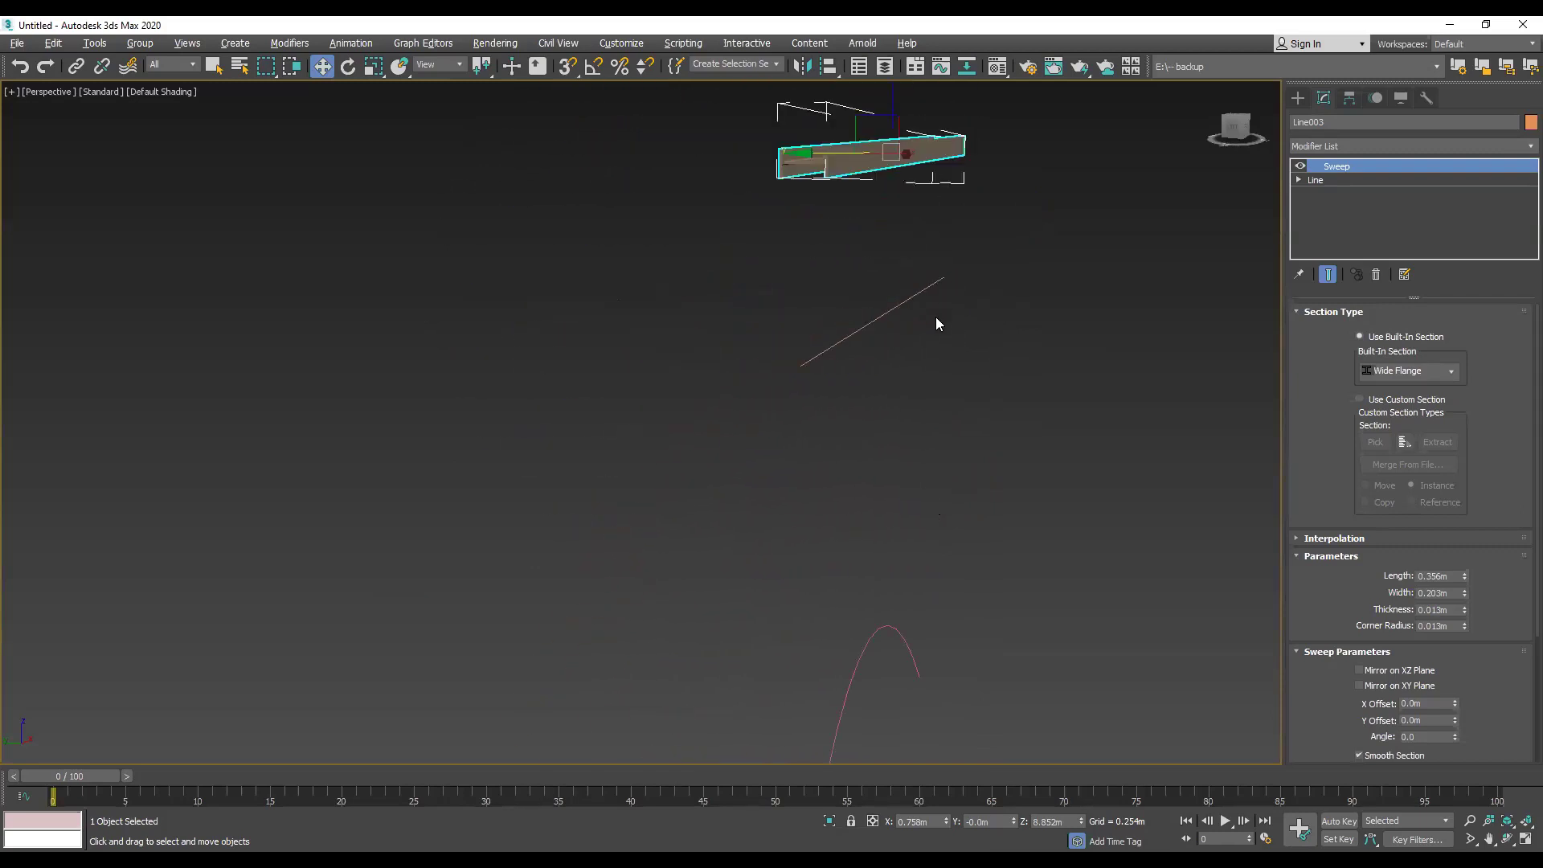
pyautogui.scroll(-2, 950, 440)
pyautogui.moveTo(940, 499); pyautogui.dragTo(934, 414, button='middle')
pyautogui.moveTo(1239, 131); pyautogui.dragTo(1186, 129)
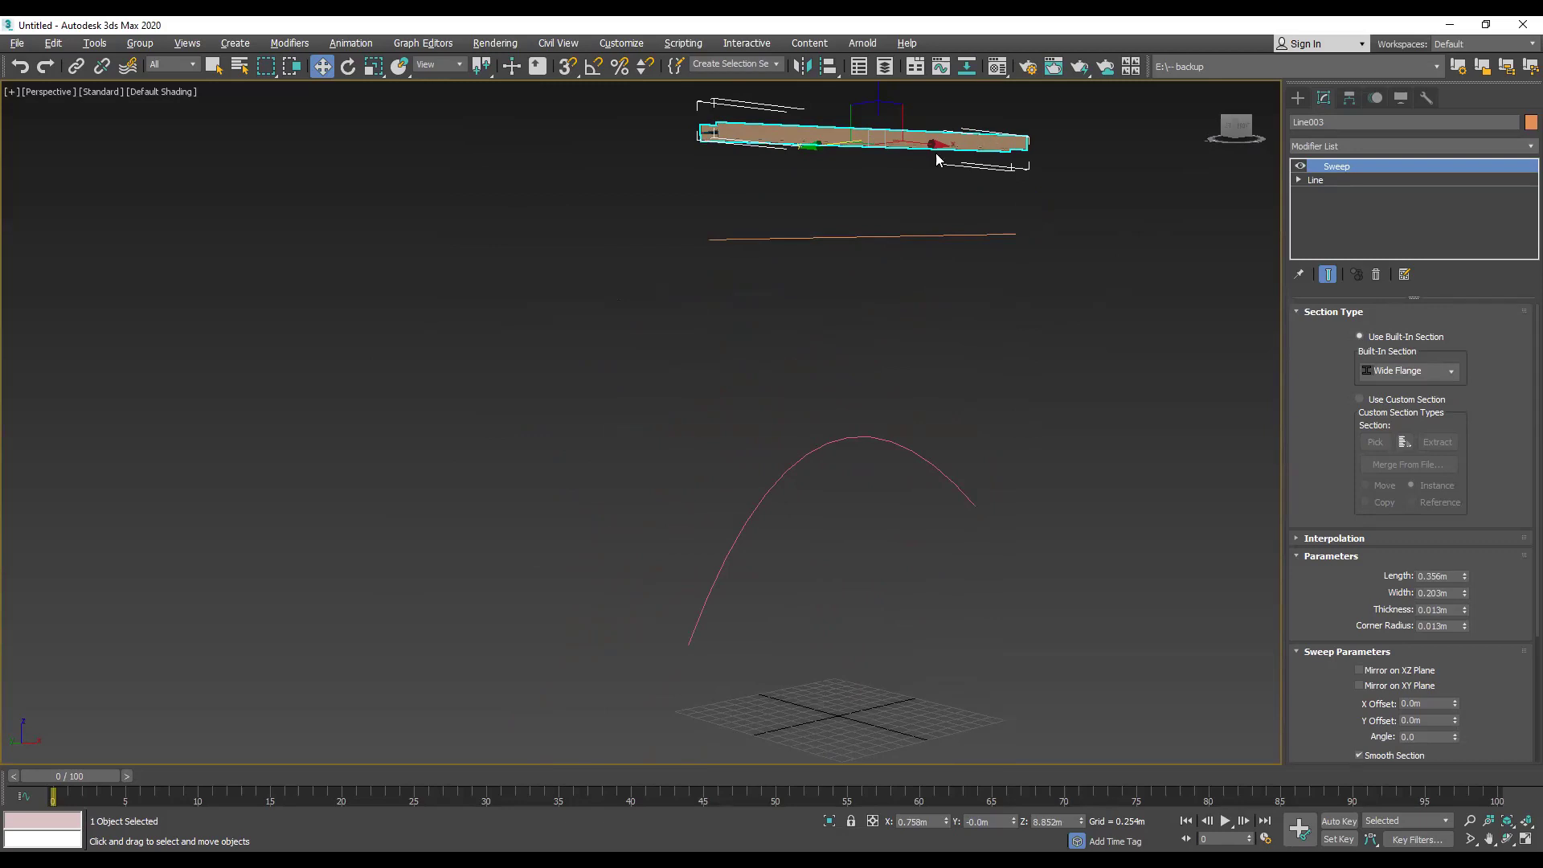
pyautogui.press('Delete')
pyautogui.hotkey('alt', 'w')
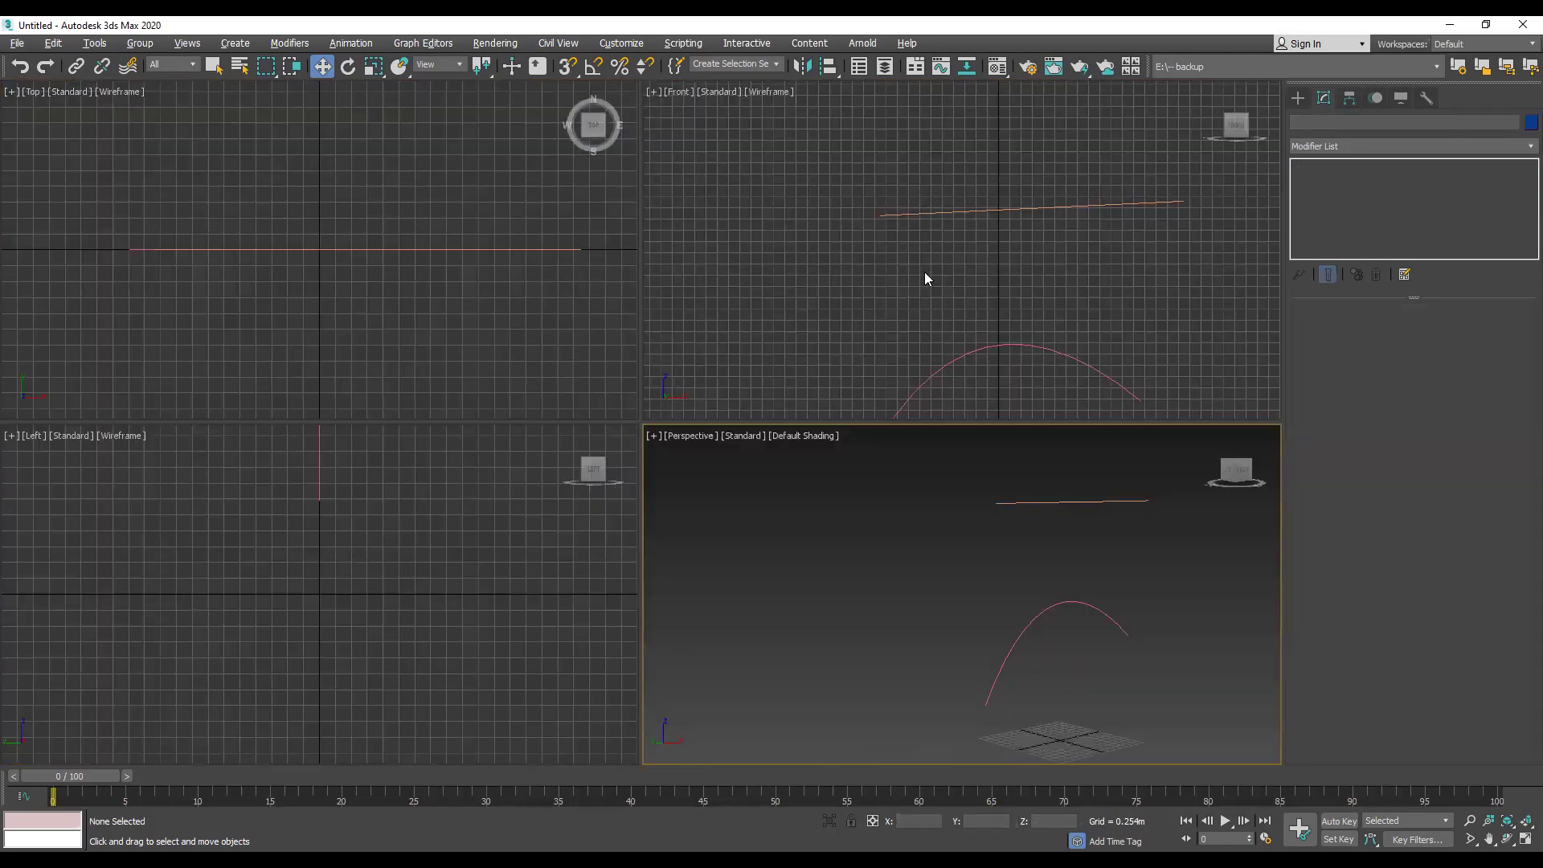
# Step: Draw a circle with a radius of about 0.32 m above the straight line in the maximized Front view
pyautogui.click(929, 262)
pyautogui.hotkey('alt', 'w')
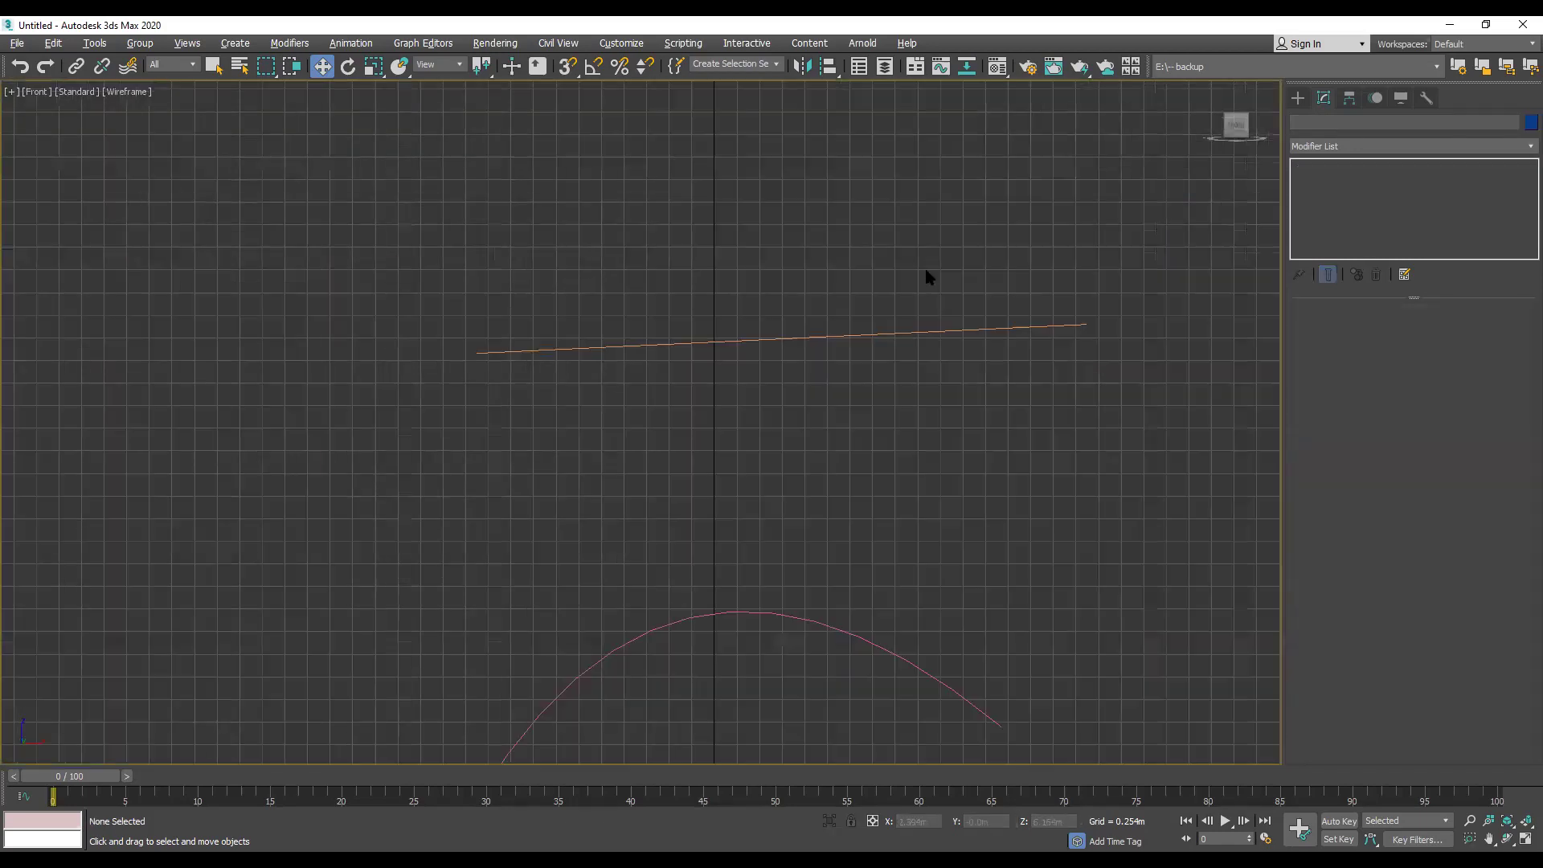
pyautogui.moveTo(816, 254); pyautogui.dragTo(814, 303, button='middle')
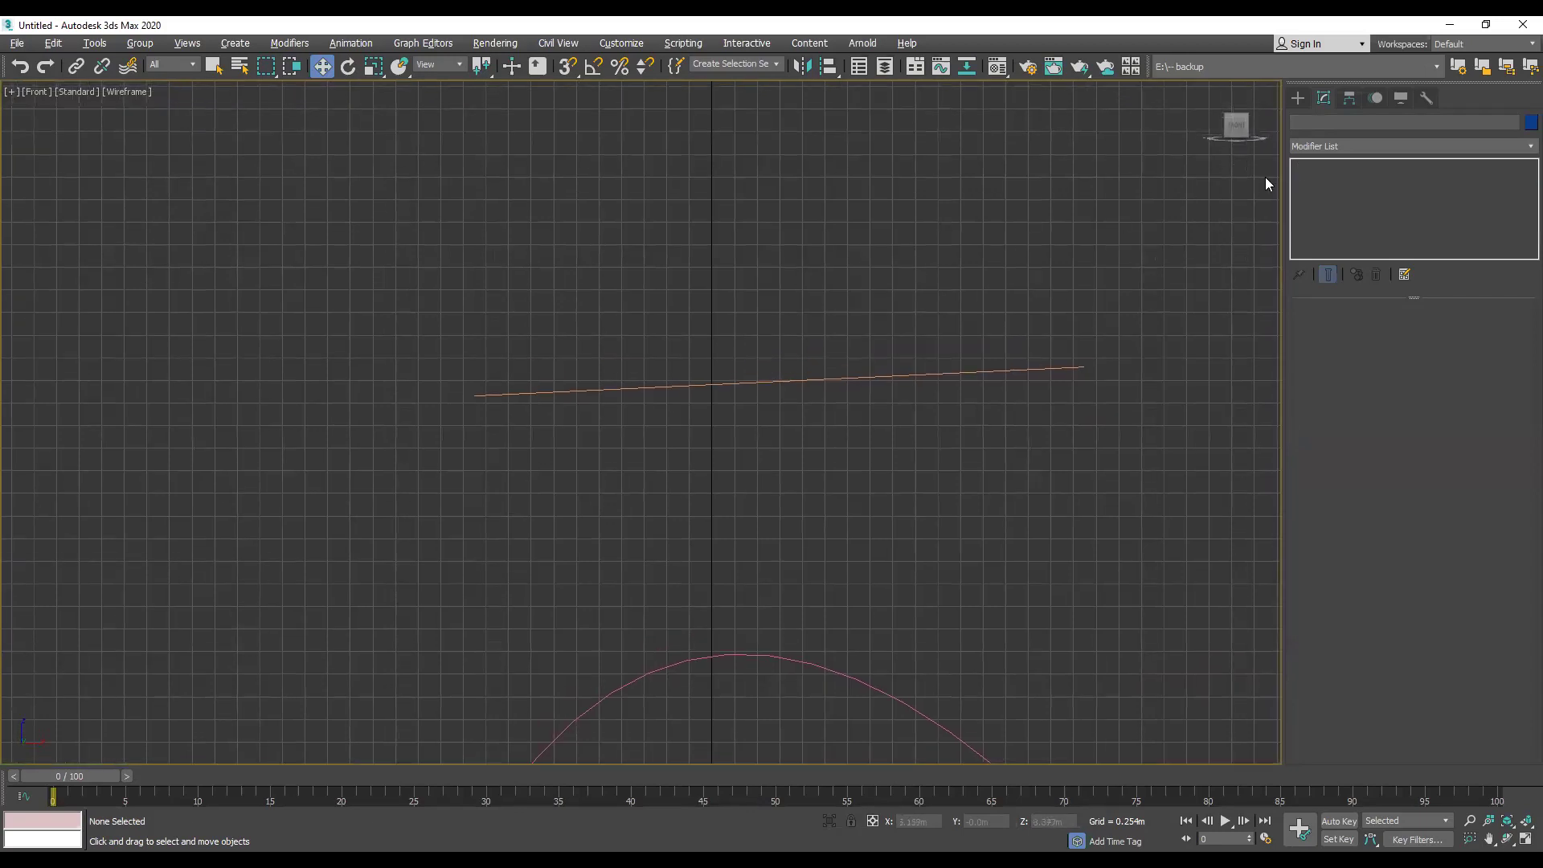
pyautogui.click(1298, 97)
pyautogui.click(1316, 121)
pyautogui.click(1371, 224)
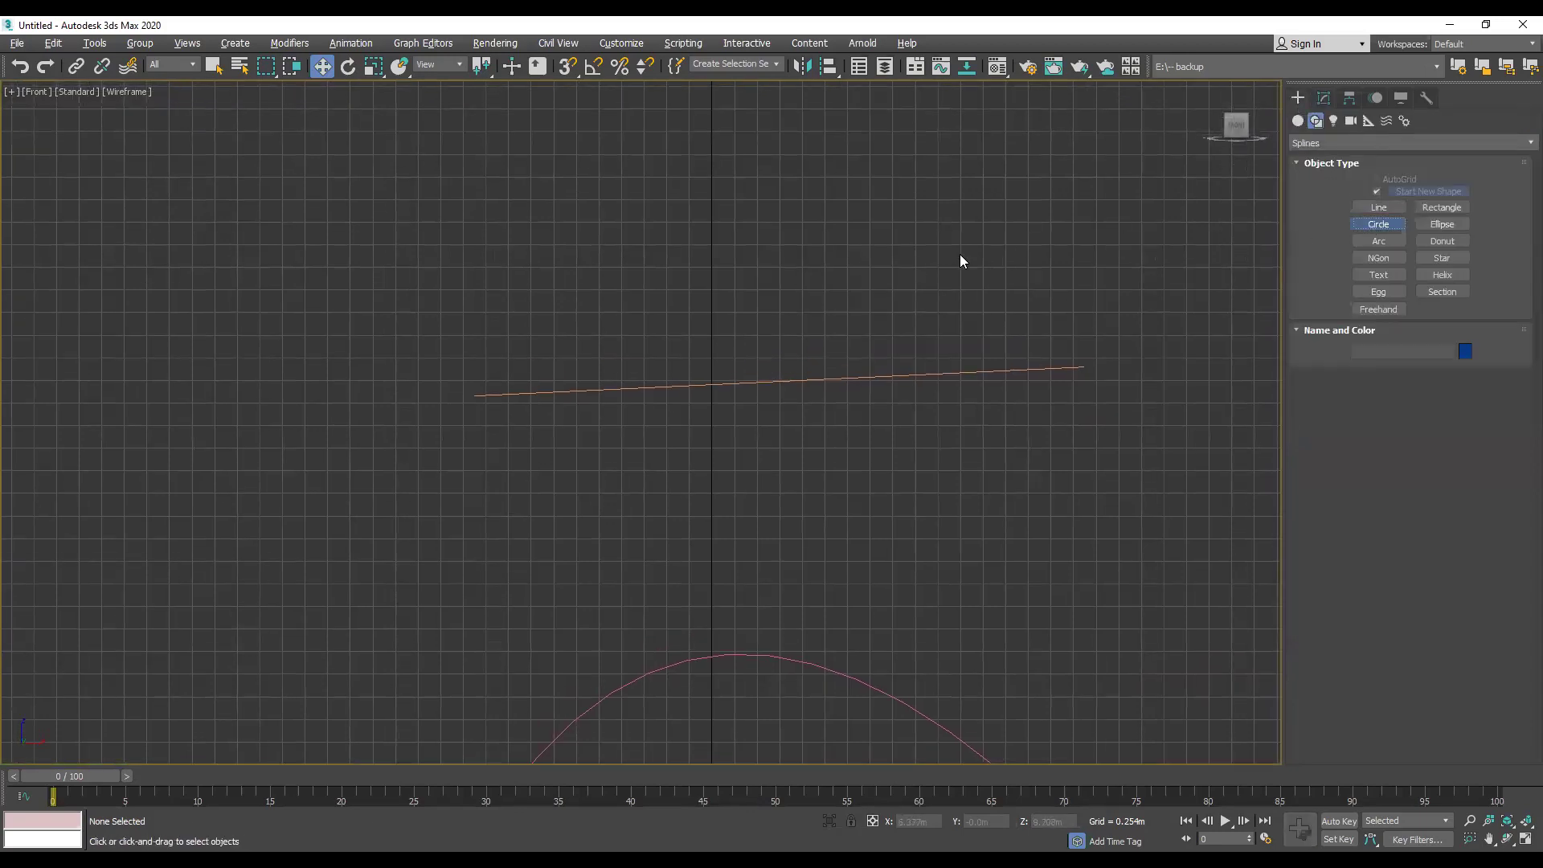
pyautogui.moveTo(953, 187); pyautogui.dragTo(953, 215)
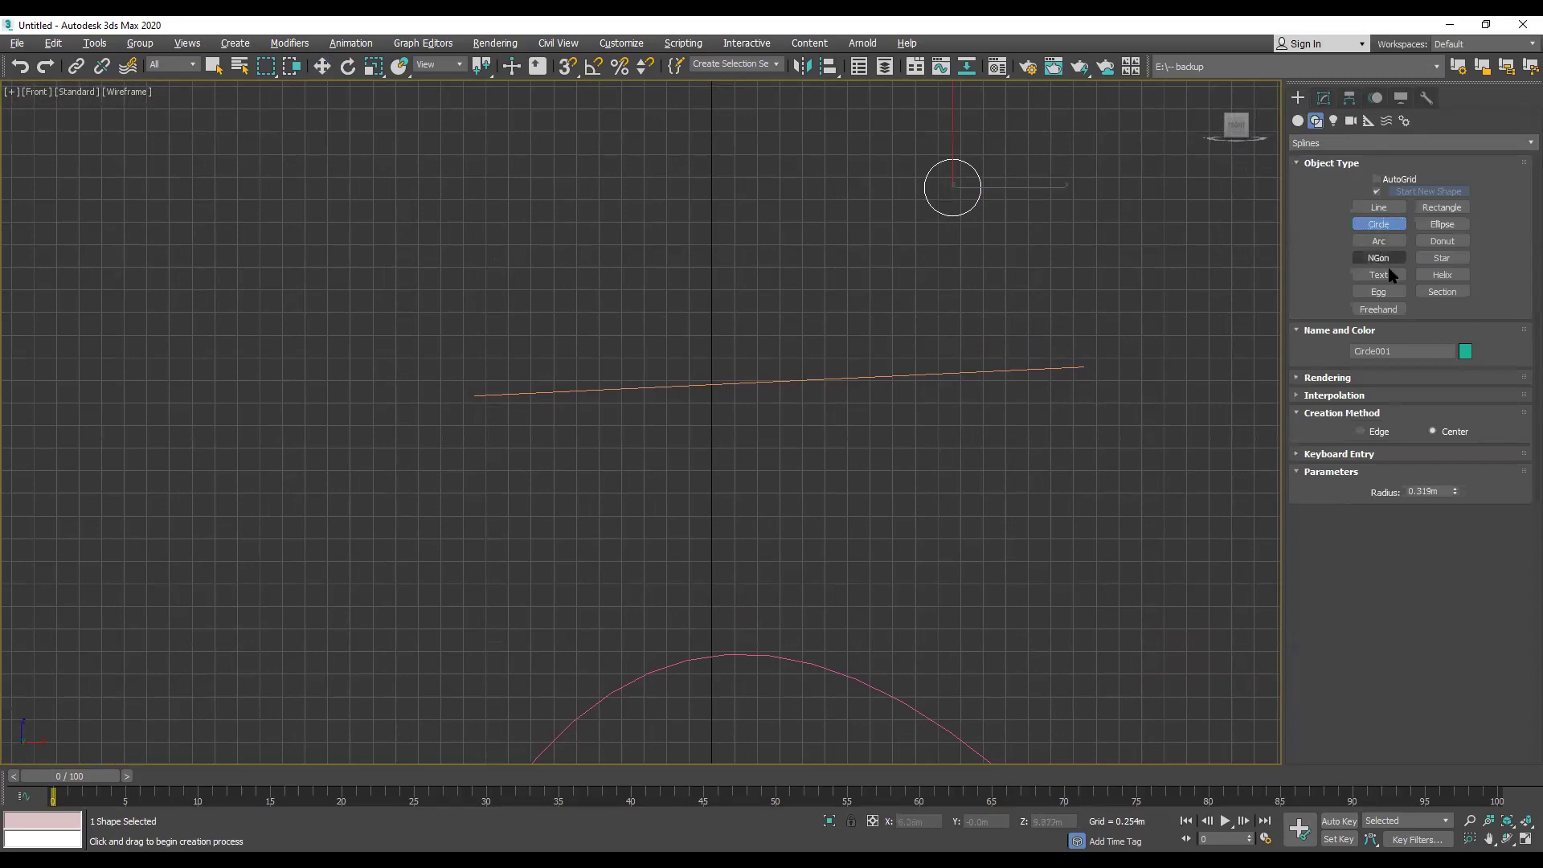
# Step: Draw a rectangle about 0.6 m long beside the circle, above the straight line, and set its width to 1.8 m
pyautogui.click(1443, 207)
pyautogui.moveTo(717, 160); pyautogui.dragTo(652, 212)
pyautogui.press('w')
pyautogui.click(823, 201)
pyautogui.click(716, 195)
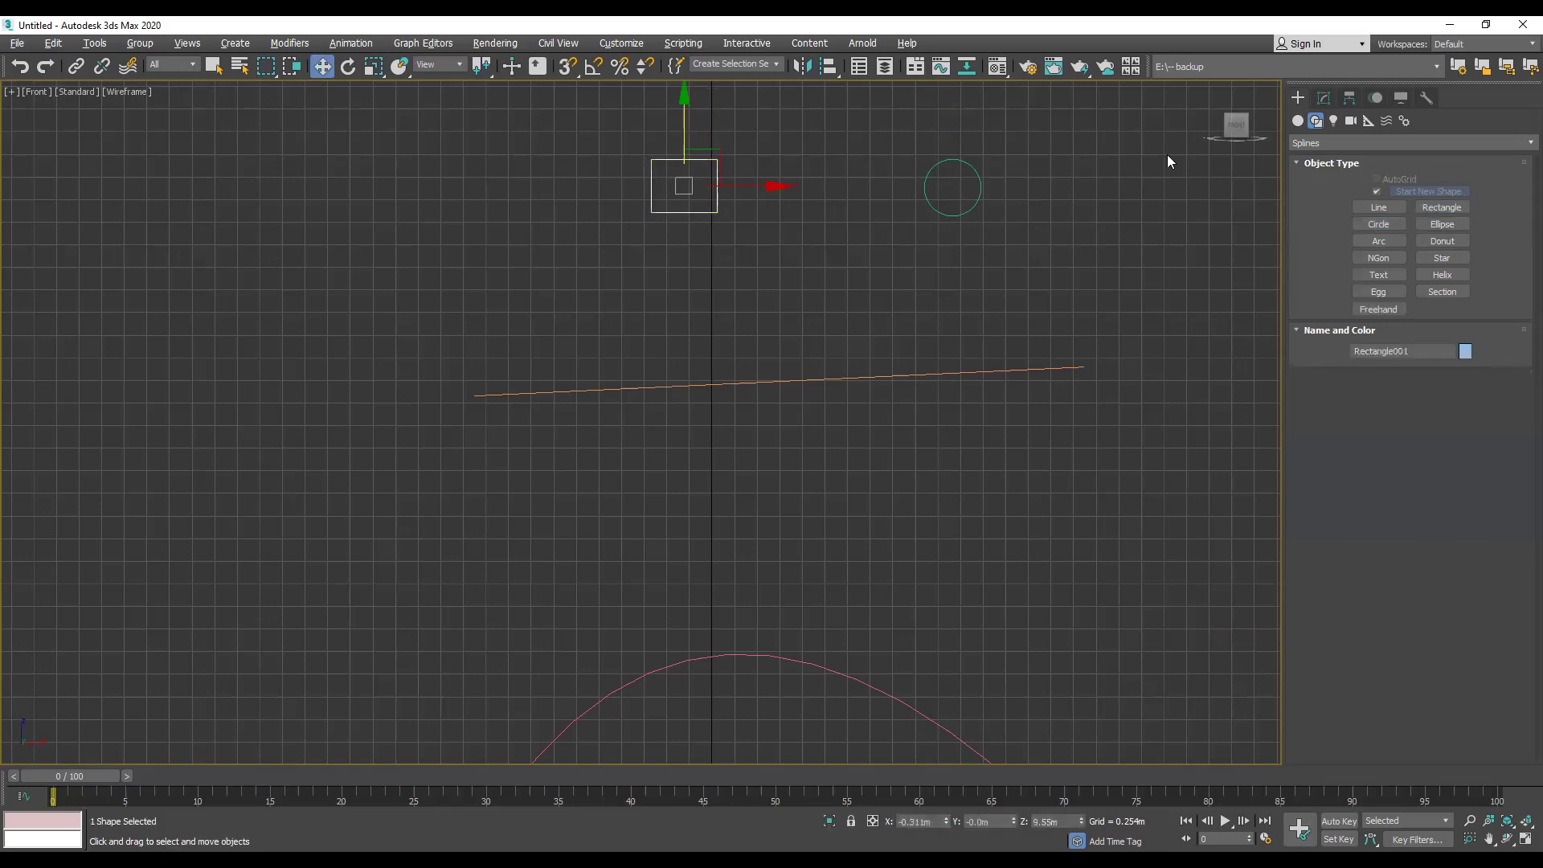
pyautogui.click(1322, 100)
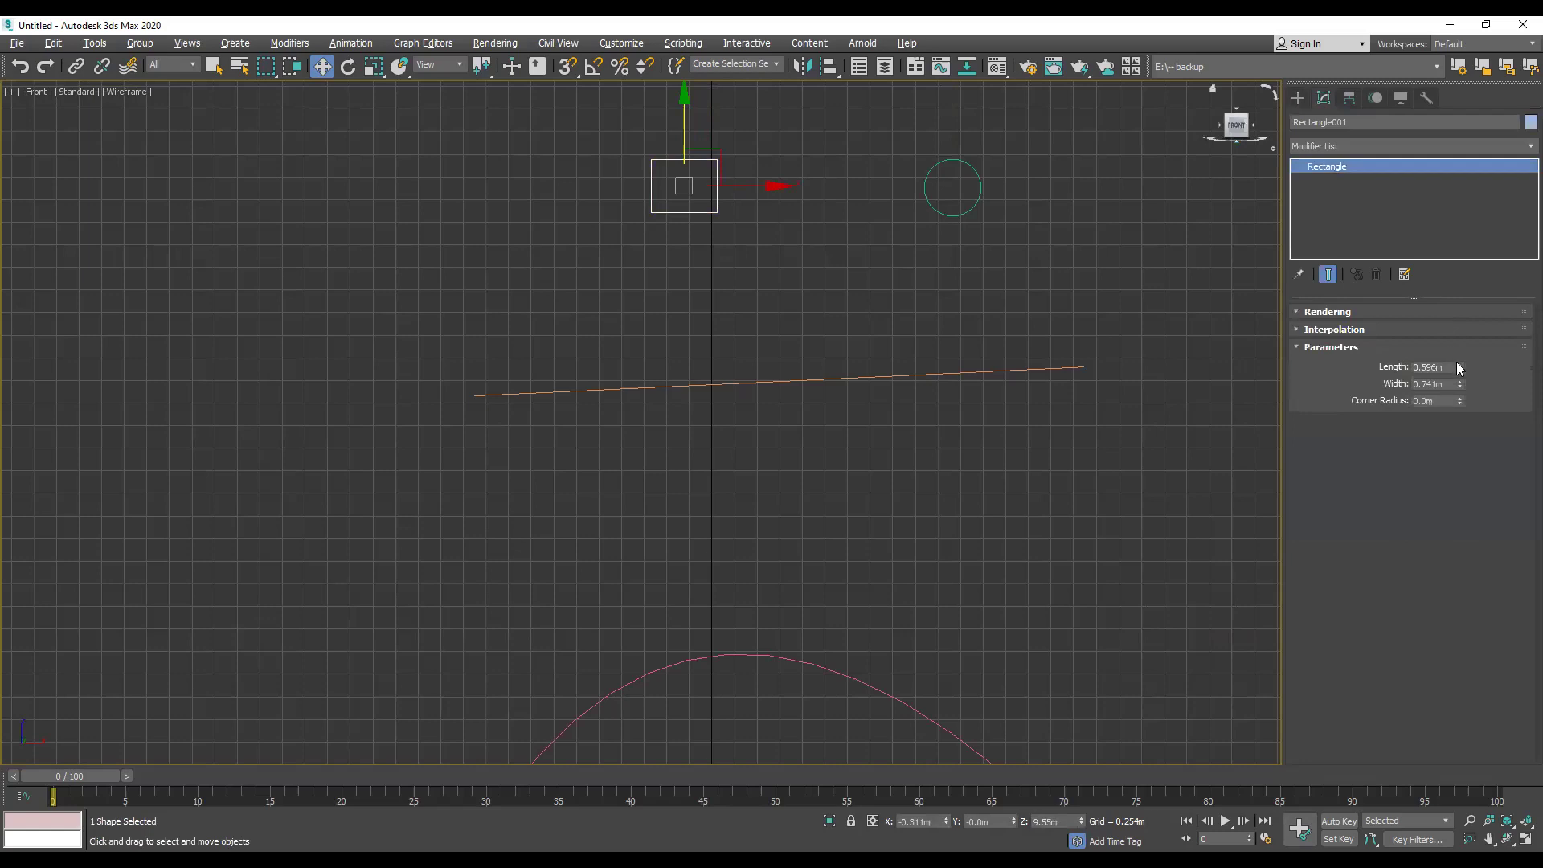
pyautogui.moveTo(1460, 385); pyautogui.dragTo(1469, 273)
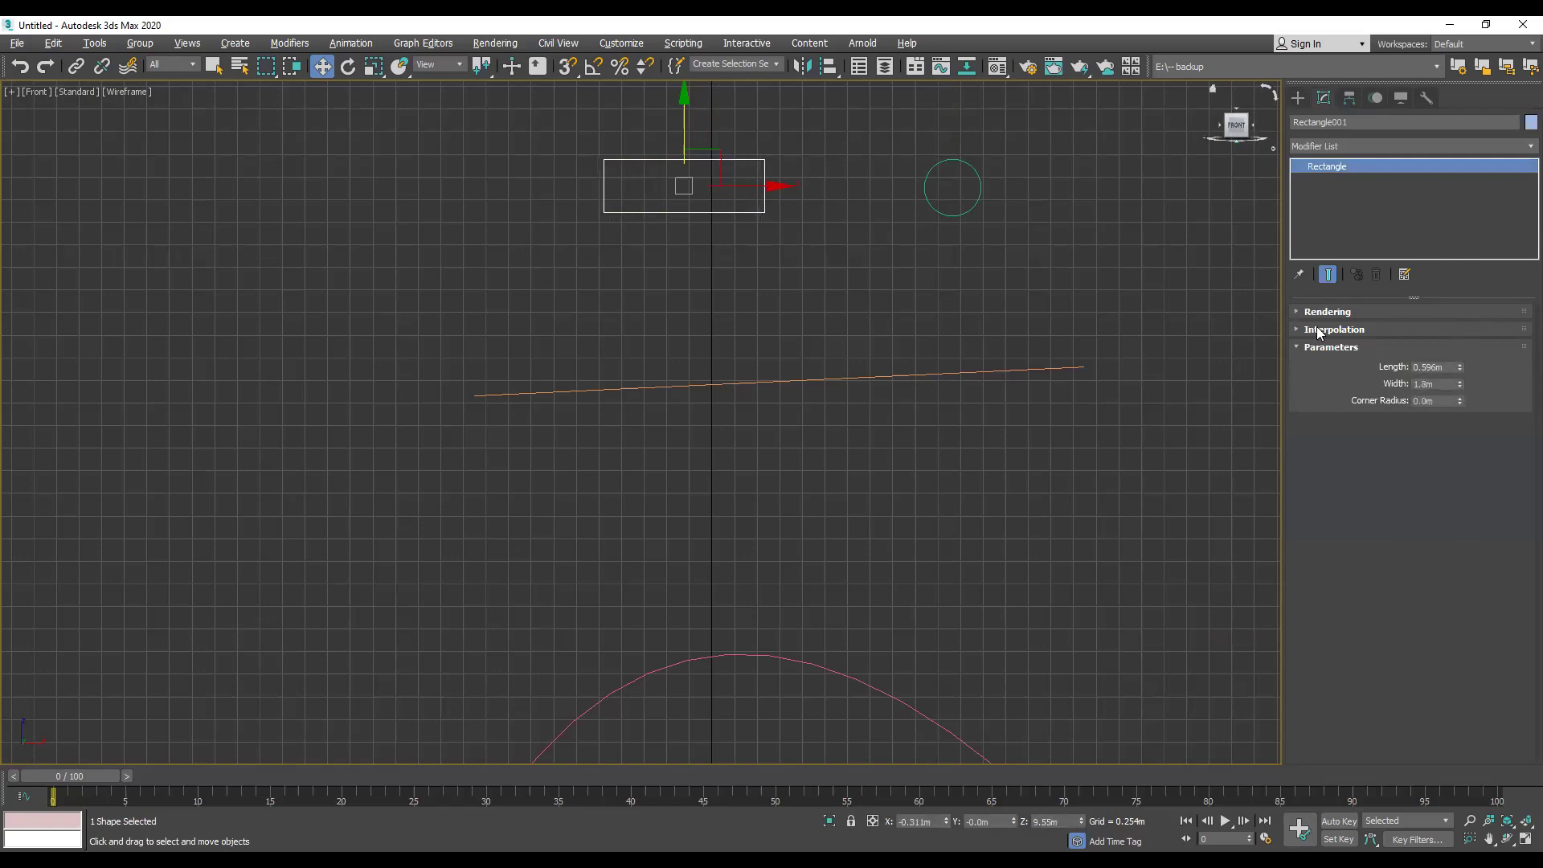
pyautogui.click(1049, 392)
# Step: Select the straight line in the maximized Perspective view and show the Compound Objects creation tools
pyautogui.click(1525, 839)
pyautogui.click(1233, 698)
pyautogui.click(1525, 839)
pyautogui.moveTo(874, 282); pyautogui.dragTo(751, 519, button='middle')
pyautogui.click(818, 472)
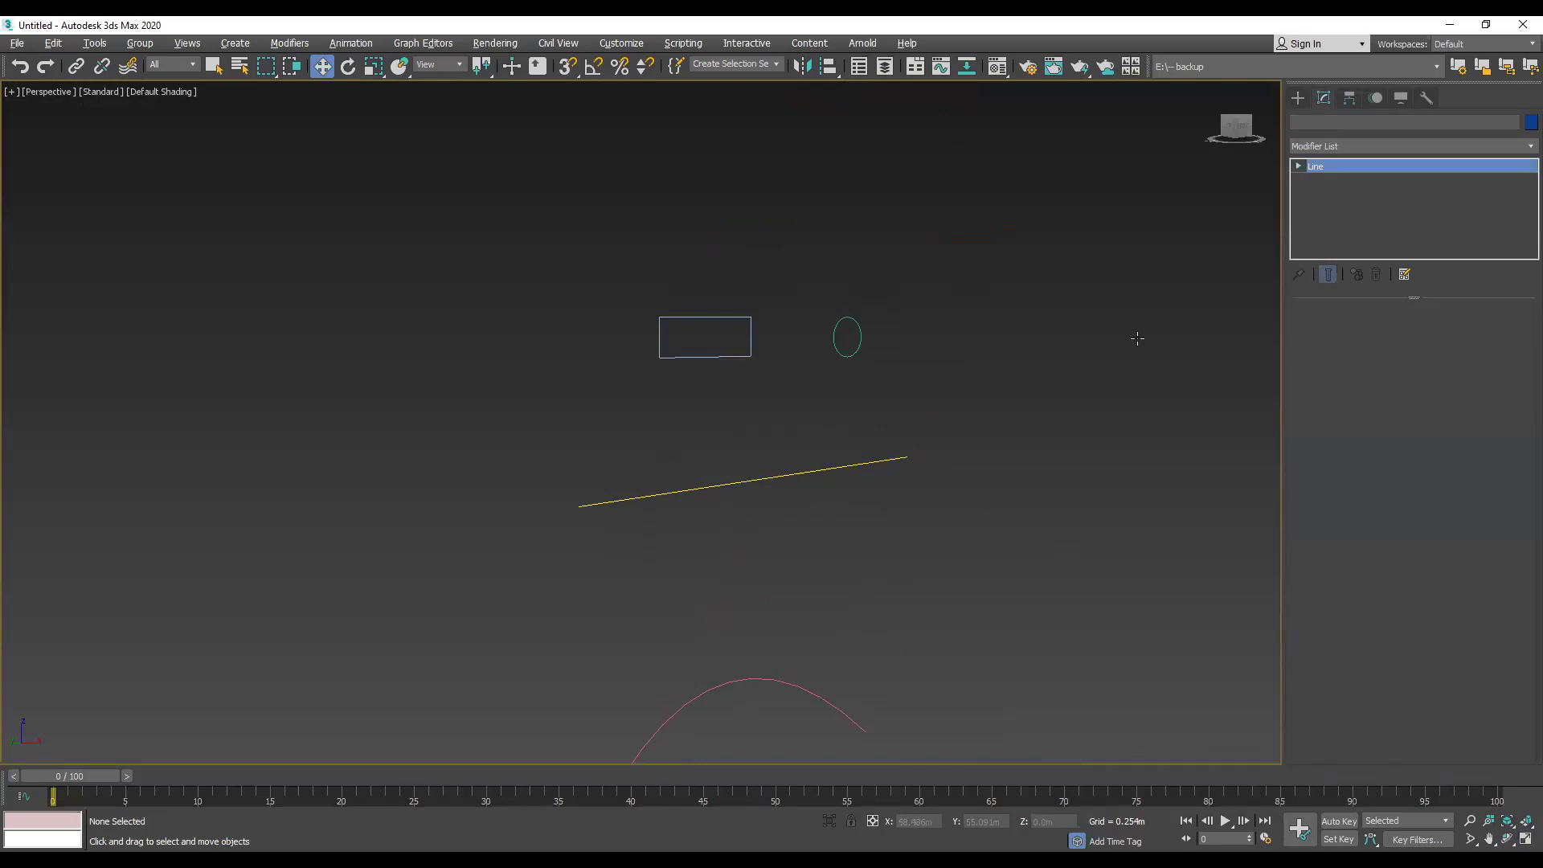
pyautogui.moveTo(1242, 126); pyautogui.dragTo(1193, 132)
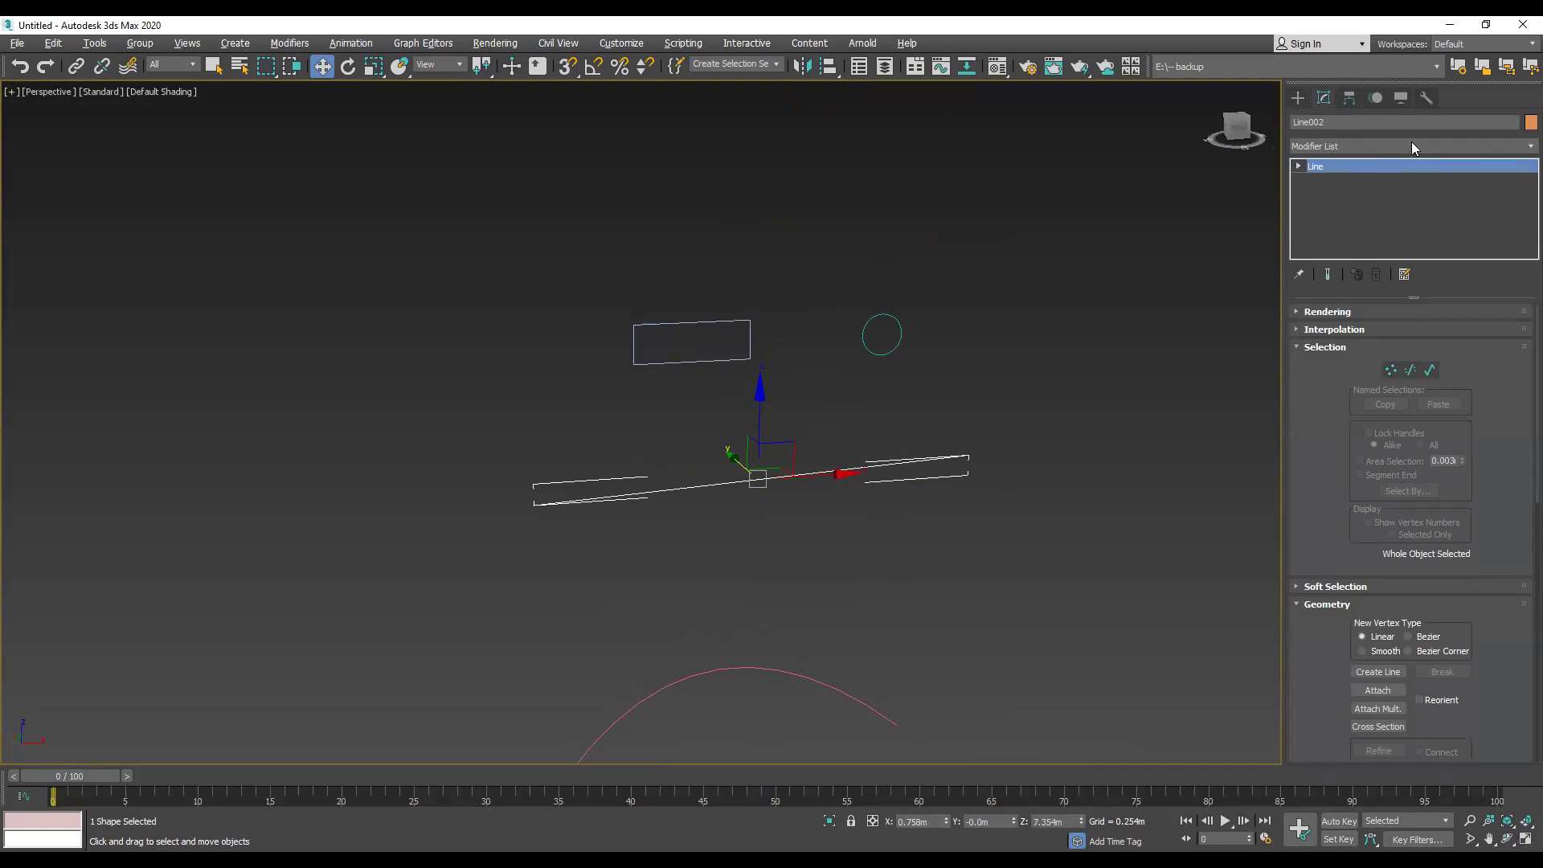
pyautogui.click(1297, 97)
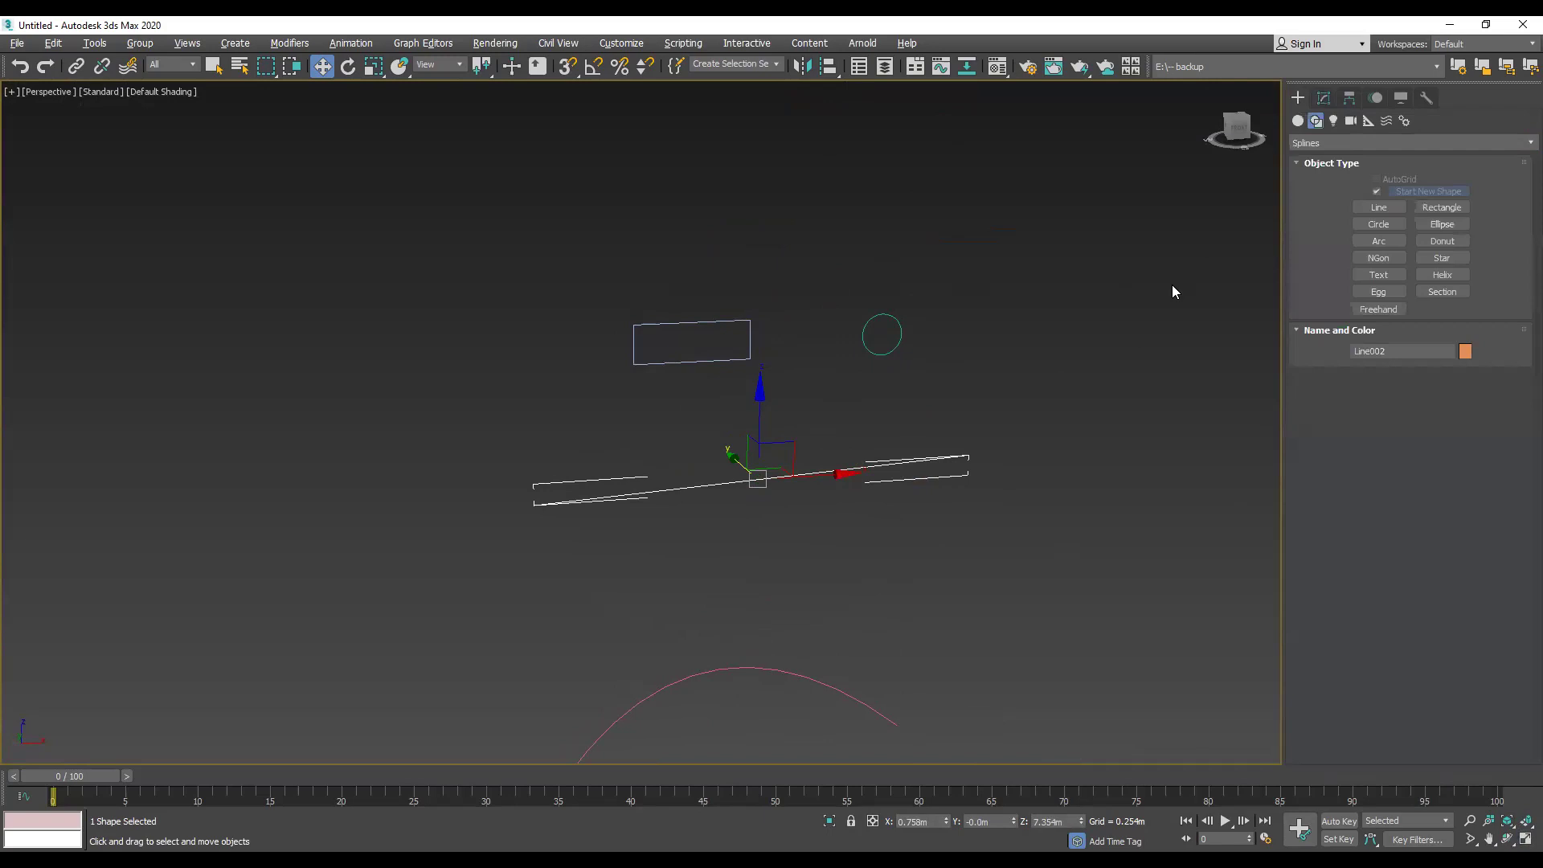
pyautogui.click(1300, 121)
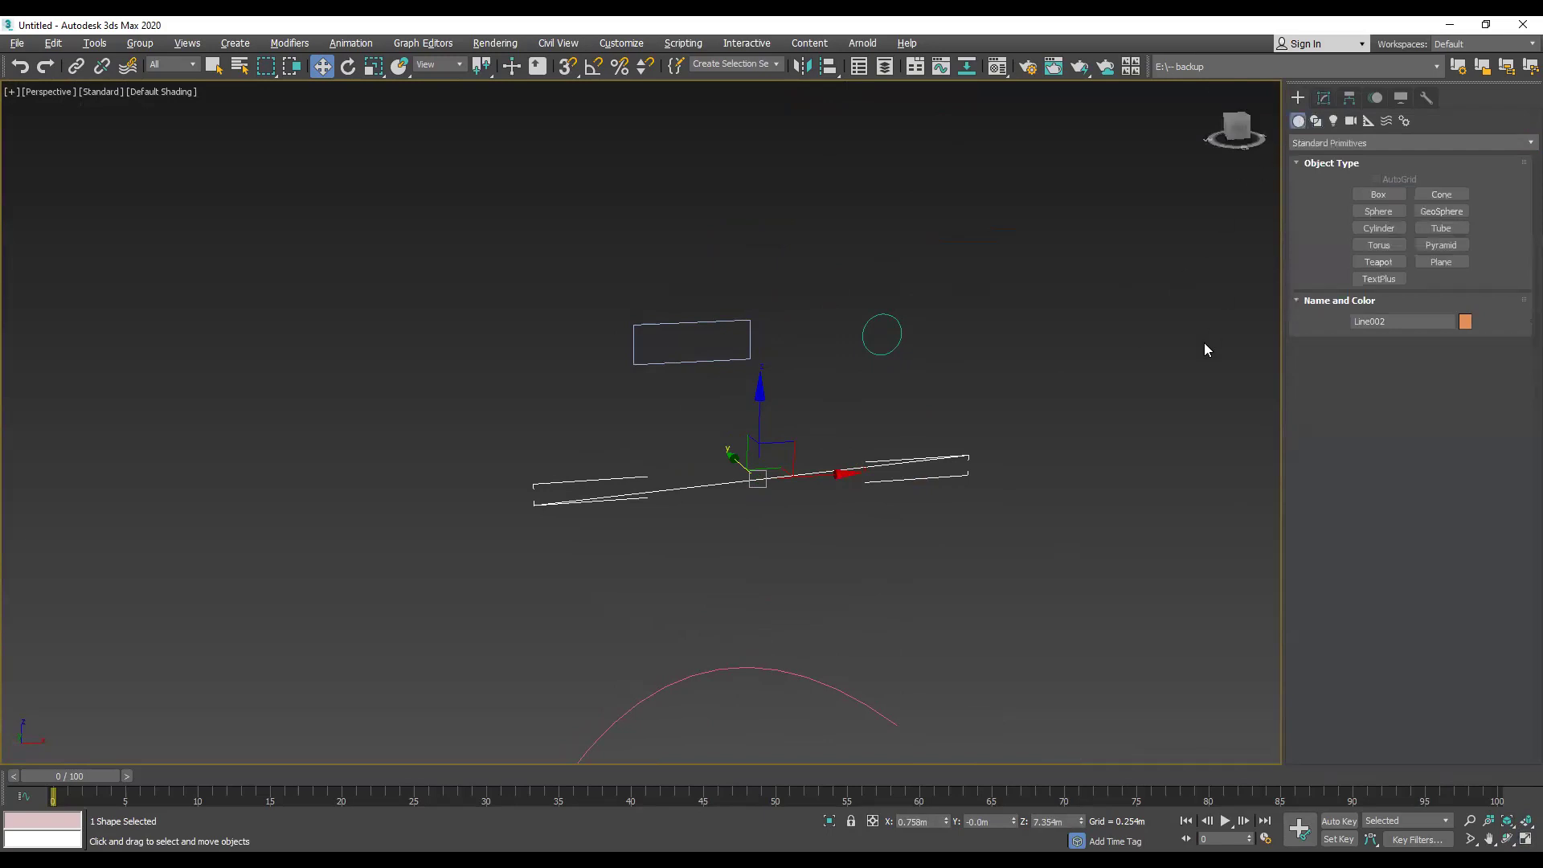
pyautogui.click(1320, 145)
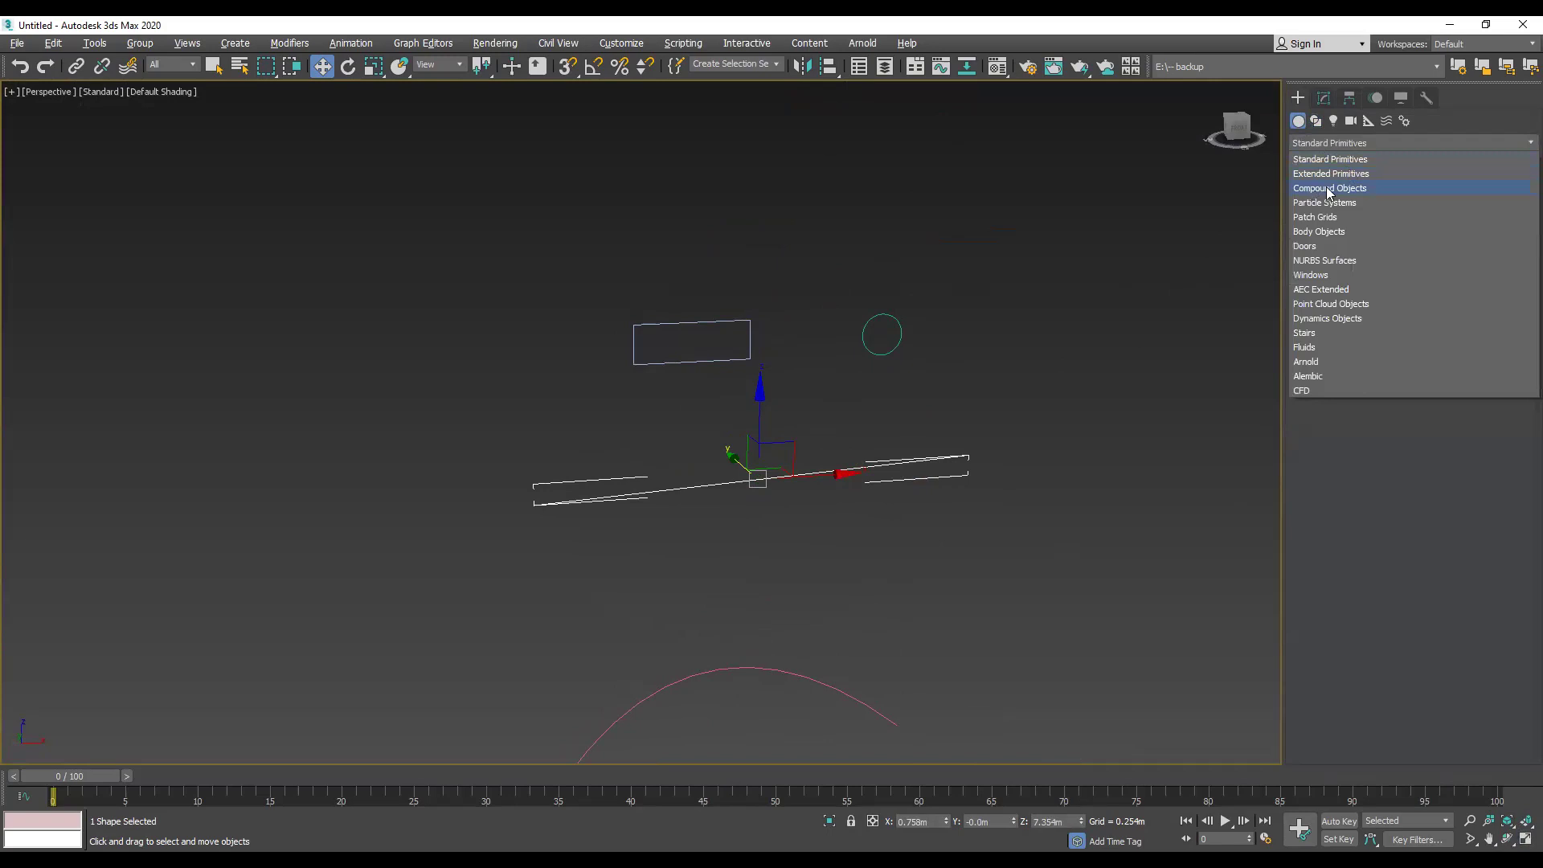
pyautogui.click(1329, 190)
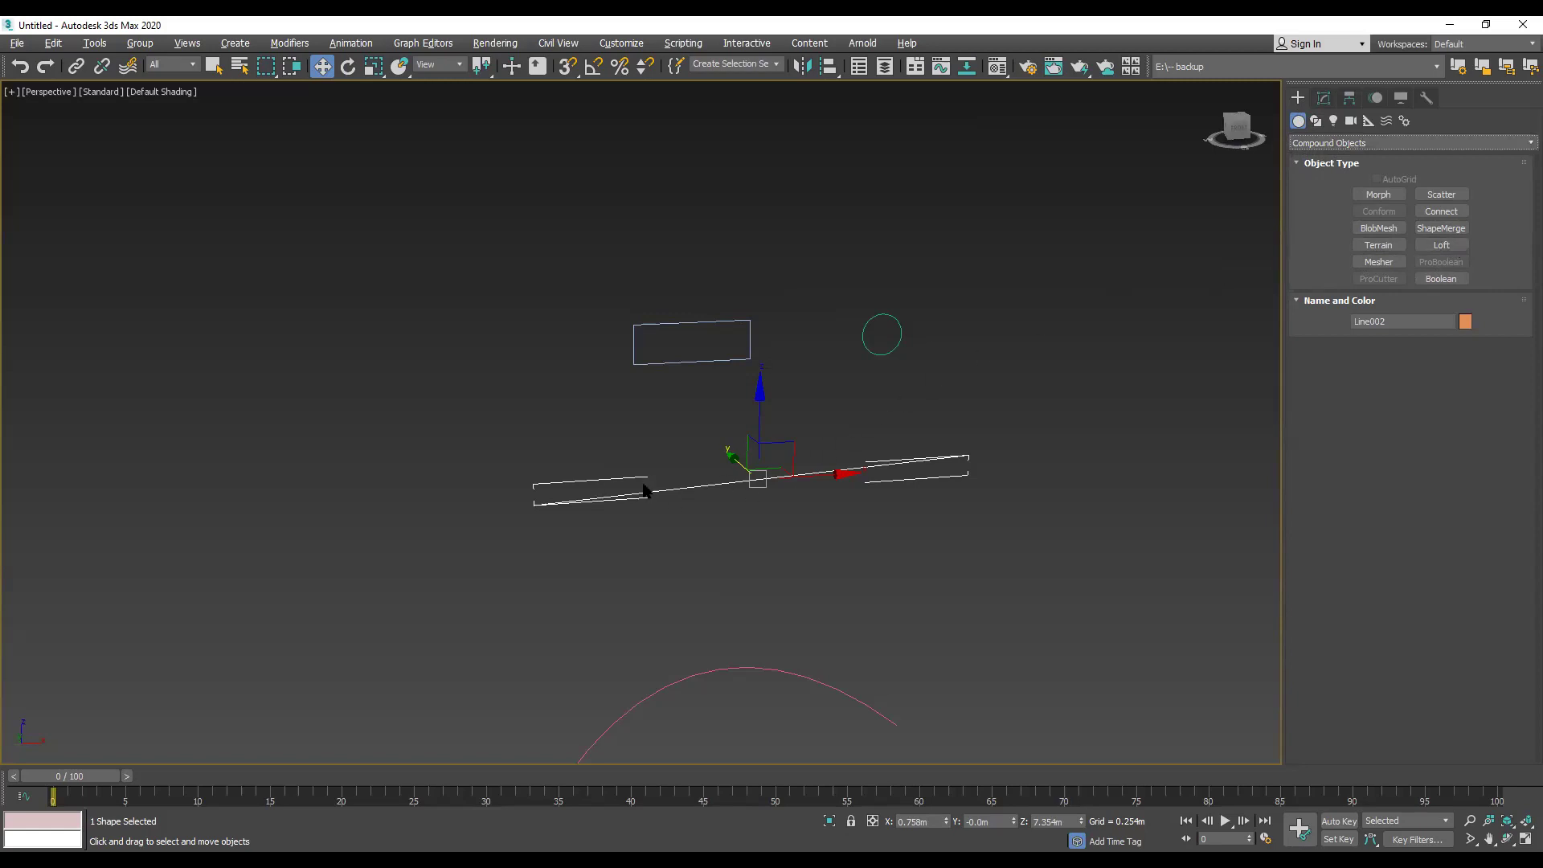
# Step: Loft the rectangle as an instanced shape along the straight line
pyautogui.click(1022, 368)
pyautogui.click(753, 347)
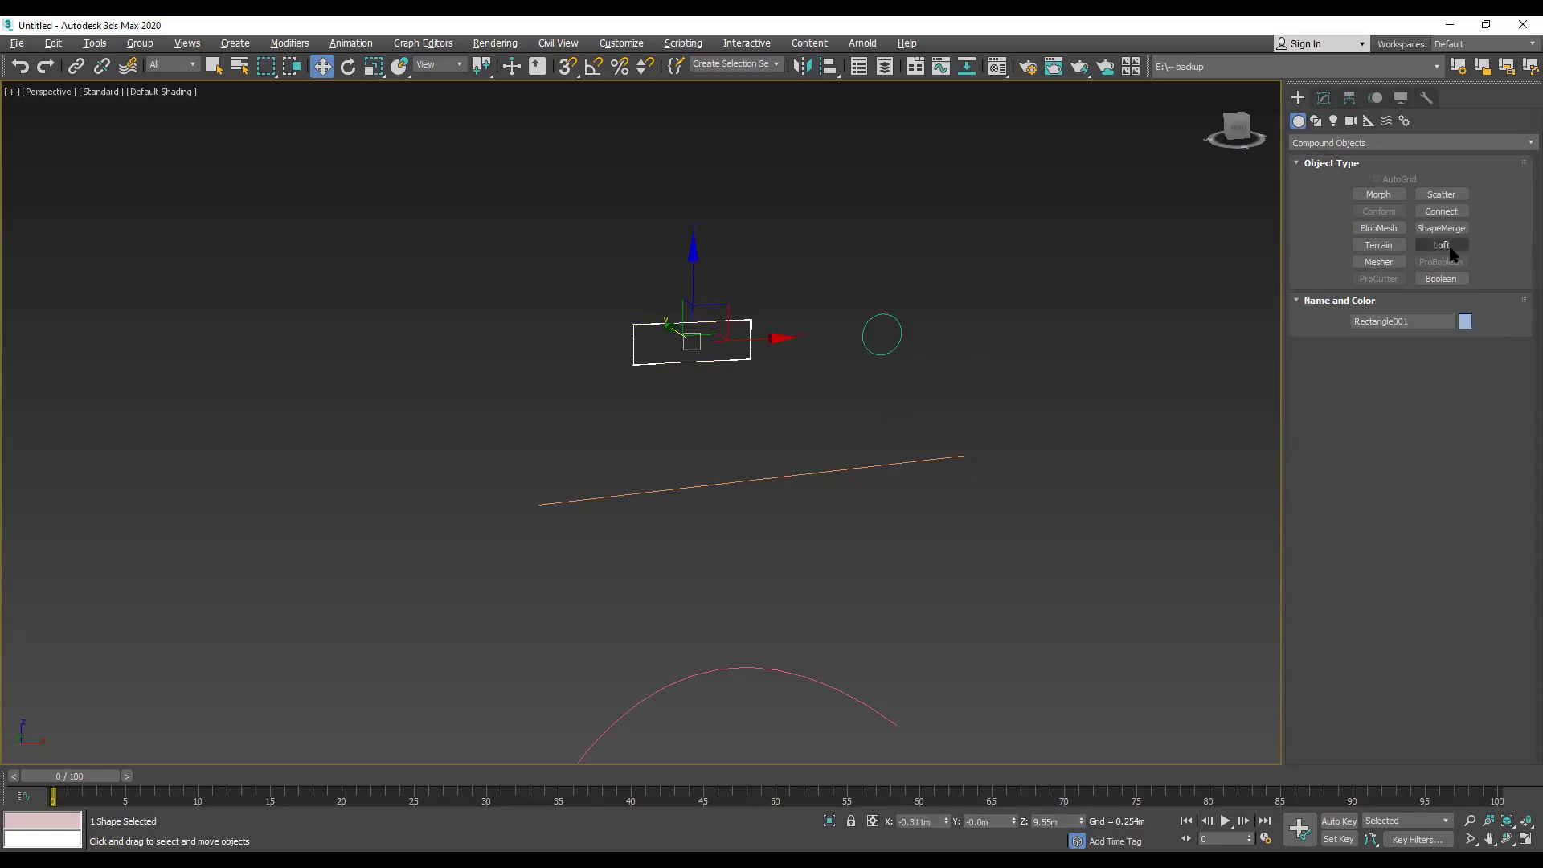
pyautogui.click(930, 460)
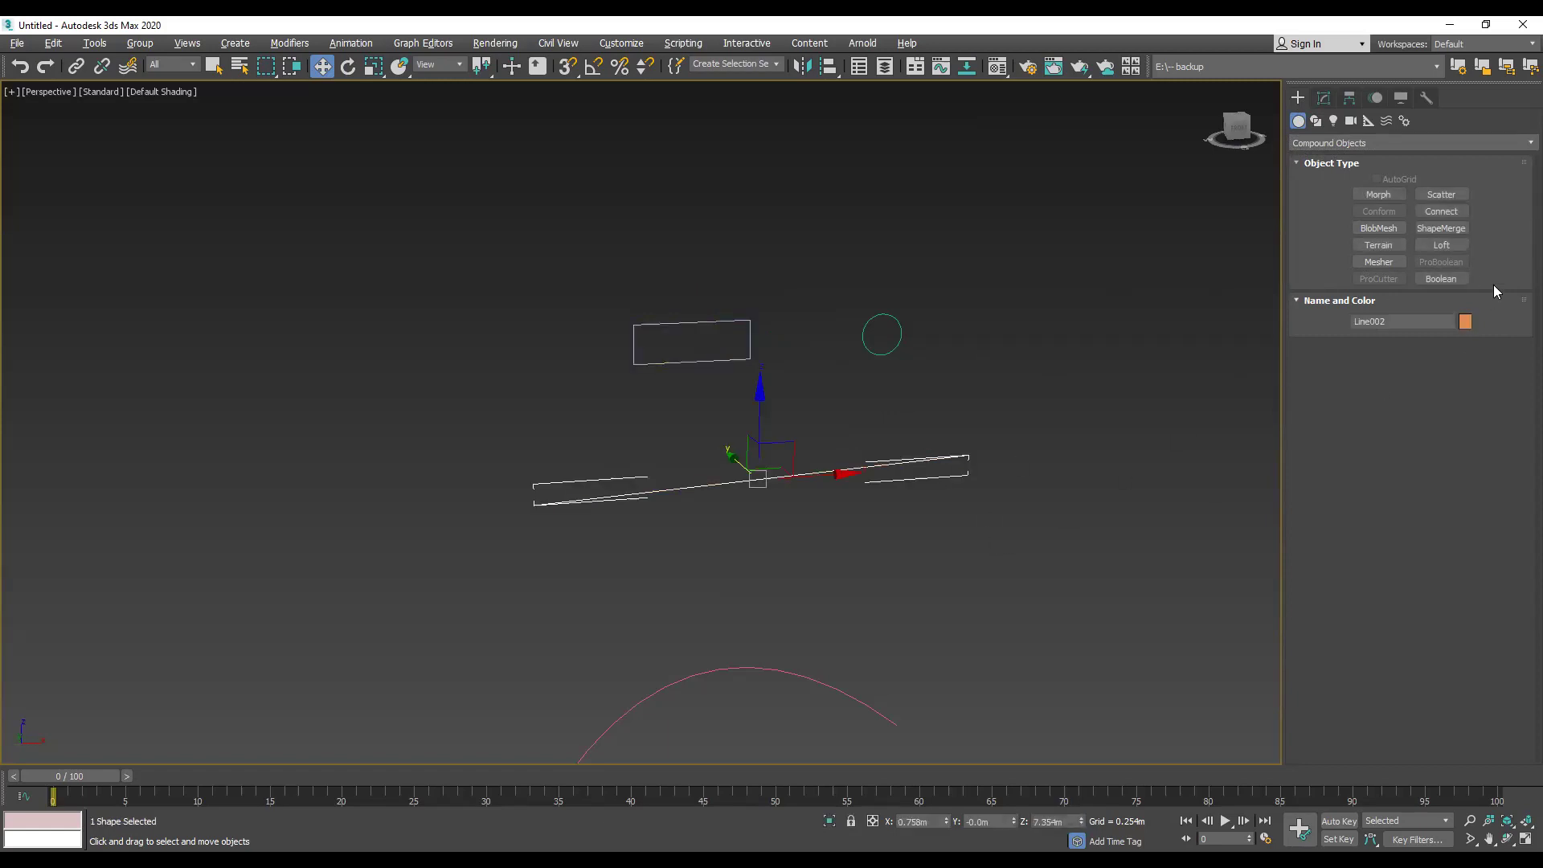
pyautogui.click(1443, 244)
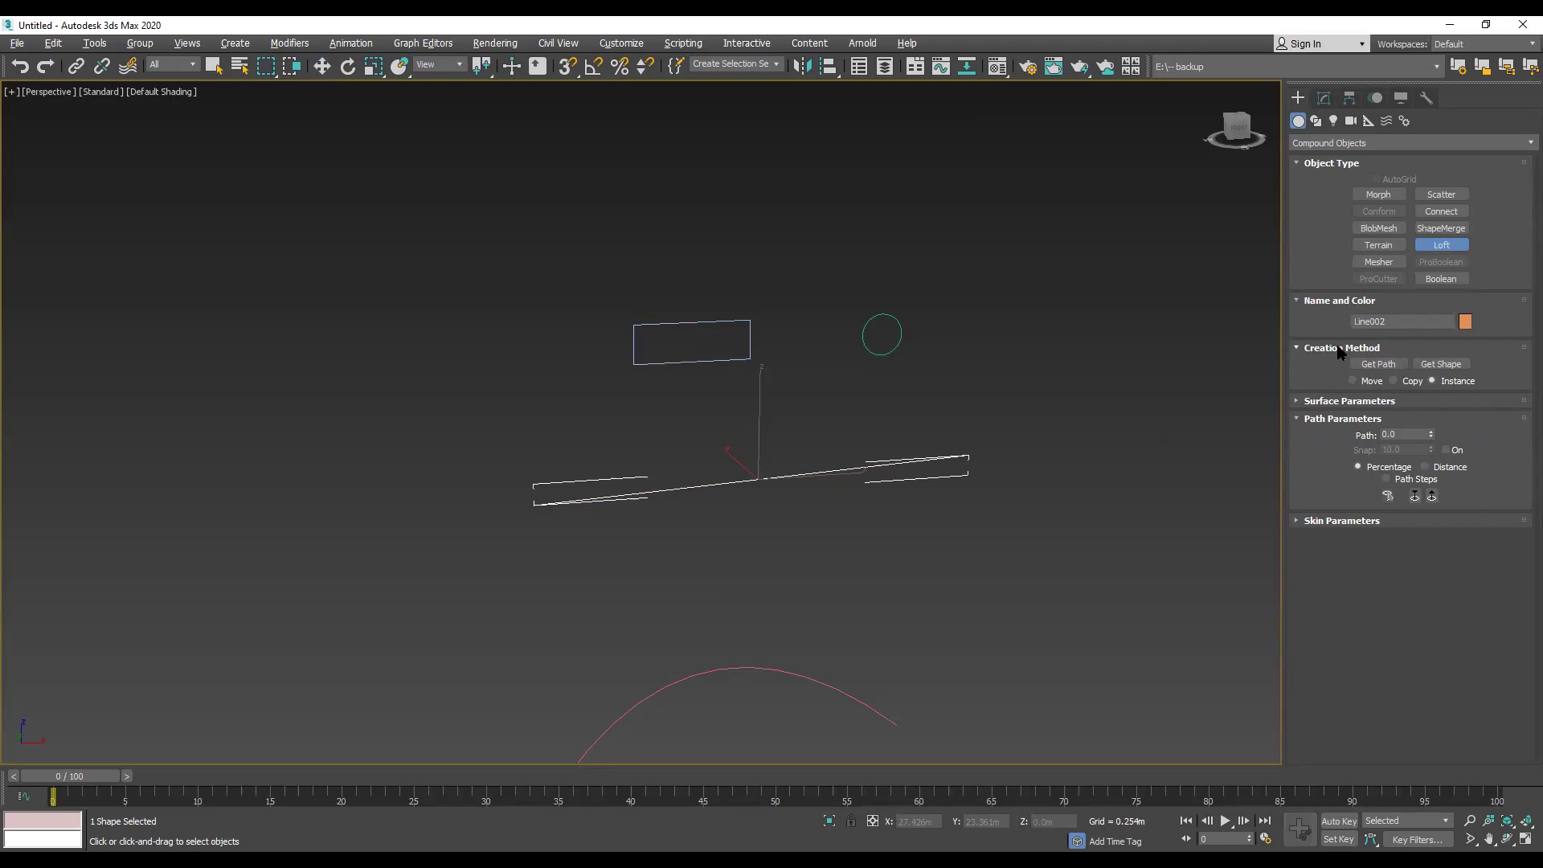
pyautogui.click(1378, 367)
pyautogui.click(1451, 367)
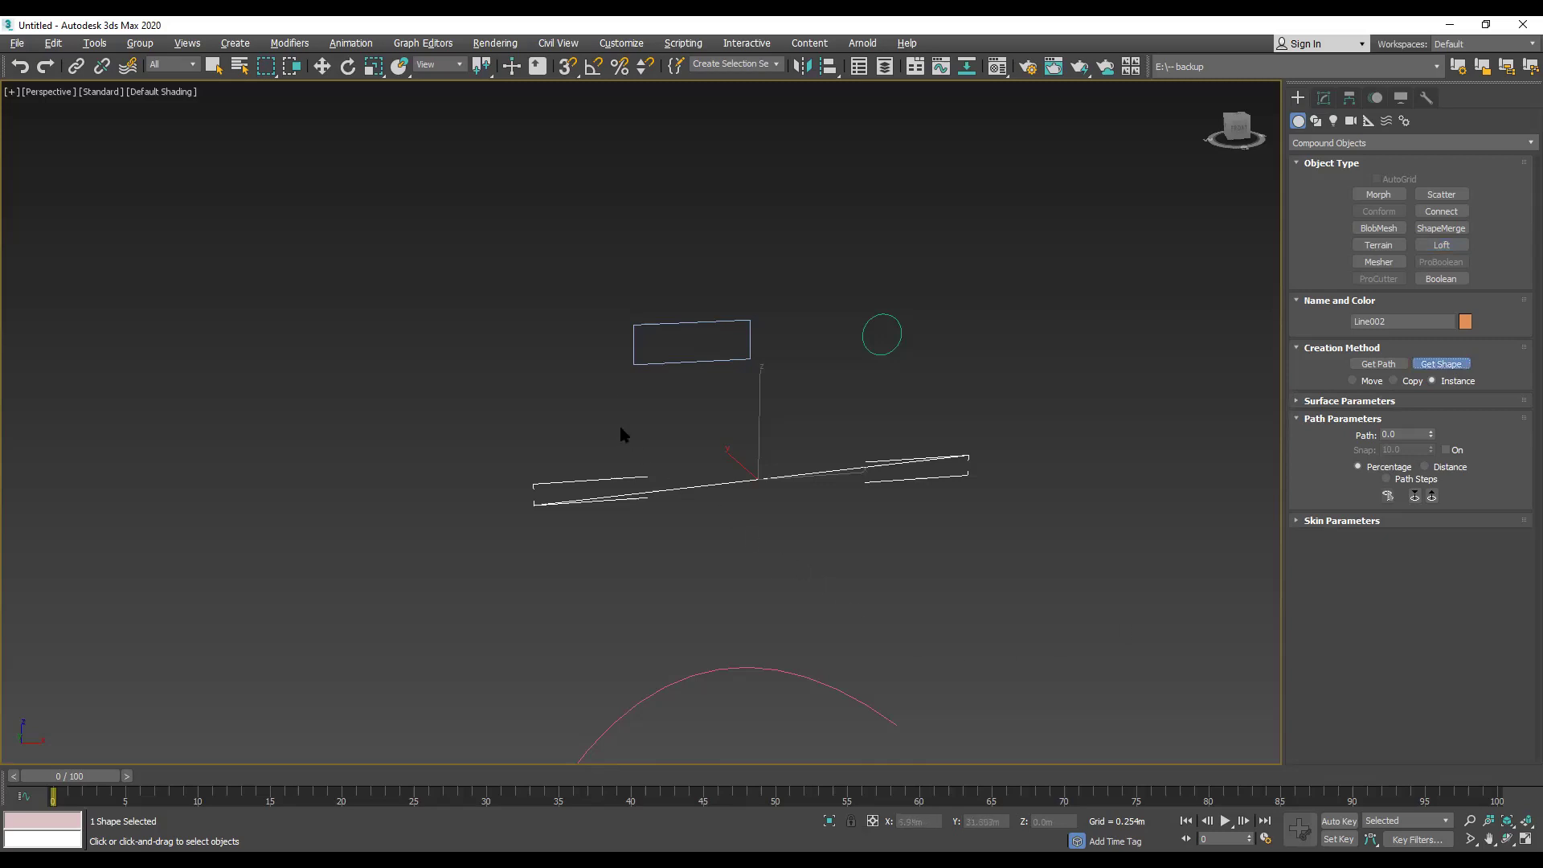
pyautogui.click(634, 361)
# Step: Examine the loft's end at the start of its path, in the Perspective view and in the maximized Front view
pyautogui.moveTo(1241, 131)
pyautogui.mouseDown()
pyautogui.moveTo(1328, 122)
pyautogui.moveTo(1117, 130)
pyautogui.moveTo(1037, 158)
pyautogui.moveTo(1261, 135)
pyautogui.moveTo(1241, 129)
pyautogui.mouseUp()
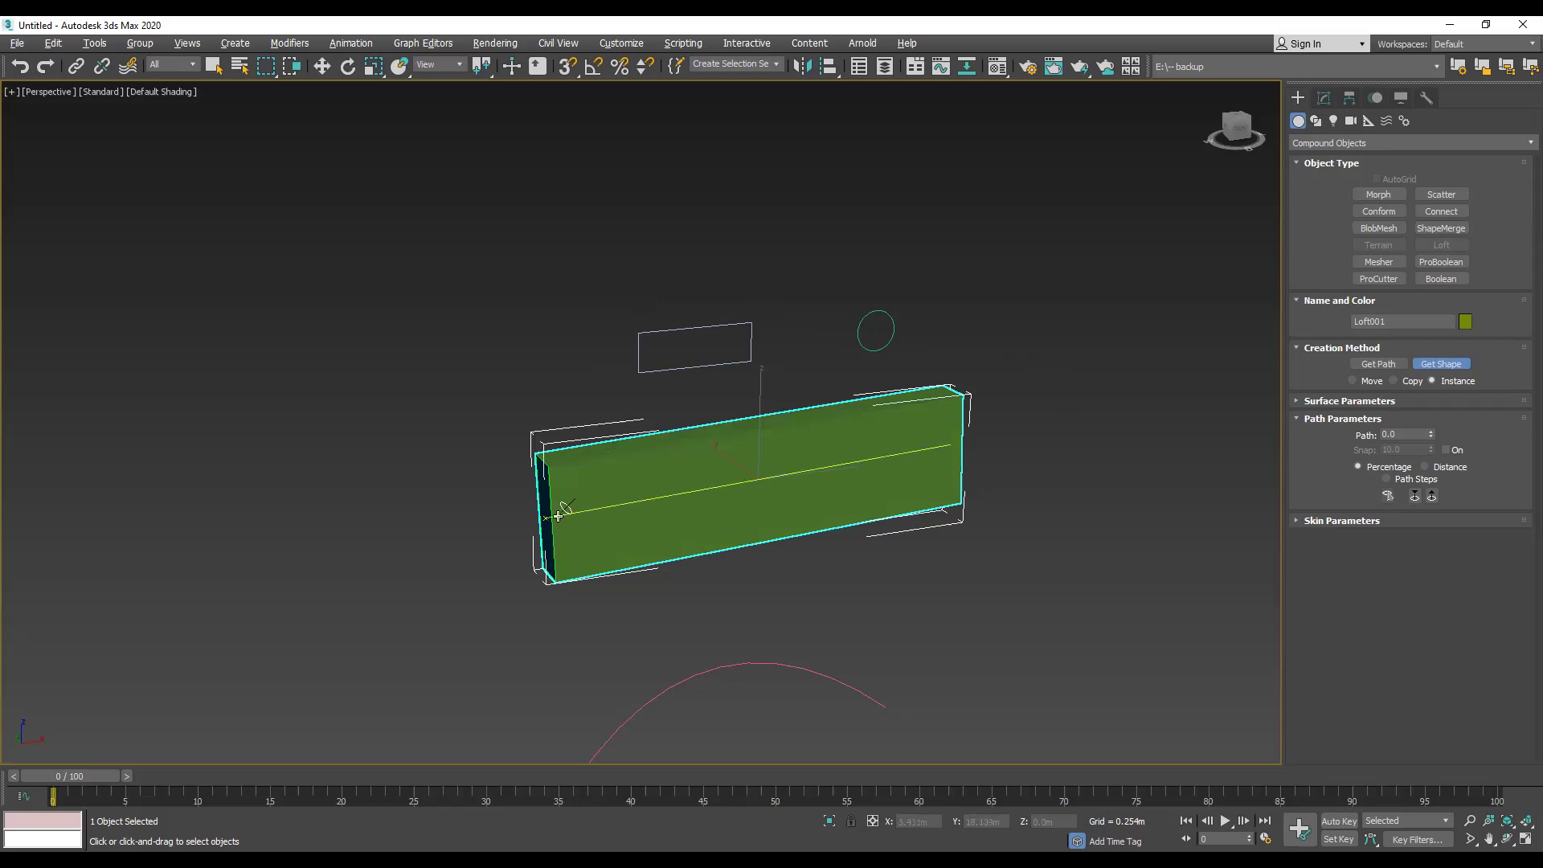
pyautogui.scroll(5, 558, 508)
pyautogui.scroll(2, 561, 511)
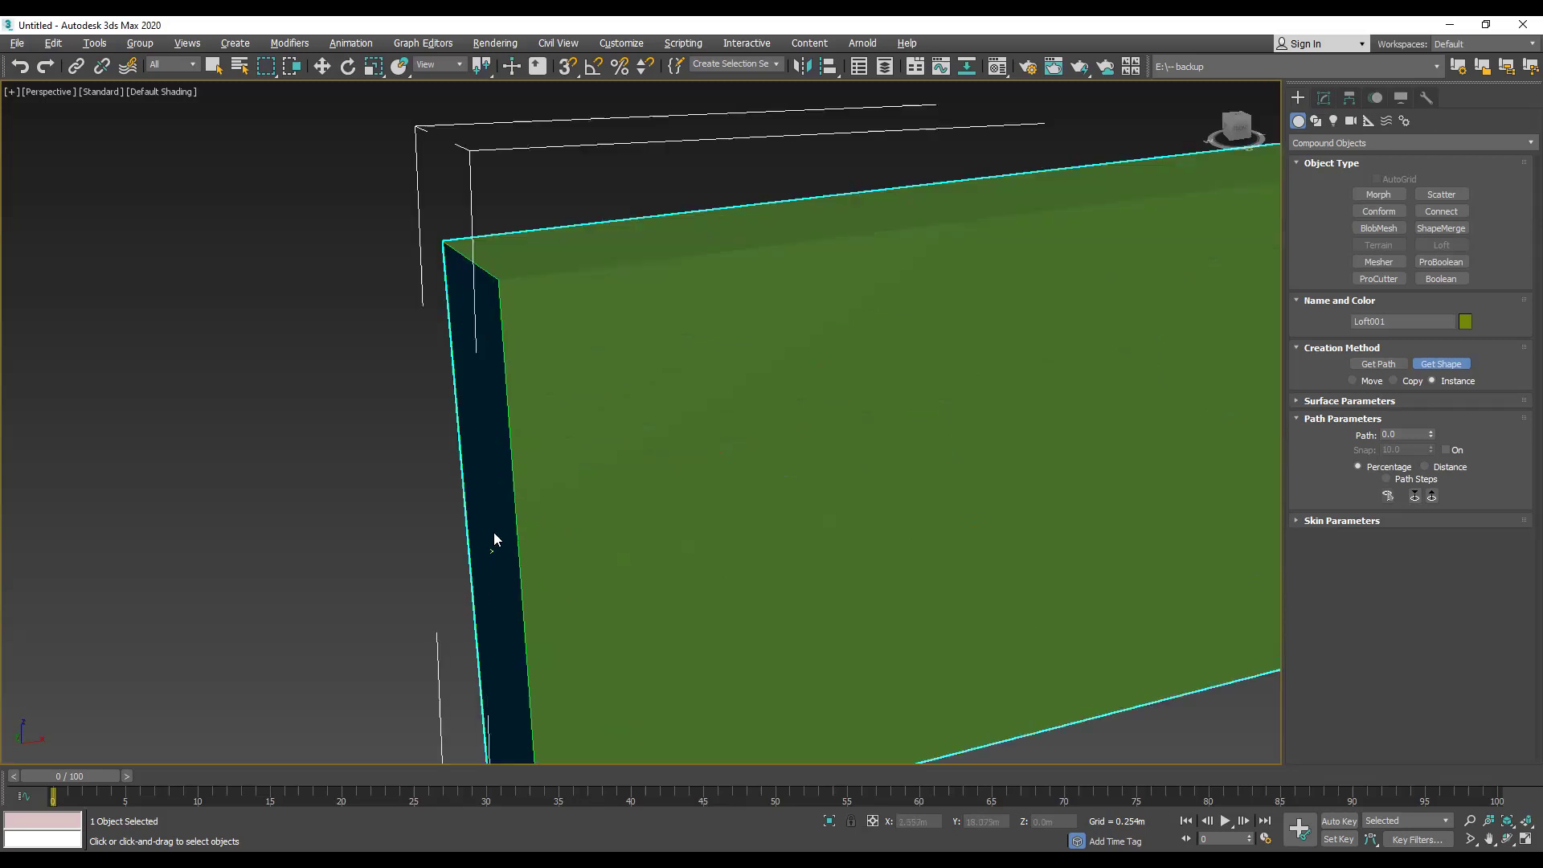
pyautogui.scroll(2, 515, 571)
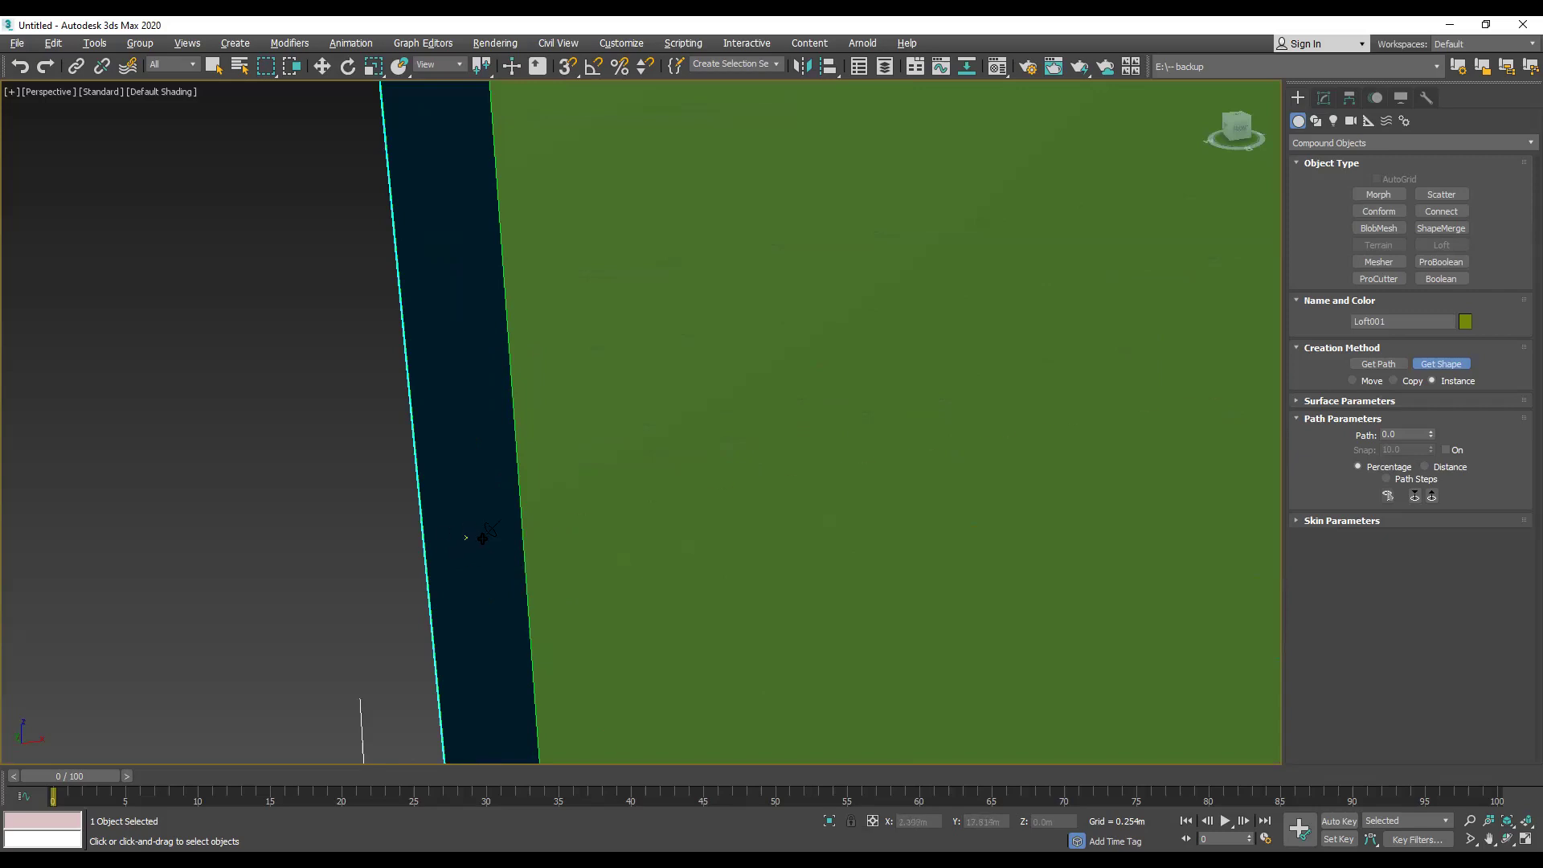
pyautogui.press('z')
pyautogui.keyDown('alt'); pyautogui.moveTo(635, 563); pyautogui.dragTo(690, 607, button='middle'); pyautogui.keyUp('alt')
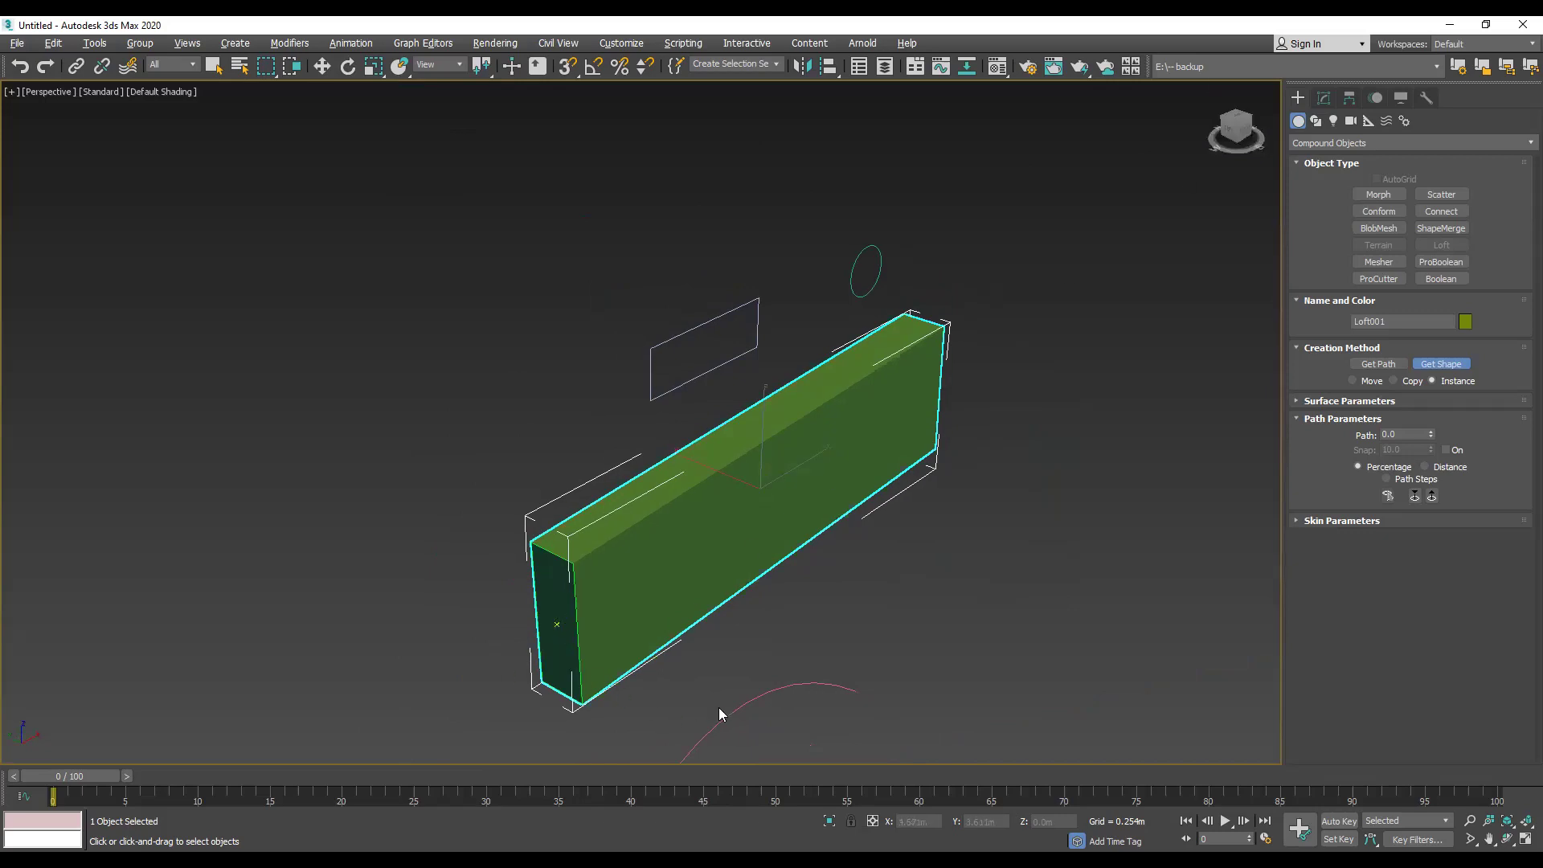
pyautogui.hotkey('alt', 'w')
pyautogui.hotkey('alt', 'w')
pyautogui.moveTo(733, 380); pyautogui.dragTo(896, 365, button='middle')
pyautogui.scroll(4, 663, 374)
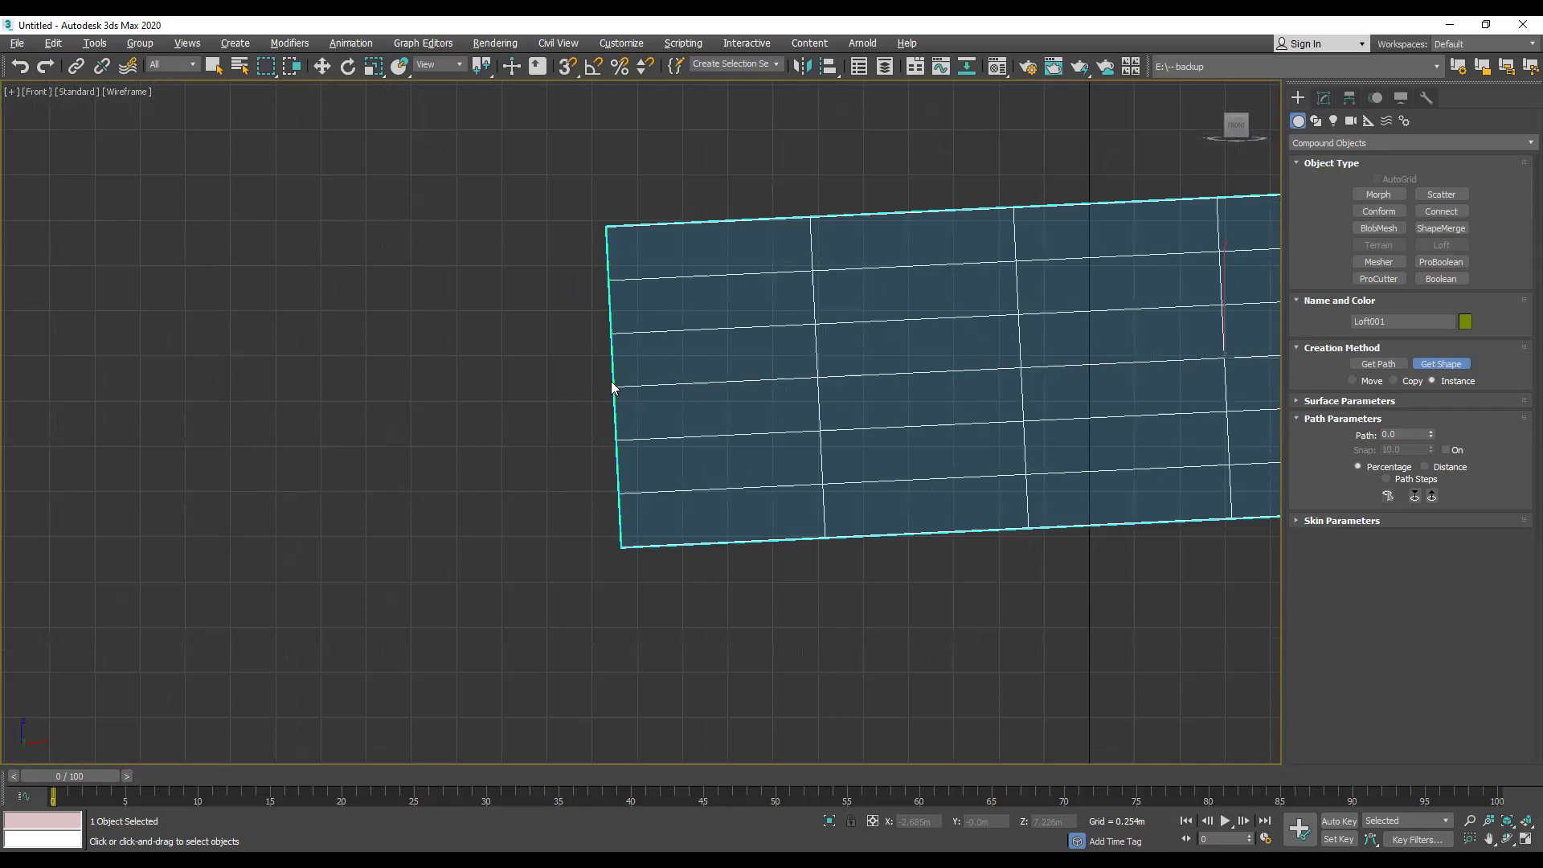
pyautogui.moveTo(889, 388); pyautogui.dragTo(728, 421, button='middle')
pyautogui.scroll(-2, 729, 421)
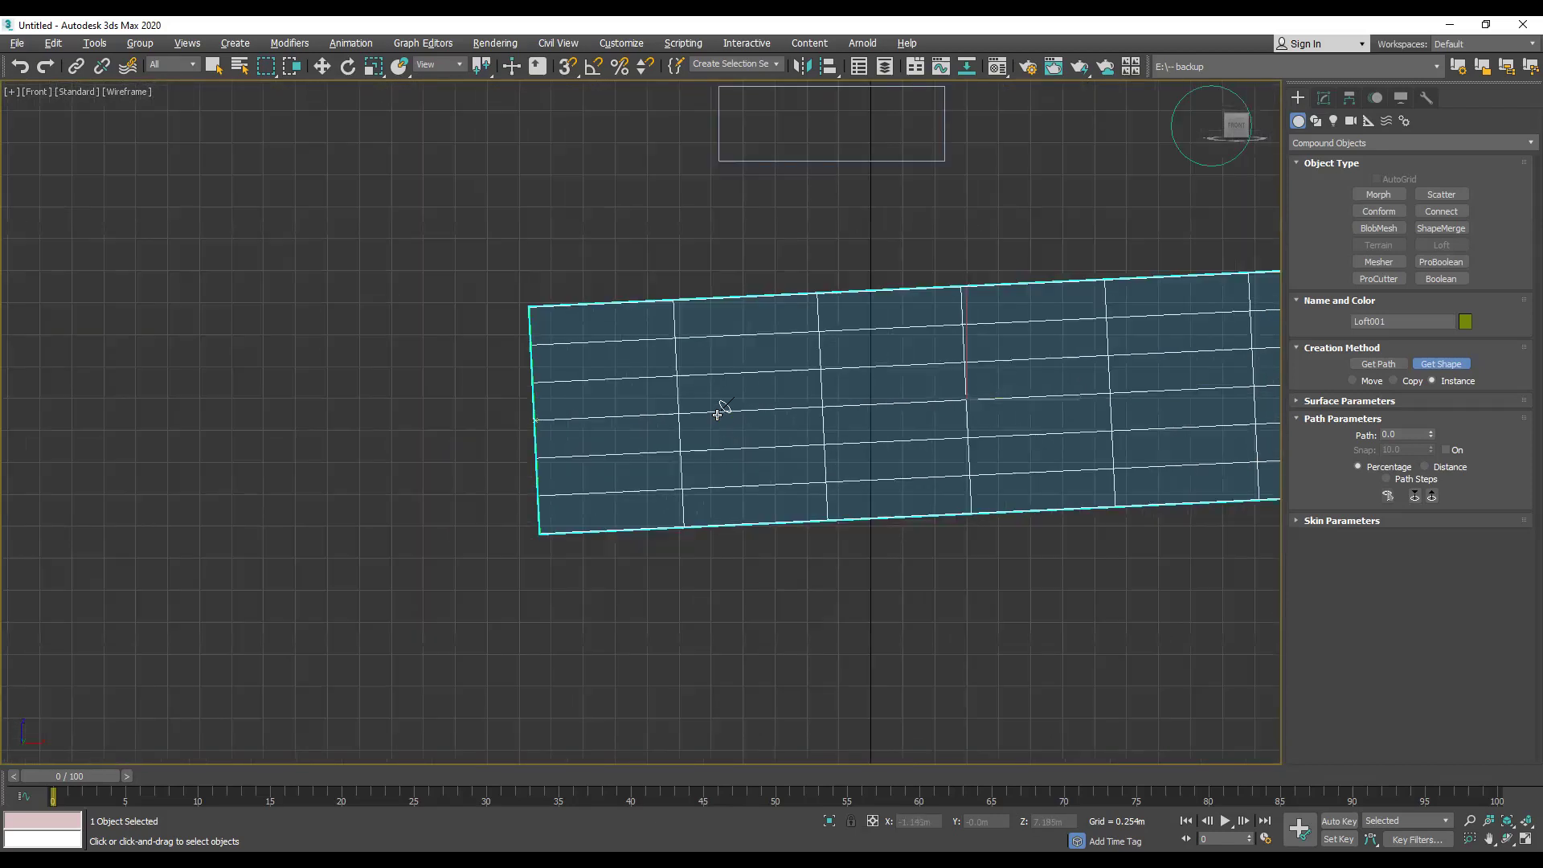
pyautogui.moveTo(973, 423); pyautogui.dragTo(942, 438, button='middle')
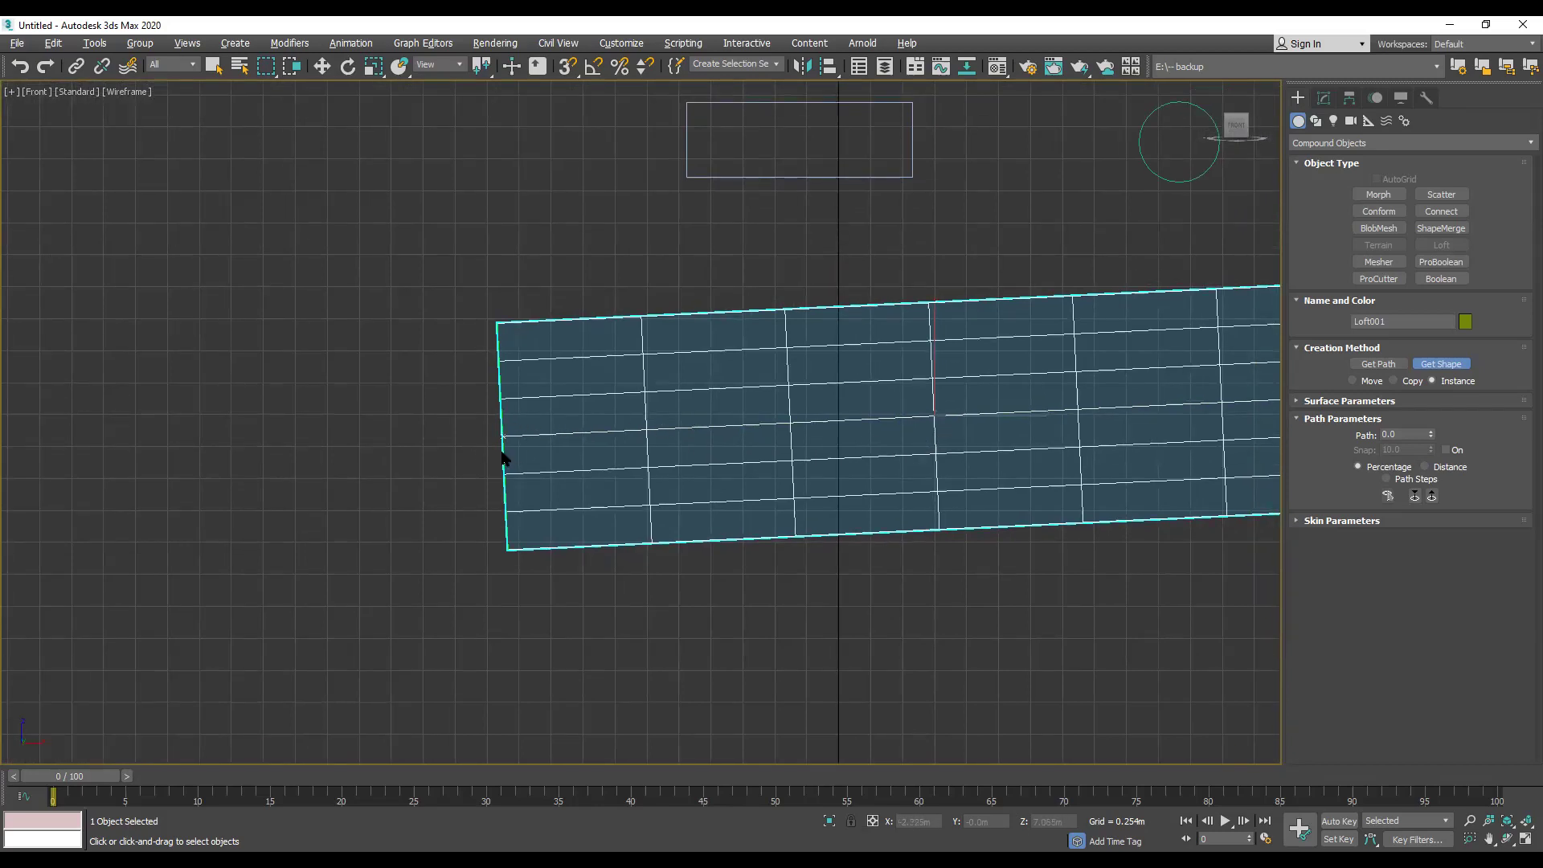
# Step: Set the loft's path position to 60 percent and check its marker along the path in the Front view
pyautogui.scroll(-4, 526, 438)
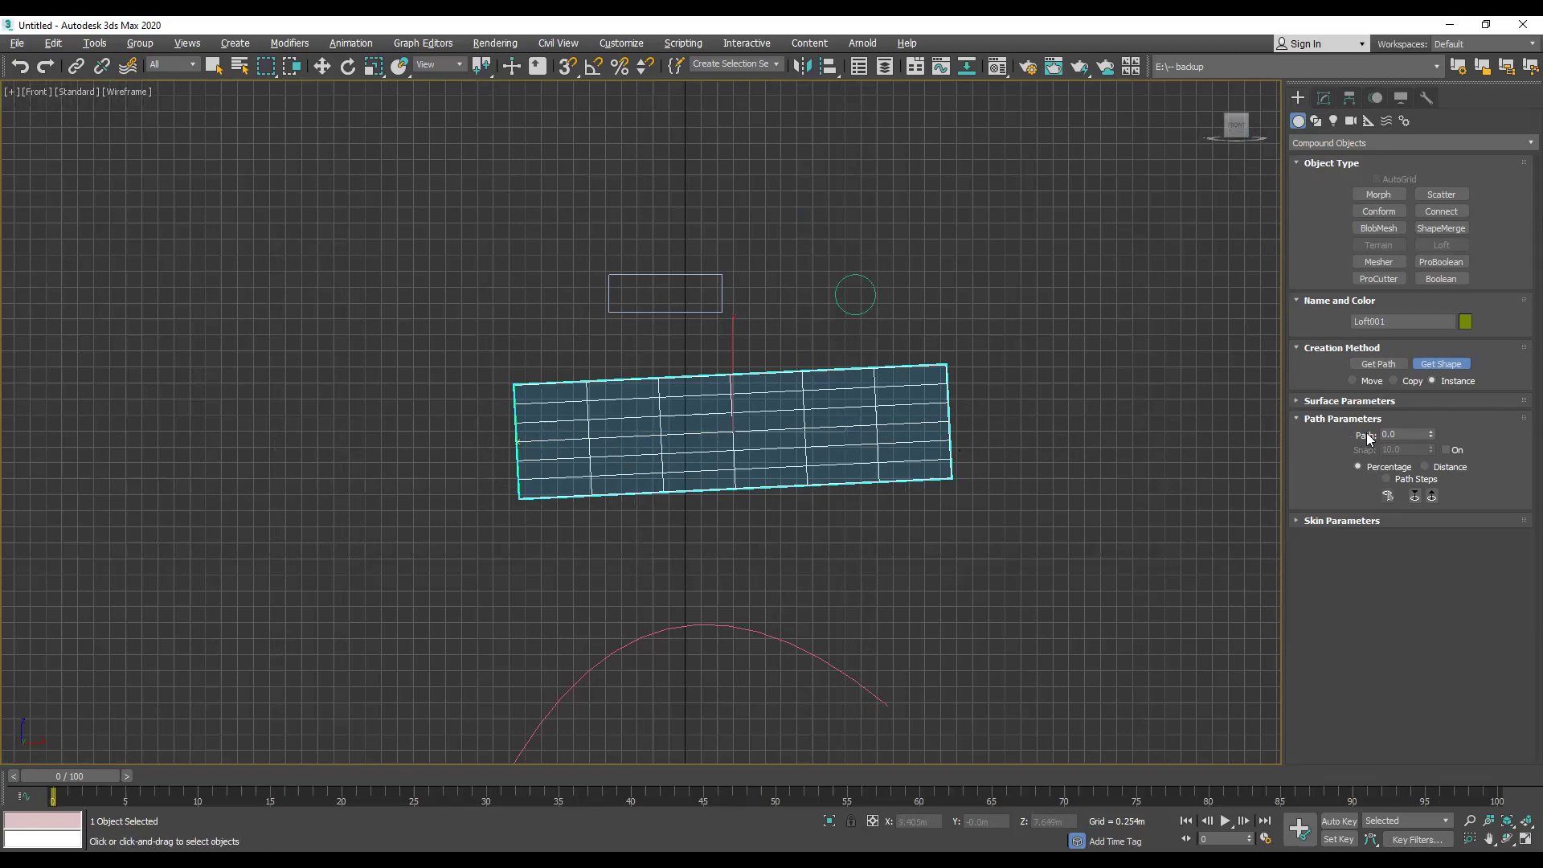
pyautogui.click(1399, 434)
pyautogui.press('Return')
pyautogui.write('60')
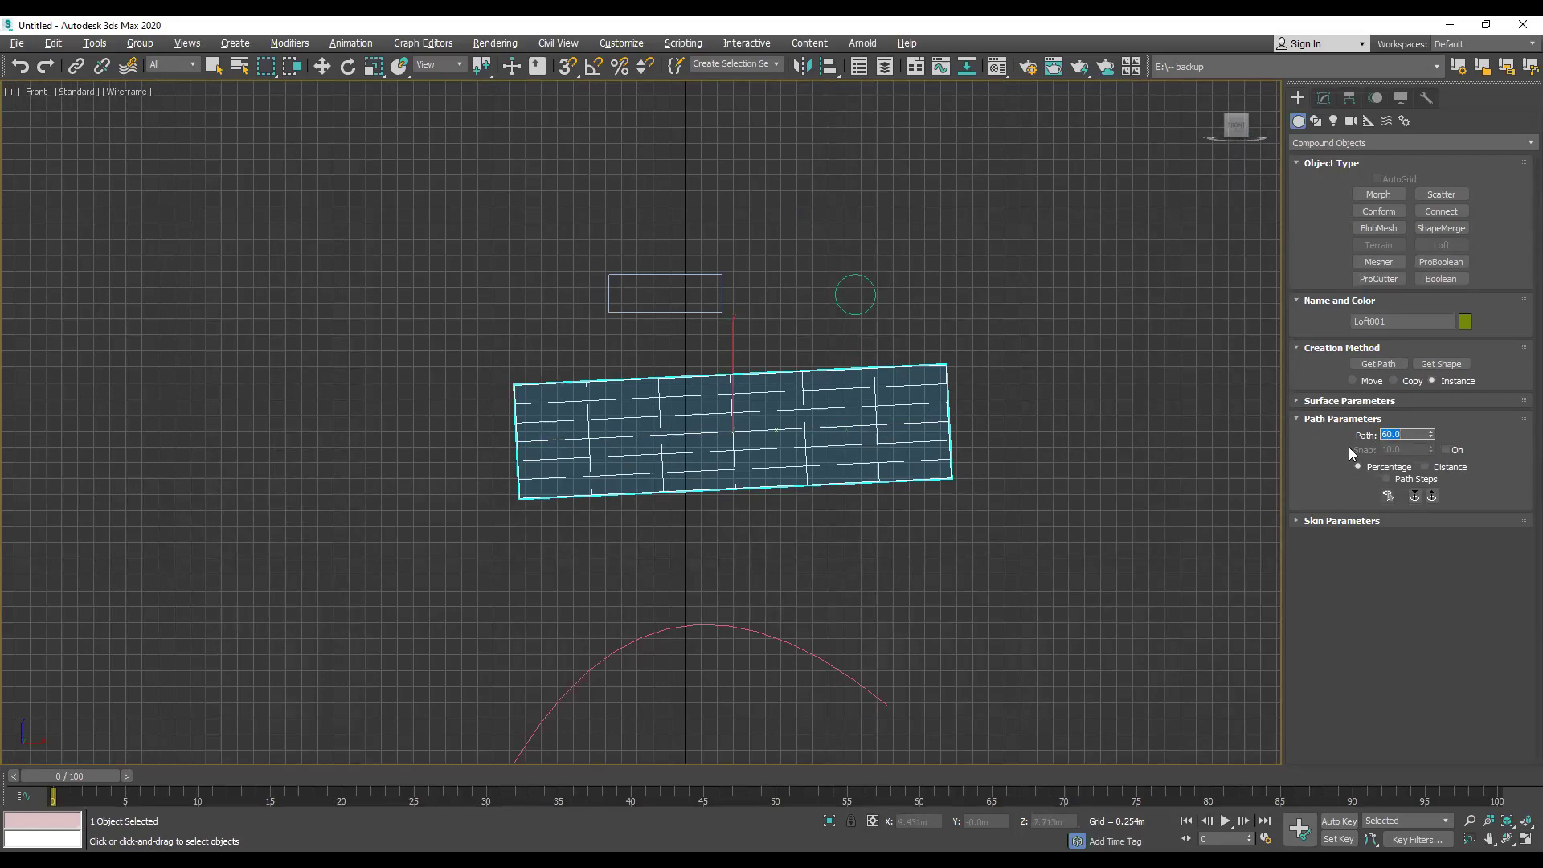
pyautogui.scroll(2, 648, 462)
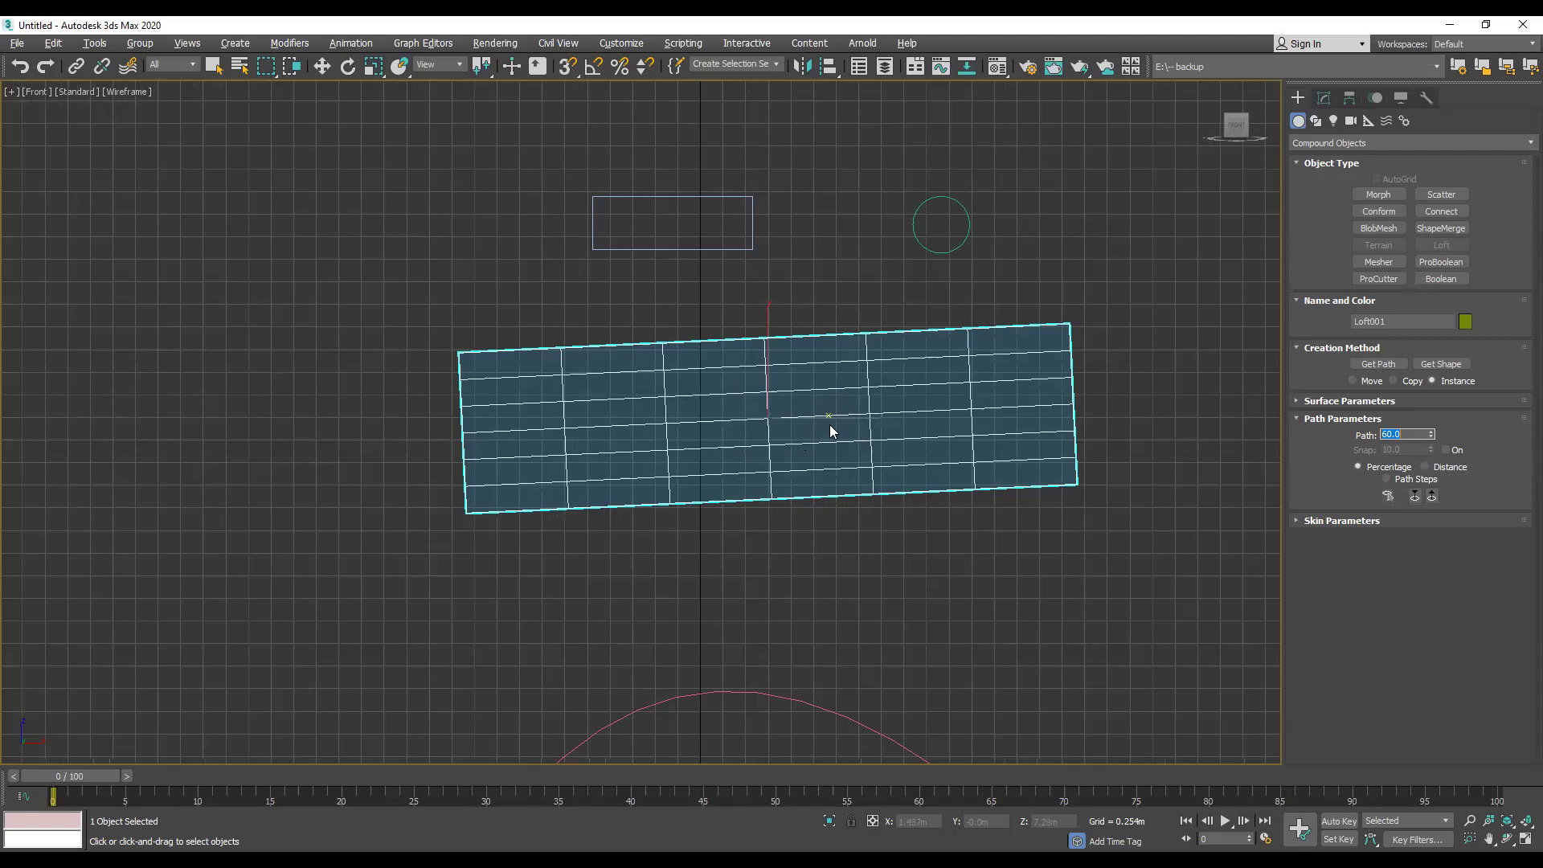
# Step: Add the circle to the loft as an instanced shape at 60 percent of the path and set the path position to 100 percent
pyautogui.click(1441, 364)
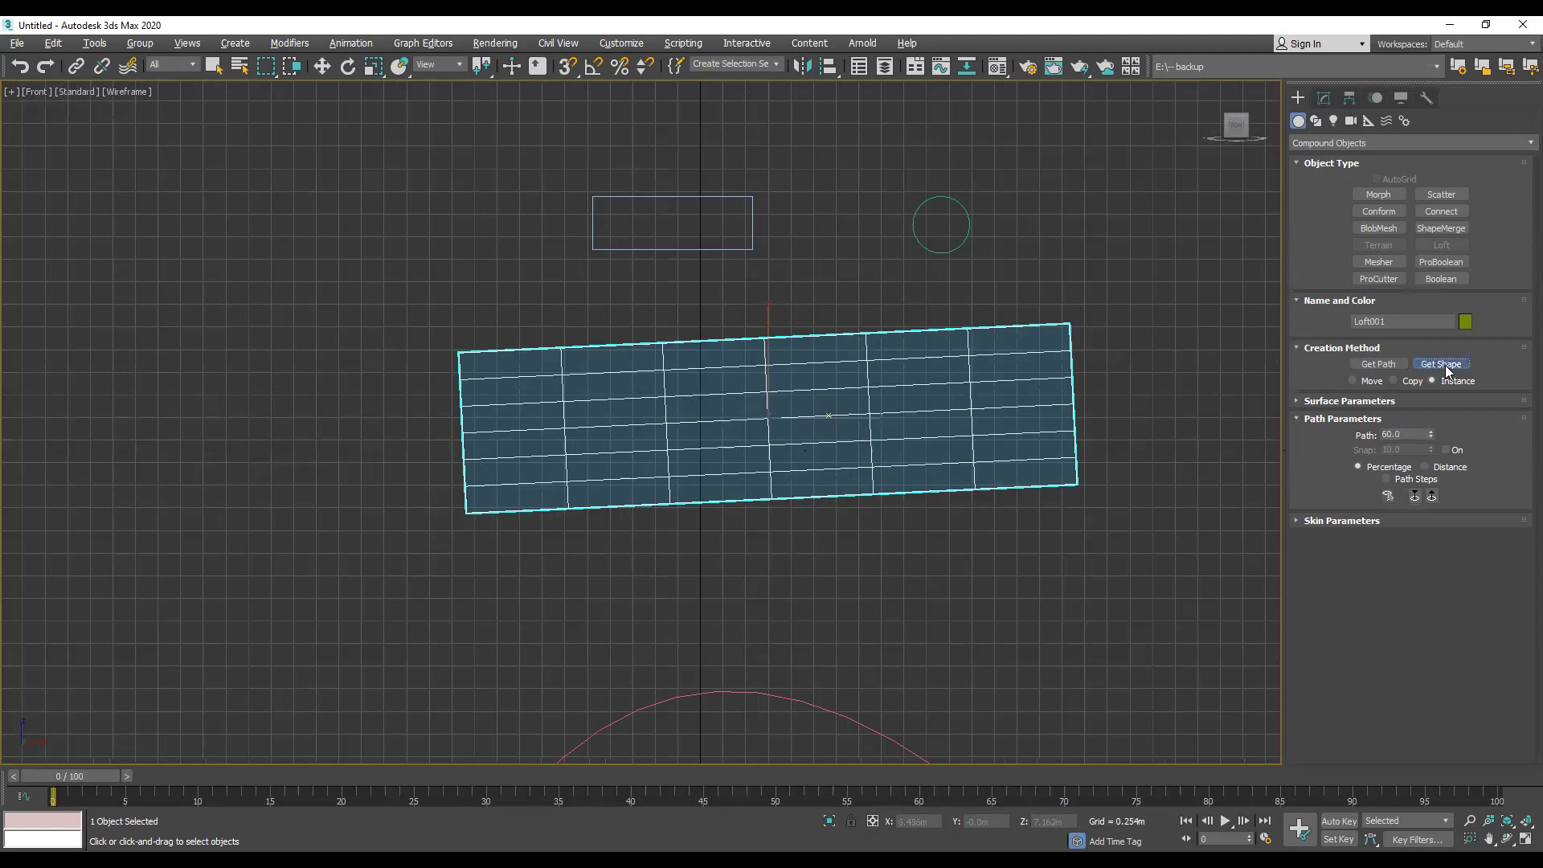
pyautogui.click(959, 235)
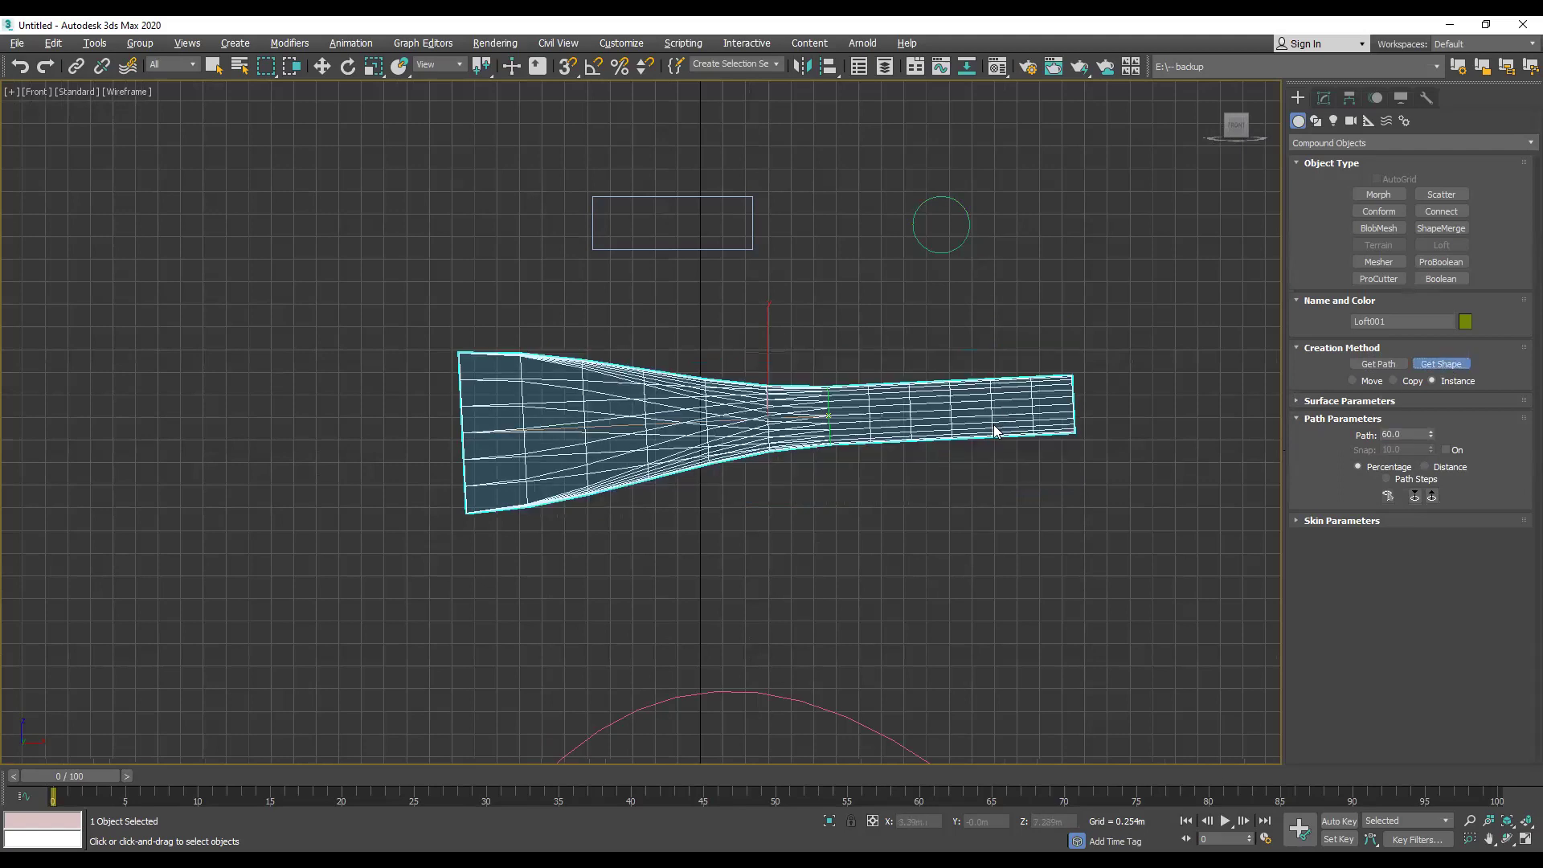
pyautogui.moveTo(1407, 435); pyautogui.dragTo(1361, 433)
pyautogui.write('100')
pyautogui.press('Return')
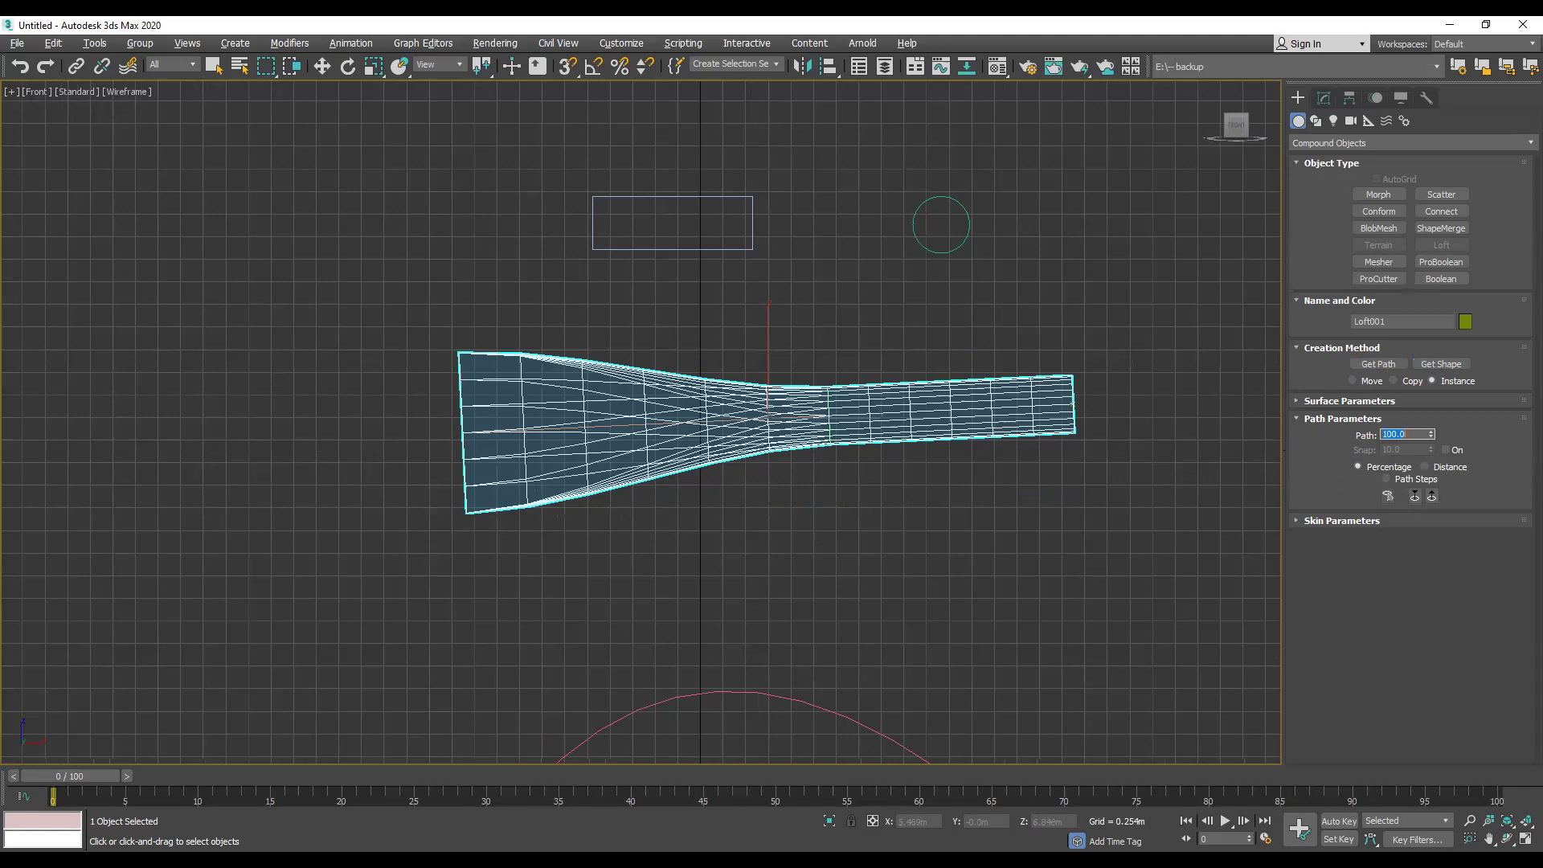
# Step: Draw a small six-point star spline beside the circle in the Front view, with radii about 0.28 m and 0.12 m
pyautogui.click(1316, 120)
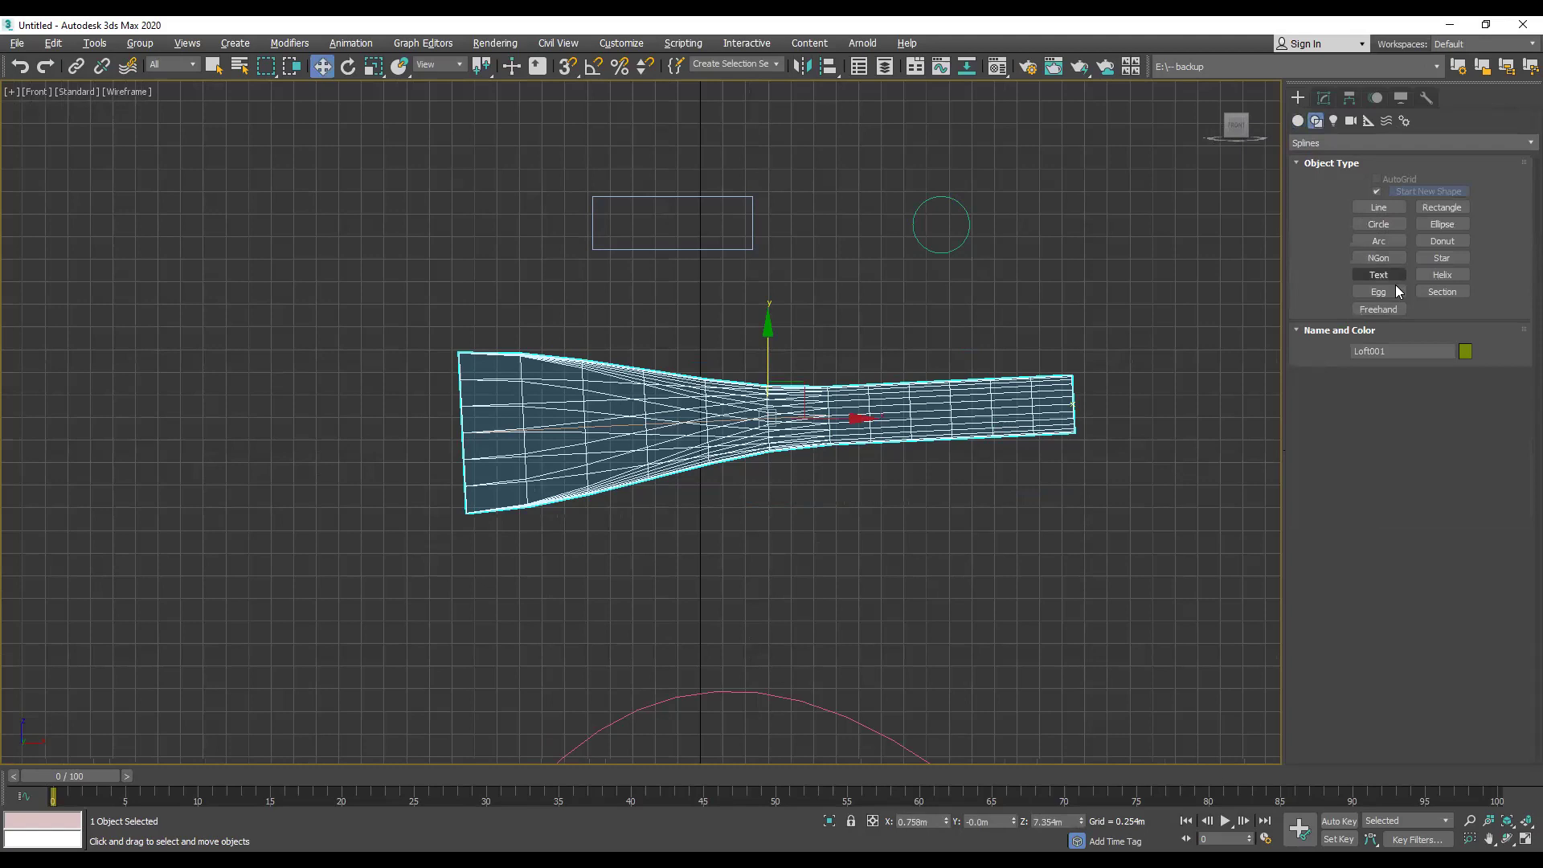
pyautogui.click(1442, 258)
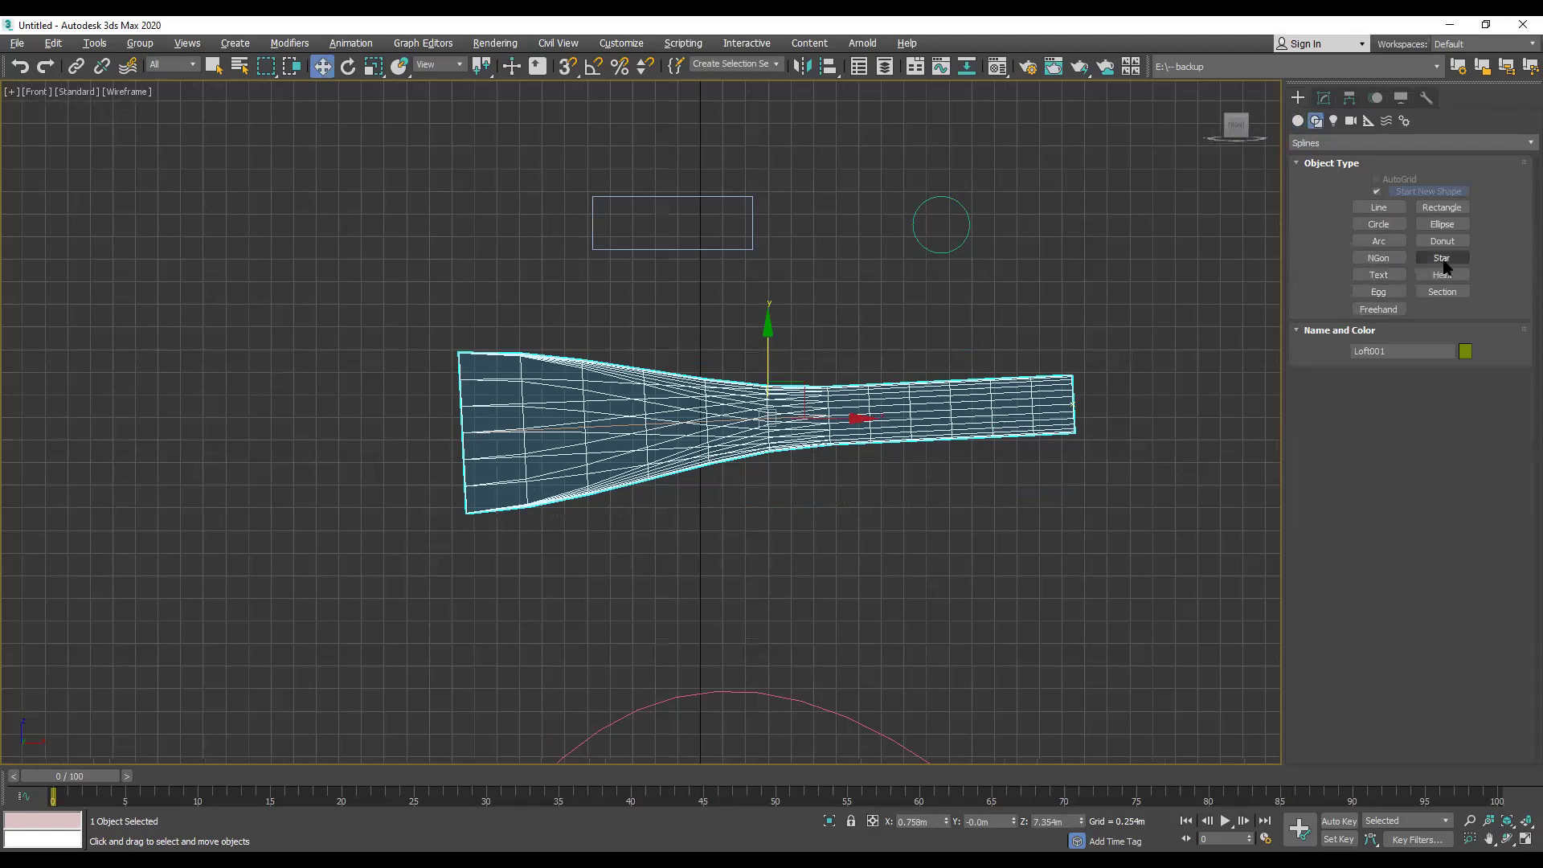
pyautogui.moveTo(1074, 230); pyautogui.dragTo(1076, 243)
pyautogui.click(1075, 231)
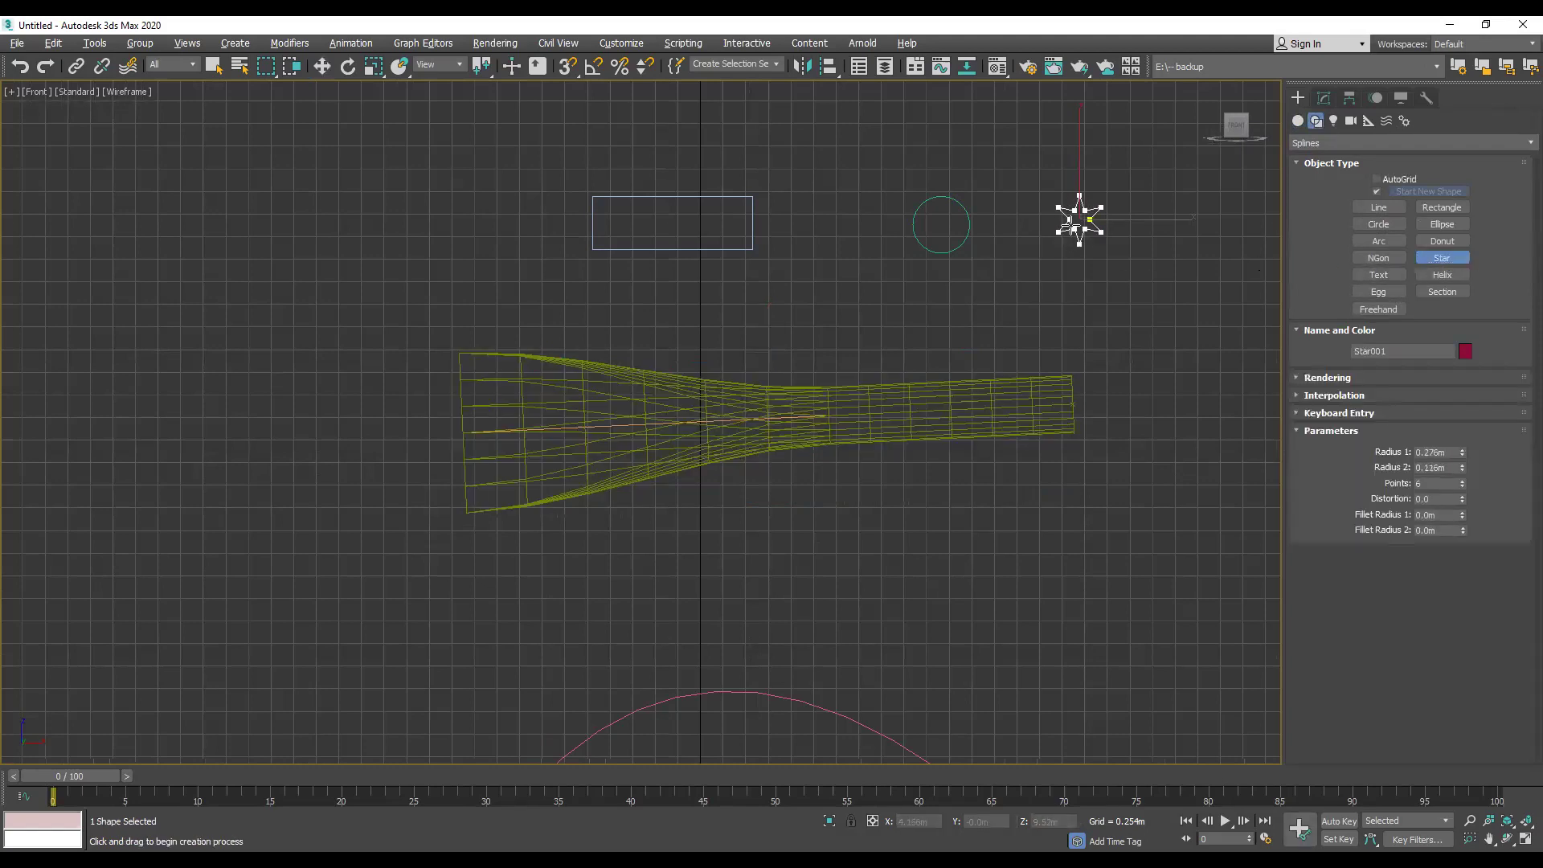
pyautogui.rightClick(1025, 246)
# Step: Add the star to the loft as an instanced shape at 100 percent of its path
pyautogui.click(923, 406)
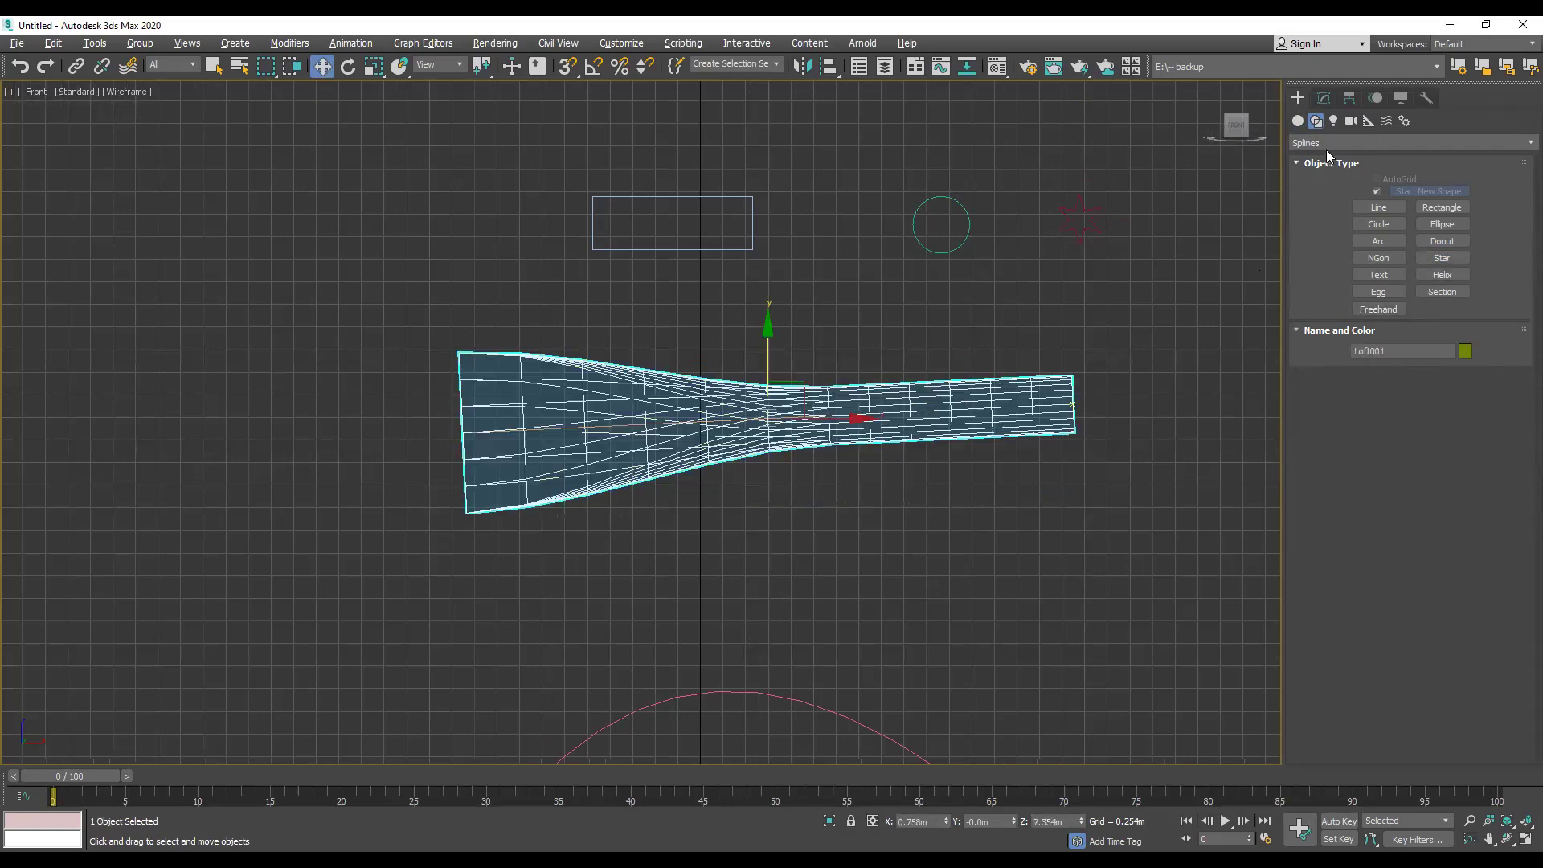
pyautogui.click(1300, 122)
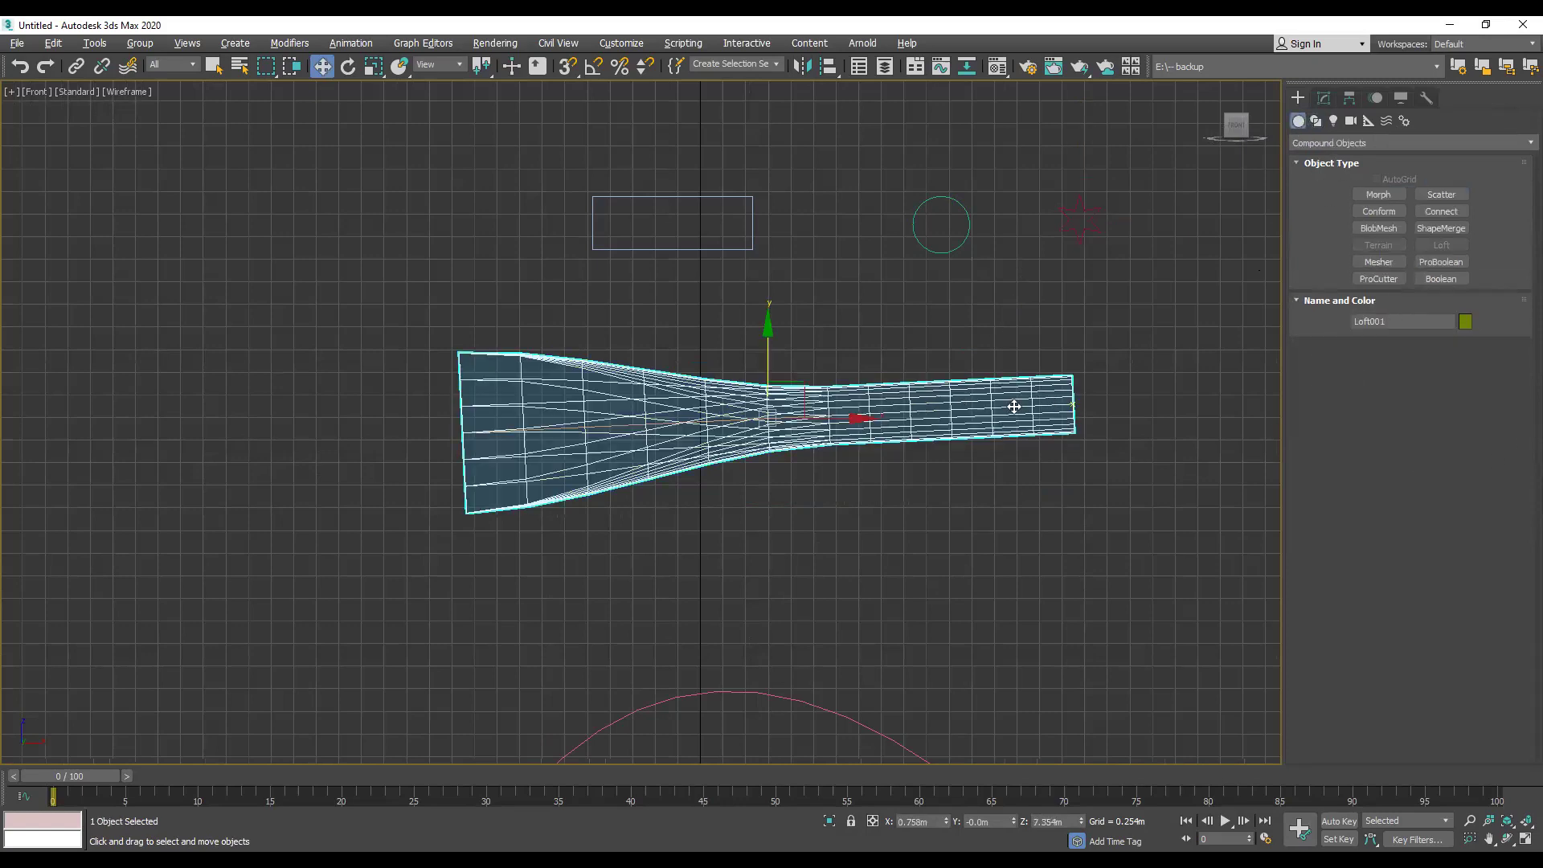
pyautogui.click(1325, 98)
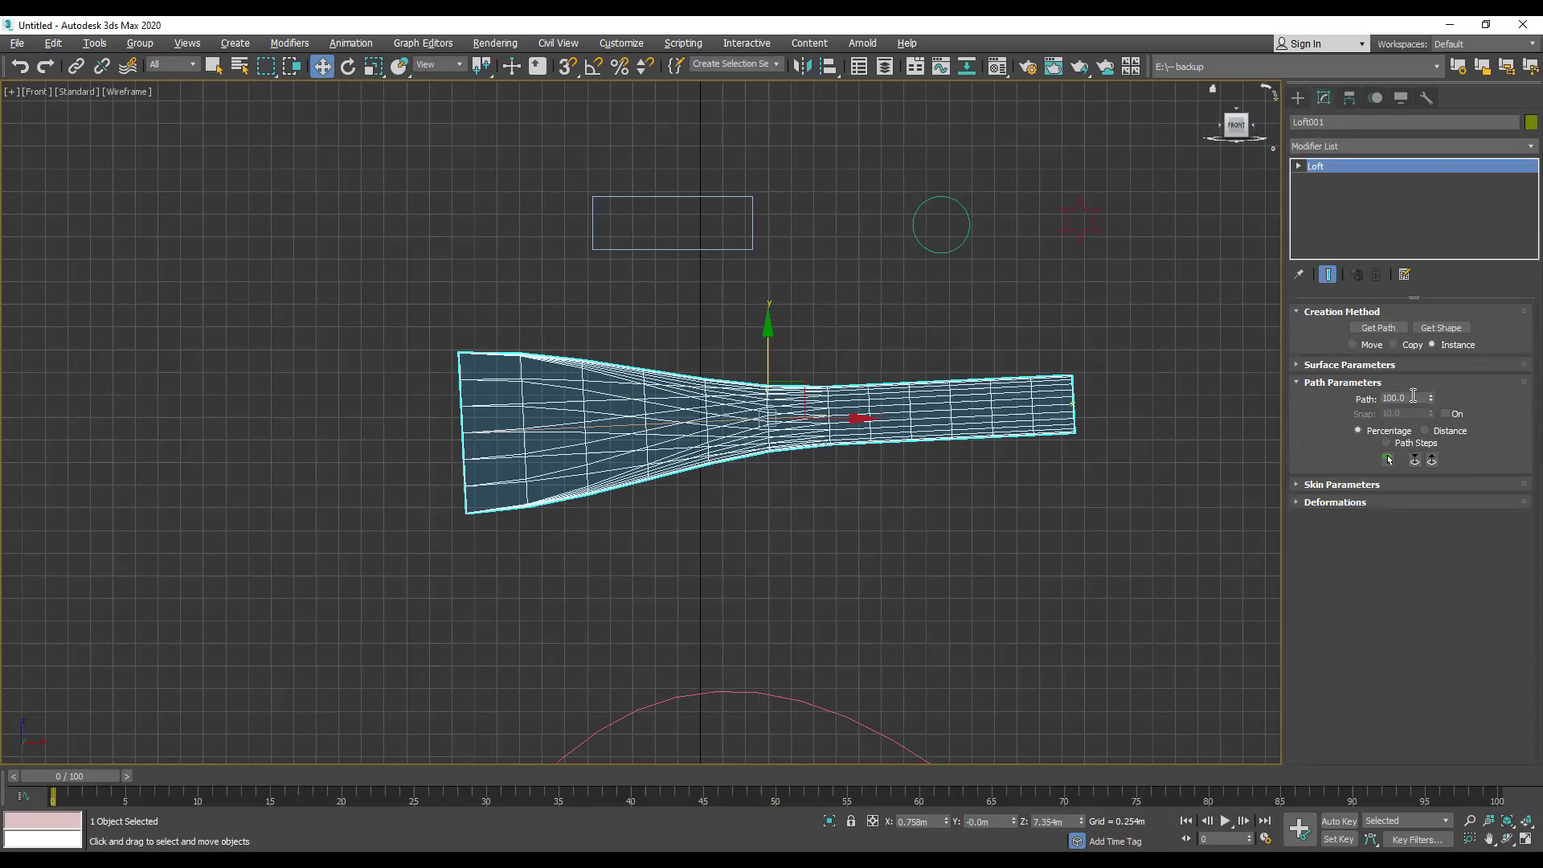
pyautogui.click(1441, 328)
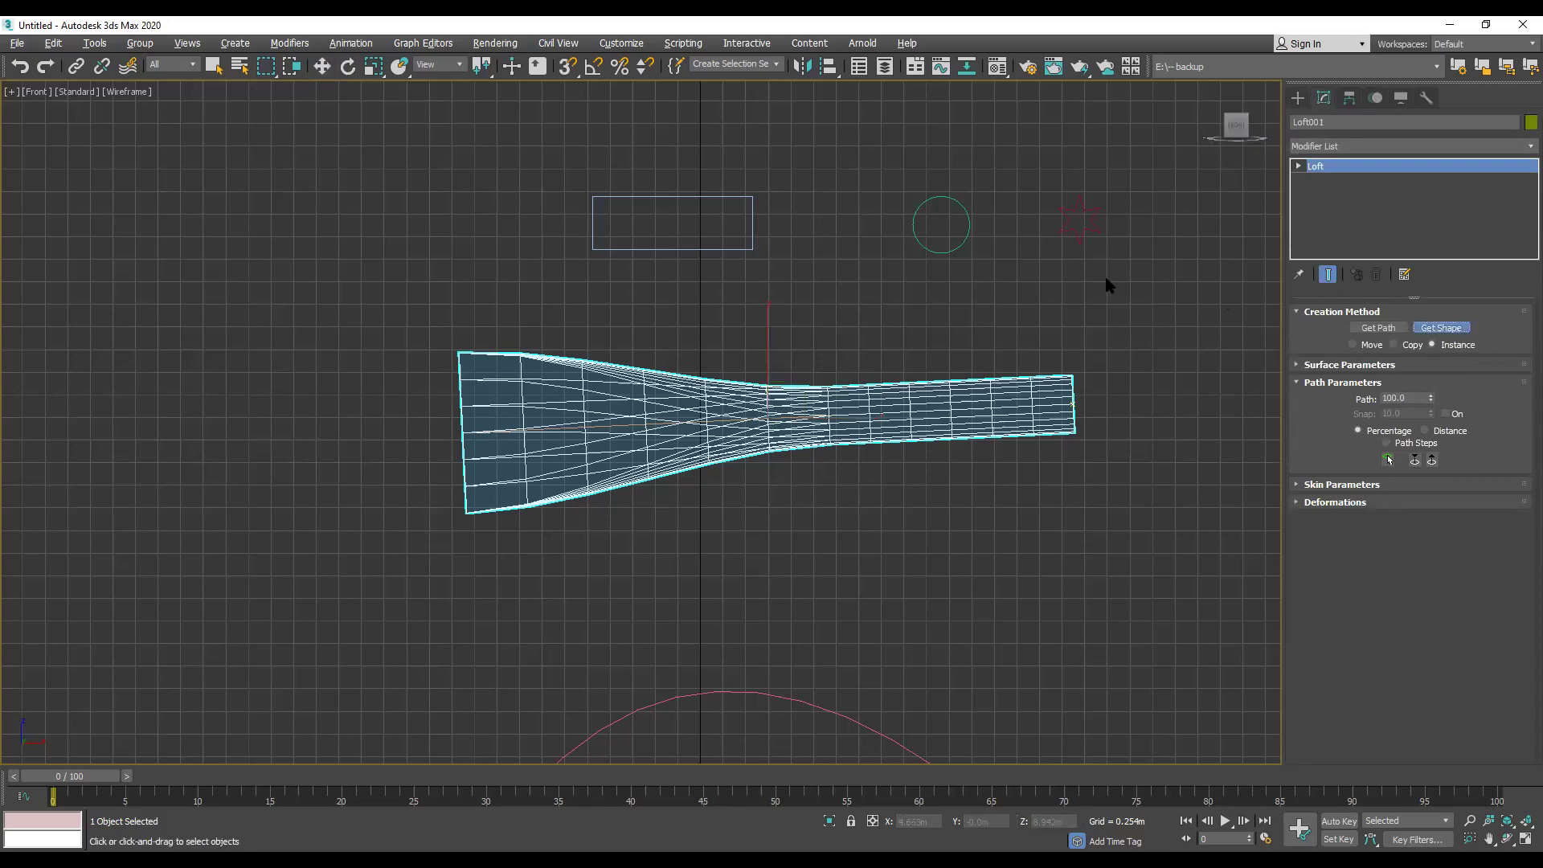
pyautogui.click(1095, 233)
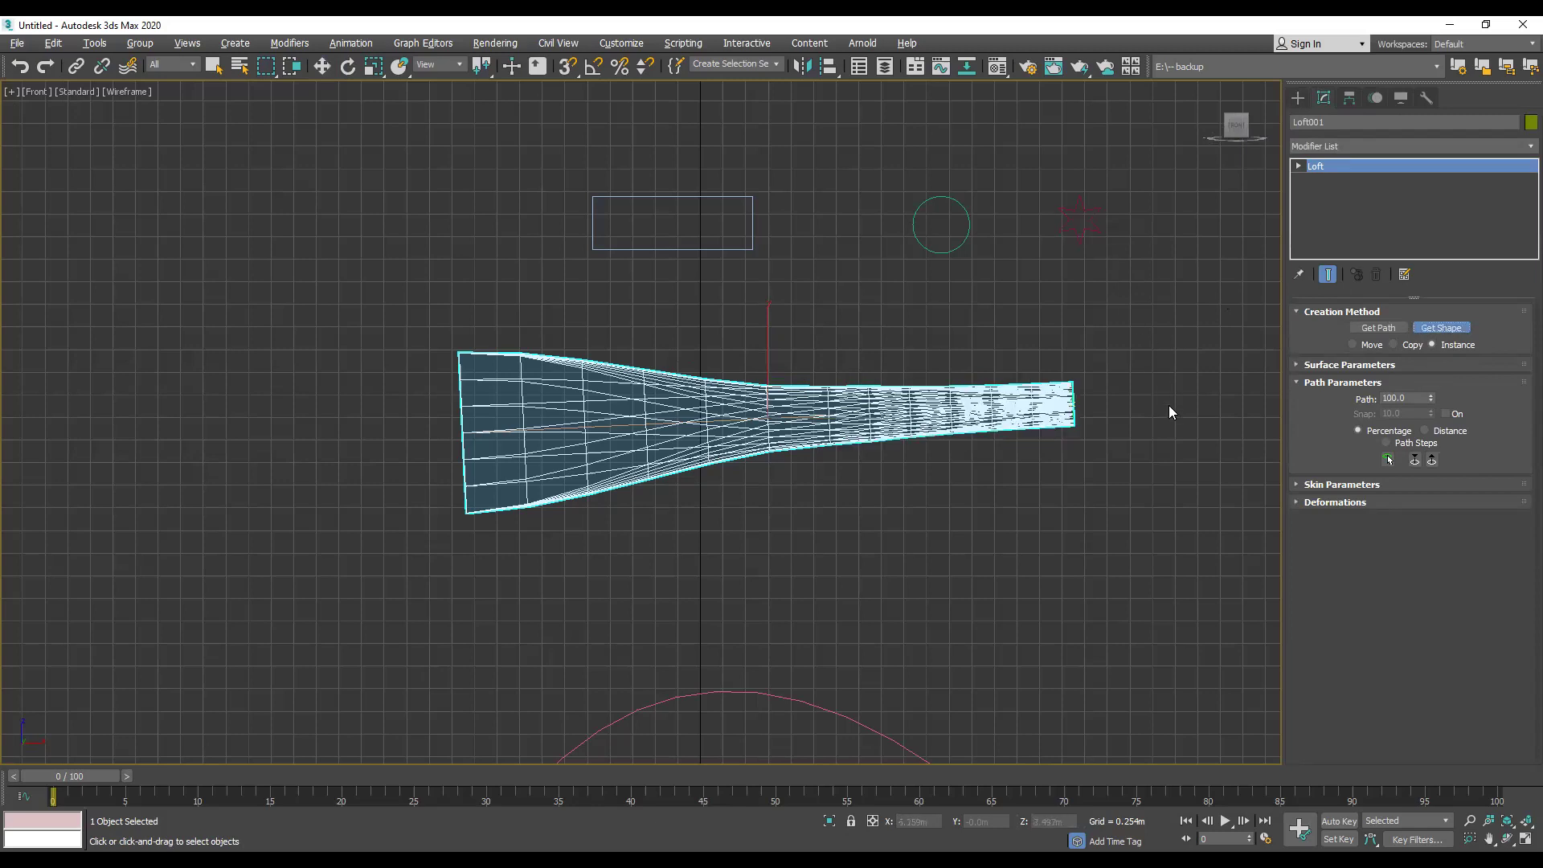
# Step: Examine the loft's transitions from rectangle to circle to star in the maximized Perspective view, with and without edged faces
pyautogui.click(1525, 838)
pyautogui.click(814, 533)
pyautogui.click(1525, 839)
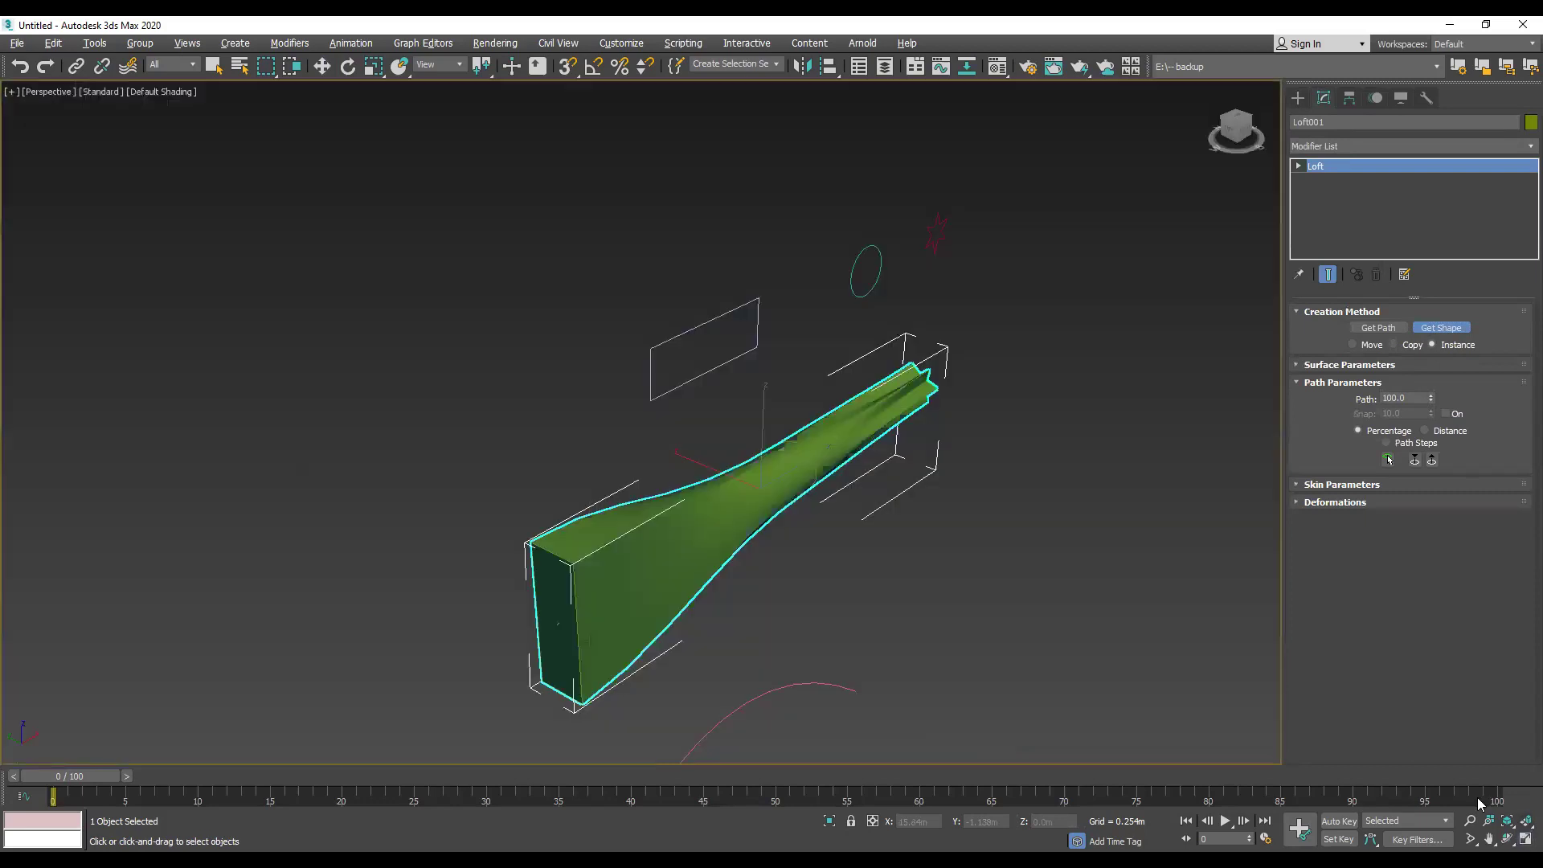
pyautogui.moveTo(1237, 131); pyautogui.dragTo(1140, 109)
pyautogui.press('F4')
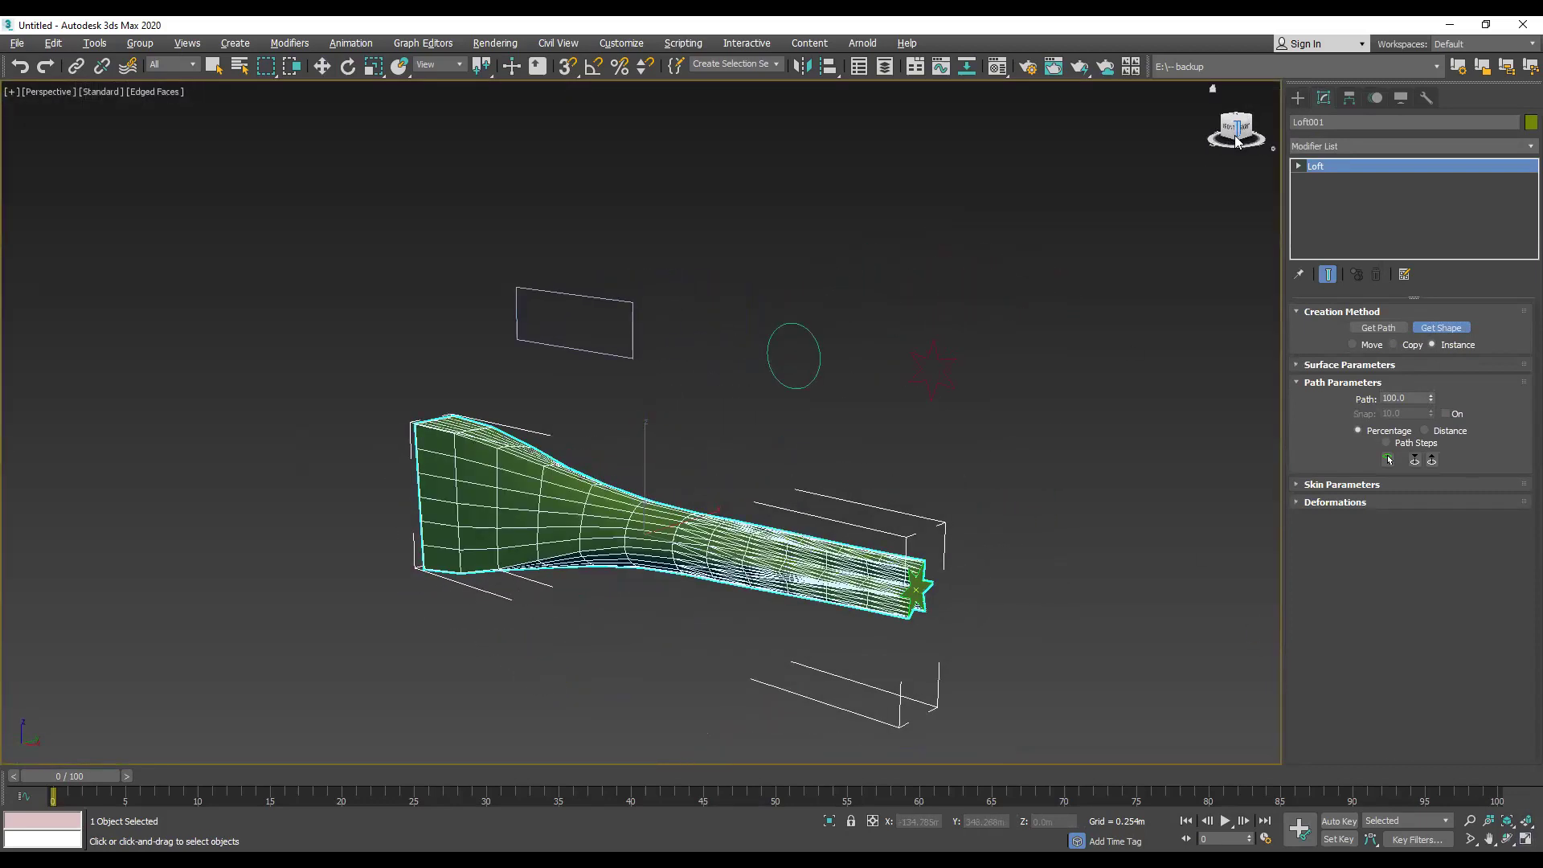
pyautogui.press('F4')
pyautogui.scroll(3, 941, 355)
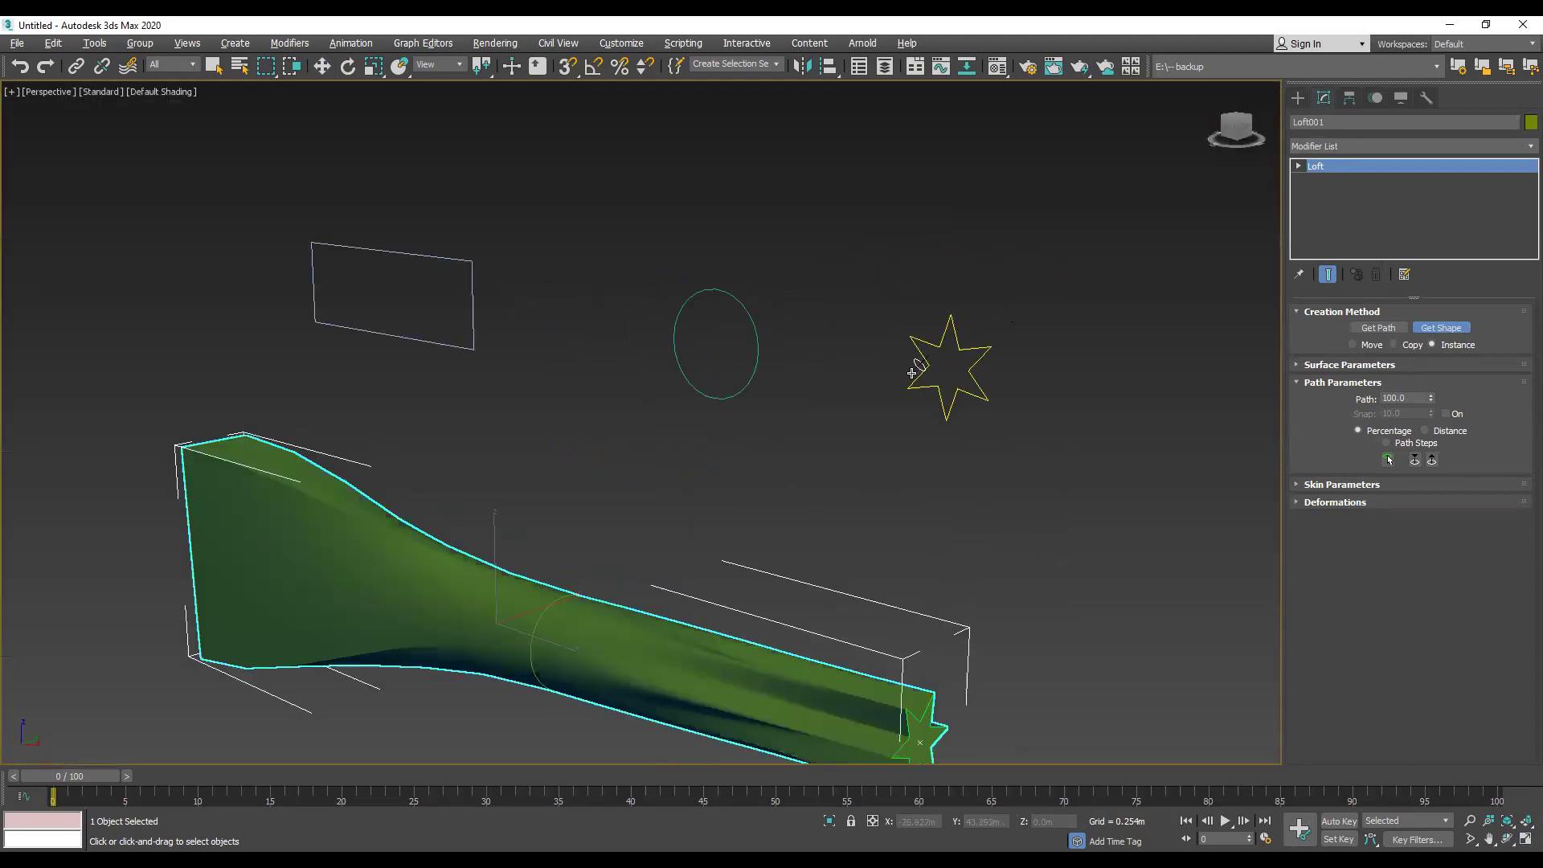
pyautogui.scroll(2, 734, 389)
pyautogui.moveTo(734, 389); pyautogui.dragTo(1028, 331, button='middle')
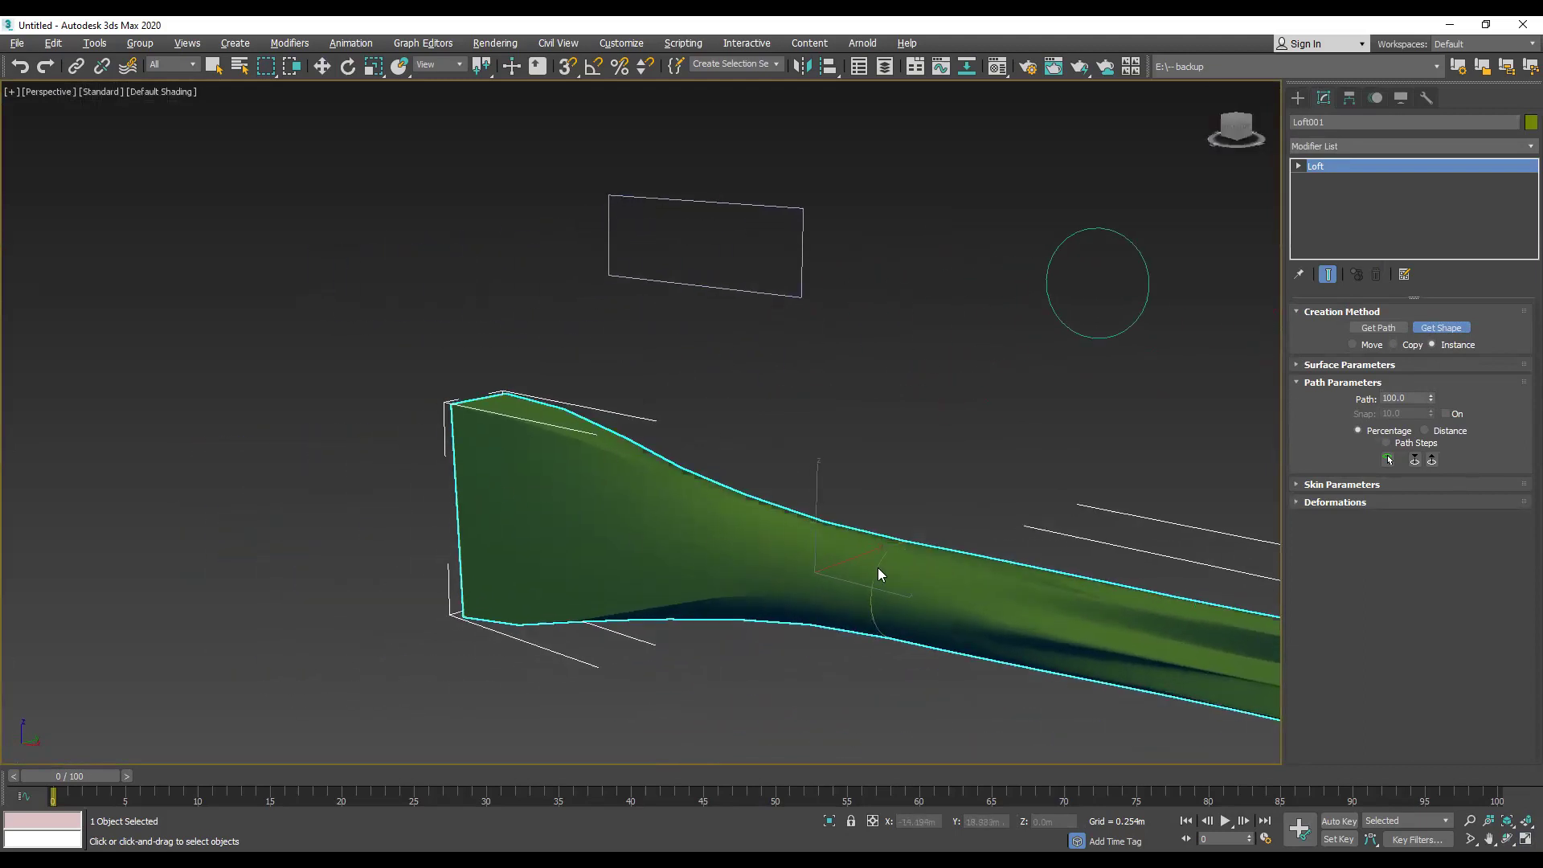
pyautogui.moveTo(1238, 138)
pyautogui.mouseDown()
pyautogui.moveTo(1334, 133)
pyautogui.moveTo(1250, 134)
pyautogui.moveTo(1268, 134)
pyautogui.mouseUp()
pyautogui.moveTo(1047, 452); pyautogui.dragTo(948, 431, button='middle')
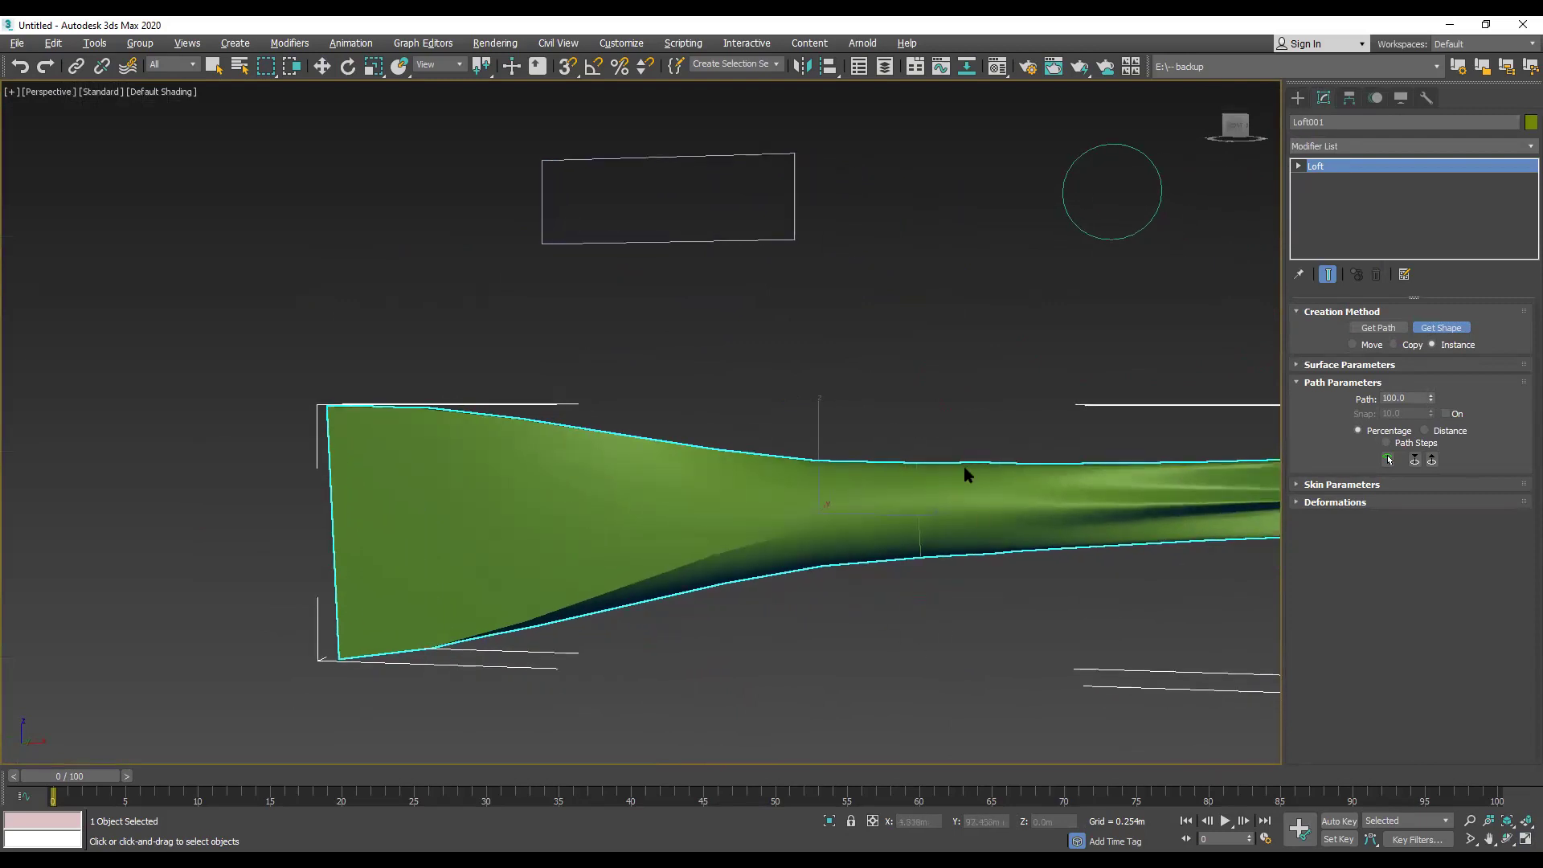
pyautogui.moveTo(1241, 119); pyautogui.dragTo(1225, 129)
pyautogui.keyDown('alt'); pyautogui.moveTo(873, 369); pyautogui.dragTo(931, 539, button='middle'); pyautogui.keyUp('alt')
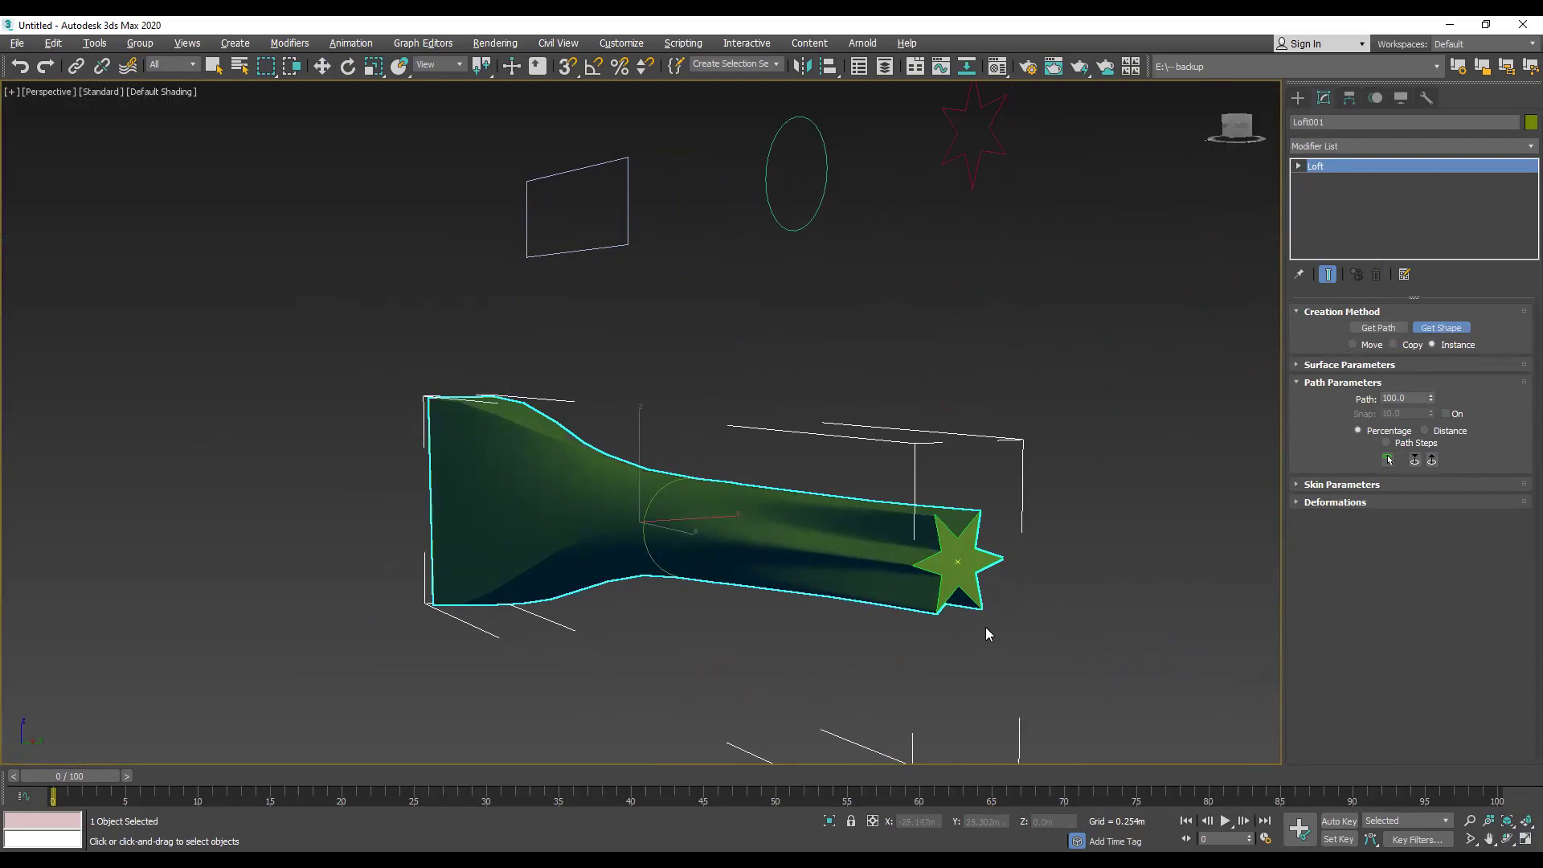
pyautogui.moveTo(1225, 125); pyautogui.dragTo(1234, 129)
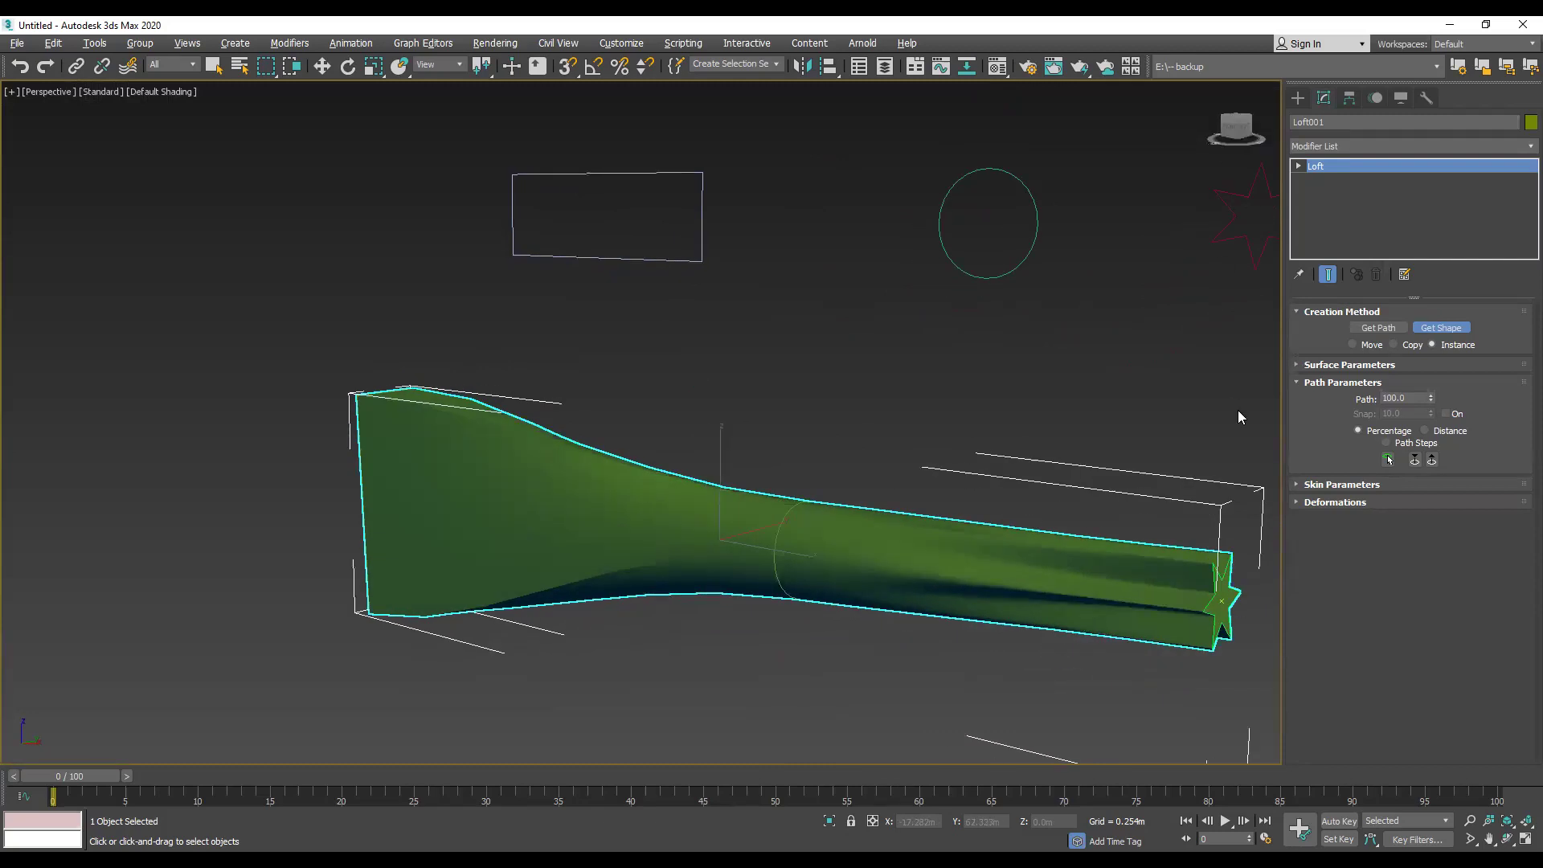
# Step: Access the vertices of the loft's path line in the maximized Front view
pyautogui.click(1299, 166)
pyautogui.click(1327, 194)
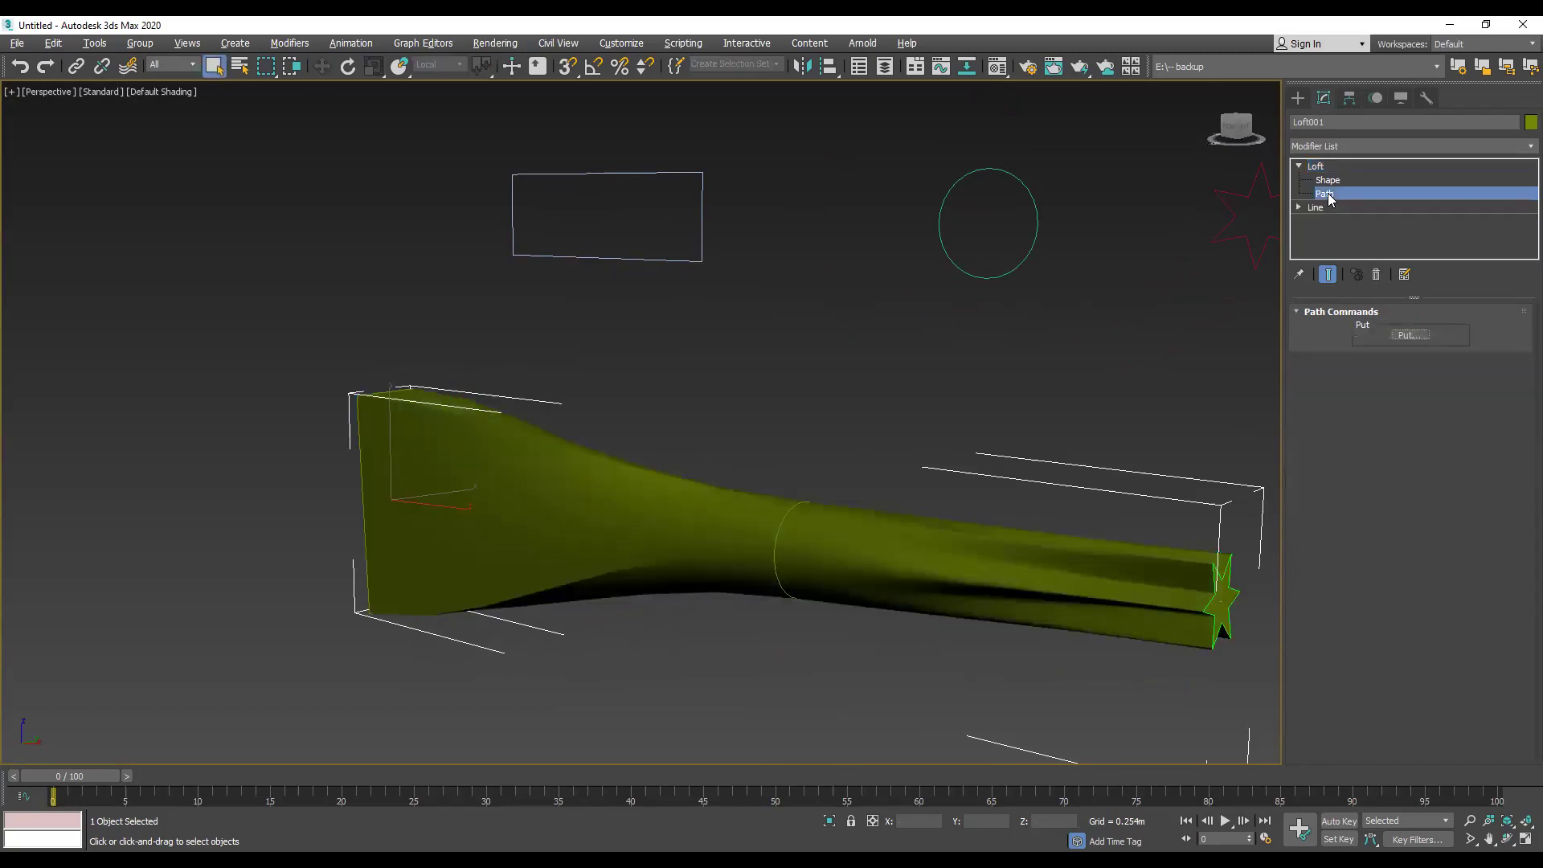
pyautogui.hotkey('alt', 'w')
pyautogui.click(1039, 261)
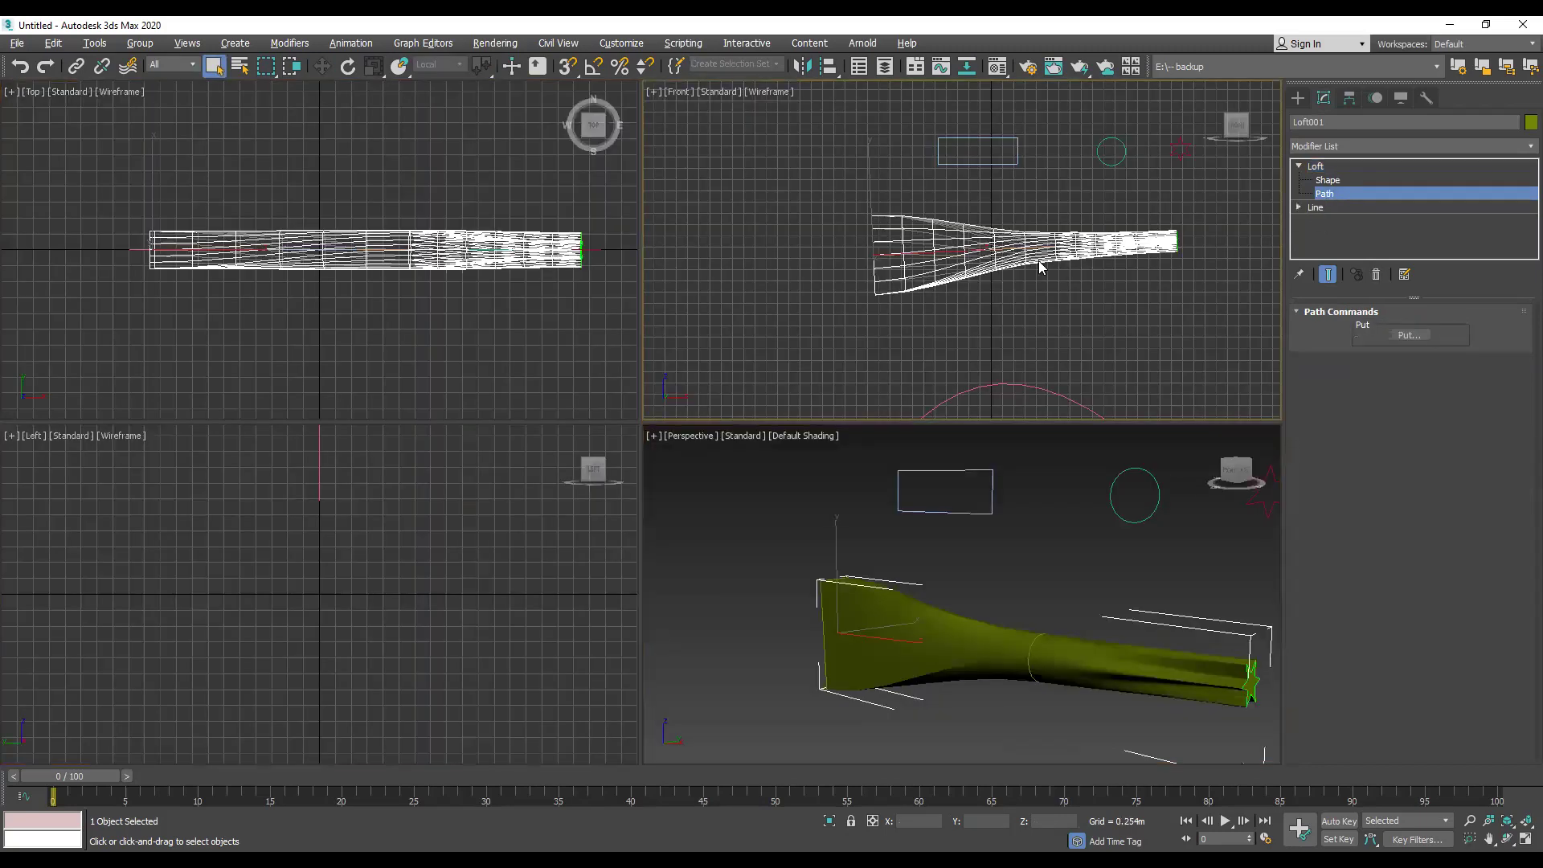
pyautogui.hotkey('alt', 'w')
pyautogui.scroll(2, 836, 346)
pyautogui.moveTo(562, 410); pyautogui.dragTo(959, 388, button='middle')
pyautogui.moveTo(755, 414); pyautogui.dragTo(641, 504)
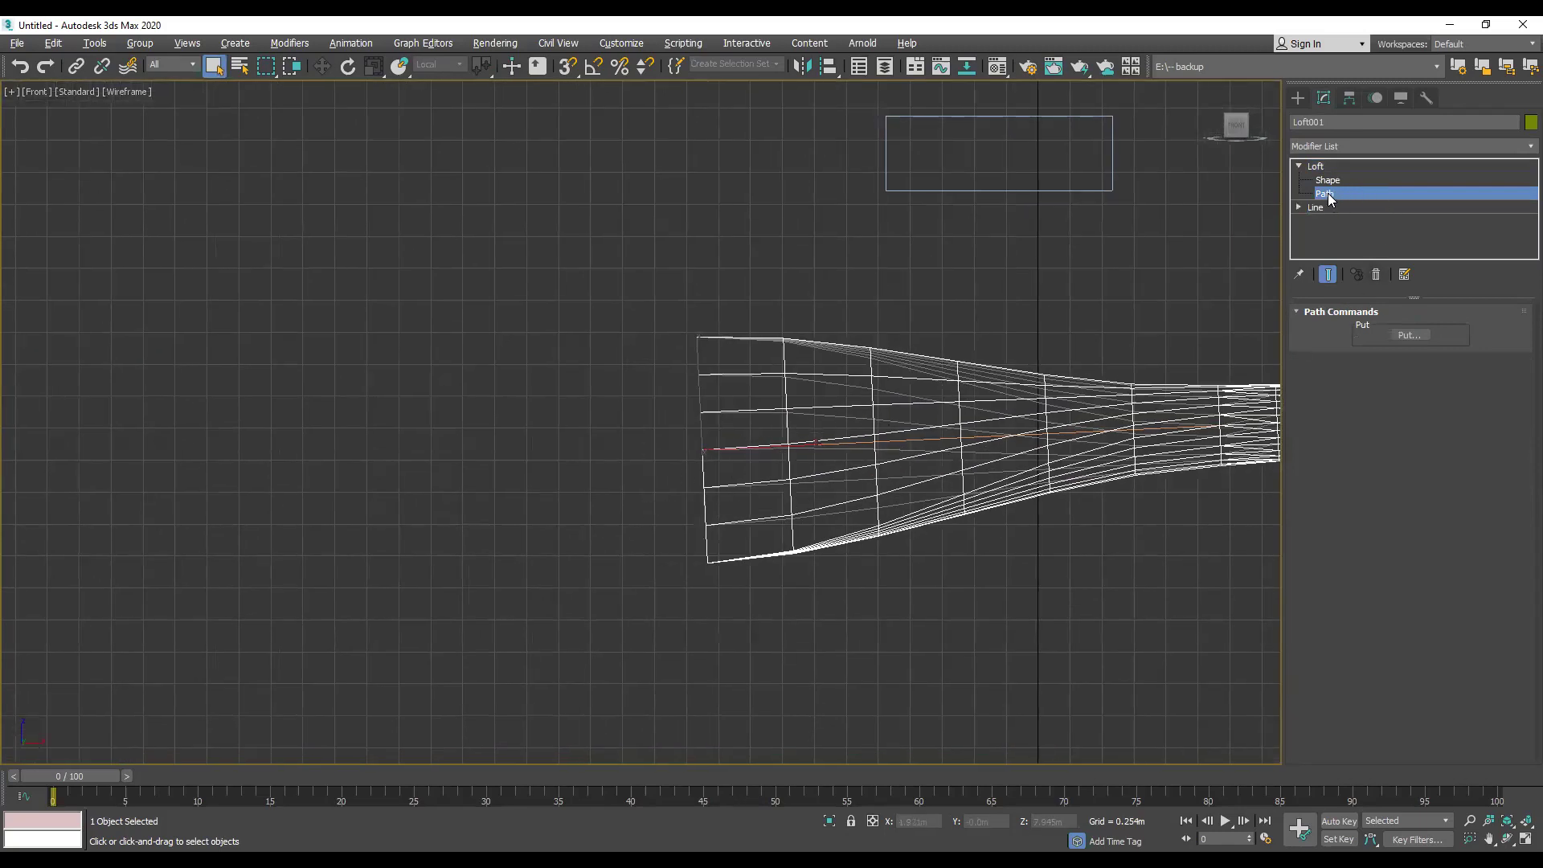
pyautogui.click(1299, 207)
pyautogui.click(1328, 221)
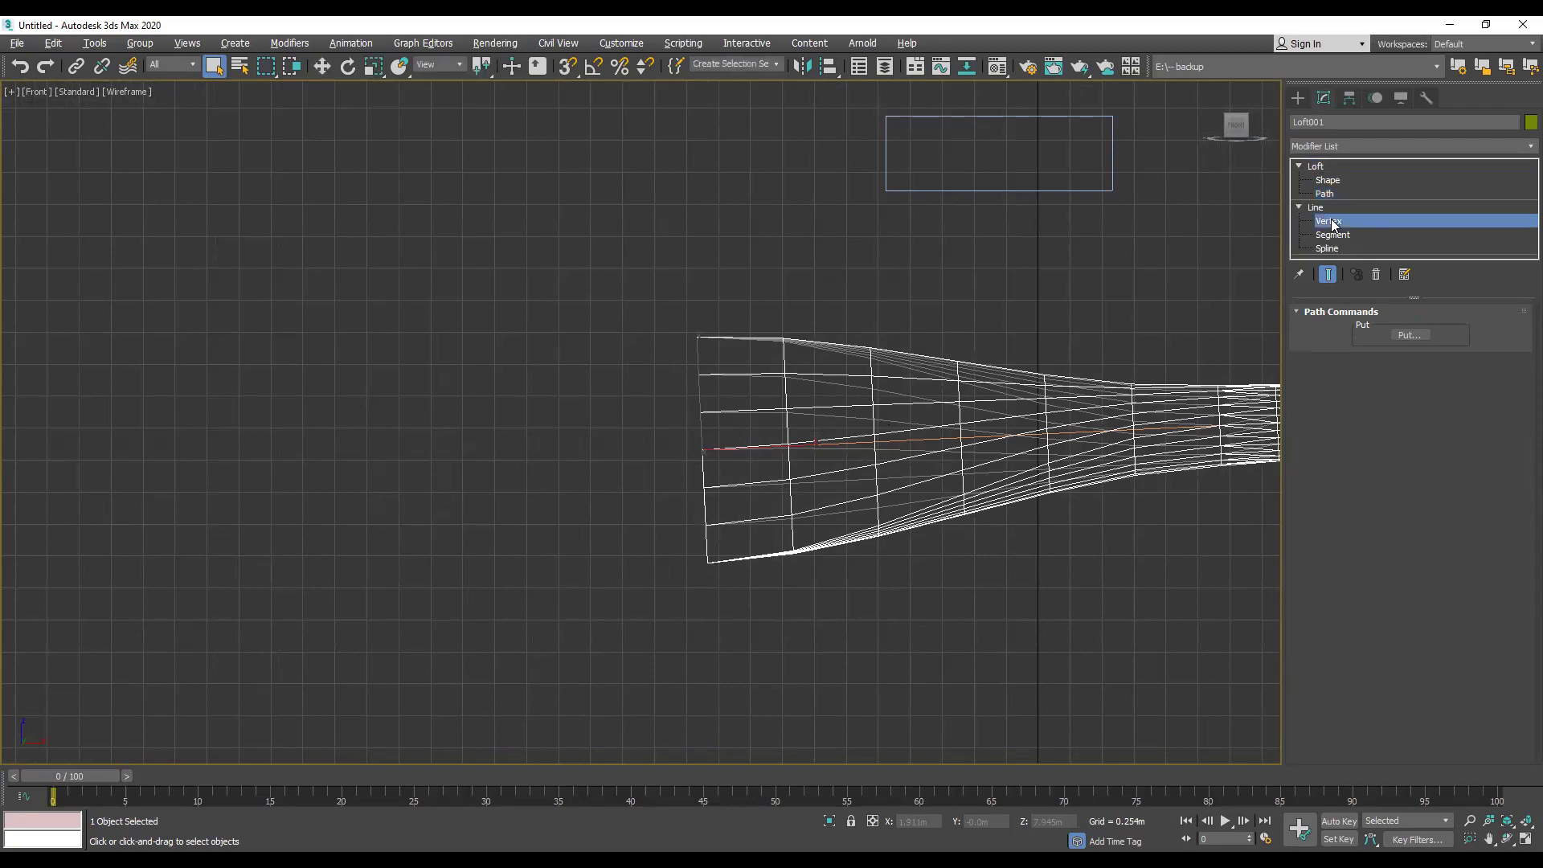
# Step: Move the path's start vertex outward to about X -4.23 m, lengthening the loft's rectangular end
pyautogui.moveTo(766, 407); pyautogui.dragTo(622, 505)
pyautogui.scroll(-2, 841, 438)
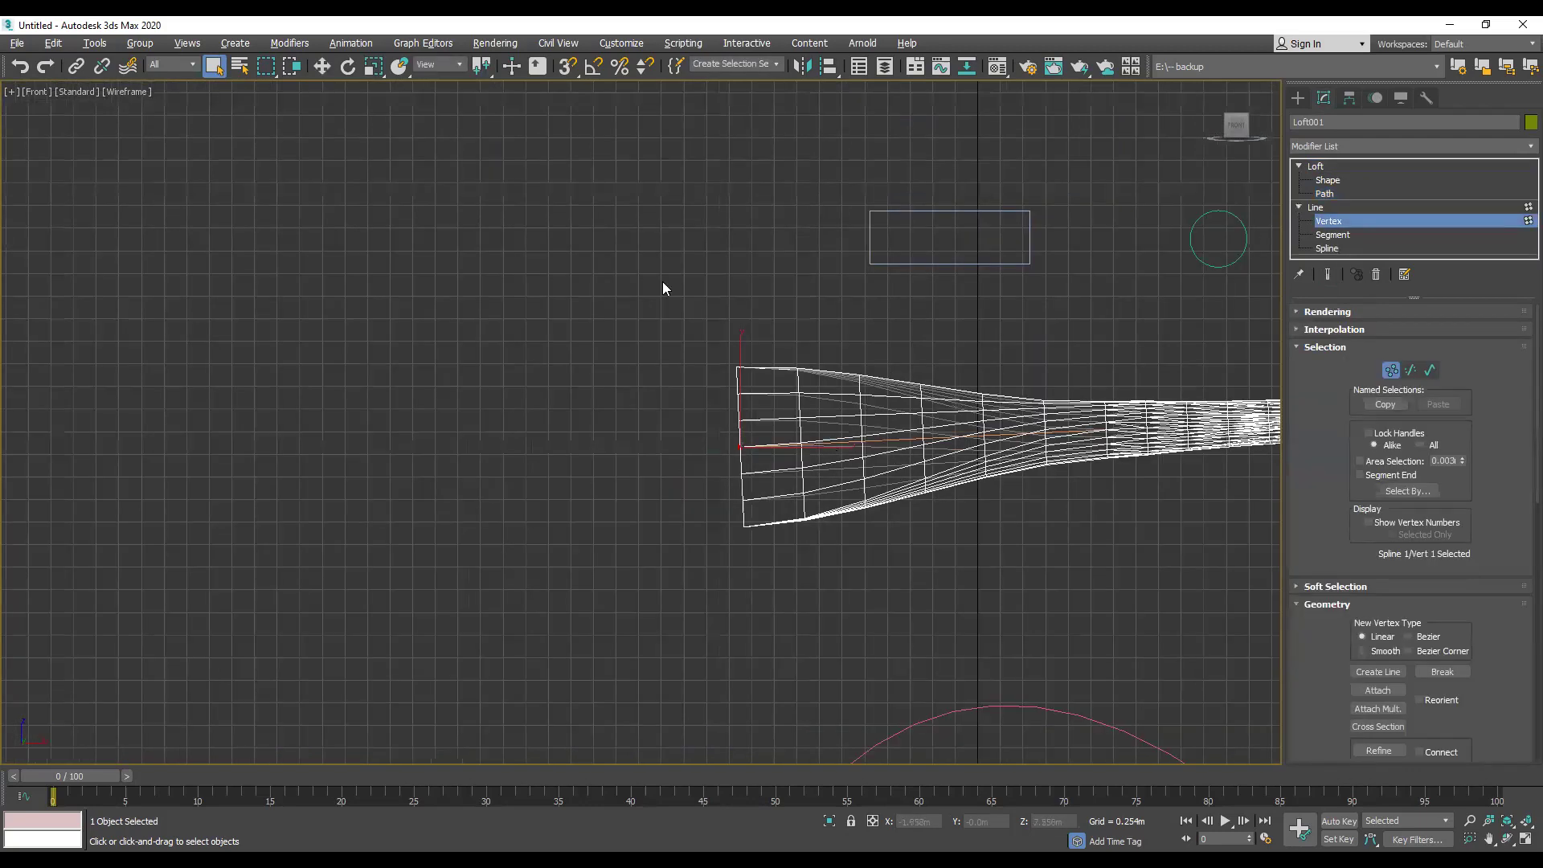
pyautogui.click(322, 66)
pyautogui.moveTo(756, 432); pyautogui.dragTo(618, 450)
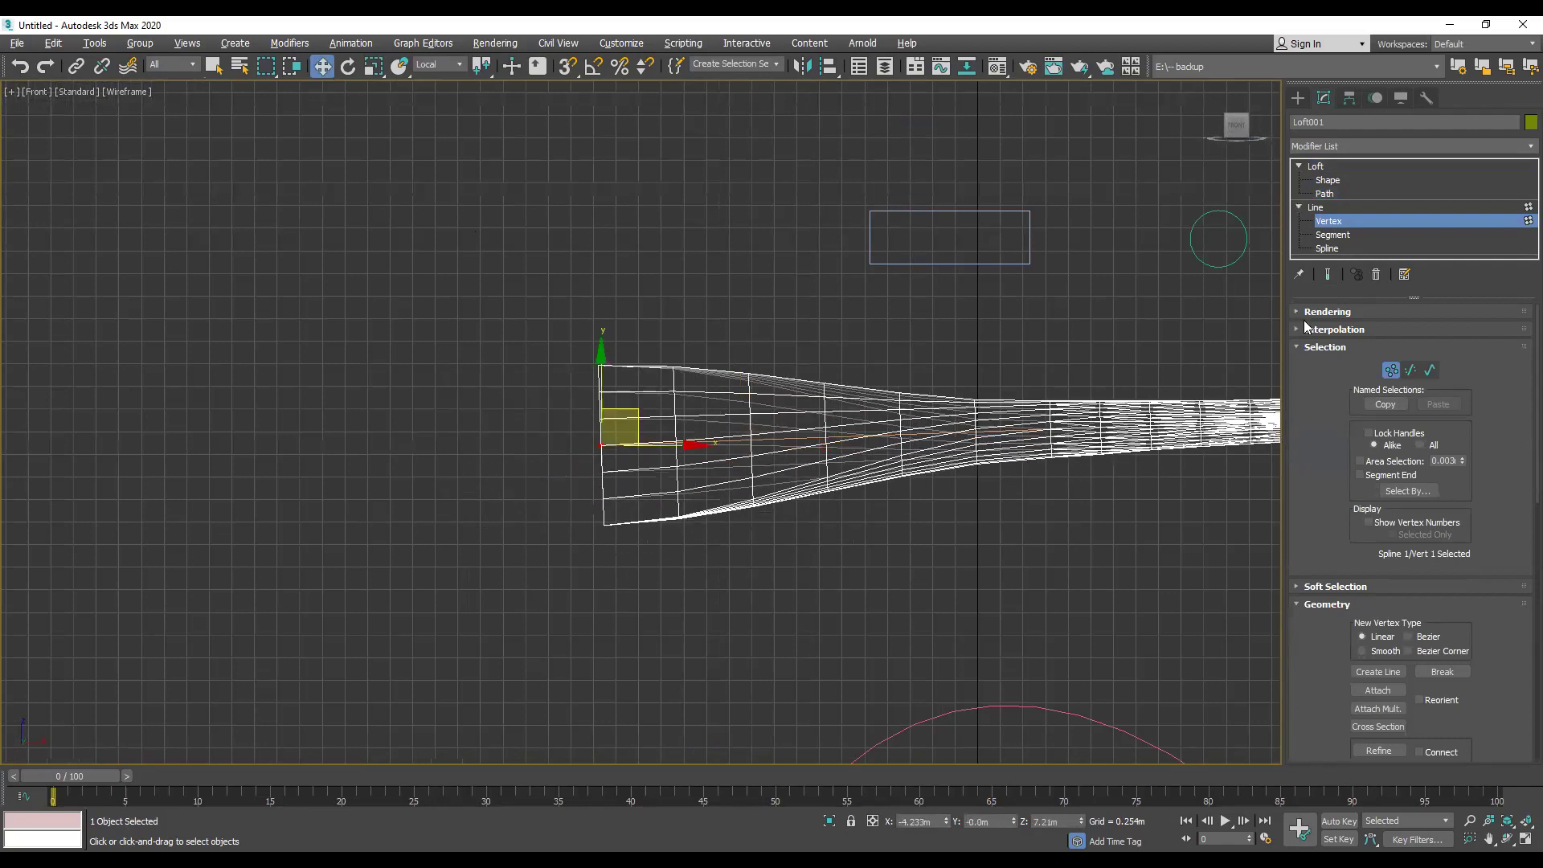
# Step: Move the path's end vertex outward to about X 5.31 m, level with the start vertex, and leave vertex editing
pyautogui.moveTo(1050, 369); pyautogui.dragTo(797, 362, button='middle')
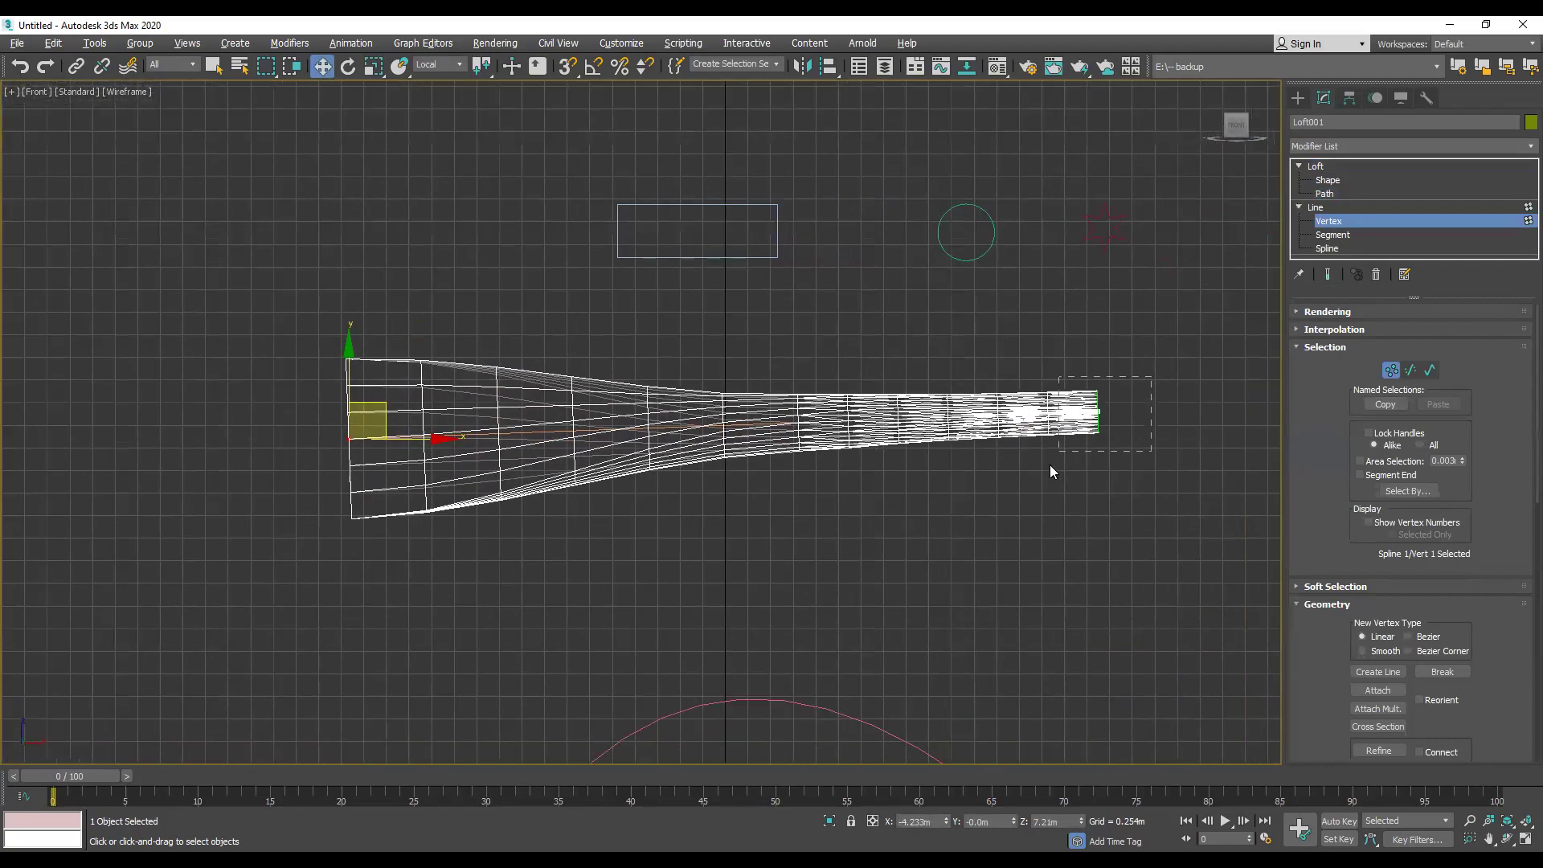
pyautogui.moveTo(1050, 464); pyautogui.dragTo(1048, 468)
pyautogui.moveTo(1135, 389); pyautogui.dragTo(1235, 418)
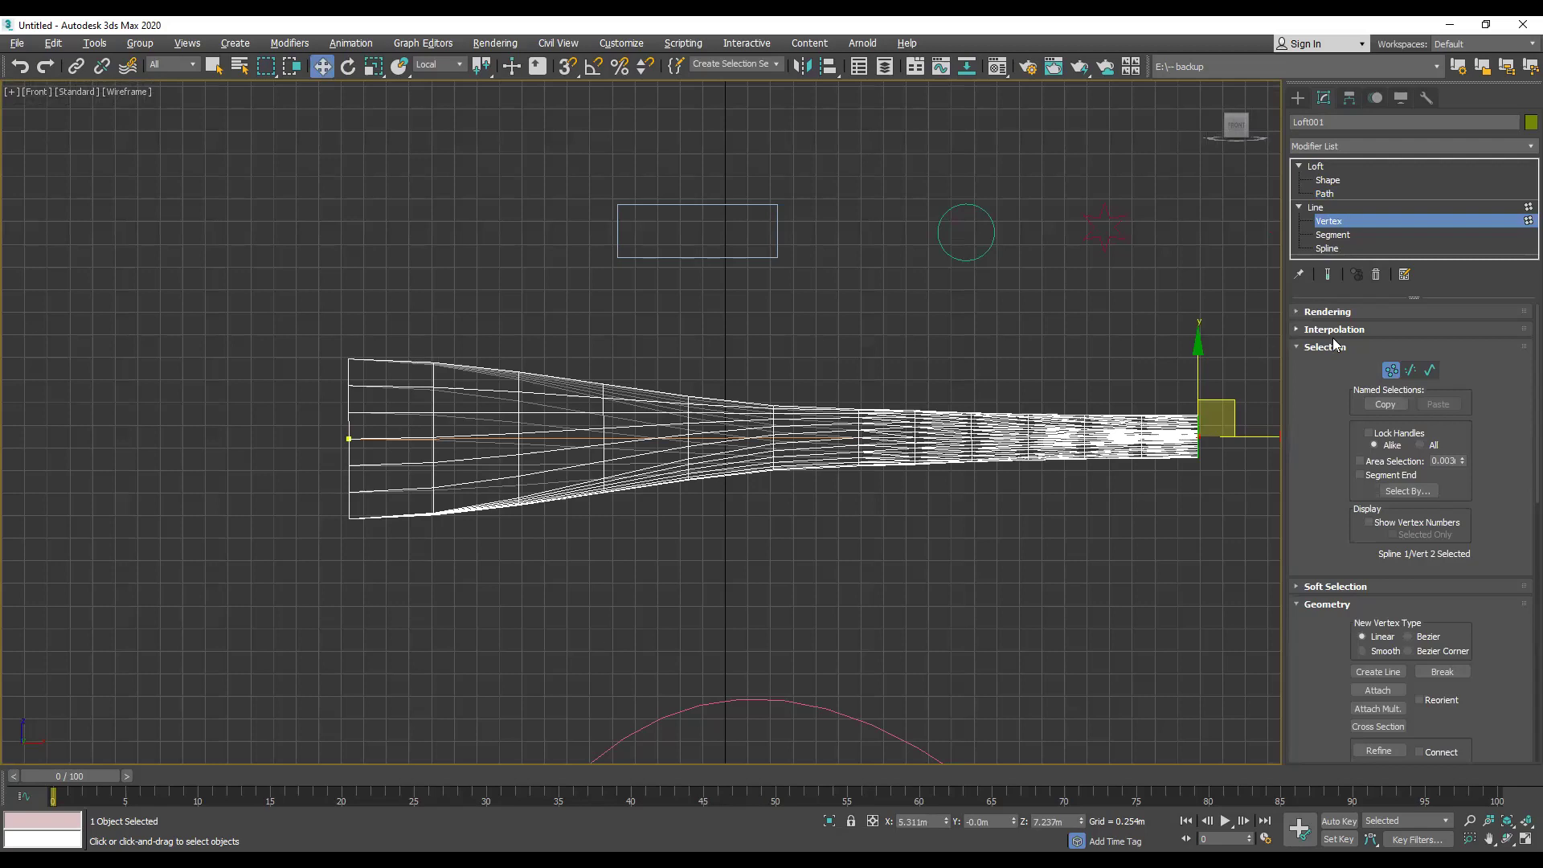
pyautogui.click(1390, 370)
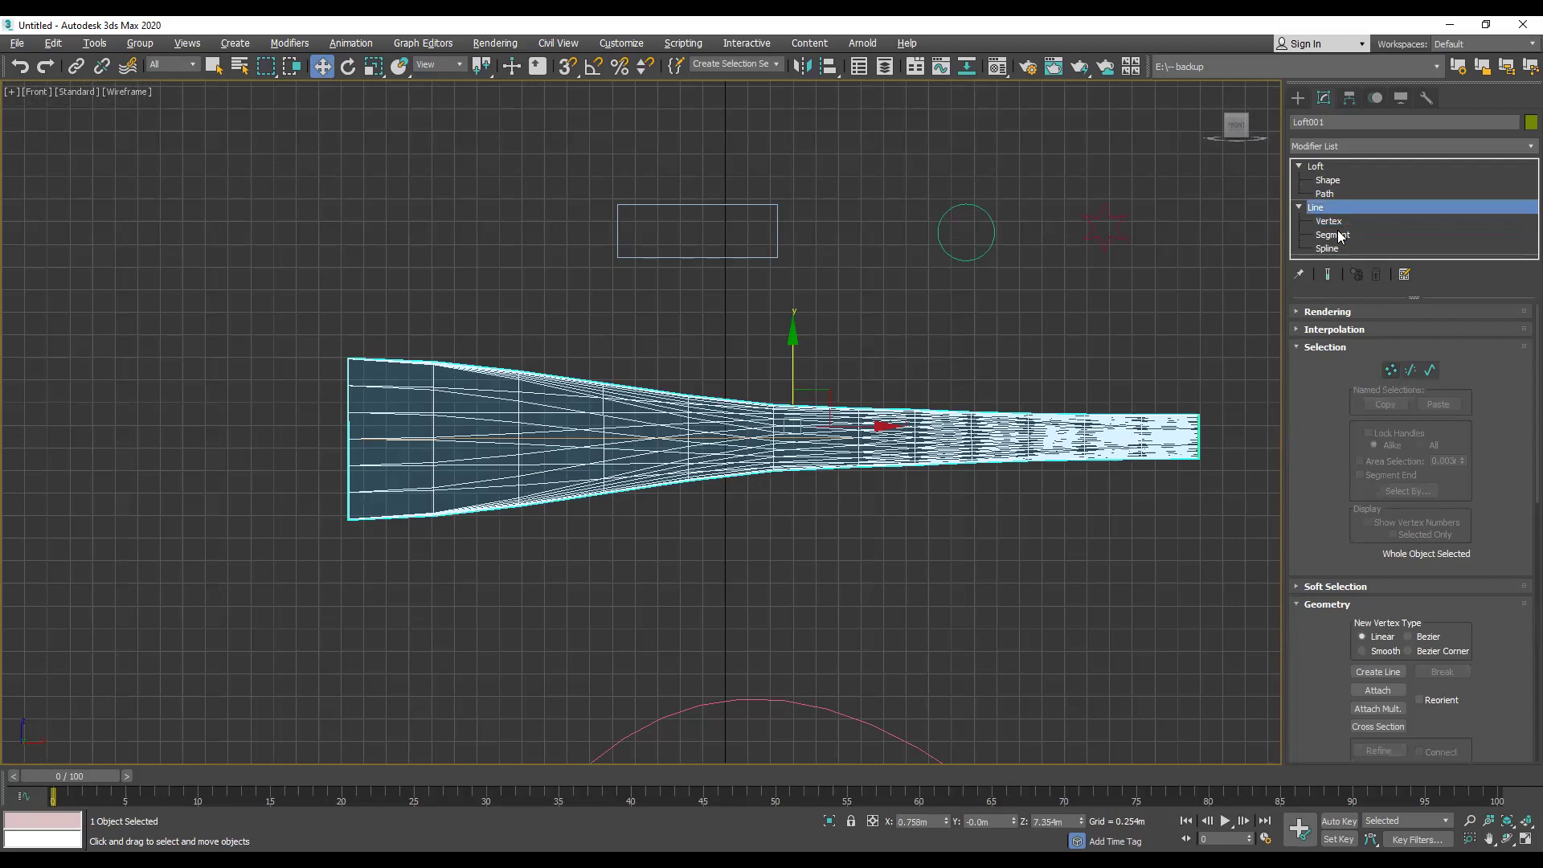
# Step: Enter the loft's Shape sub-object level and select the circle, star and rectangle cross-sections in turn
pyautogui.click(1331, 180)
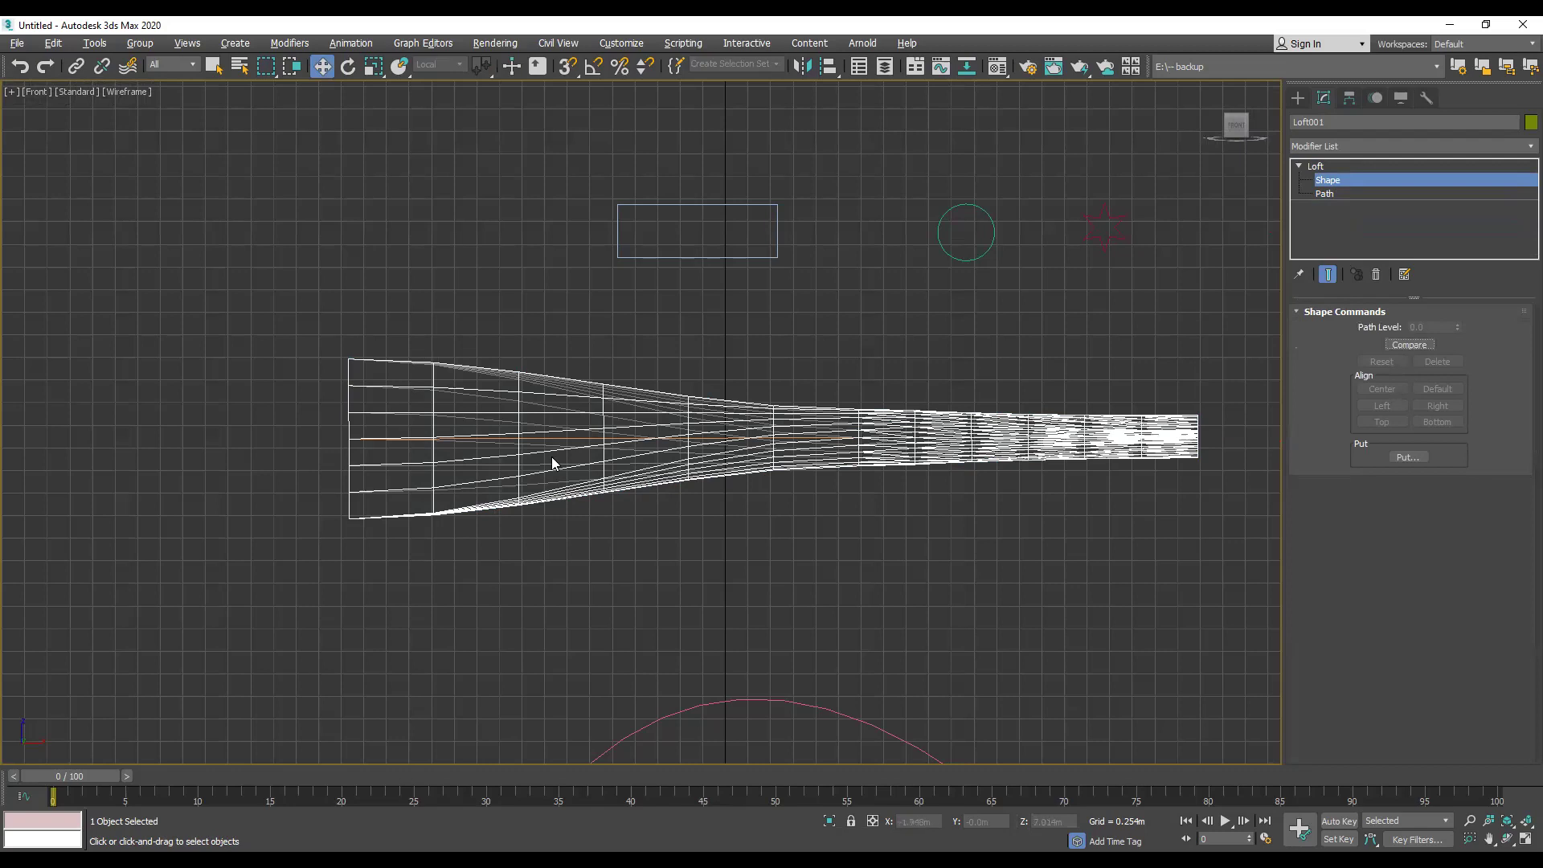
pyautogui.moveTo(829, 440); pyautogui.dragTo(763, 520)
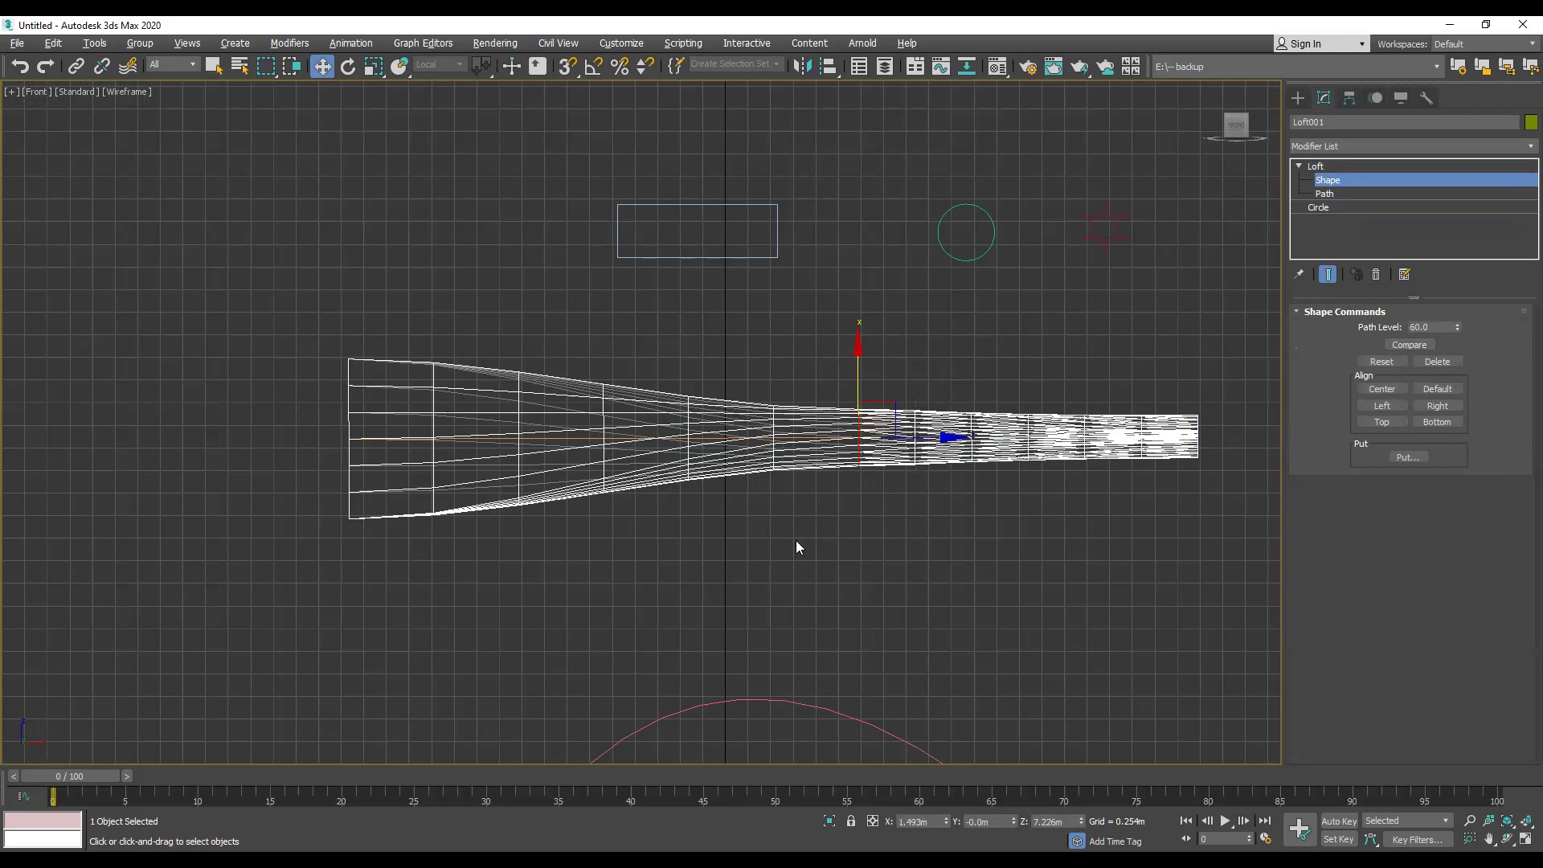
pyautogui.moveTo(1142, 513); pyautogui.dragTo(1145, 511)
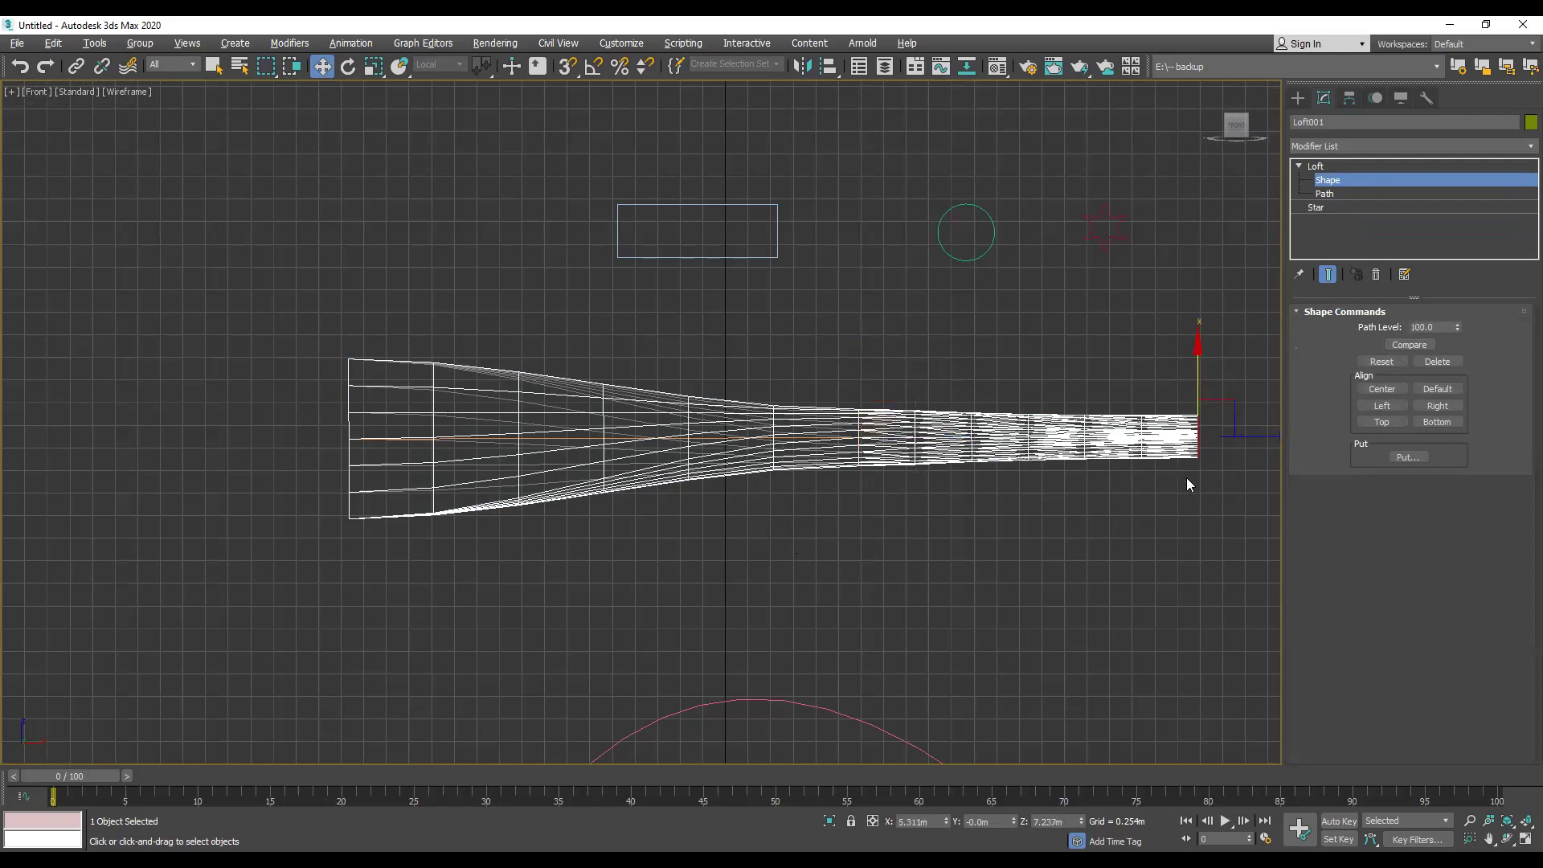
pyautogui.moveTo(610, 472); pyautogui.dragTo(756, 466, button='middle')
pyautogui.moveTo(557, 319); pyautogui.dragTo(409, 597)
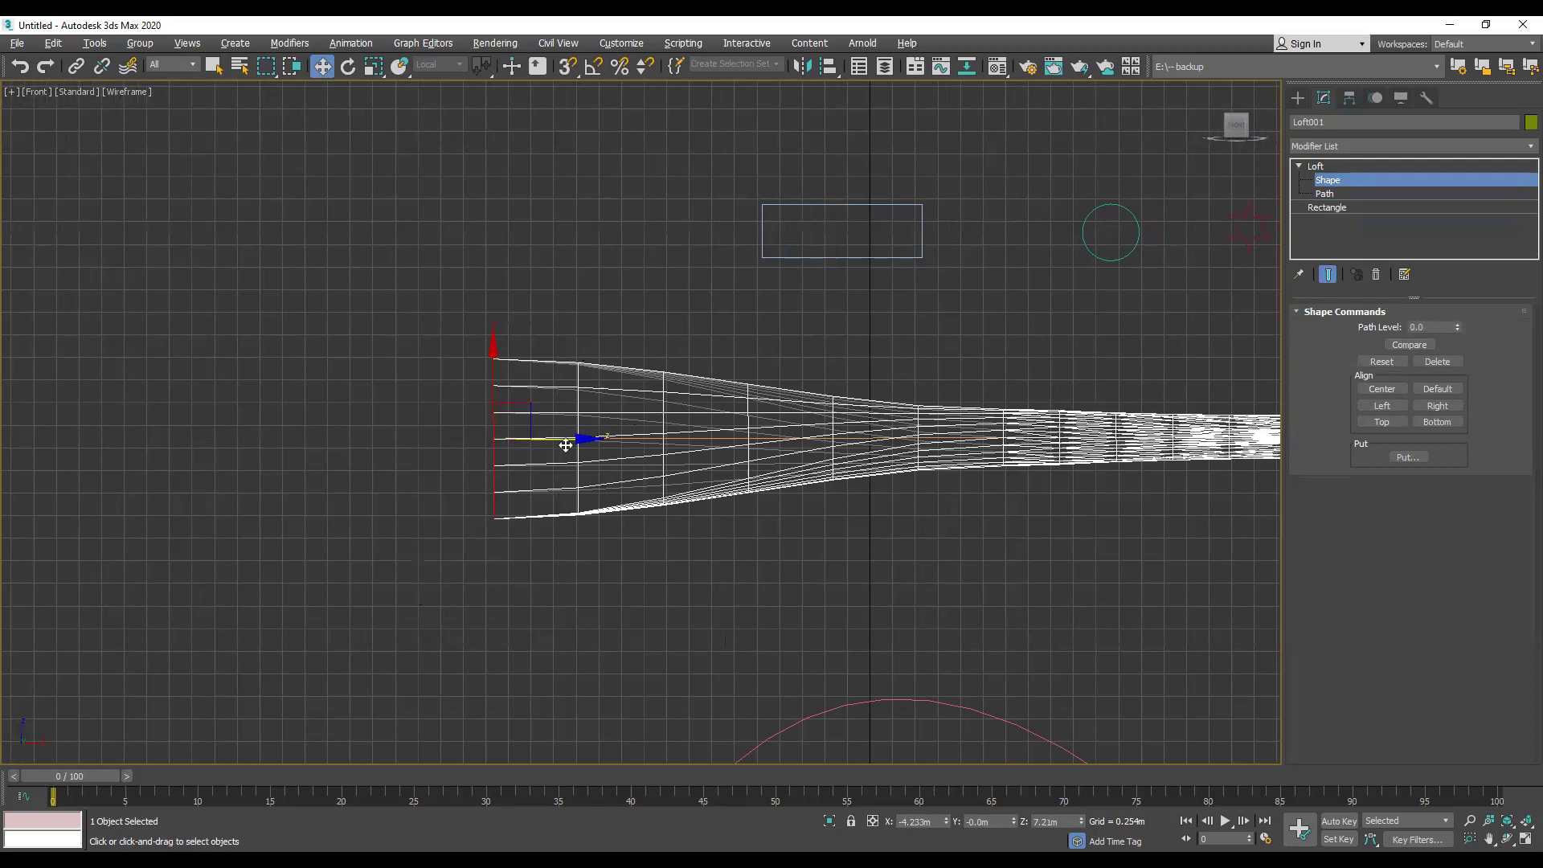
# Step: Select the rectangle cross-section at the loft's start in the maximized Perspective view, with the whole loft in sight
pyautogui.hotkey('alt', 'w')
pyautogui.rightClick(938, 538)
pyautogui.hotkey('alt', 'w')
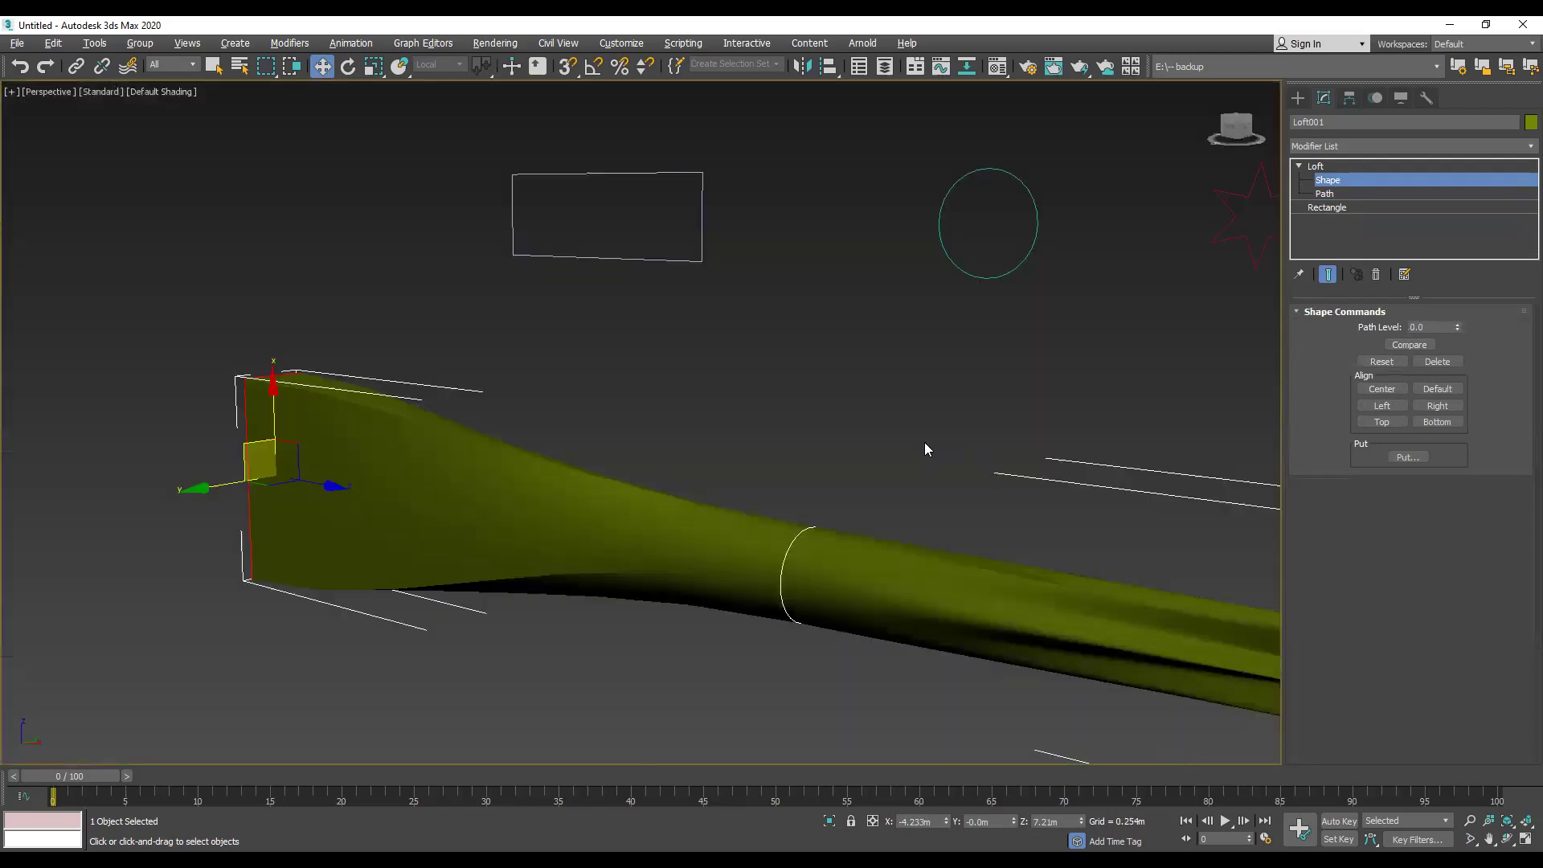
pyautogui.scroll(-3, 925, 442)
pyautogui.moveTo(1238, 140)
pyautogui.mouseDown()
pyautogui.moveTo(1193, 151)
pyautogui.moveTo(1256, 149)
pyautogui.mouseUp()
pyautogui.click(898, 535)
pyautogui.moveTo(997, 541); pyautogui.dragTo(856, 561)
pyautogui.click(441, 519)
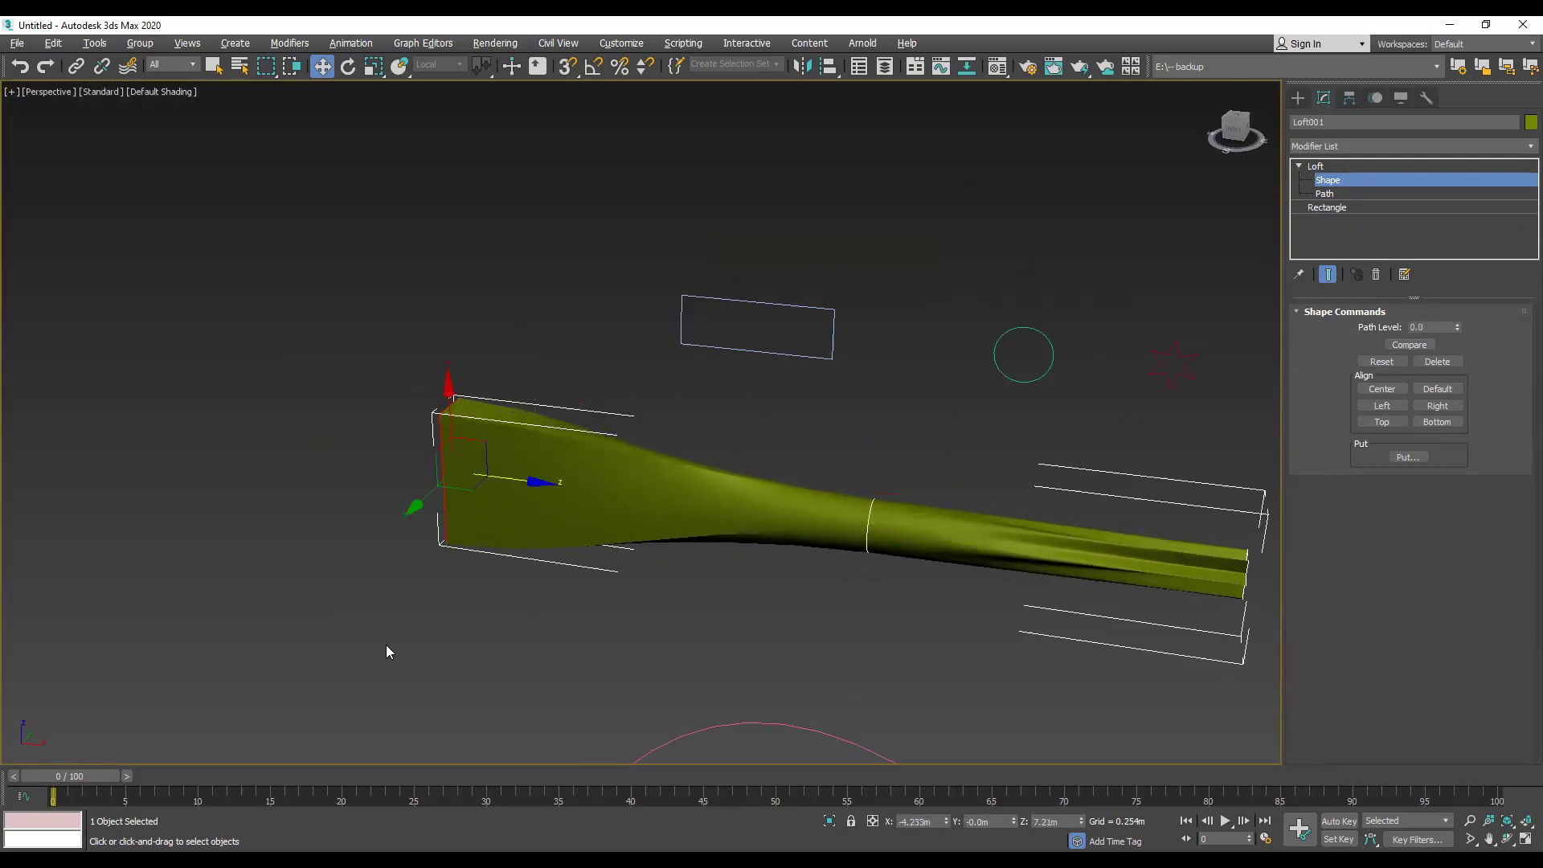
# Step: Duplicate the rectangle cross-section along the path to a position just before the circle section
pyautogui.moveTo(517, 482); pyautogui.dragTo(847, 527)
pyautogui.moveTo(1145, 592); pyautogui.dragTo(827, 540, button='middle')
pyautogui.click(900, 519)
pyautogui.click(900, 519)
pyautogui.moveTo(977, 529); pyautogui.dragTo(1010, 544)
pyautogui.moveTo(537, 536); pyautogui.dragTo(831, 554, button='middle')
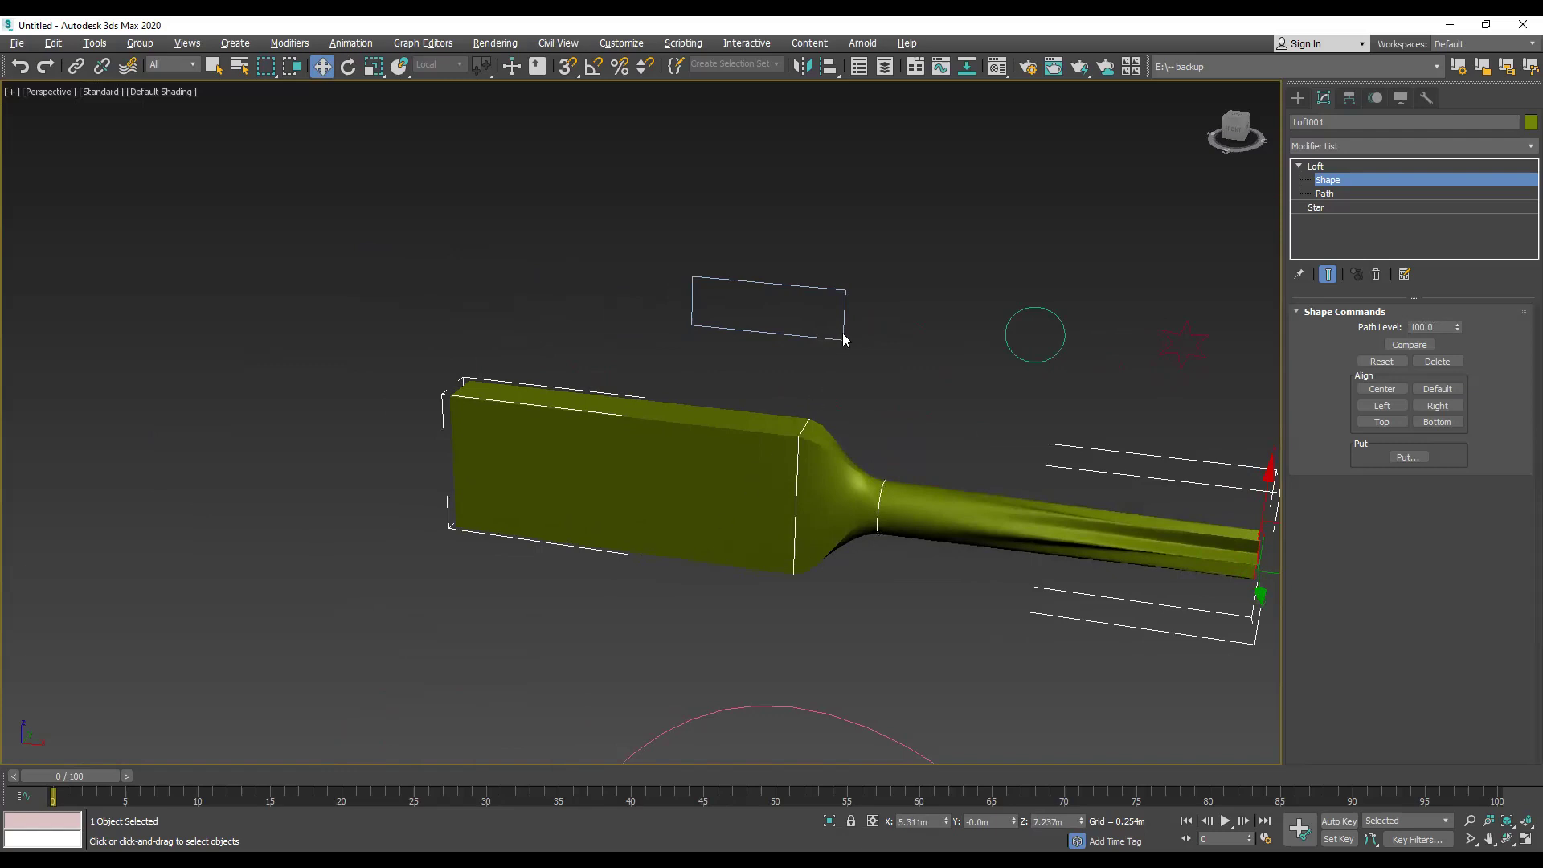
# Step: Leave the Shape sub-object level and resize the source rectangle spline to a length of 1.663 m and a width of 0.378 m
pyautogui.click(1324, 168)
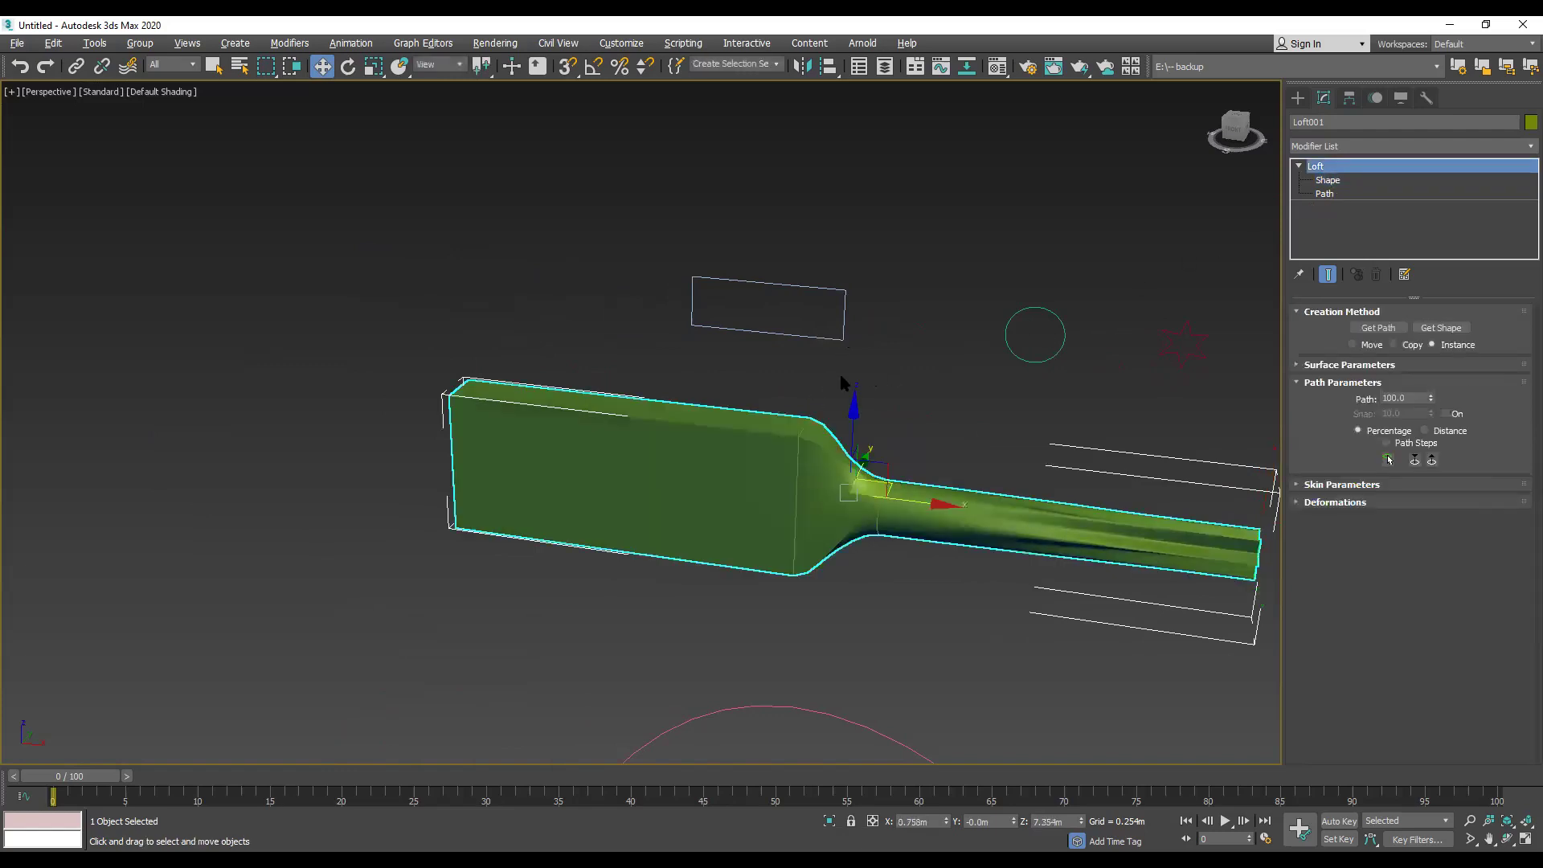
pyautogui.click(845, 339)
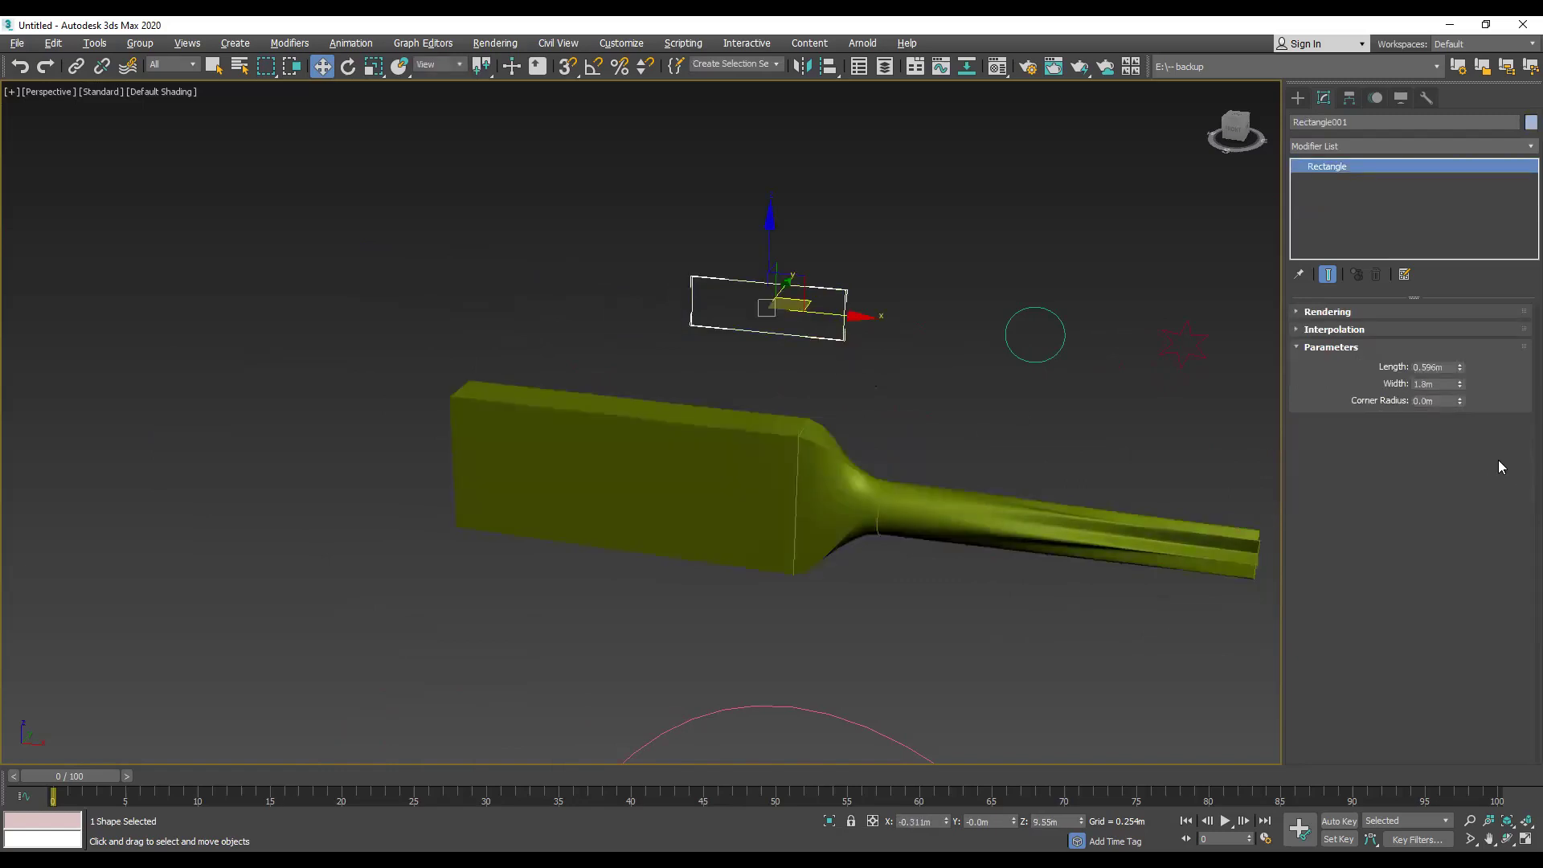
pyautogui.moveTo(1458, 366); pyautogui.dragTo(1461, 333)
pyautogui.moveTo(1460, 387); pyautogui.dragTo(1472, 447)
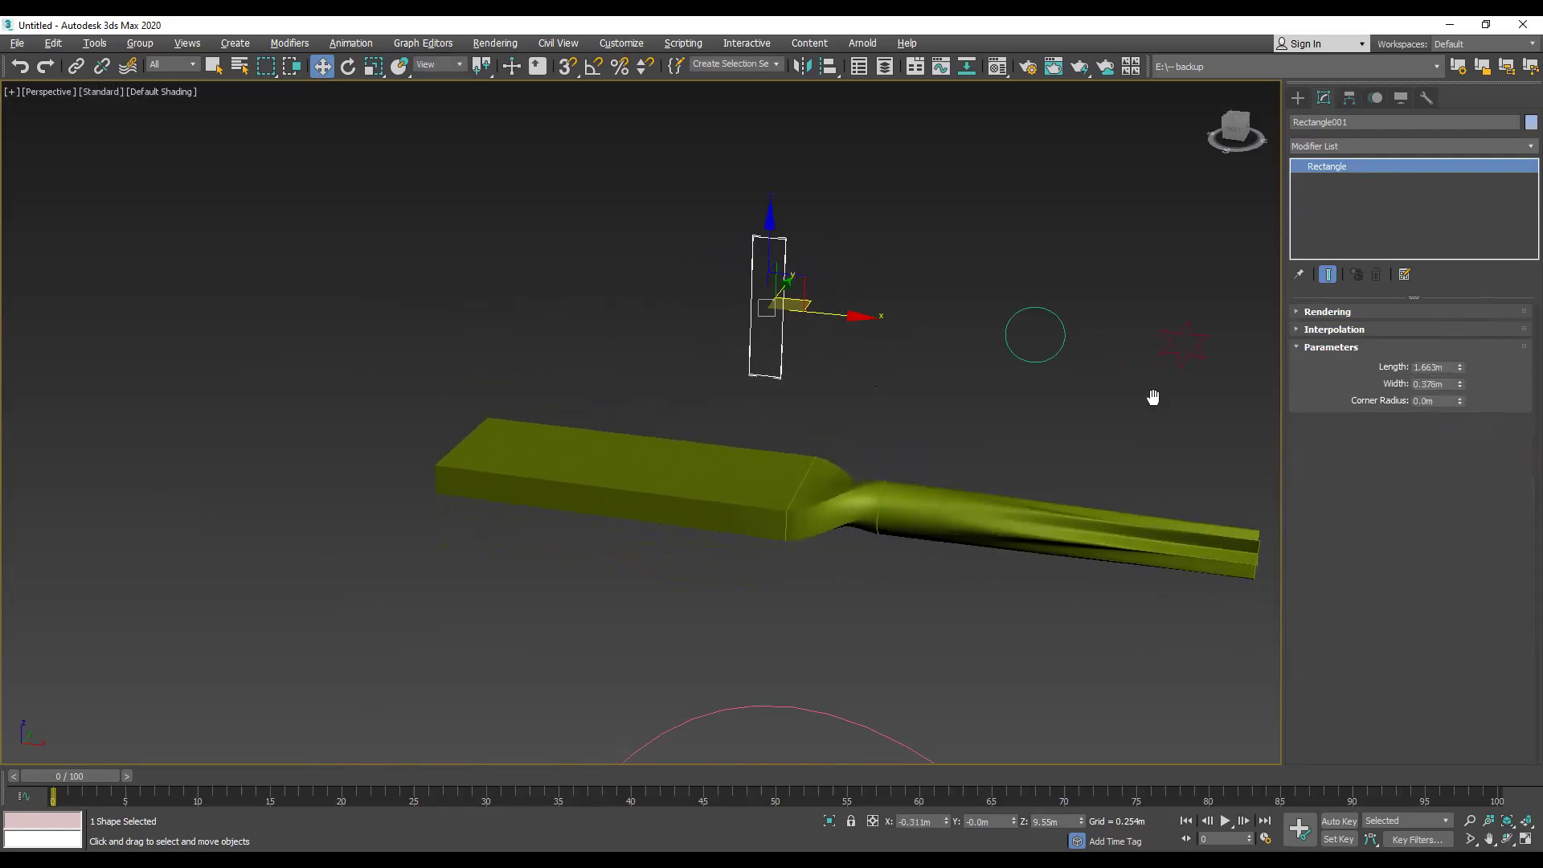
# Step: Enlarge the source star spline by setting its Radius 1 to 0.532 m
pyautogui.moveTo(1150, 393); pyautogui.dragTo(960, 367, button='middle')
pyautogui.click(995, 322)
pyautogui.moveTo(1463, 367); pyautogui.dragTo(1469, 322)
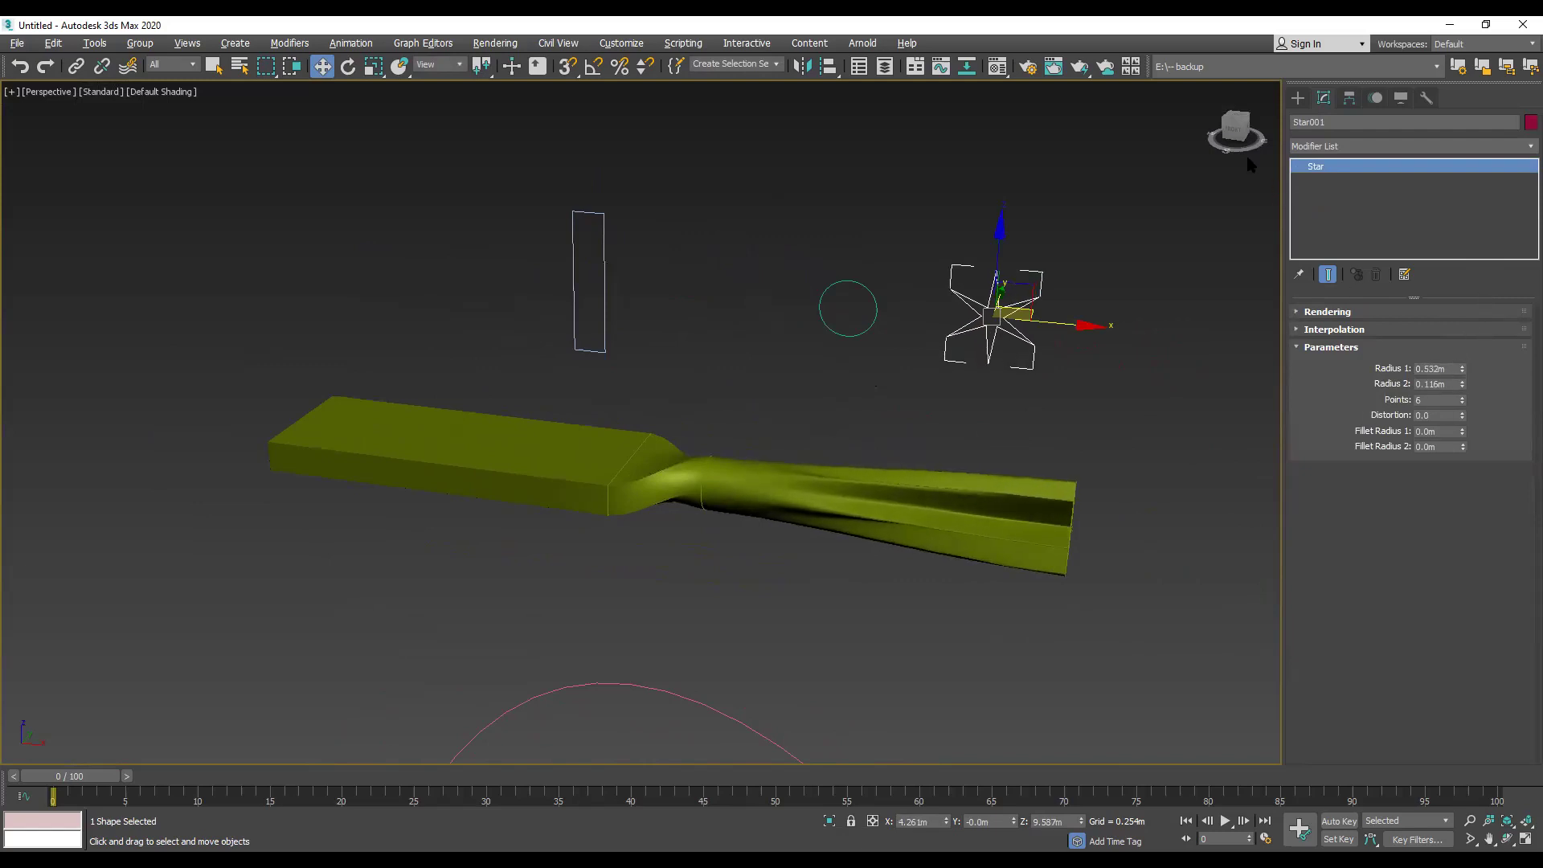
# Step: Shrink the source circle spline to a radius of 0.115 m and view the whole loft nearly from the front
pyautogui.moveTo(1235, 137); pyautogui.dragTo(1199, 139)
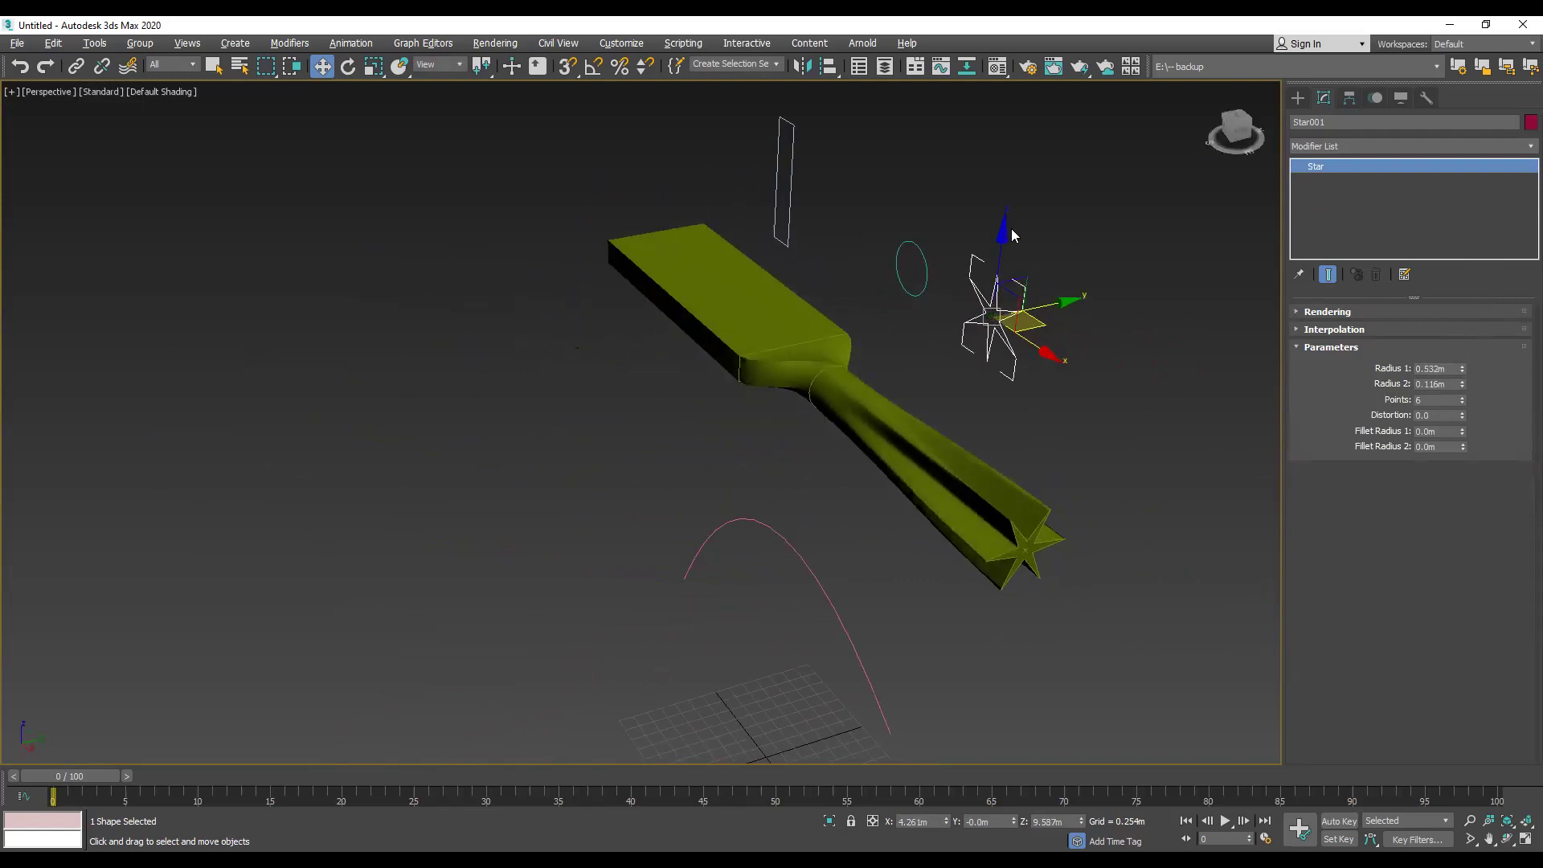
pyautogui.click(898, 270)
pyautogui.moveTo(1455, 368); pyautogui.dragTo(1451, 416)
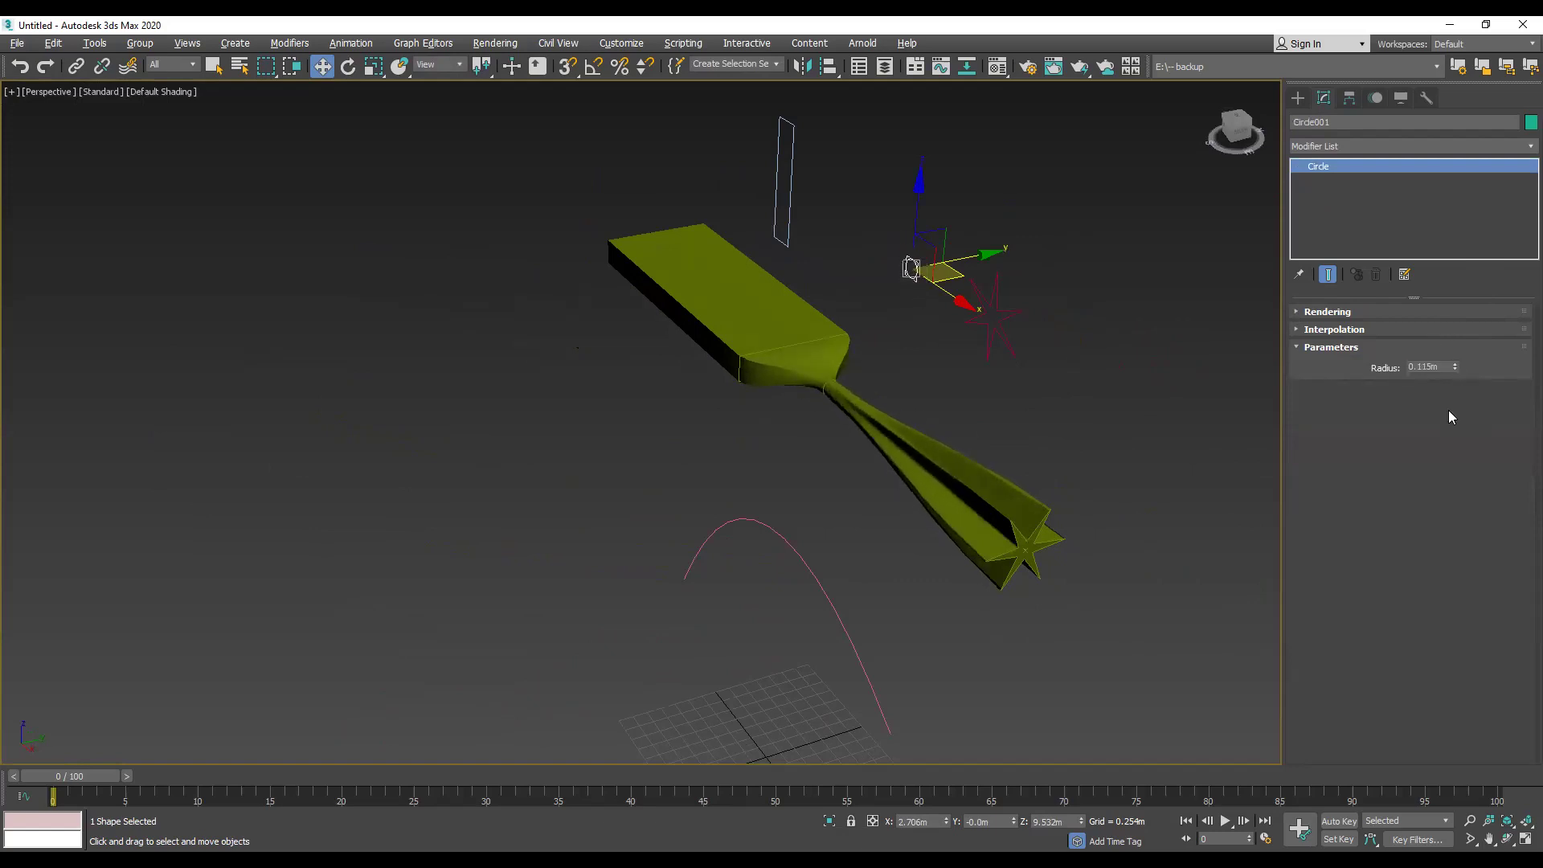
pyautogui.moveTo(1238, 127); pyautogui.dragTo(1251, 128)
pyautogui.keyDown('alt'); pyautogui.moveTo(900, 482); pyautogui.dragTo(1005, 394, button='middle'); pyautogui.keyUp('alt')
pyautogui.moveTo(1185, 114); pyautogui.dragTo(1201, 148)
pyautogui.click(1238, 133)
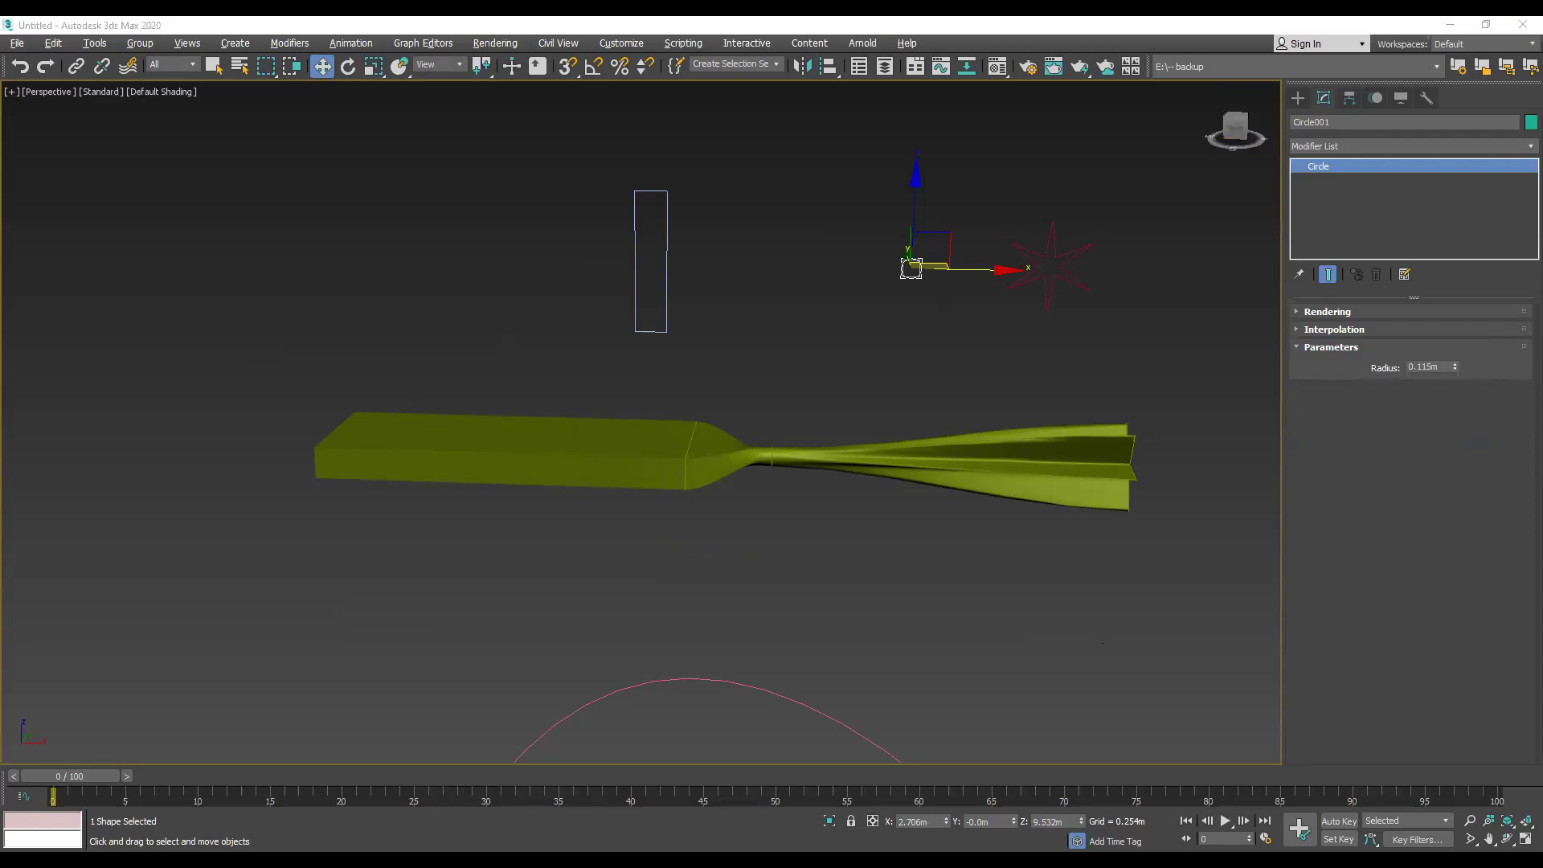
# Step: Clear the selection and create a tall standard-primitive box in front of the loft
pyautogui.click(947, 601)
pyautogui.click(1269, 354)
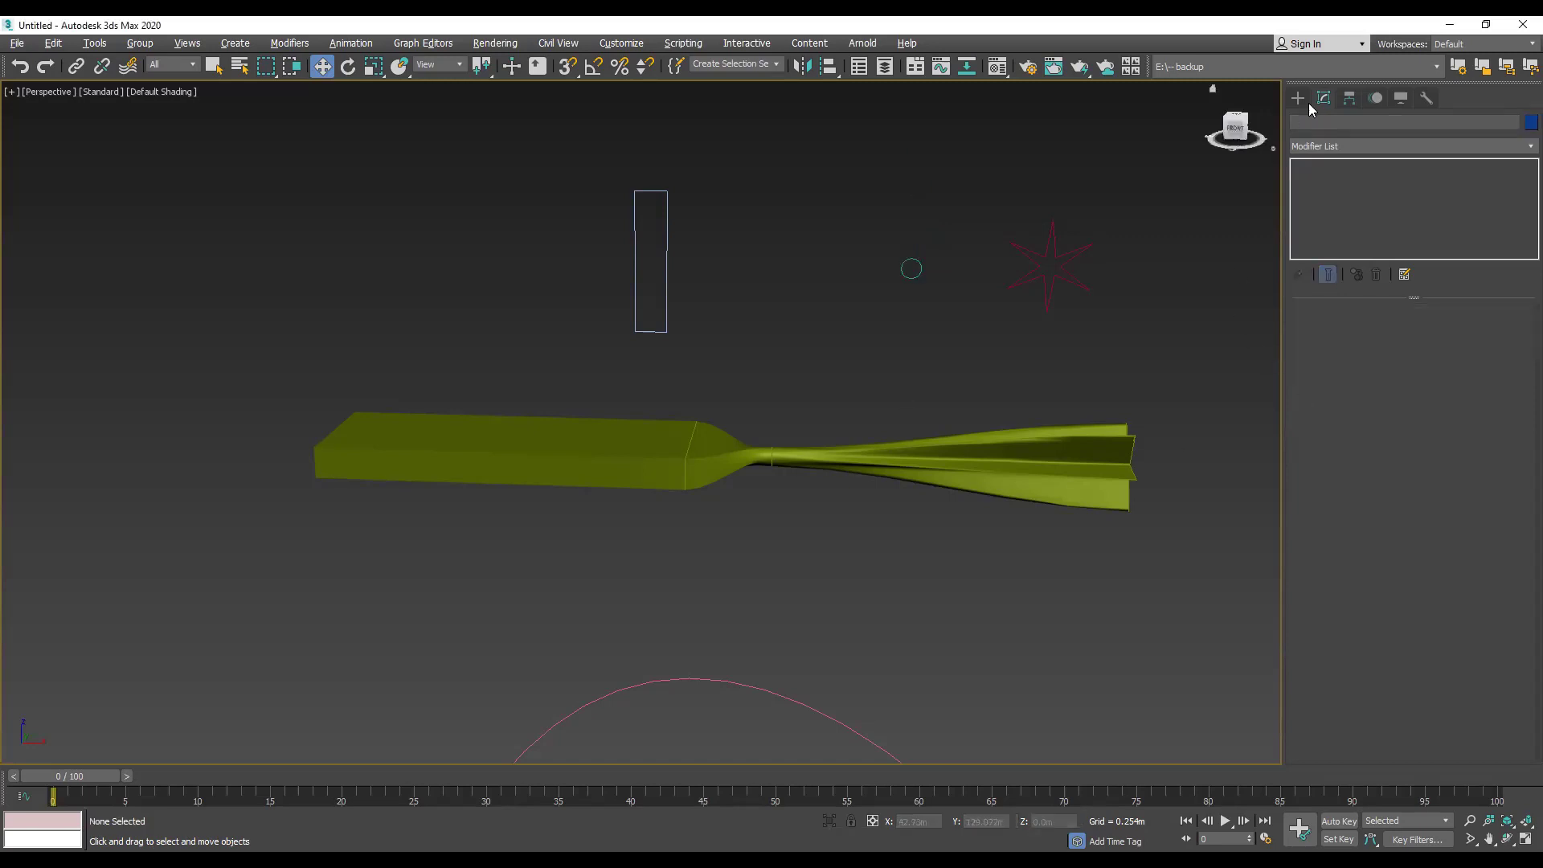
pyautogui.click(1298, 97)
pyautogui.click(1316, 121)
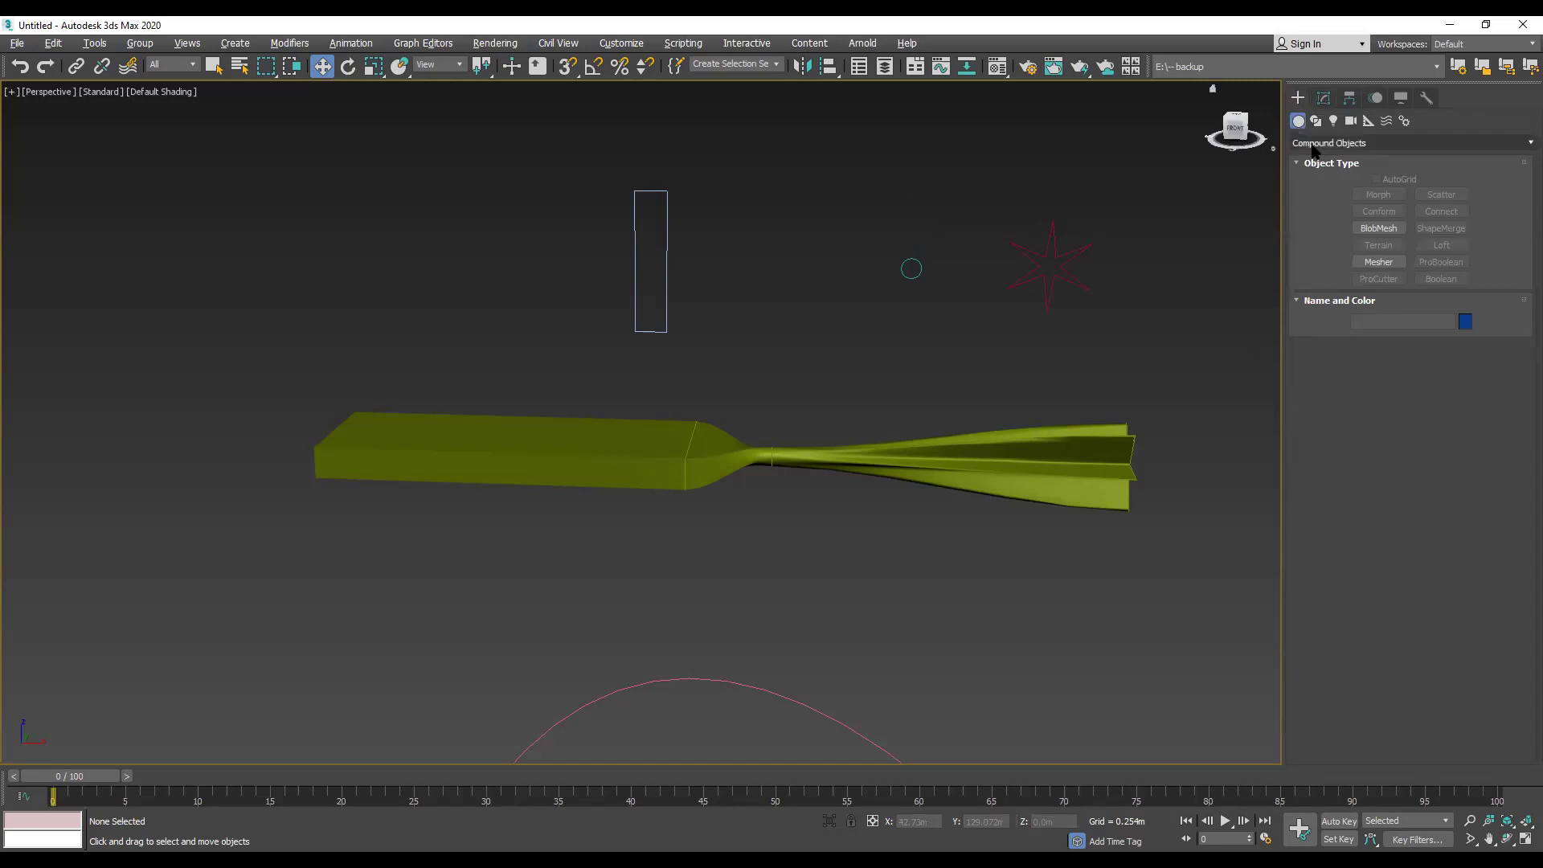
pyautogui.click(1298, 120)
pyautogui.click(1367, 142)
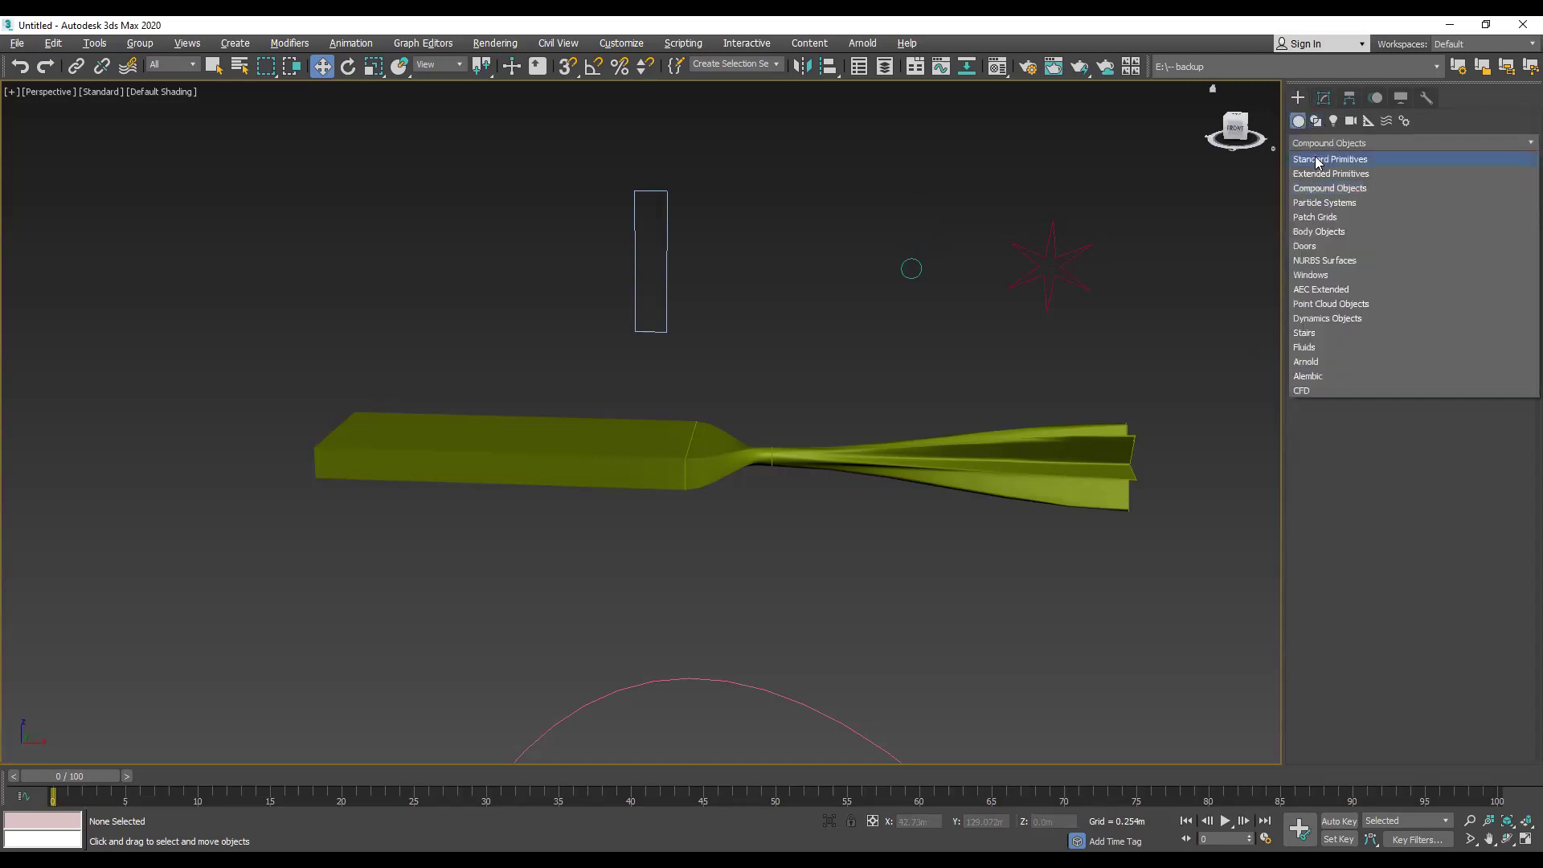
pyautogui.click(1327, 155)
pyautogui.click(1378, 195)
pyautogui.moveTo(929, 574); pyautogui.dragTo(770, 646)
pyautogui.click(785, 396)
pyautogui.press('w')
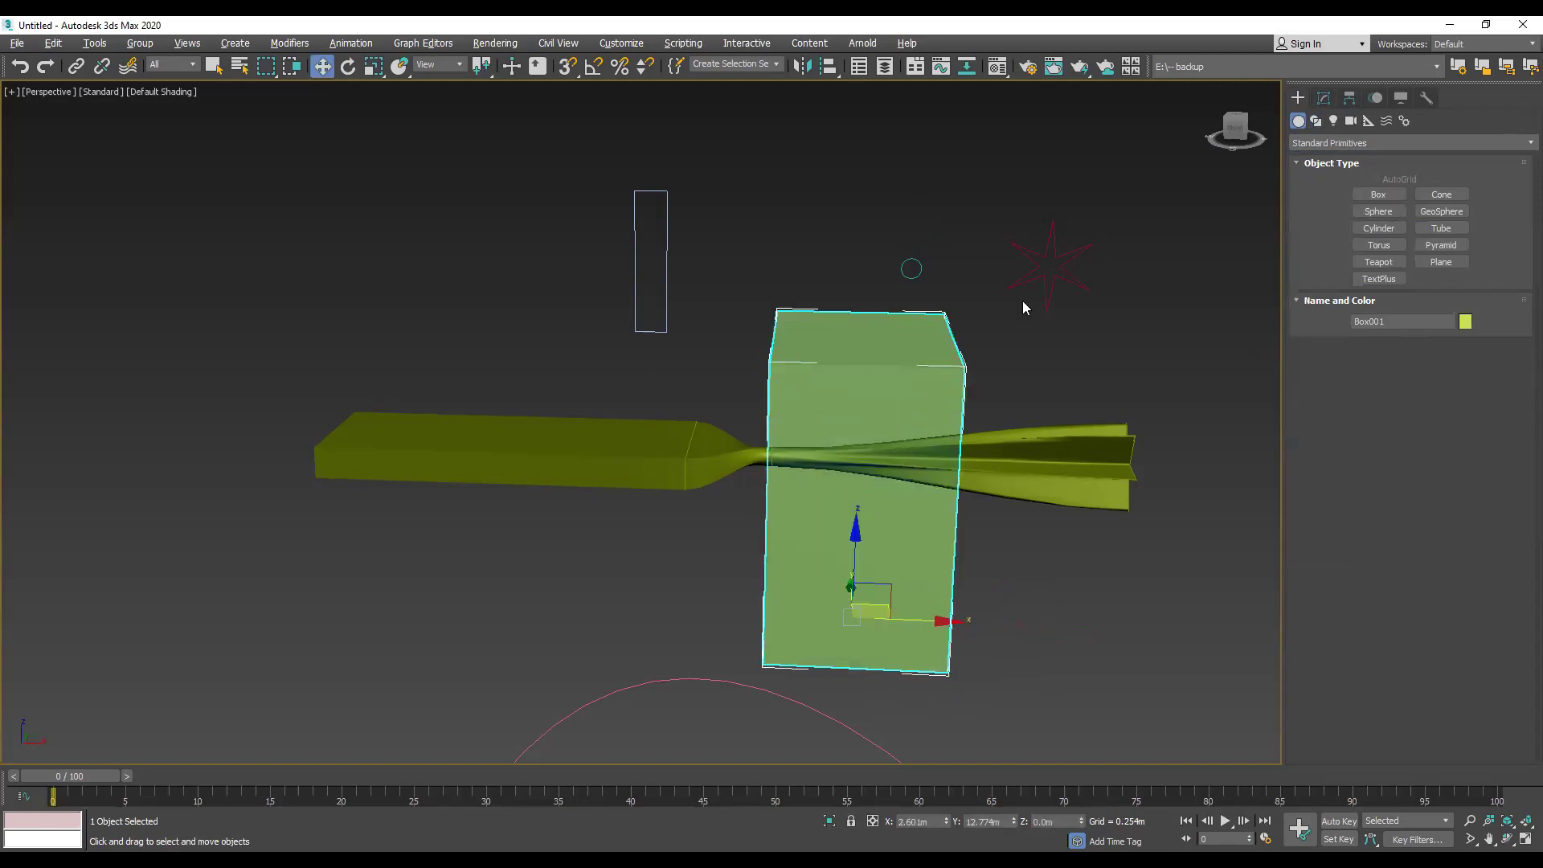
# Step: Turn on edged-face display in the Perspective view and look at the box from a raised angle showing three faces
pyautogui.press('F4')
pyautogui.moveTo(1240, 136)
pyautogui.mouseDown()
pyautogui.moveTo(1285, 156)
pyautogui.moveTo(1265, 135)
pyautogui.moveTo(1196, 162)
pyautogui.mouseUp()
pyautogui.moveTo(1011, 381); pyautogui.dragTo(208, 355, button='middle')
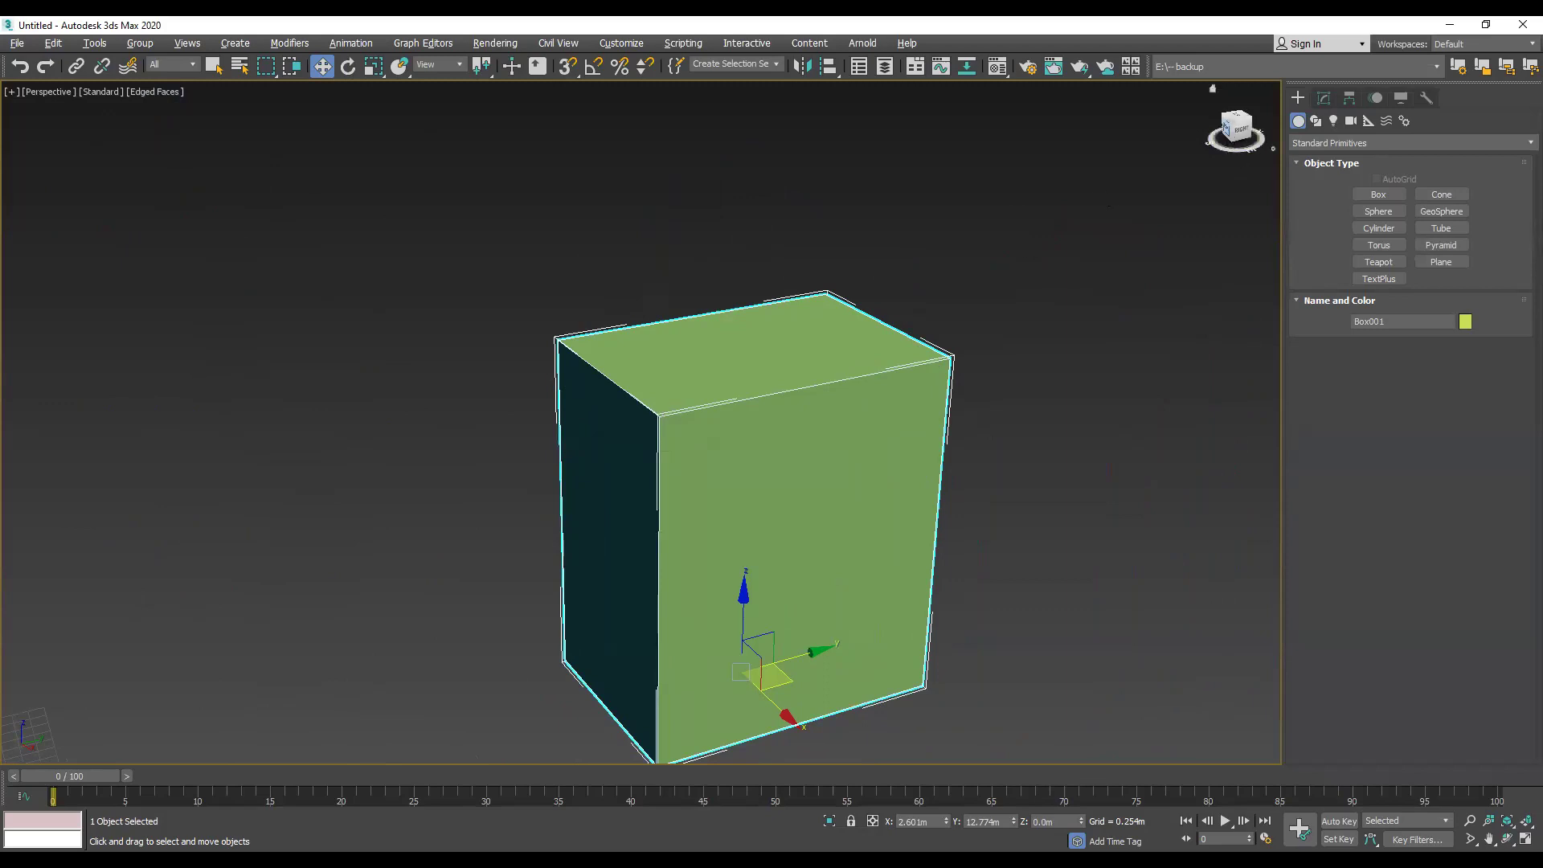
pyautogui.click(1238, 127)
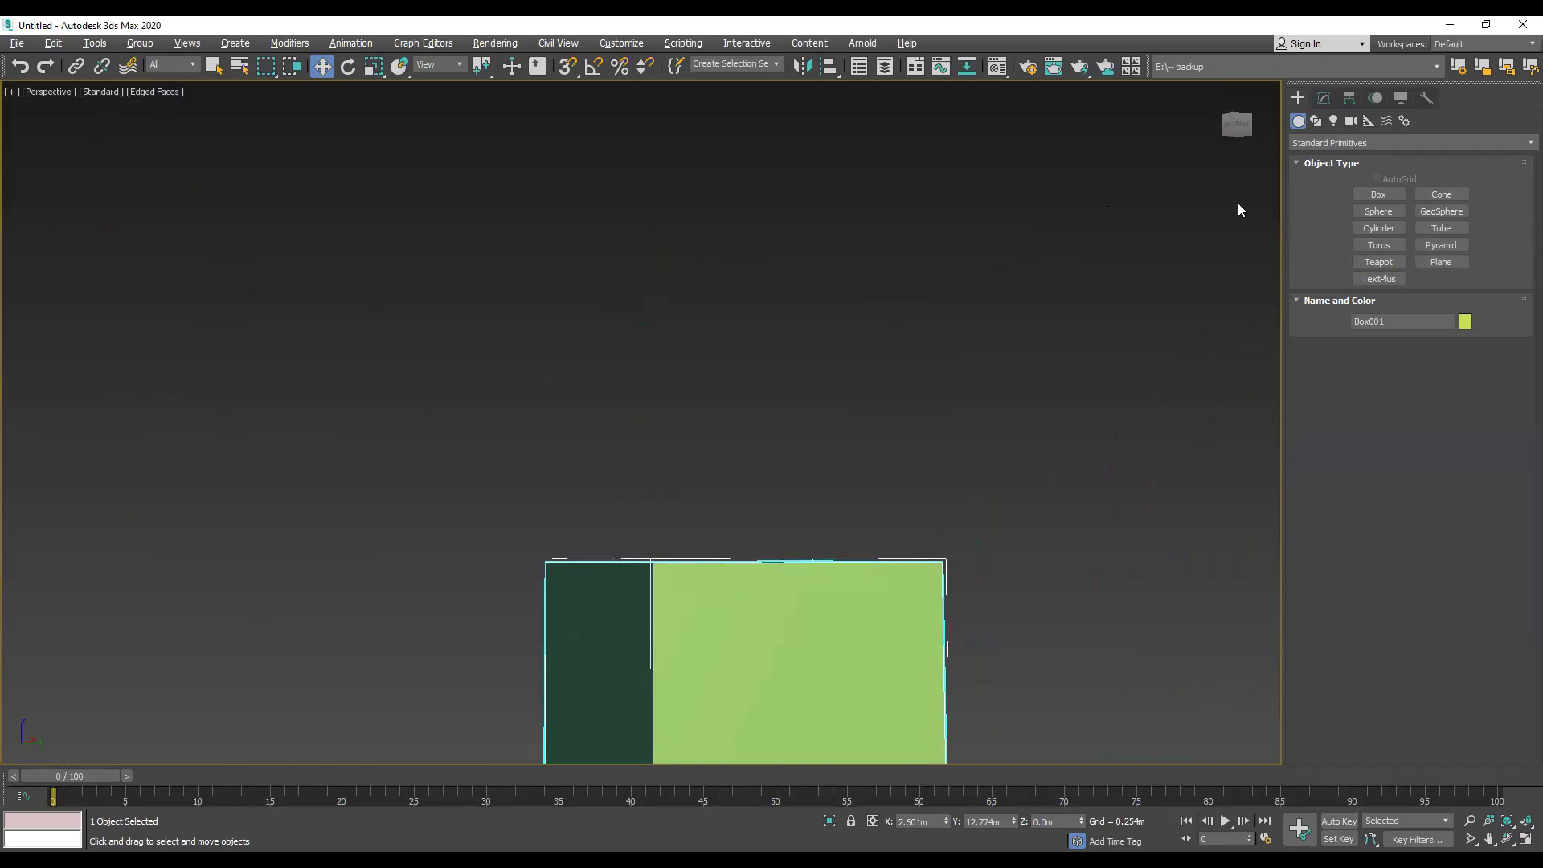
pyautogui.click(1234, 120)
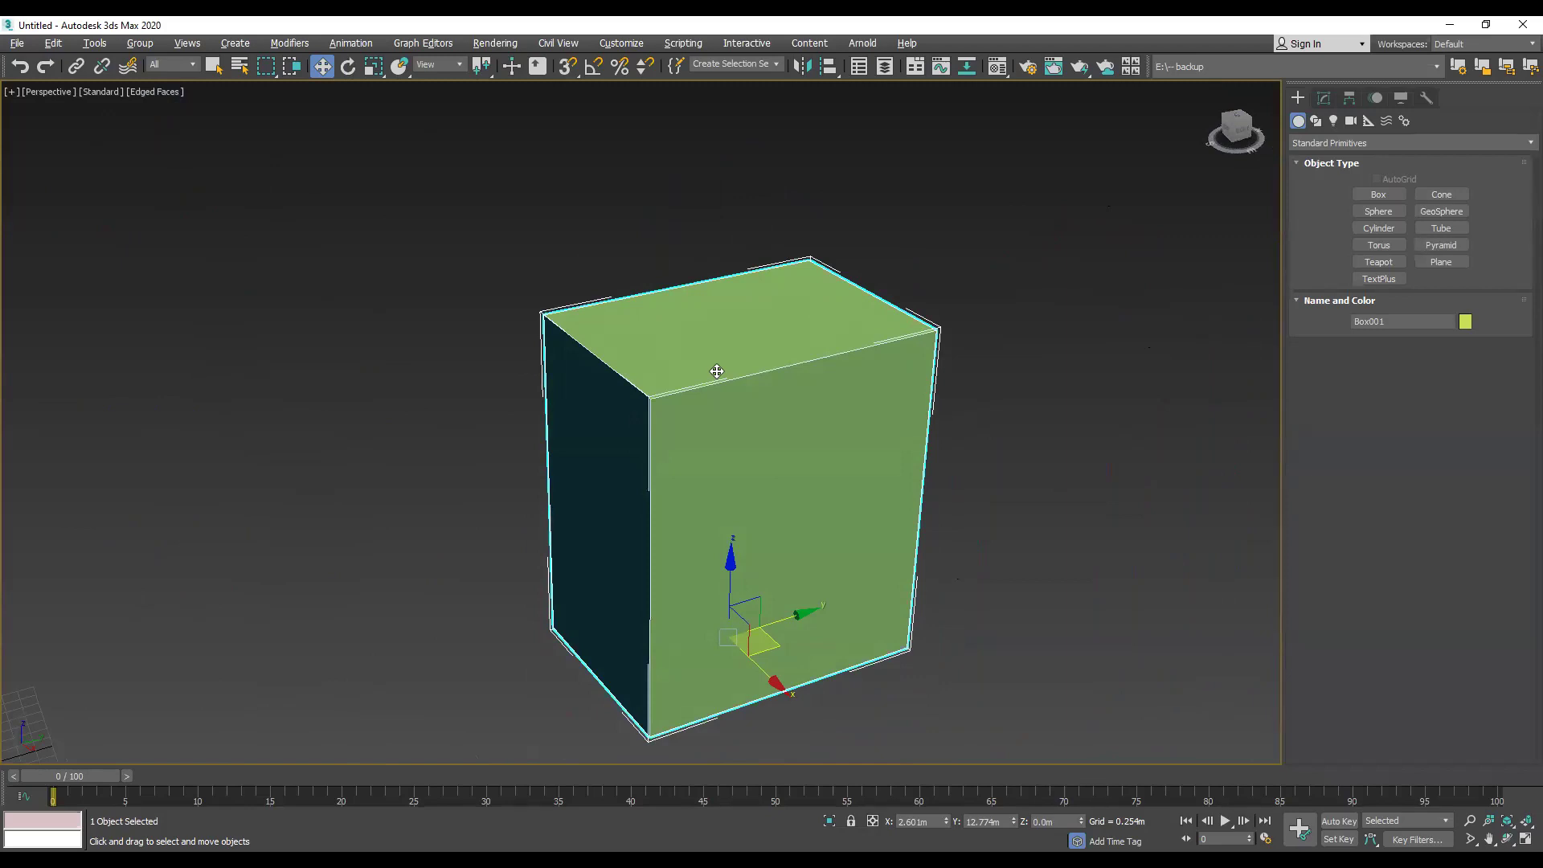
# Step: Create an upright cylinder with a radius of about 2.85 m beside the box
pyautogui.click(1373, 229)
pyautogui.moveTo(1081, 607); pyautogui.dragTo(963, 656)
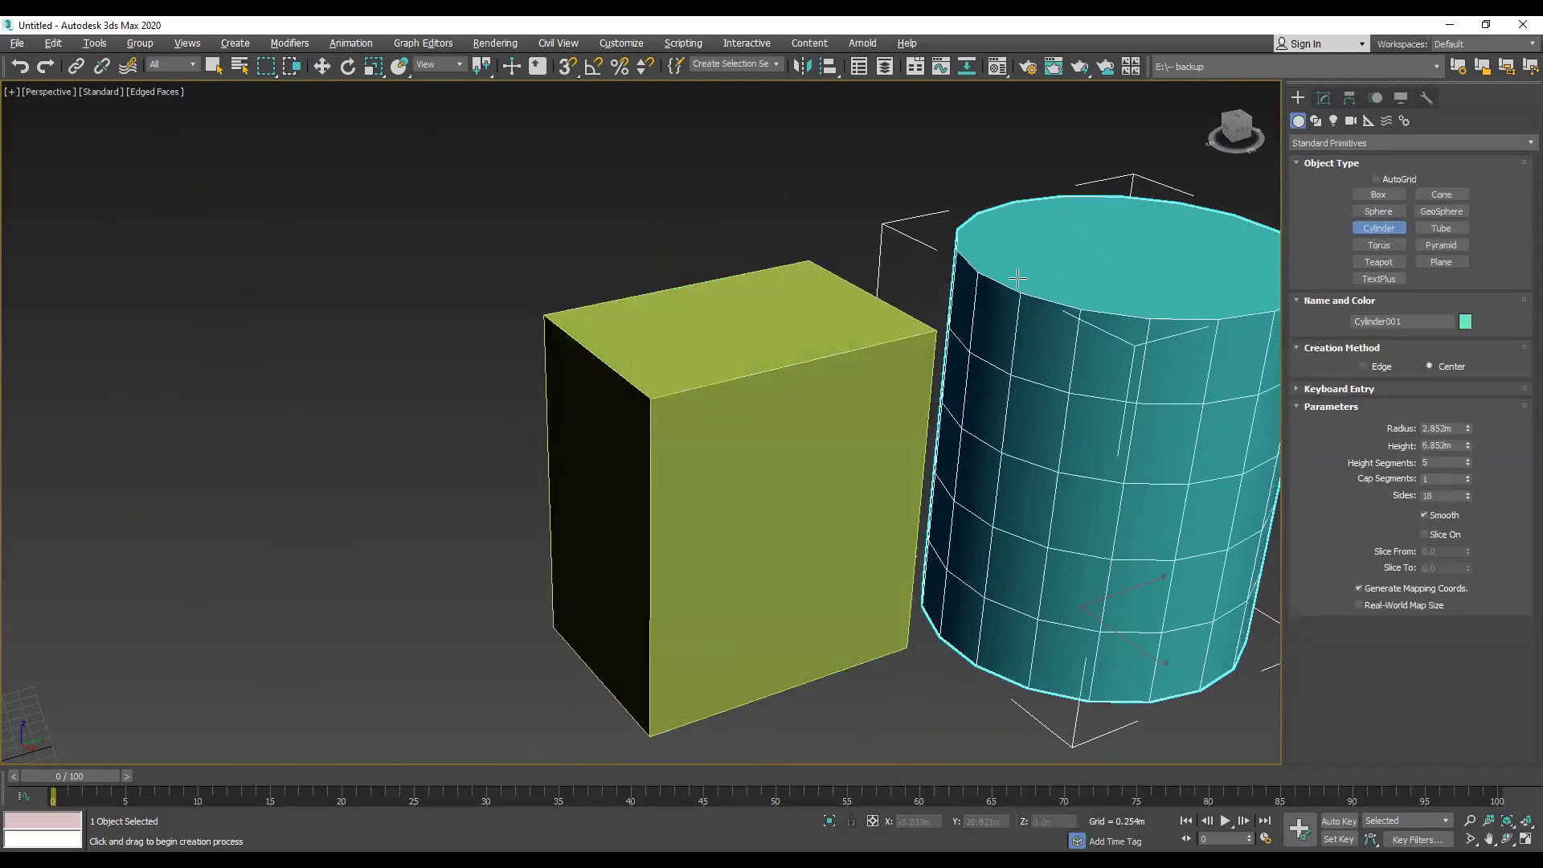
pyautogui.press('w')
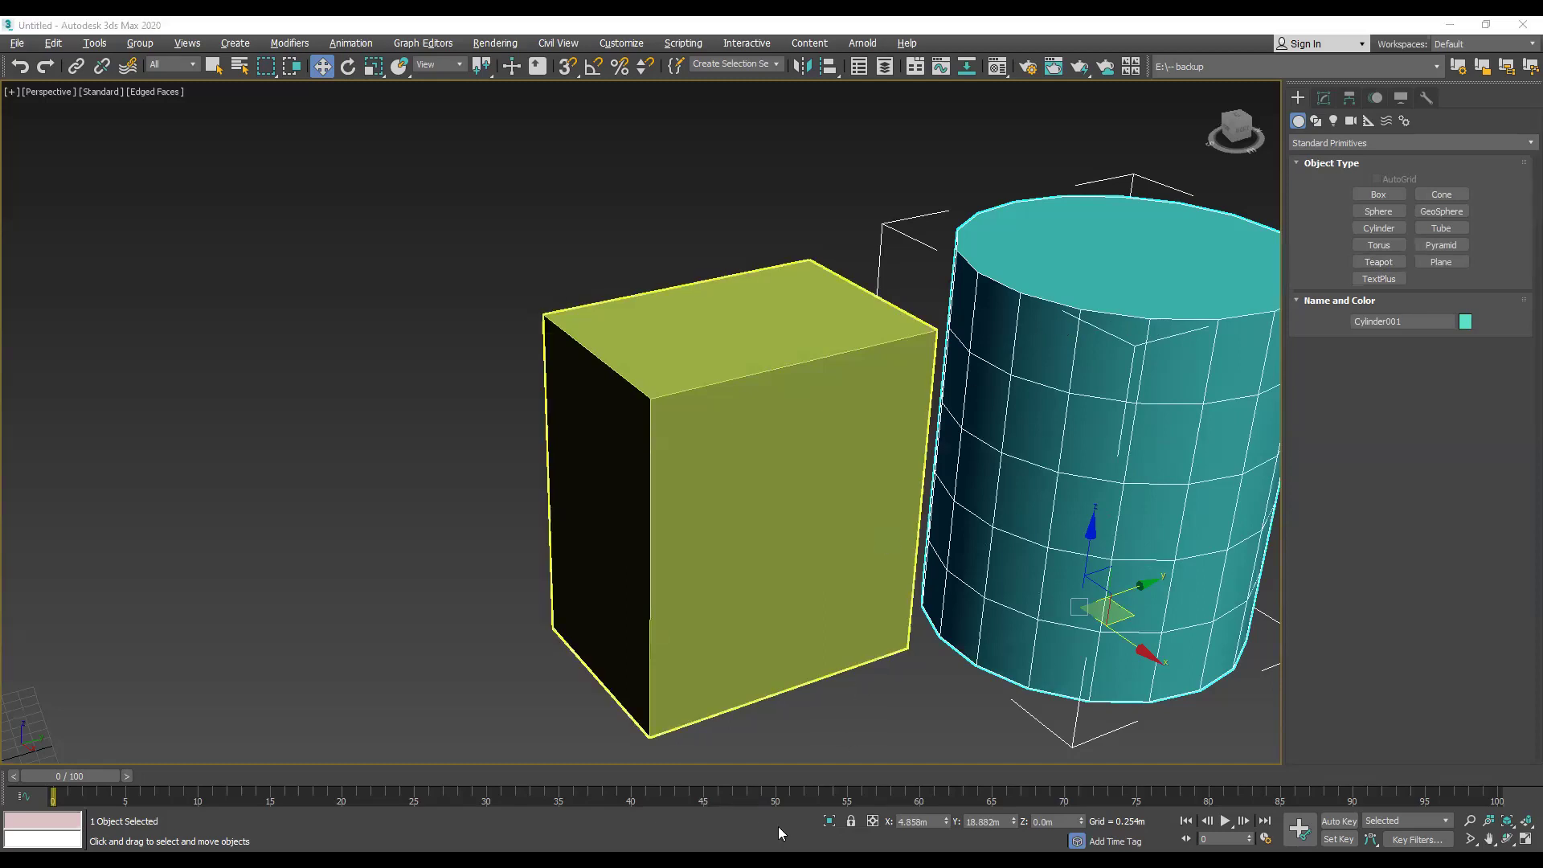
# Step: Switch to the web browser and examine the labelled arm muscle illustration in the image search results
pyautogui.hotkey('alt', 'Tab')
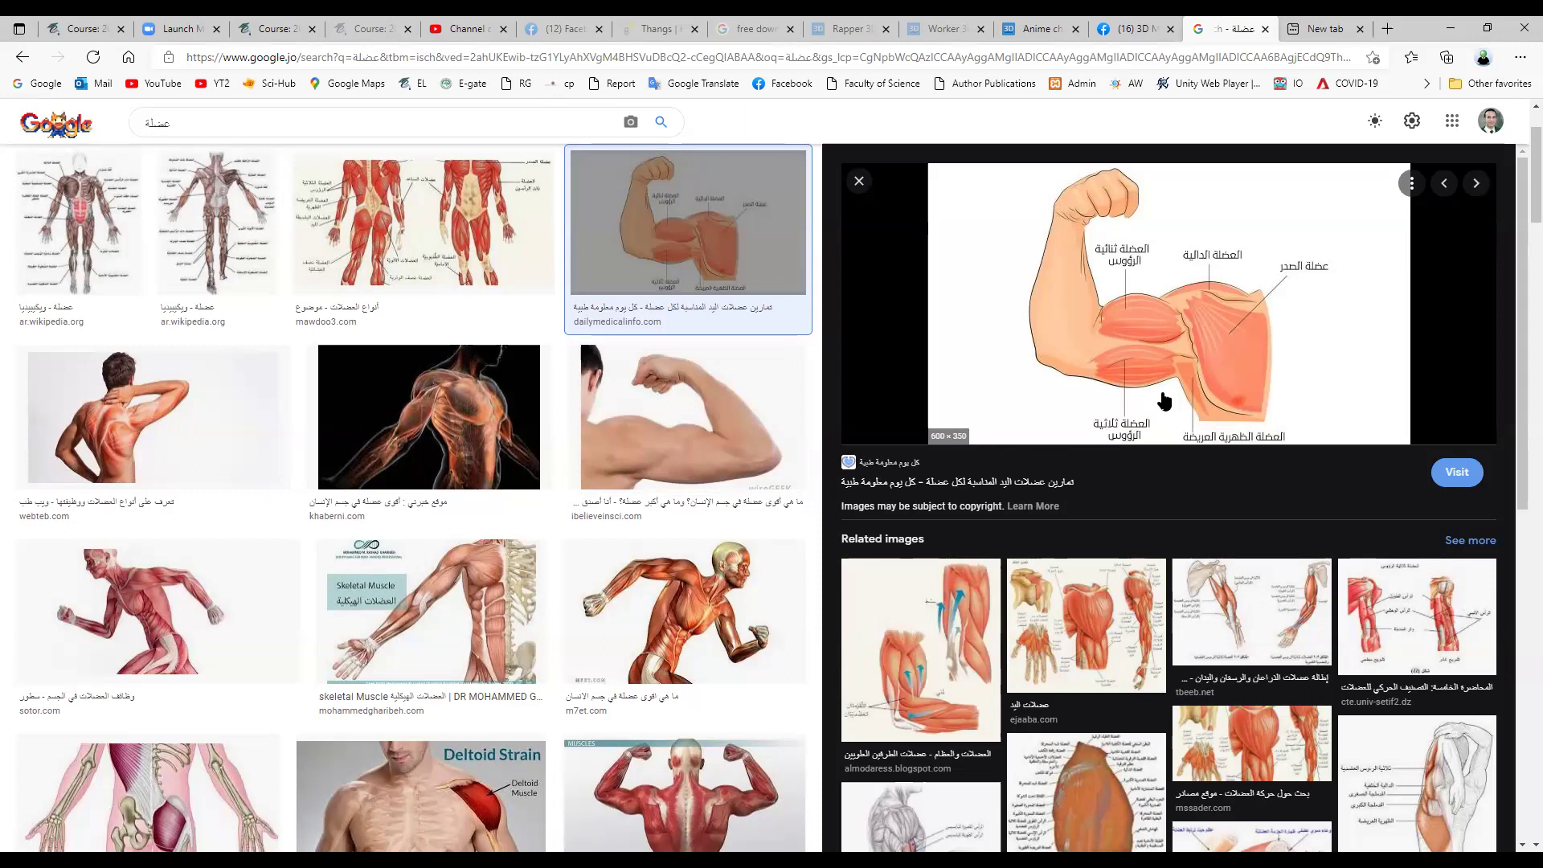
pyautogui.click(1185, 328)
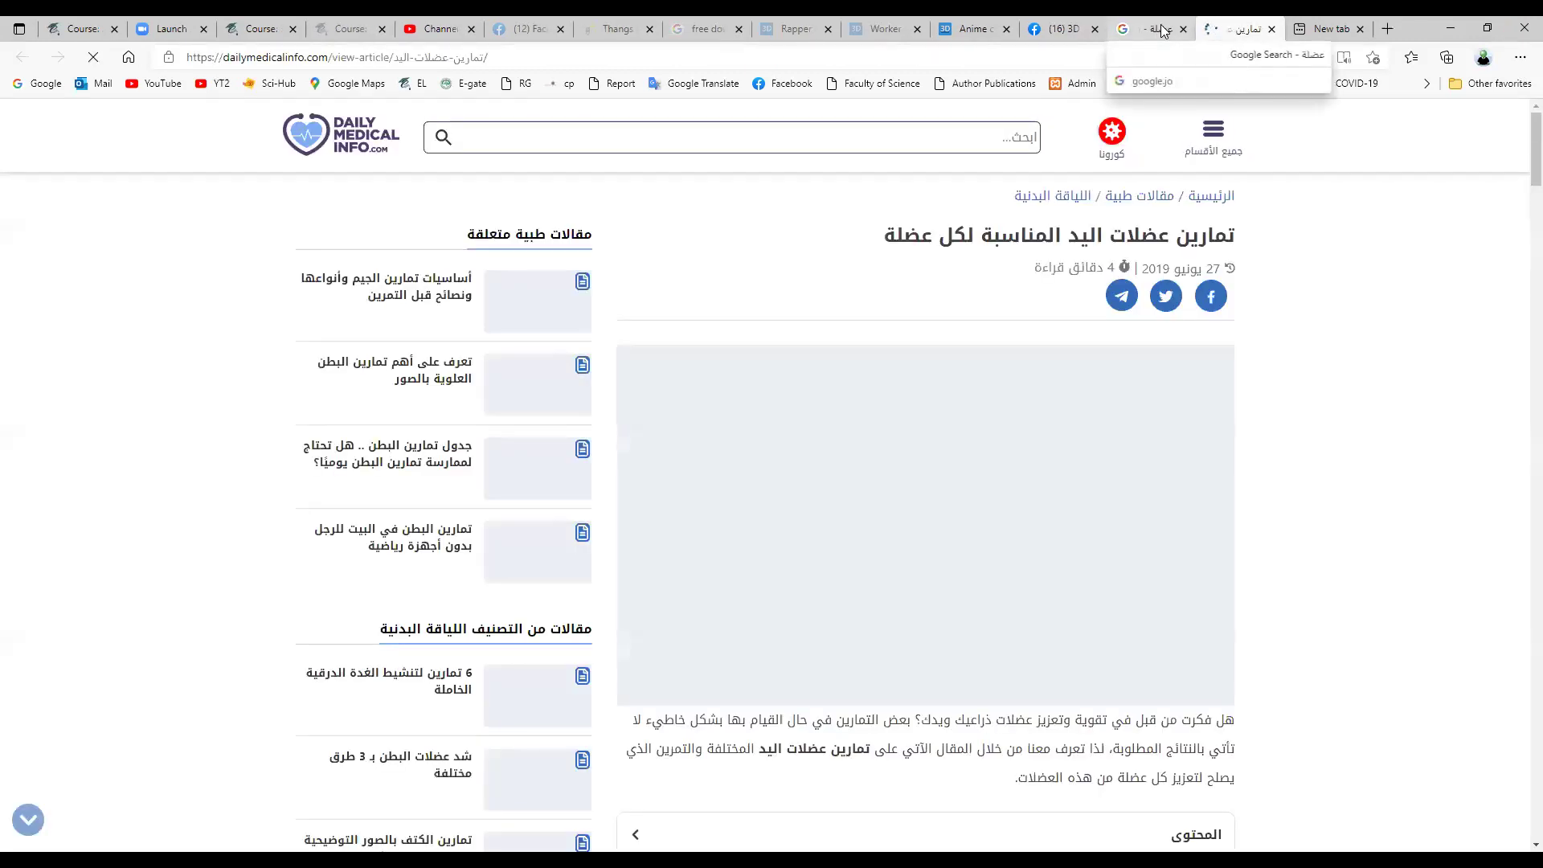
pyautogui.click(1154, 29)
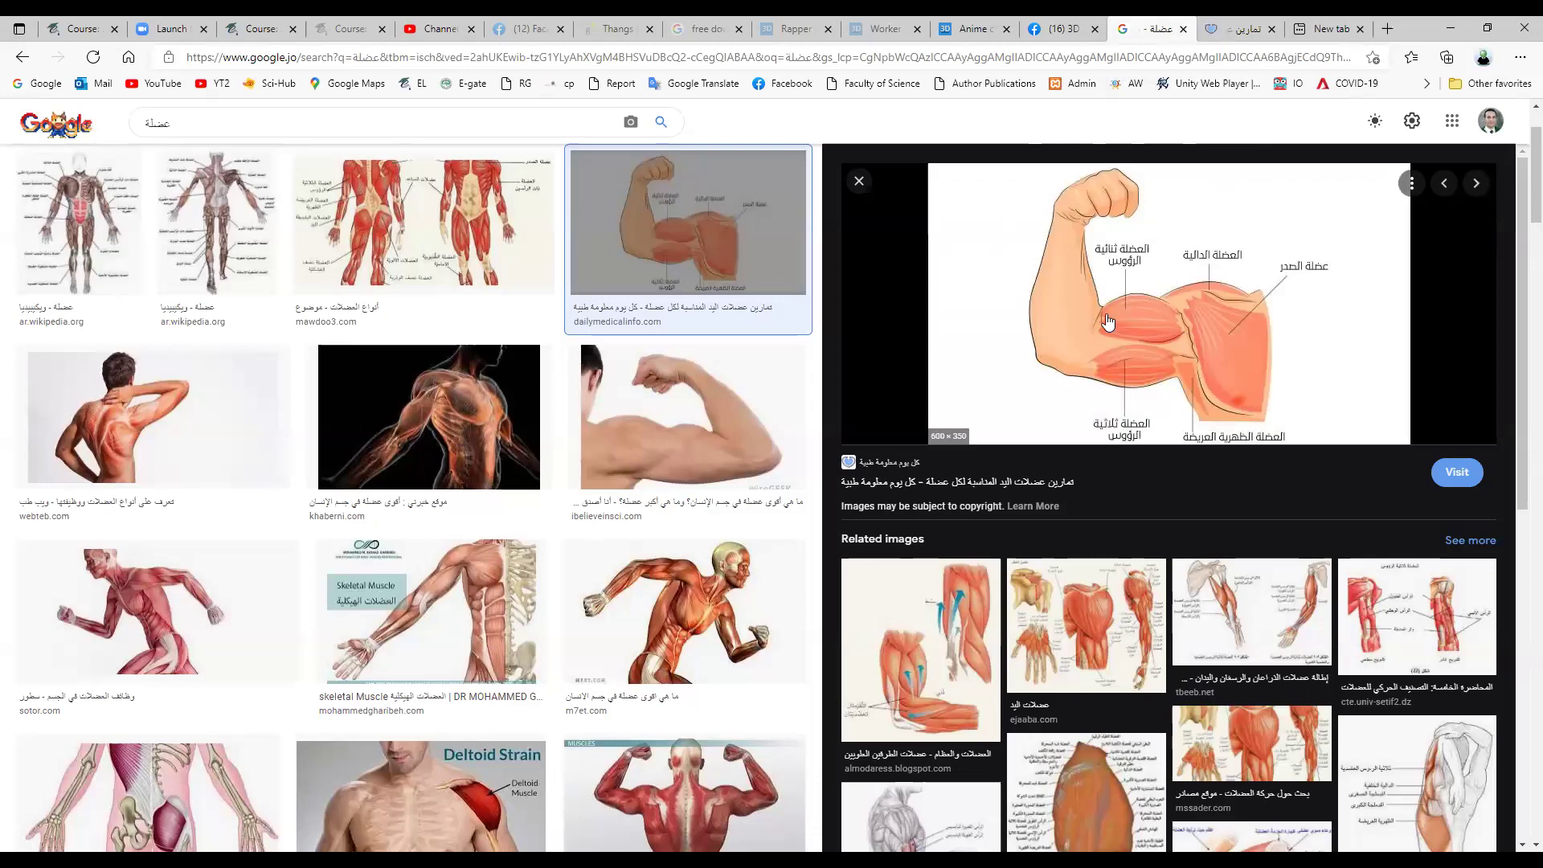